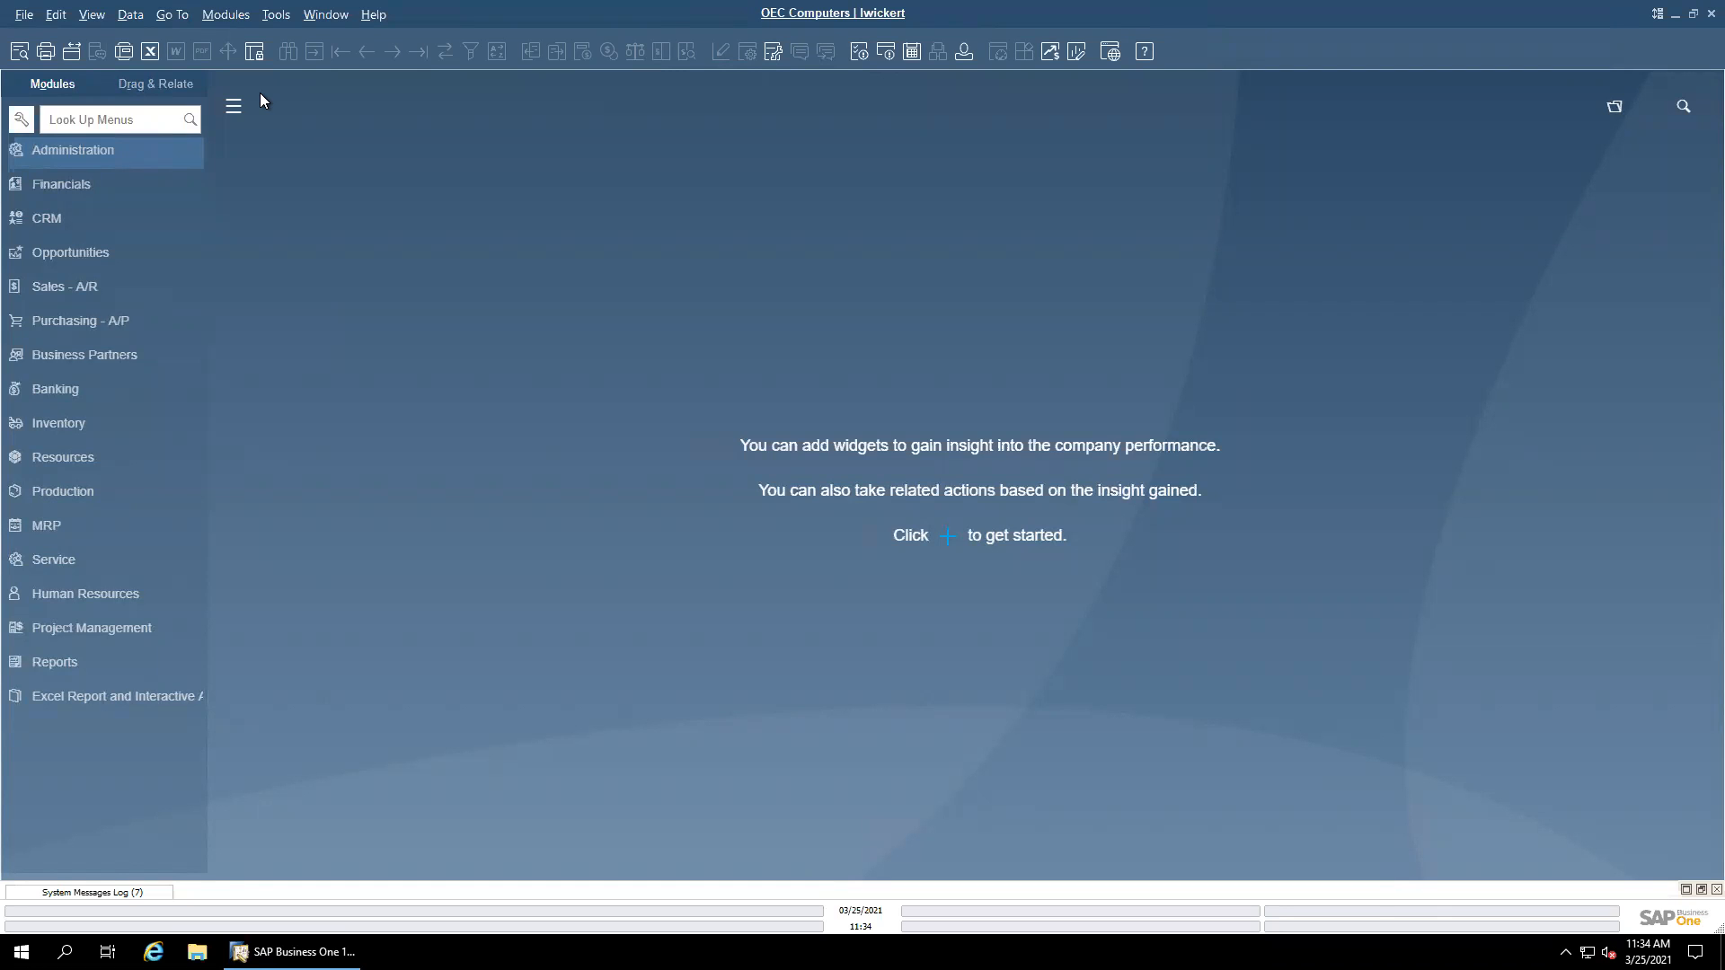
Step: Open the User-Defined Fields management window and enlarge it to show the full category list
{"action": "left_click", "coordinate": [291, 16]}
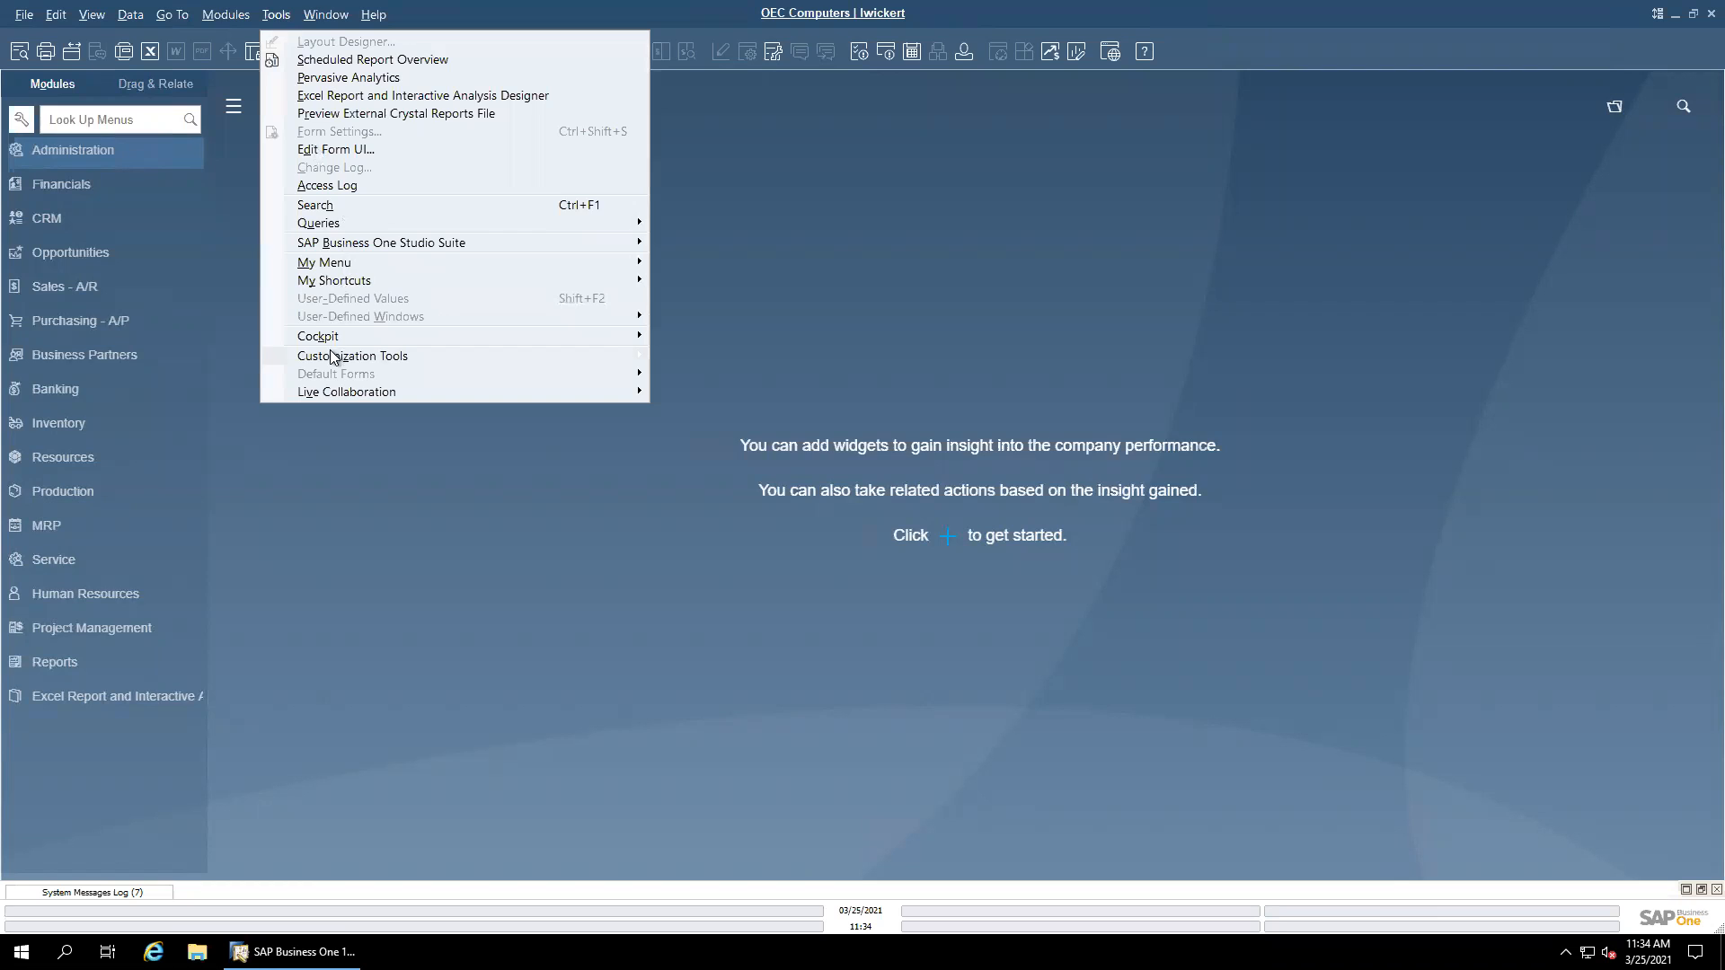
{"action": "mouse_move", "coordinate": [335, 358]}
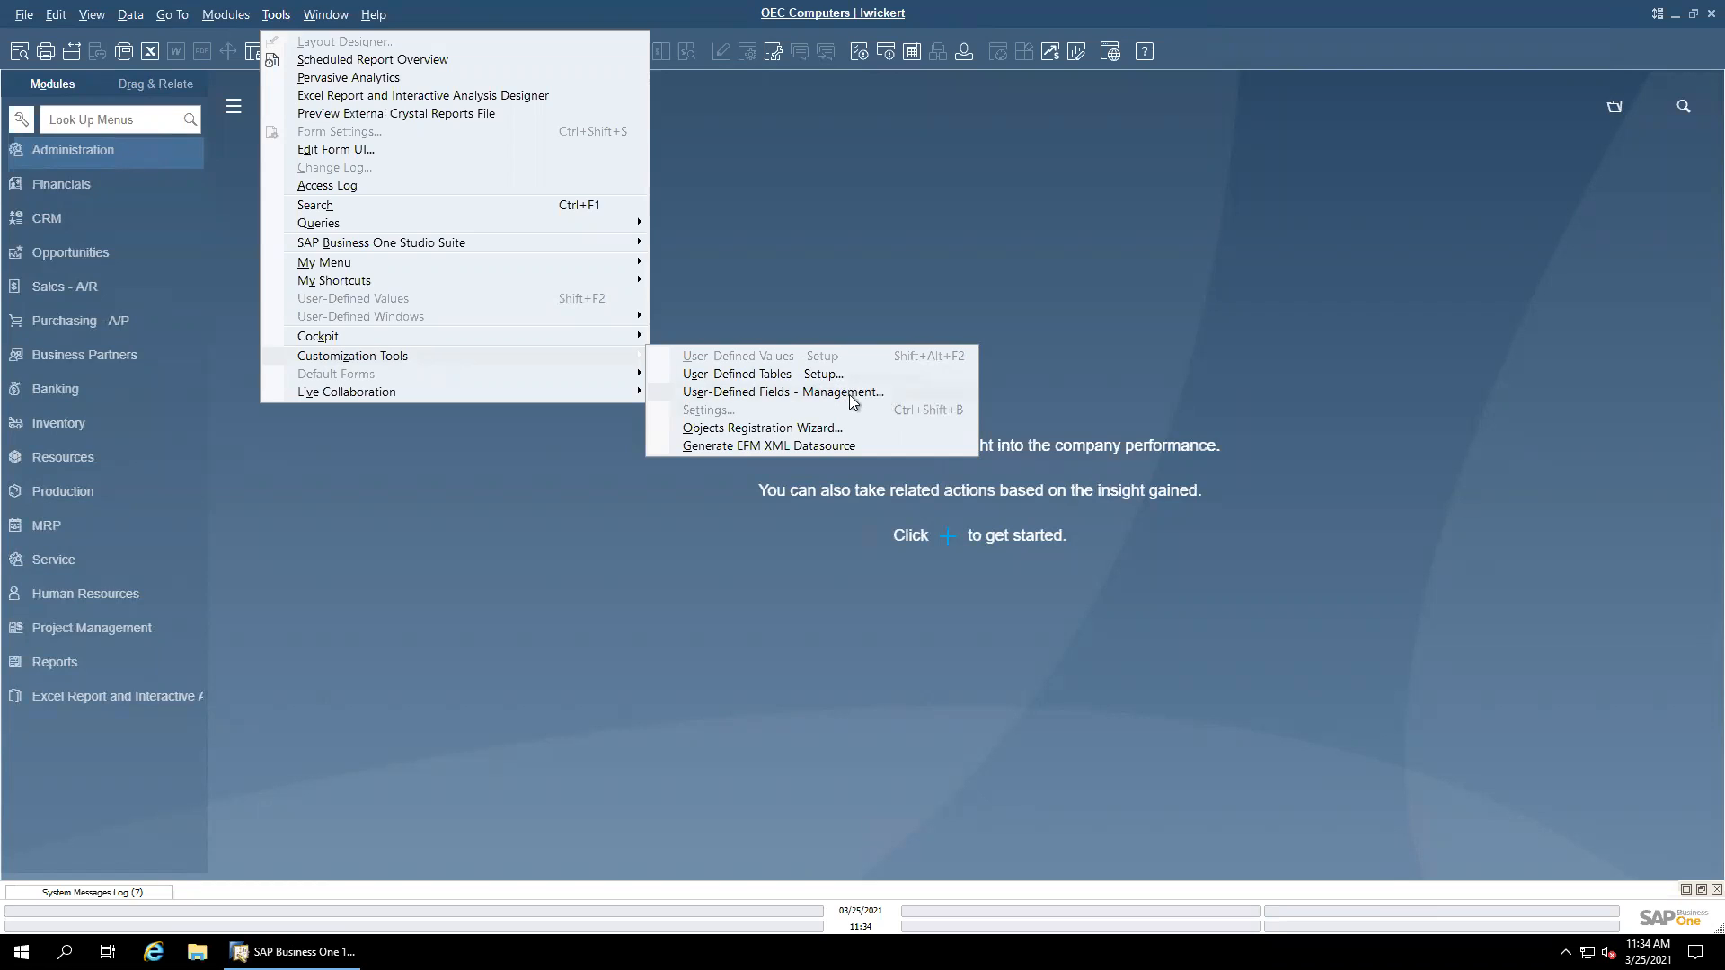
{"action": "left_click", "coordinate": [800, 397]}
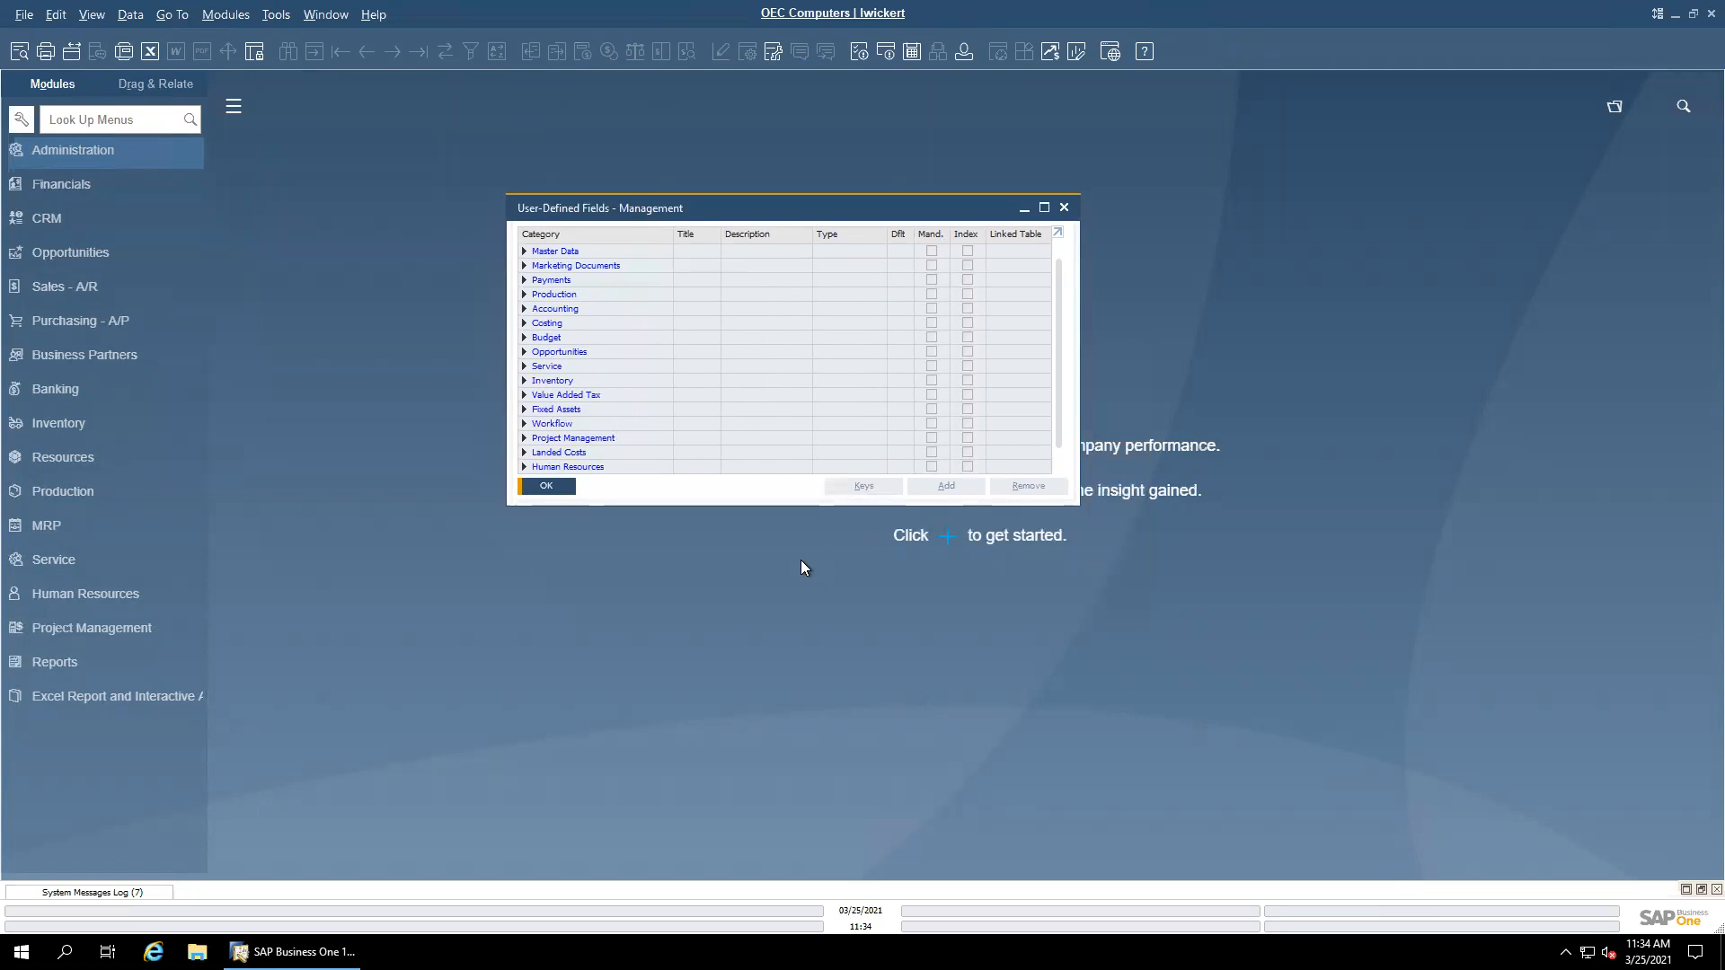
{"action": "left_click_drag", "start_coordinate": [754, 537], "coordinate": [769, 683]}
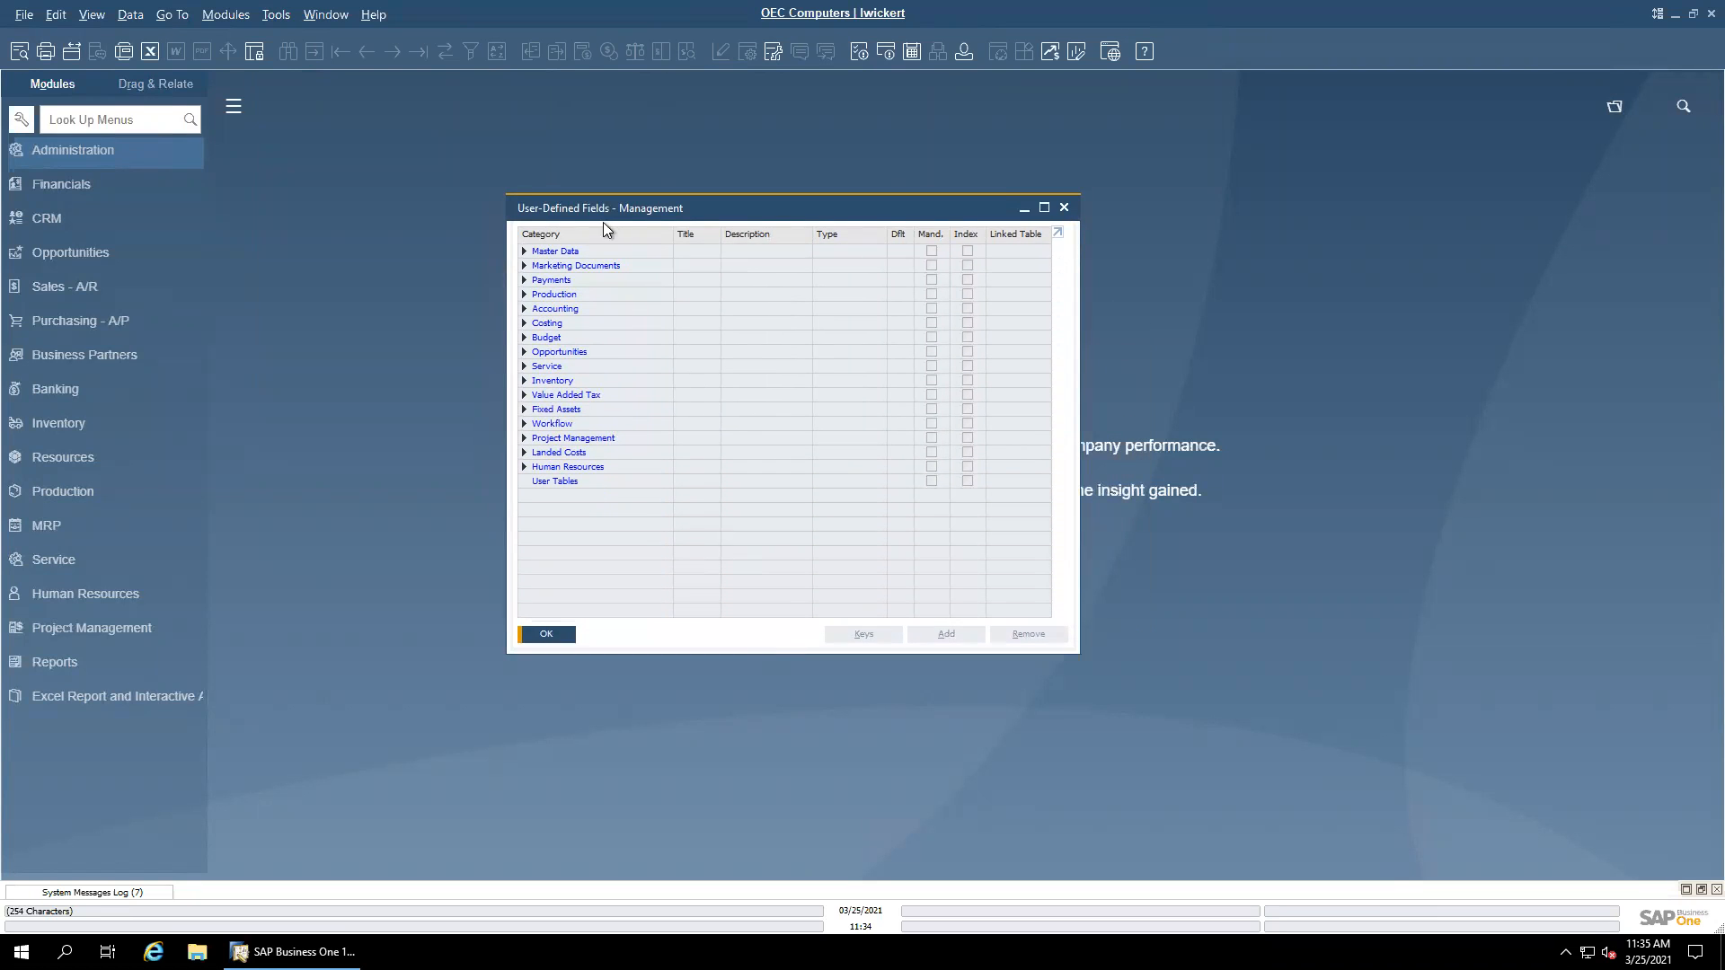
Step: Examine the subcategories available under Master Data, Marketing Documents, Payments and Accounting
{"action": "left_click", "coordinate": [526, 253]}
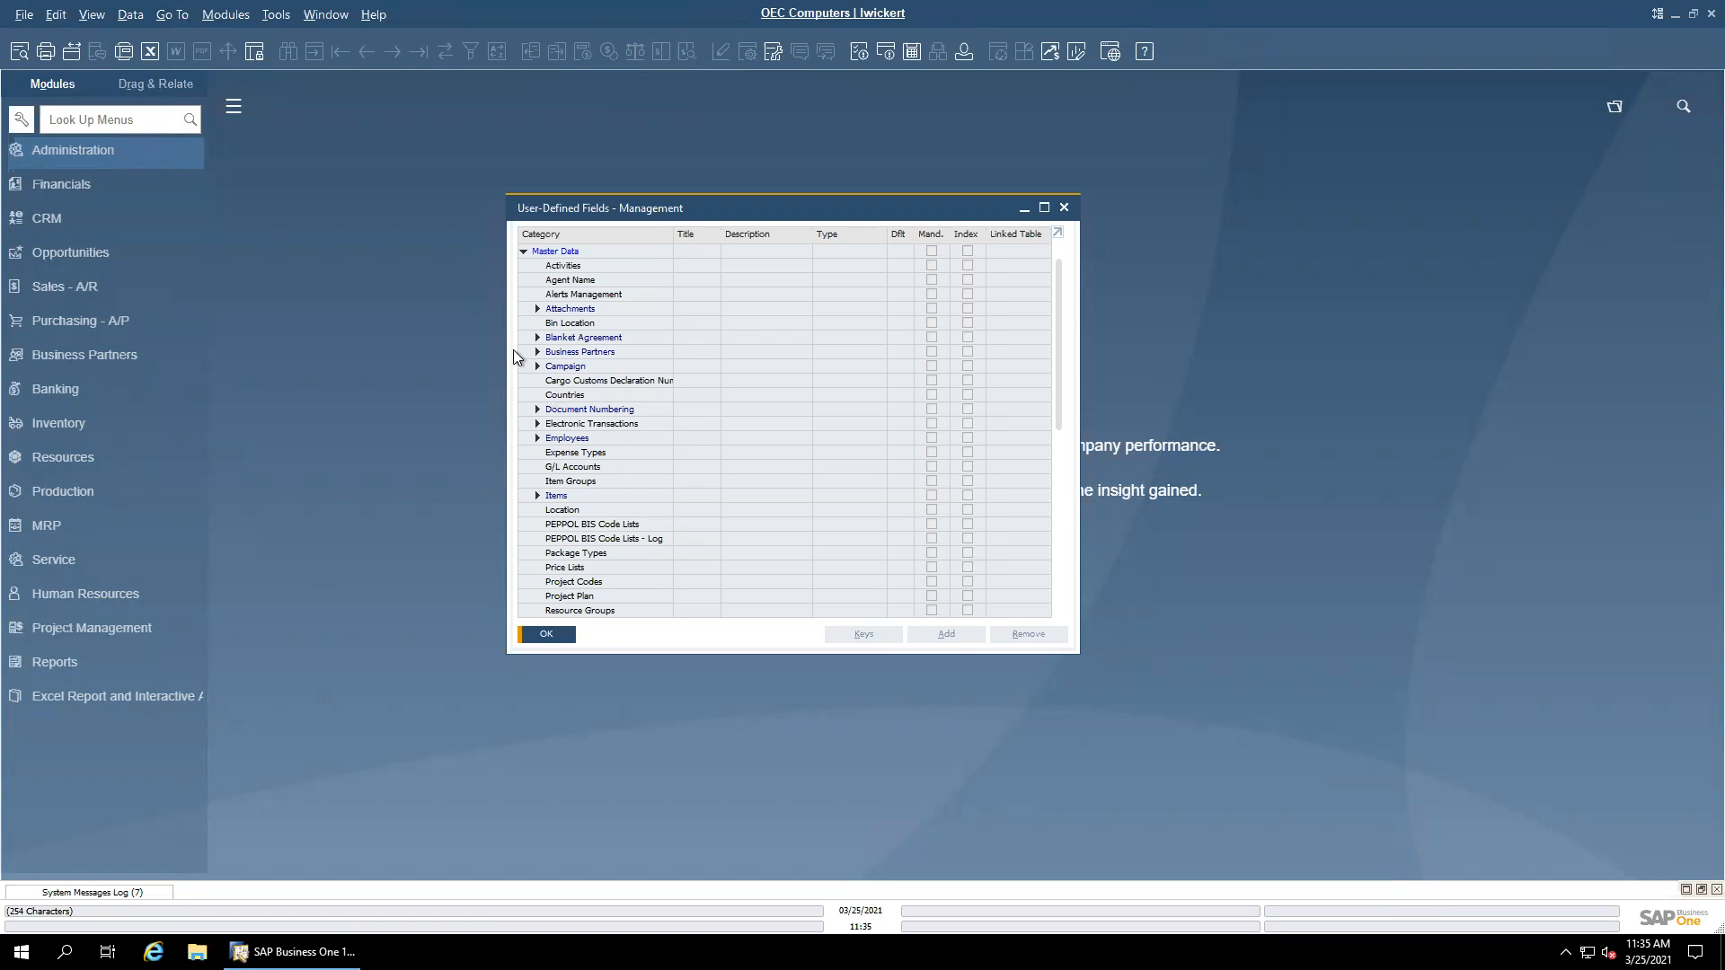
{"action": "left_click", "coordinate": [524, 252]}
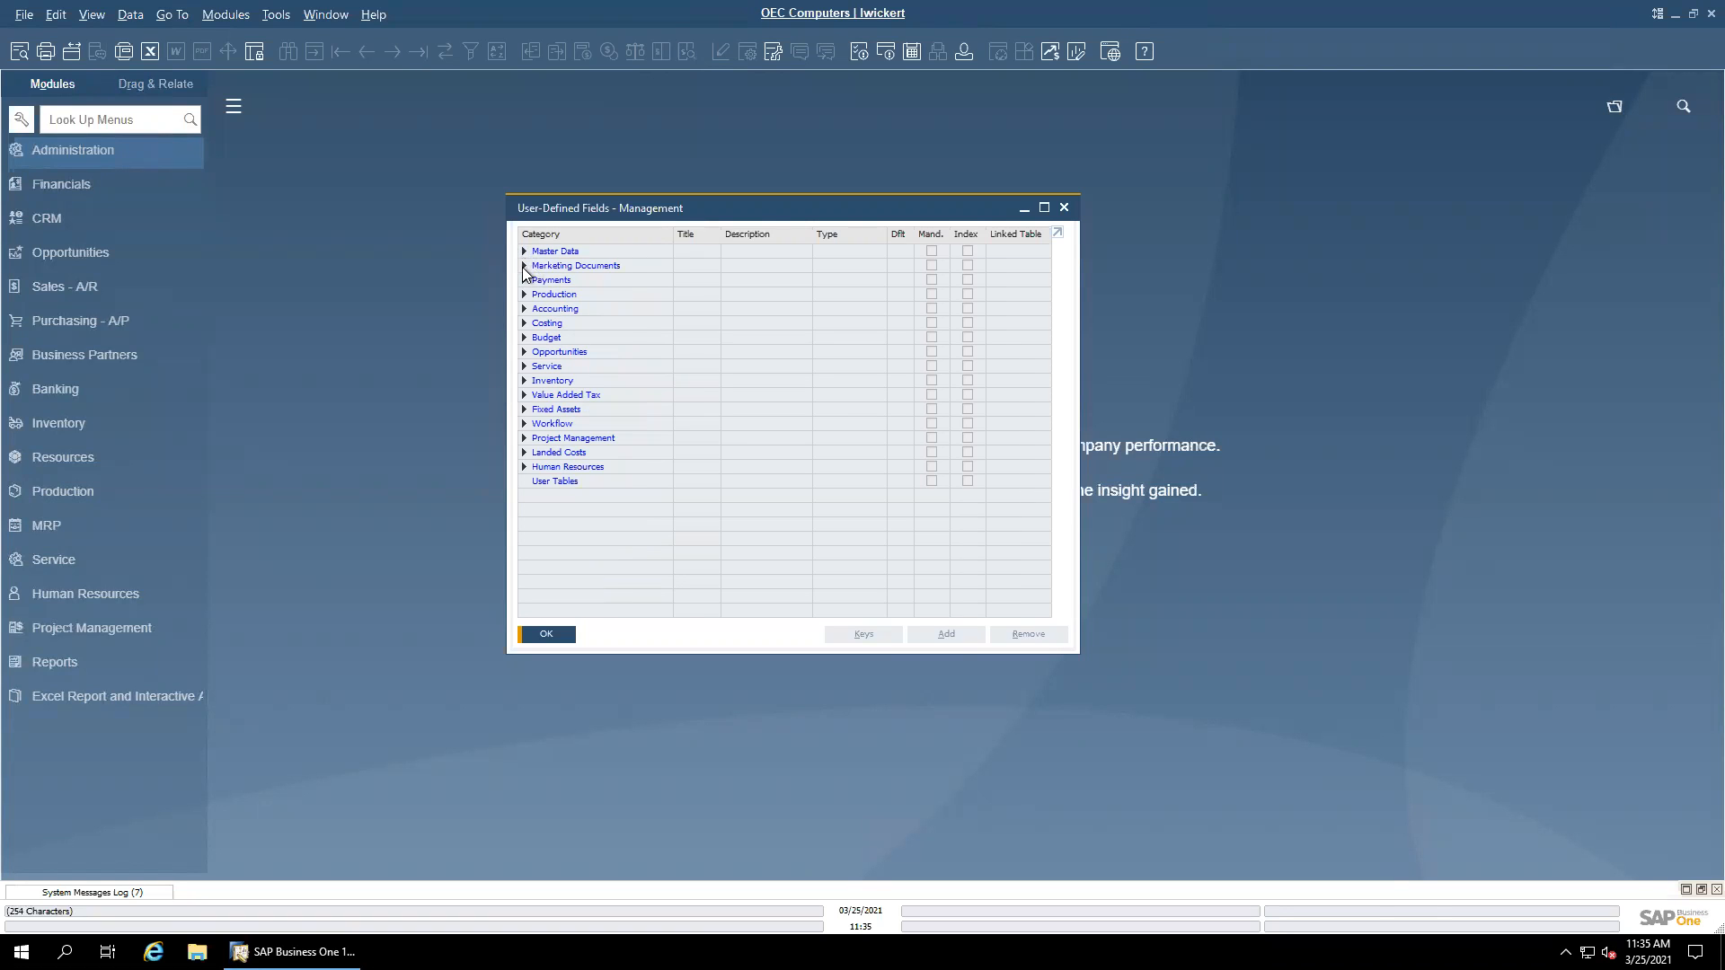
{"action": "left_click", "coordinate": [525, 266]}
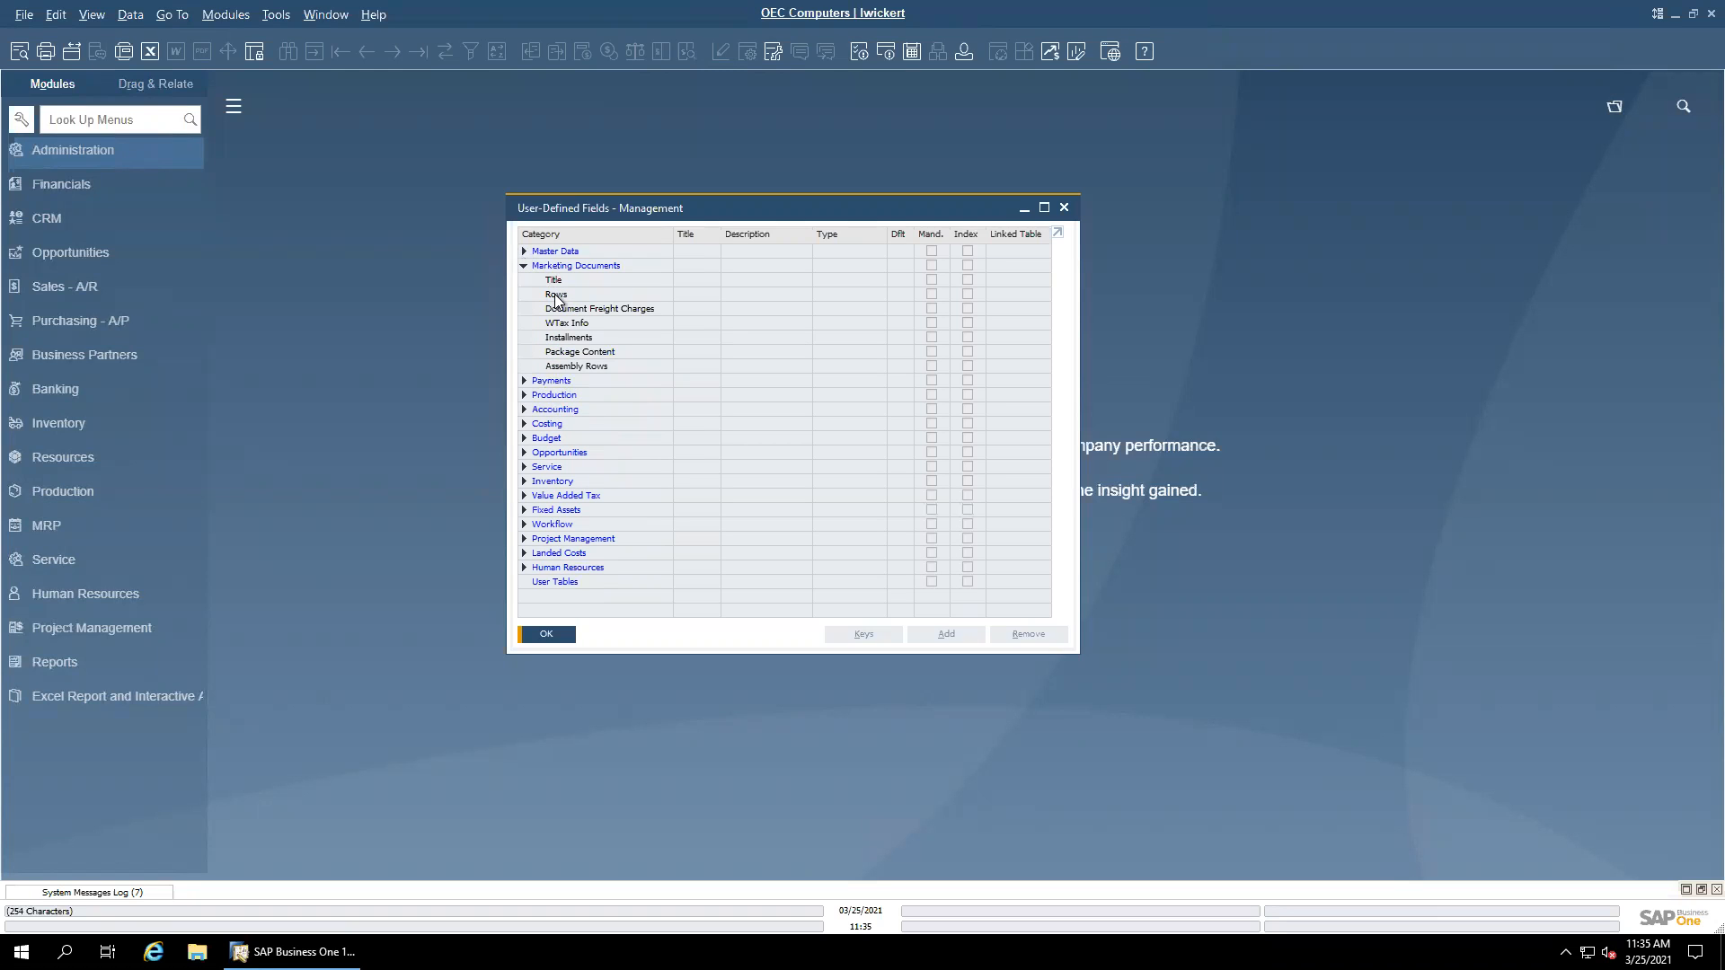
{"action": "left_click_drag", "start_coordinate": [575, 210], "coordinate": [785, 185]}
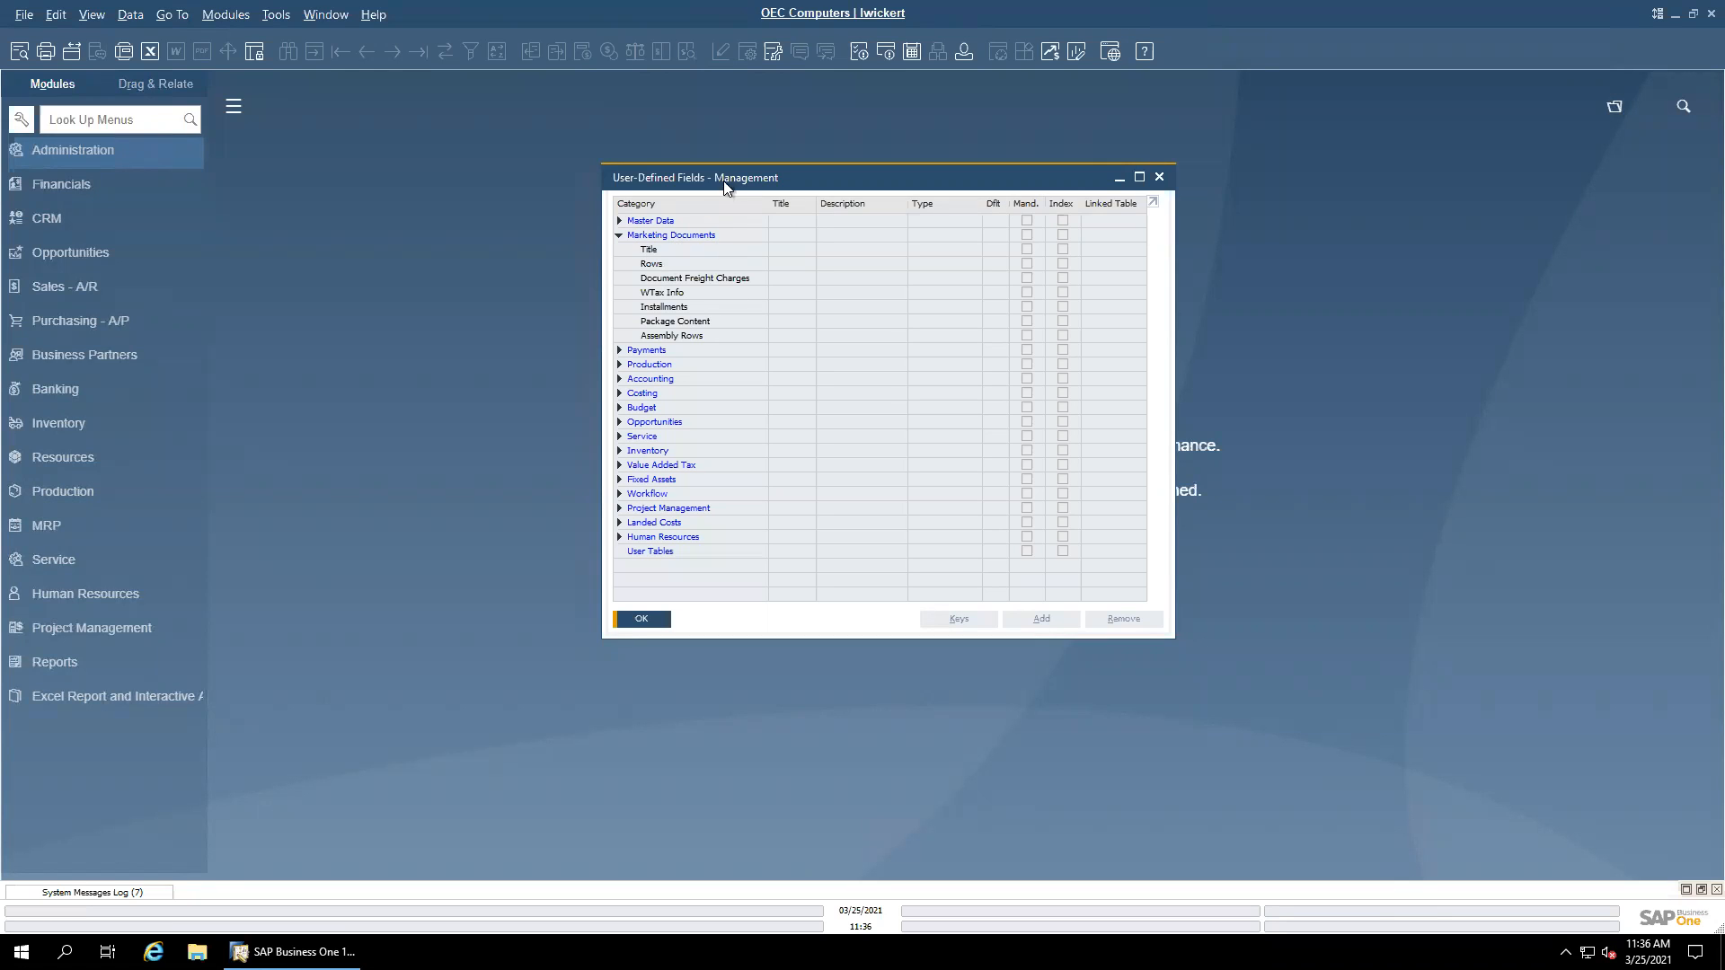
{"action": "left_click", "coordinate": [619, 235]}
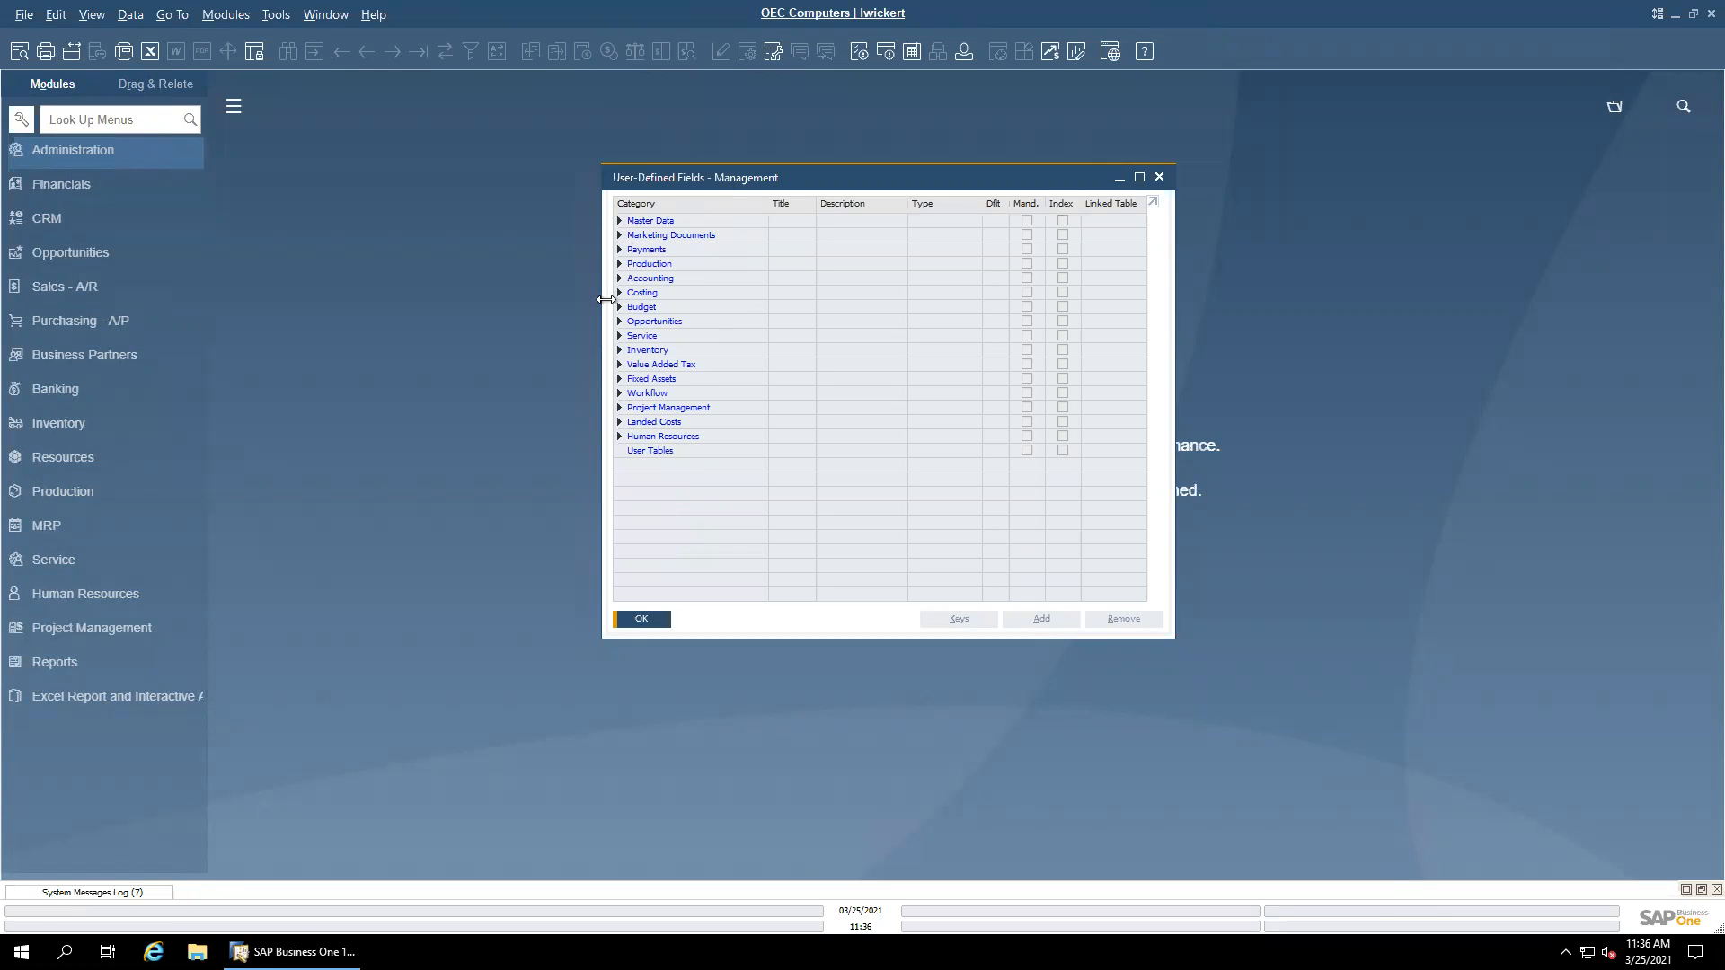
{"action": "left_click", "coordinate": [619, 250]}
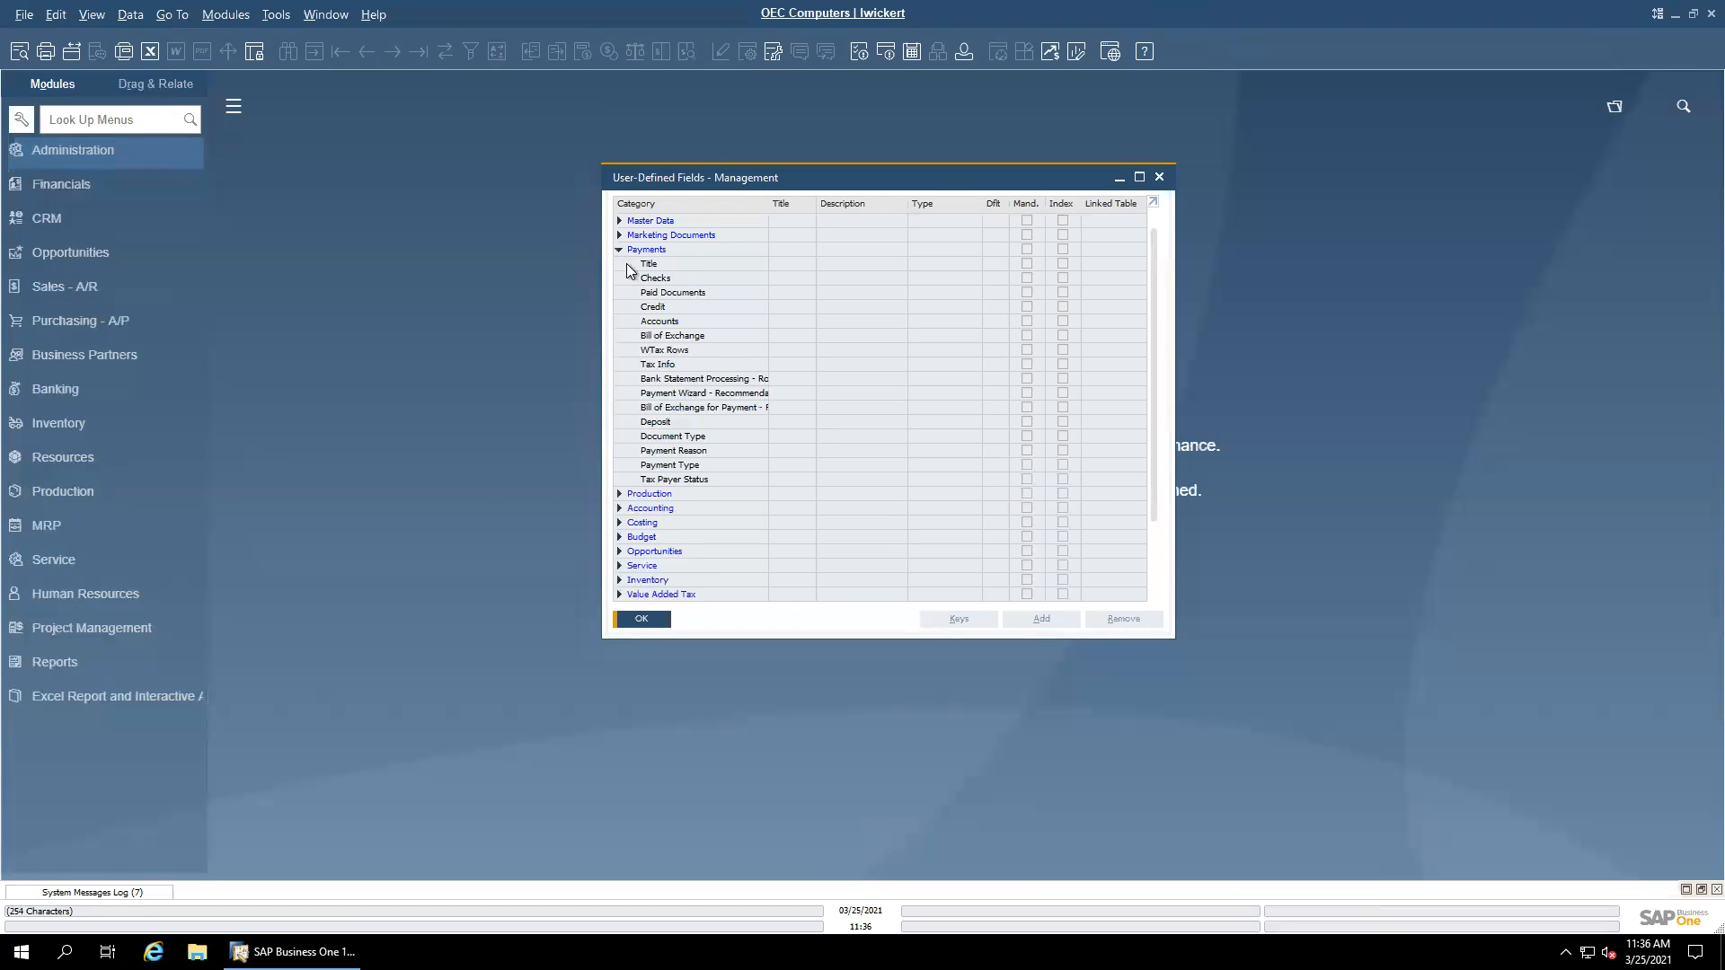
{"action": "left_click", "coordinate": [619, 249]}
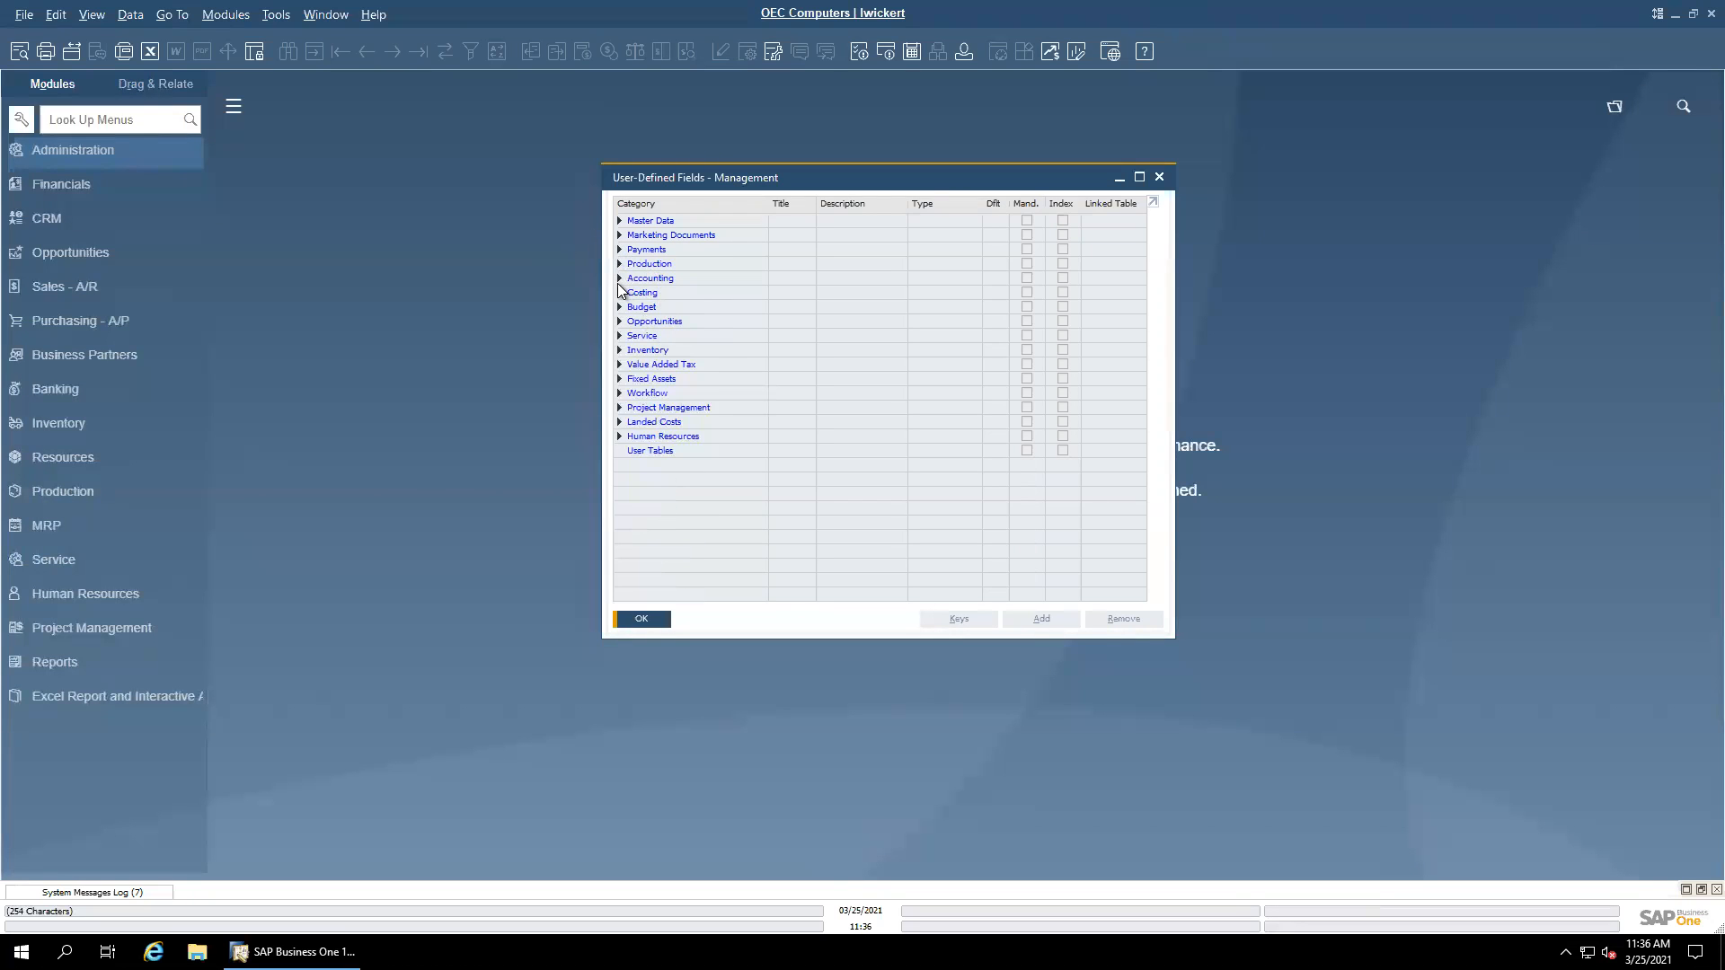
{"action": "left_click", "coordinate": [619, 279]}
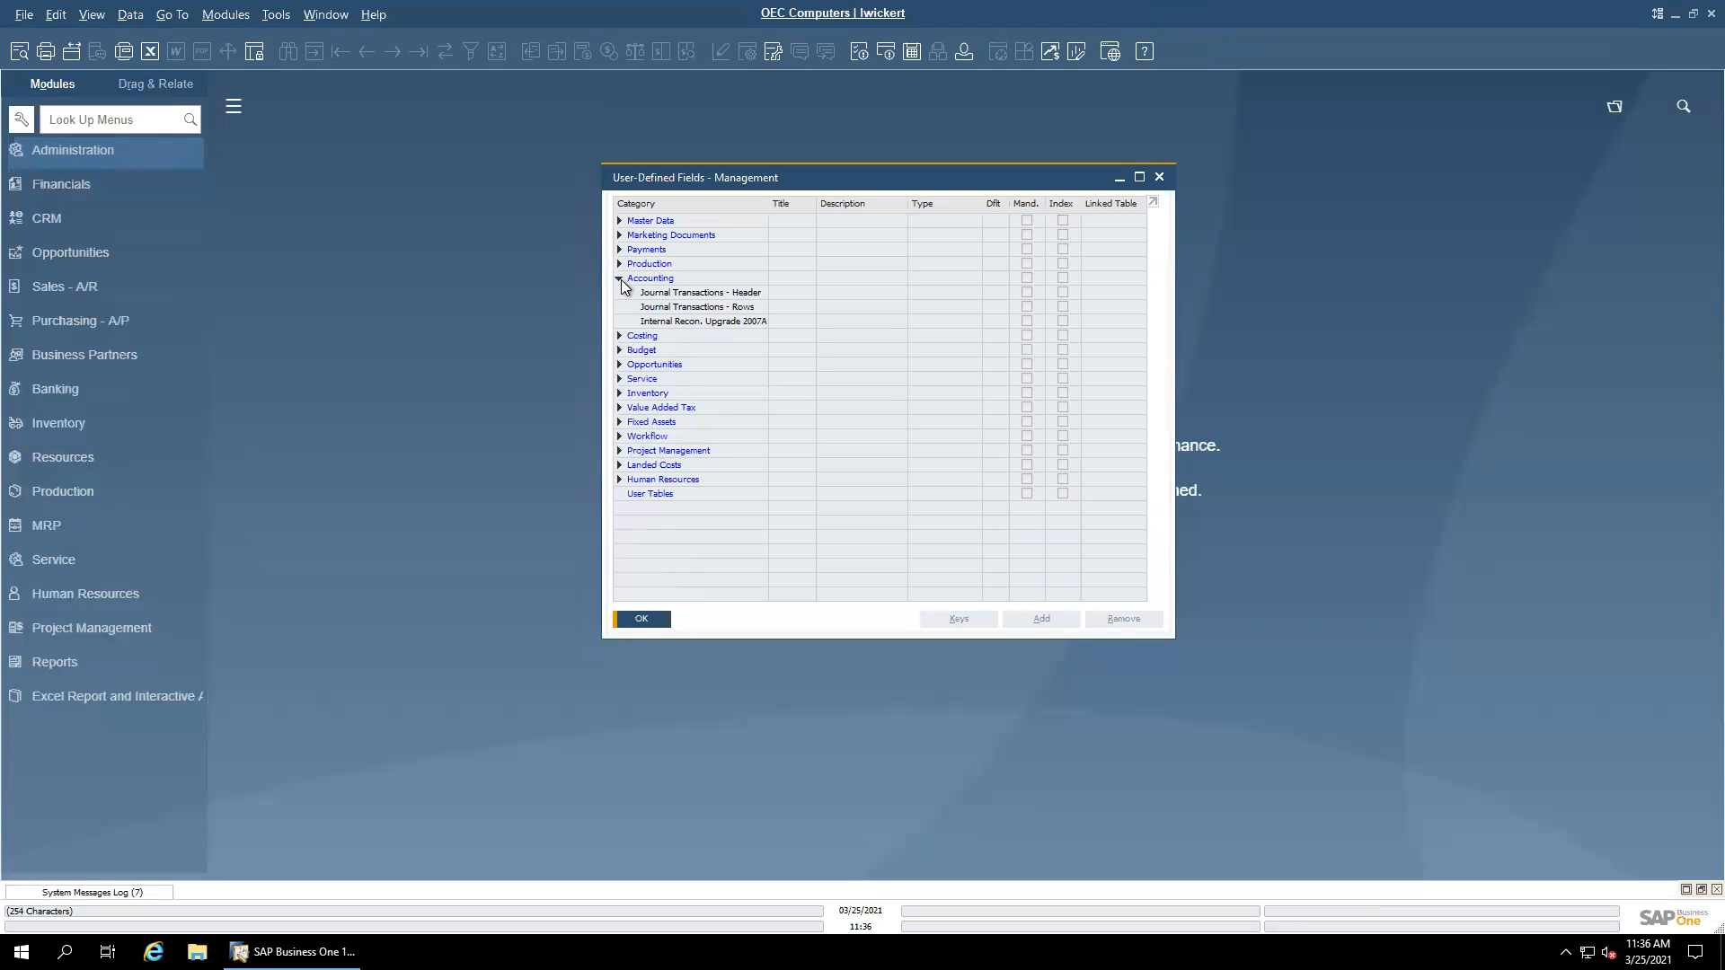
{"action": "left_click", "coordinate": [620, 279]}
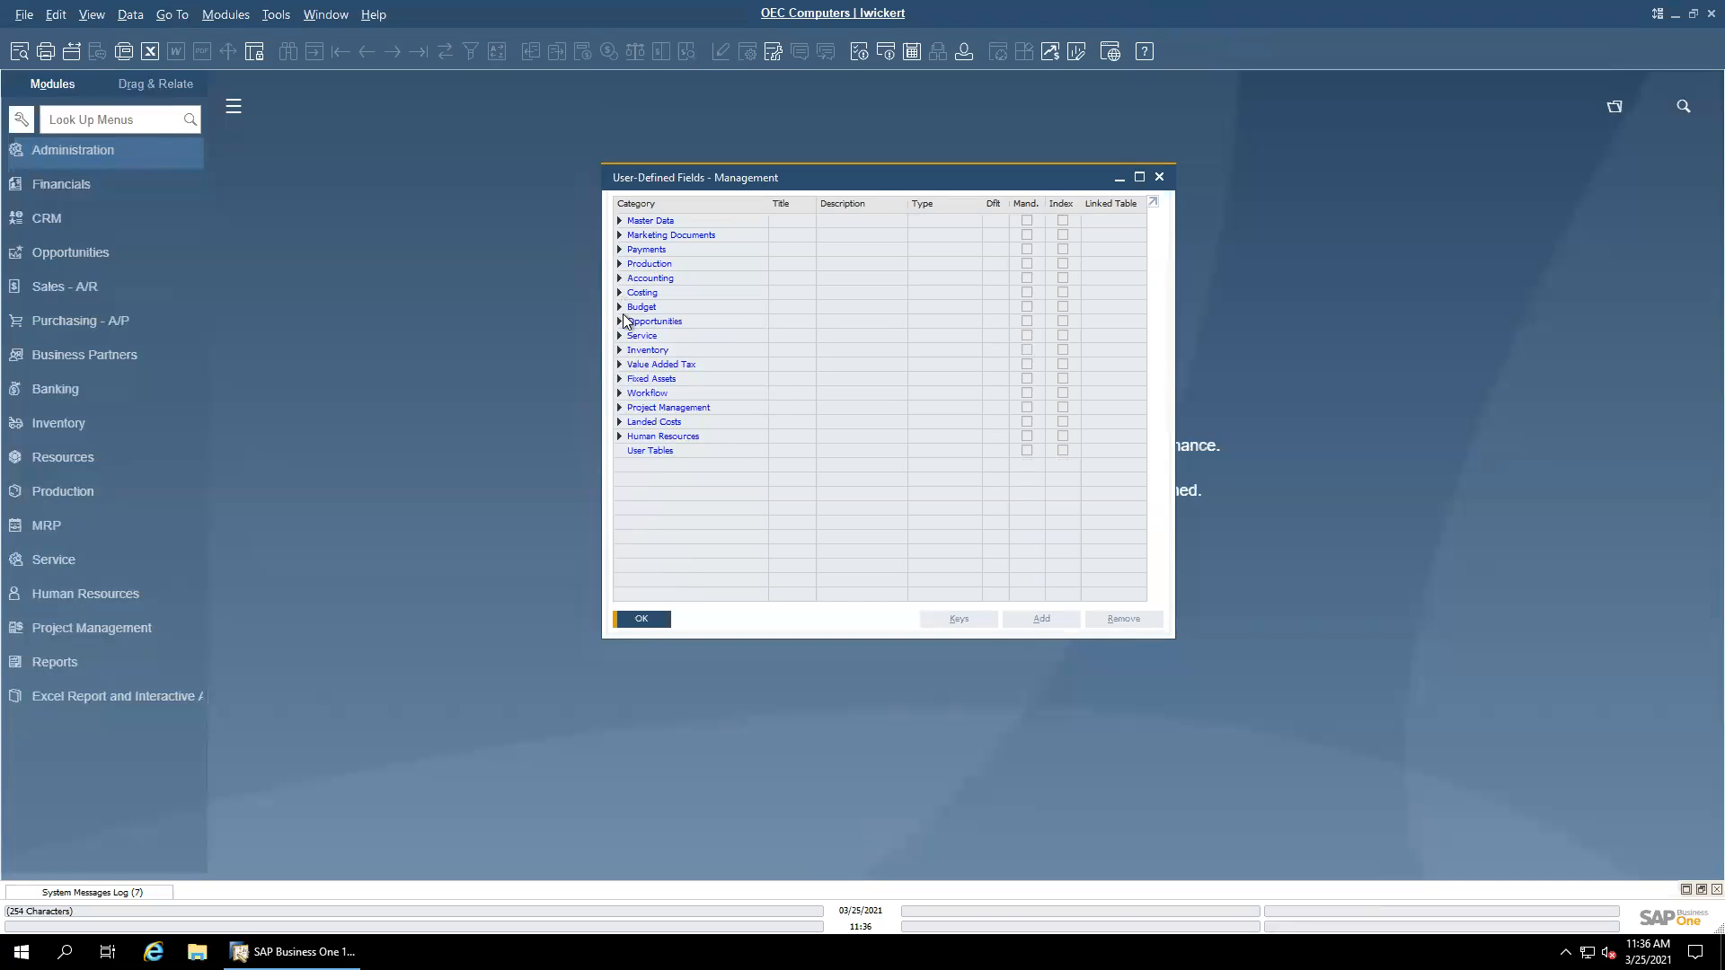
Step: Expand Master Data and its Business Partners group, and highlight the Business Partners and Business Partners - Addresses entries
{"action": "left_click", "coordinate": [619, 222]}
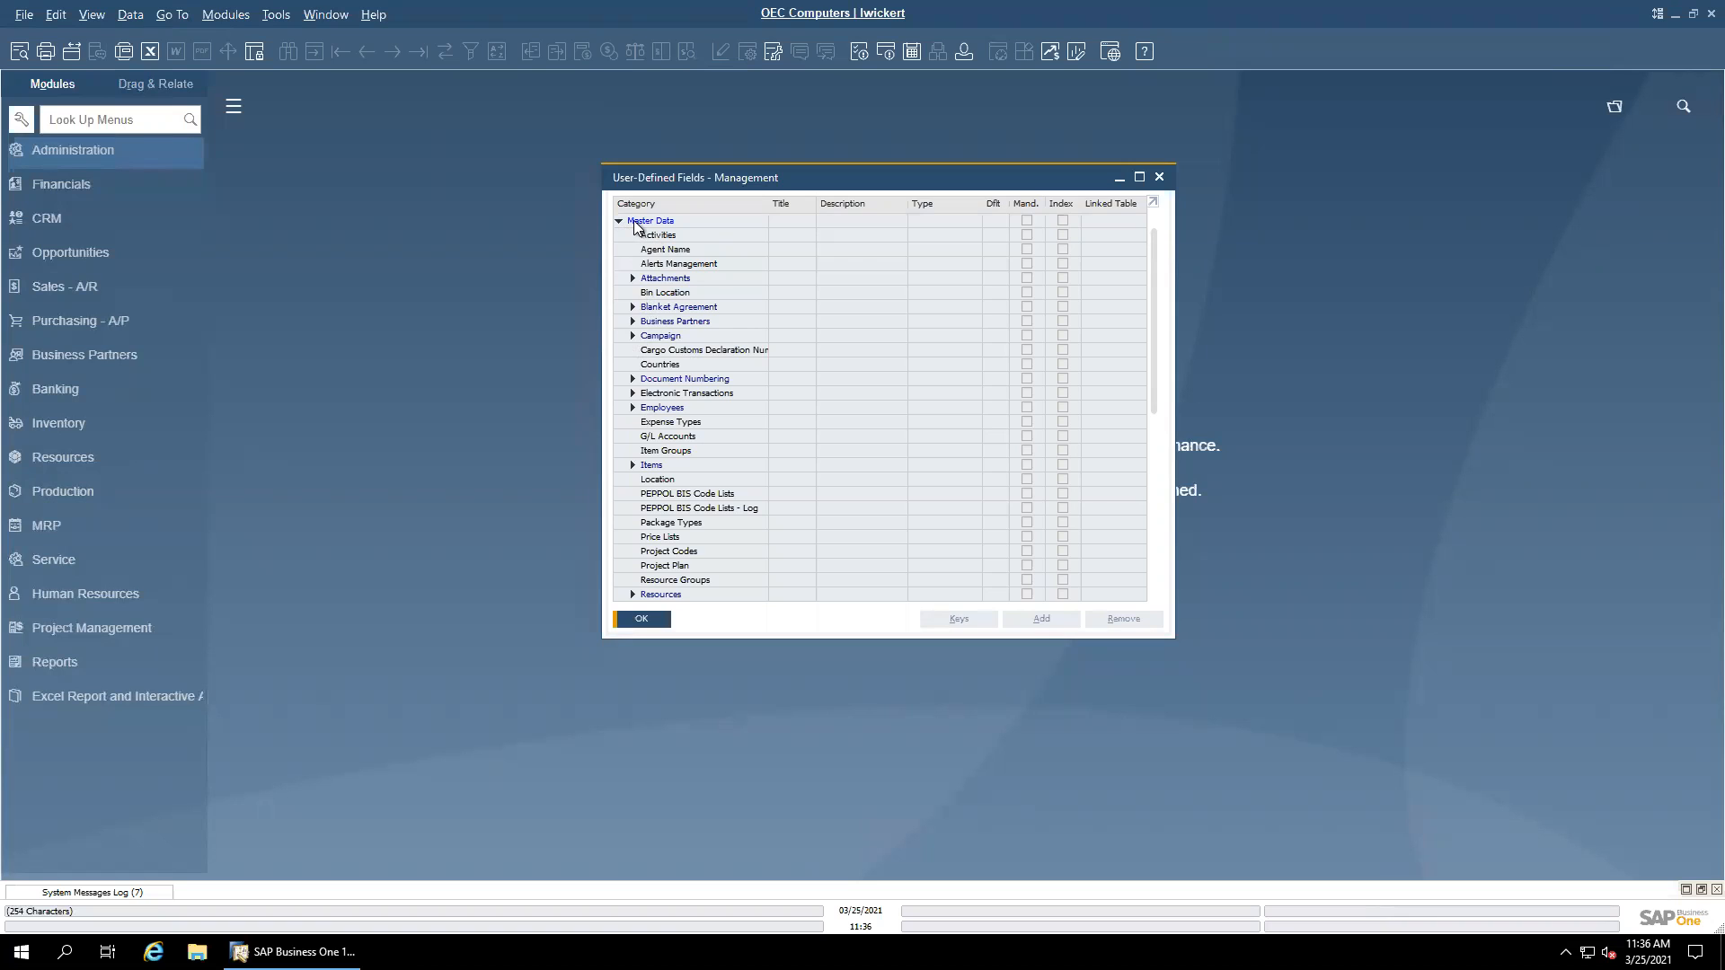
{"action": "left_click", "coordinate": [632, 321]}
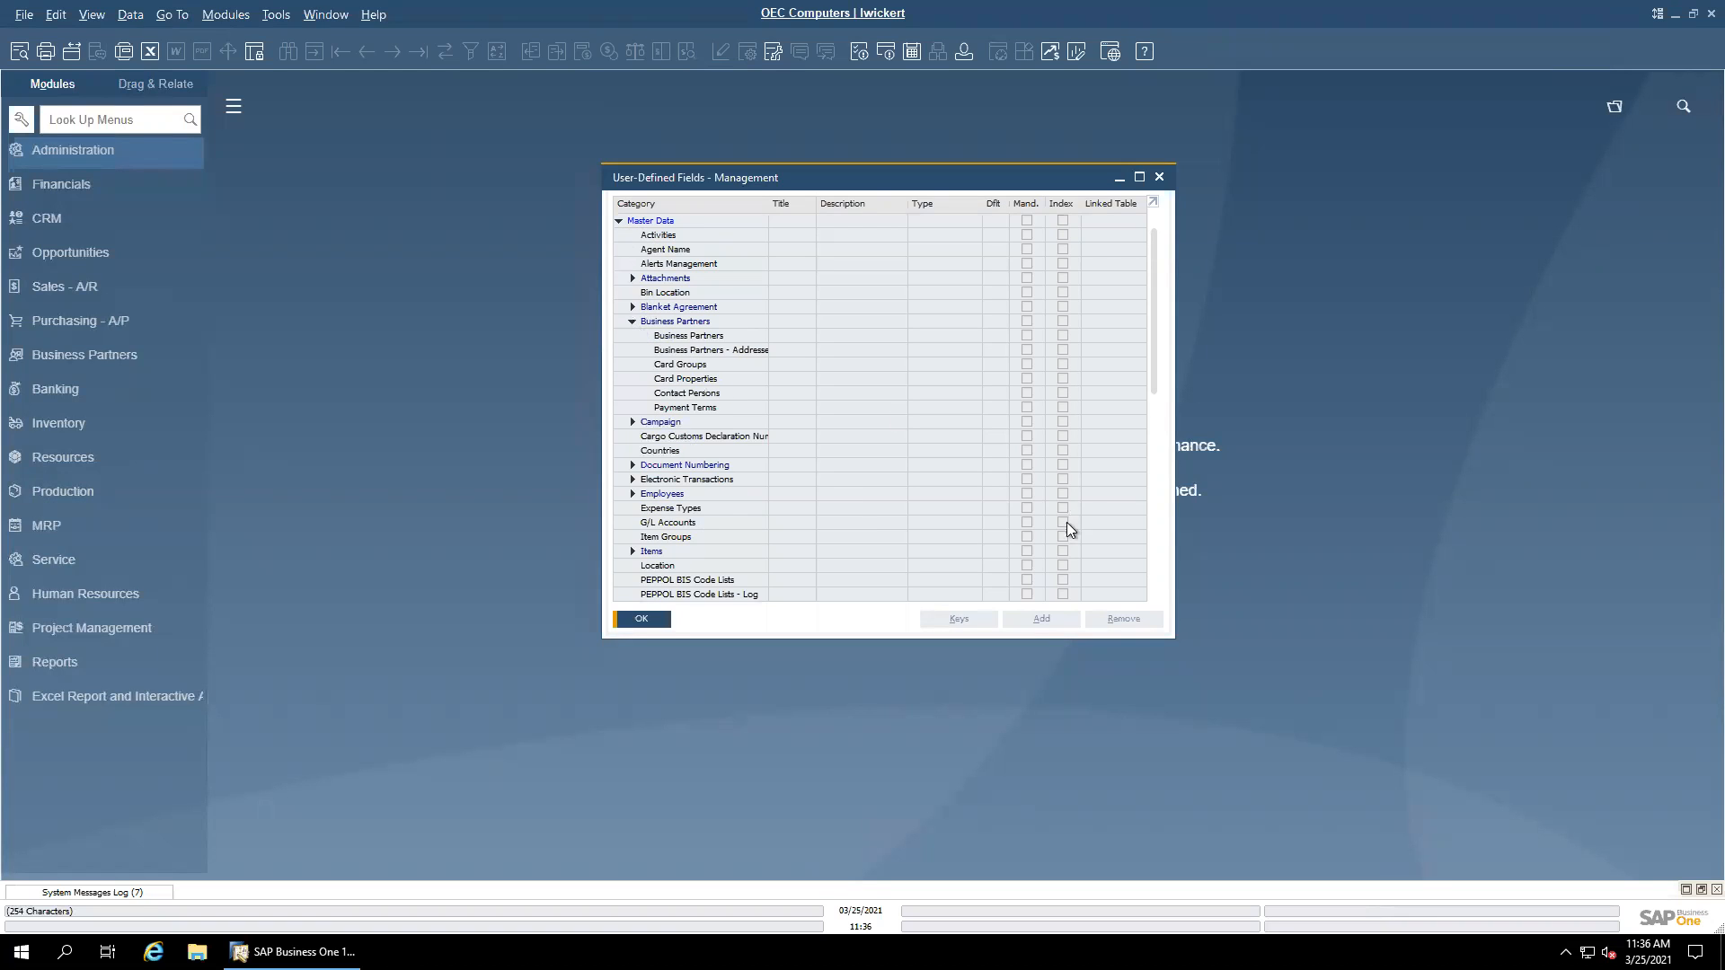
{"action": "left_click", "coordinate": [685, 338]}
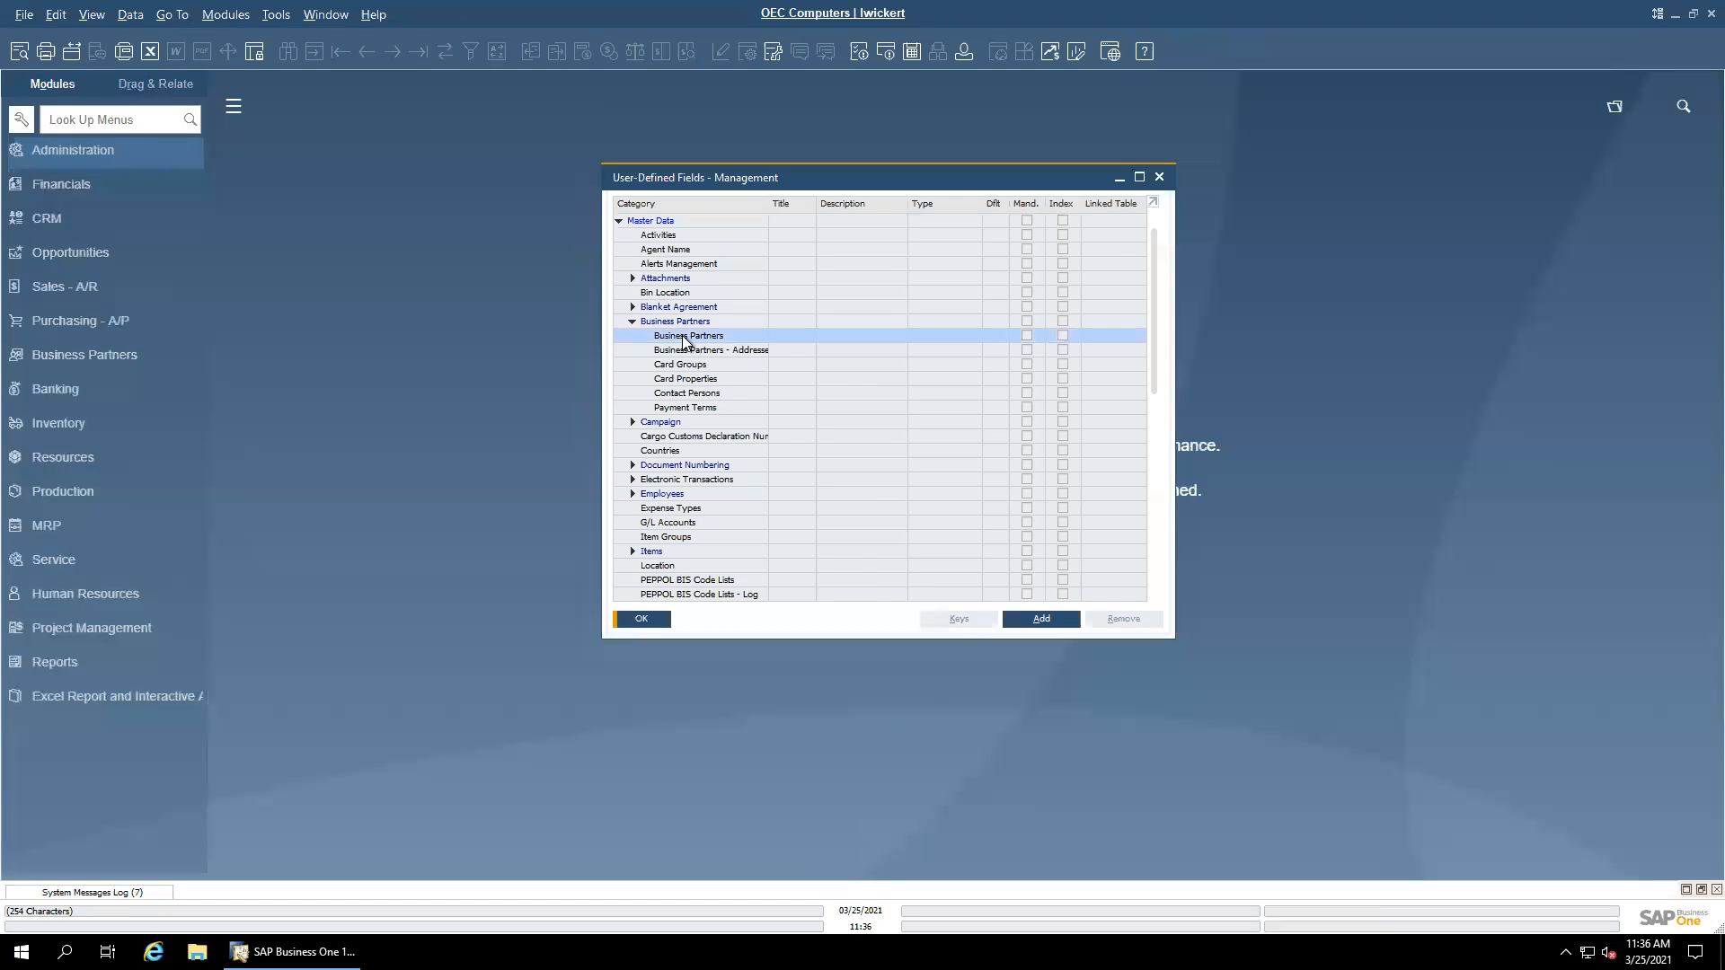
{"action": "left_click", "coordinate": [710, 354]}
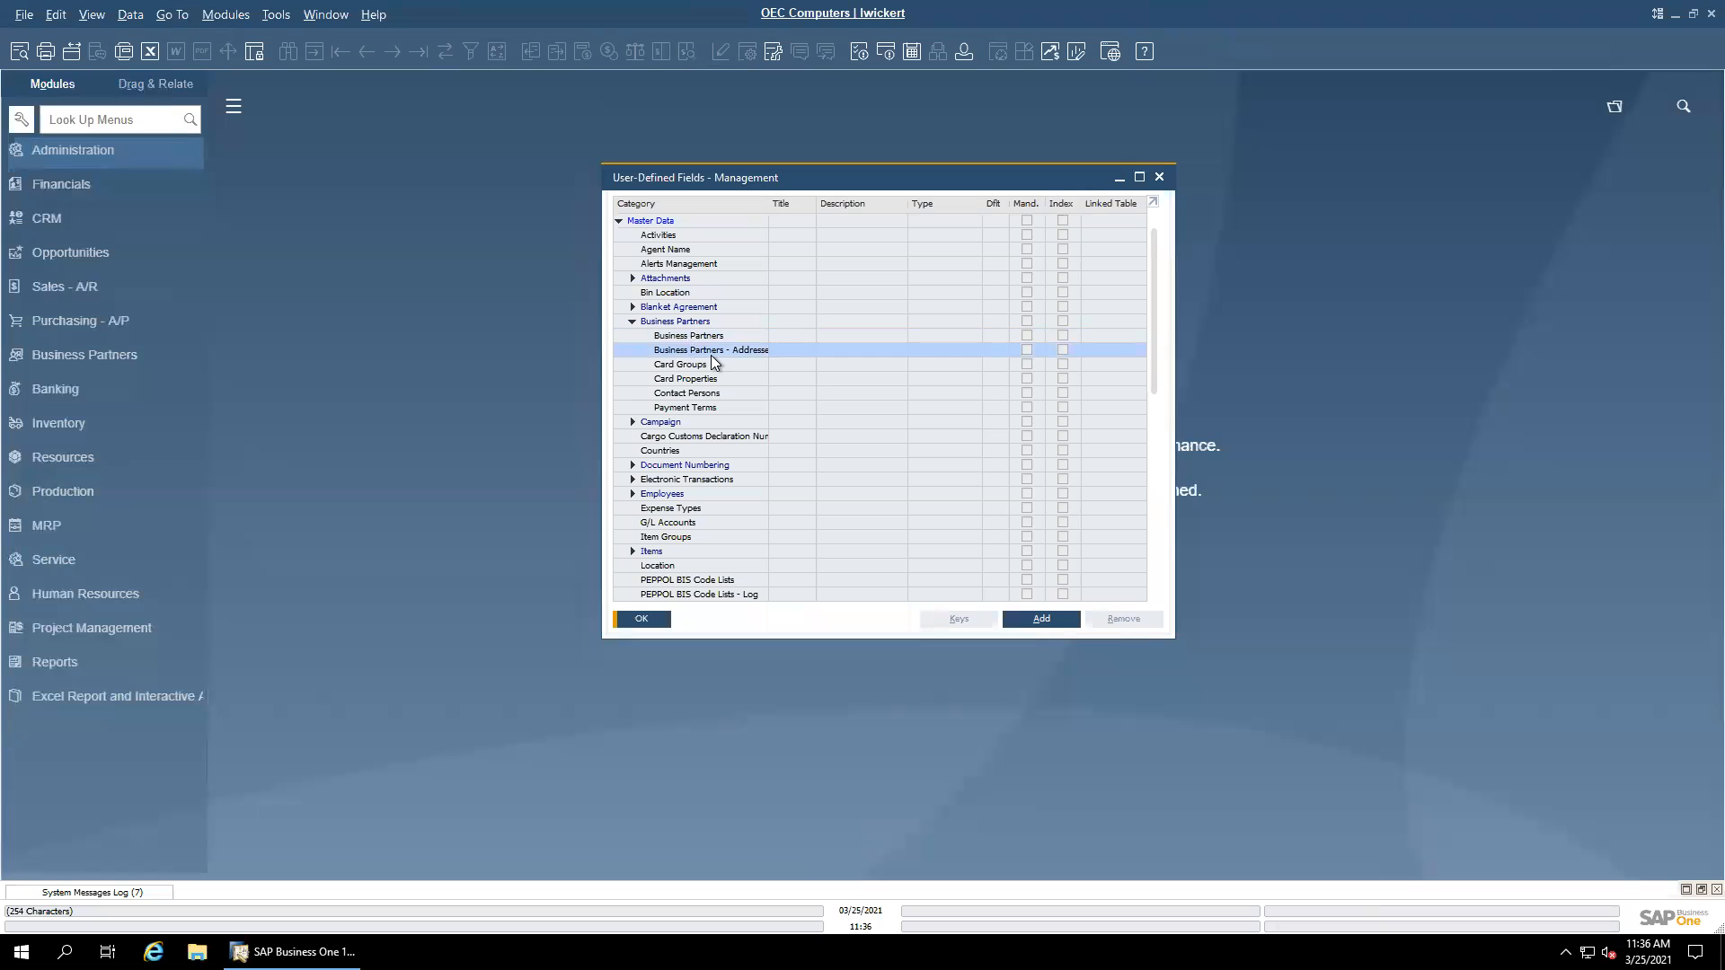
Step: Open Business Partner Master Data, go to the last record and show its addresses
{"action": "left_click", "coordinate": [76, 361]}
{"action": "left_click", "coordinate": [89, 358]}
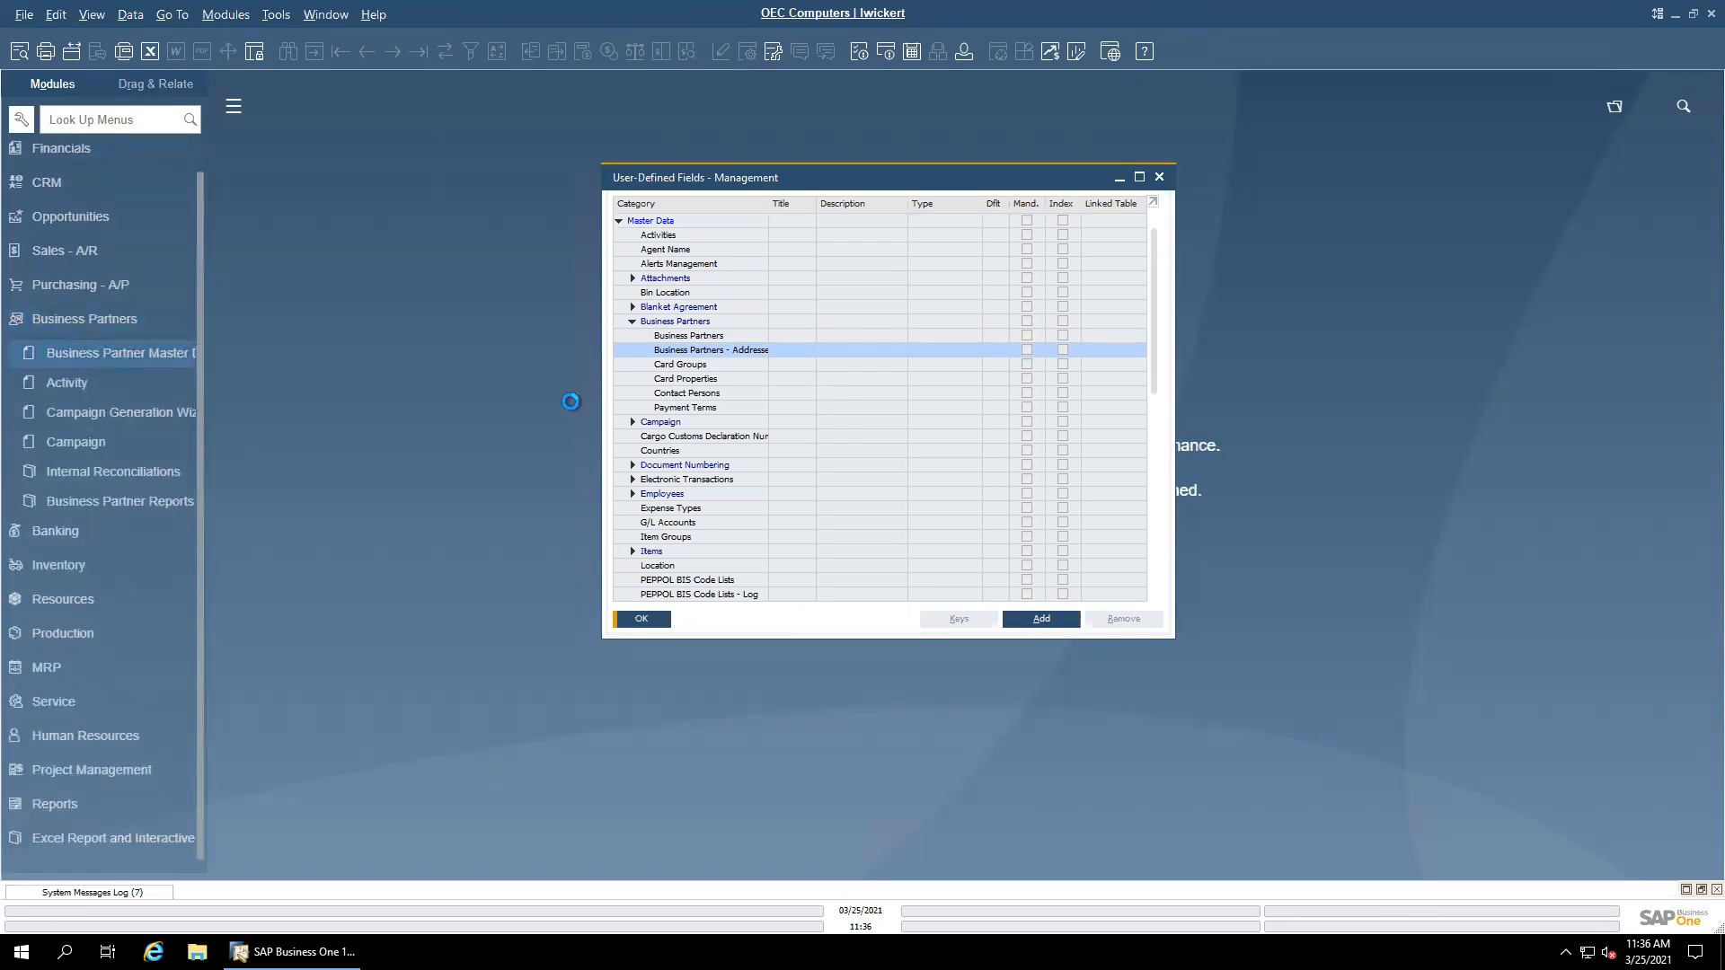
{"action": "left_click", "coordinate": [367, 54]}
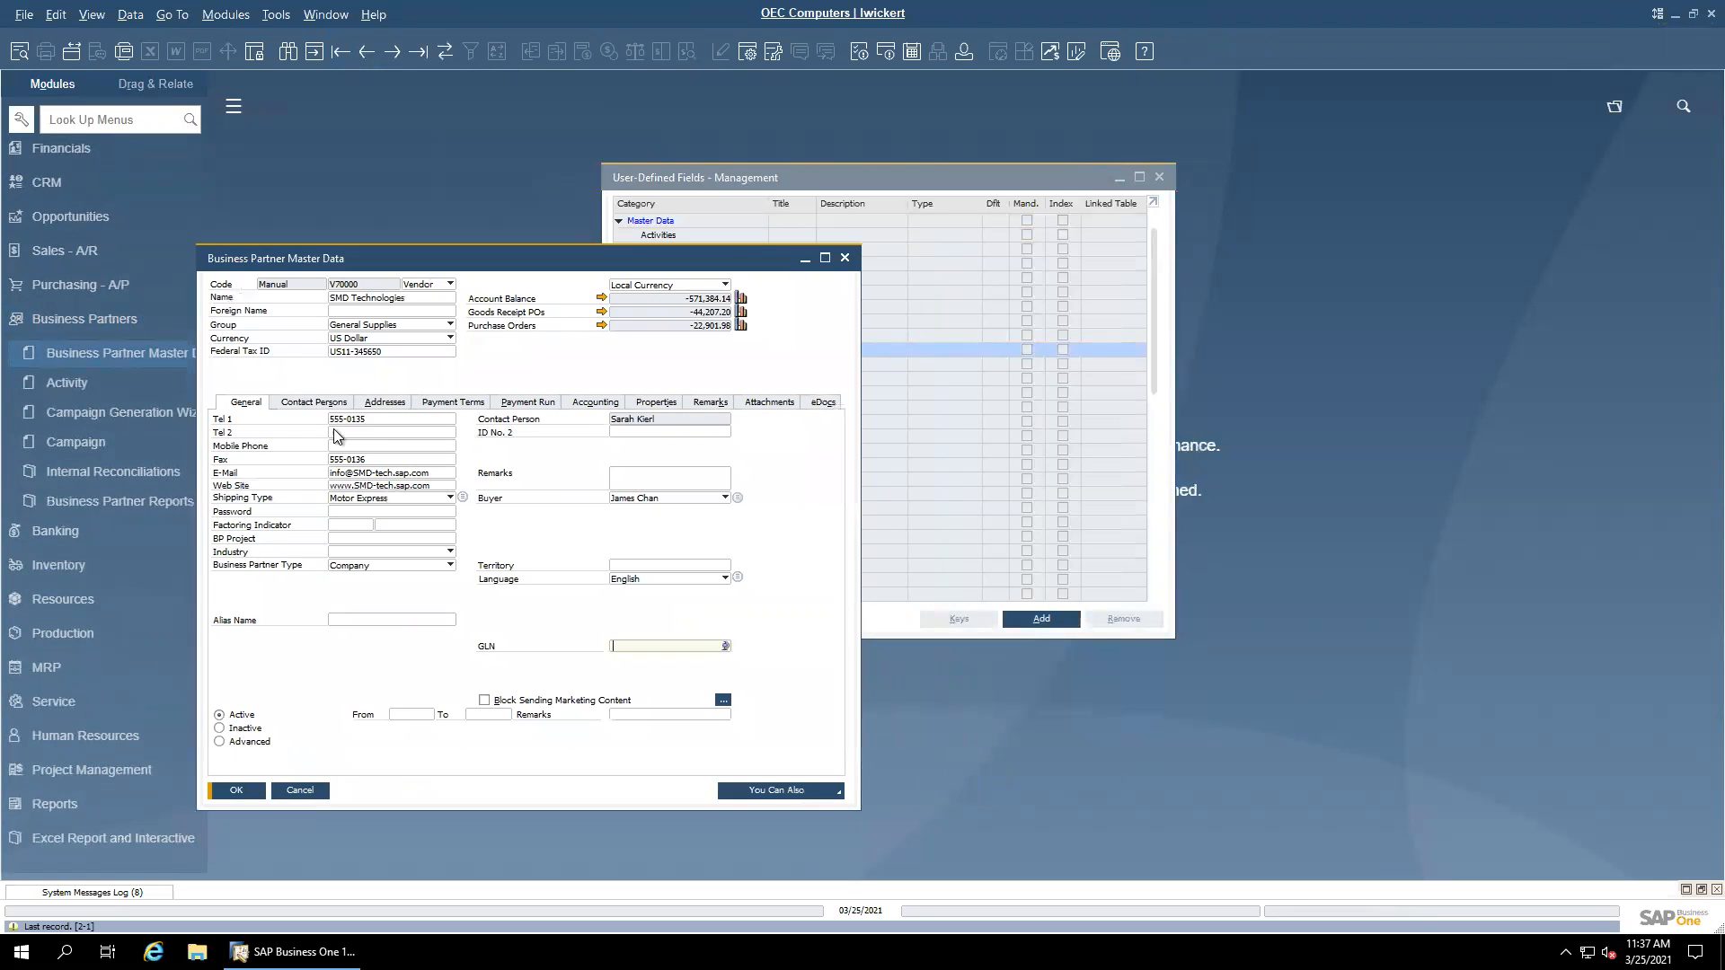
{"action": "key", "text": "alt+a"}
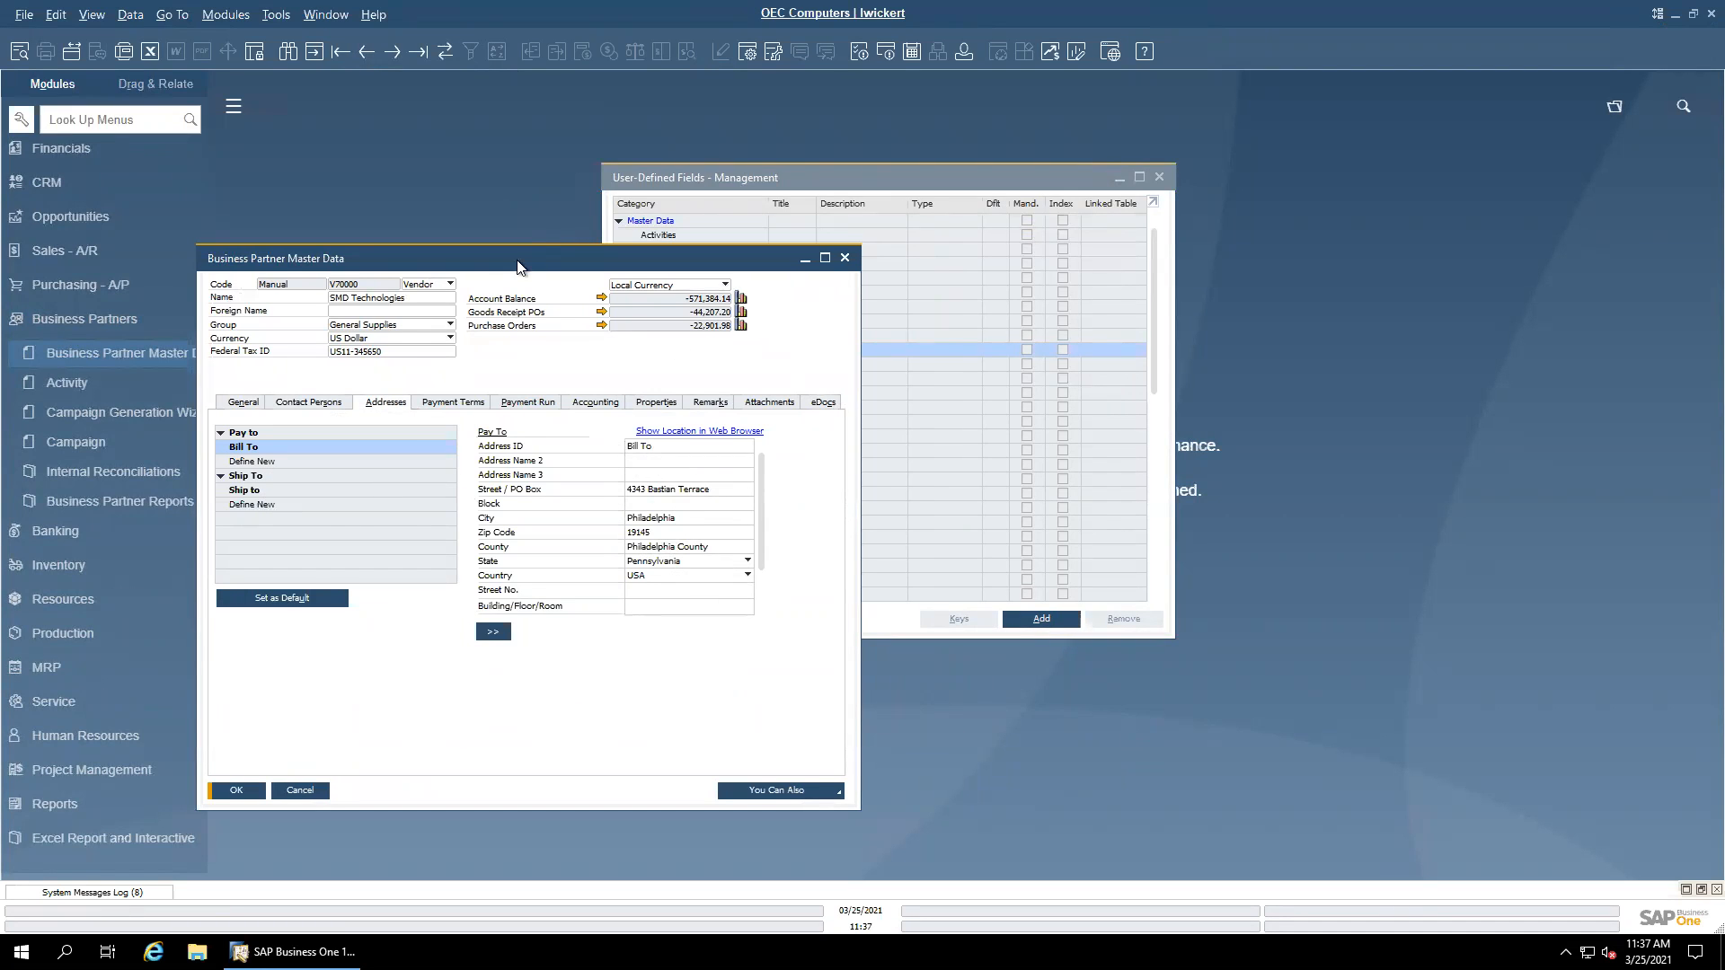
Step: Place the windows side by side and compare the business partner's payment terms and general data with the field categories
{"action": "left_click_drag", "start_coordinate": [822, 178], "coordinate": [998, 164]}
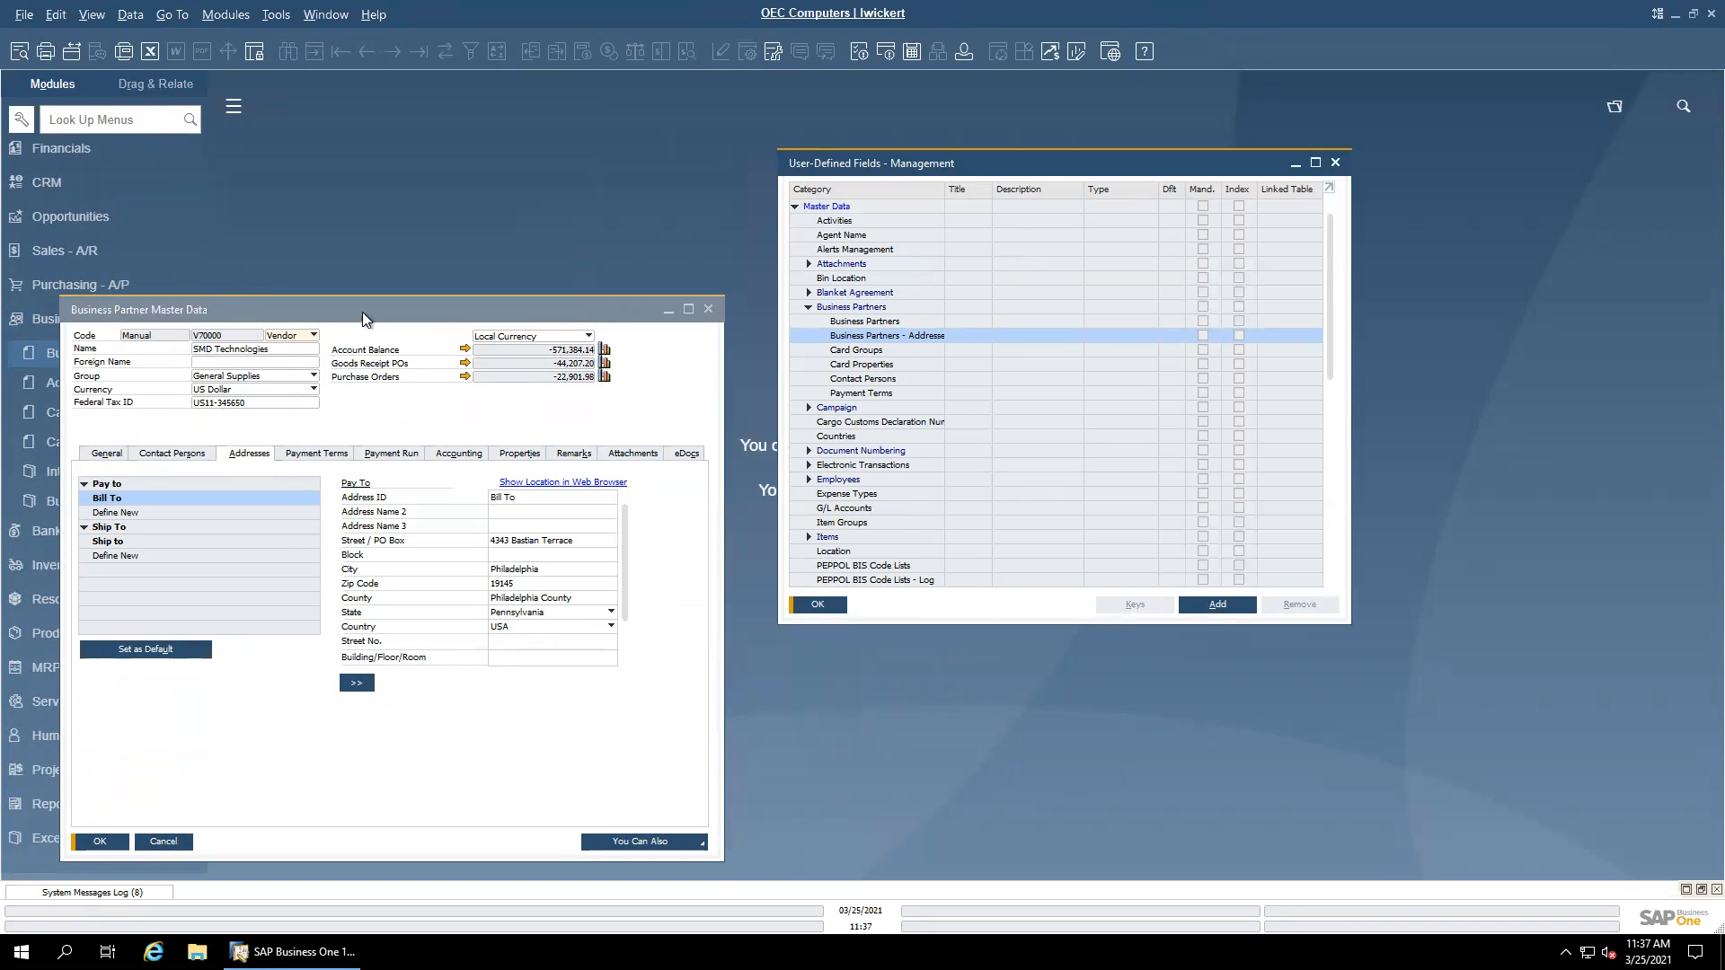
{"action": "left_click", "coordinate": [907, 322]}
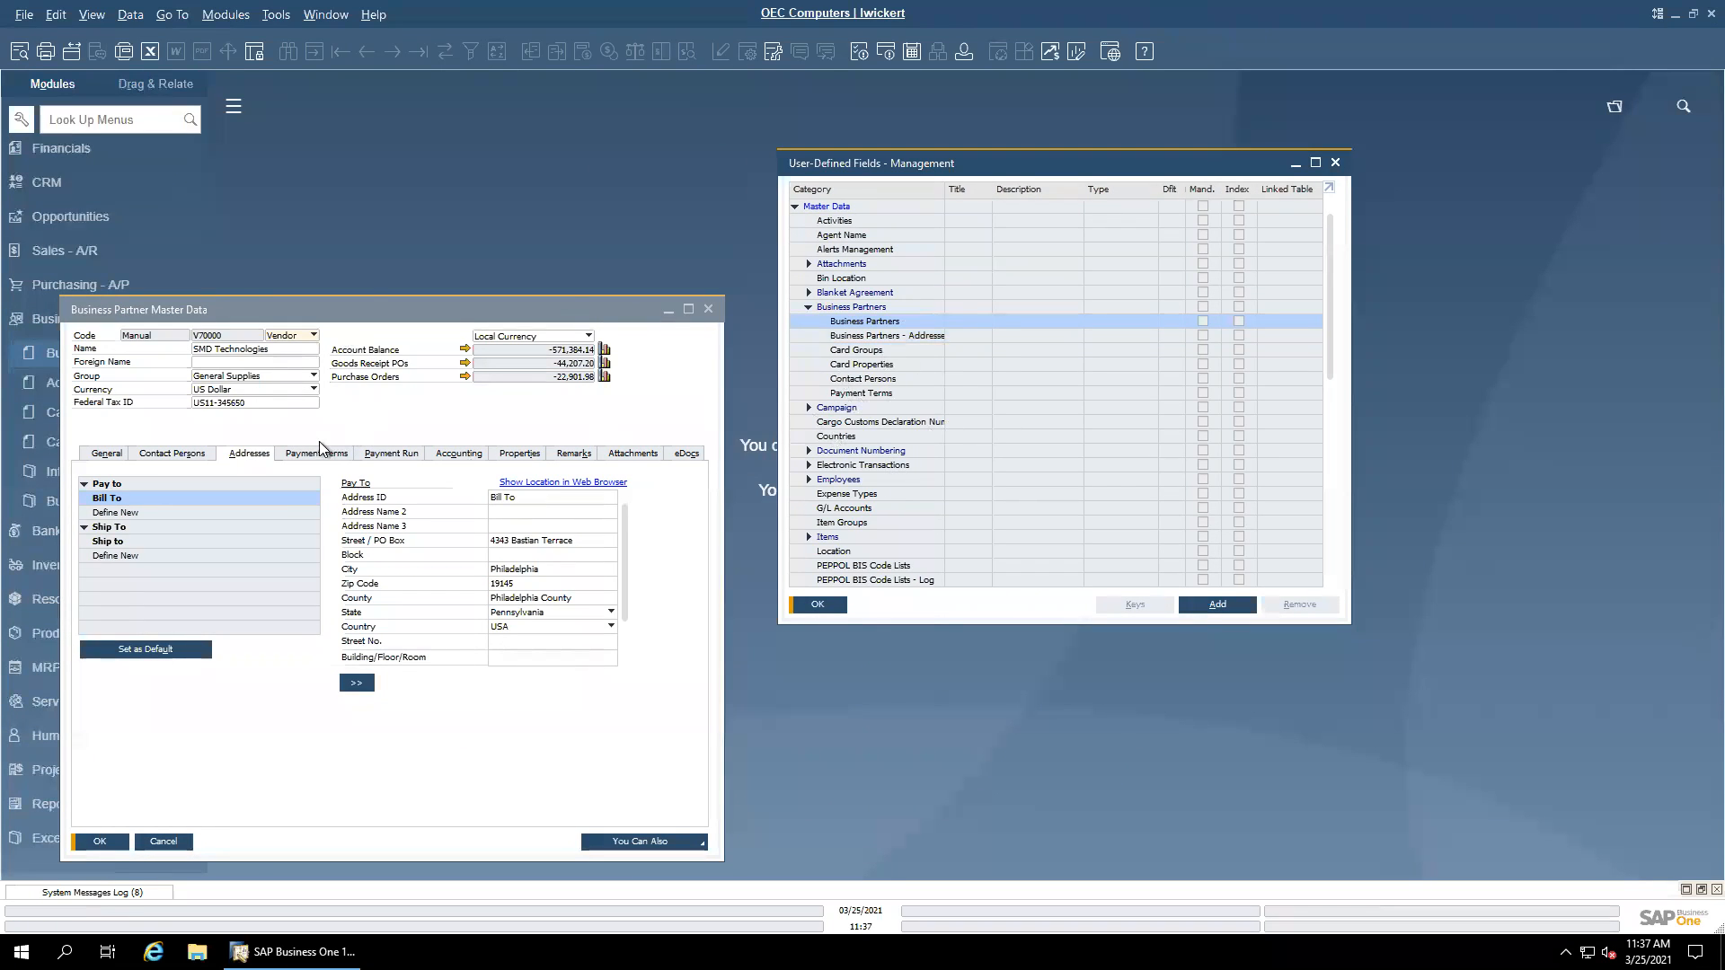
{"action": "left_click", "coordinate": [274, 518]}
{"action": "left_click", "coordinate": [316, 453]}
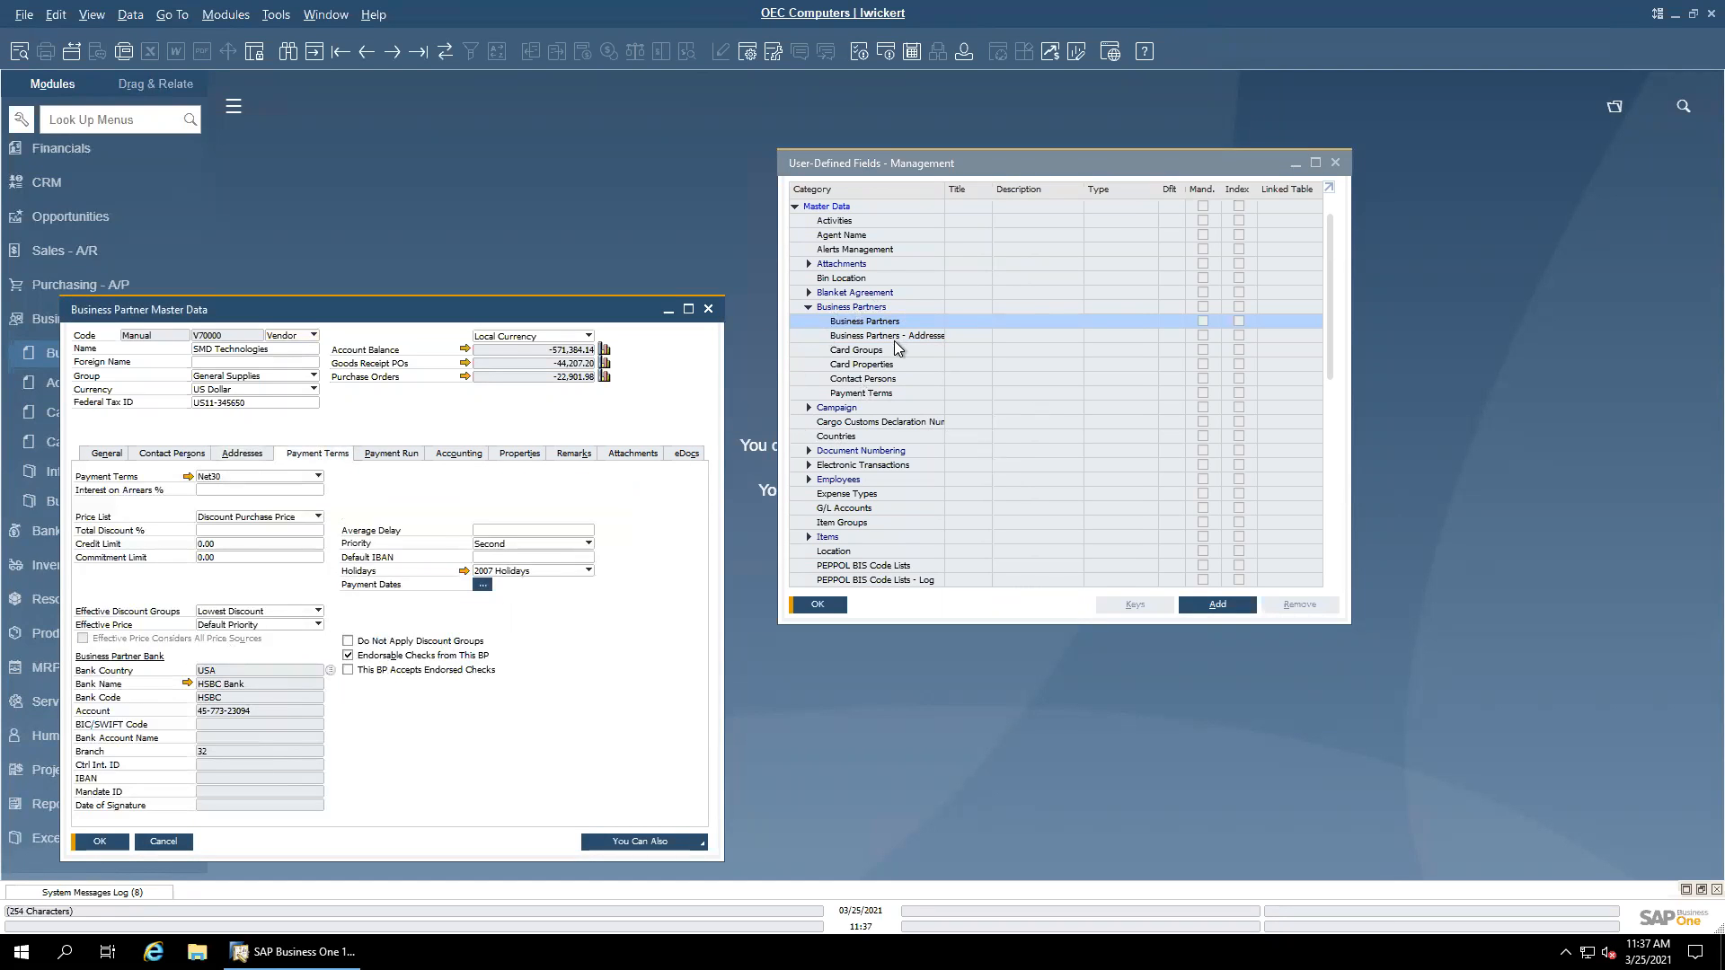
{"action": "left_click", "coordinate": [884, 364]}
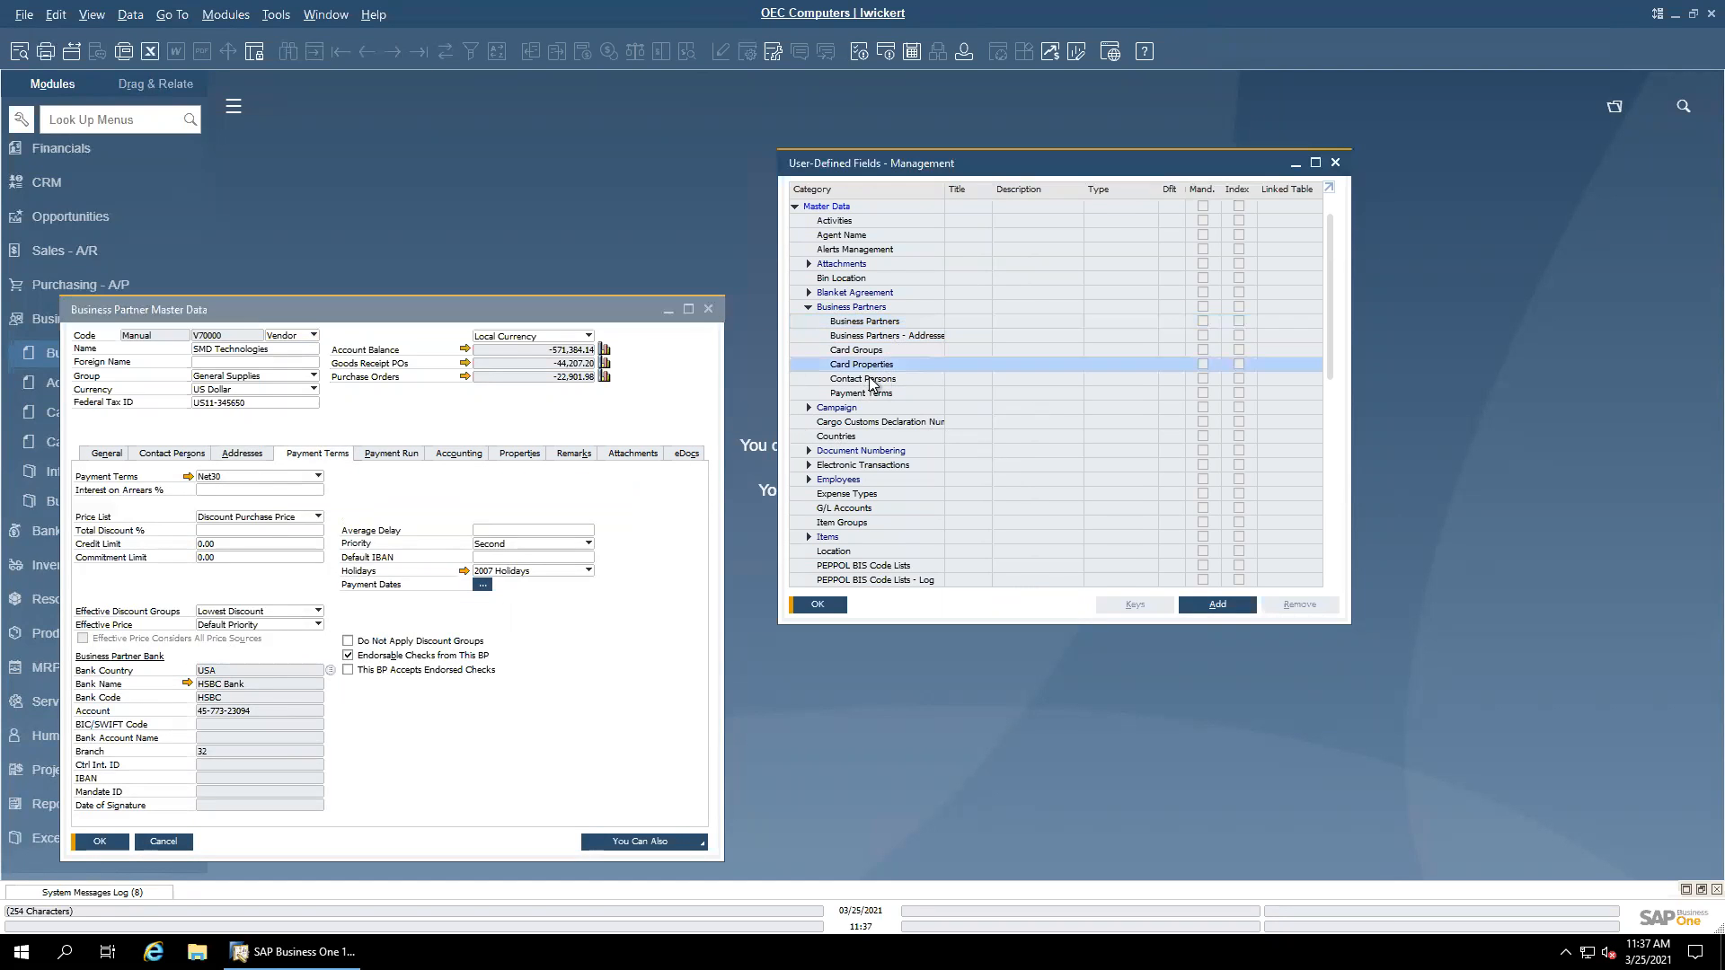
{"action": "left_click", "coordinate": [107, 453]}
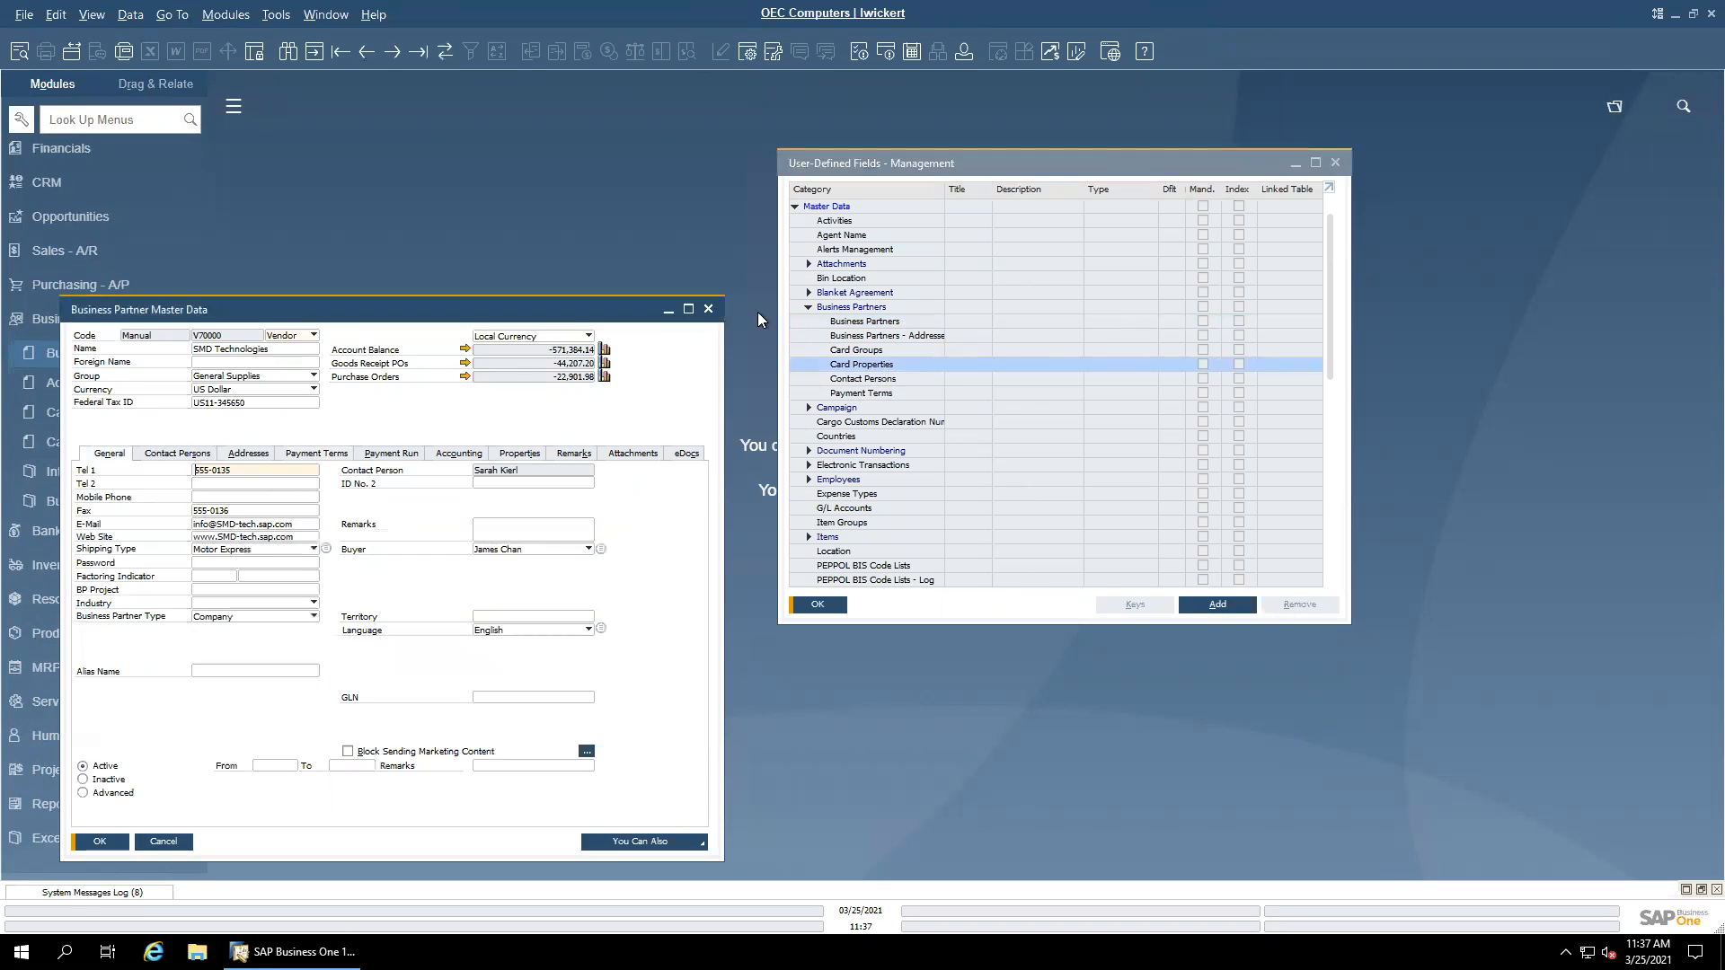
Step: Close the business partner record and start adding a user-defined field to the Business Partners category
{"action": "left_click", "coordinate": [708, 309]}
{"action": "left_click", "coordinate": [850, 322]}
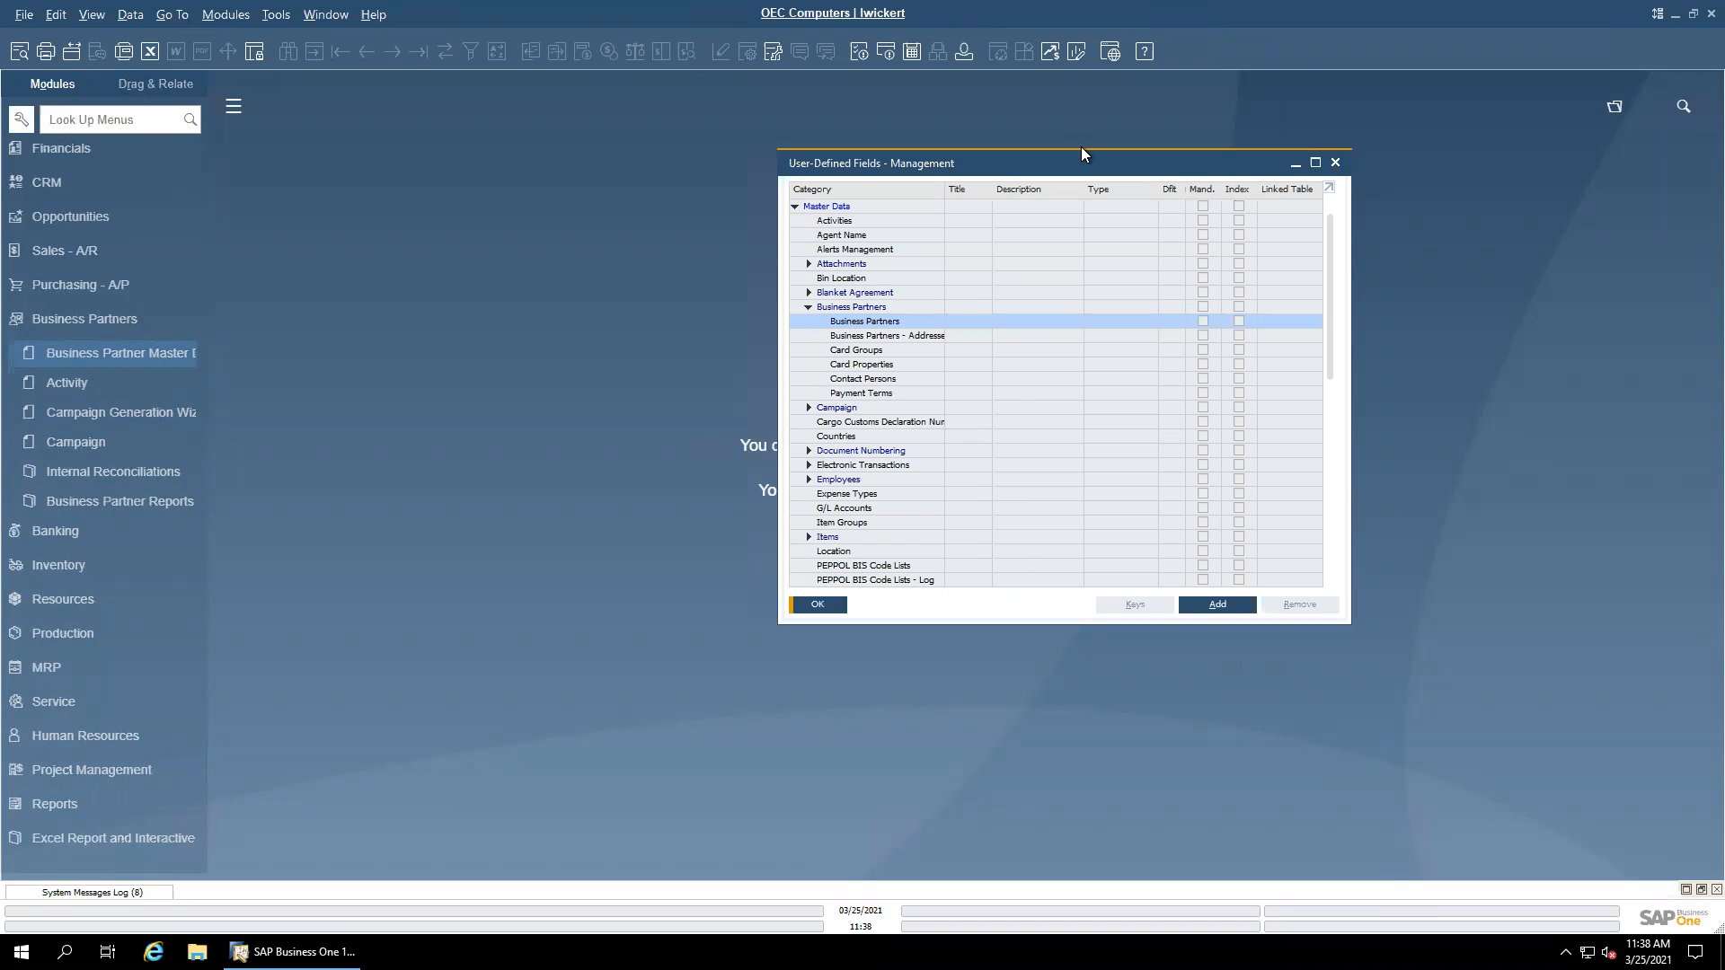
{"action": "left_click_drag", "start_coordinate": [1078, 158], "coordinate": [1086, 160]}
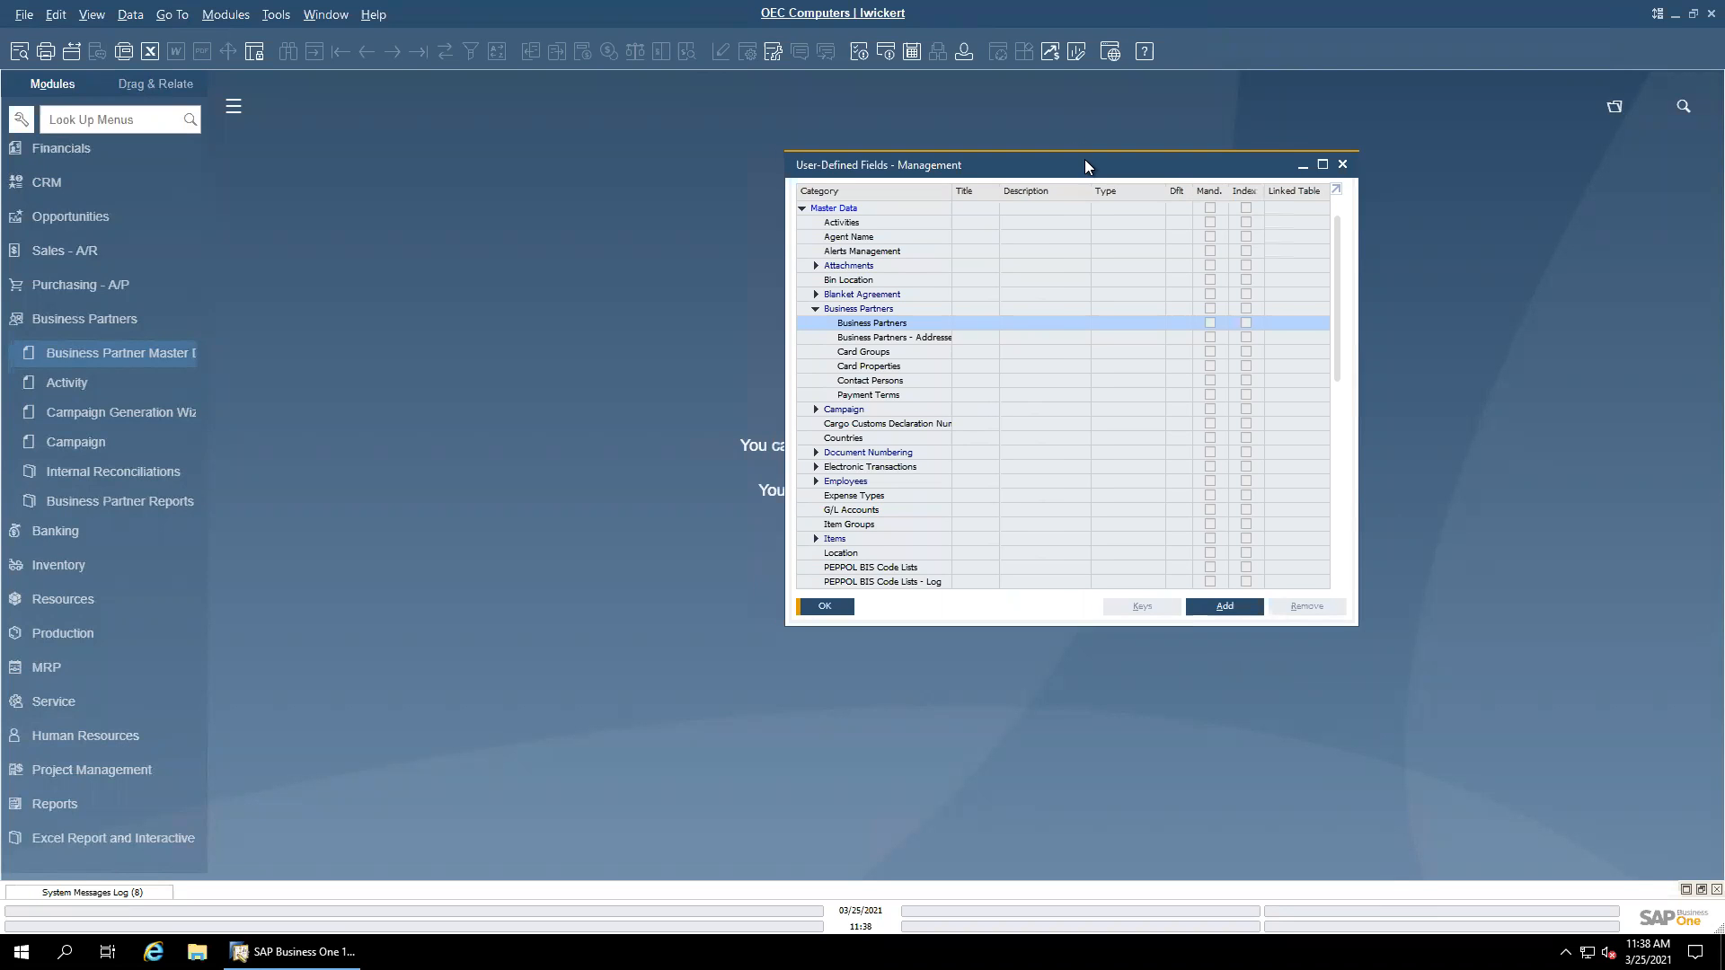
{"action": "left_click_drag", "start_coordinate": [941, 169], "coordinate": [930, 166]}
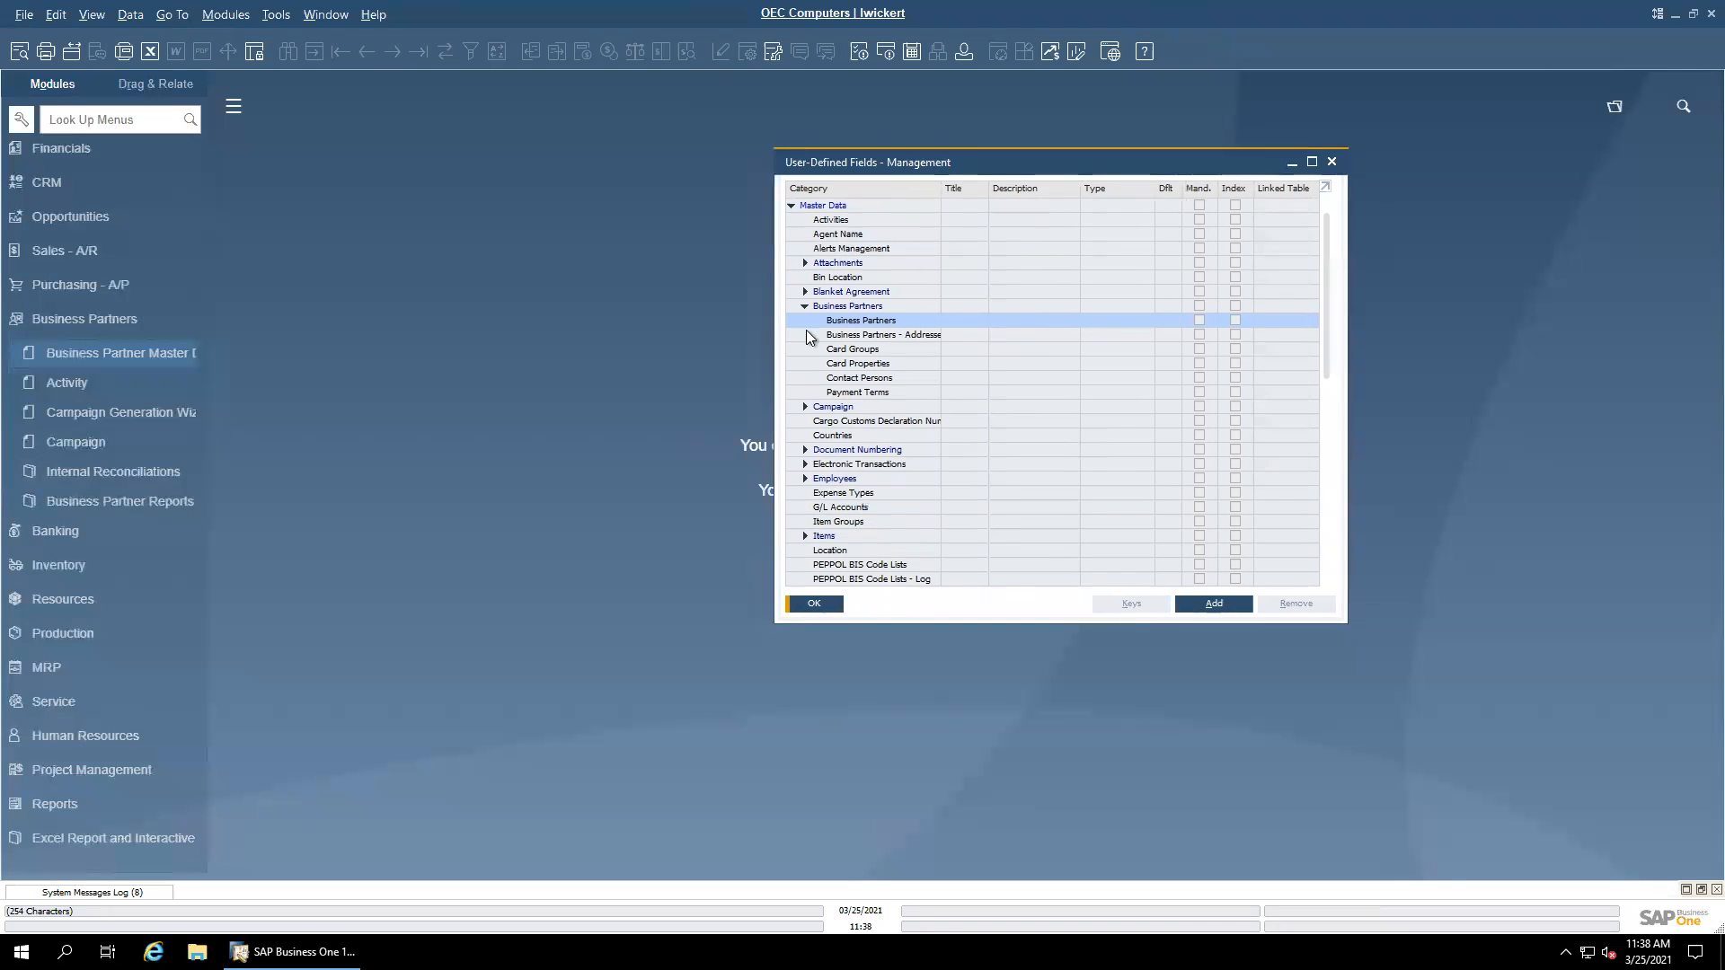
{"action": "left_click", "coordinate": [1214, 605]}
Step: Enter Webinar as the title of the new business partner field
{"action": "left_click_drag", "start_coordinate": [784, 343], "coordinate": [766, 359]}
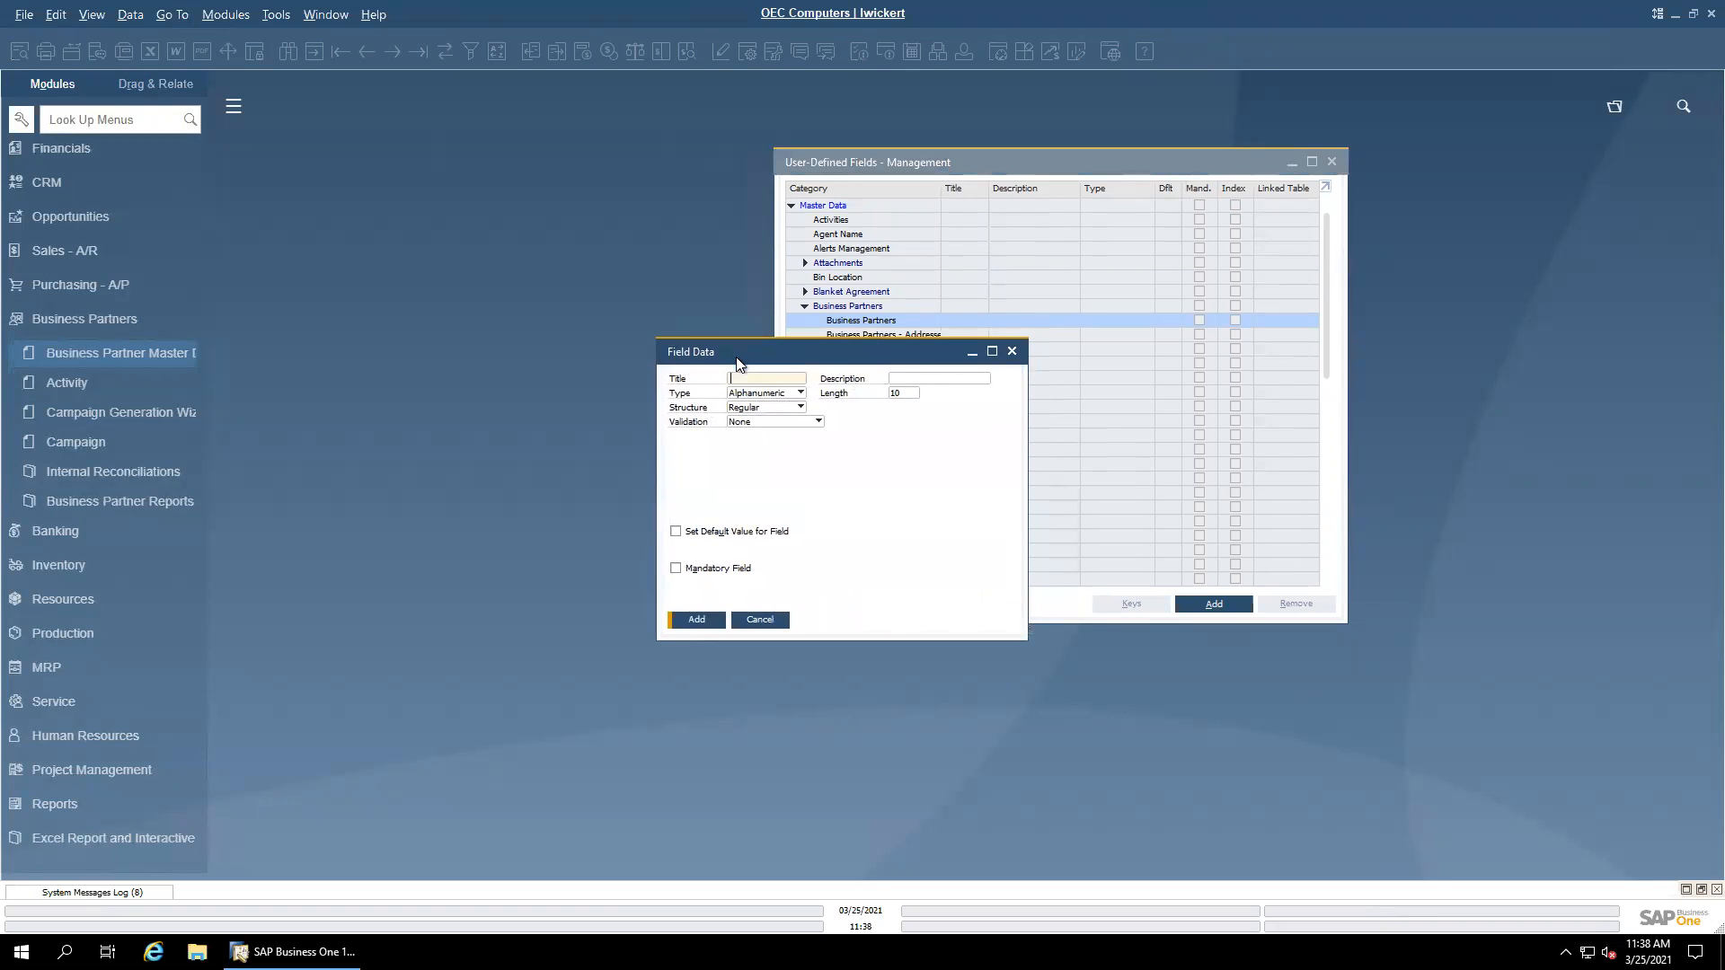
{"action": "left_click", "coordinate": [736, 378]}
{"action": "left_click_drag", "start_coordinate": [750, 358], "coordinate": [767, 378]}
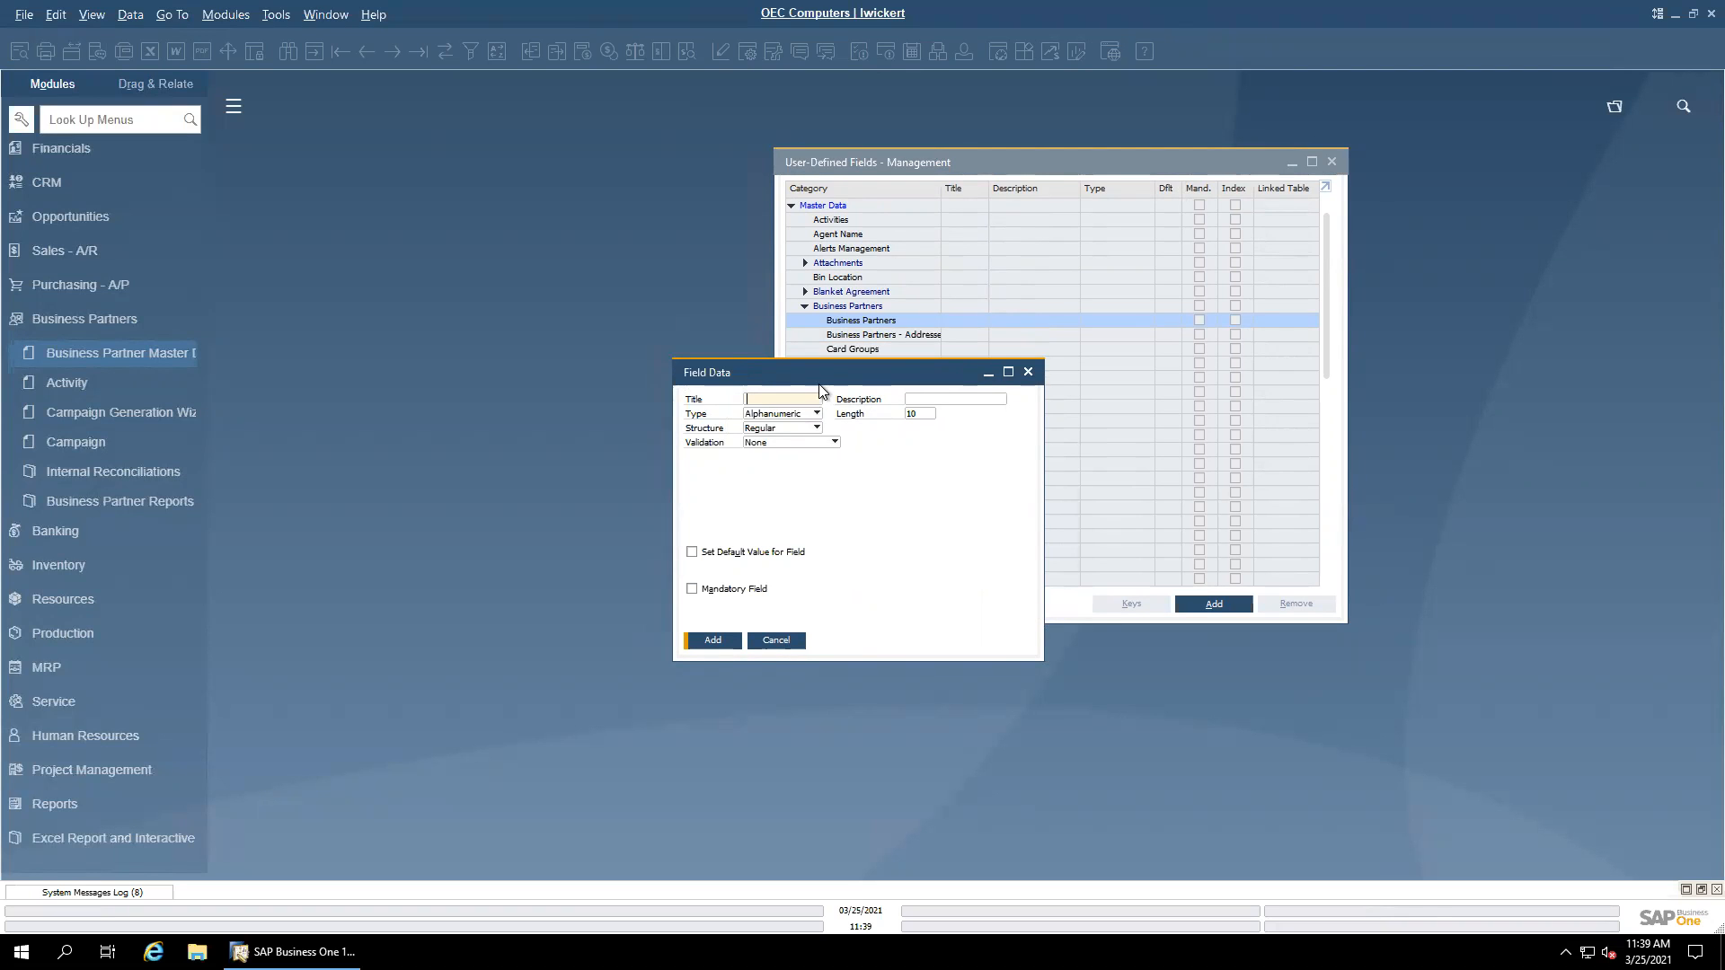
{"action": "left_click_drag", "start_coordinate": [820, 384], "coordinate": [824, 388]}
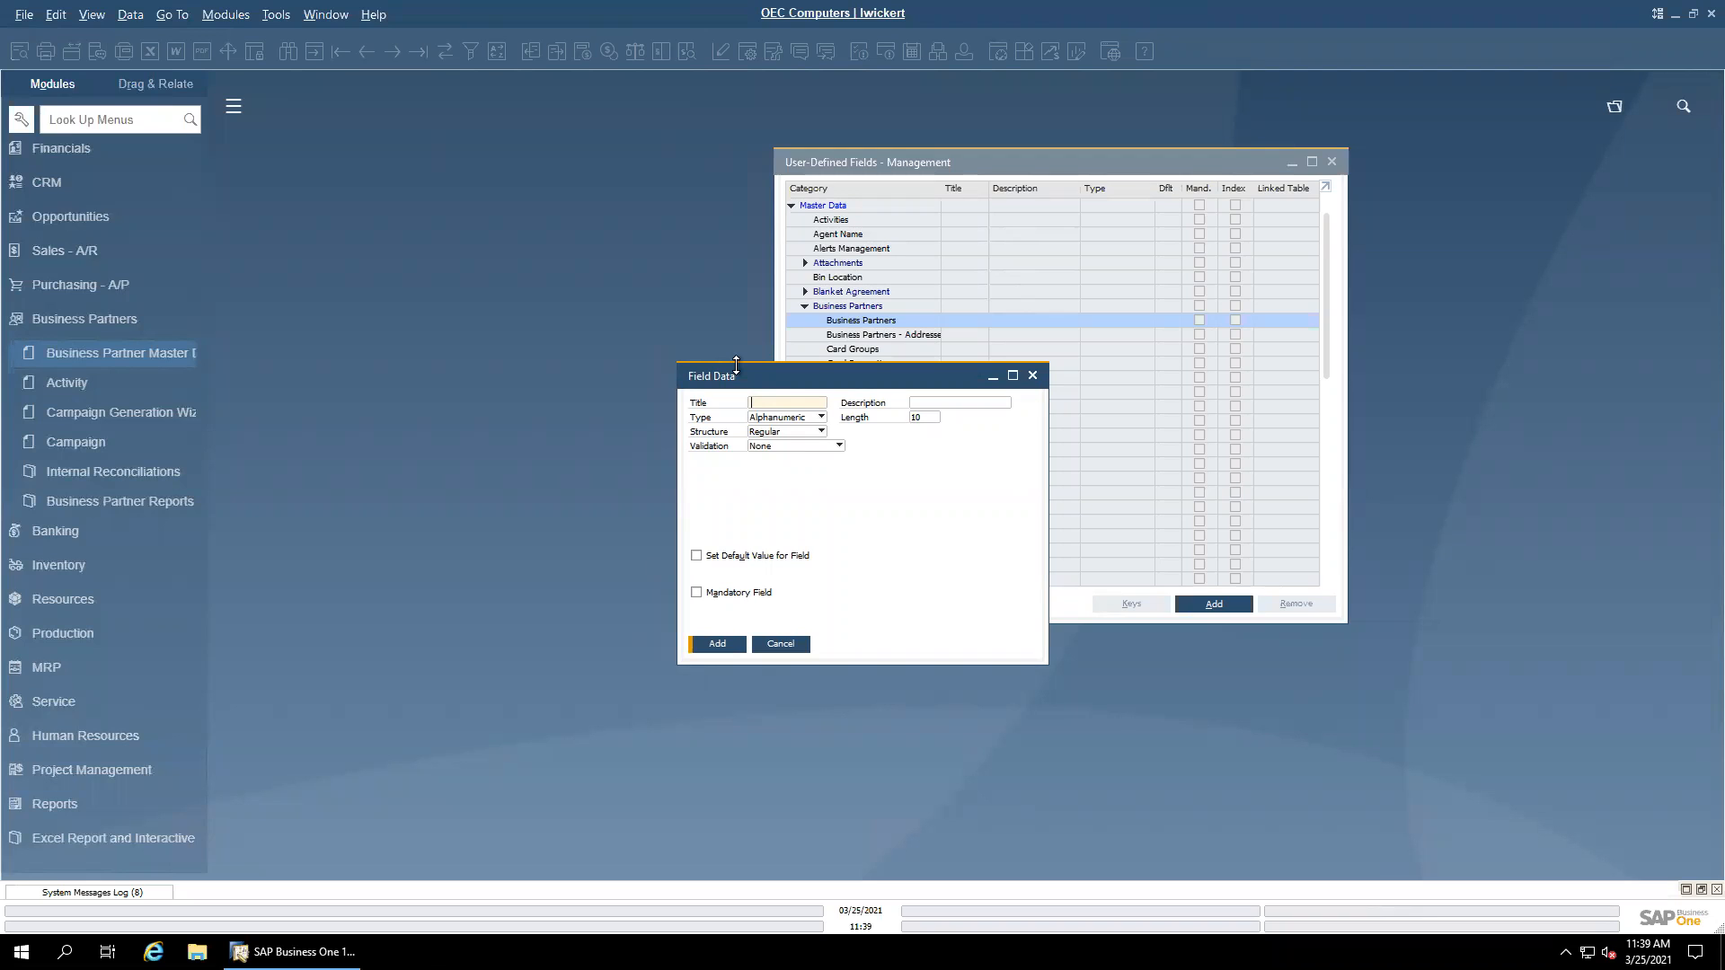
{"action": "left_click_drag", "start_coordinate": [746, 381], "coordinate": [750, 384]}
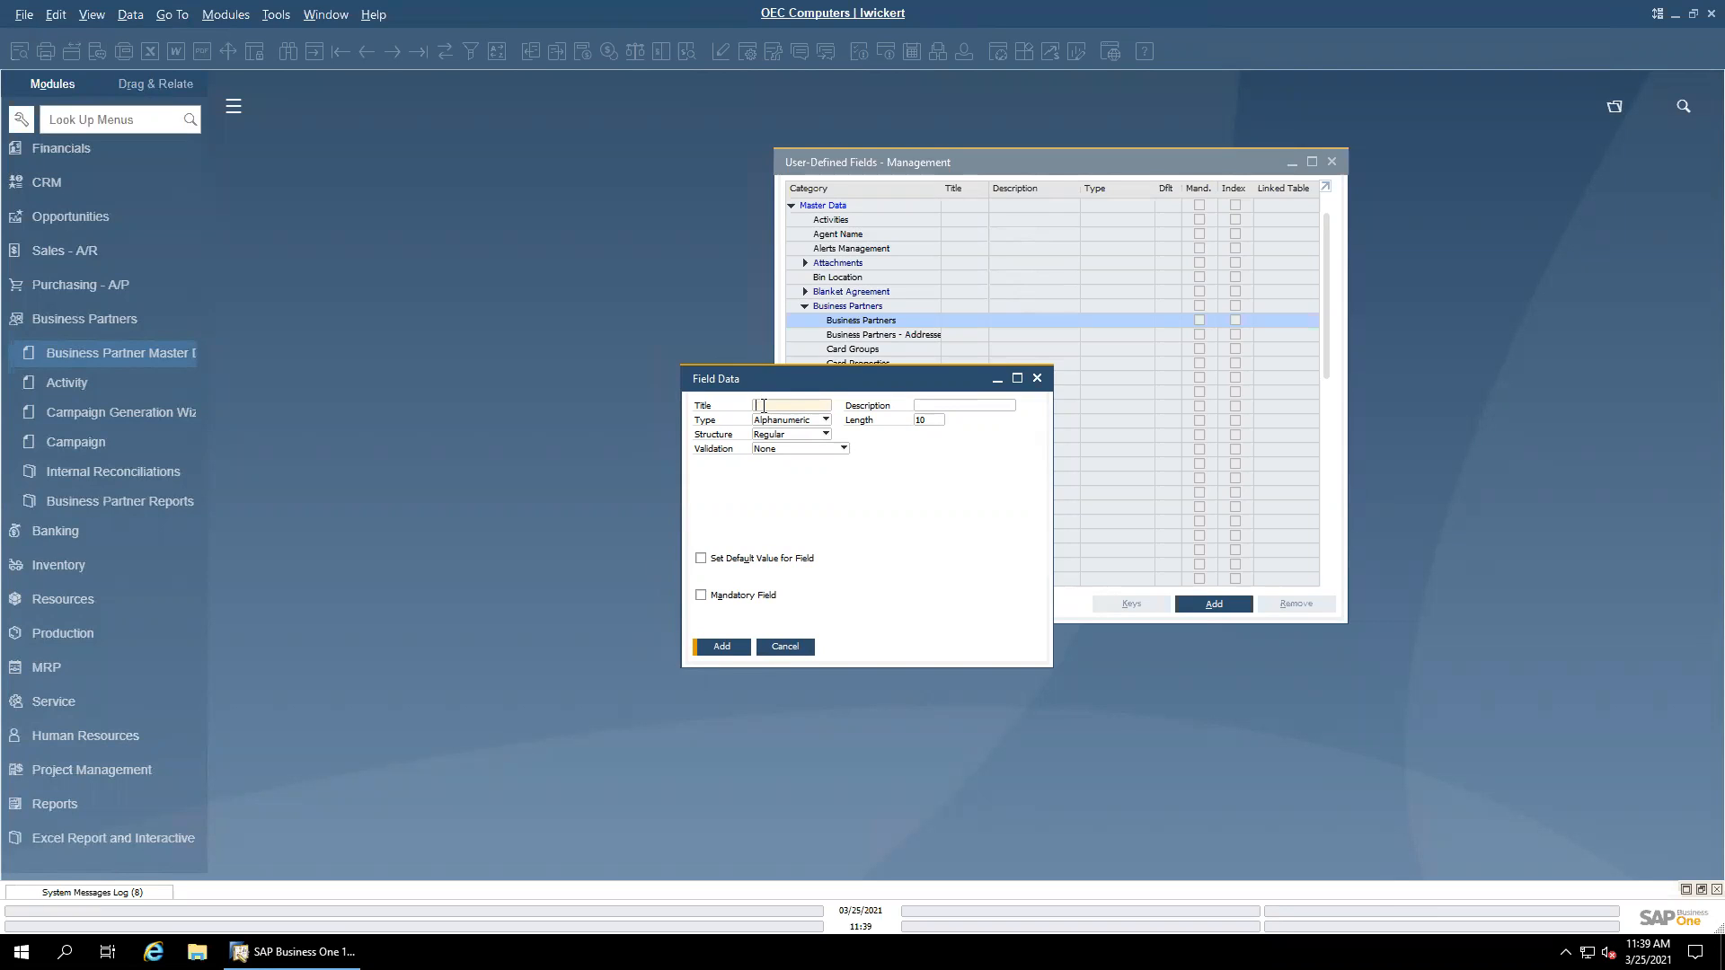
{"action": "type", "text": "Webiknar"}
{"action": "key", "text": "BackSpace"}
{"action": "key", "text": "BackSpace"}
{"action": "key", "text": "BackSpace"}
{"action": "key", "text": "BackSpace"}
{"action": "type", "text": "nar"}
Step: Enter the field description "Last Webinar for Customer" and review the available field types, keeping Alphanumeric
{"action": "left_click", "coordinate": [945, 406]}
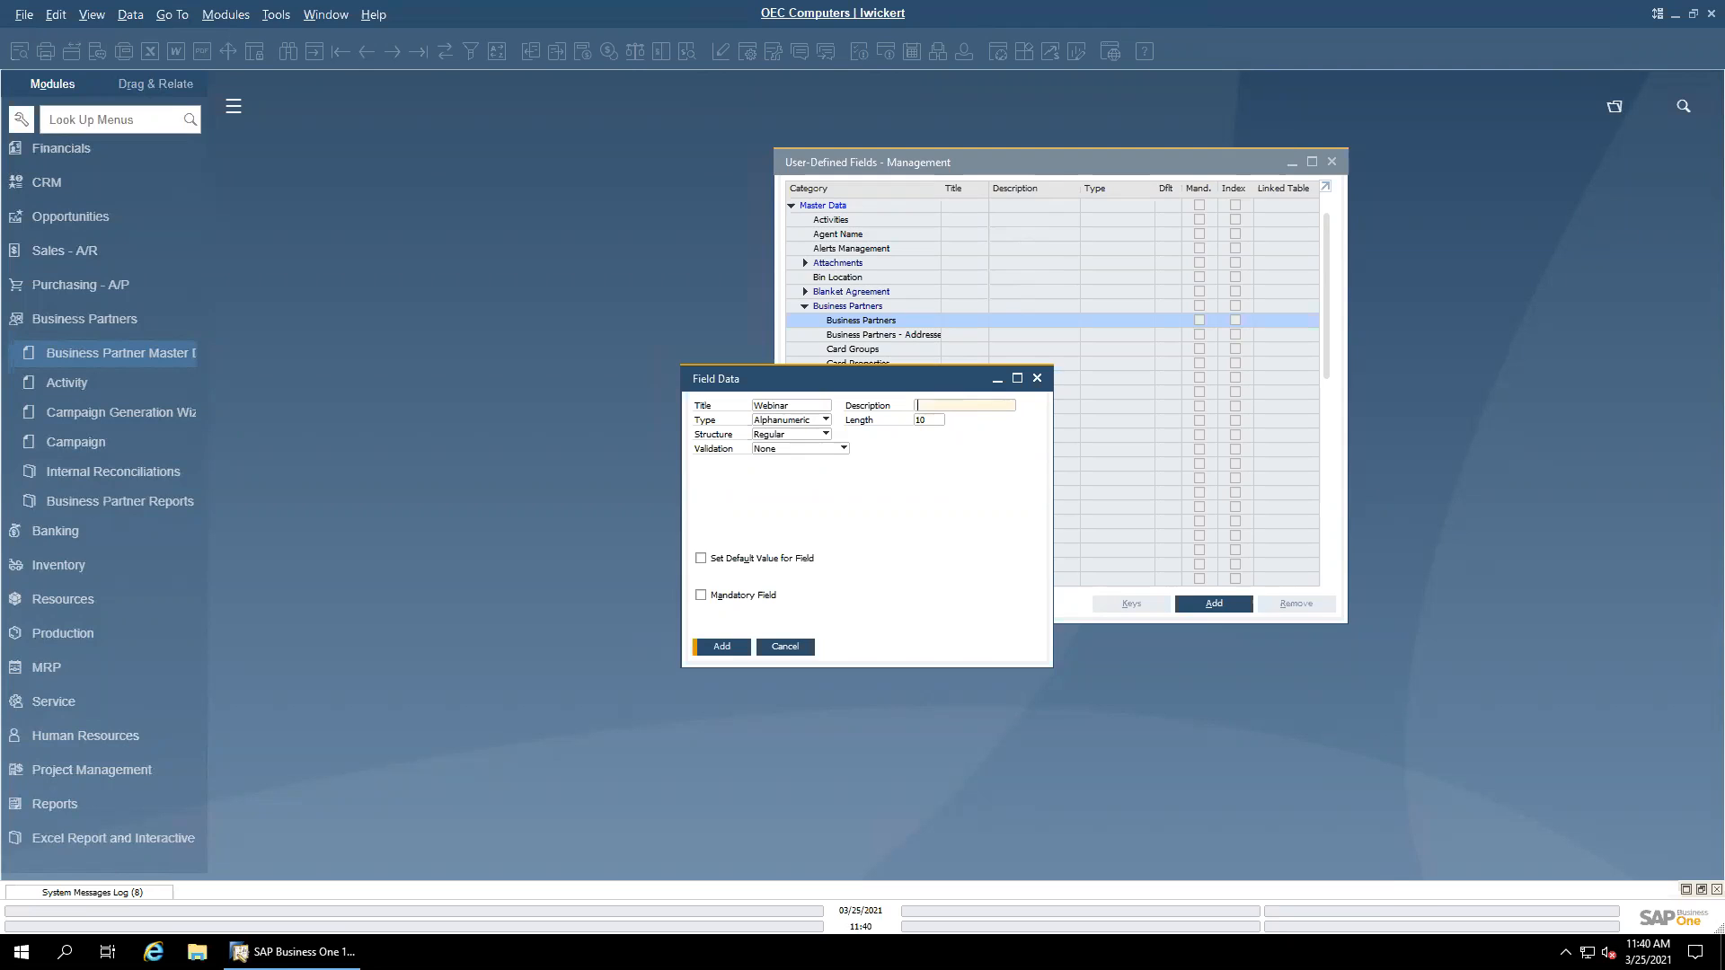
{"action": "type", "text": "Las"}
{"action": "type", "text": "t Webina"}
{"action": "type", "text": "r for Customer"}
{"action": "left_click", "coordinate": [960, 405]}
{"action": "key", "text": "ctrl+a"}
{"action": "left_click", "coordinate": [805, 421]}
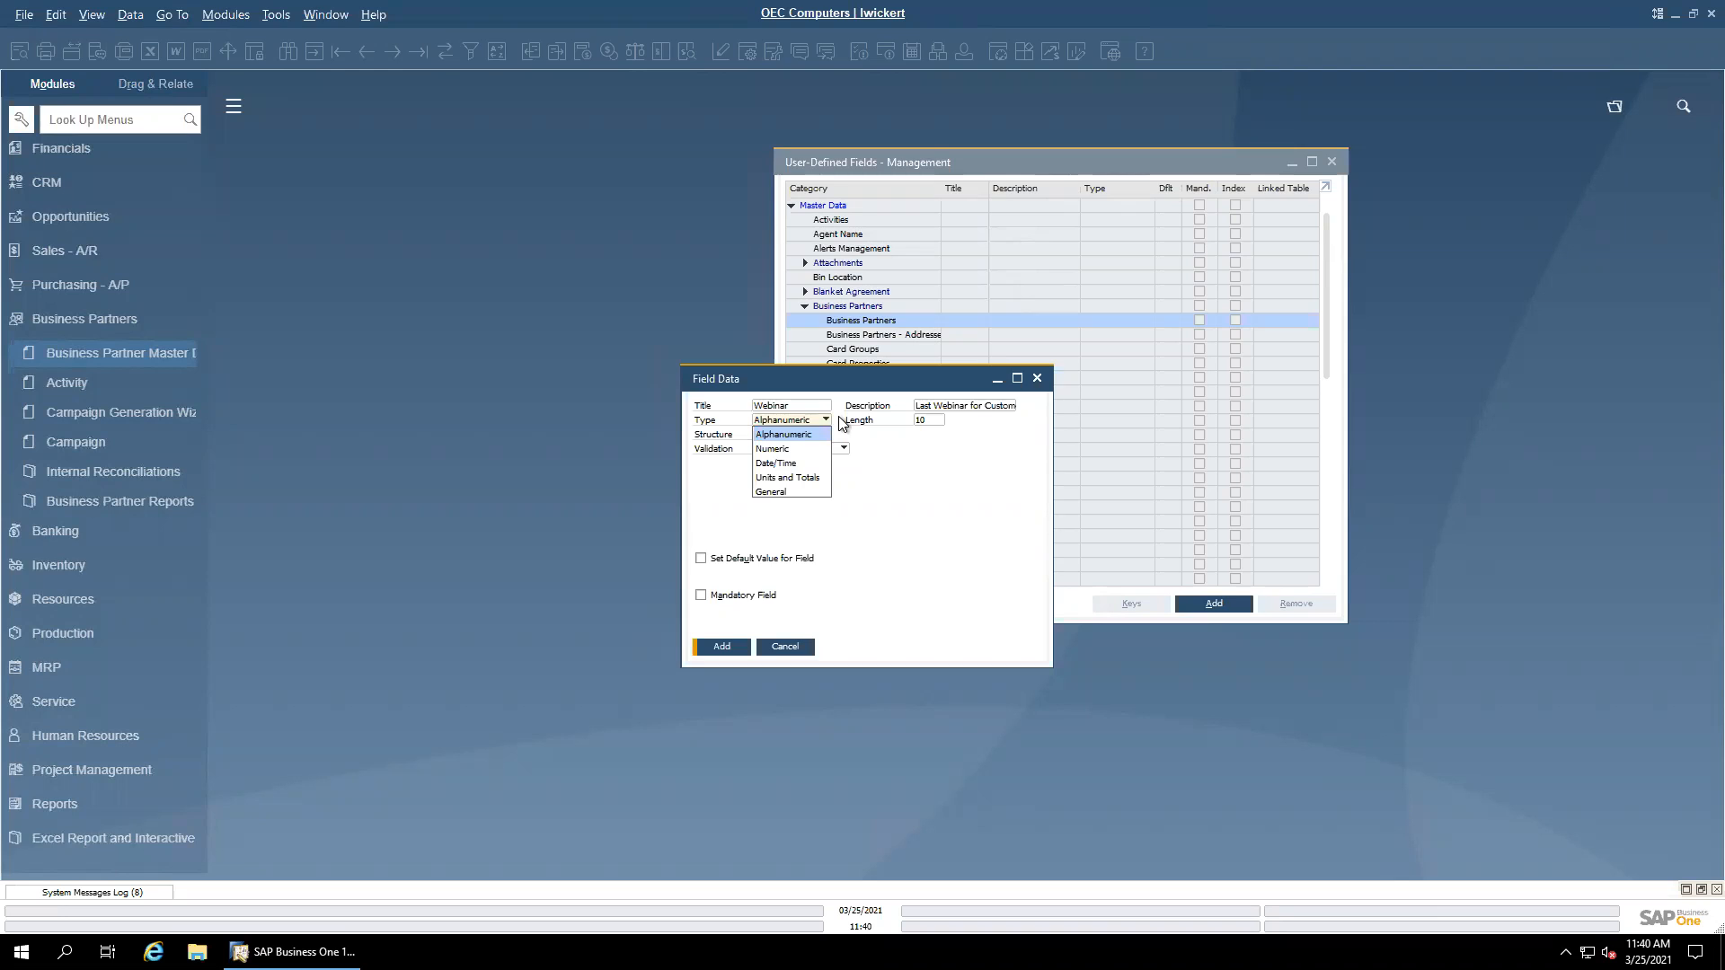
{"action": "left_click", "coordinate": [842, 424]}
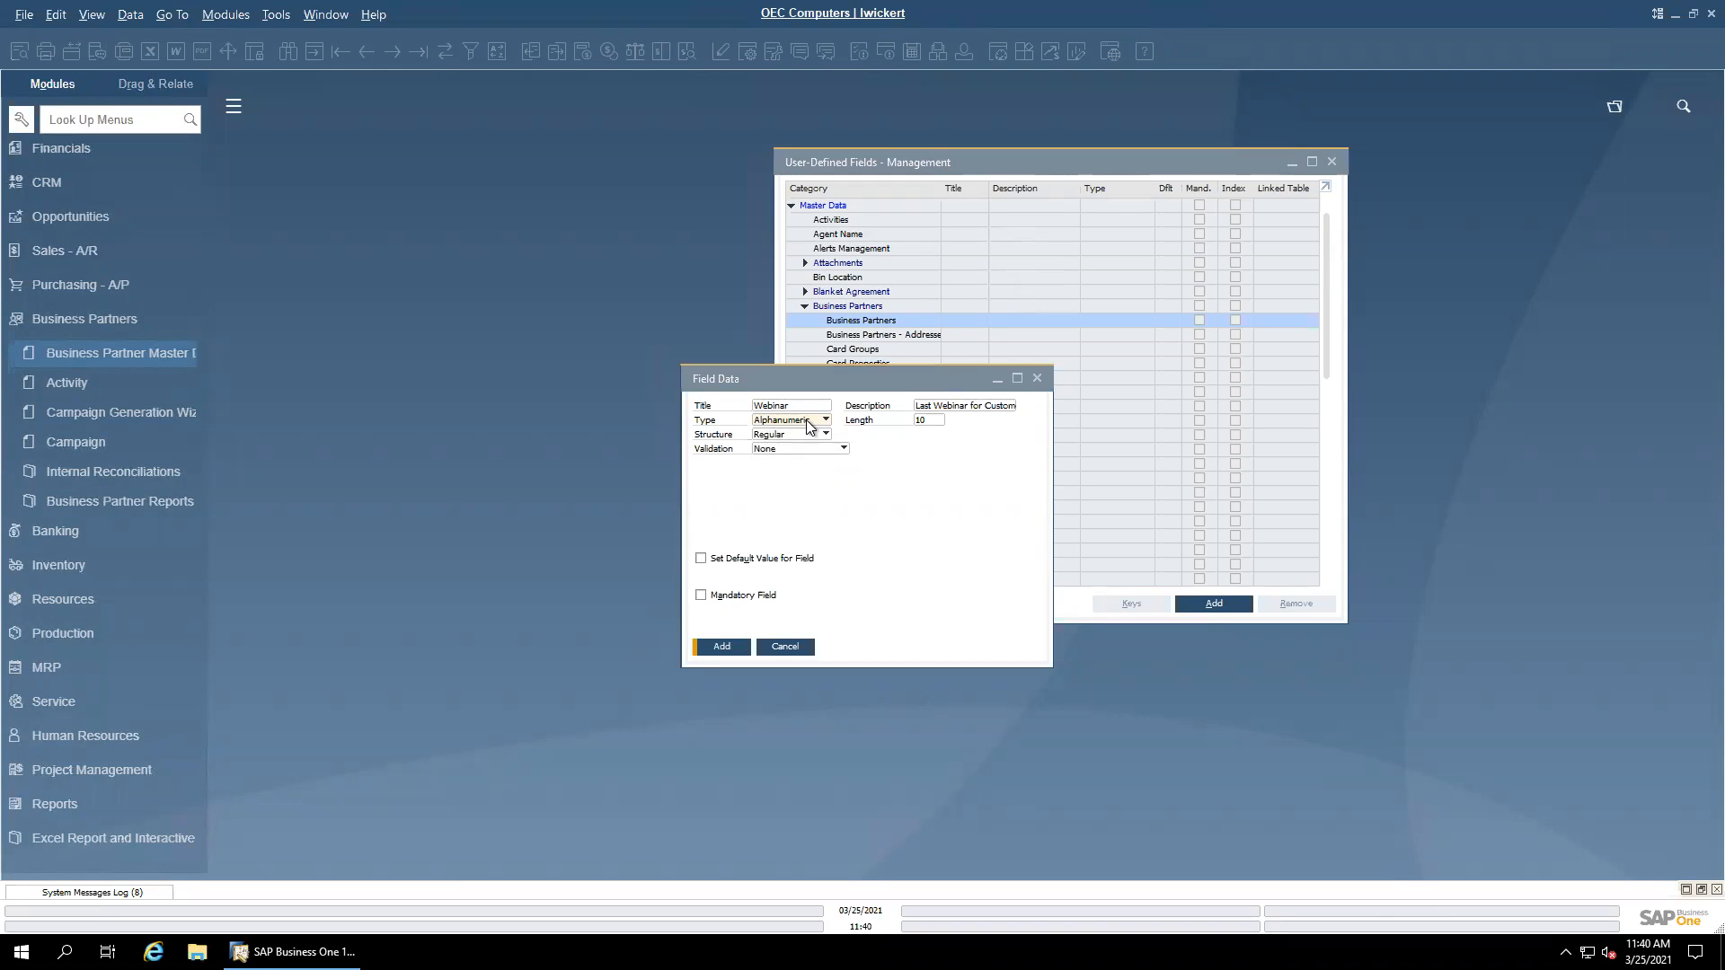
Step: Try the Address, Telephone No. and Text structures for the alphanumeric Webinar field
{"action": "double_click", "coordinate": [938, 418]}
{"action": "left_click", "coordinate": [827, 434]}
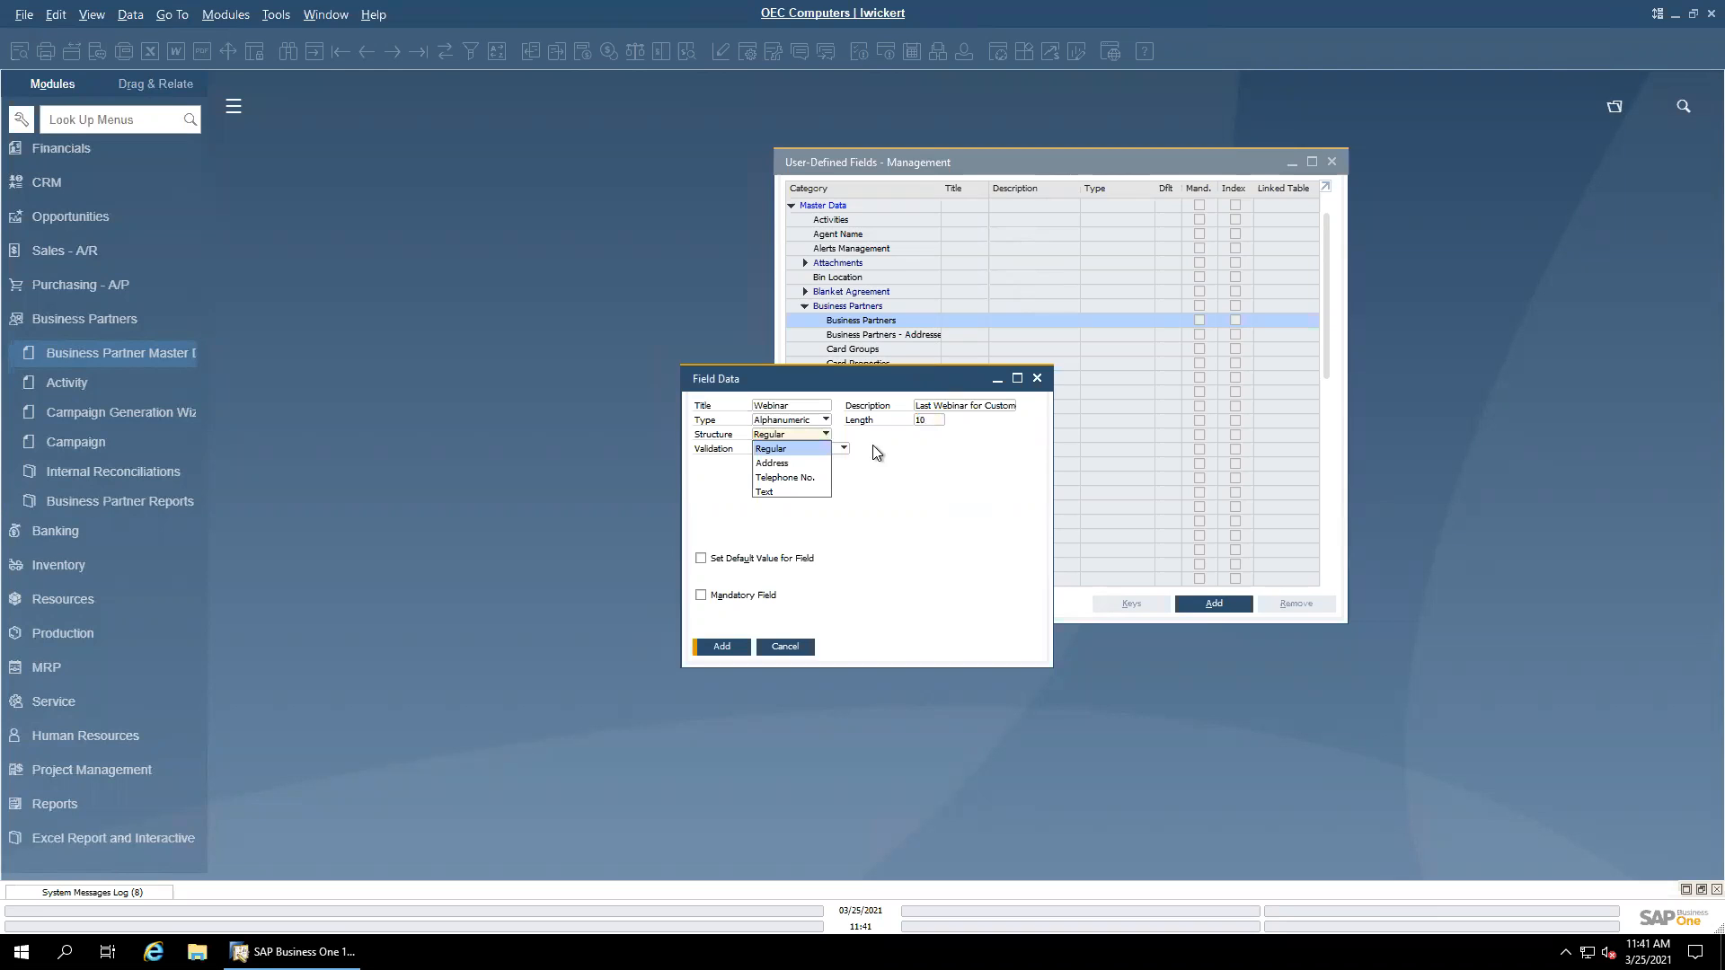
{"action": "left_click", "coordinate": [791, 463]}
{"action": "left_click", "coordinate": [803, 436]}
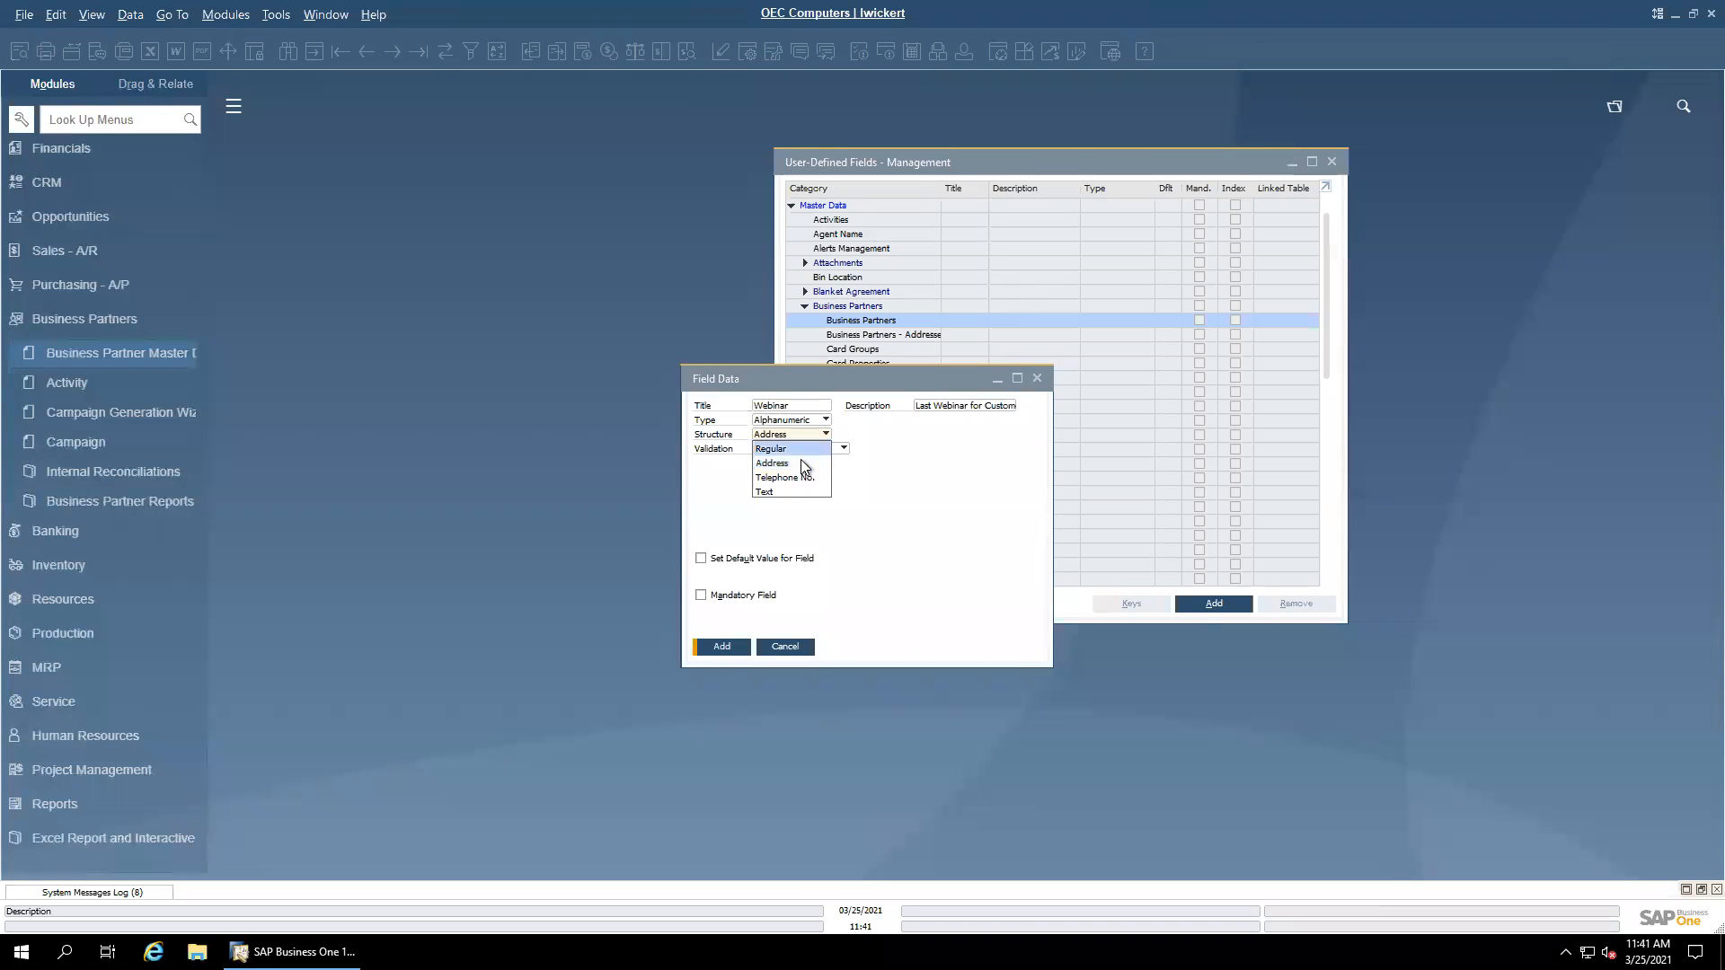
{"action": "left_click", "coordinate": [803, 477]}
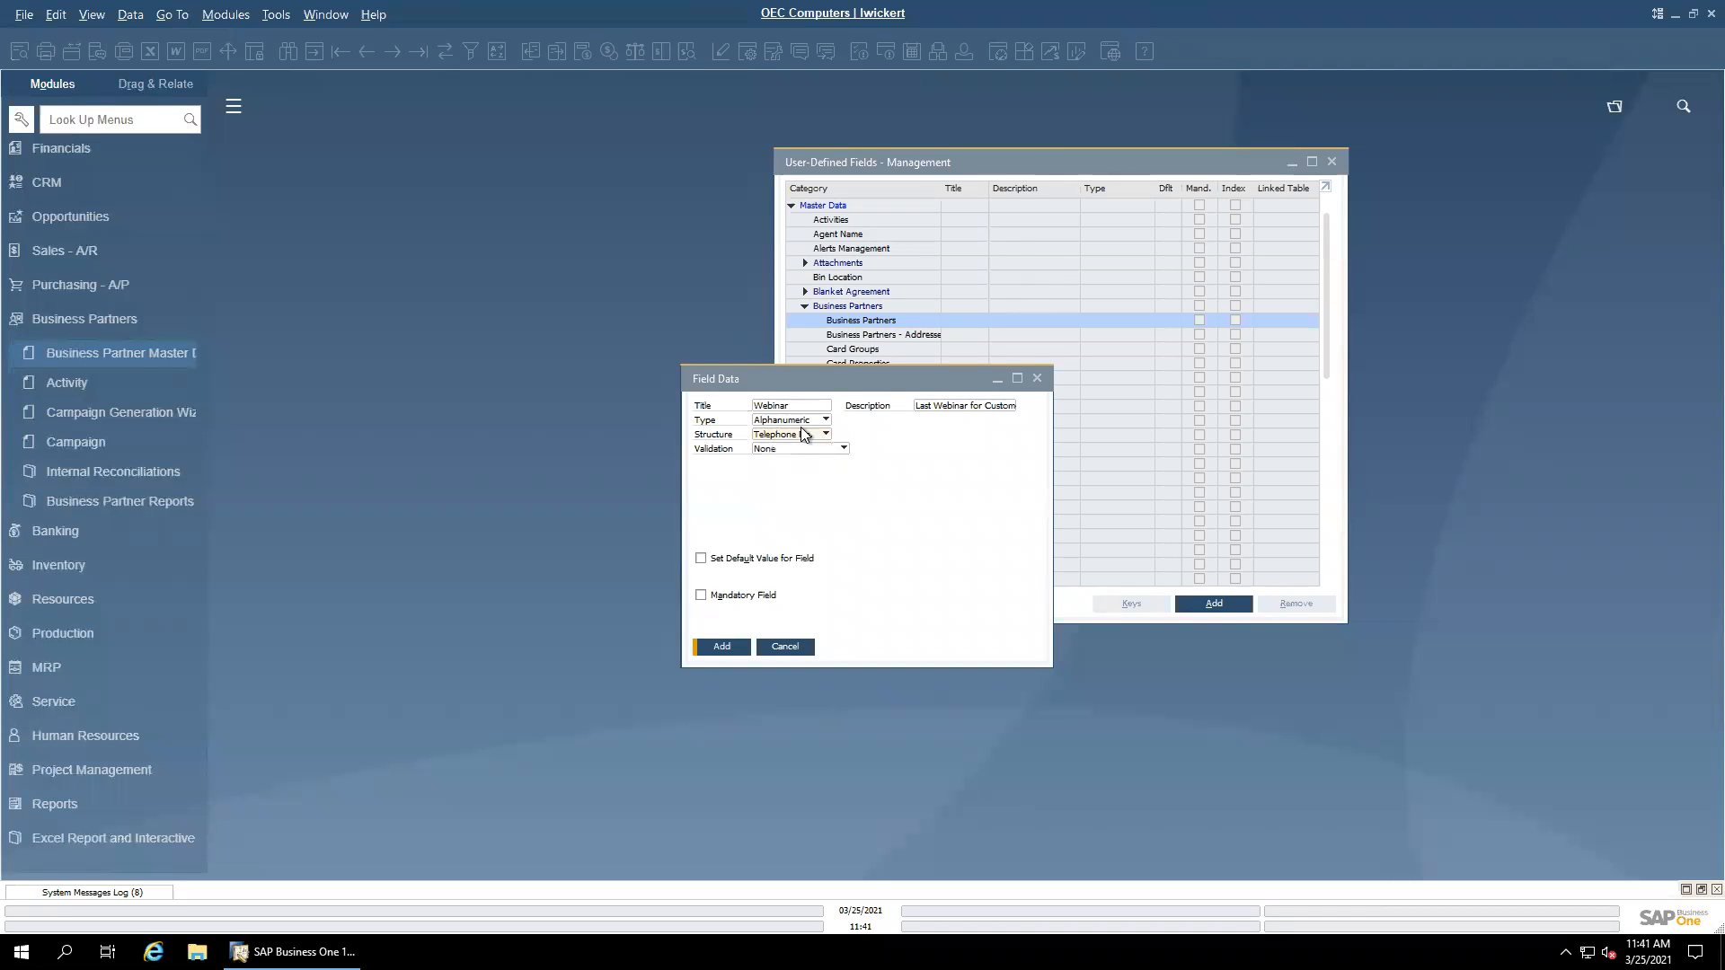
{"action": "left_click", "coordinate": [799, 435]}
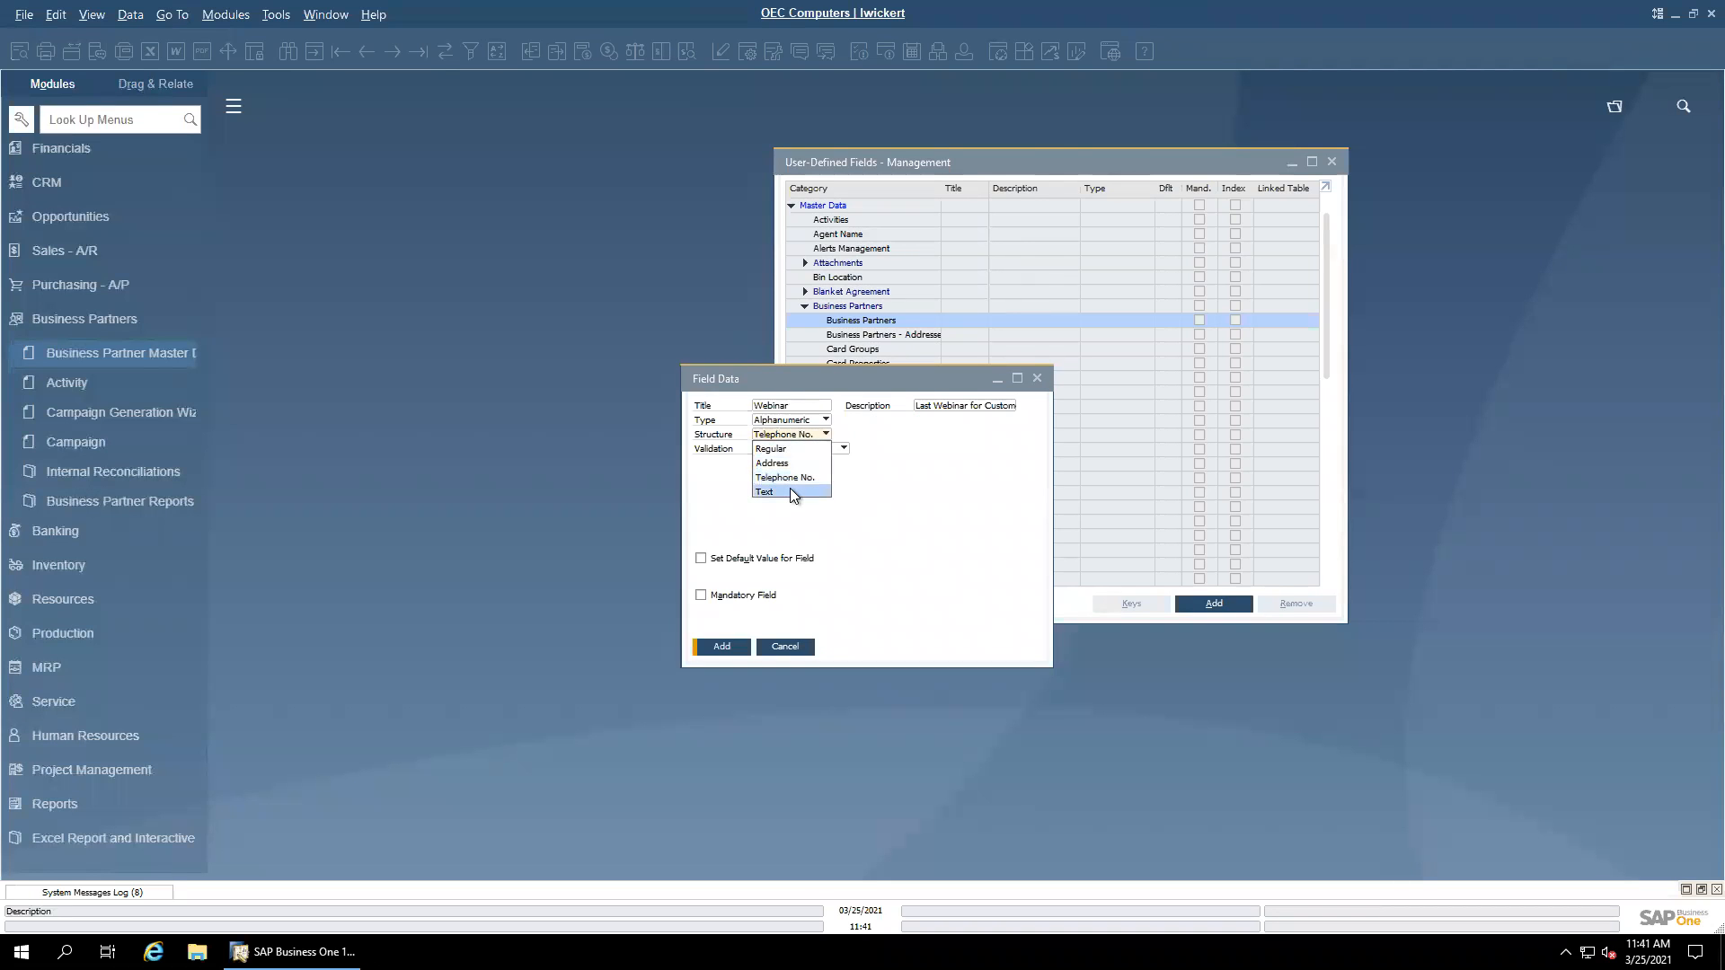
{"action": "left_click", "coordinate": [789, 492]}
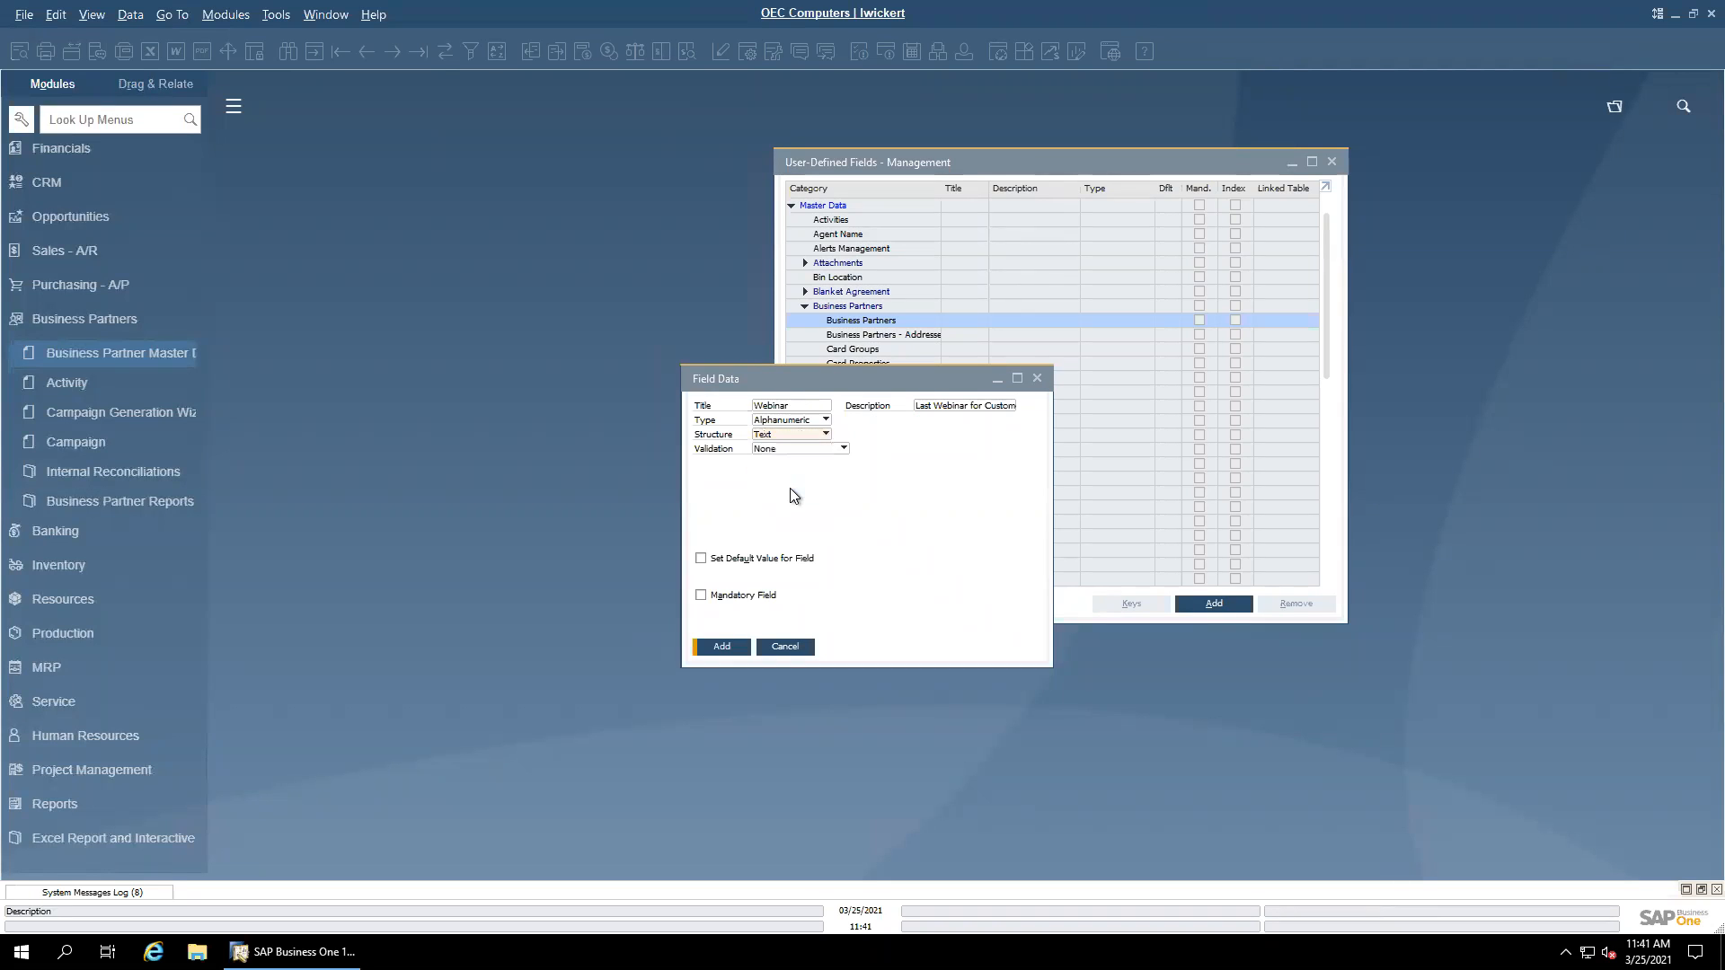
Step: Change the Webinar field's type to Numeric and review its length and validation options
{"action": "left_click", "coordinate": [825, 421]}
{"action": "left_click", "coordinate": [825, 421]}
{"action": "left_click", "coordinate": [769, 421]}
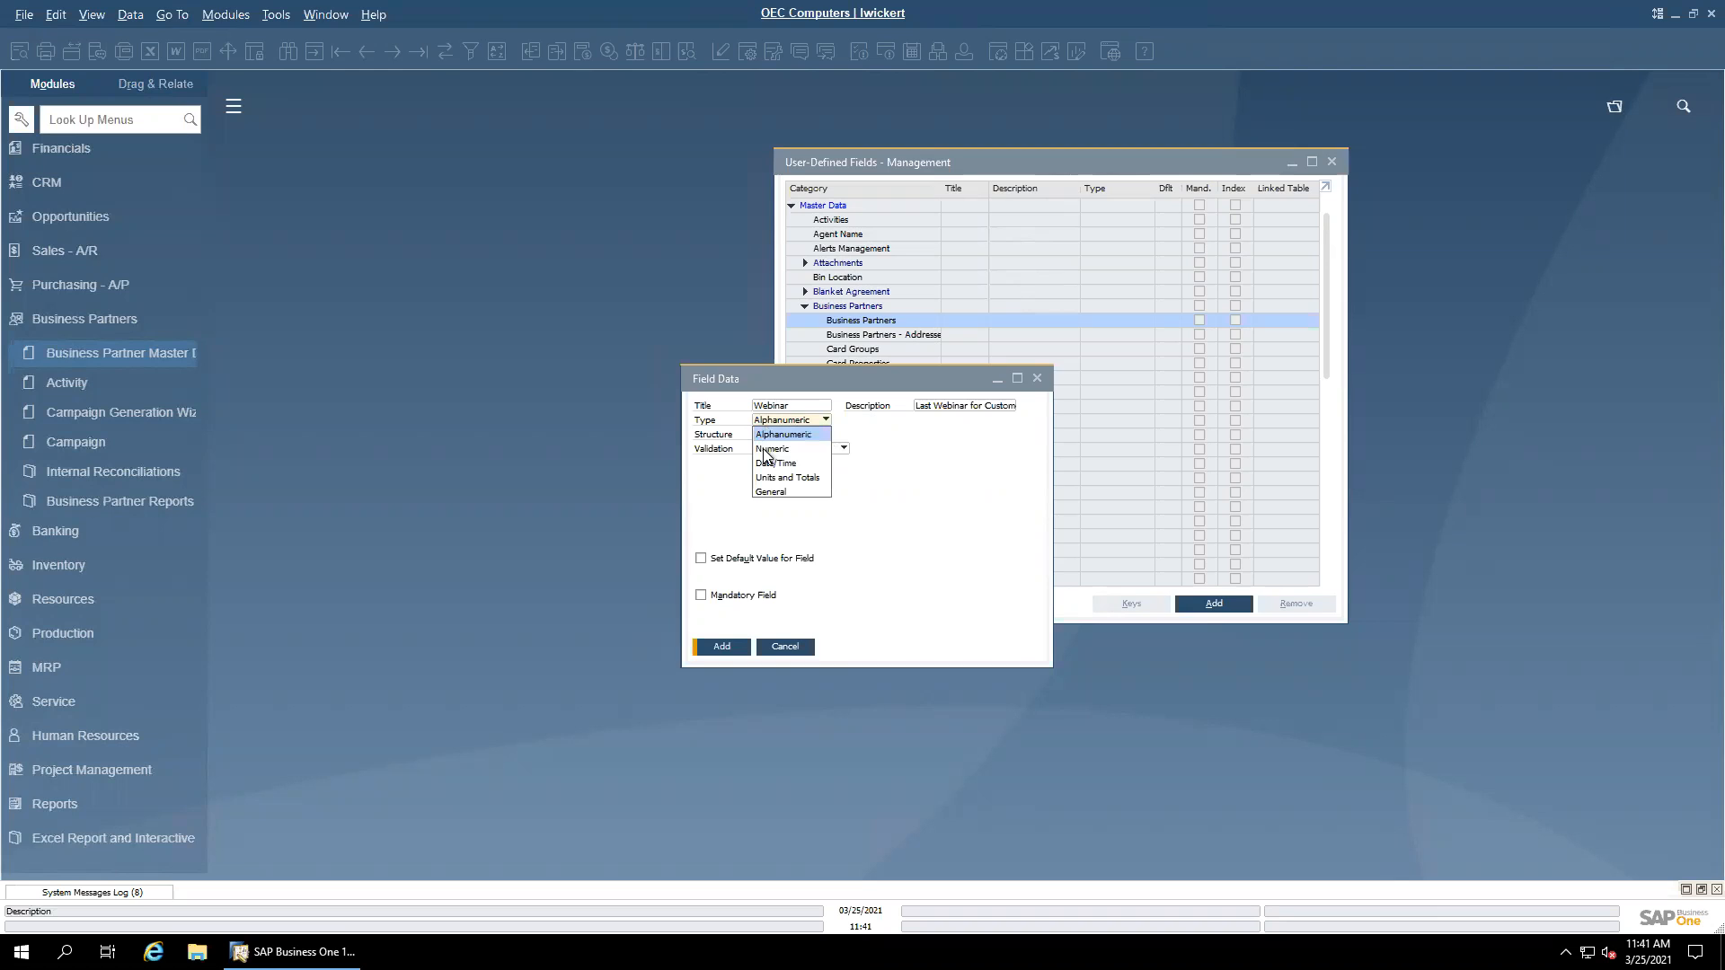
{"action": "left_click", "coordinate": [765, 449]}
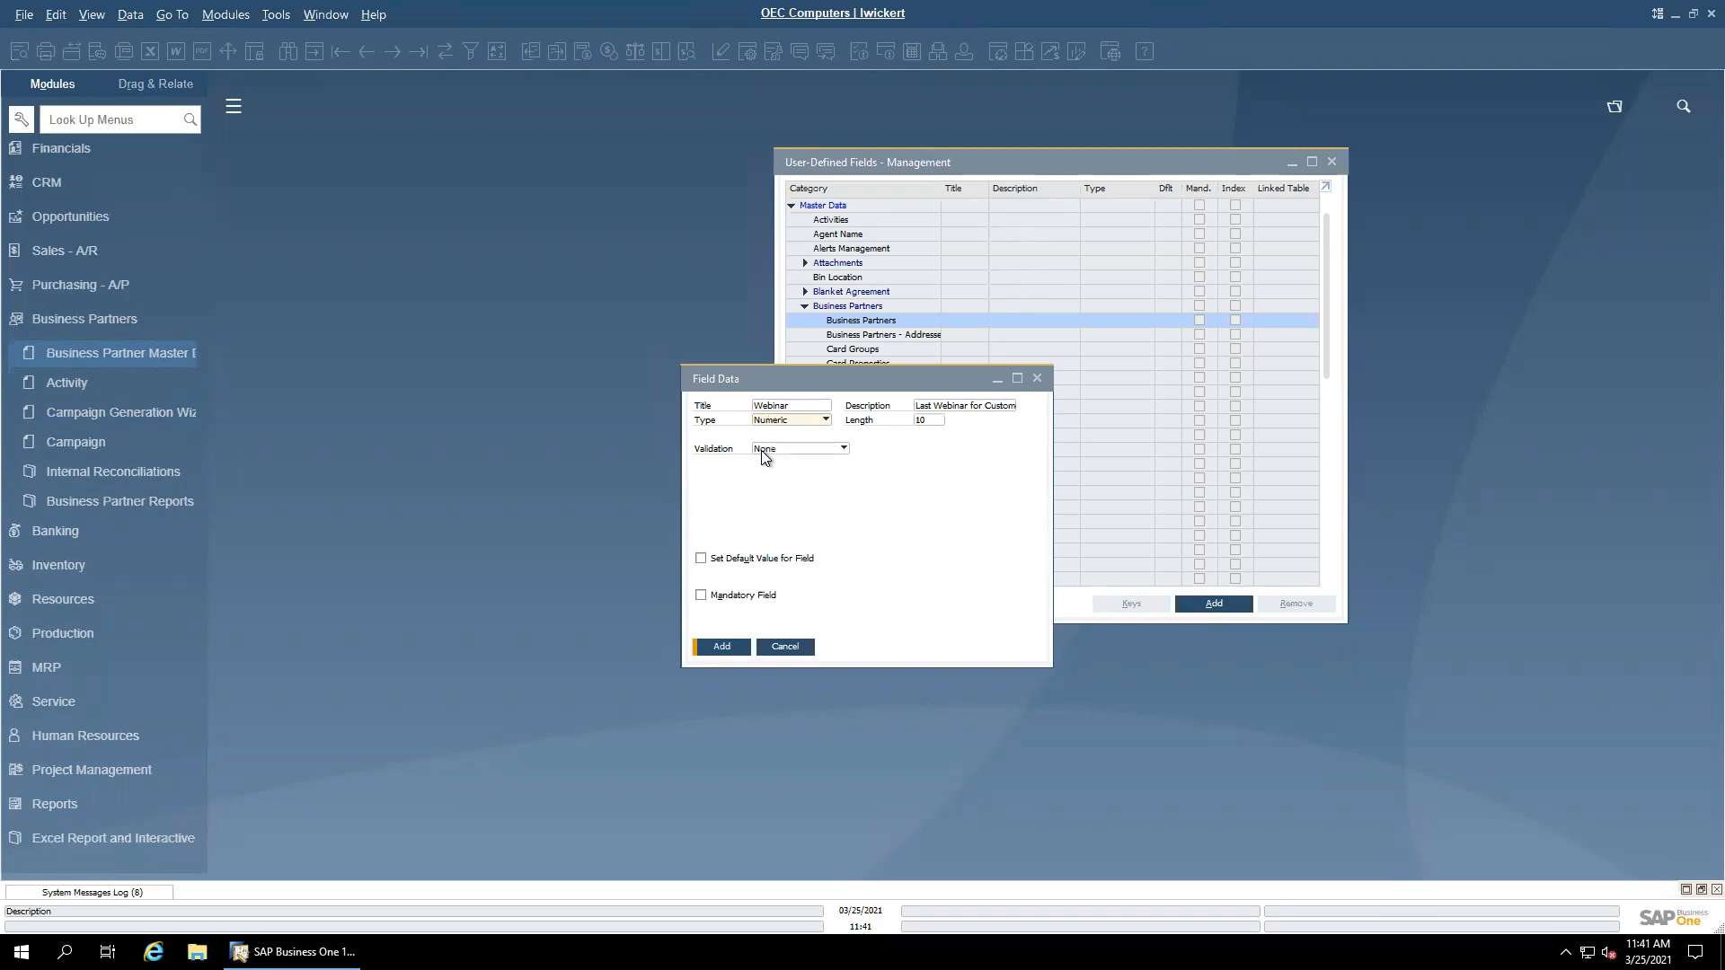
{"action": "left_click", "coordinate": [909, 418]}
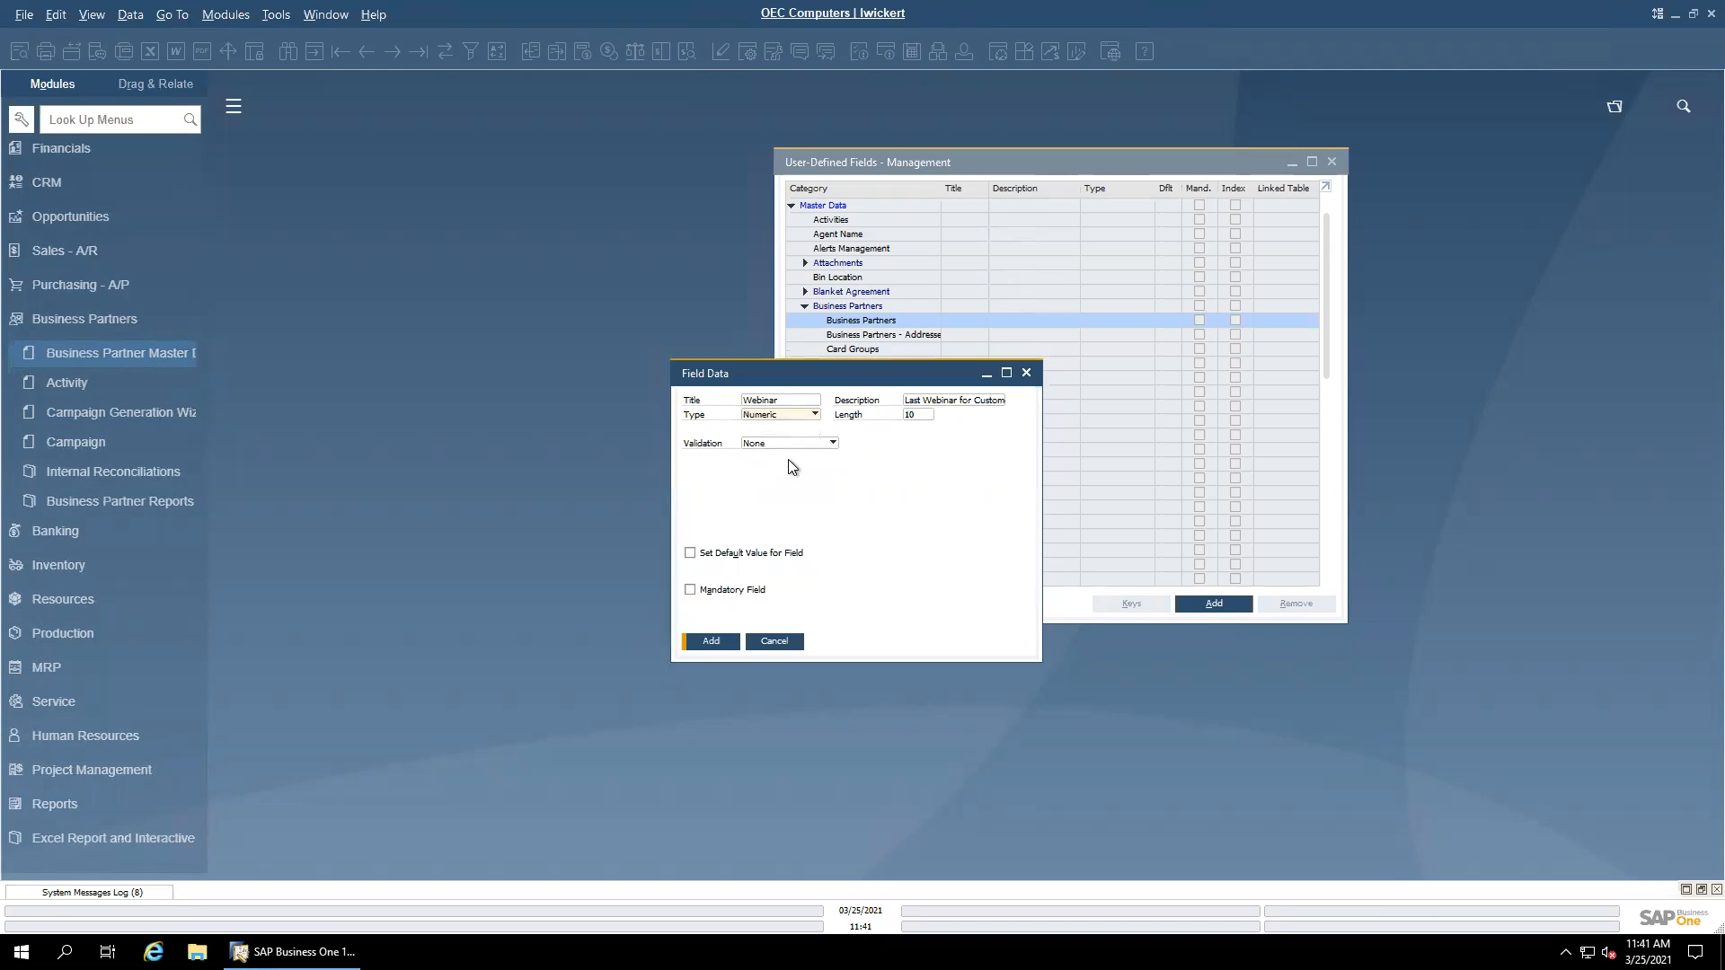
{"action": "left_click", "coordinate": [833, 444]}
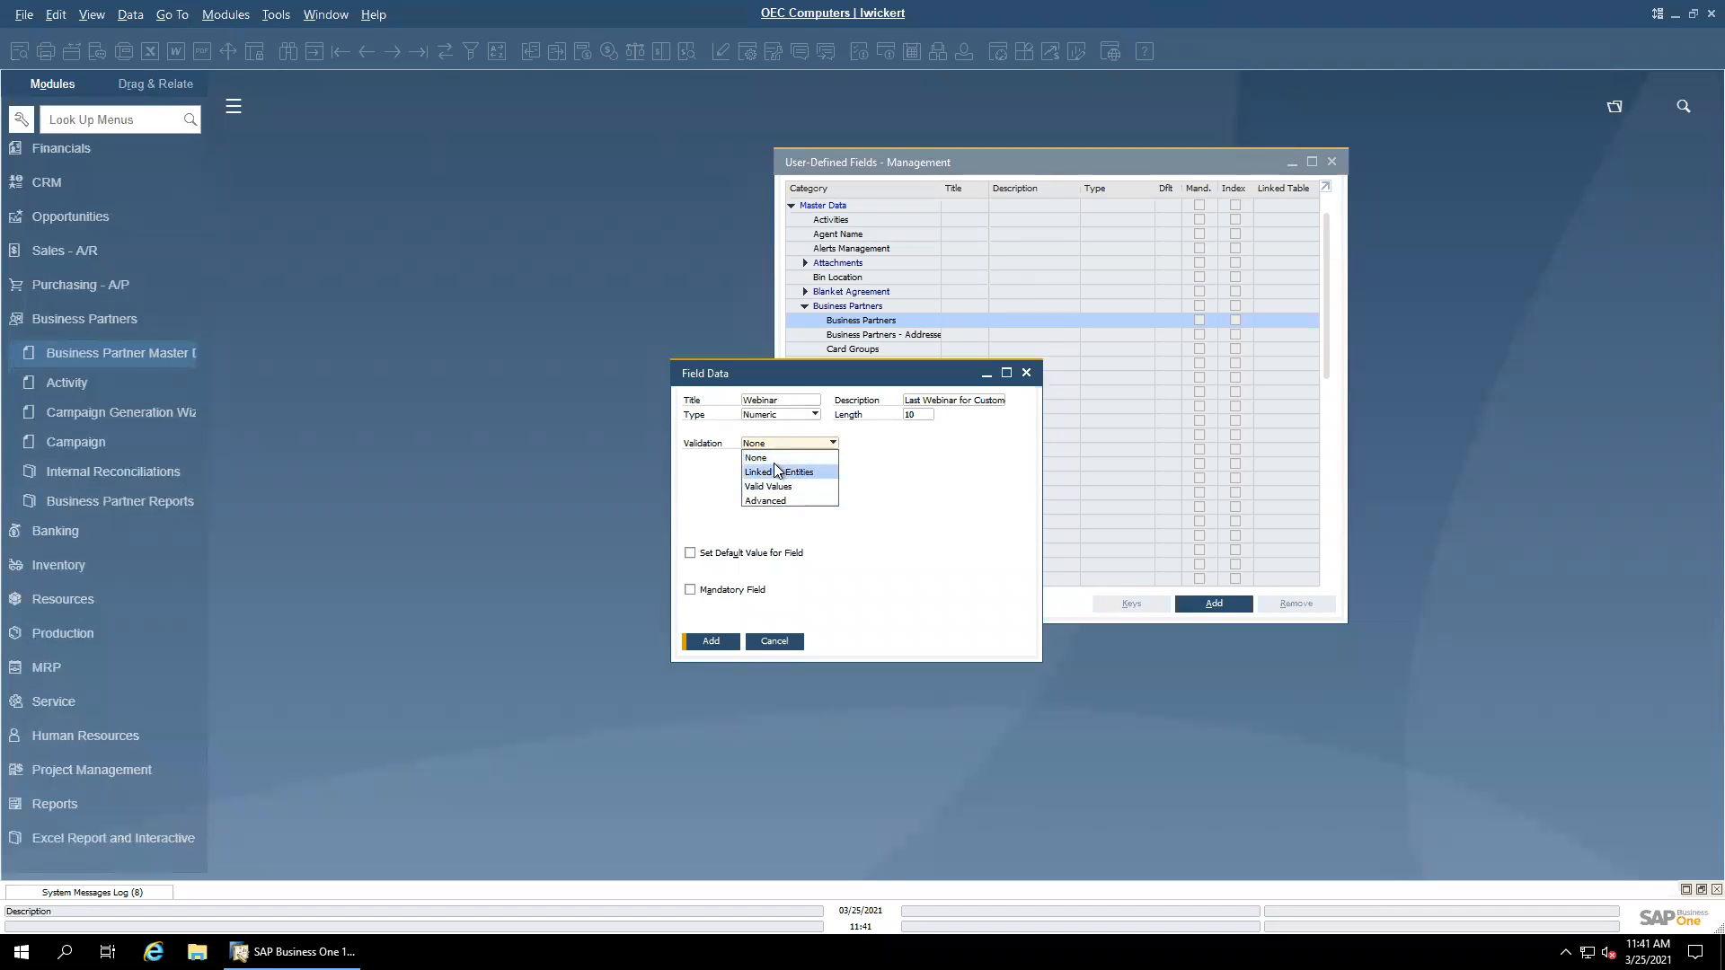
{"action": "left_click", "coordinate": [870, 450]}
Step: Change the Webinar field's type to Date/Time and compare the Date and Hour structures, leaving Date selected
{"action": "left_click", "coordinate": [772, 416]}
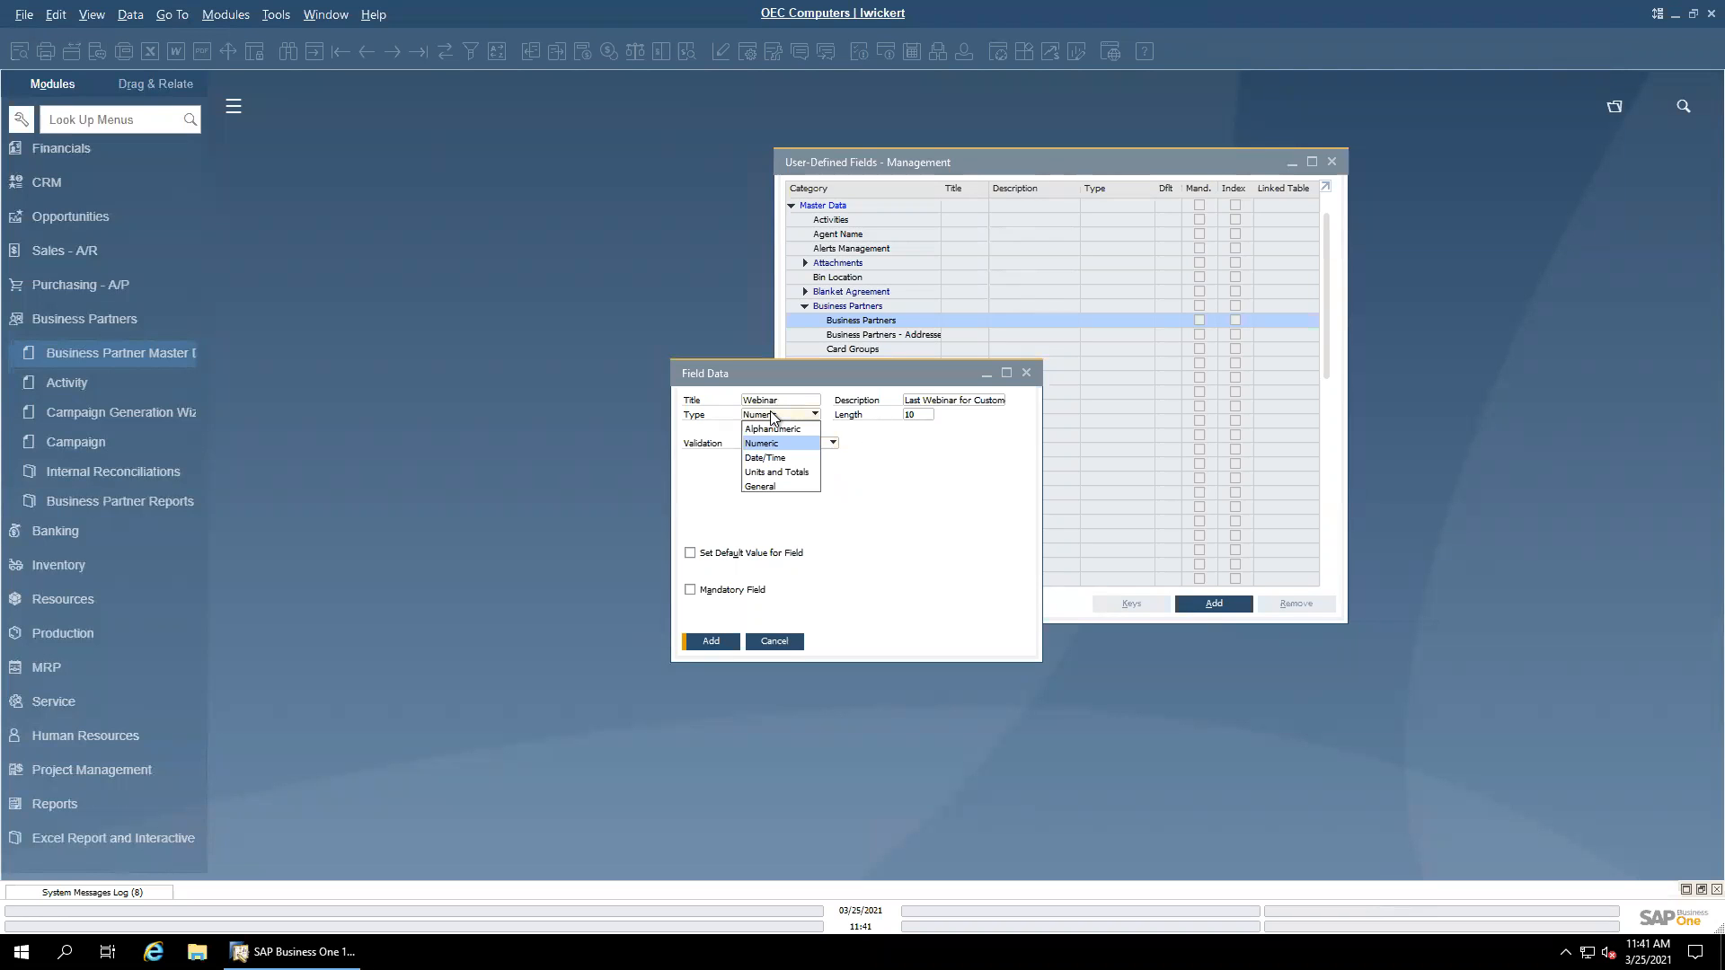
{"action": "left_click", "coordinate": [778, 459]}
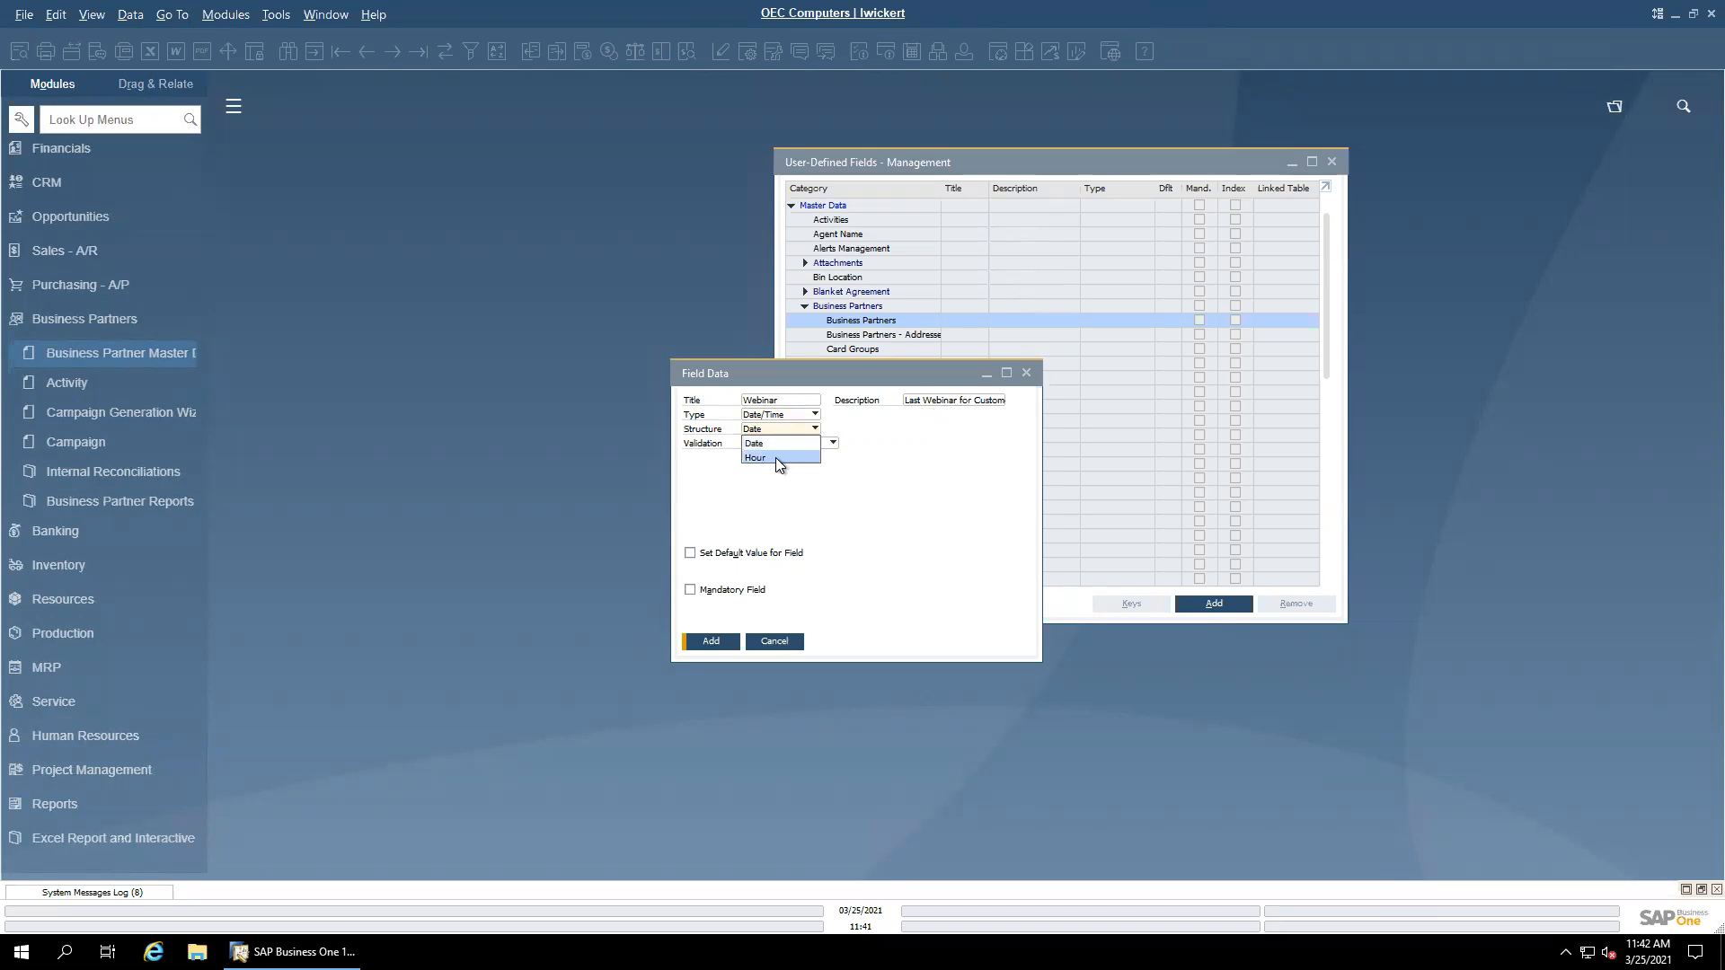
{"action": "left_click", "coordinate": [770, 442]}
{"action": "left_click", "coordinate": [767, 433]}
{"action": "left_click", "coordinate": [757, 451]}
{"action": "left_click", "coordinate": [769, 434]}
{"action": "left_click", "coordinate": [773, 444]}
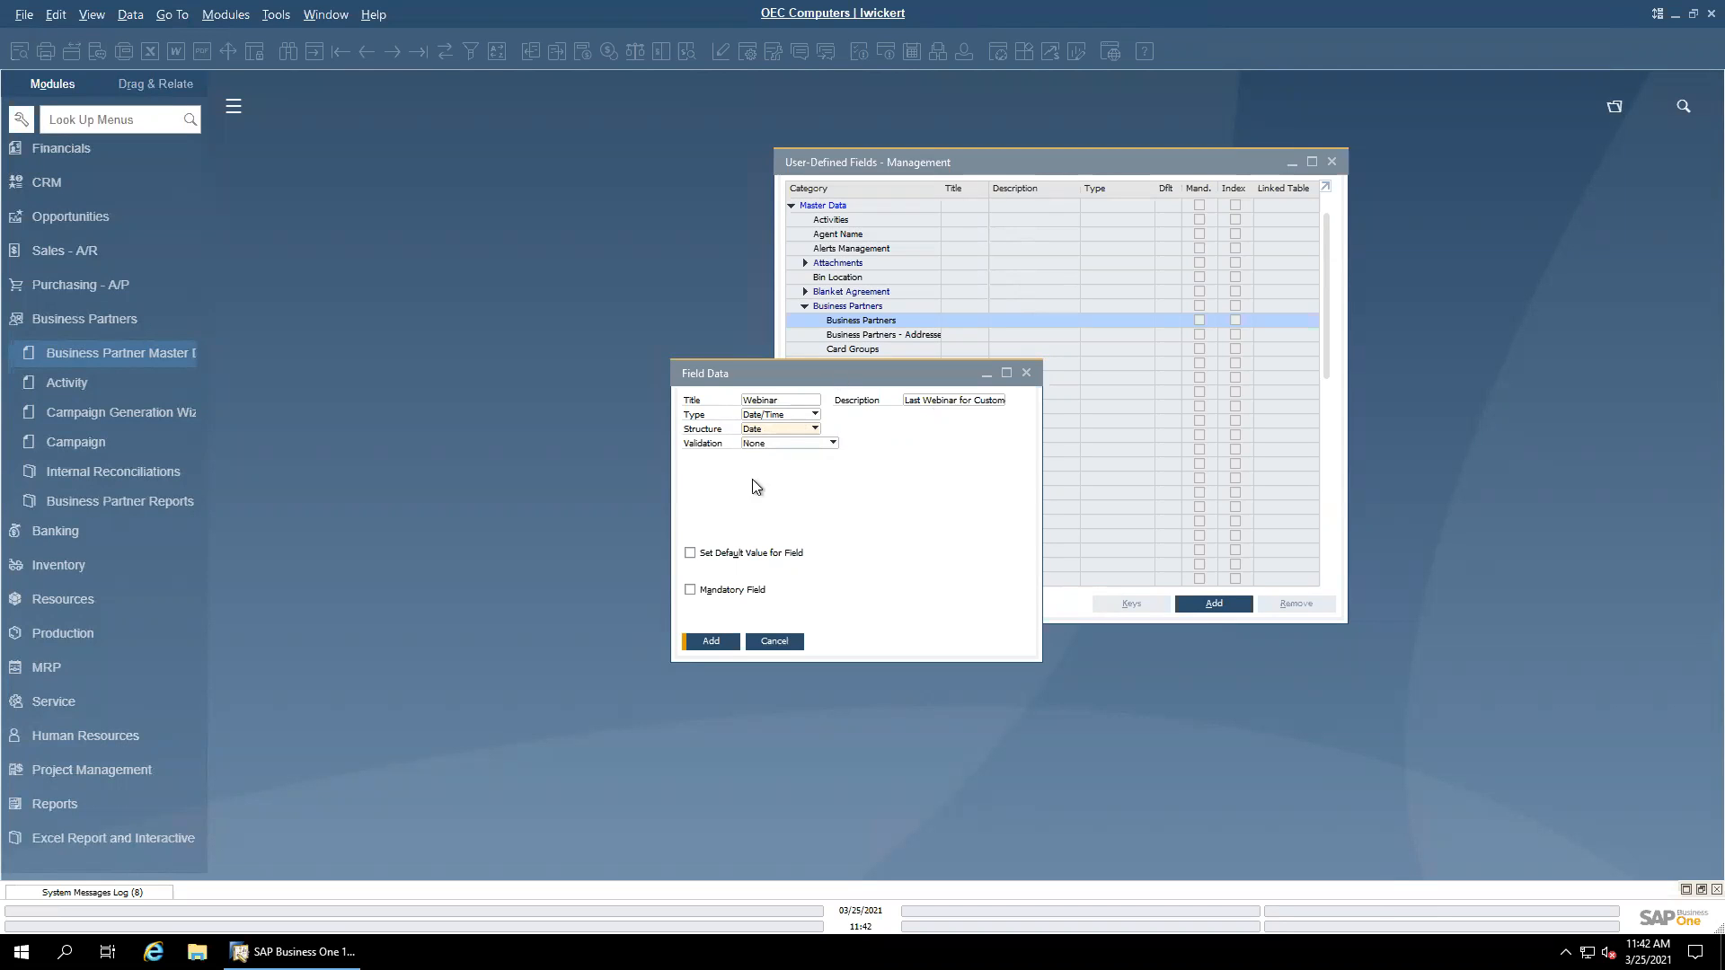
Step: Try the Units and Totals type, review its structure options with Rate selected, and discard the new field
{"action": "left_click", "coordinate": [781, 415]}
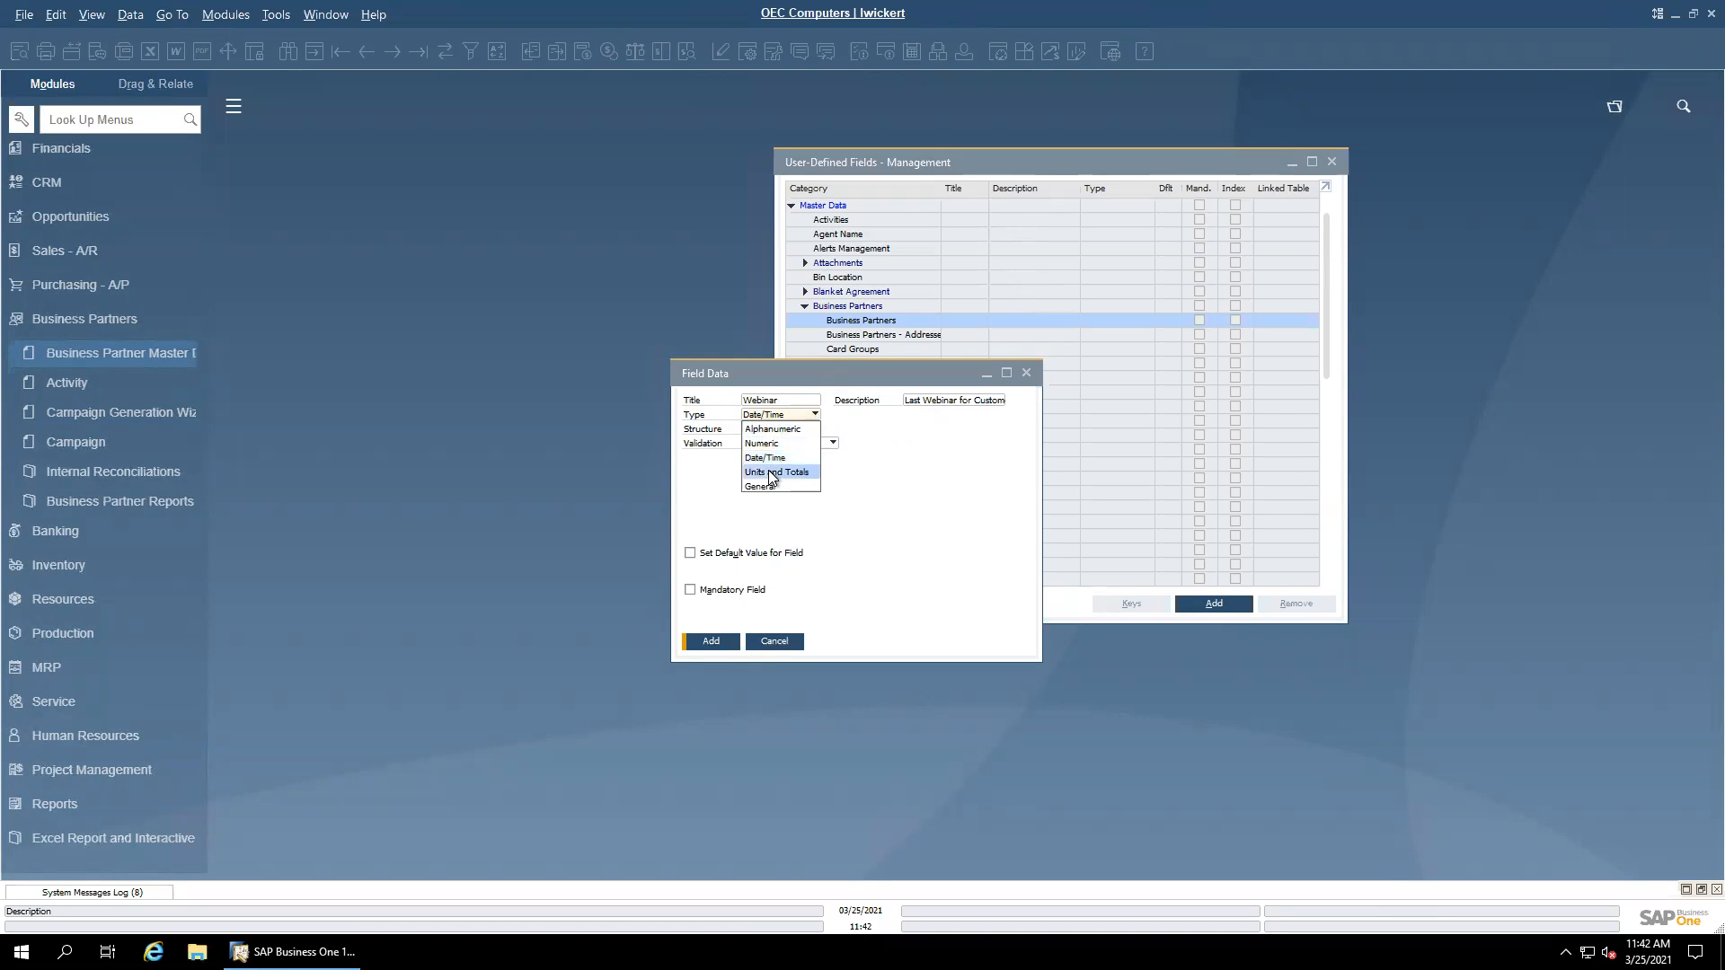
{"action": "left_click", "coordinate": [773, 473]}
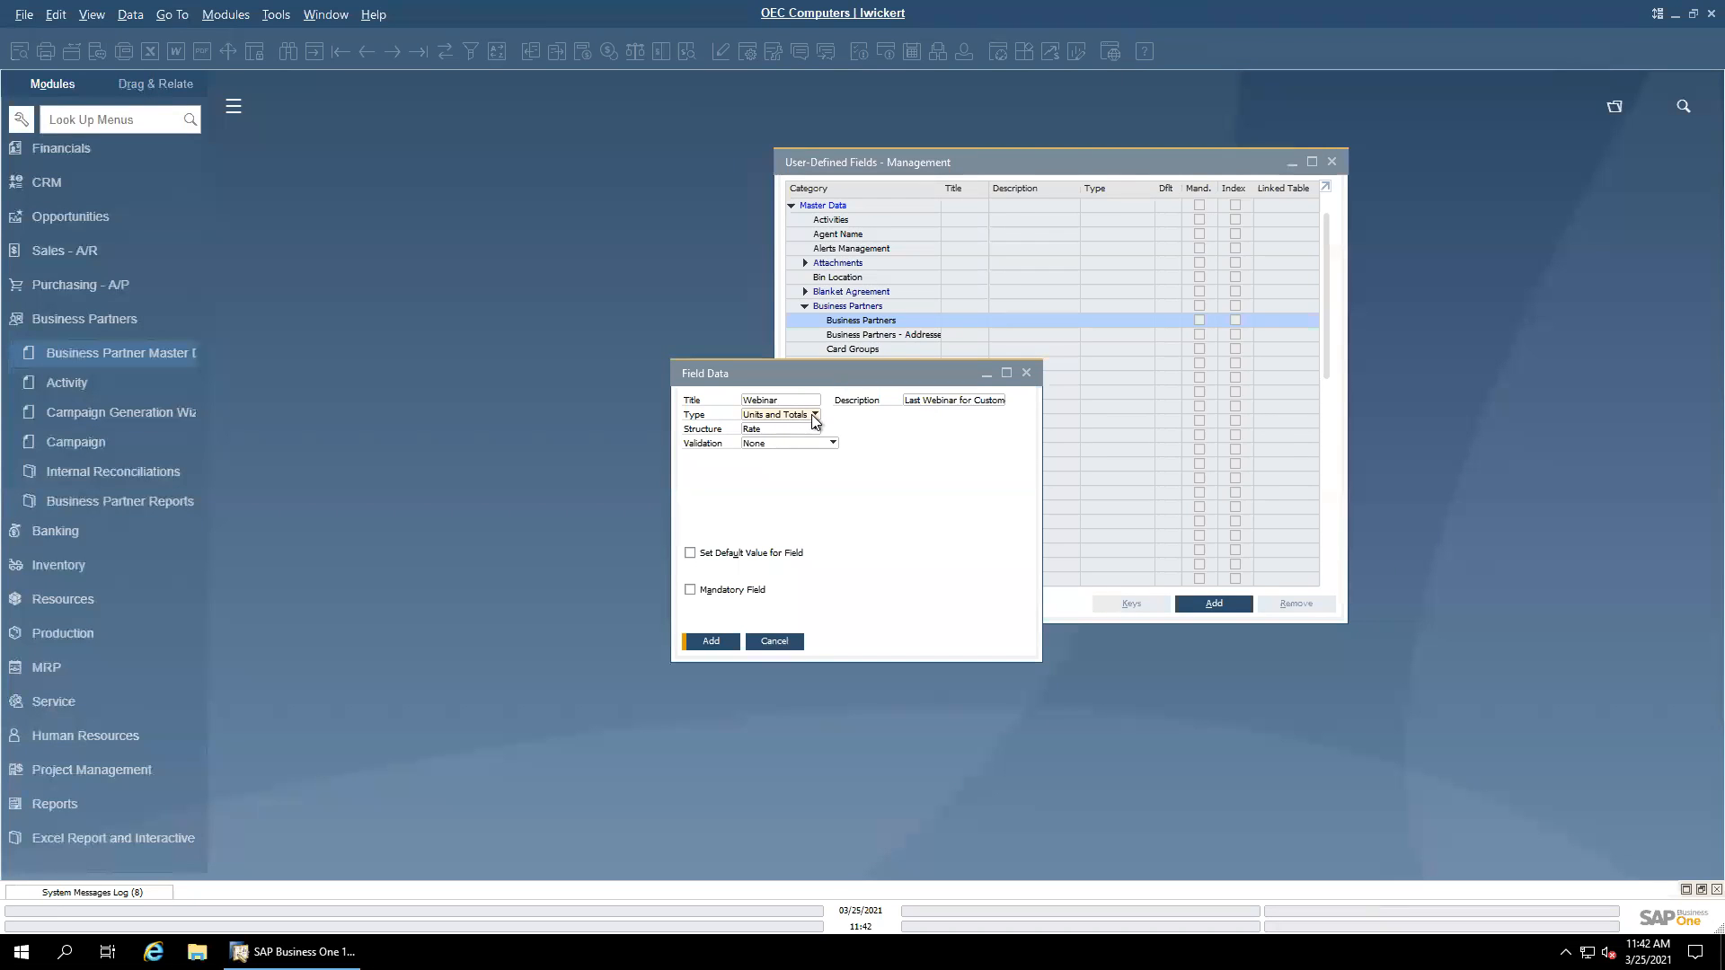
{"action": "left_click", "coordinate": [815, 431]}
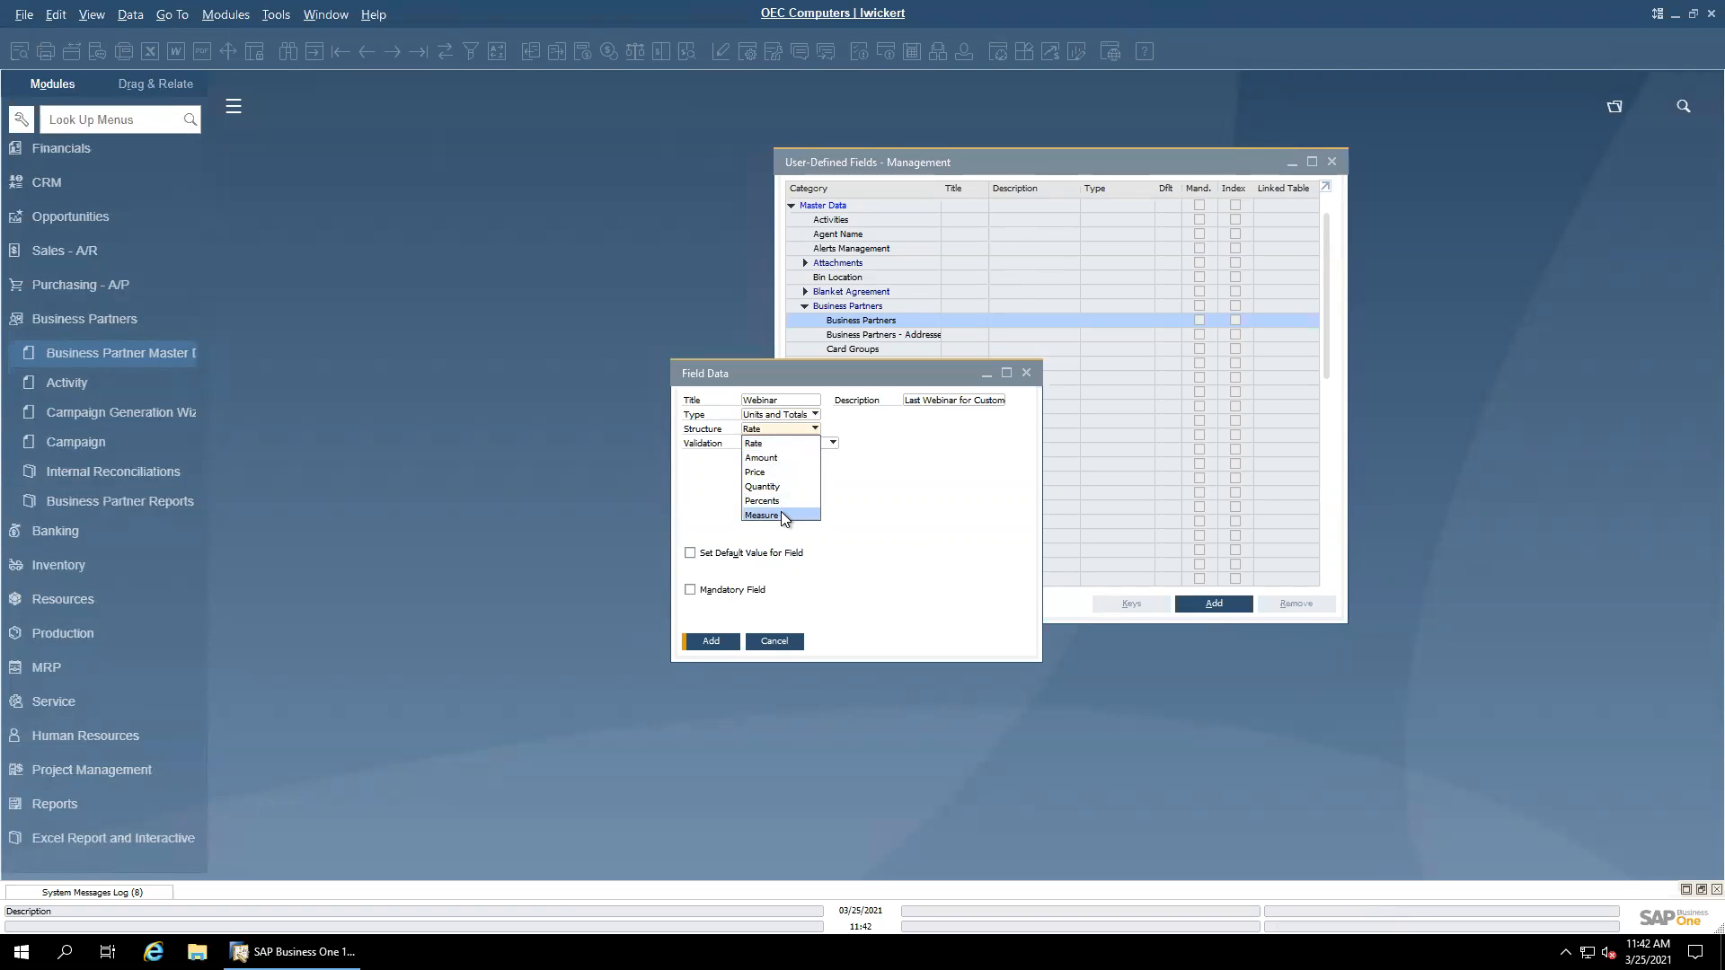
{"action": "left_click", "coordinate": [783, 440]}
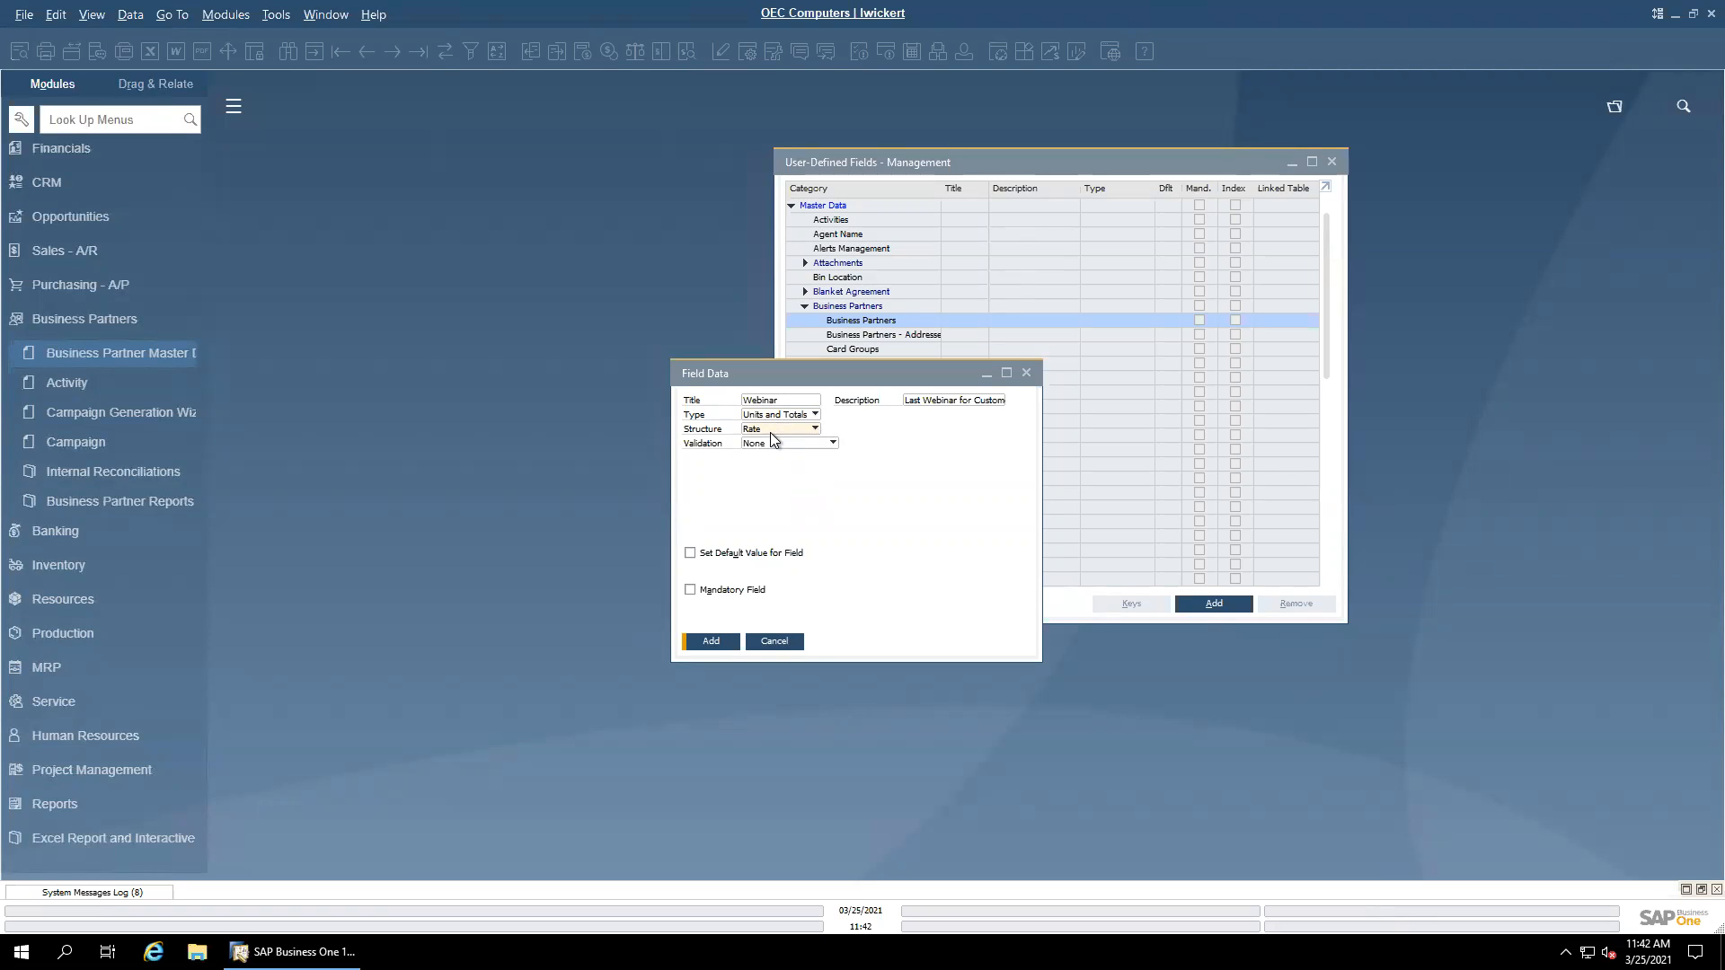
{"action": "left_click", "coordinate": [768, 430]}
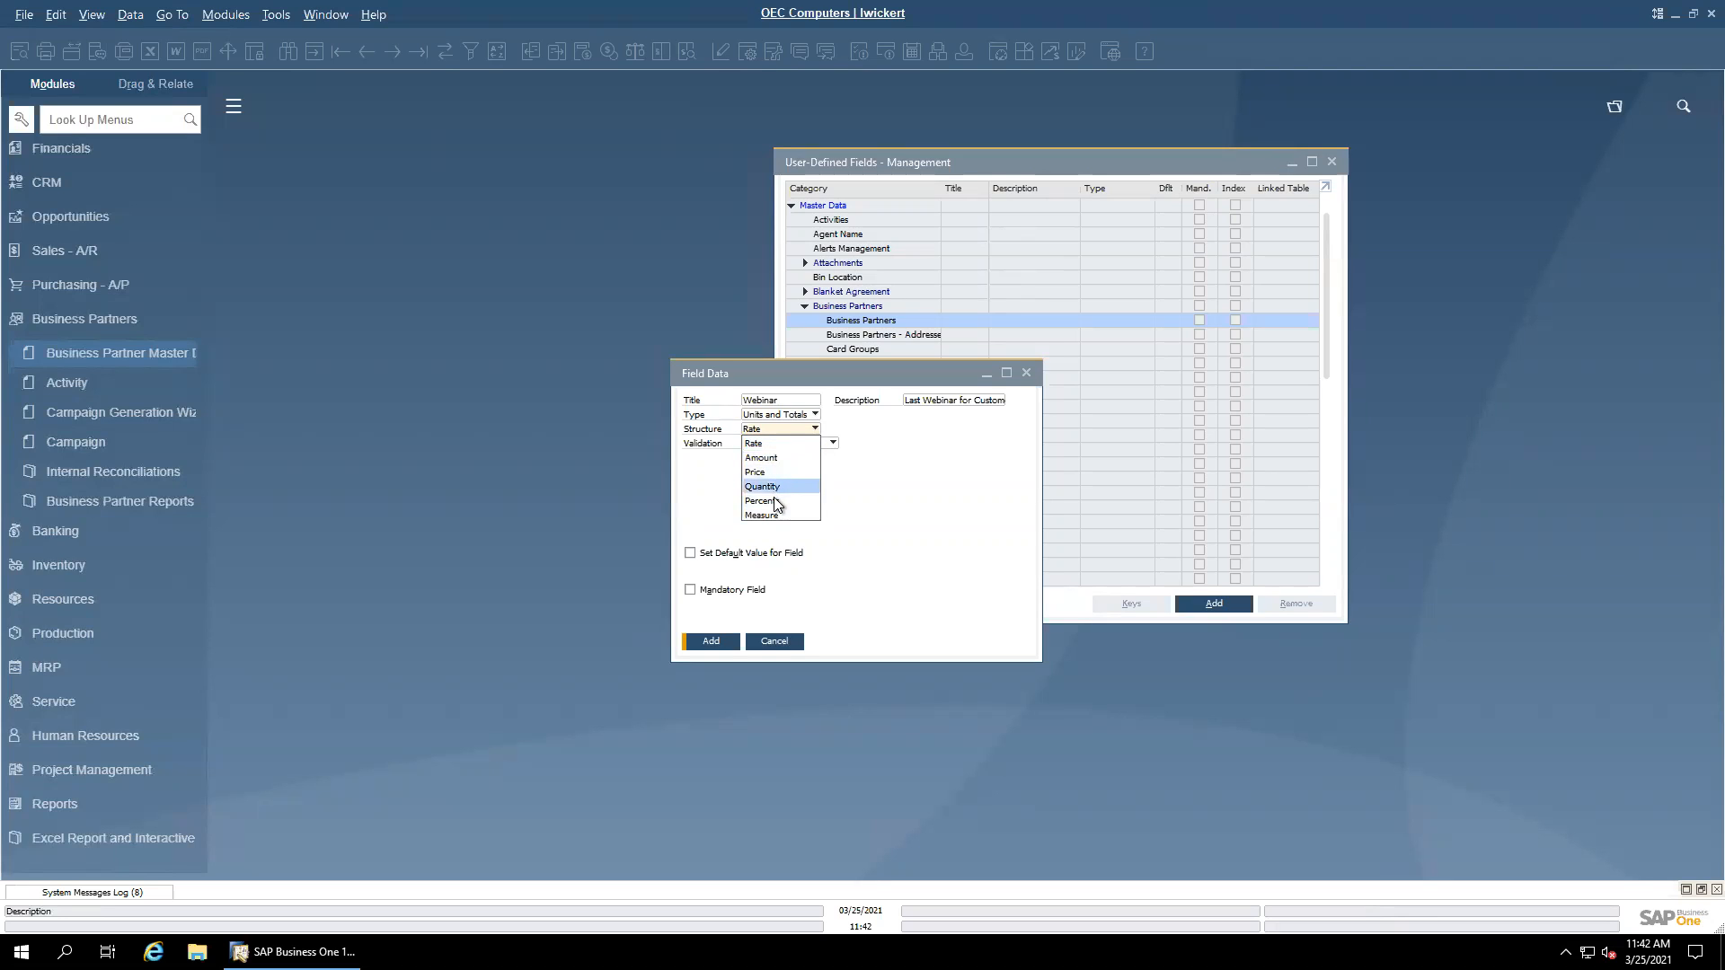
{"action": "left_click", "coordinate": [799, 375]}
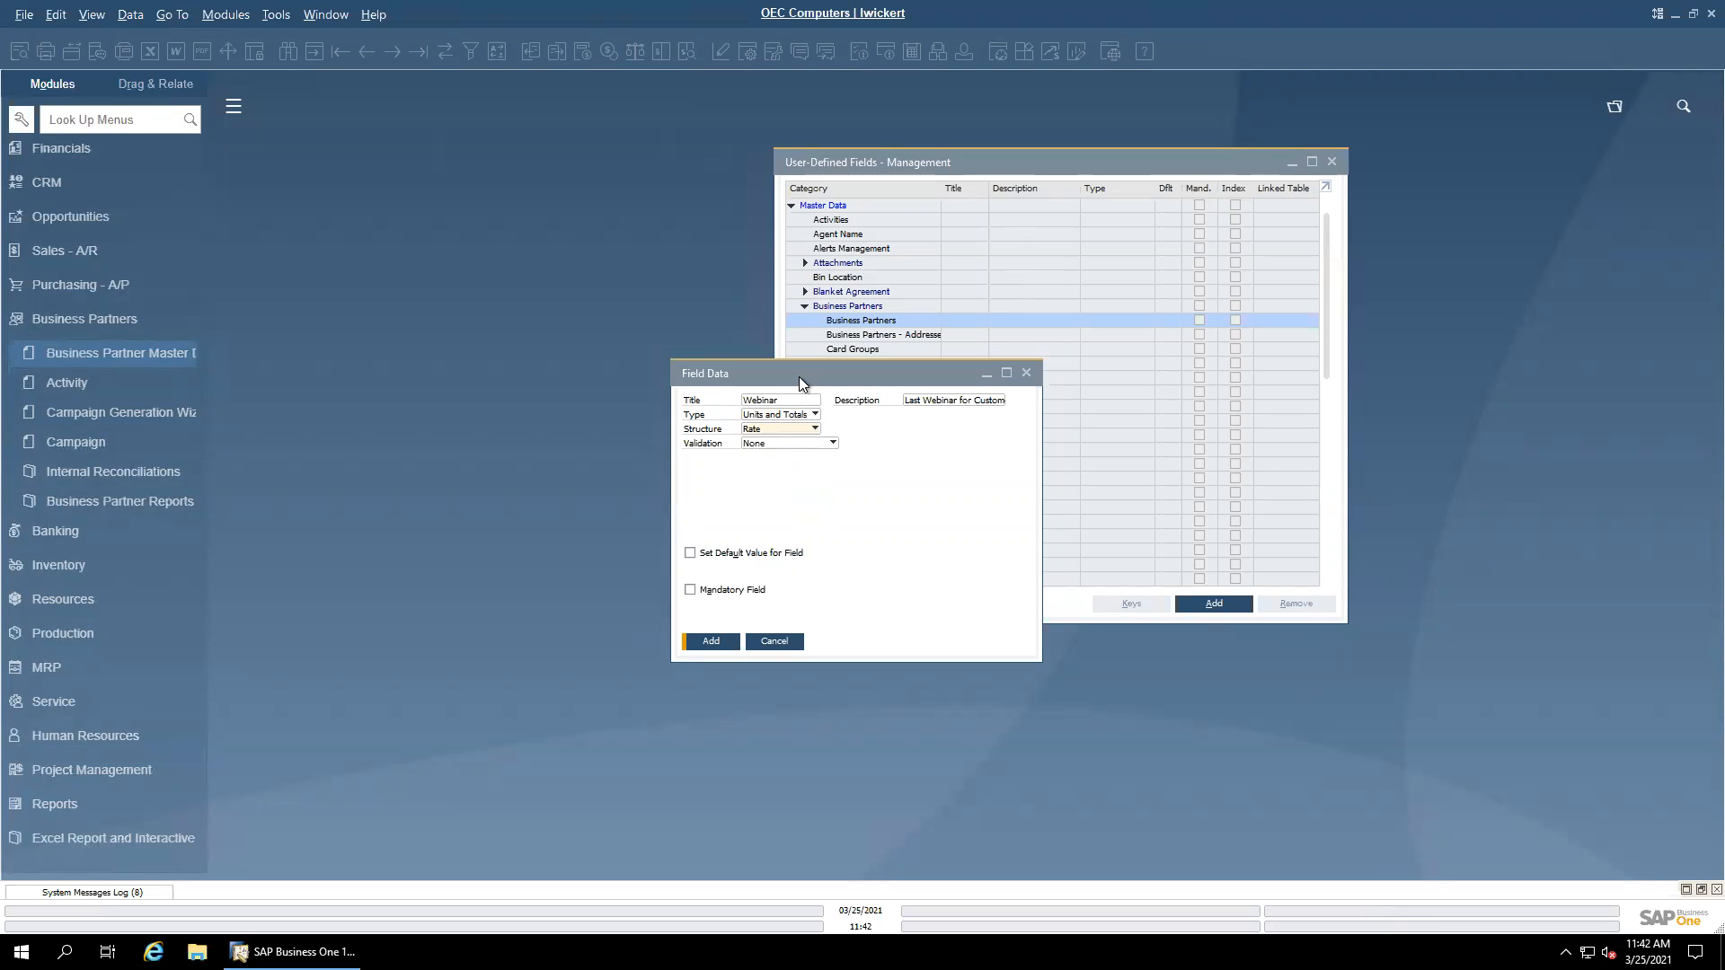
{"action": "left_click", "coordinate": [783, 644]}
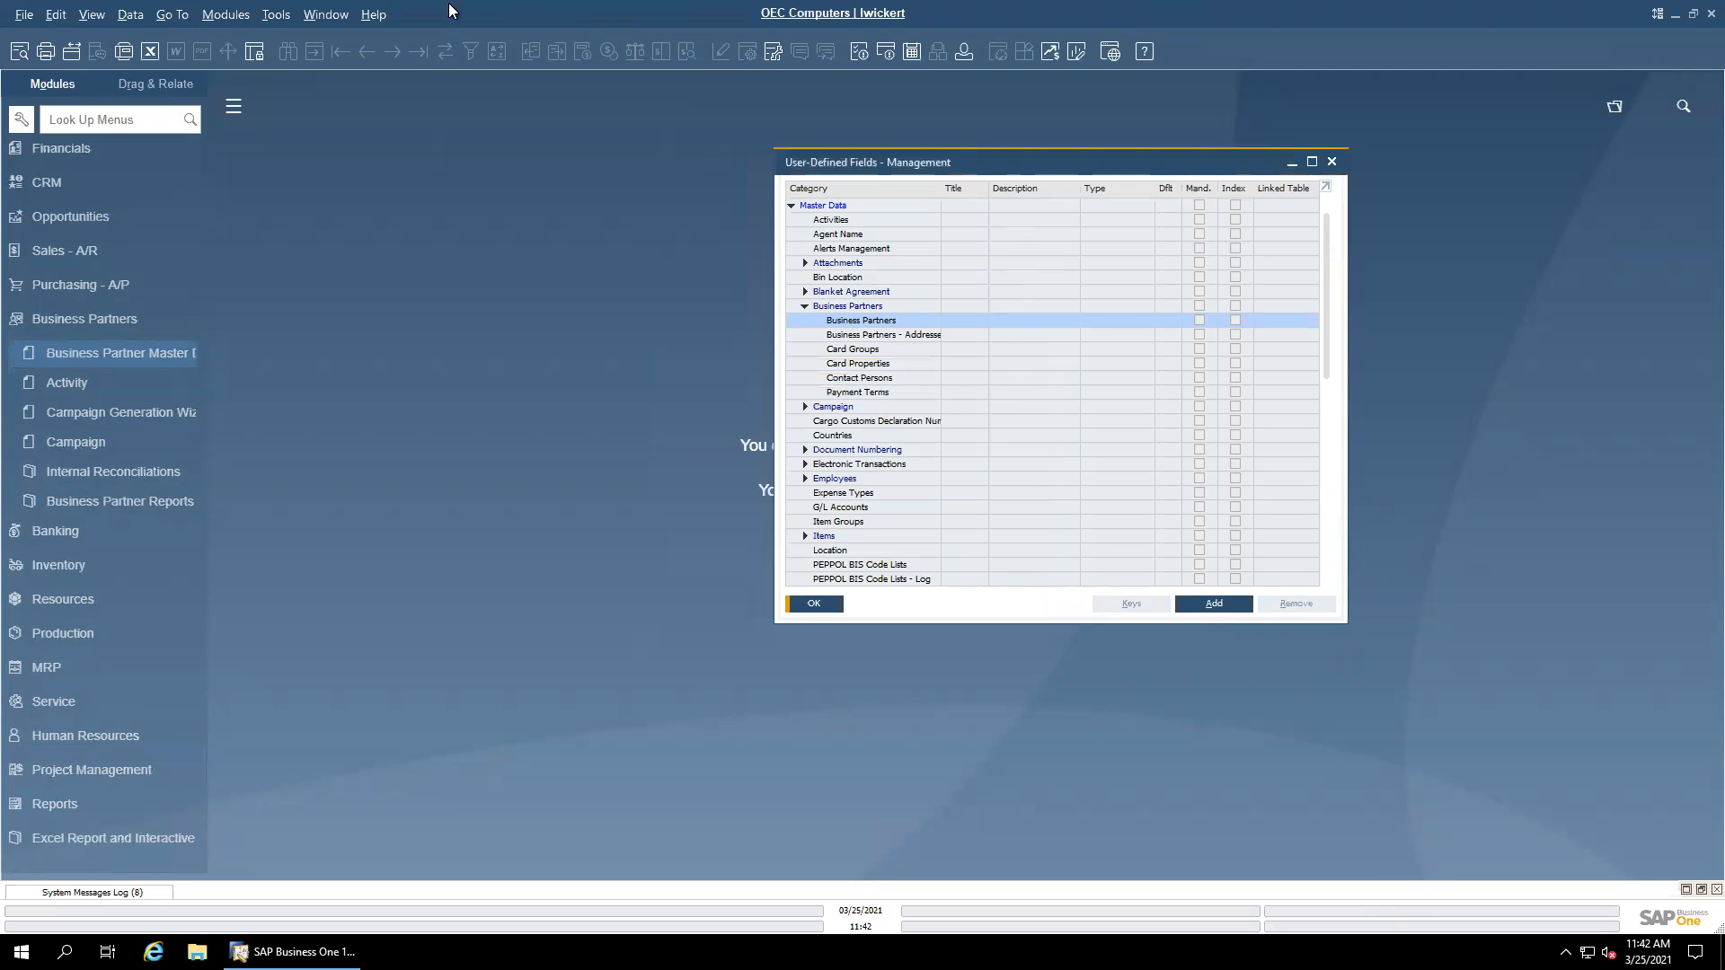
Step: Examine the decimal places for amounts, prices, rates and quantities in the General Settings display options, and close the settings without changes
{"action": "left_click", "coordinate": [225, 16]}
{"action": "mouse_move", "coordinate": [241, 43]}
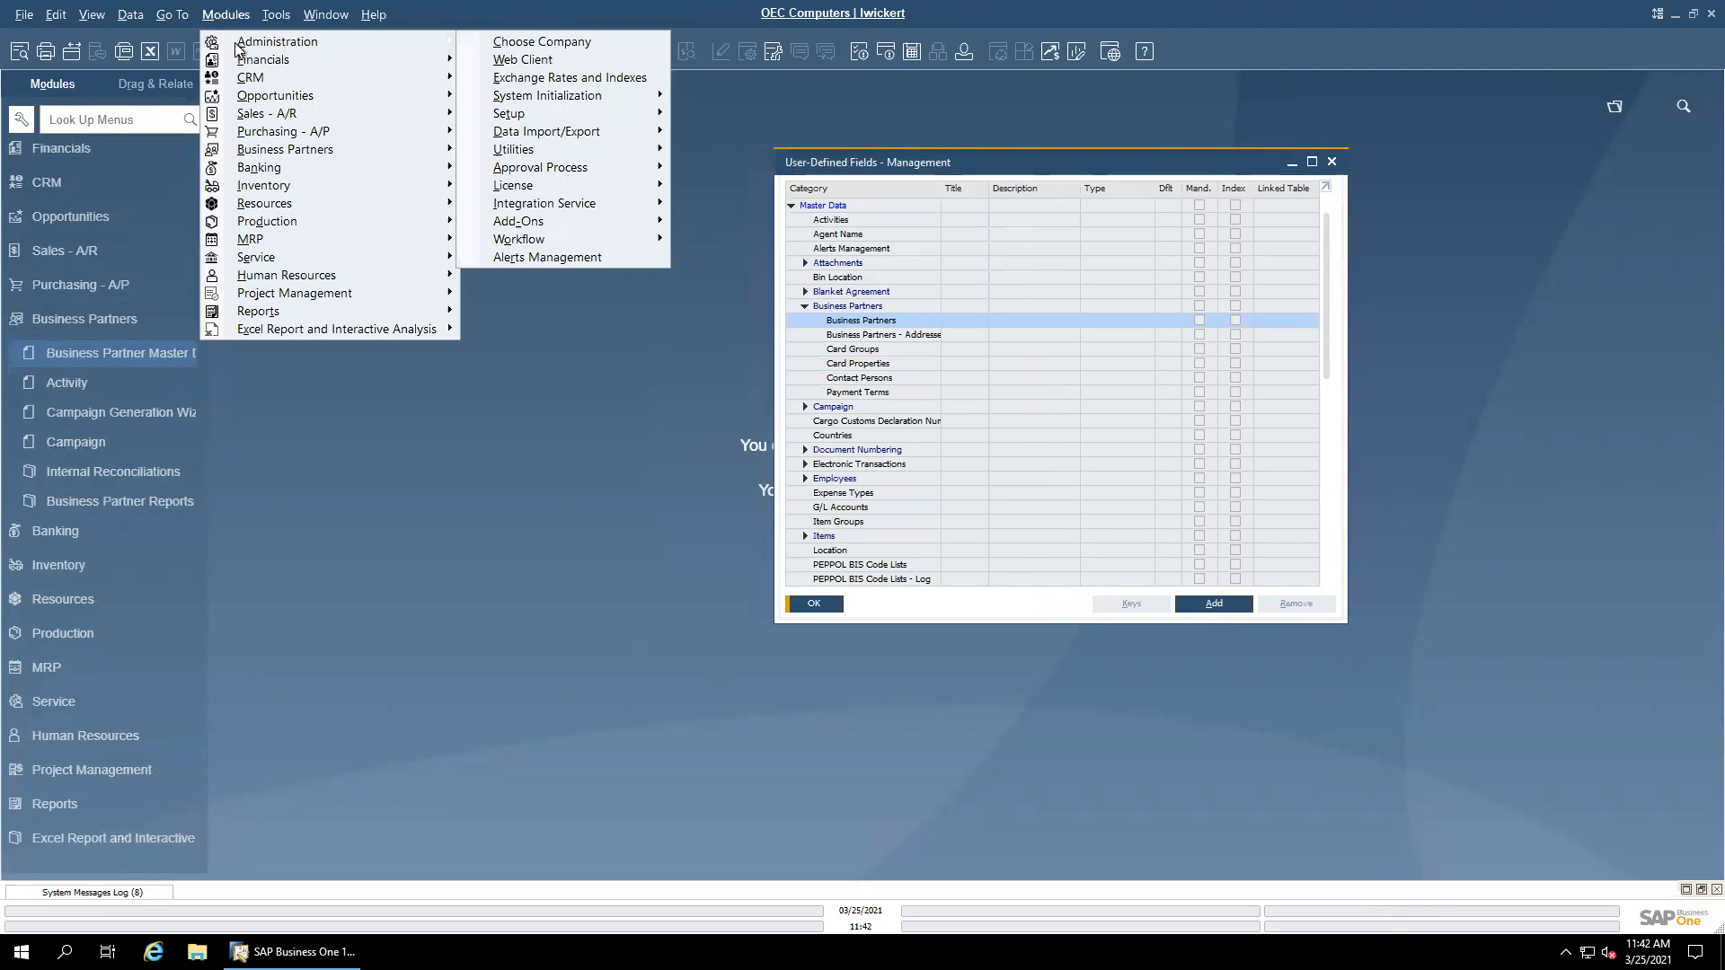
{"action": "mouse_move", "coordinate": [552, 98]}
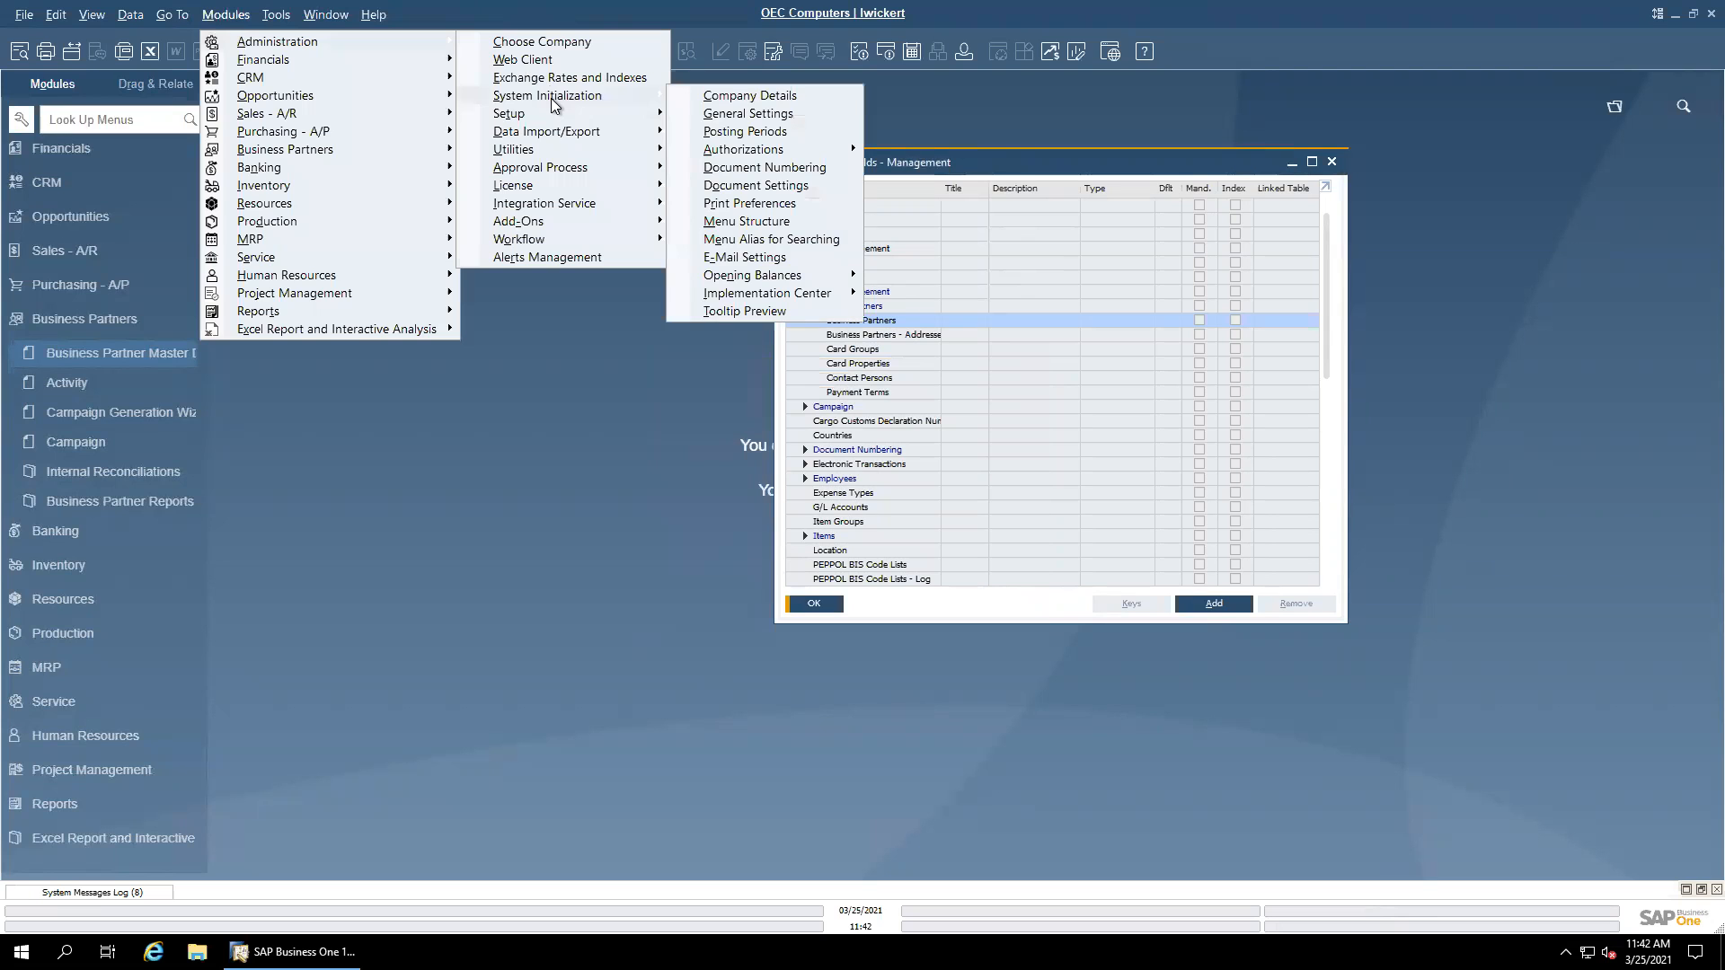
{"action": "left_click", "coordinate": [748, 115]}
{"action": "left_click_drag", "start_coordinate": [692, 267], "coordinate": [635, 312]}
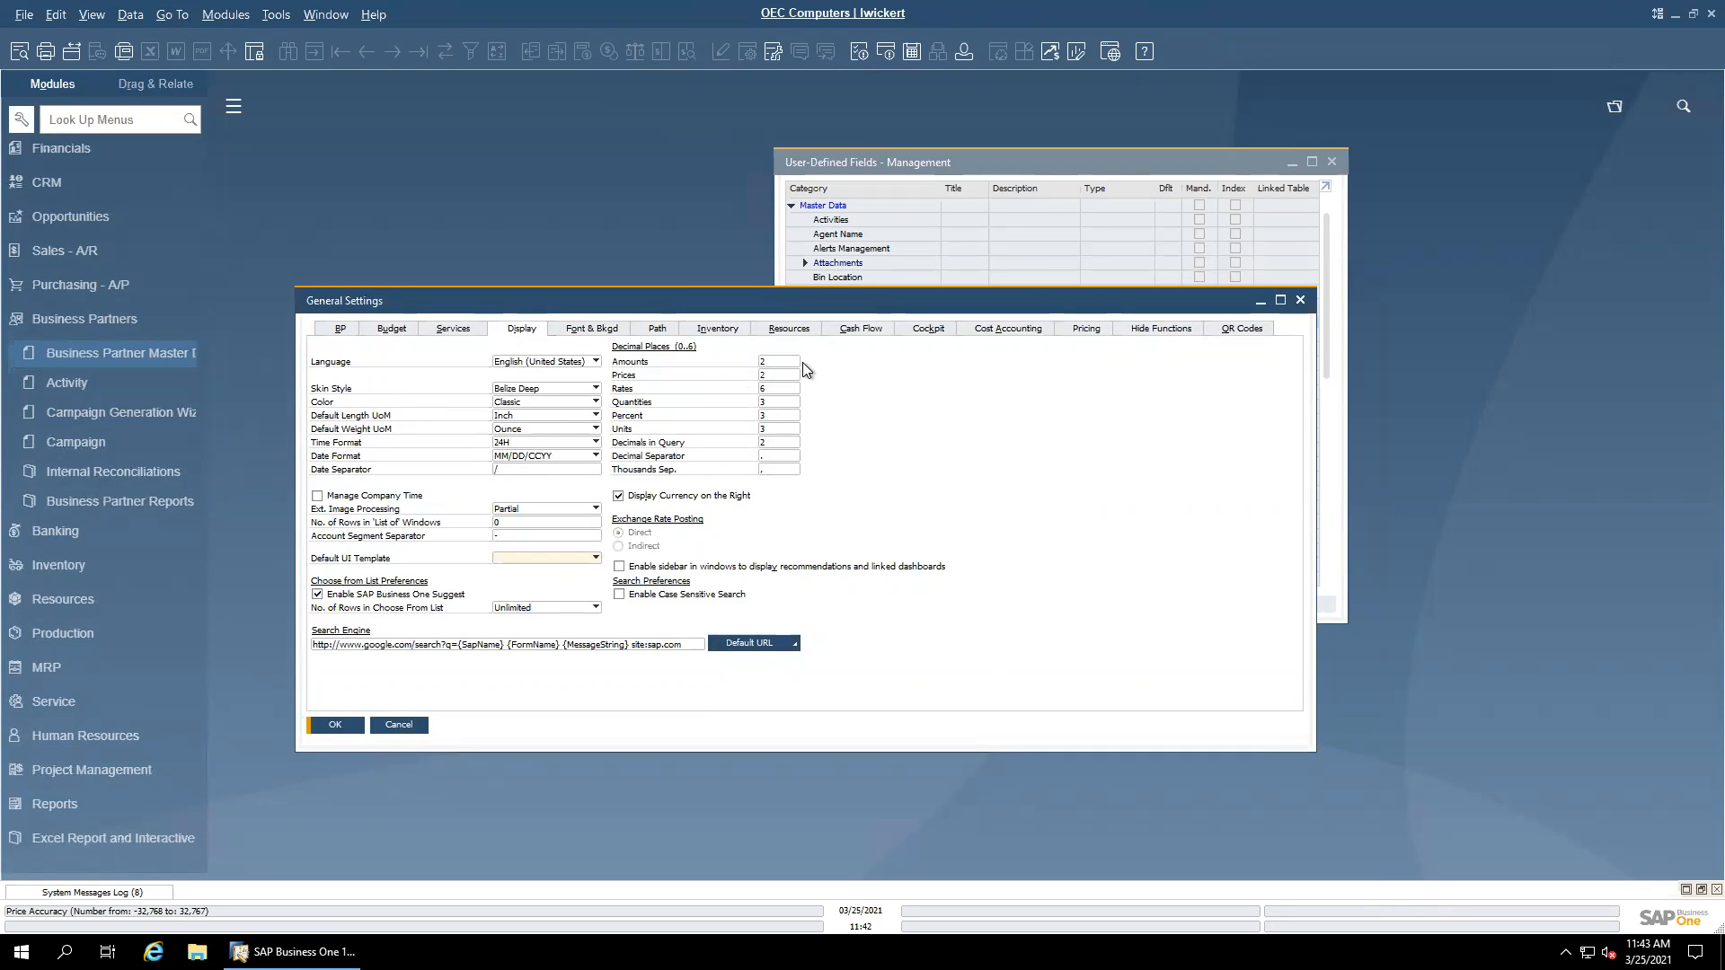
{"action": "left_click", "coordinate": [769, 362]}
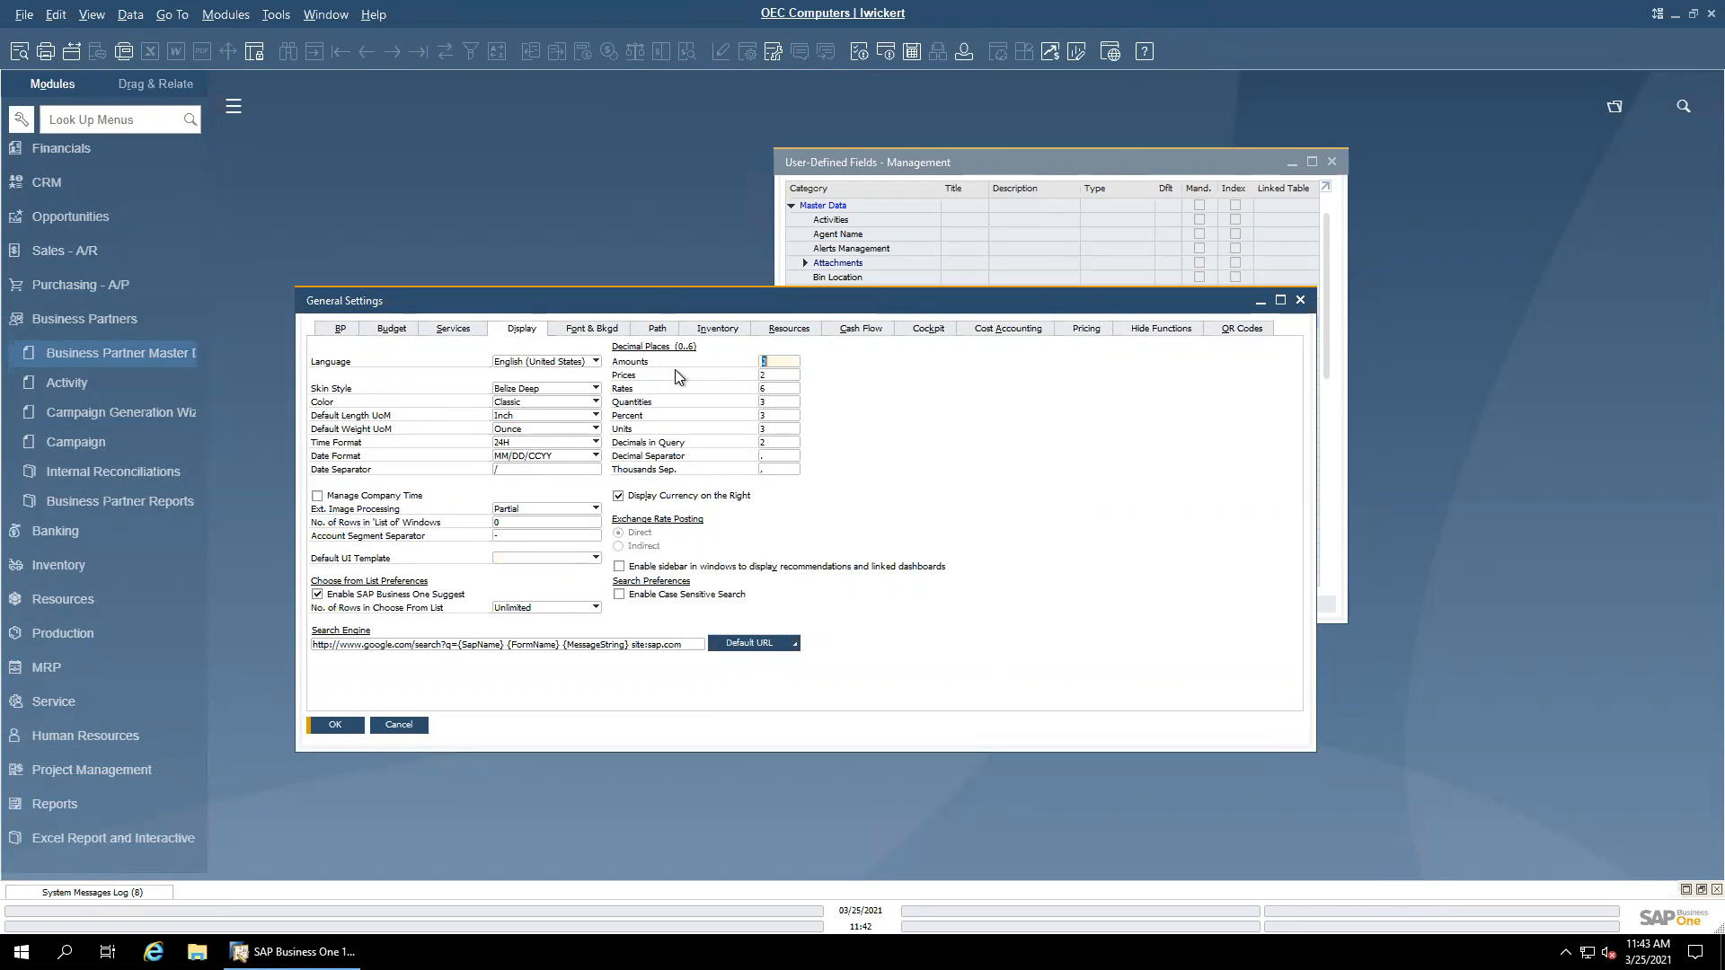
{"action": "left_click", "coordinate": [785, 388]}
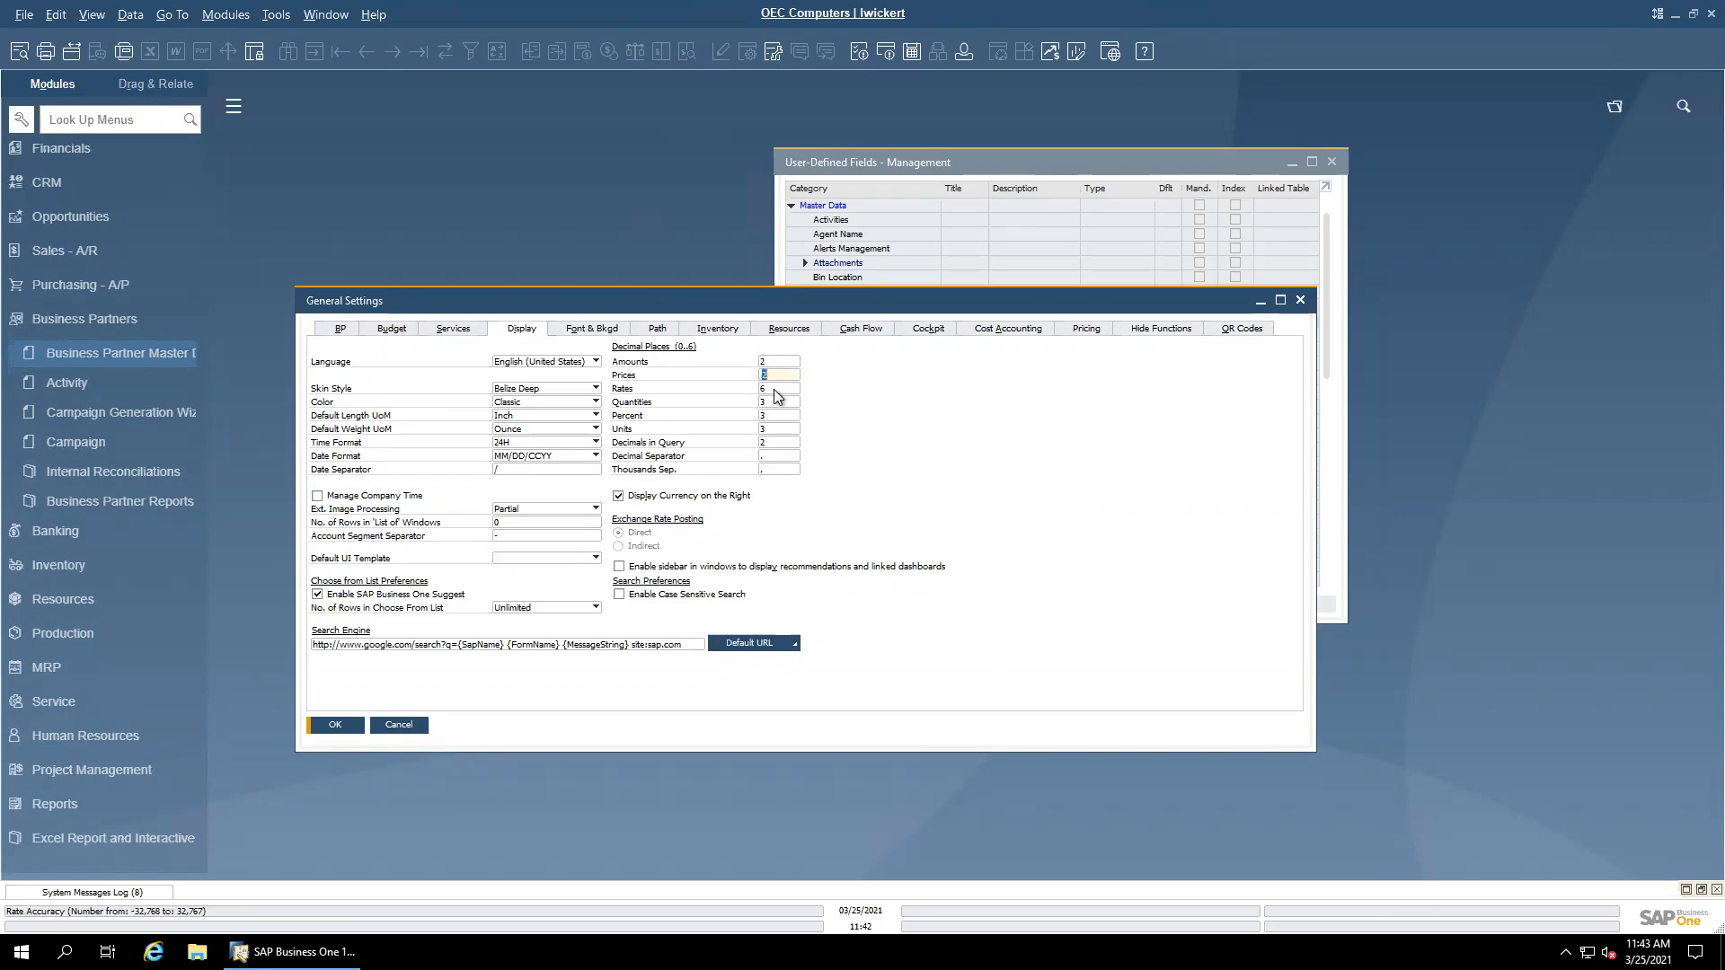
{"action": "left_click", "coordinate": [772, 403]}
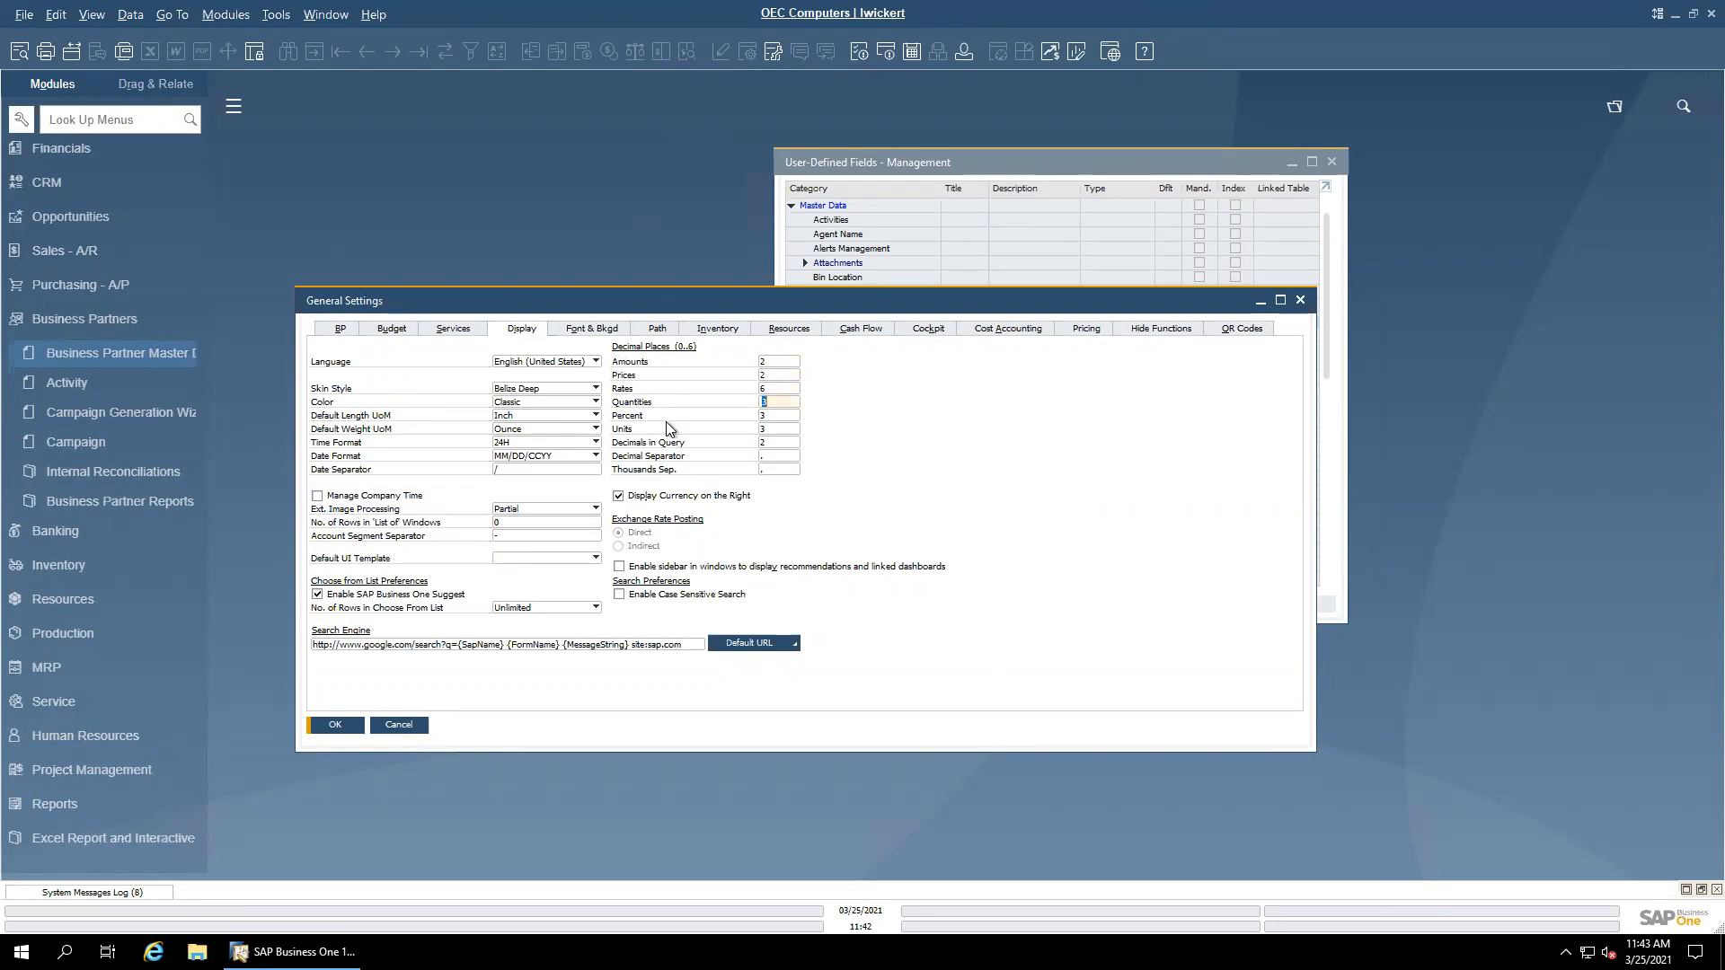
{"action": "left_click", "coordinate": [781, 361]}
{"action": "left_click", "coordinate": [769, 390]}
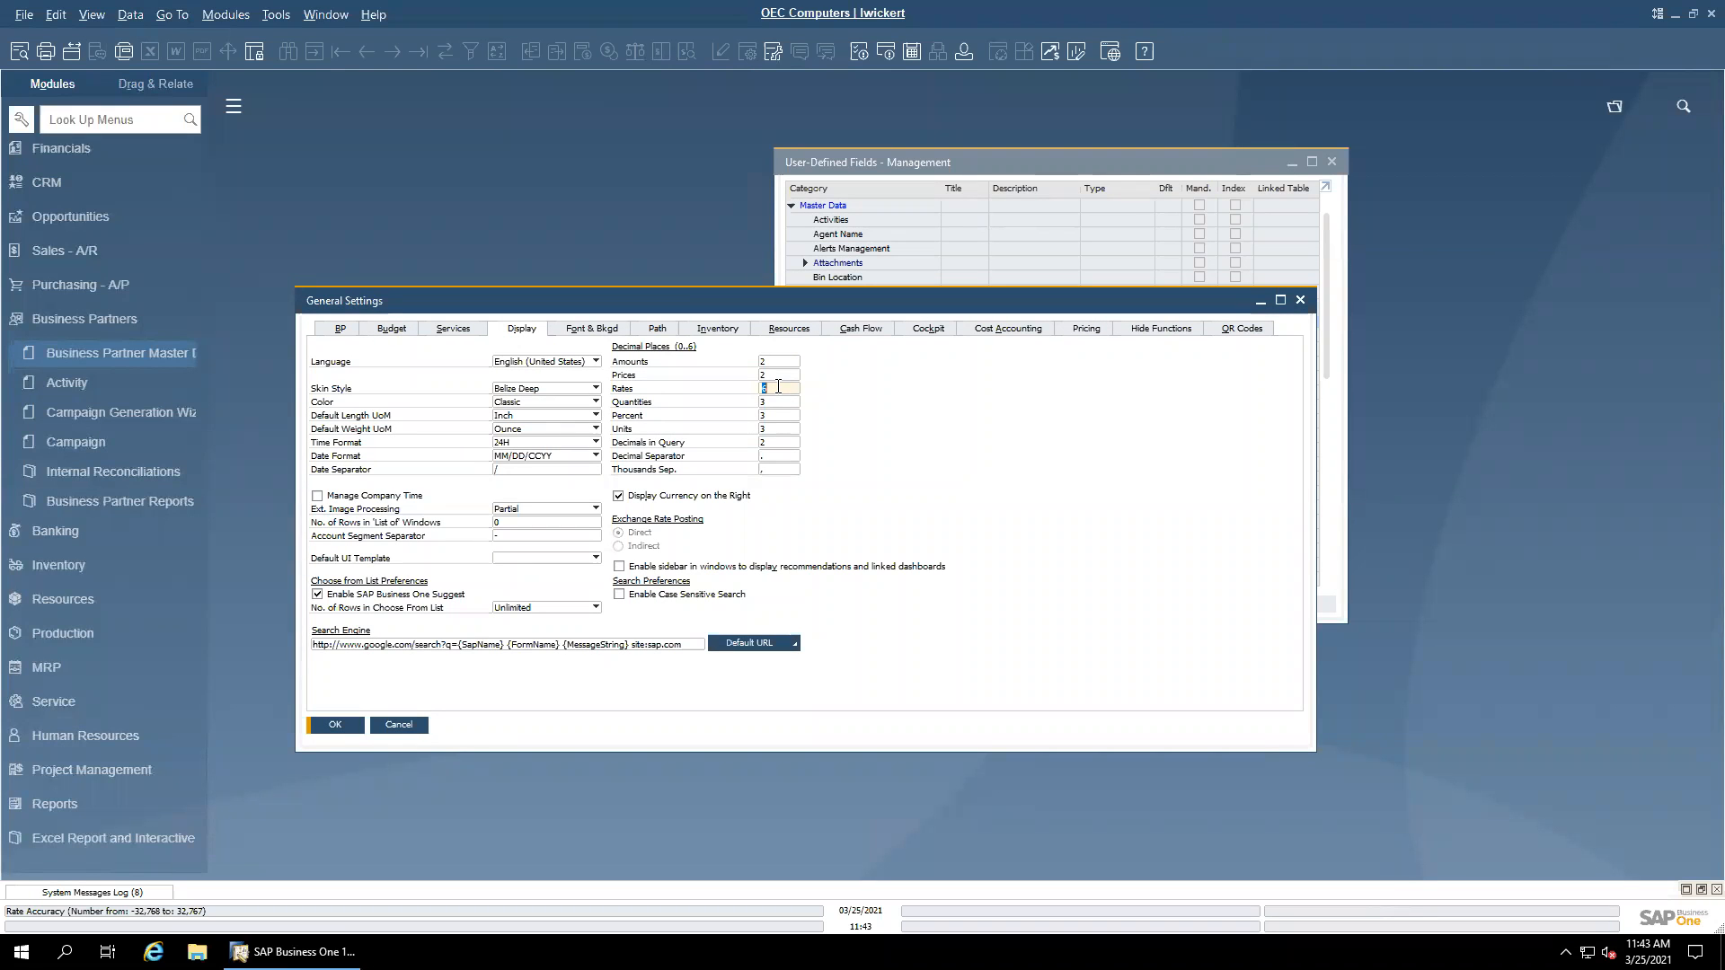
{"action": "left_click", "coordinate": [778, 375]}
{"action": "left_click", "coordinate": [1300, 299]}
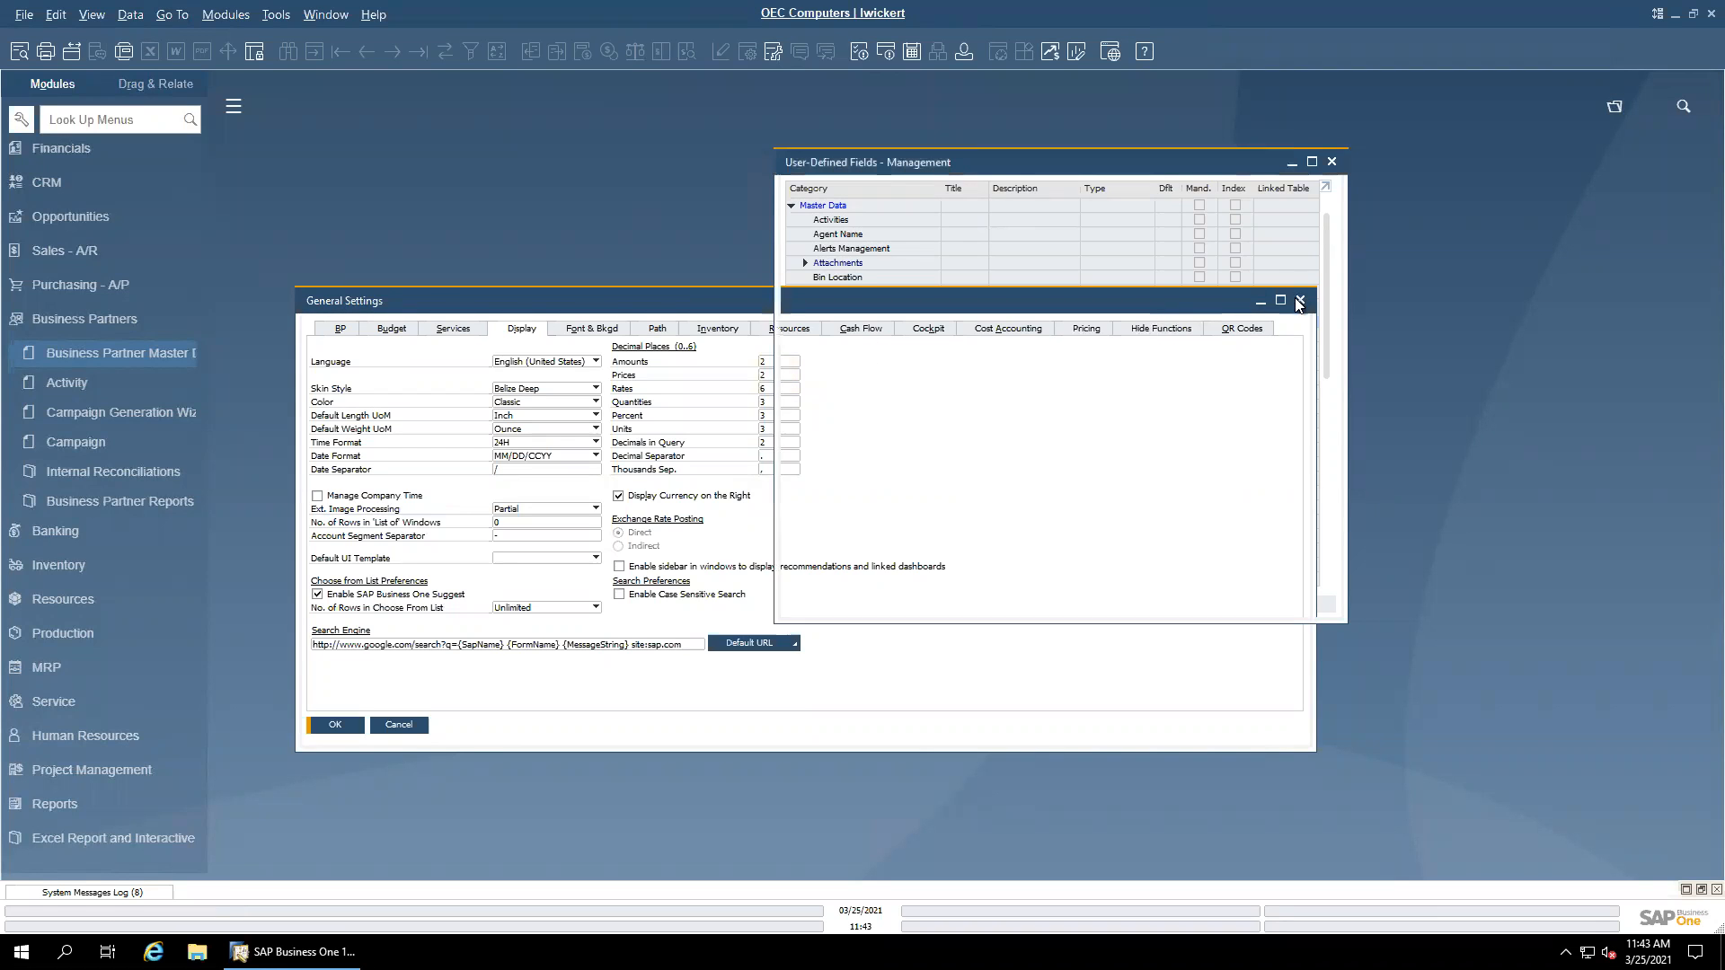
Step: Add a new Business Partners field titled Webinar with the description "Last Webinar for this cust"
{"action": "left_click", "coordinate": [1214, 603]}
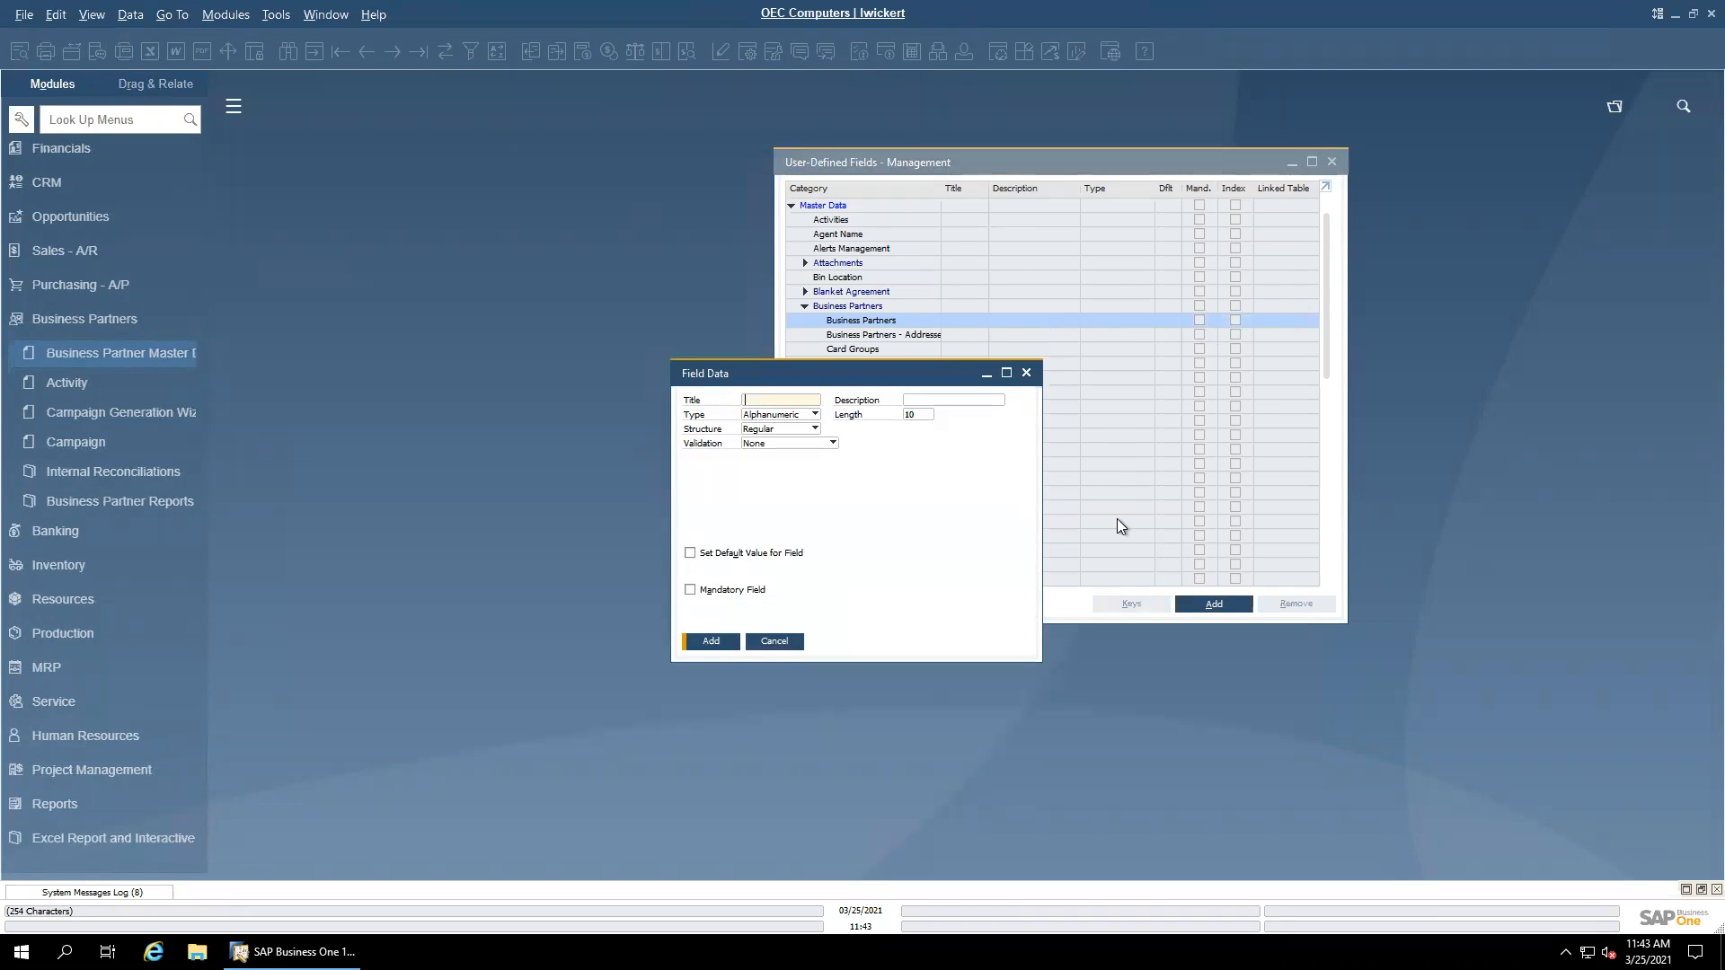
{"action": "type", "text": "Webinar"}
{"action": "key", "text": "Tab"}
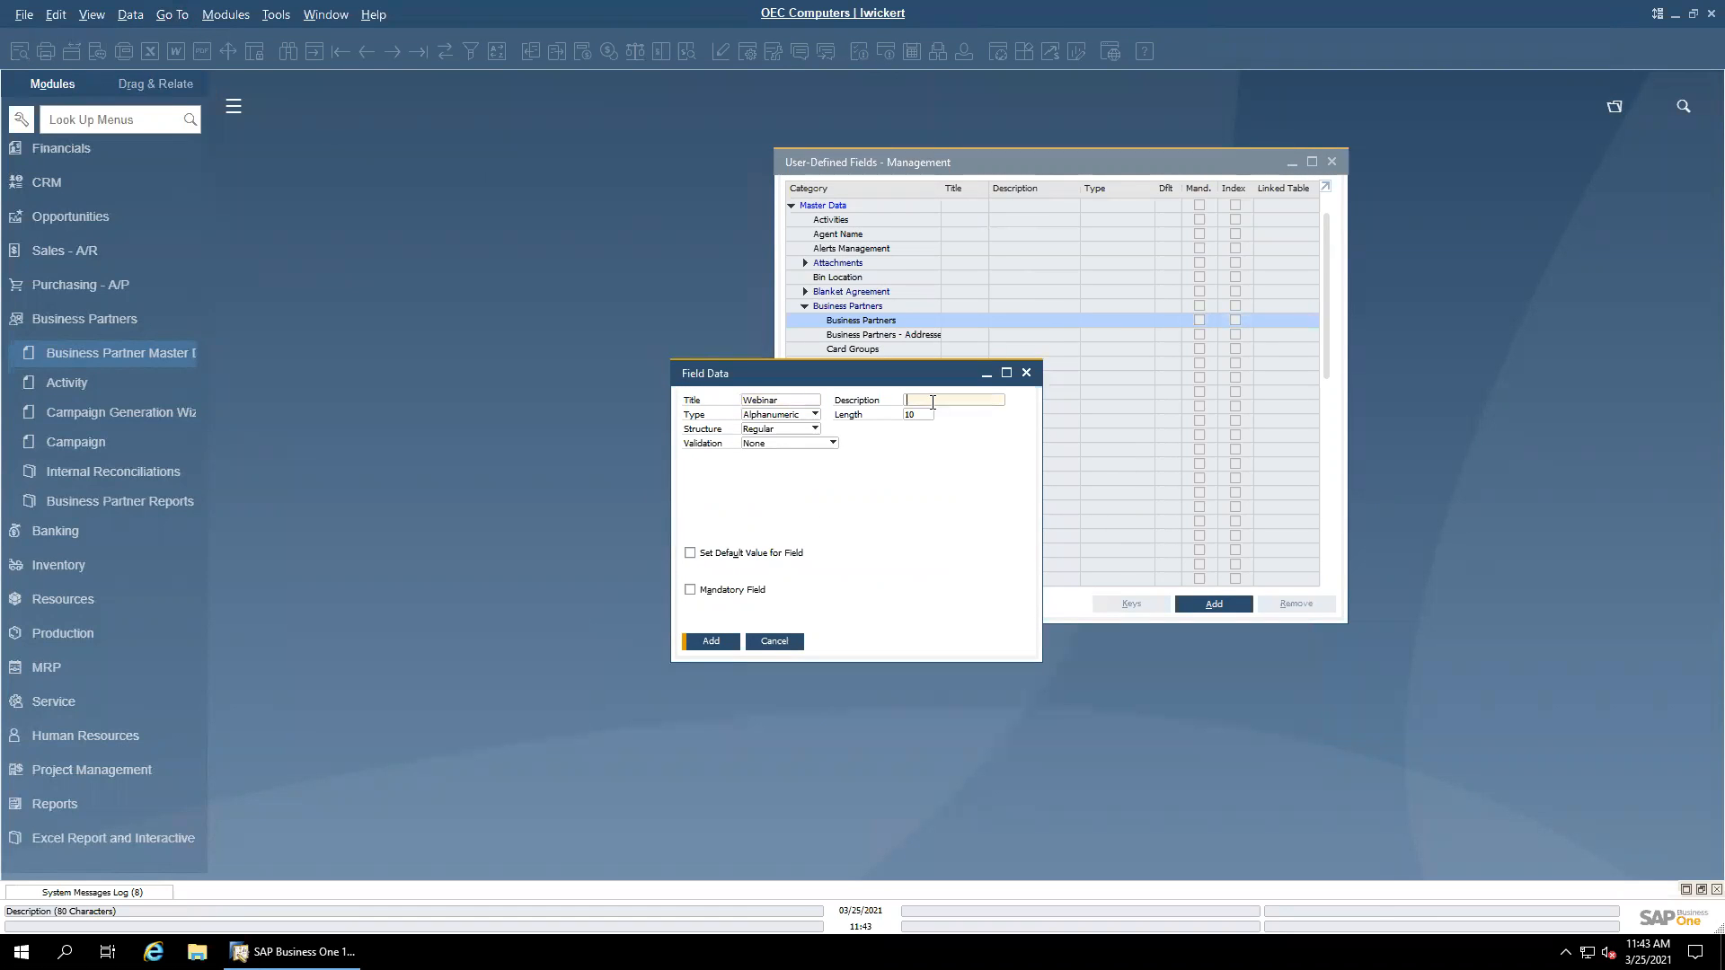
{"action": "type", "text": "W"}
{"action": "key", "text": "BackSpace"}
{"action": "type", "text": "Last Webinar for this cust"}
Step: Try the General type with the Image structure, and return the Webinar field's type to Alphanumeric
{"action": "left_click", "coordinate": [772, 415]}
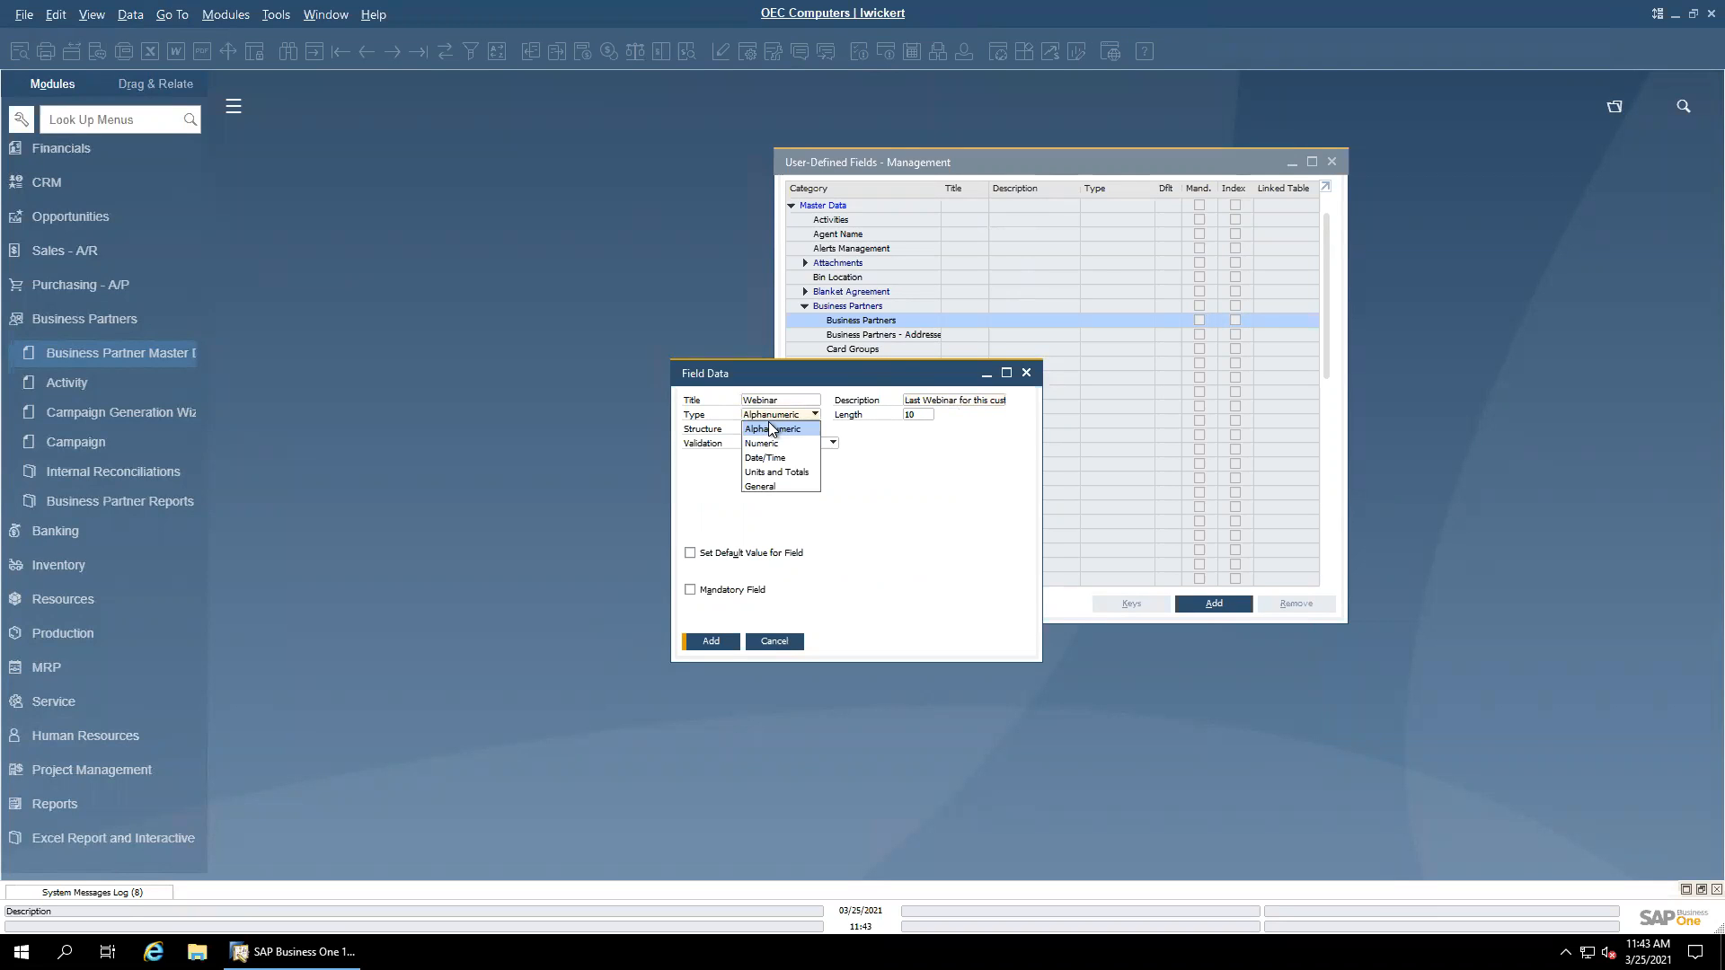
{"action": "left_click", "coordinate": [784, 484]}
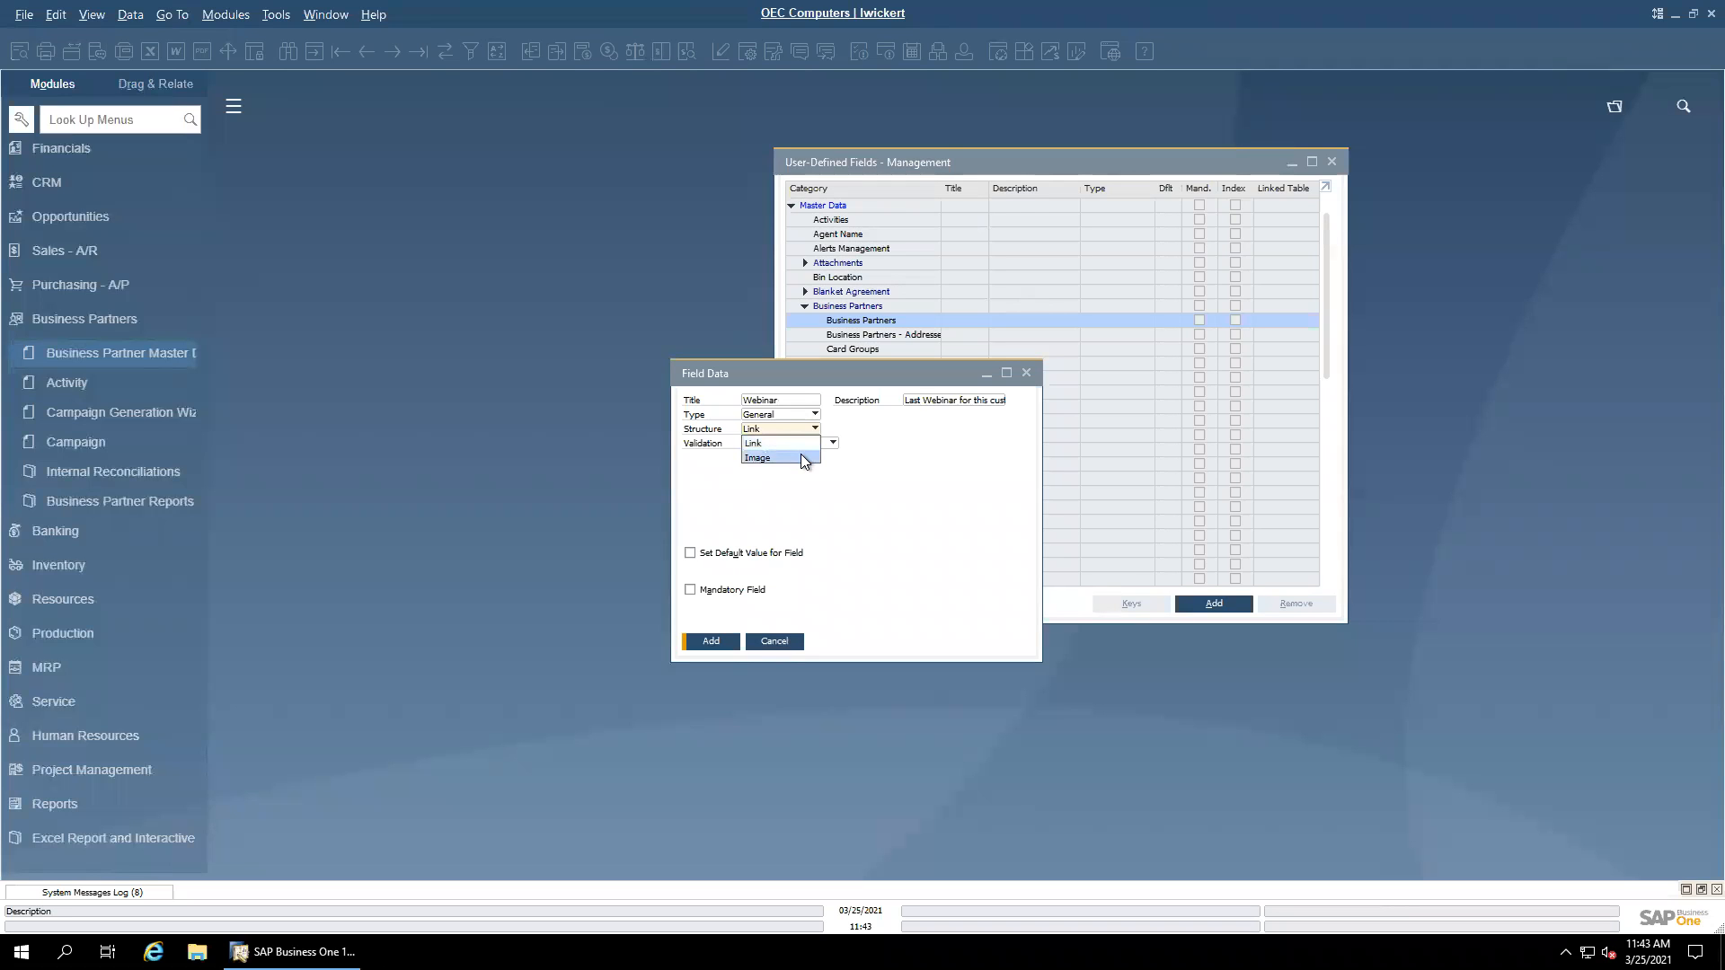
{"action": "left_click", "coordinate": [801, 456]}
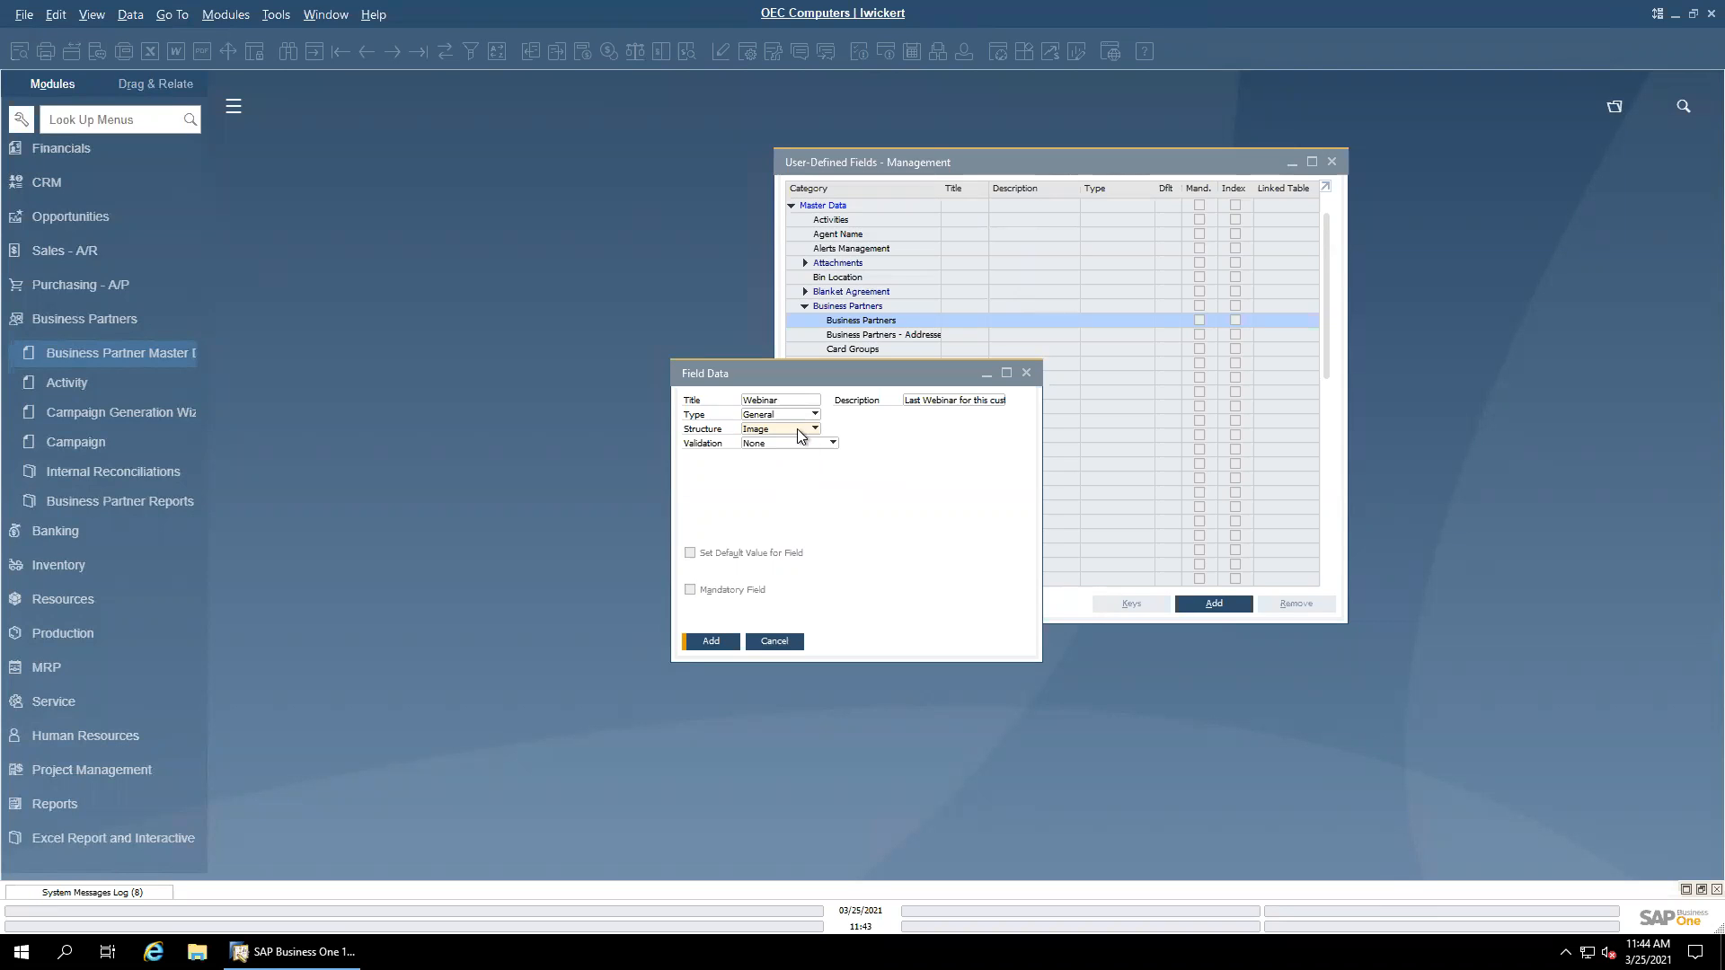
{"action": "left_click", "coordinate": [812, 430]}
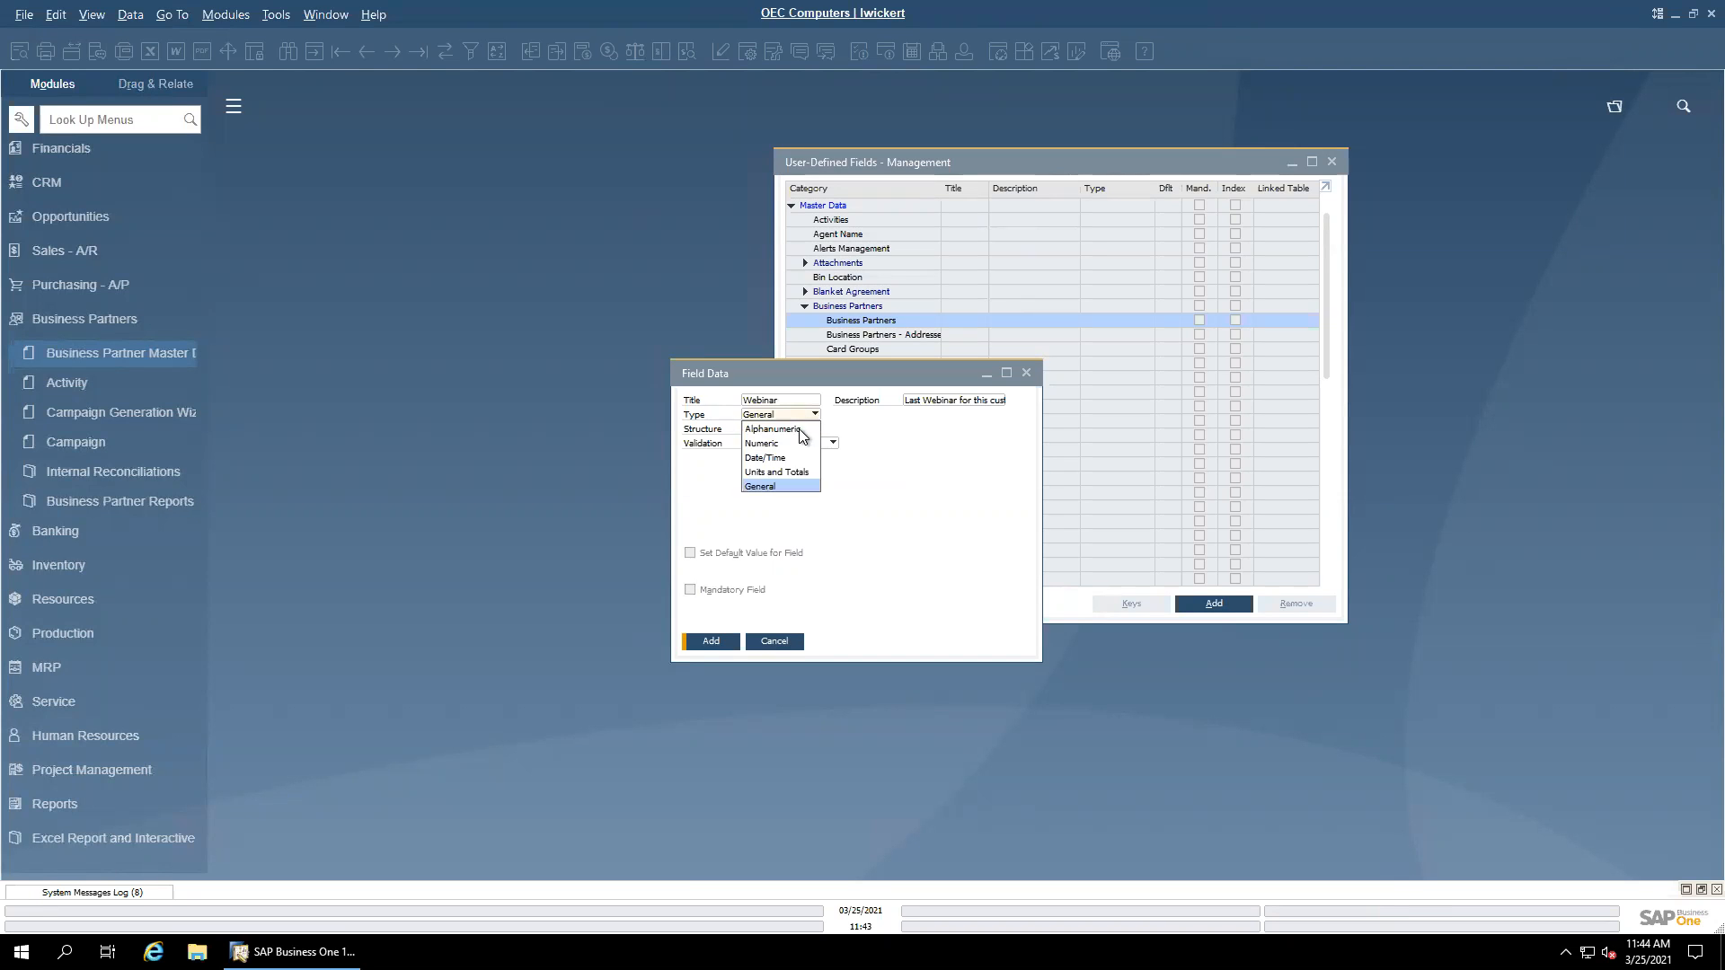
{"action": "left_click", "coordinate": [799, 438]}
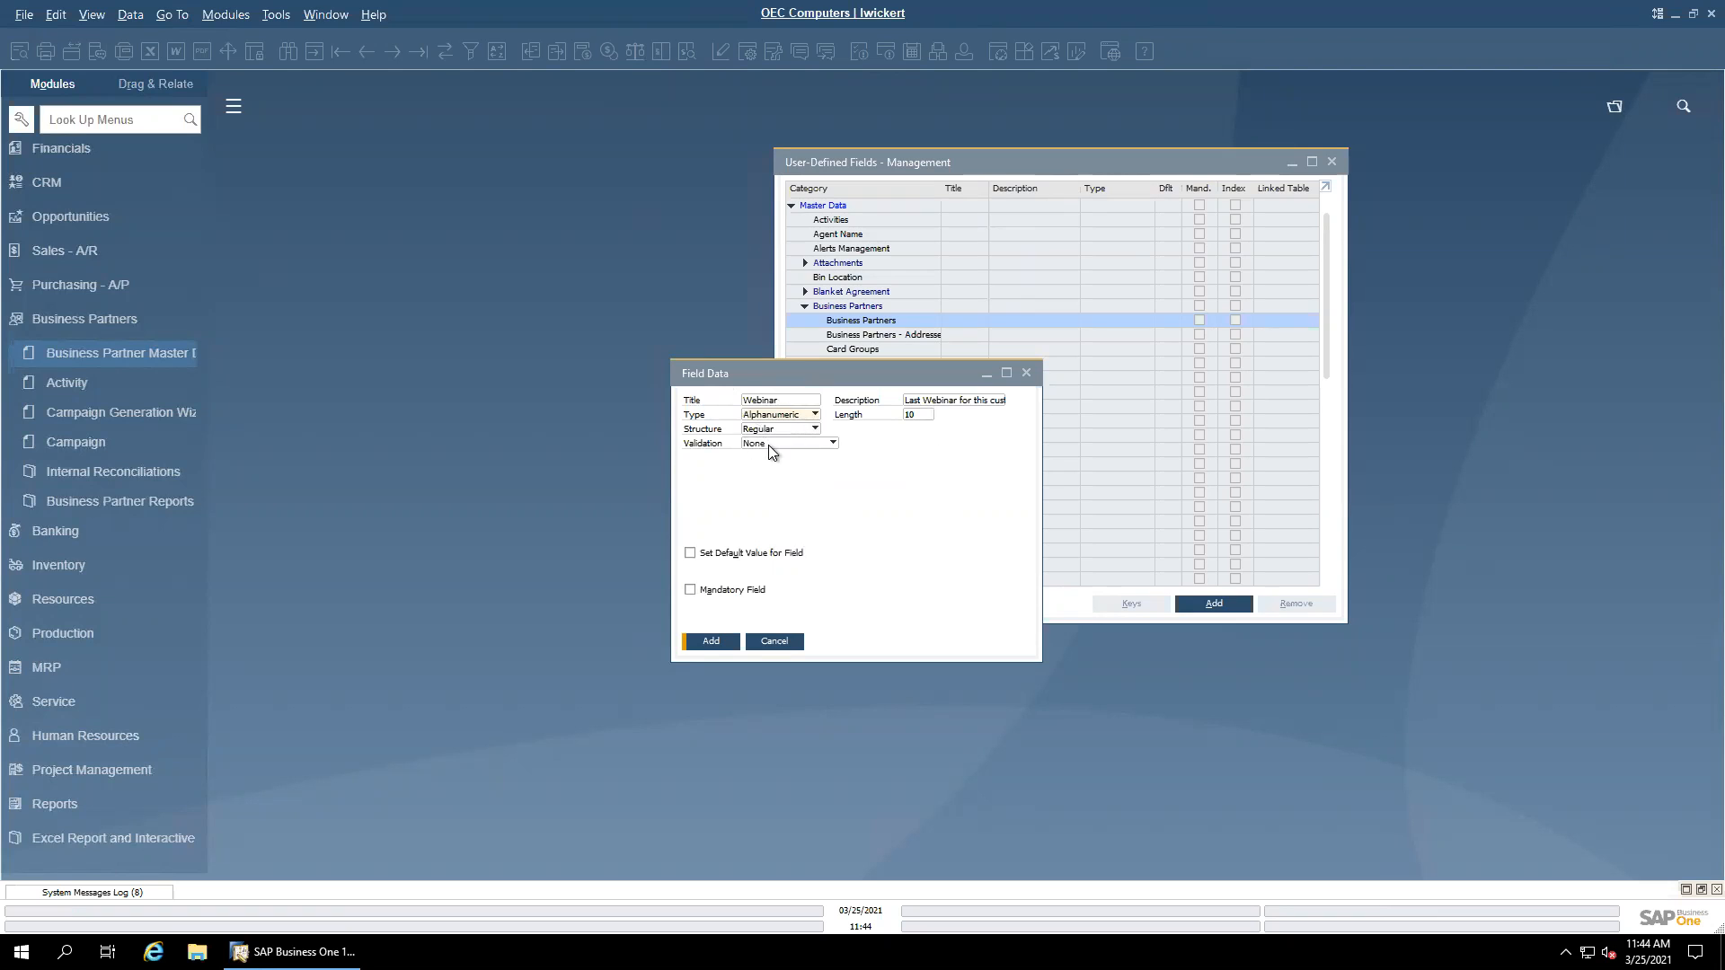
{"action": "left_click_drag", "start_coordinate": [826, 384], "coordinate": [812, 384]}
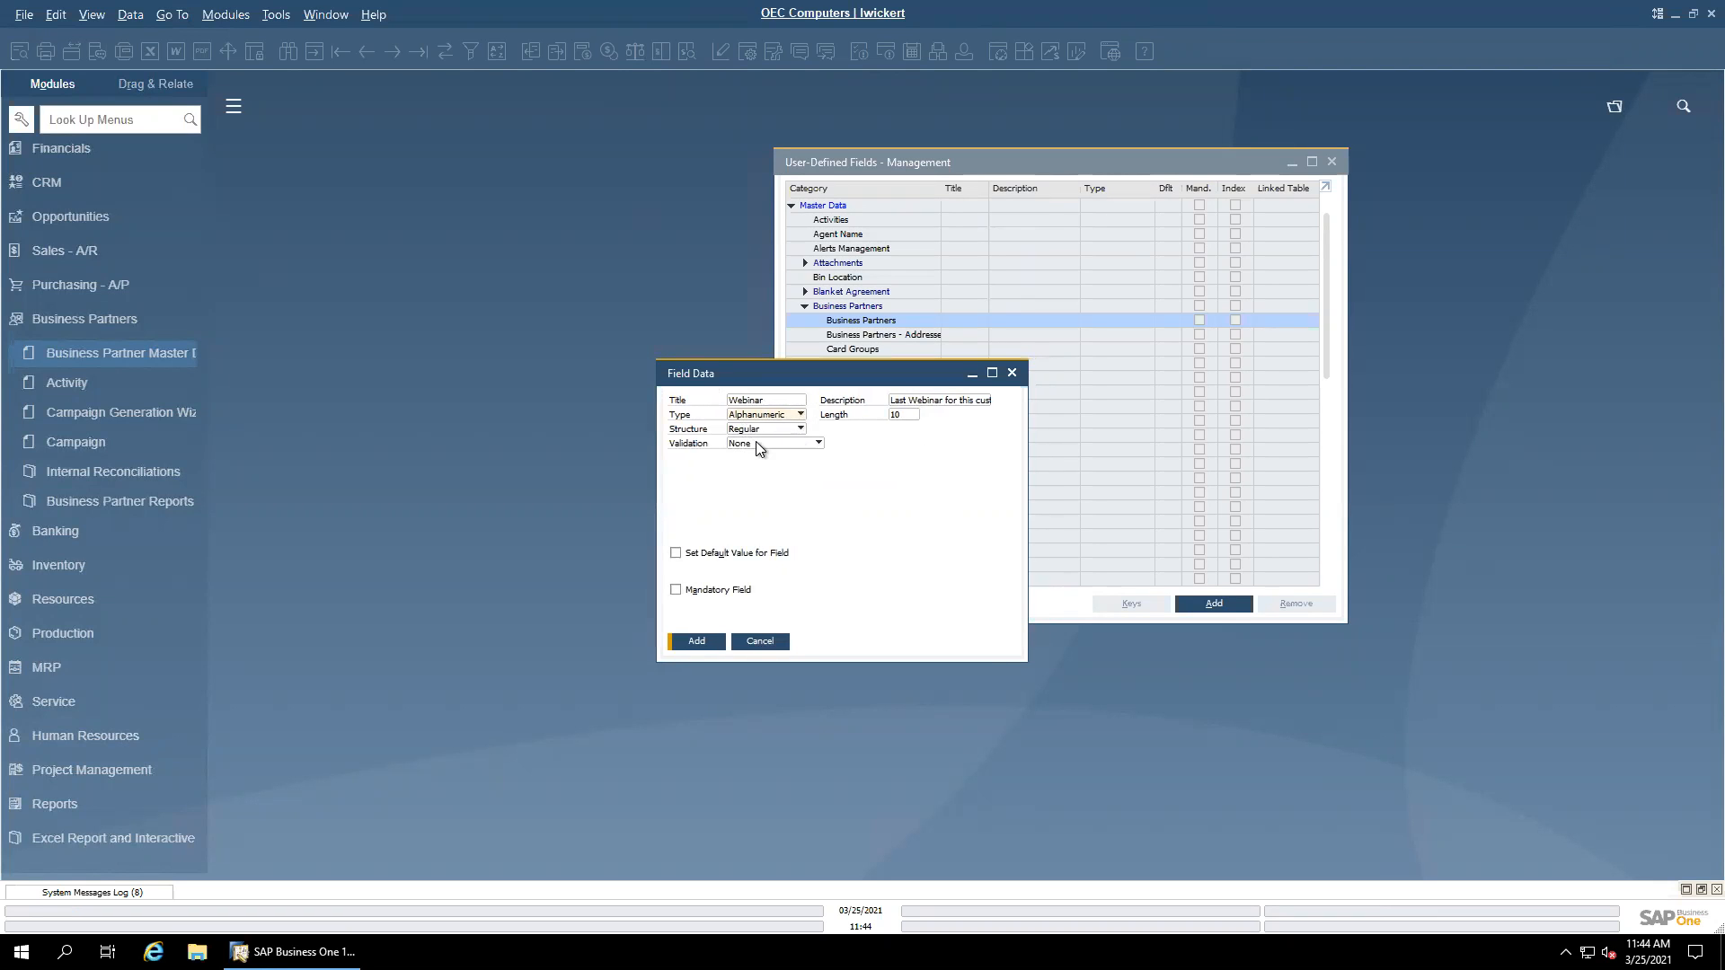
Step: Try the Linked to Entities validation for the Webinar field and review the system objects it can link to
{"action": "left_click", "coordinate": [759, 446]}
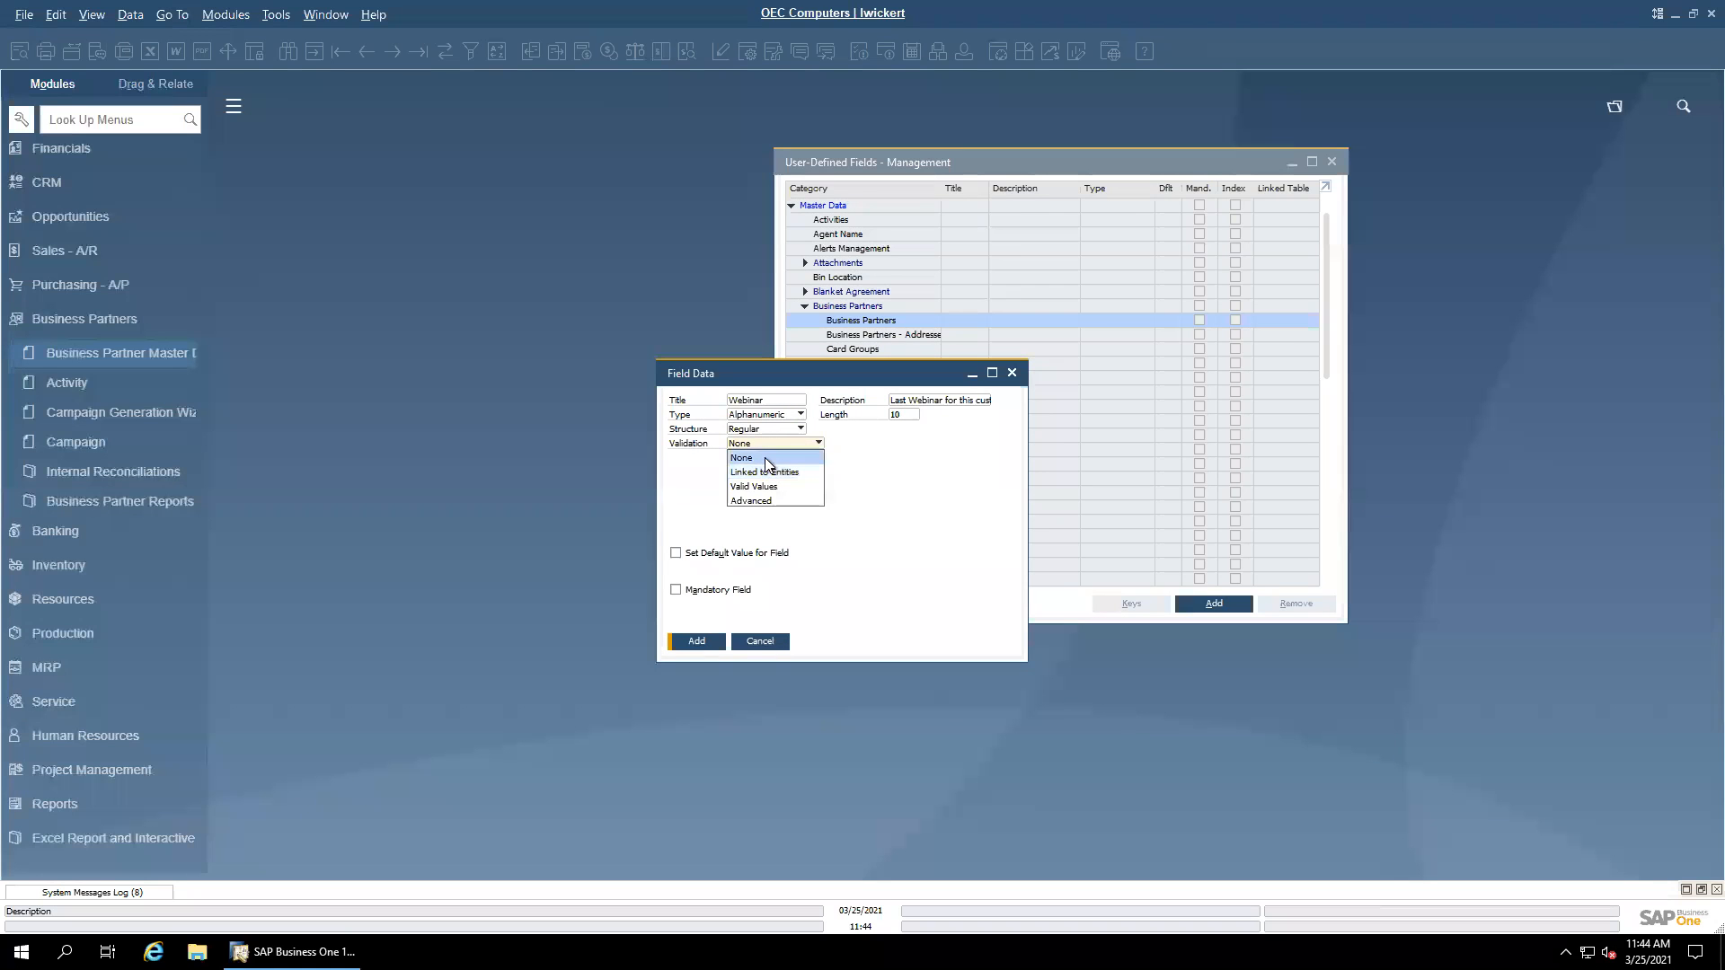
{"action": "left_click", "coordinate": [764, 459]}
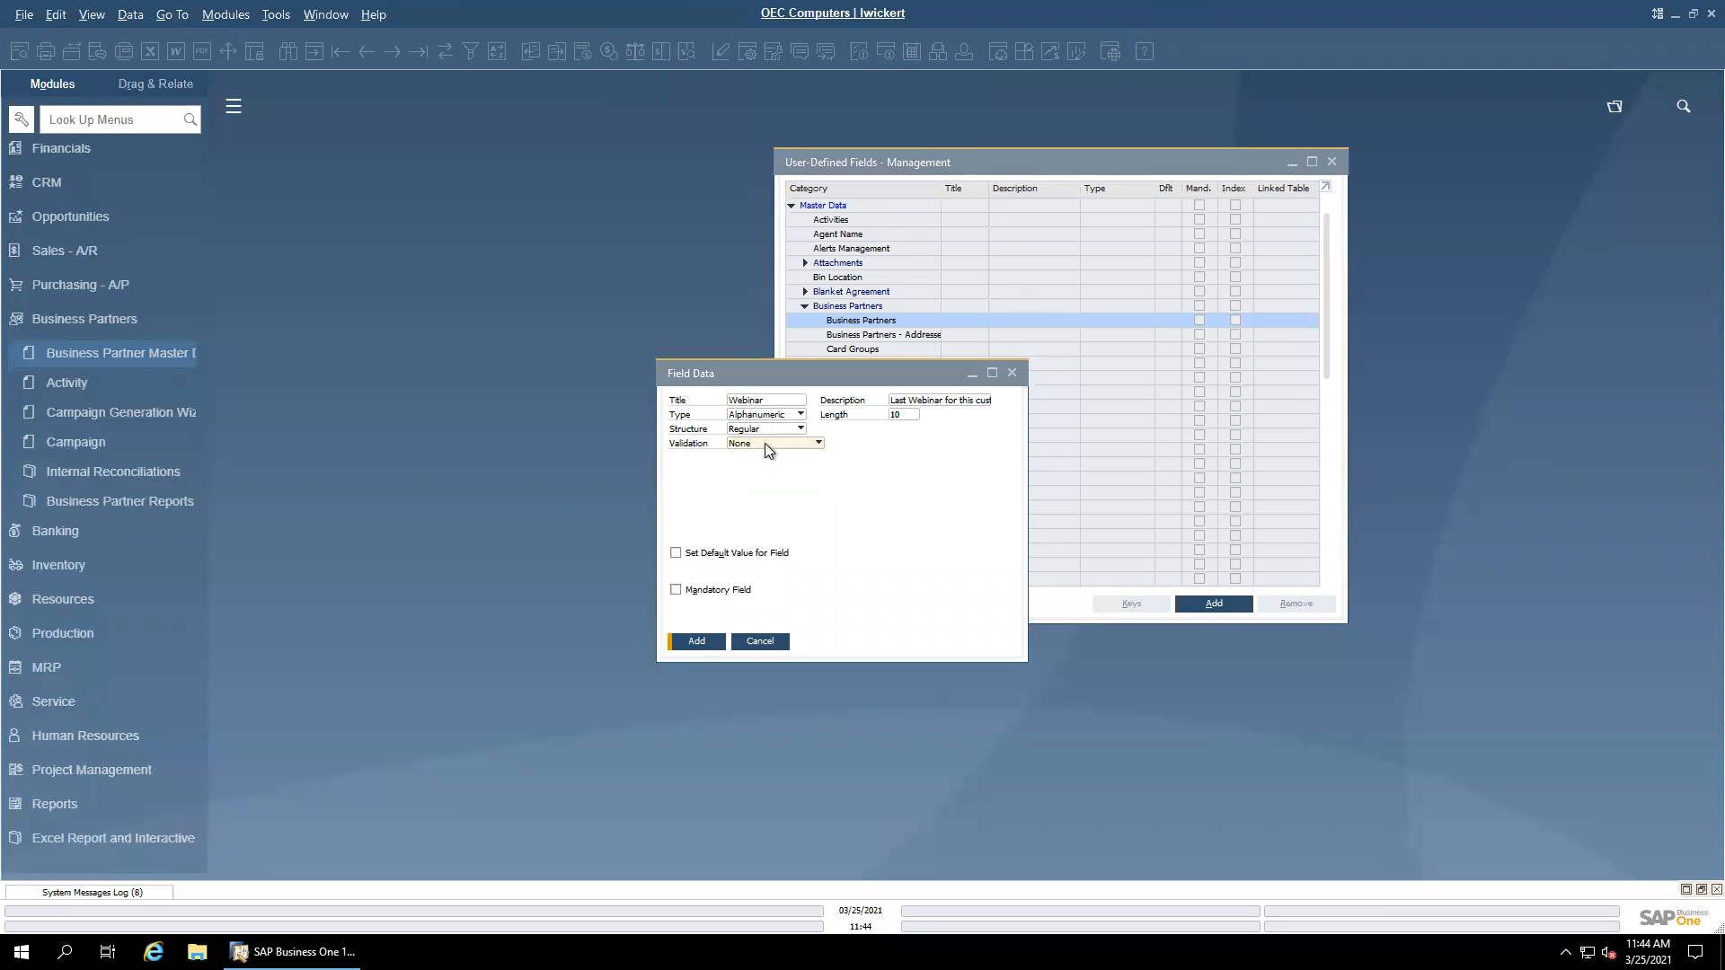
{"action": "left_click", "coordinate": [765, 449]}
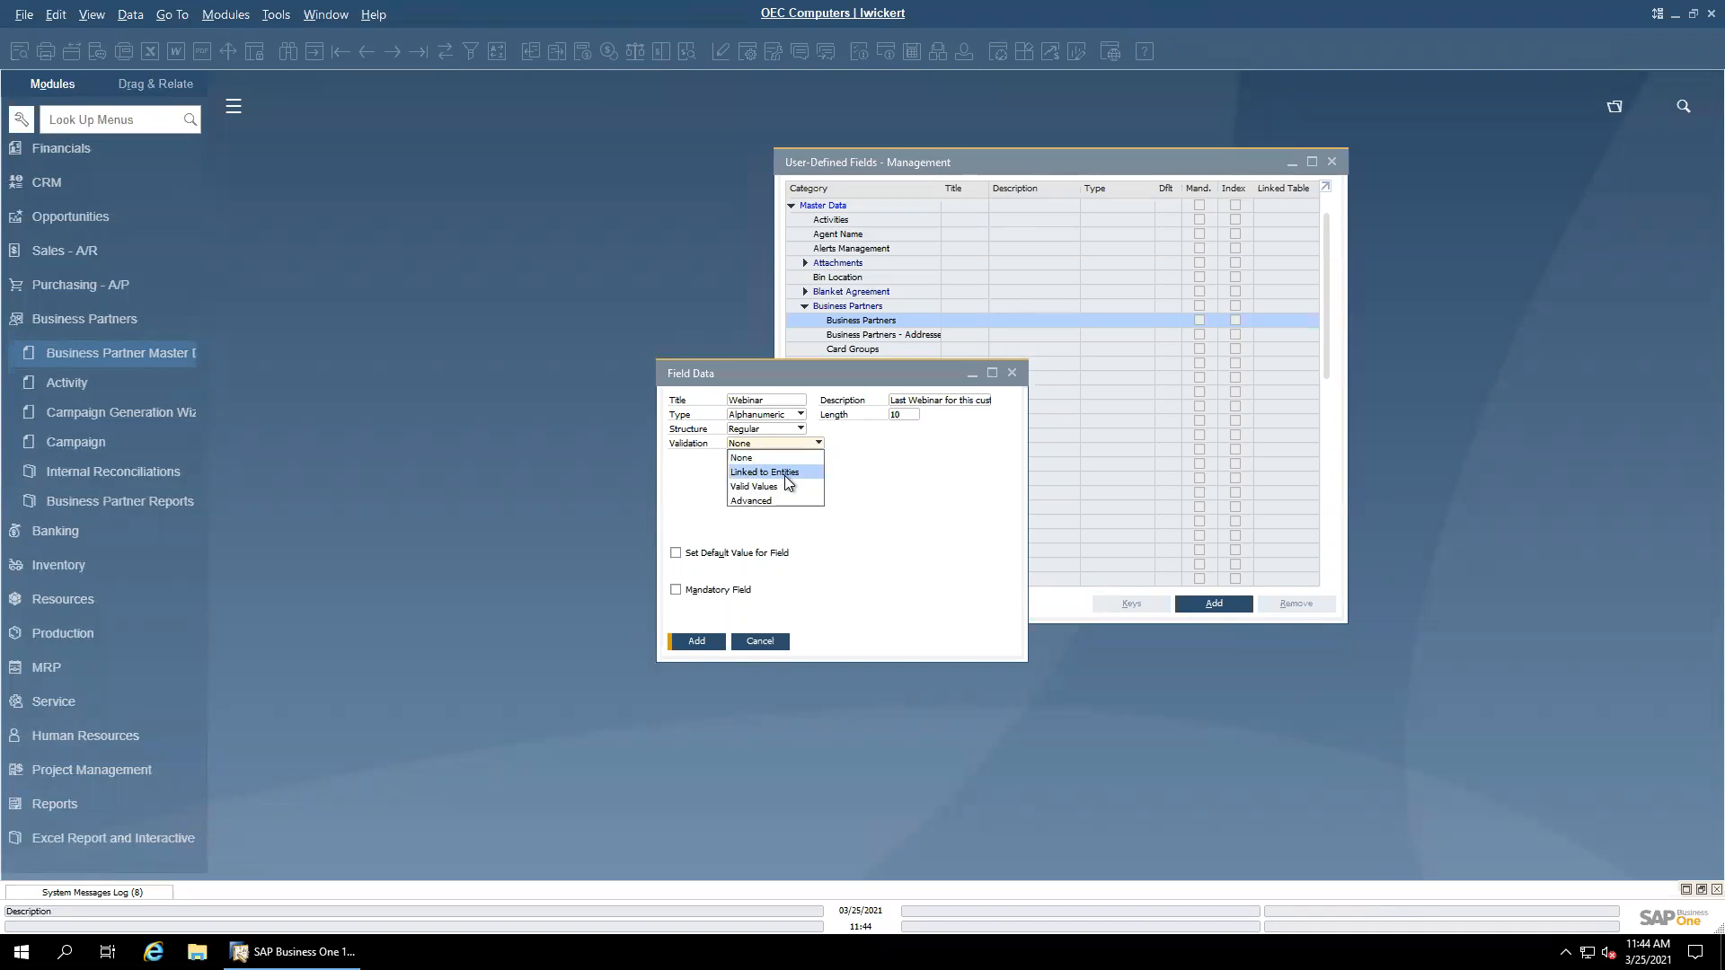
{"action": "left_click", "coordinate": [782, 464]}
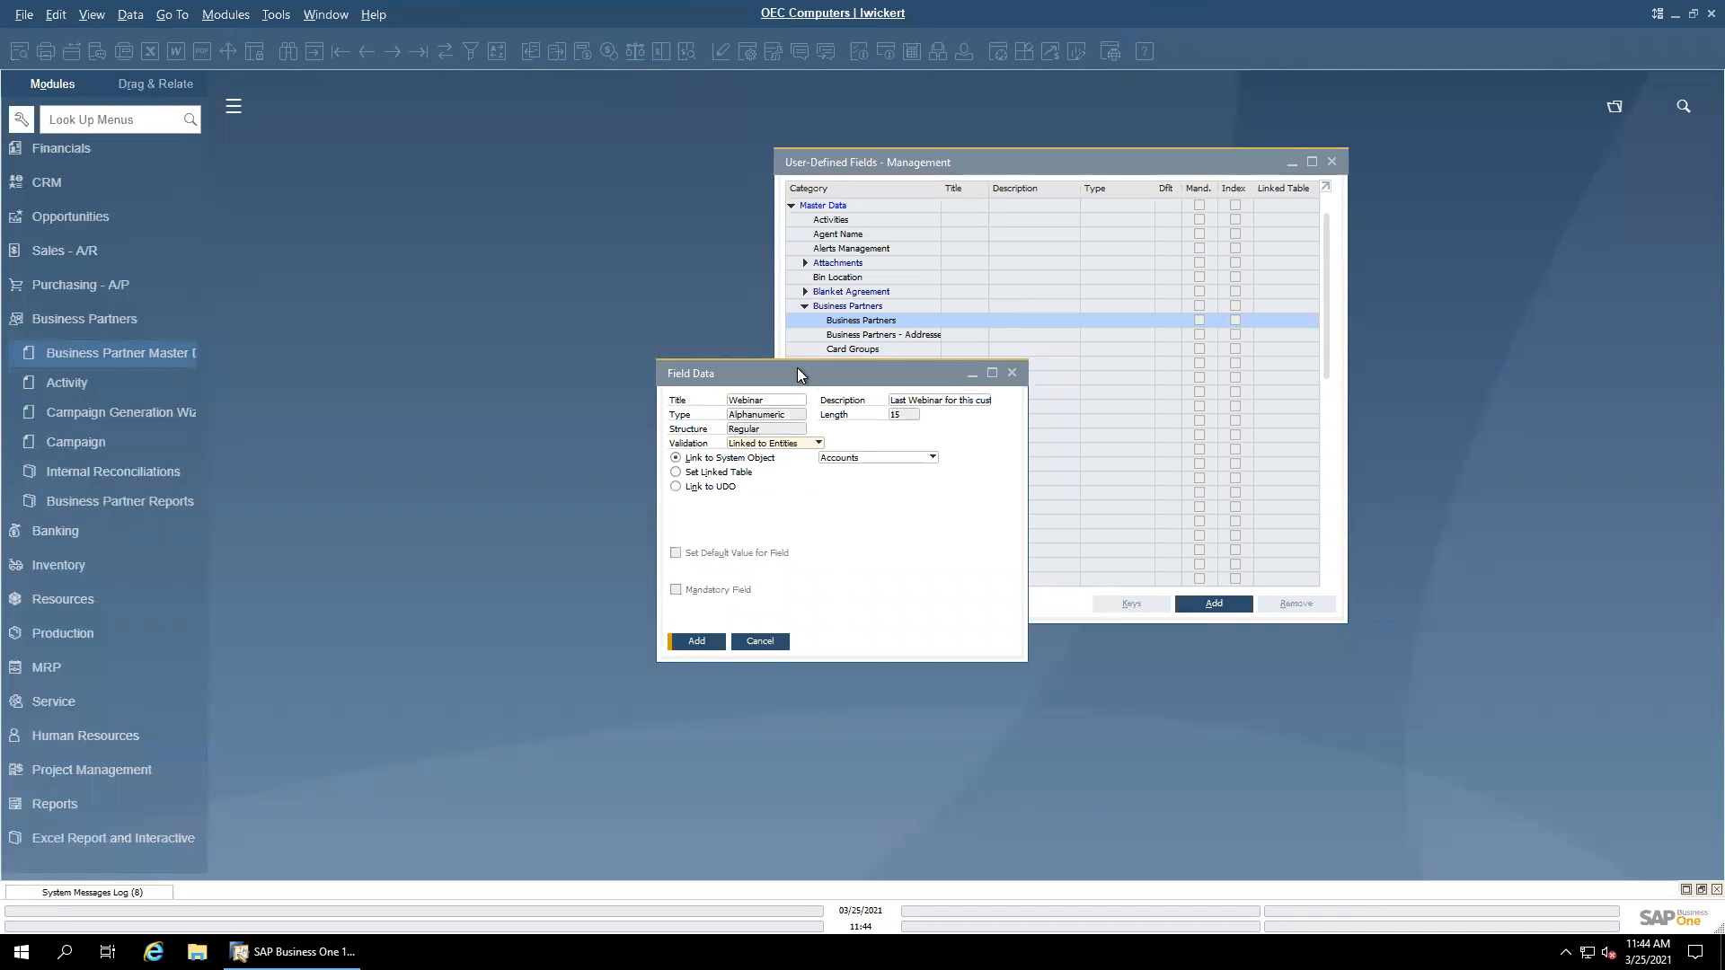
{"action": "left_click_drag", "start_coordinate": [796, 368], "coordinate": [785, 364]}
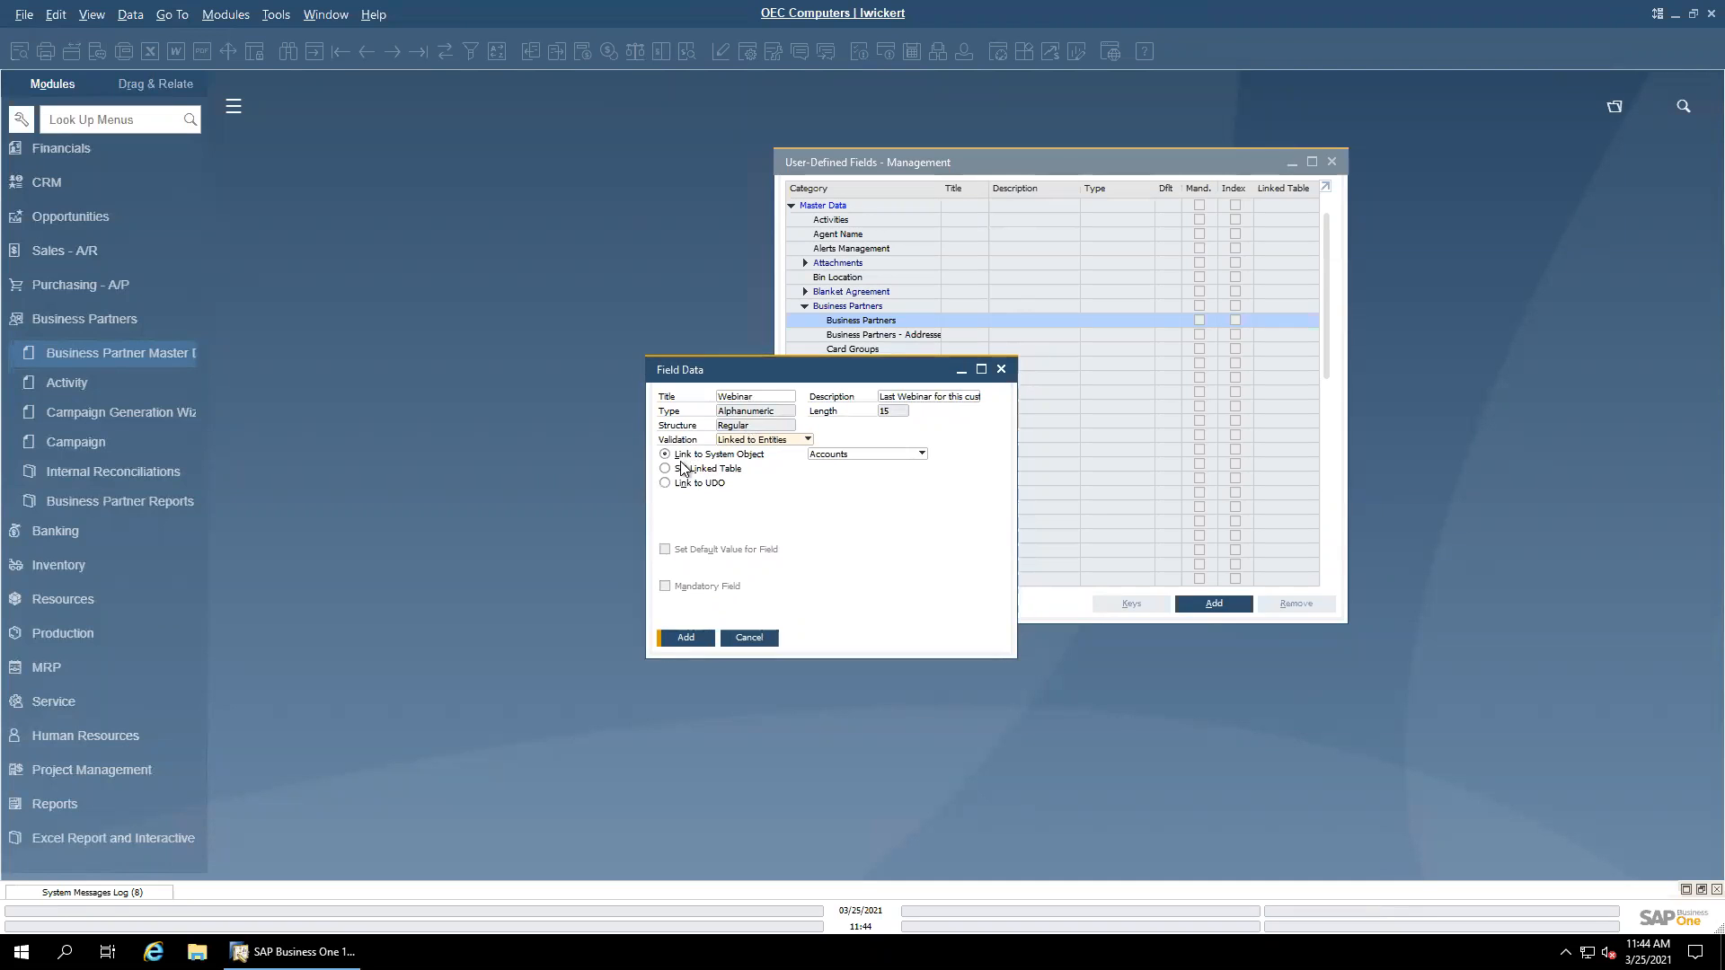
{"action": "left_click", "coordinate": [921, 455]}
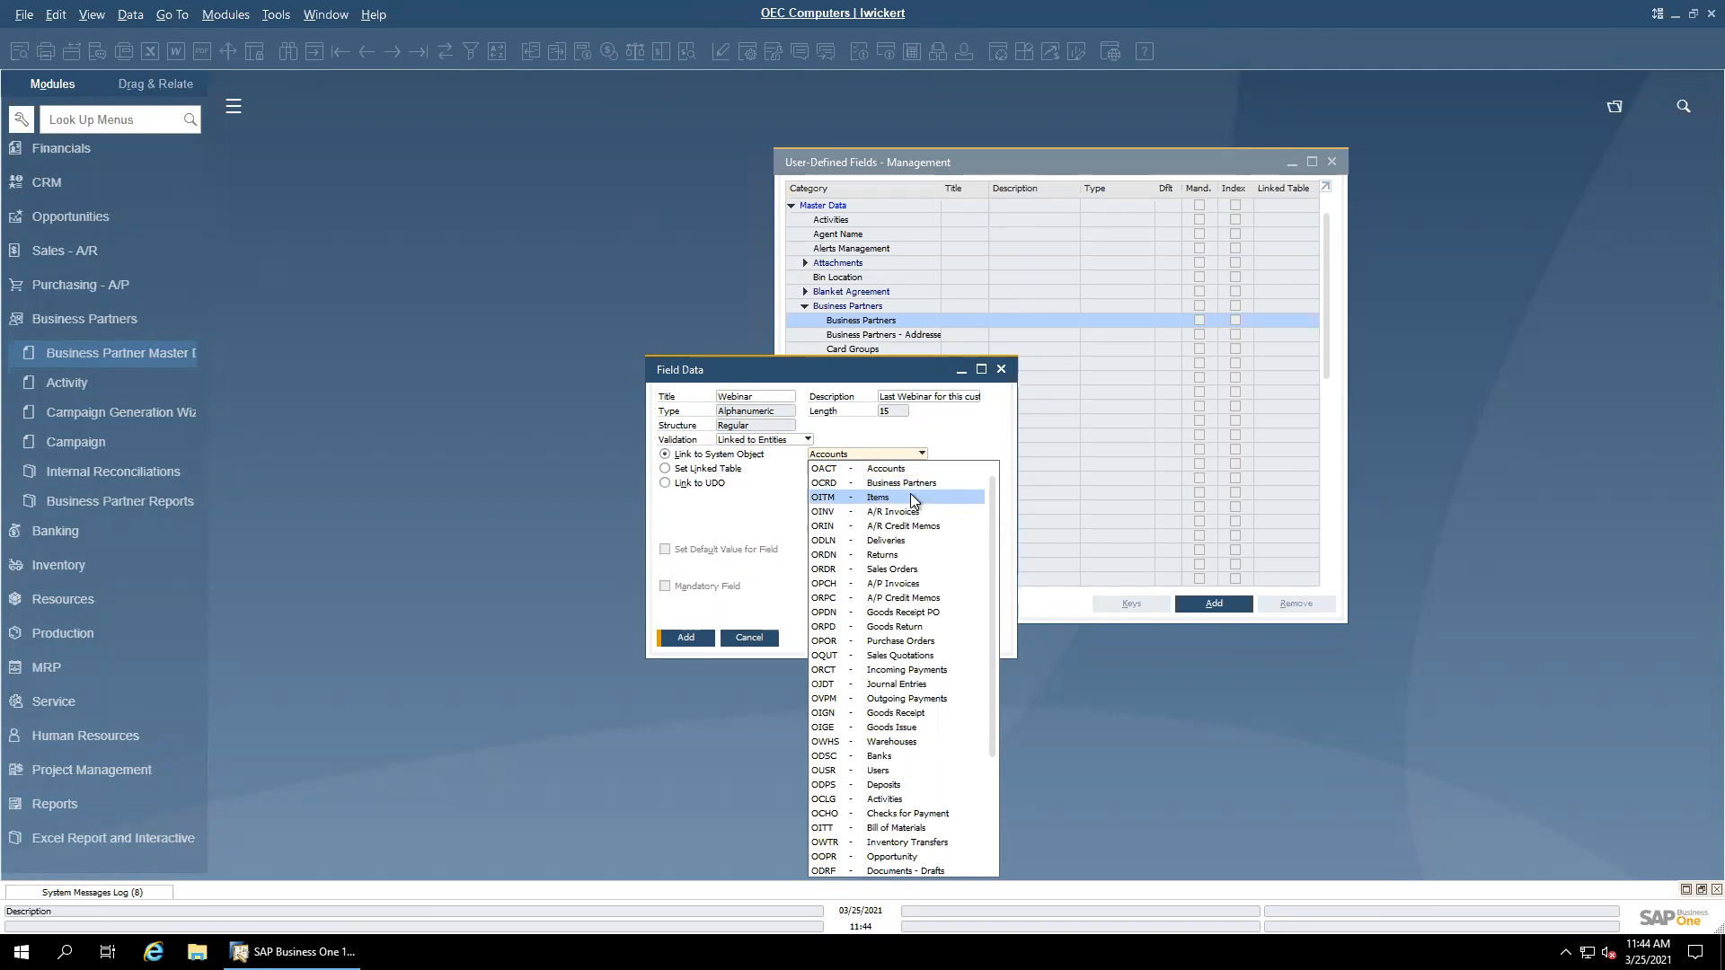
{"action": "scroll", "coordinate": [934, 645], "scroll_direction": "down", "scroll_amount": 4}
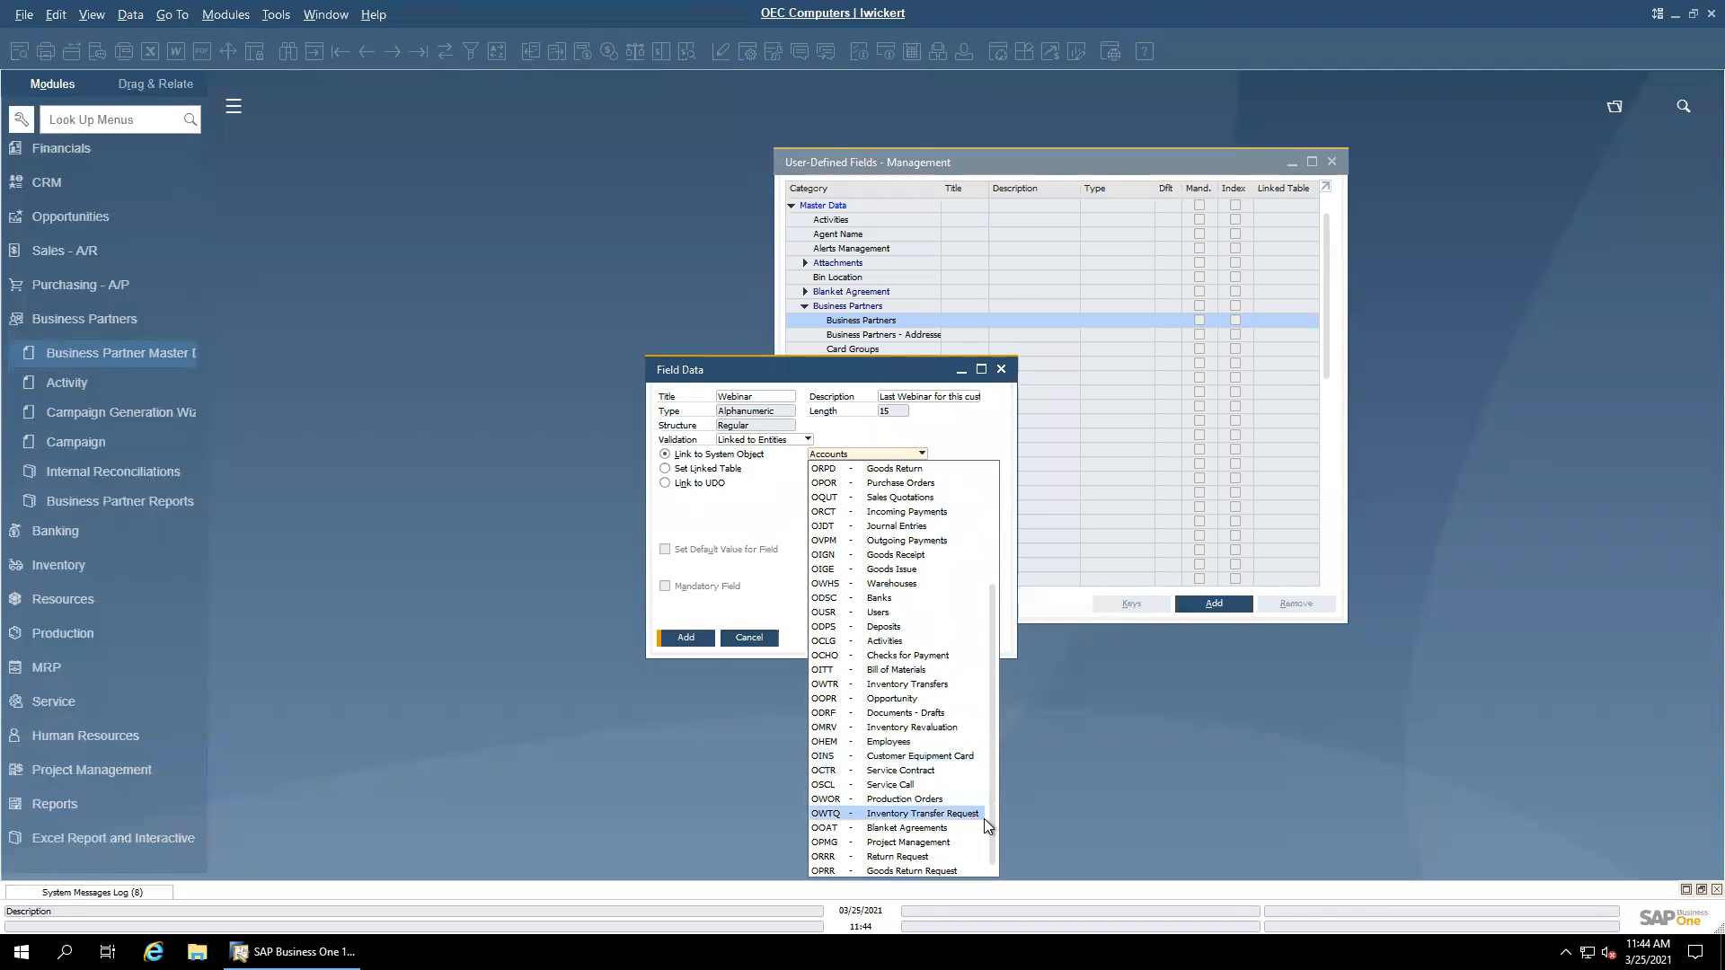
{"action": "left_click_drag", "start_coordinate": [994, 823], "coordinate": [994, 633]}
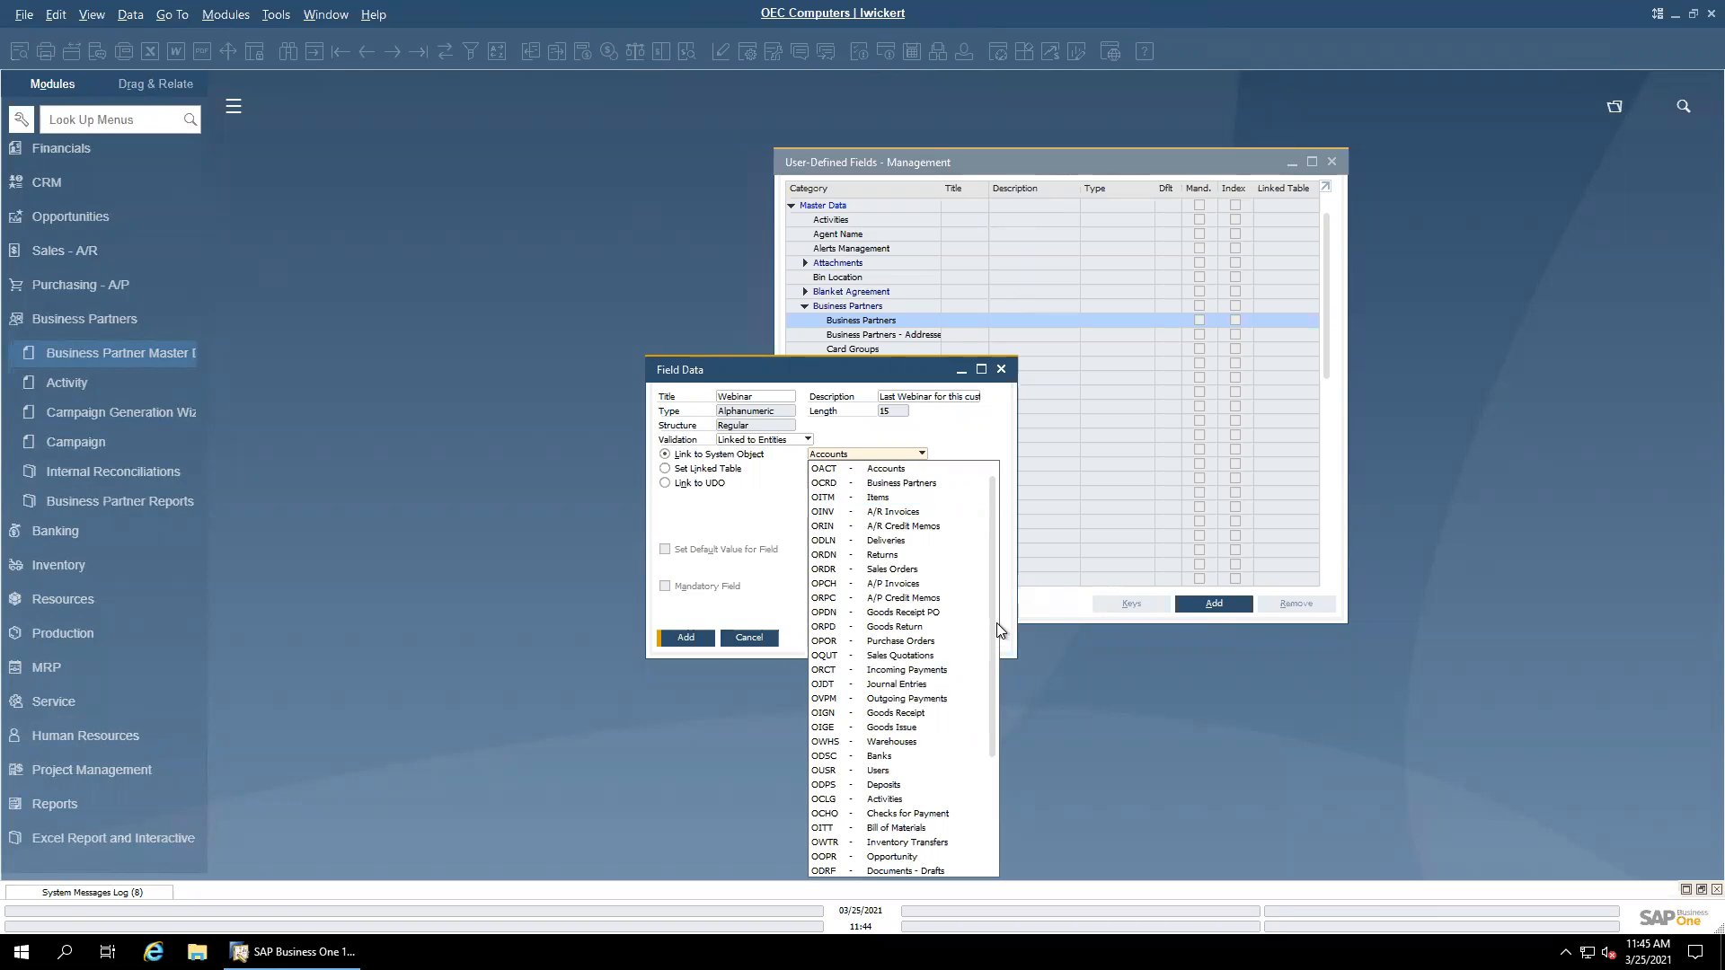
{"action": "left_click_drag", "start_coordinate": [993, 655], "coordinate": [980, 455]}
{"action": "left_click", "coordinate": [980, 454]}
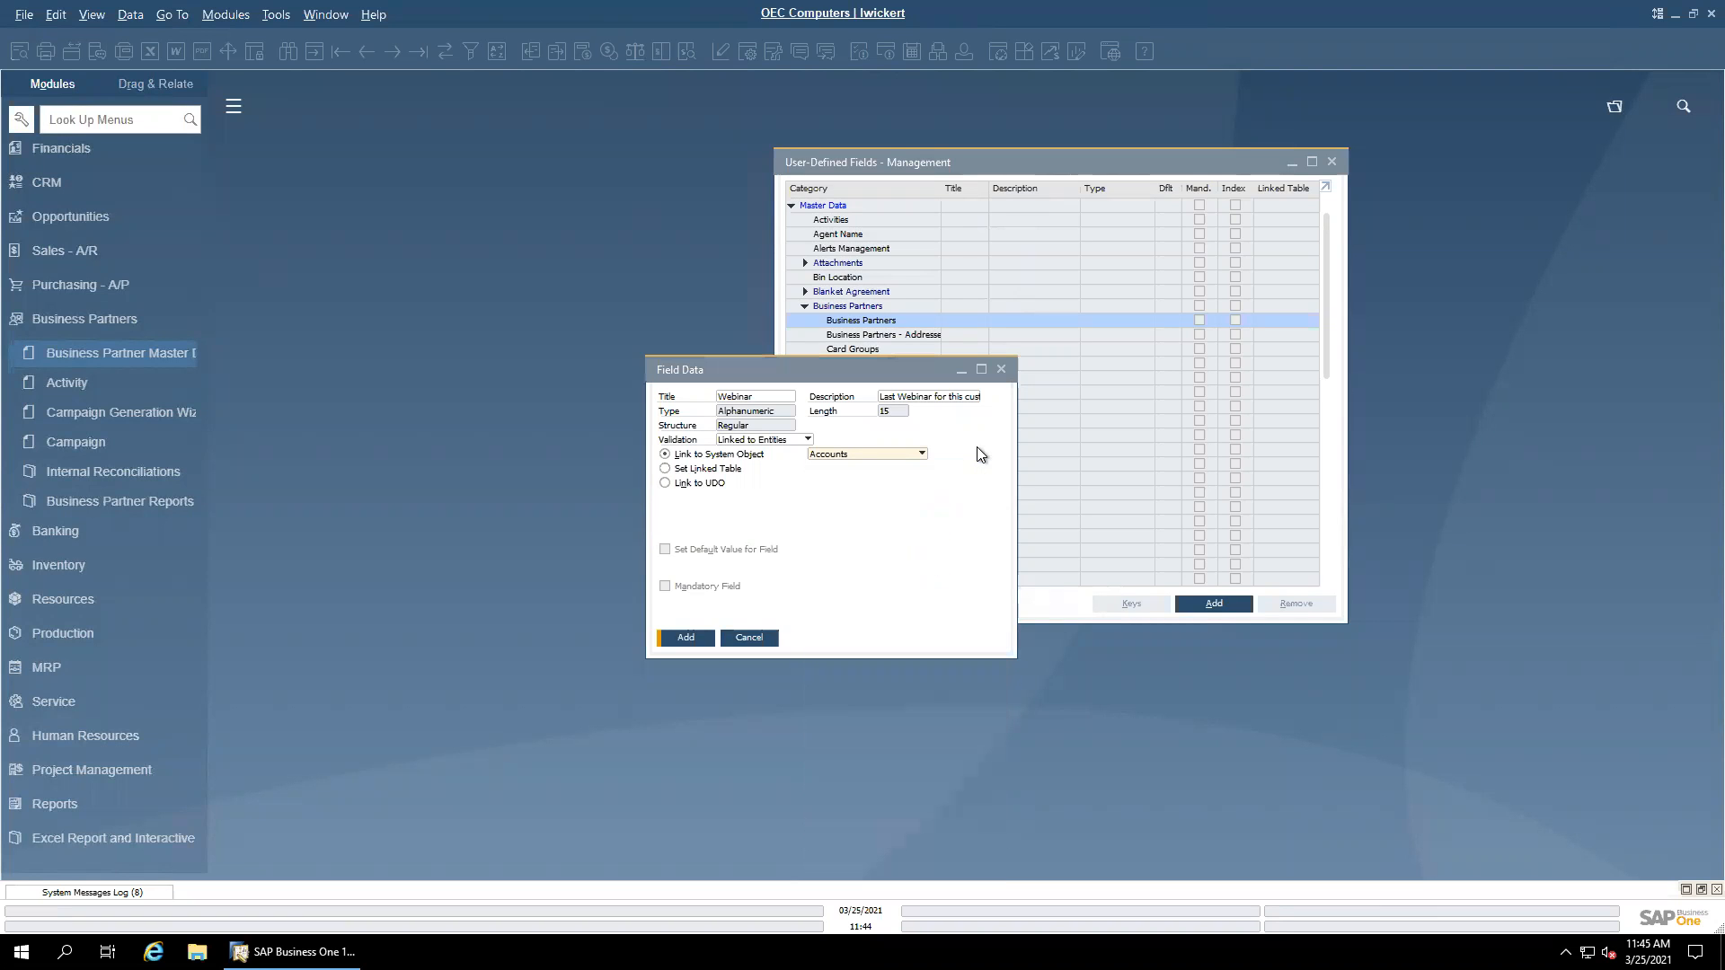
Step: Try the Set Linked Table and Link to UDO options, and return the link to a system object
{"action": "left_click", "coordinate": [733, 469]}
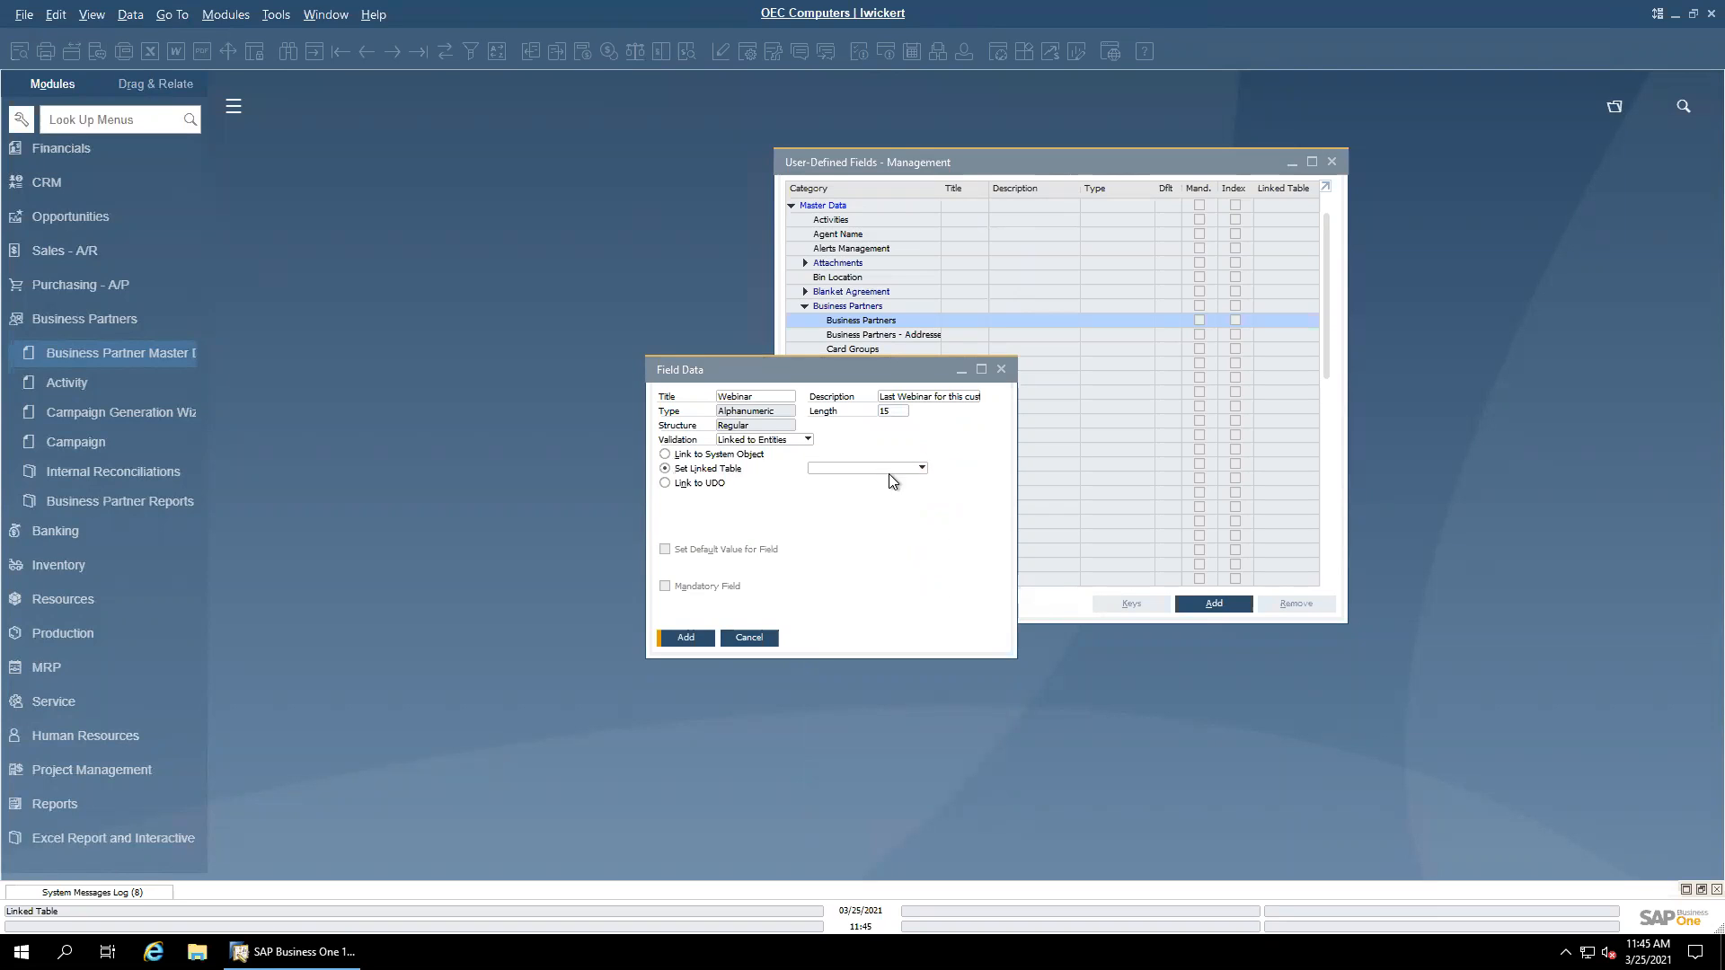
{"action": "left_click", "coordinate": [709, 485]}
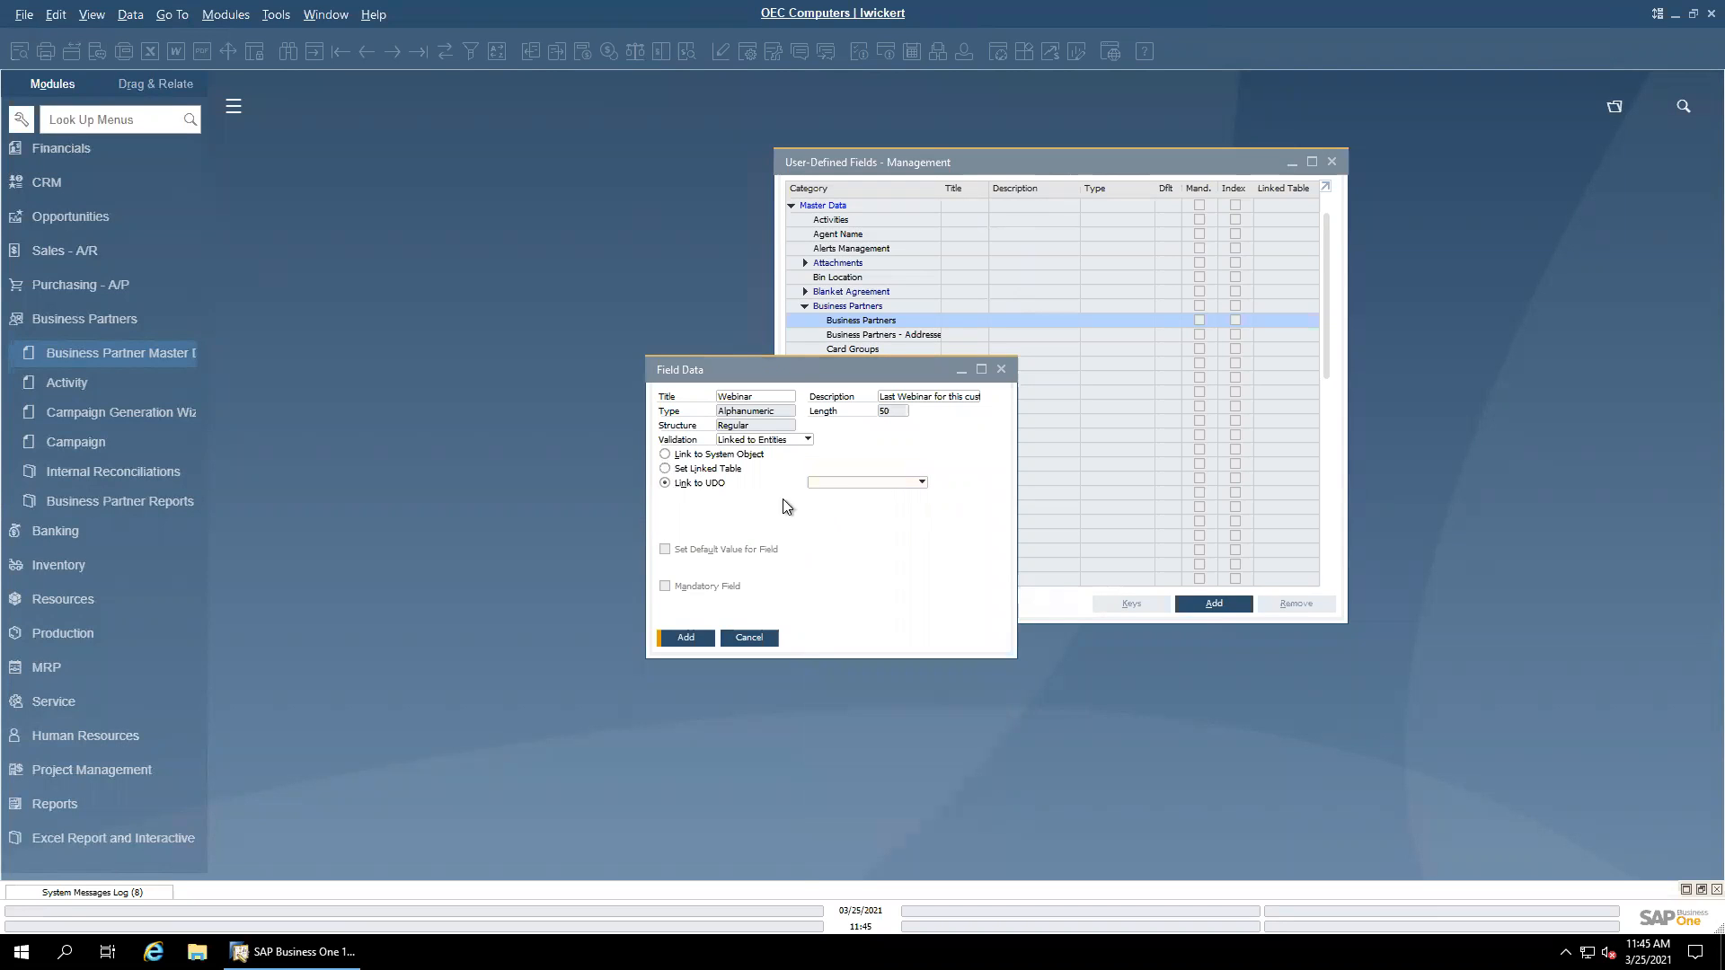
{"action": "left_click", "coordinate": [924, 484]}
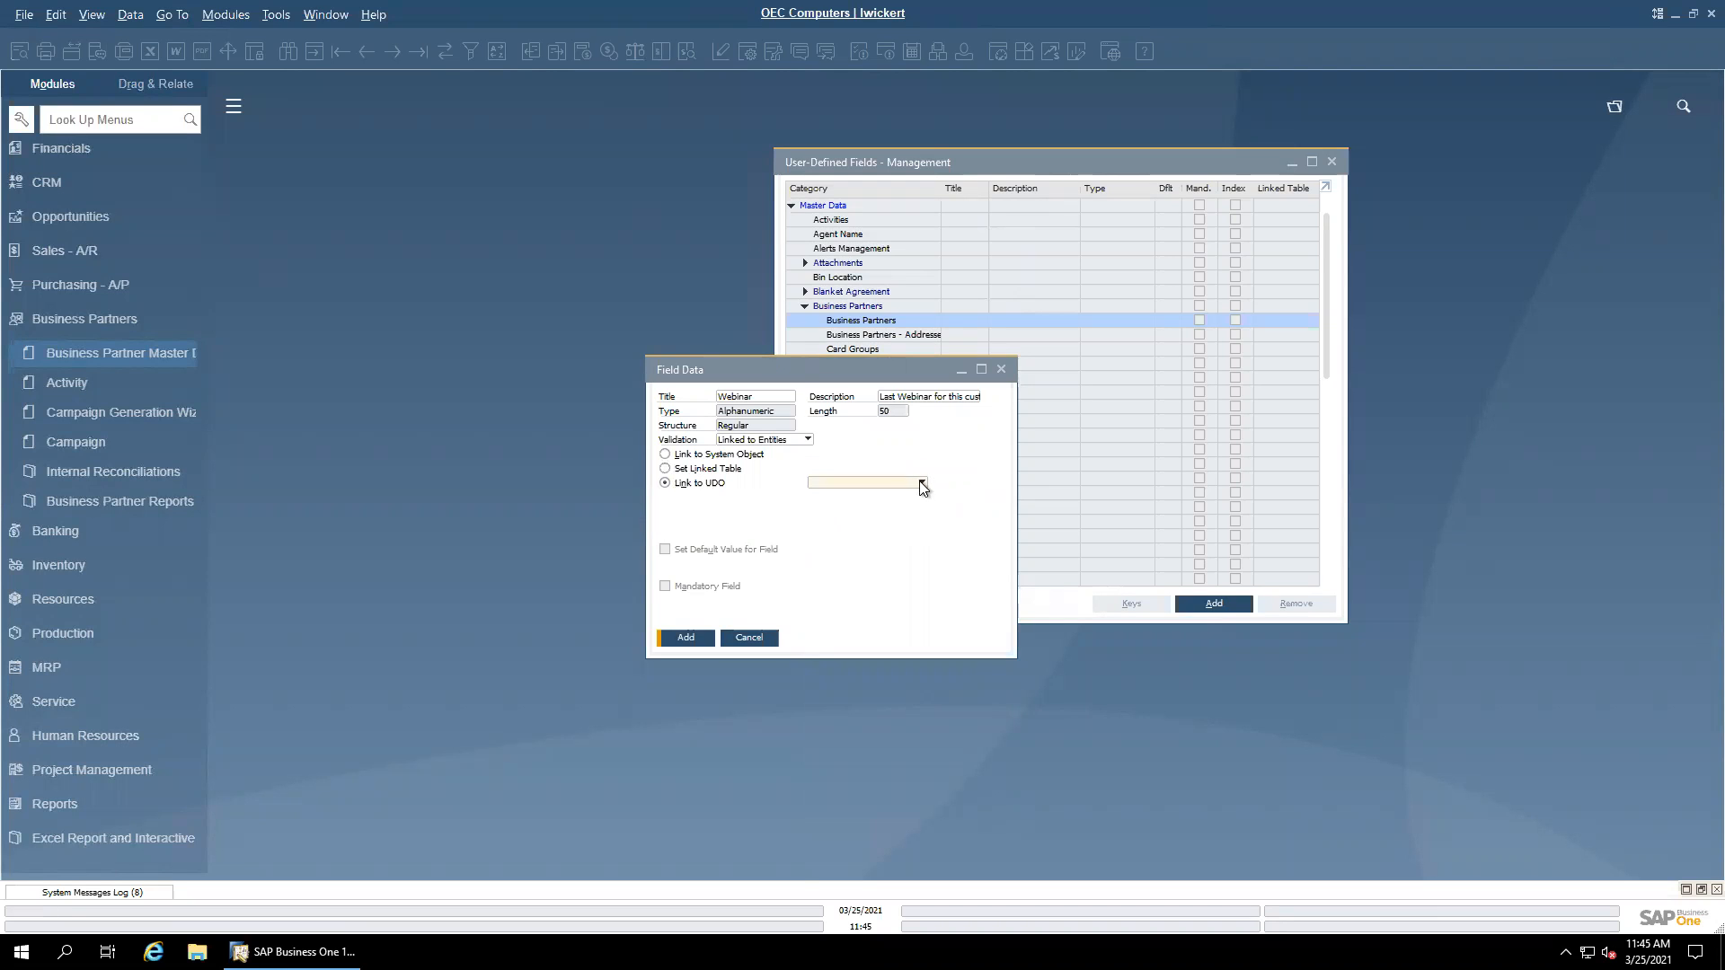
{"action": "left_click", "coordinate": [667, 456]}
Step: Switch the field's validation to Valid Values and add the value N with the description "No"
{"action": "left_click", "coordinate": [732, 444]}
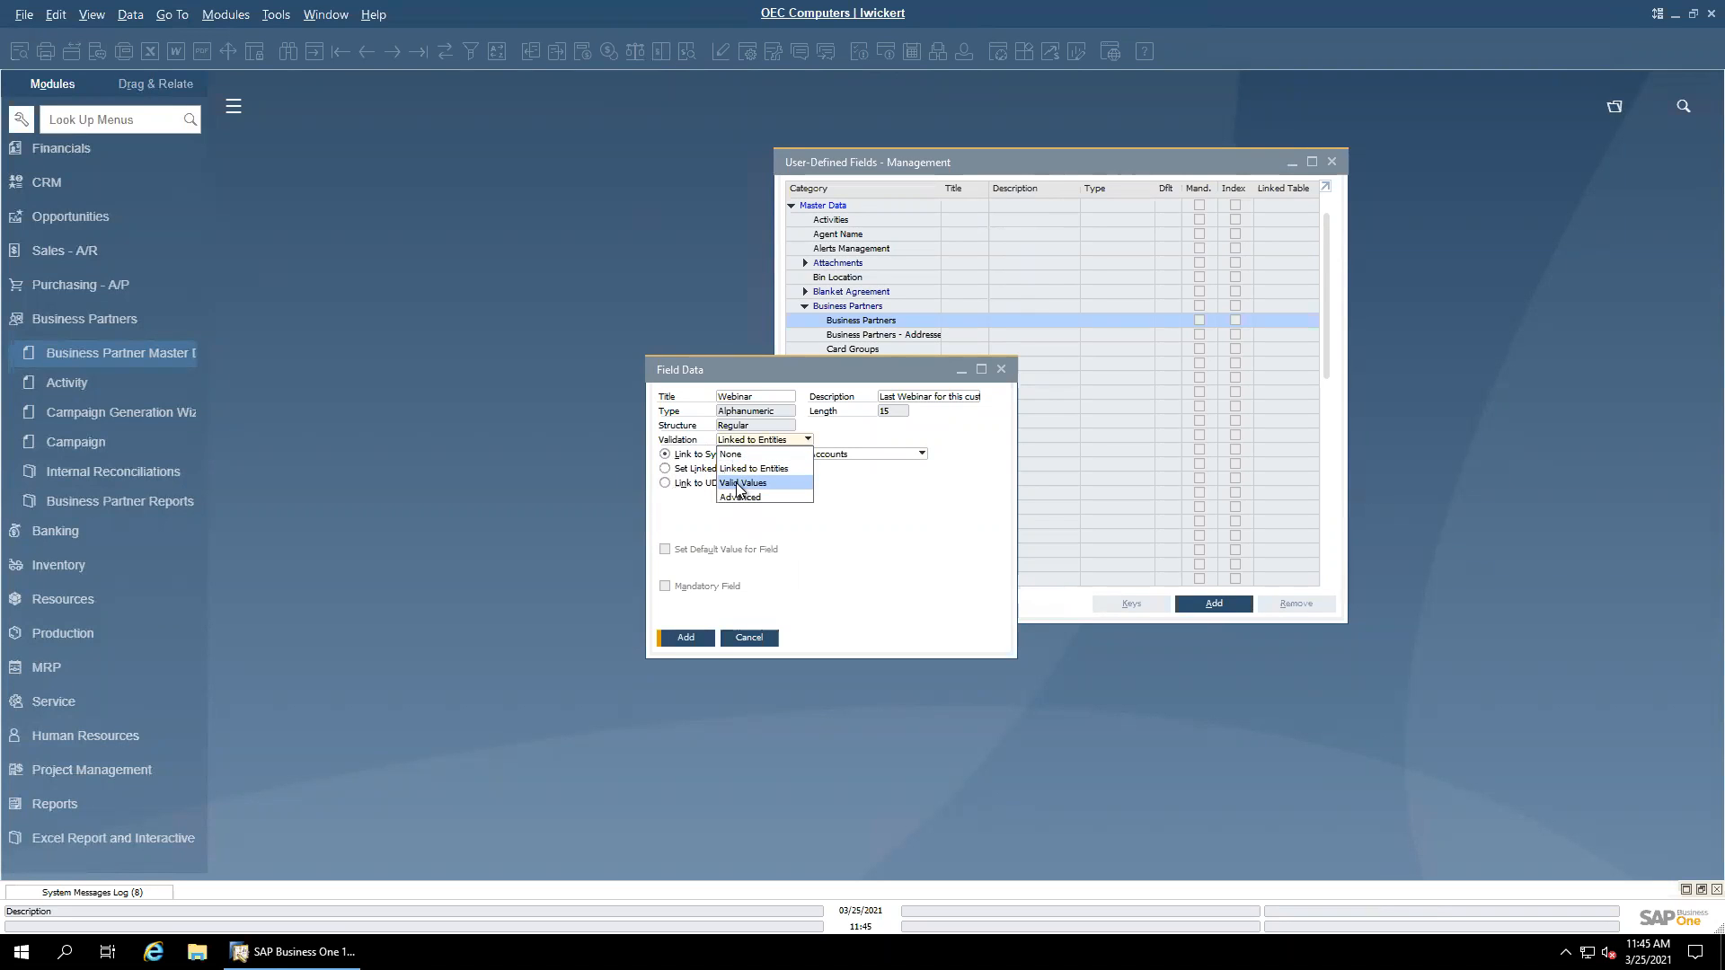
{"action": "left_click", "coordinate": [736, 483]}
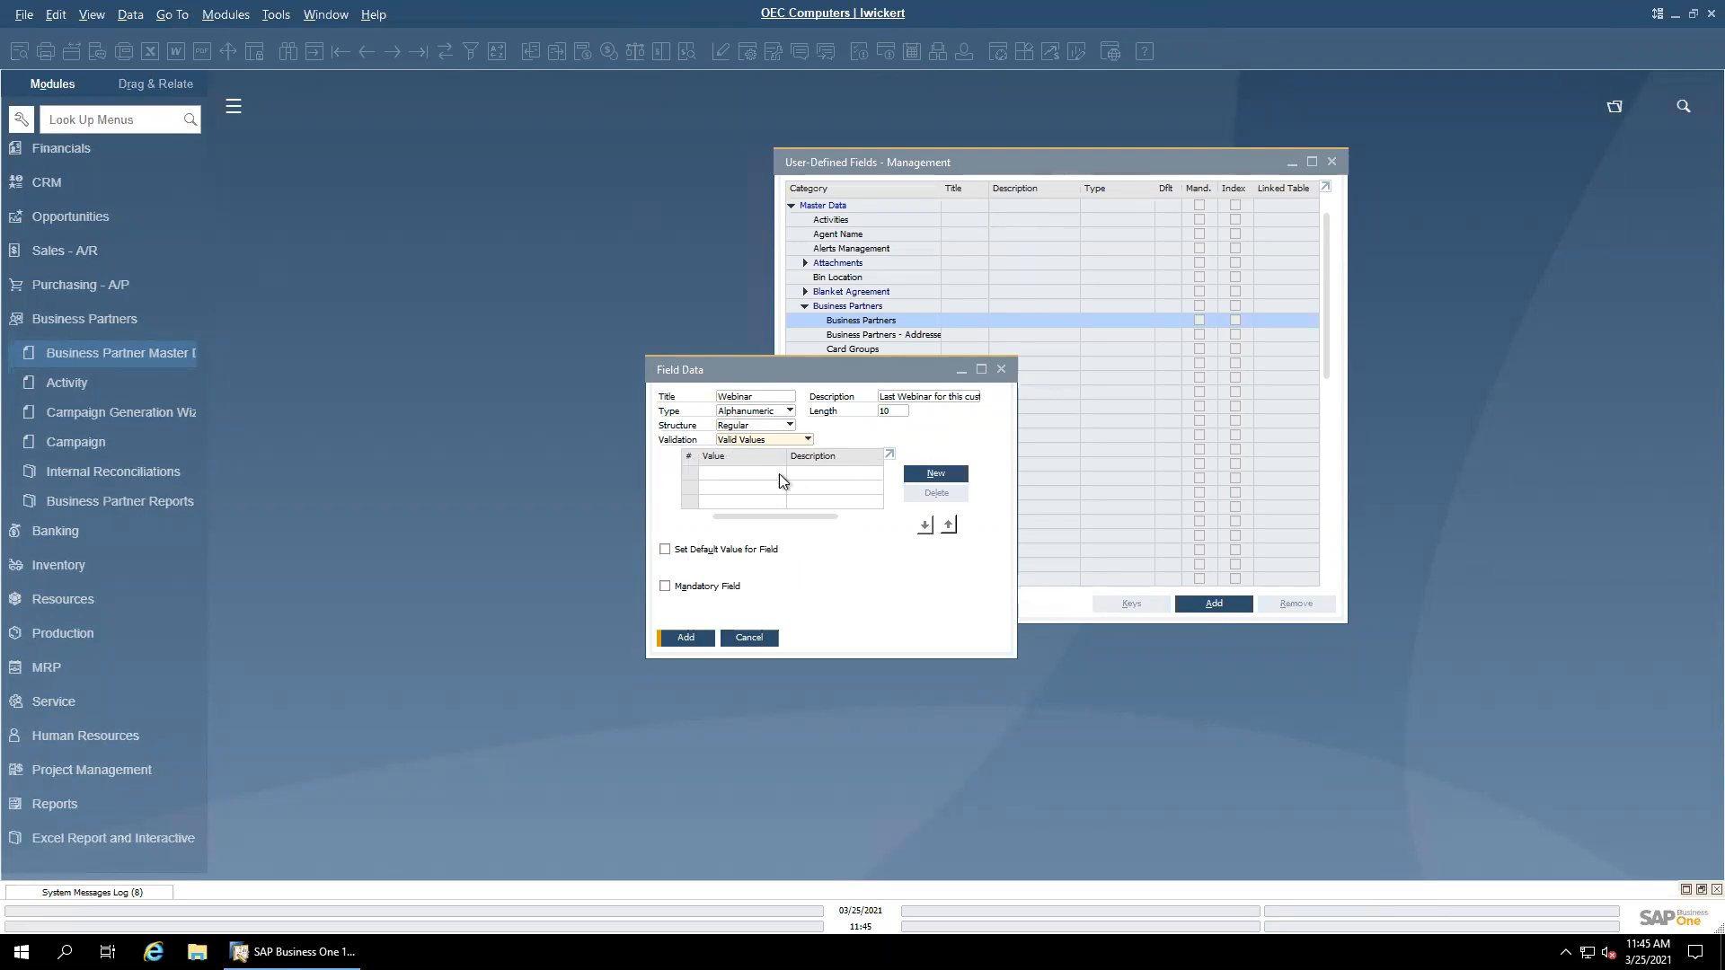
{"action": "left_click", "coordinate": [932, 476]}
{"action": "type", "text": "N"}
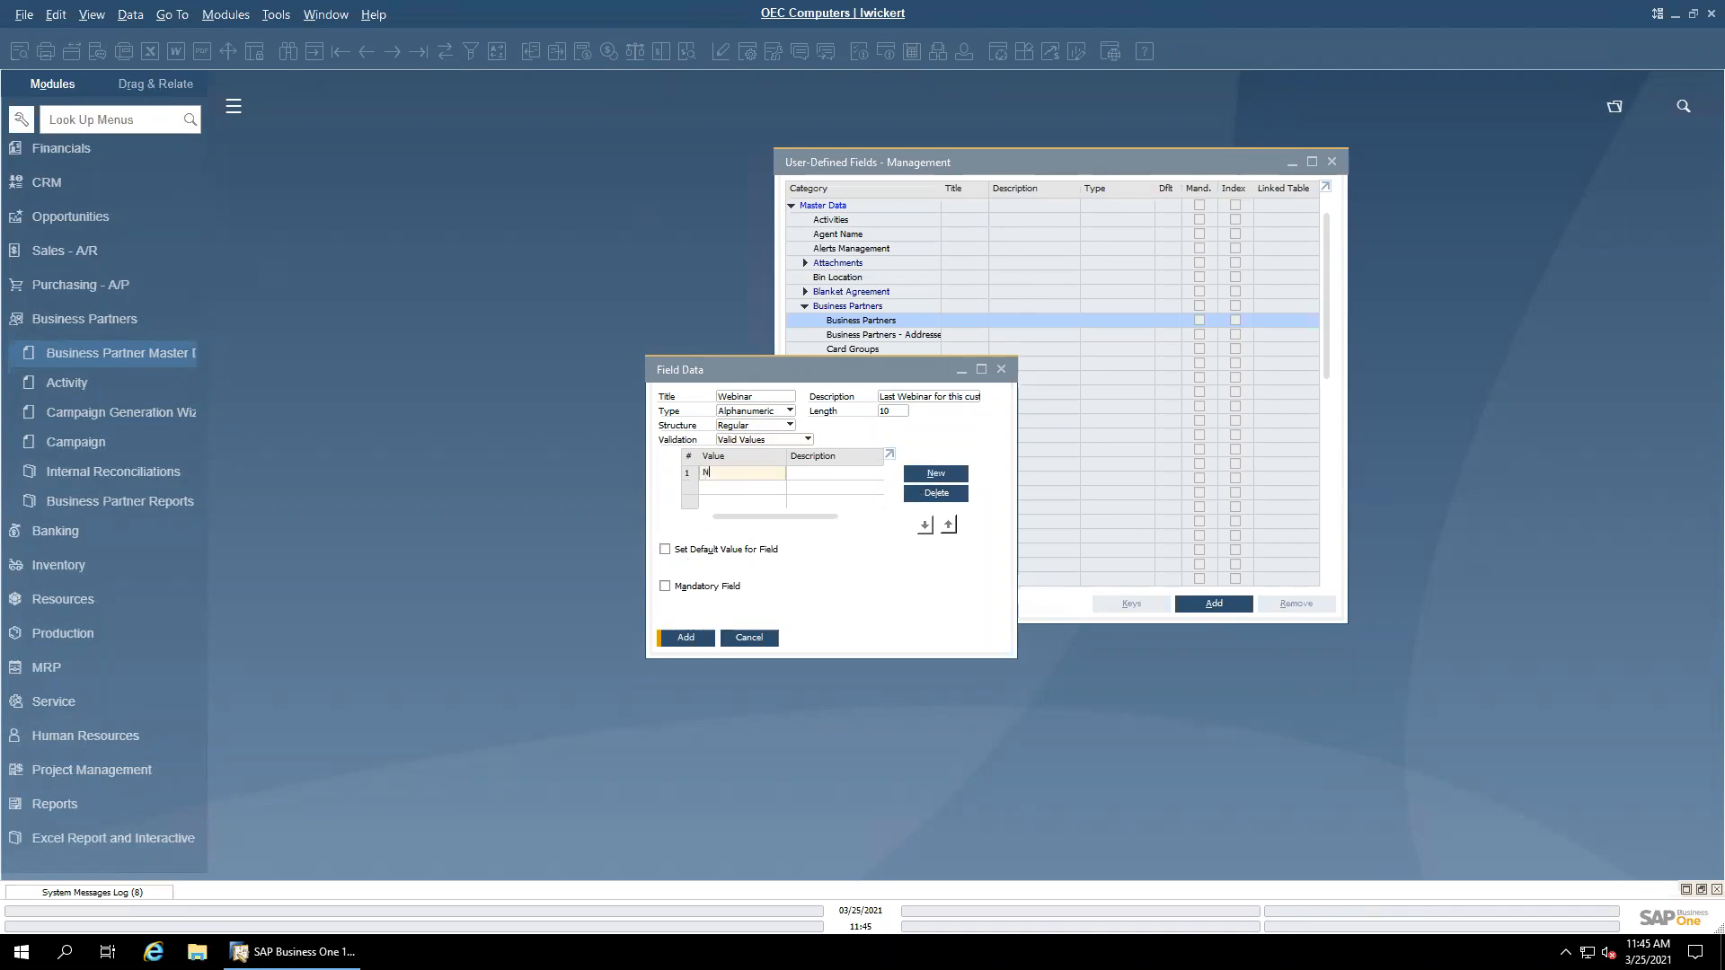
{"action": "key", "text": "Tab"}
{"action": "type", "text": "No"}
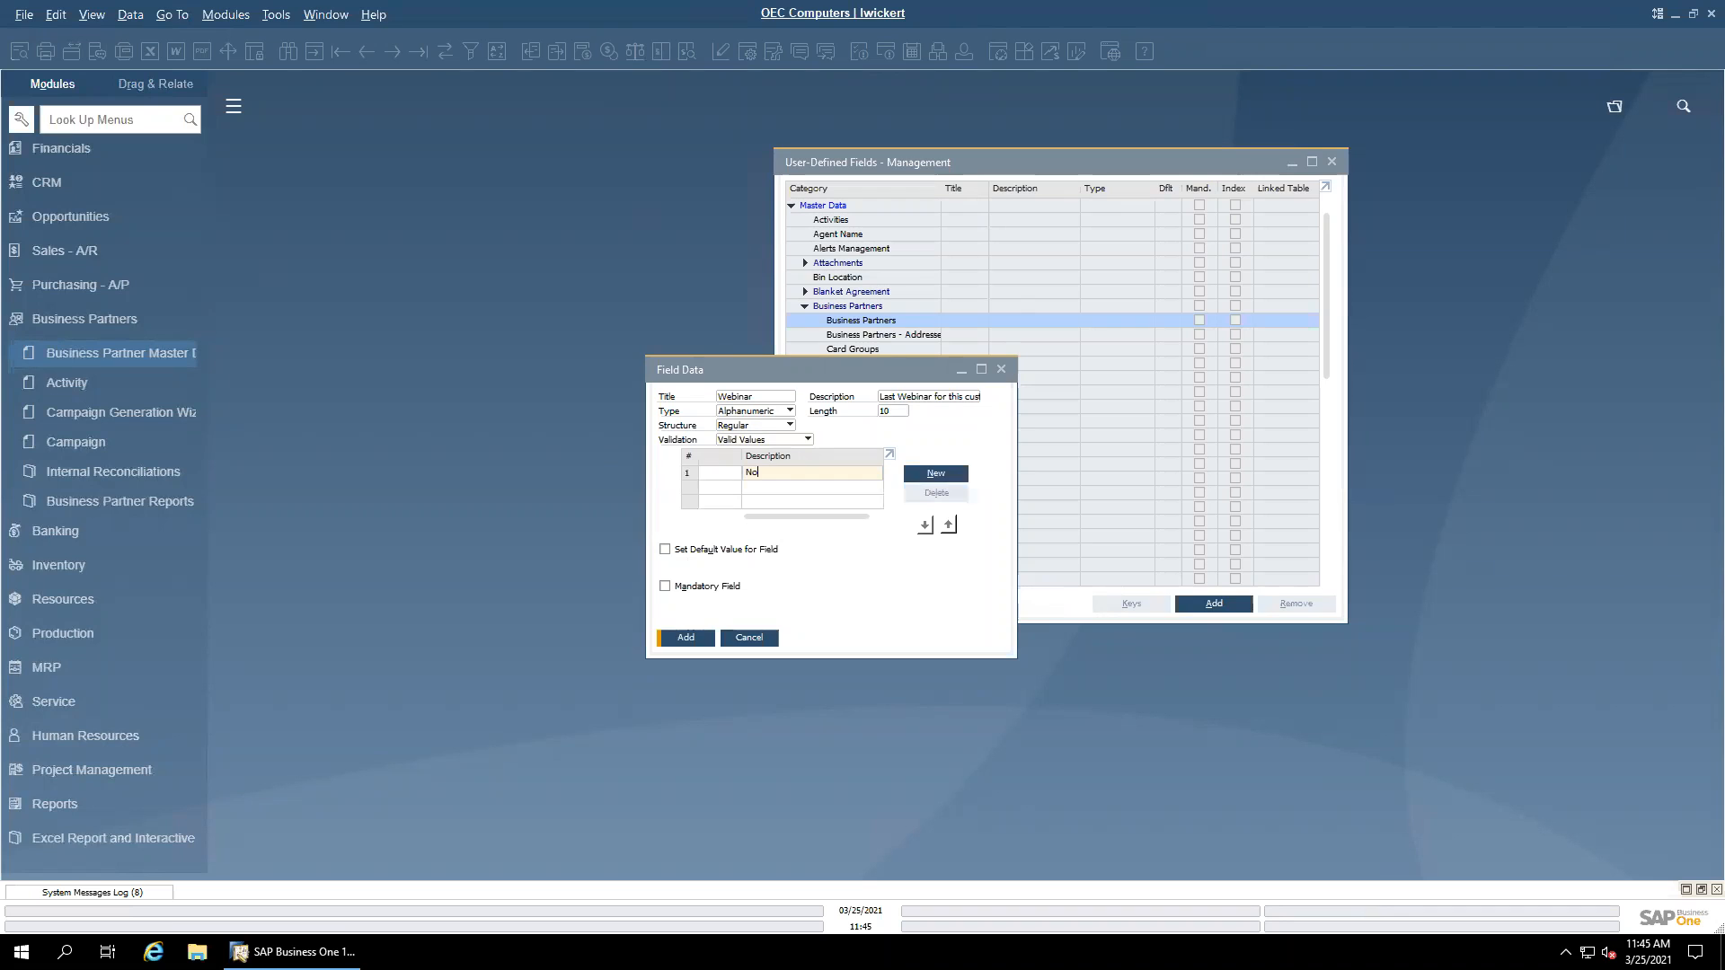
Step: Add a second valid value Y with the description "Yes" and enable N as the field's default value
{"action": "left_click", "coordinate": [914, 473]}
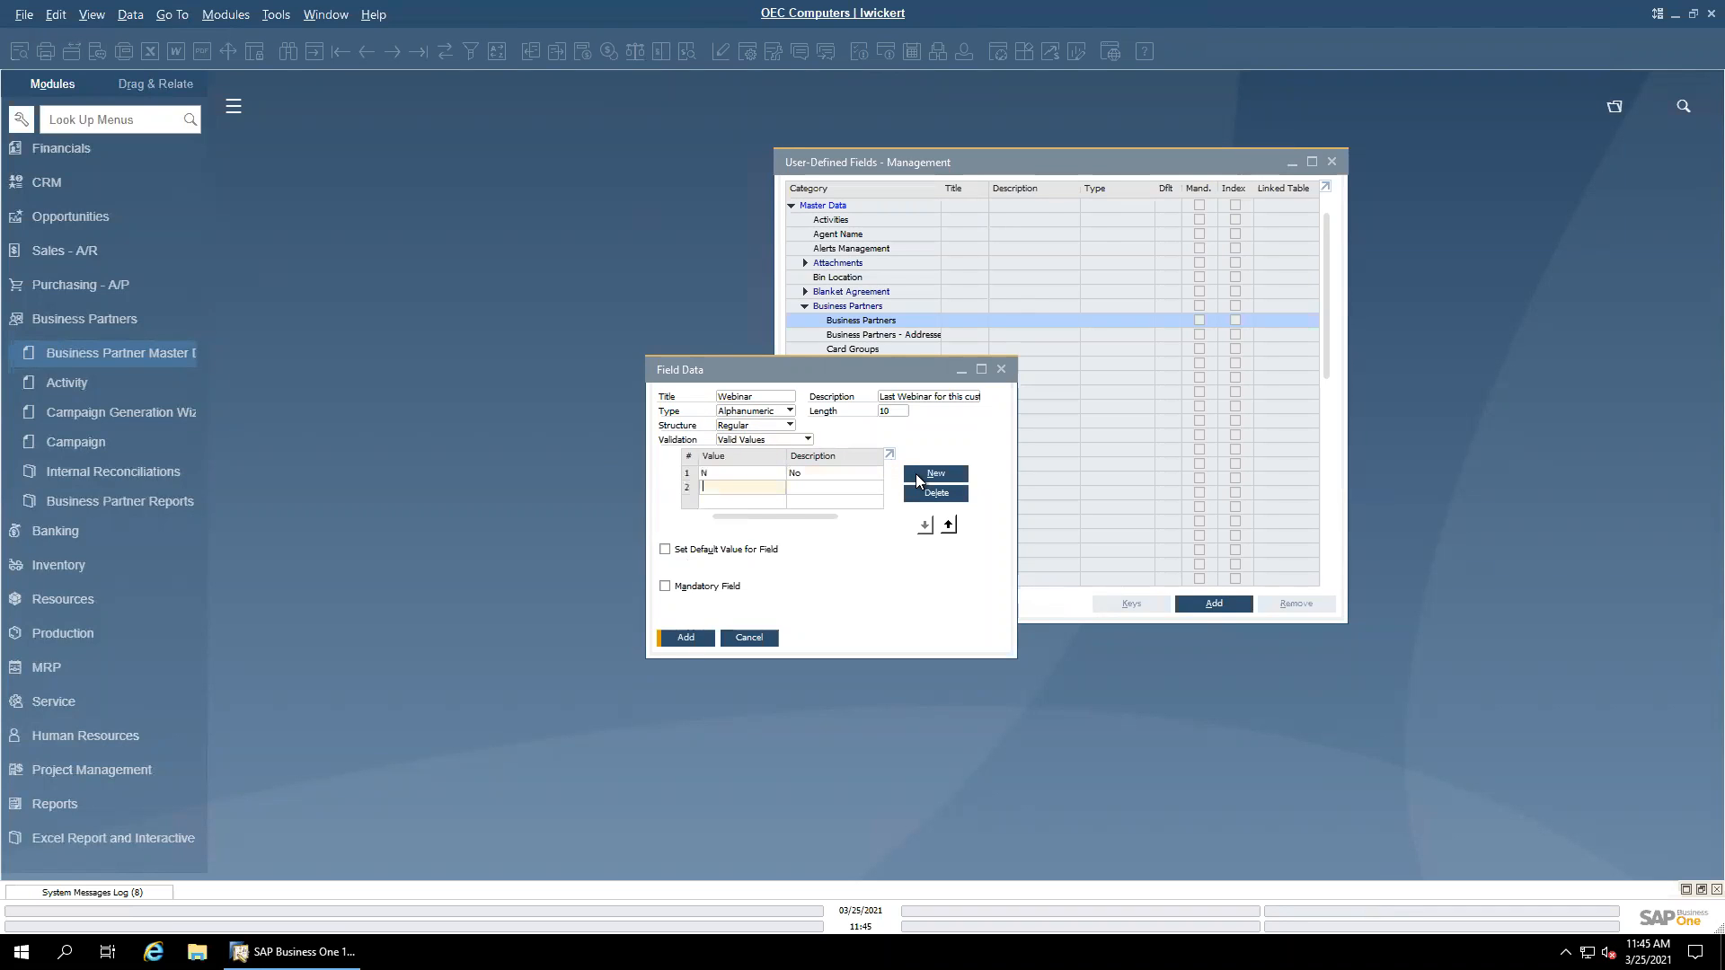
{"action": "type", "text": "Y"}
{"action": "key", "text": "Tab"}
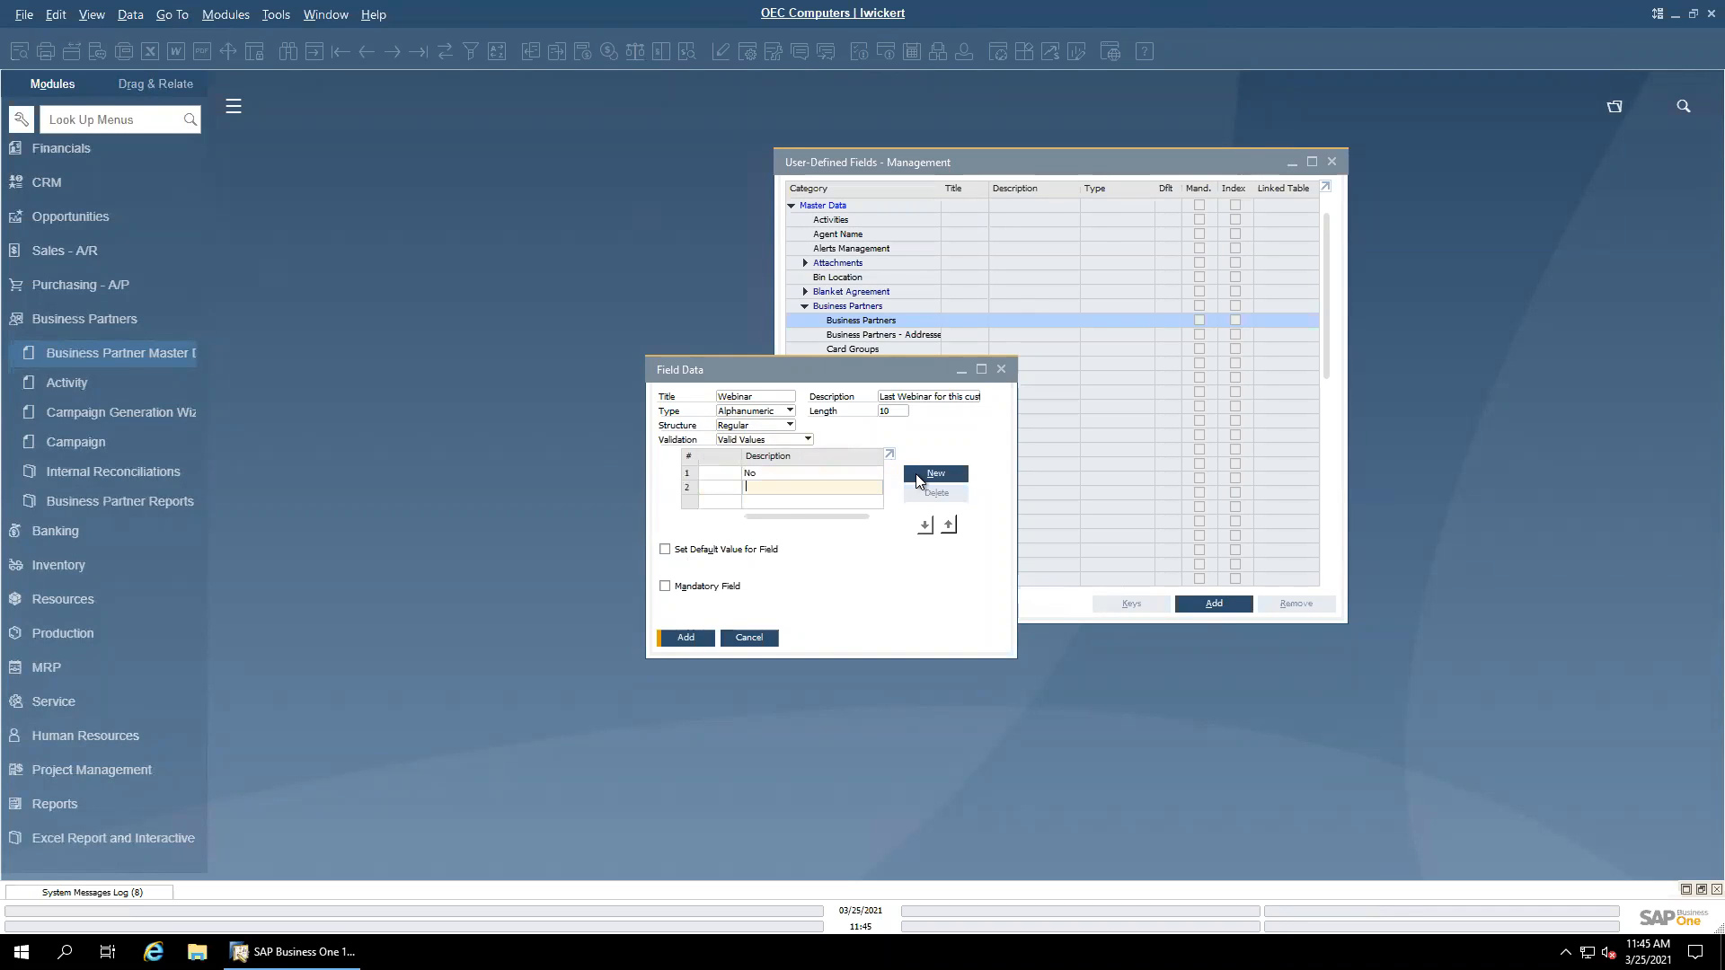
{"action": "type", "text": "Yes"}
{"action": "left_click_drag", "start_coordinate": [779, 515], "coordinate": [683, 530]}
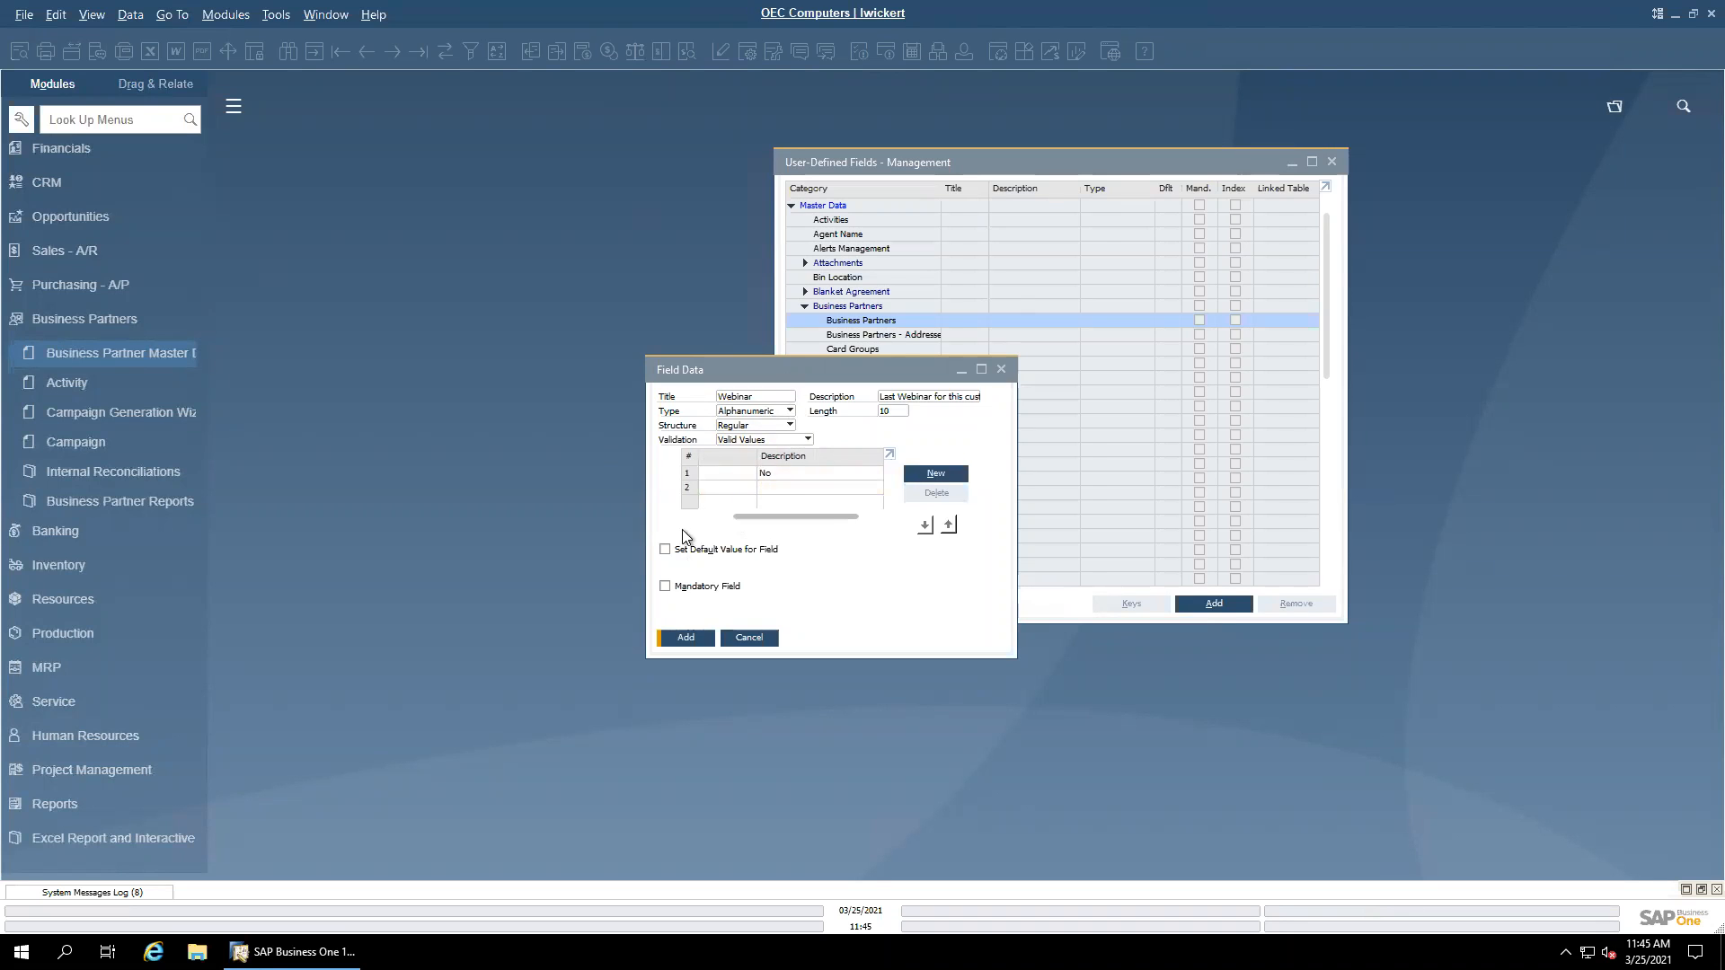
{"action": "left_click", "coordinate": [724, 488]}
{"action": "left_click", "coordinate": [814, 482]}
{"action": "left_click_drag", "start_coordinate": [760, 517], "coordinate": [710, 515]}
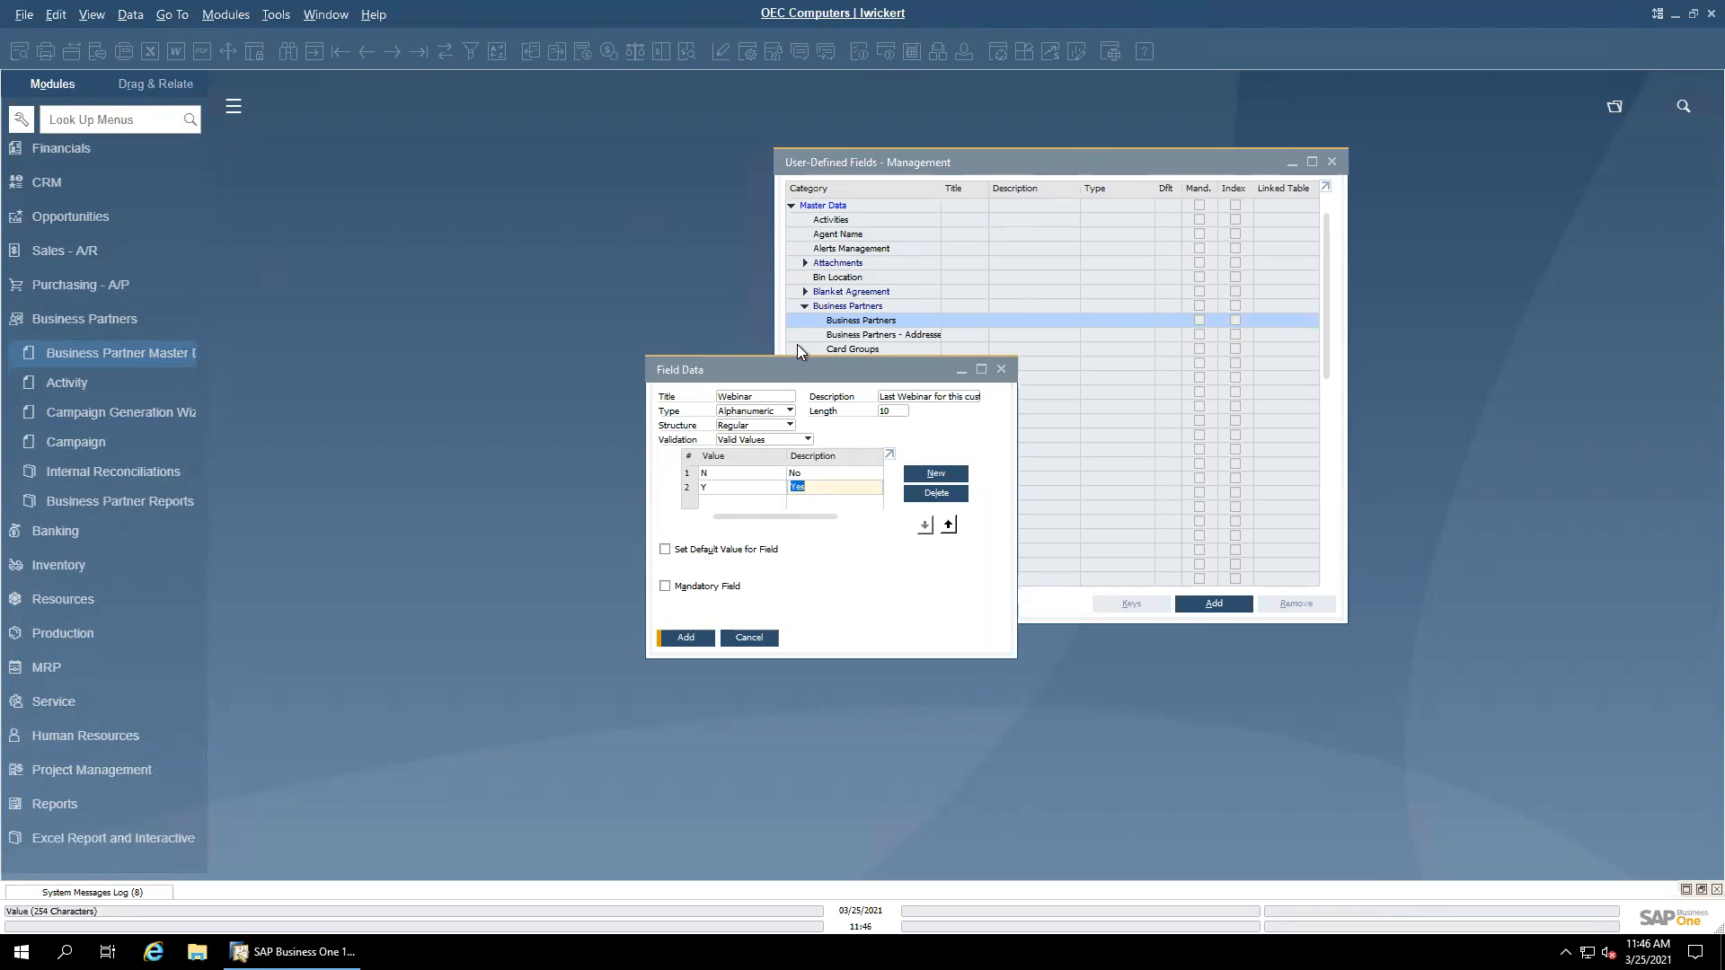
{"action": "left_click_drag", "start_coordinate": [801, 370], "coordinate": [778, 352]}
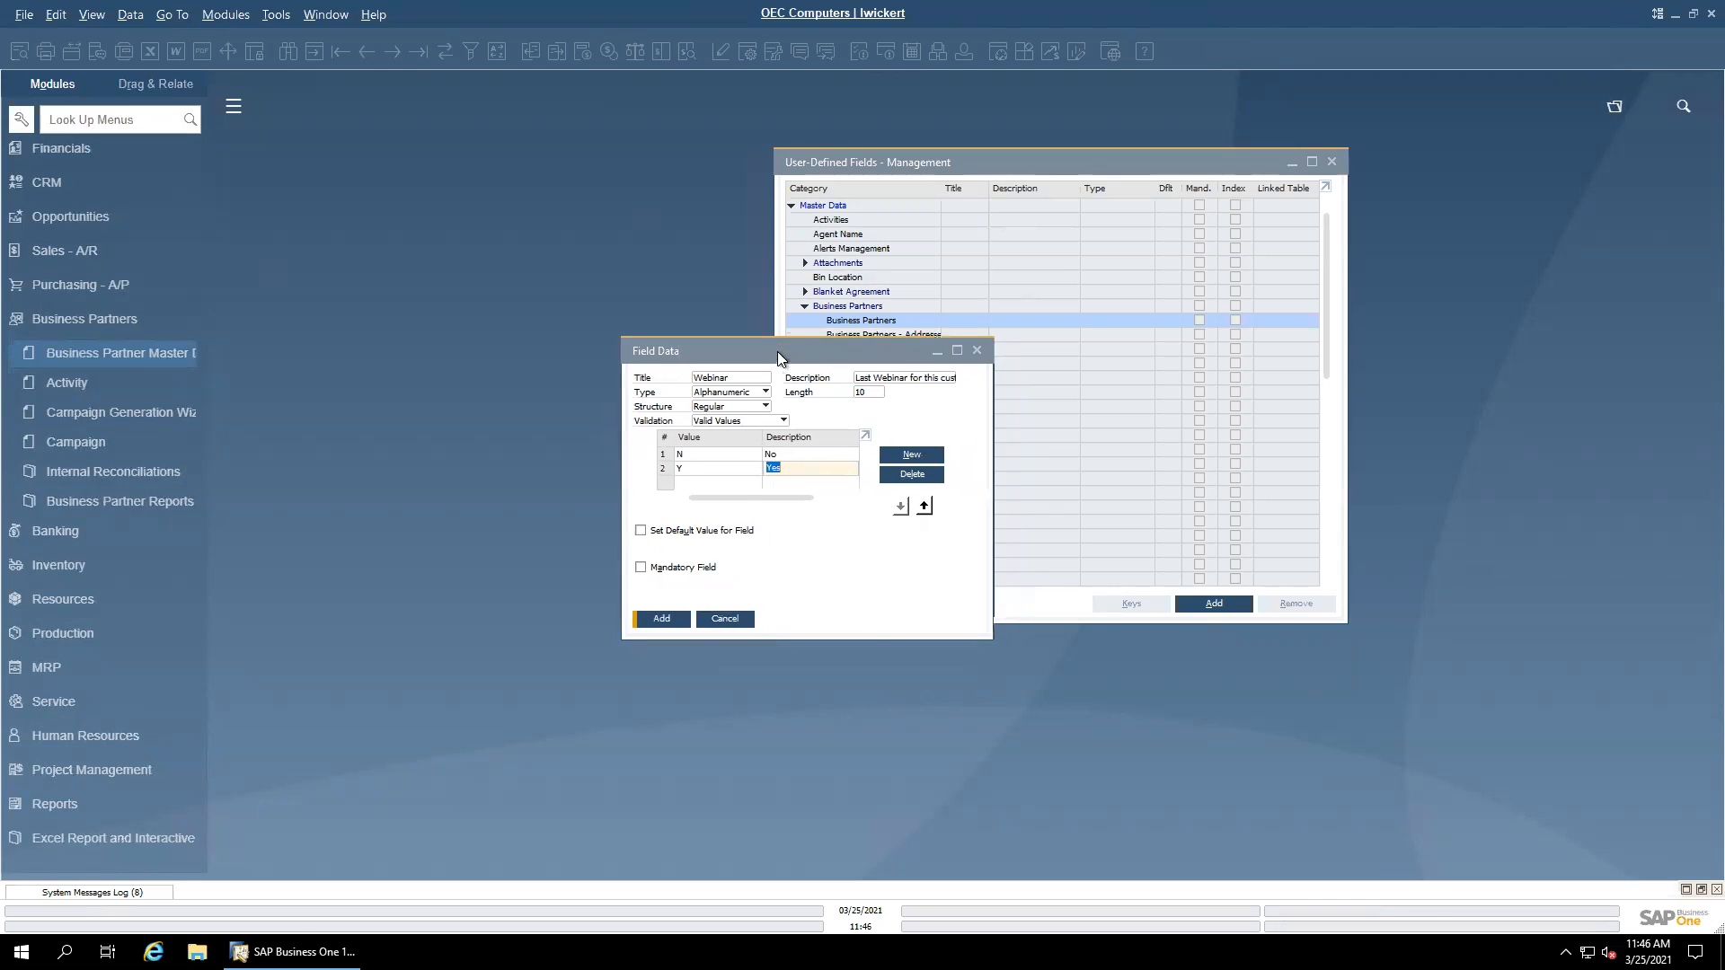
{"action": "left_click", "coordinate": [678, 530]}
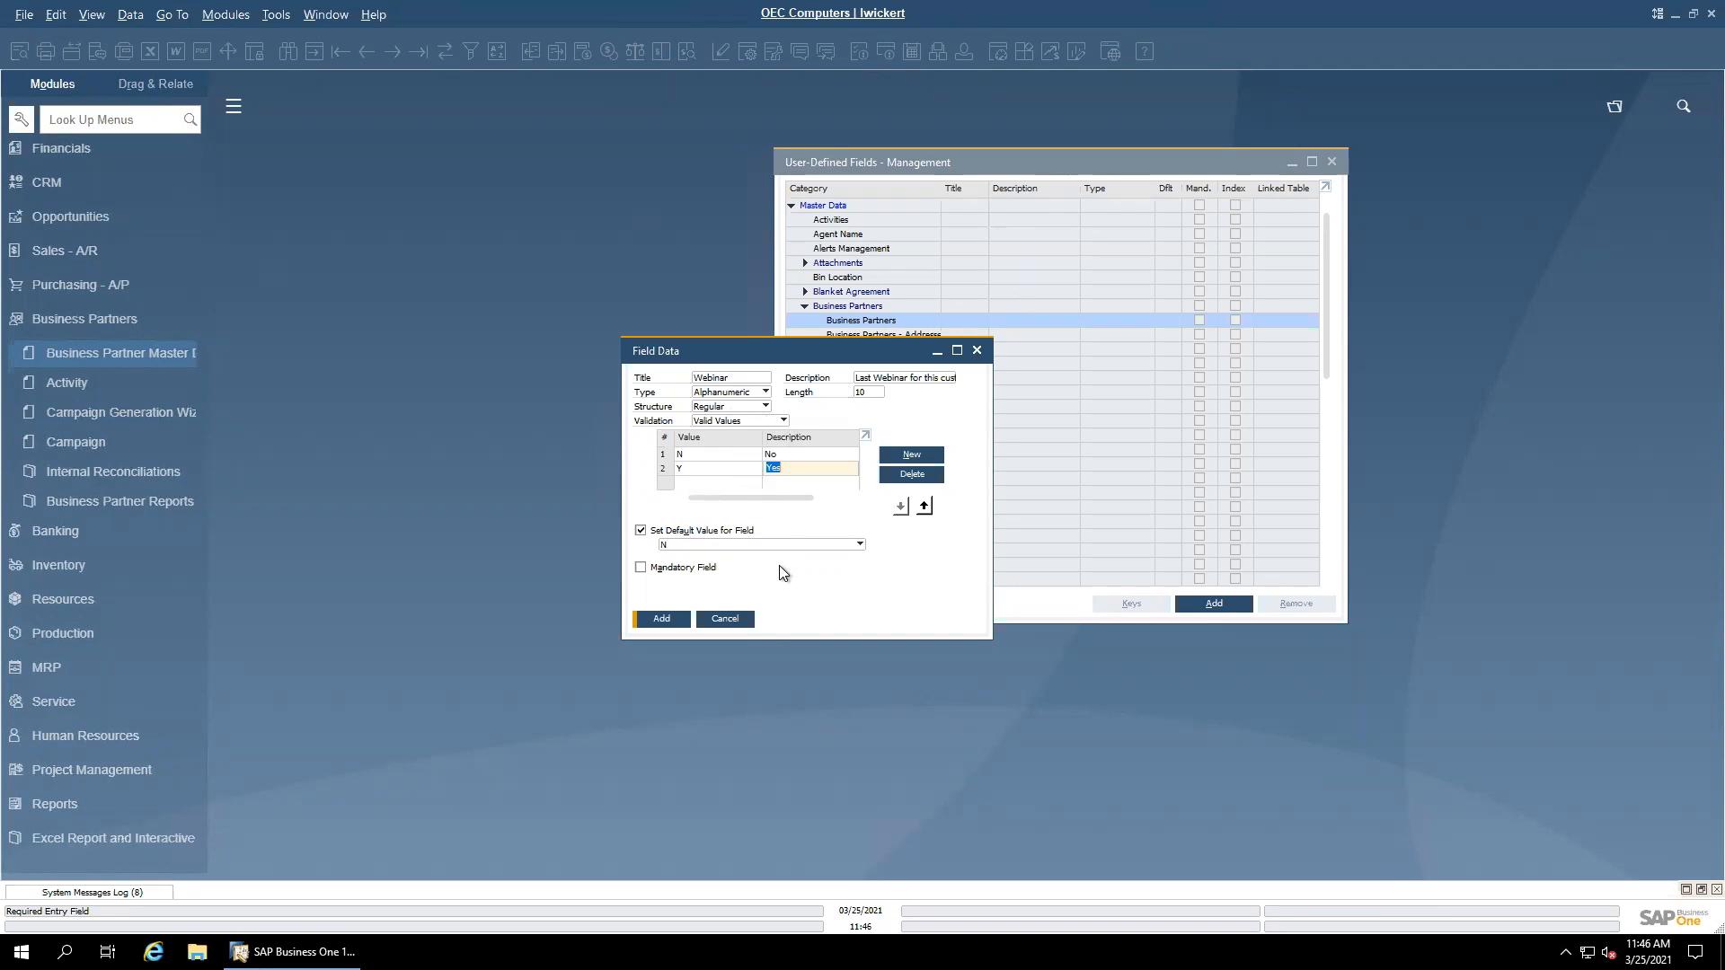
{"action": "left_click", "coordinate": [743, 424]}
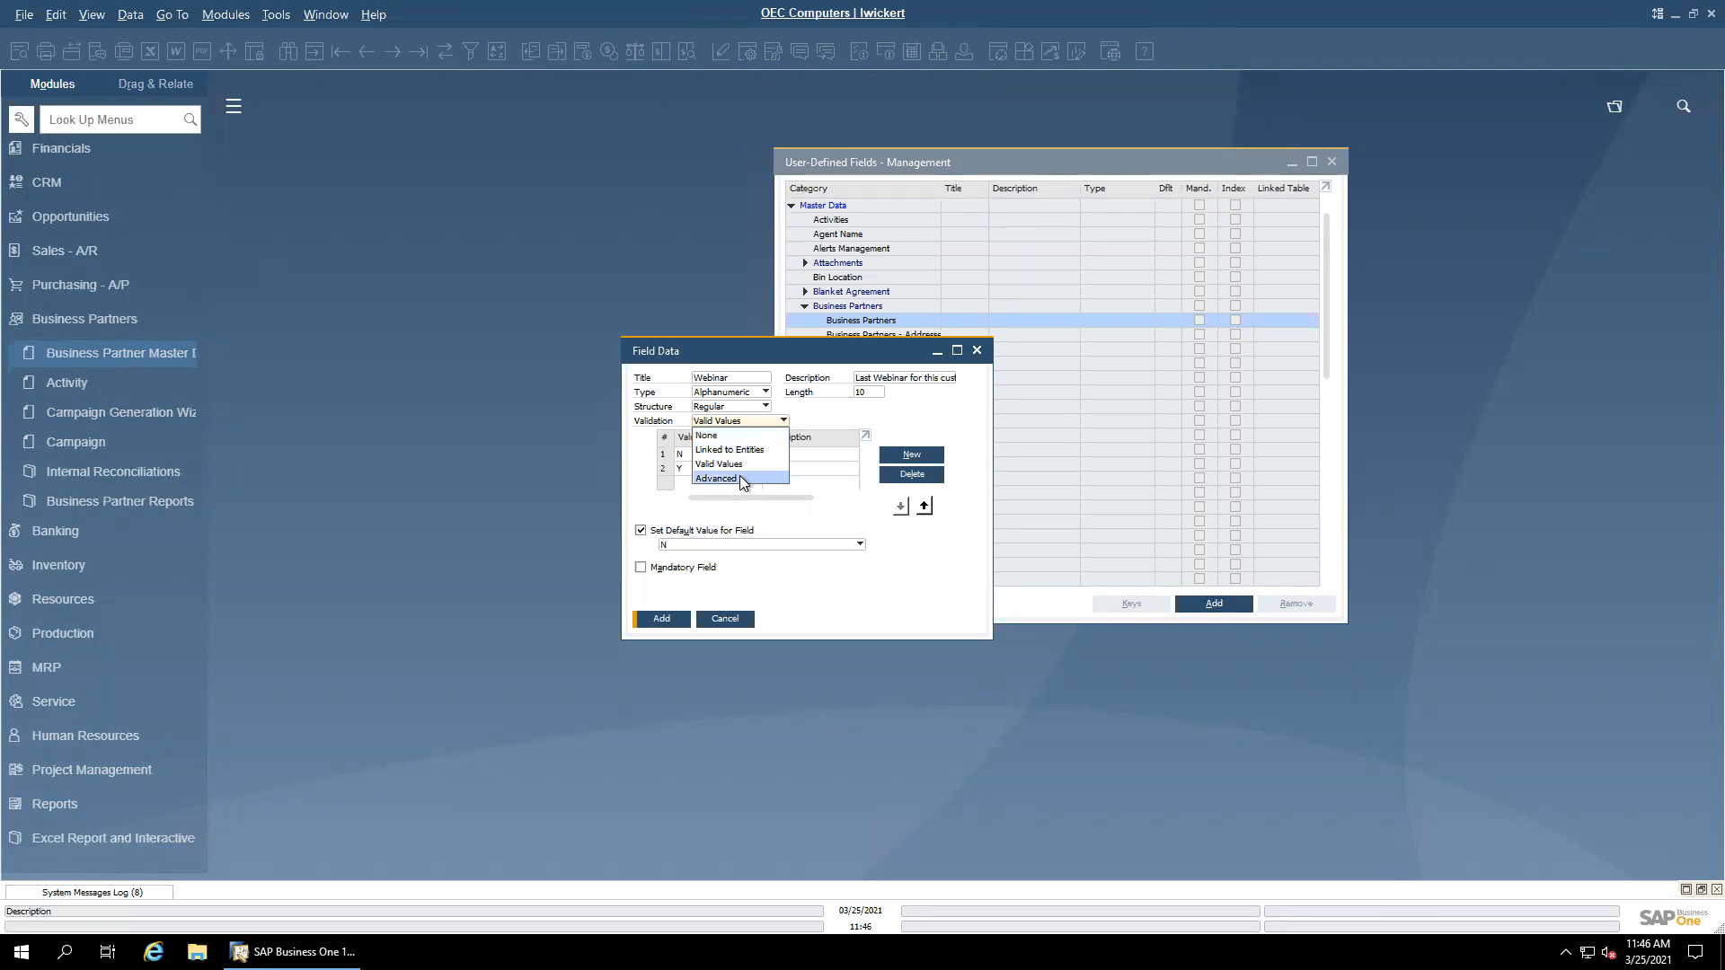
{"action": "left_click", "coordinate": [737, 476]}
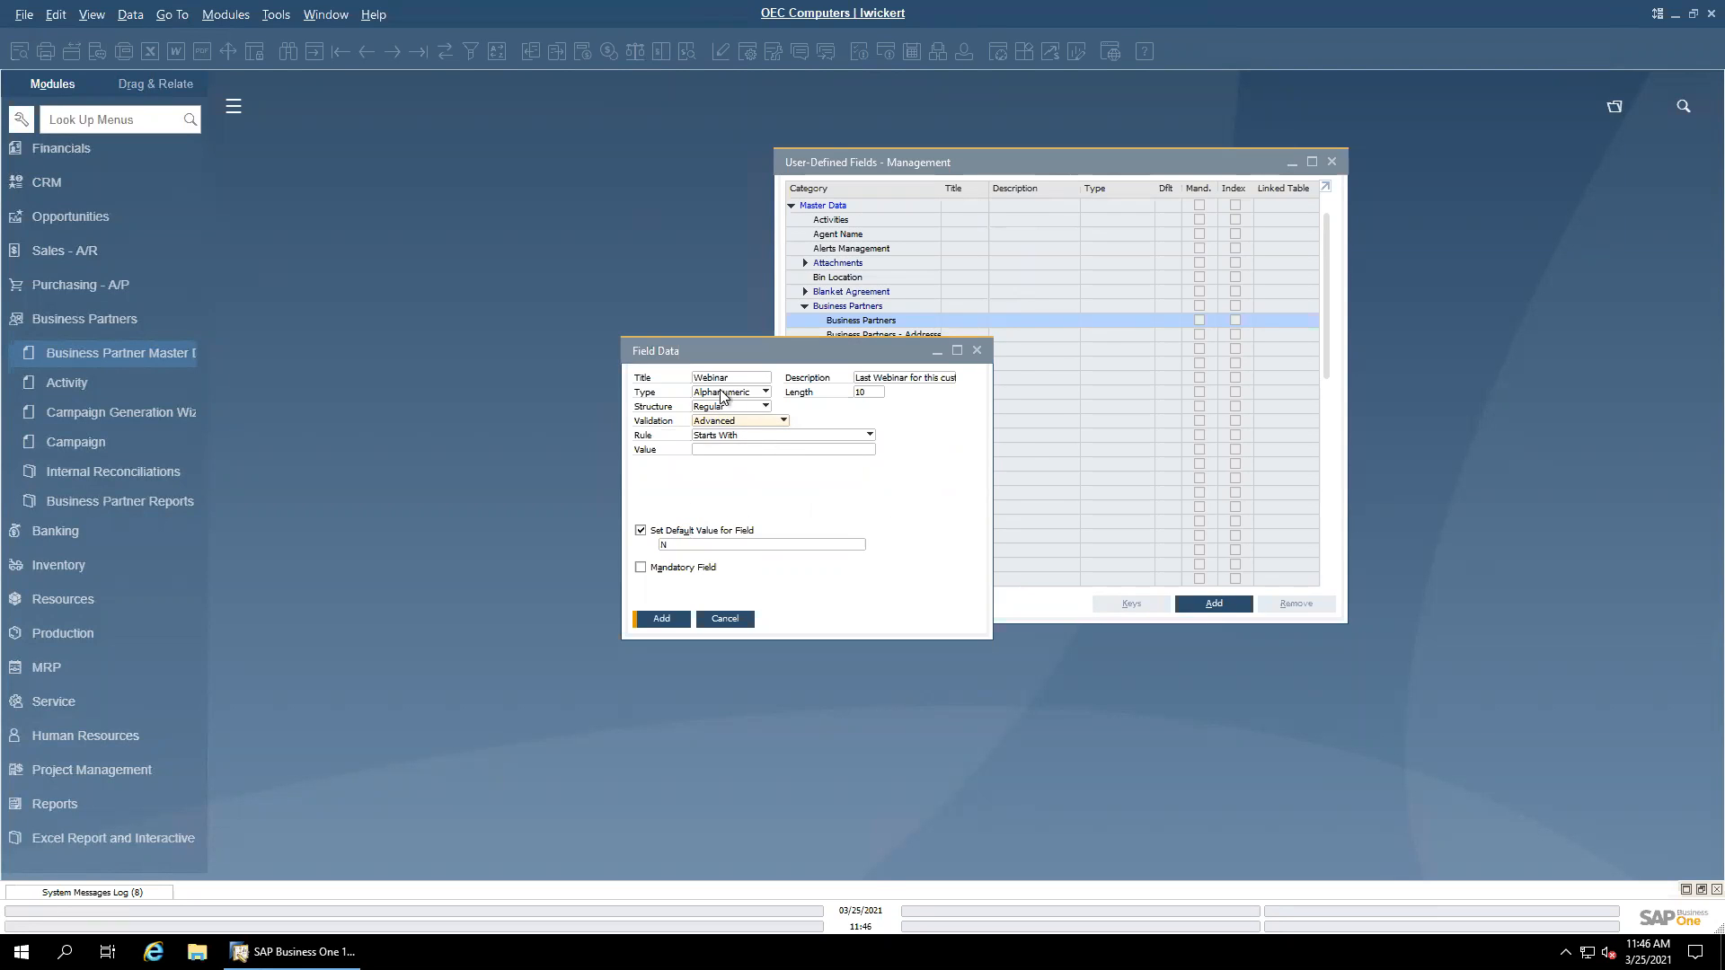
{"action": "left_click", "coordinate": [735, 438]}
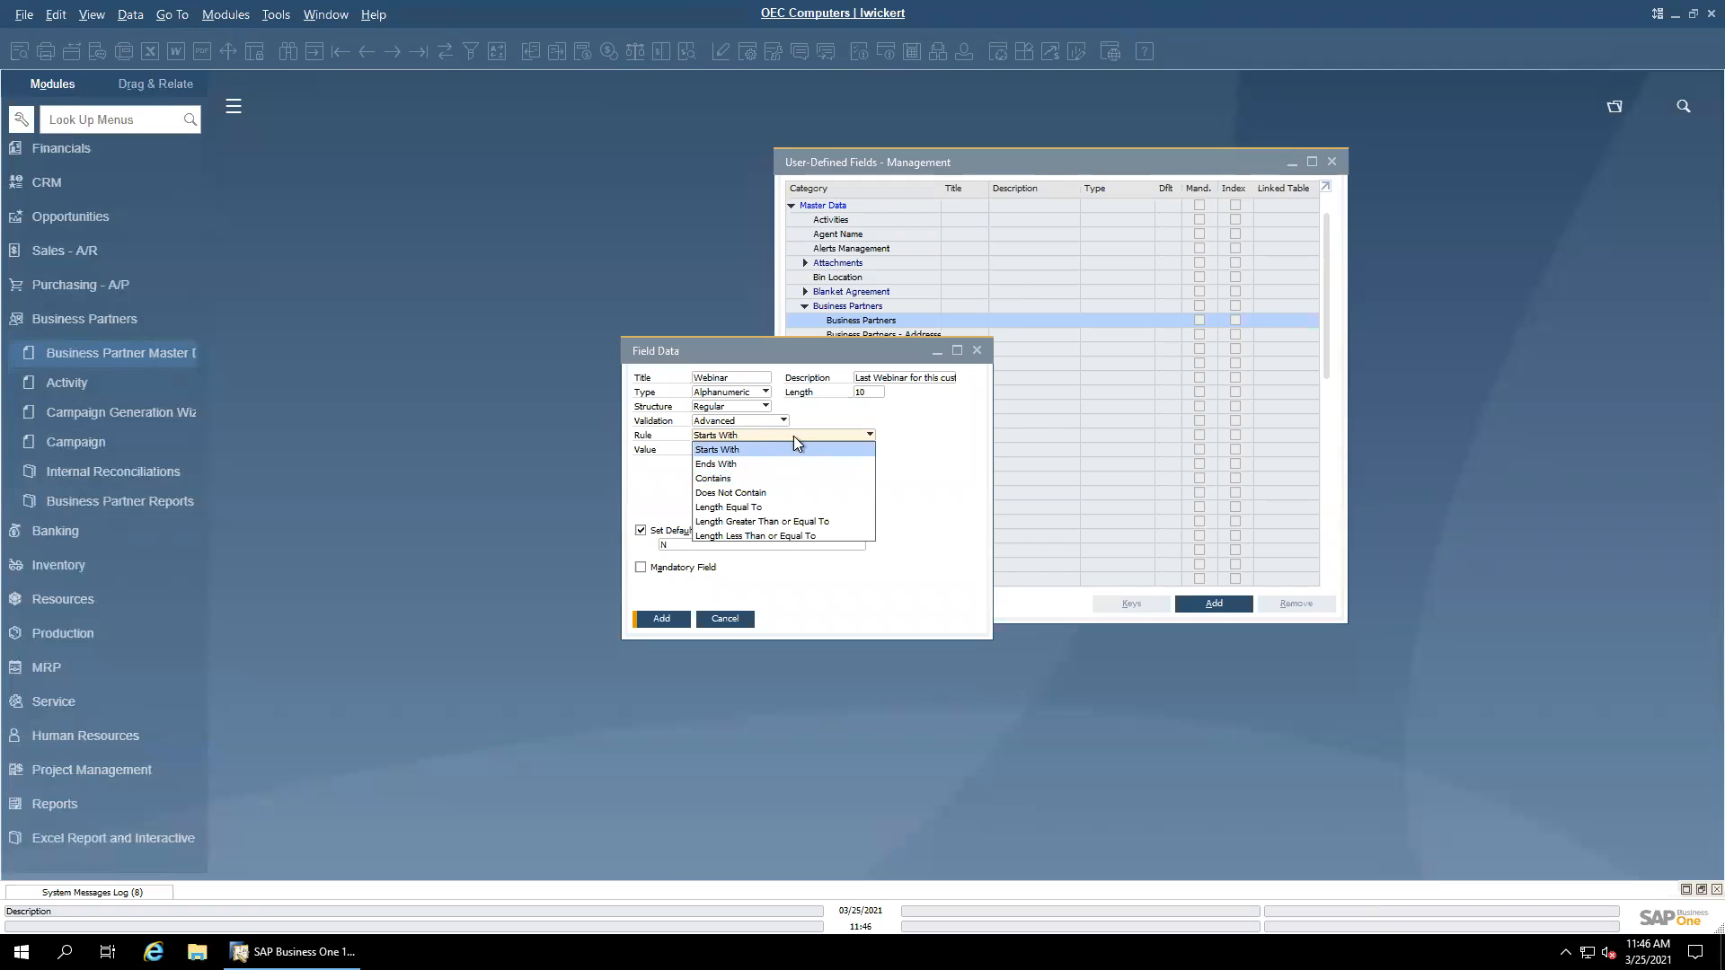
{"action": "left_click", "coordinate": [729, 451]}
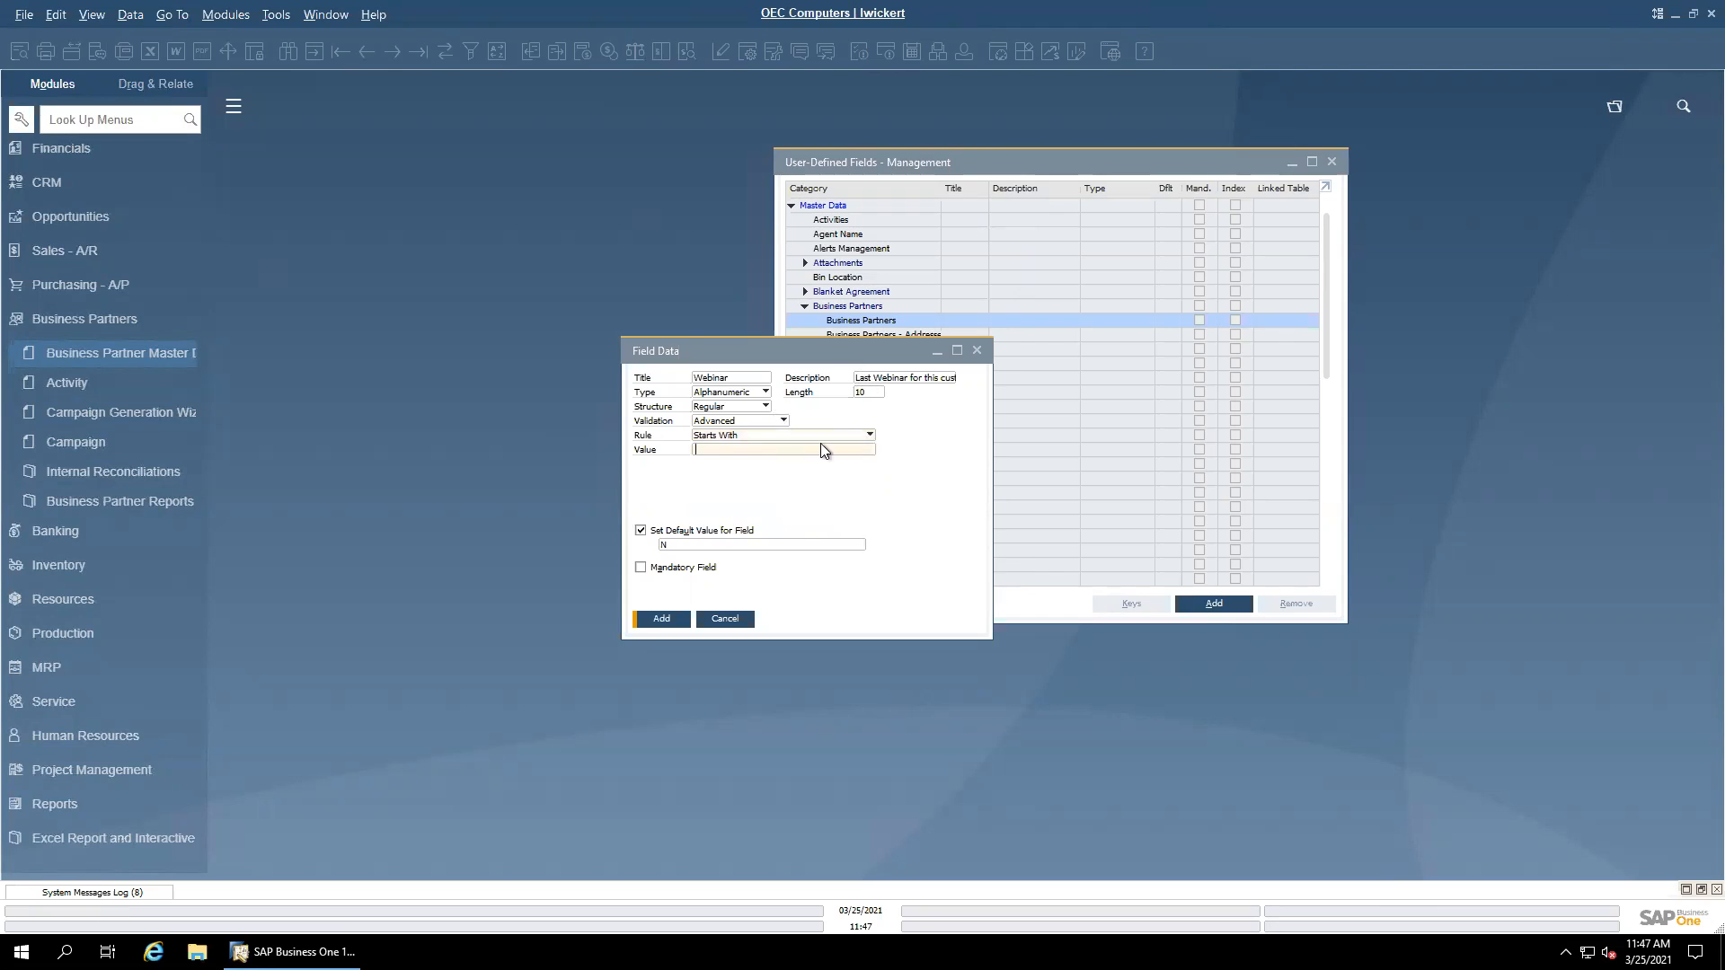
{"action": "left_click", "coordinate": [729, 407]}
{"action": "left_click", "coordinate": [694, 449]}
{"action": "type", "text": "http://"}
{"action": "left_click", "coordinate": [683, 536]}
Step: Review the advanced validation rules offered for the Alphanumeric type
{"action": "left_click", "coordinate": [745, 437]}
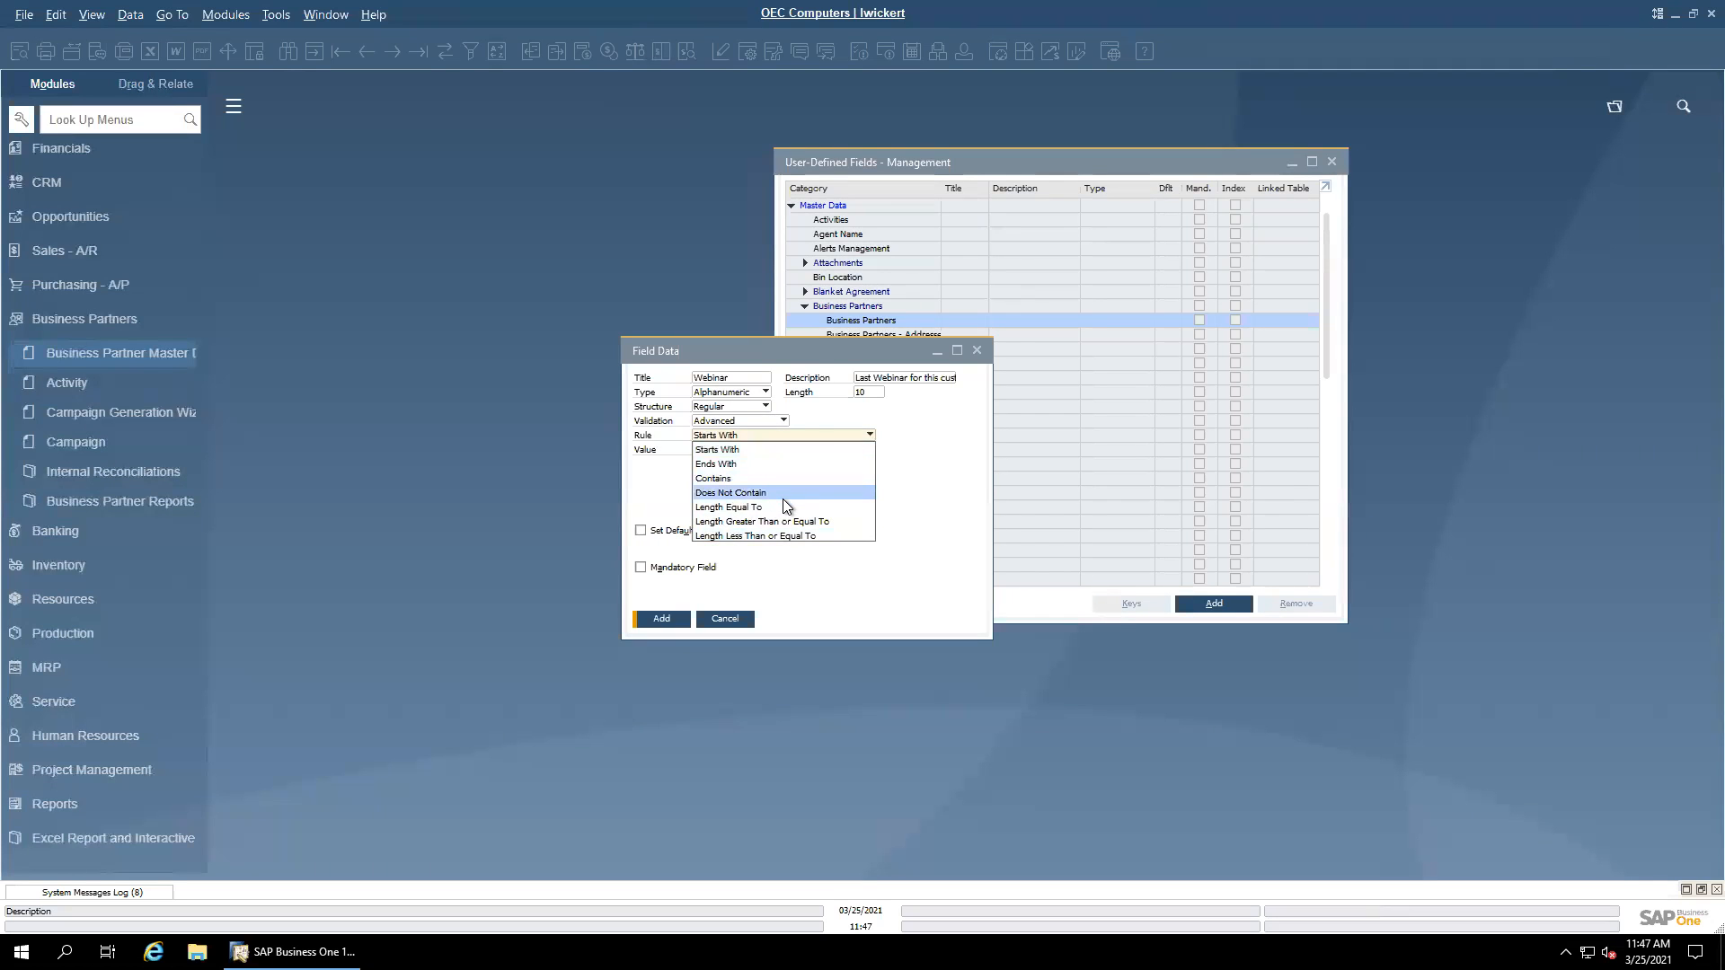
{"action": "left_click", "coordinate": [779, 434]}
{"action": "left_click", "coordinate": [779, 434]}
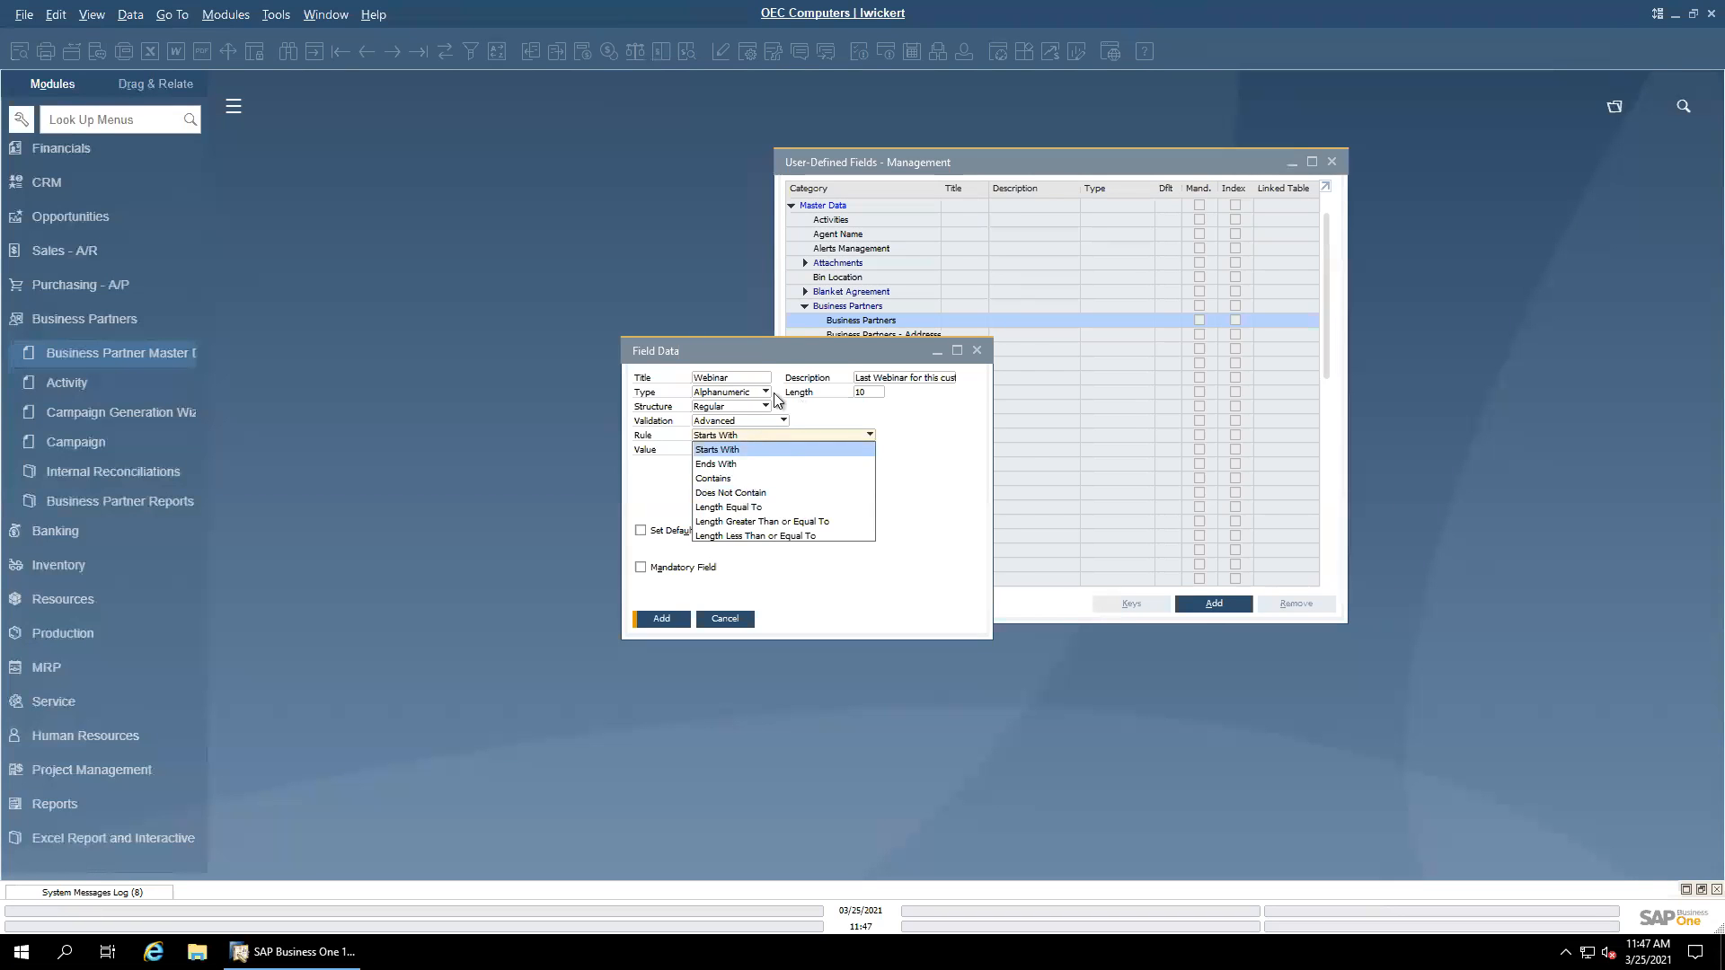
{"action": "left_click", "coordinate": [774, 395]}
Step: Try the Numeric type, review its advanced validation rules with Equal To selected, and clear the rule's value
{"action": "left_click", "coordinate": [750, 392]}
{"action": "left_click", "coordinate": [742, 418]}
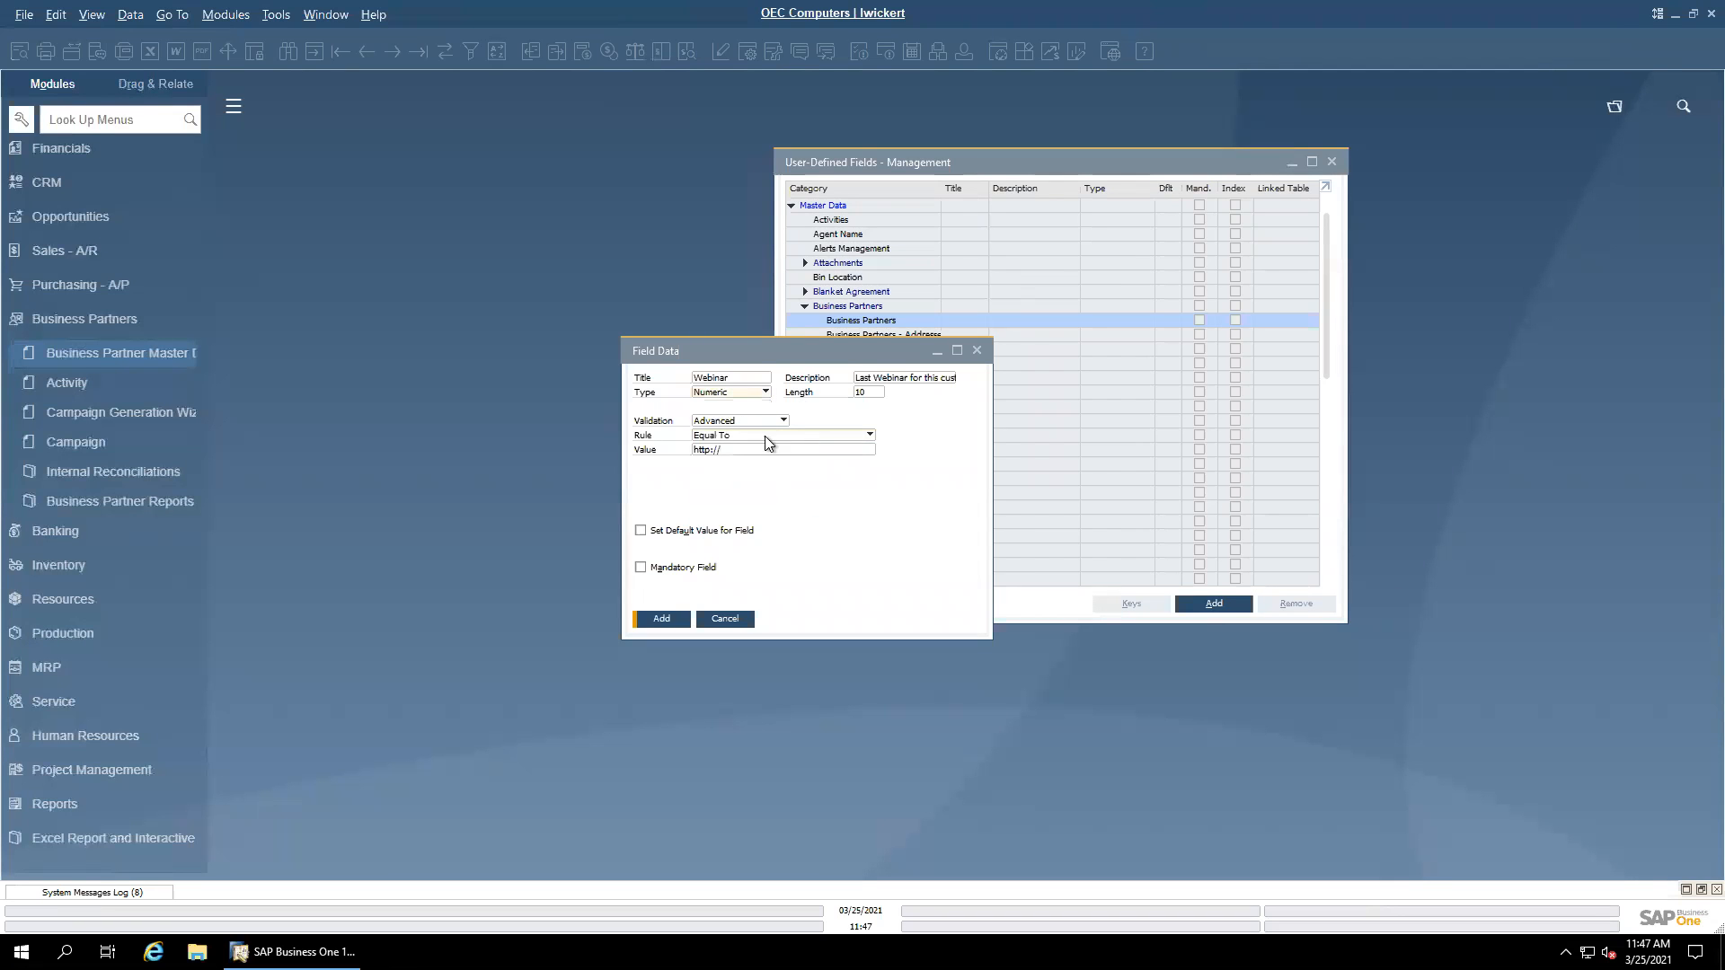
{"action": "left_click", "coordinate": [764, 434]}
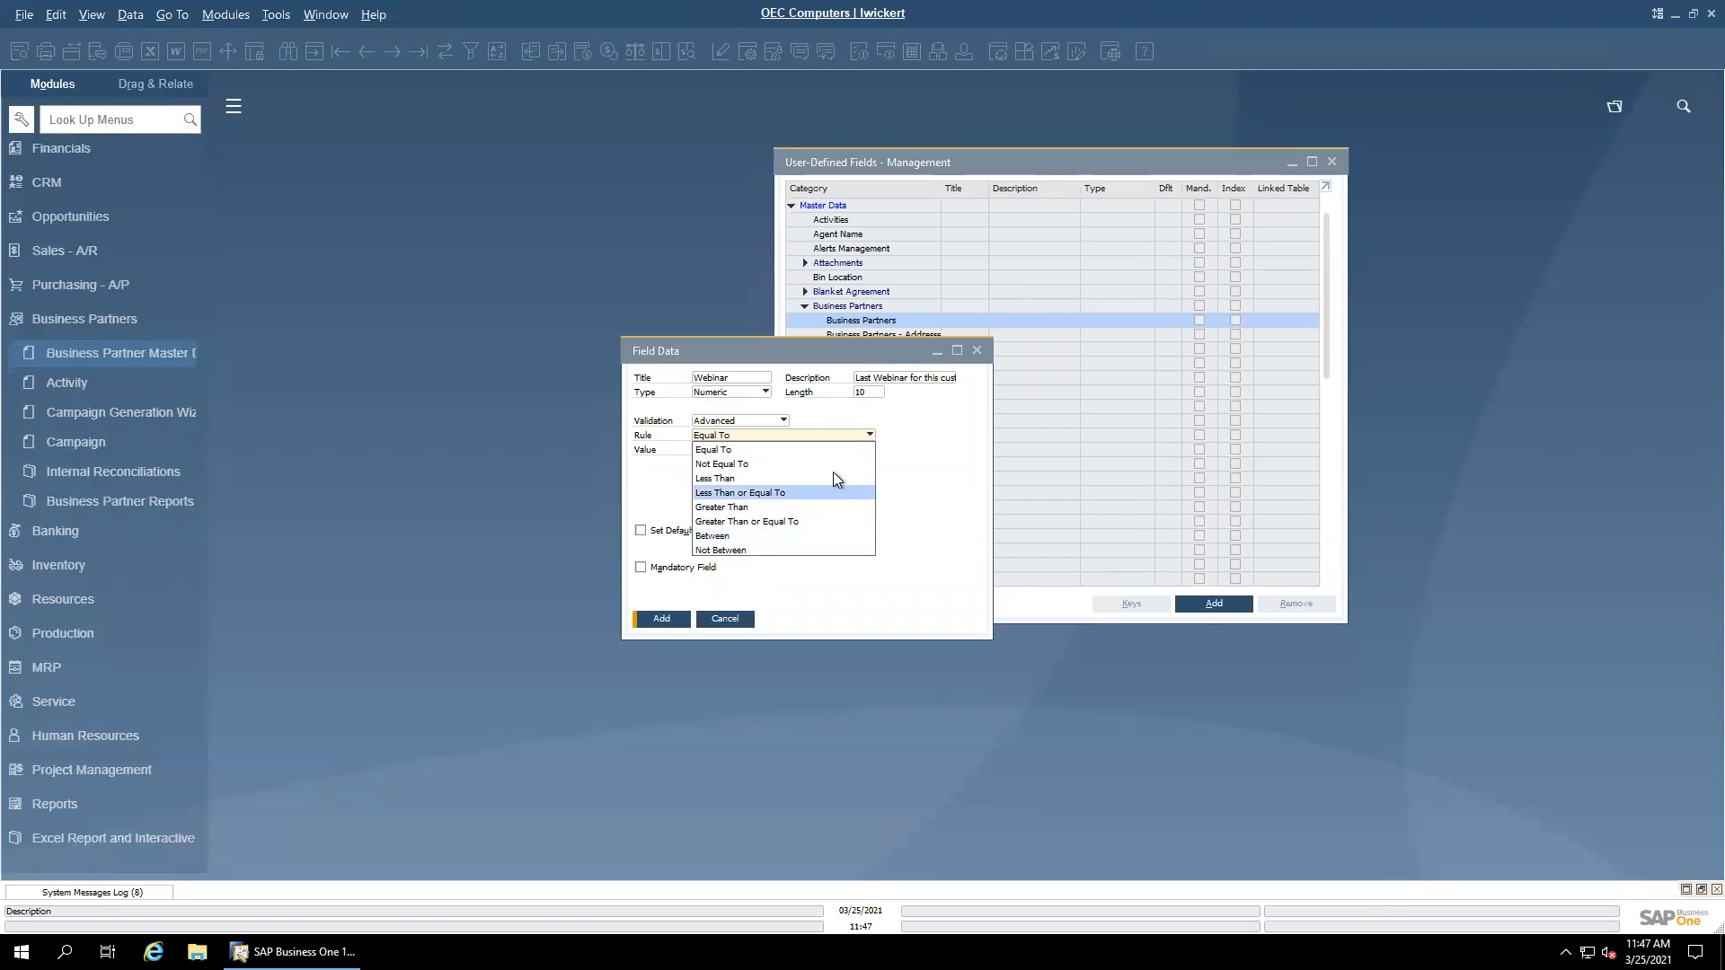
{"action": "left_click", "coordinate": [787, 451]}
{"action": "left_click", "coordinate": [732, 437]}
{"action": "left_click", "coordinate": [792, 453]}
{"action": "left_click", "coordinate": [793, 453]}
{"action": "key", "text": "BackSpace"}
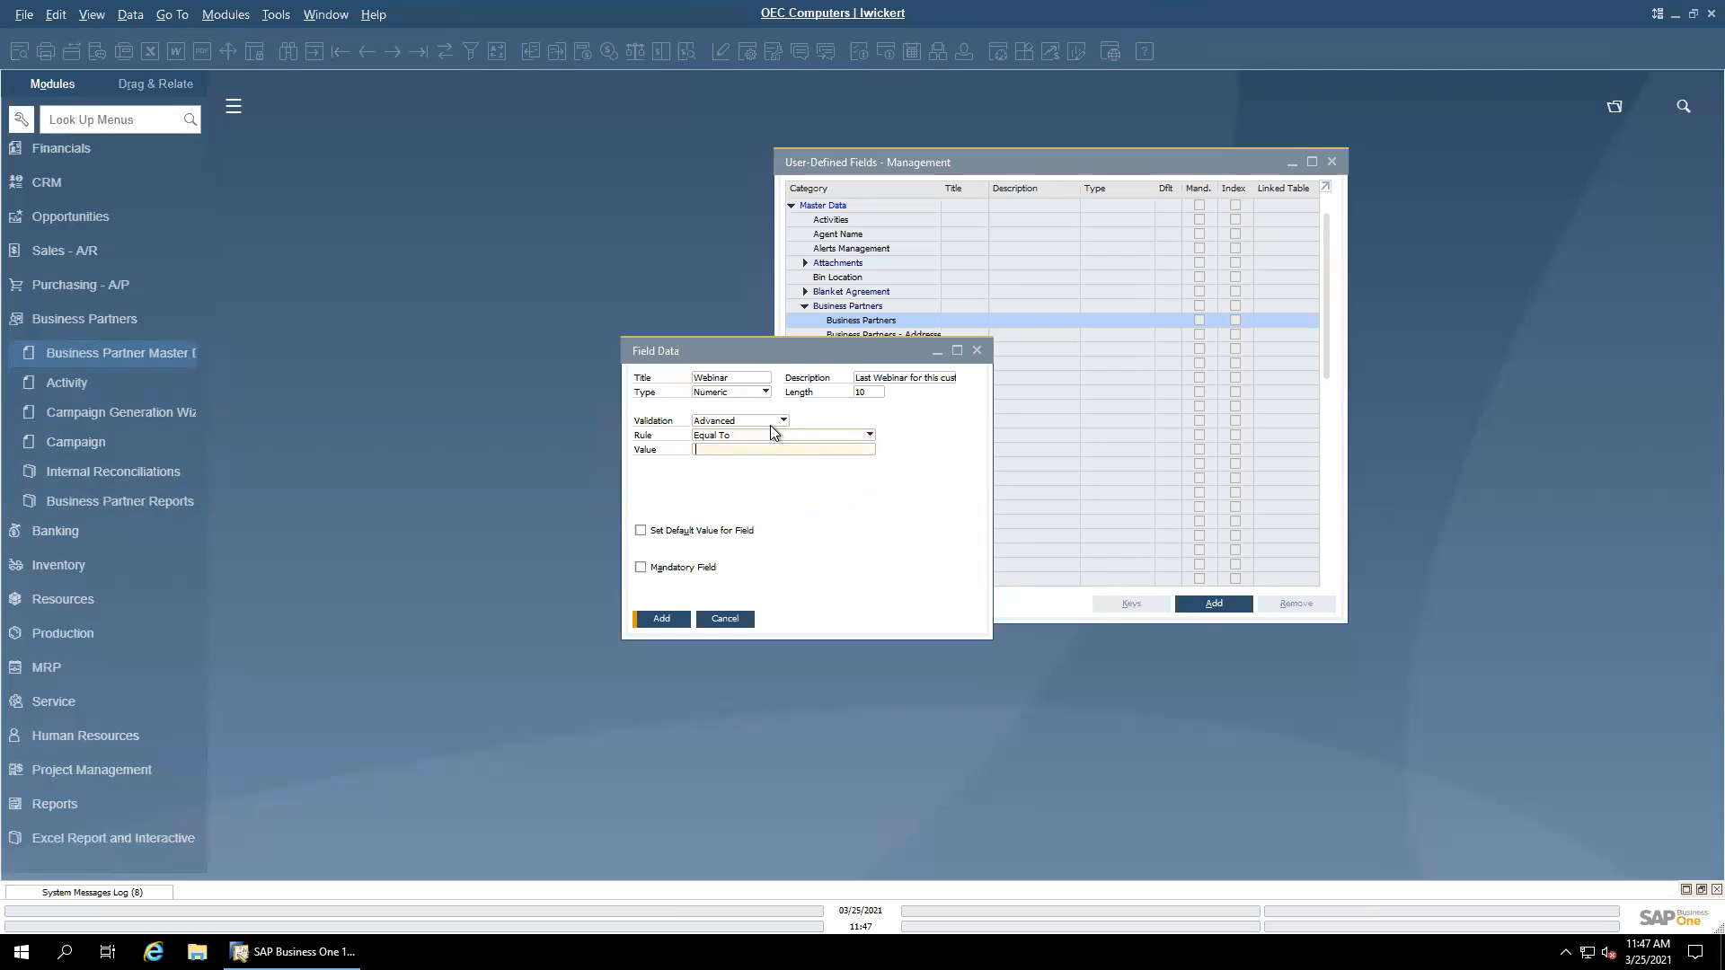
Step: Return the Webinar field's type to Alphanumeric and set its validation to None
{"action": "left_click", "coordinate": [737, 393]}
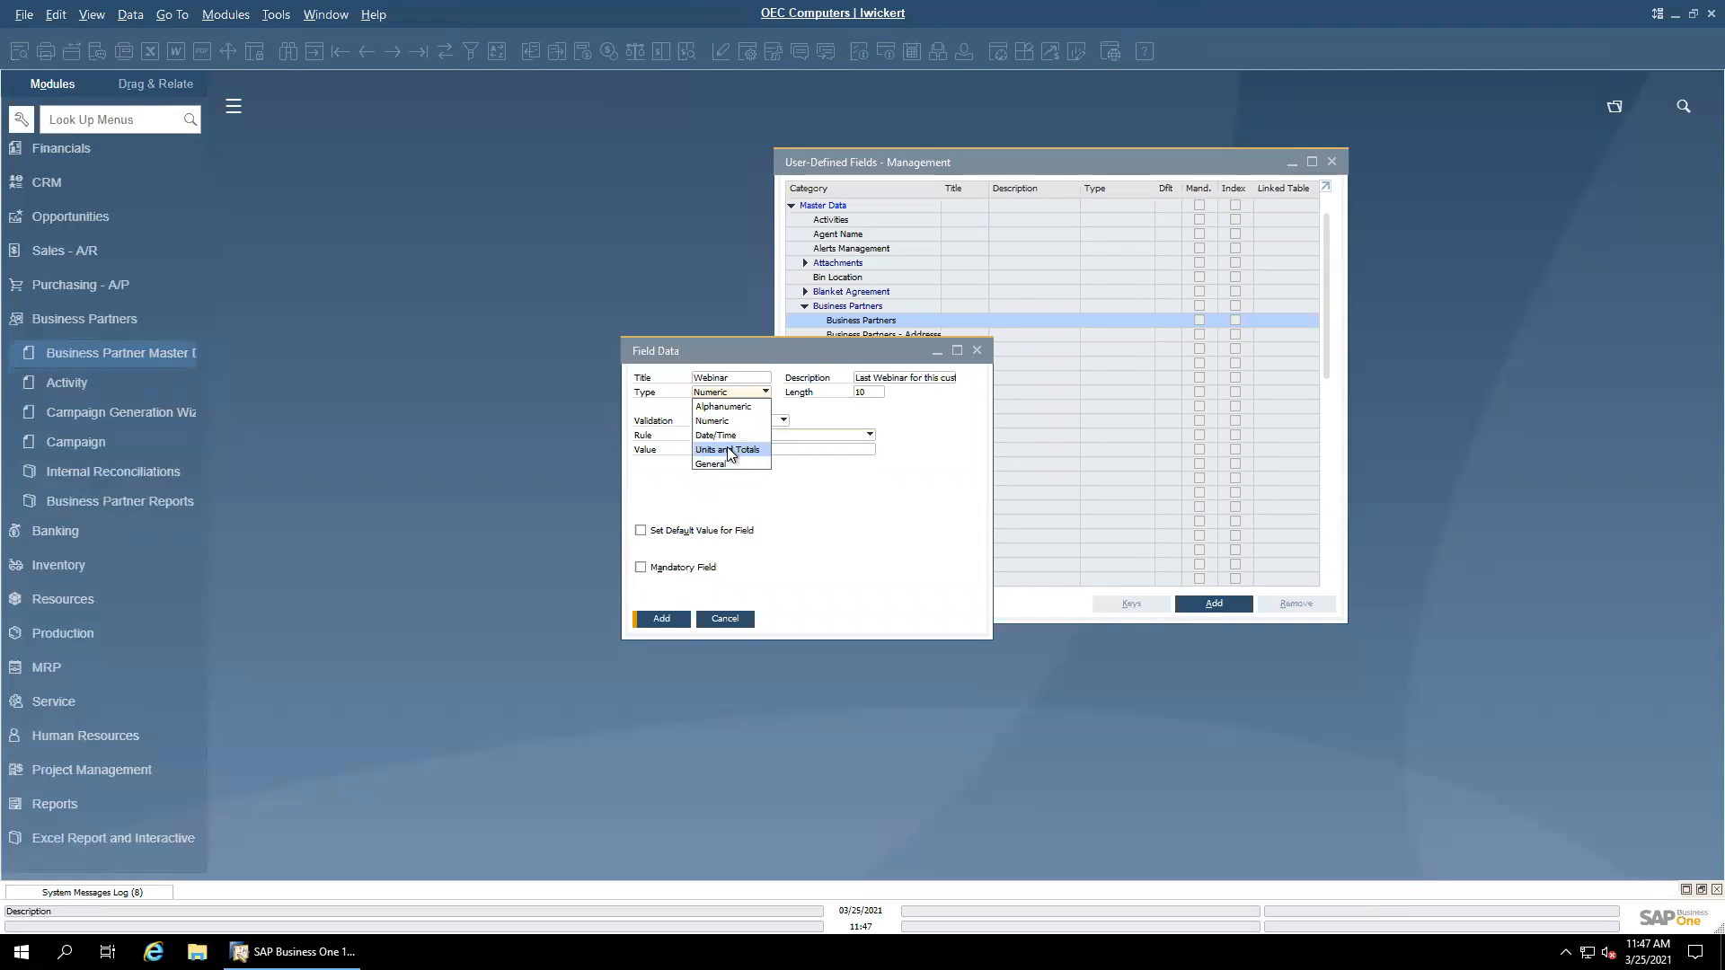
{"action": "left_click", "coordinate": [724, 409]}
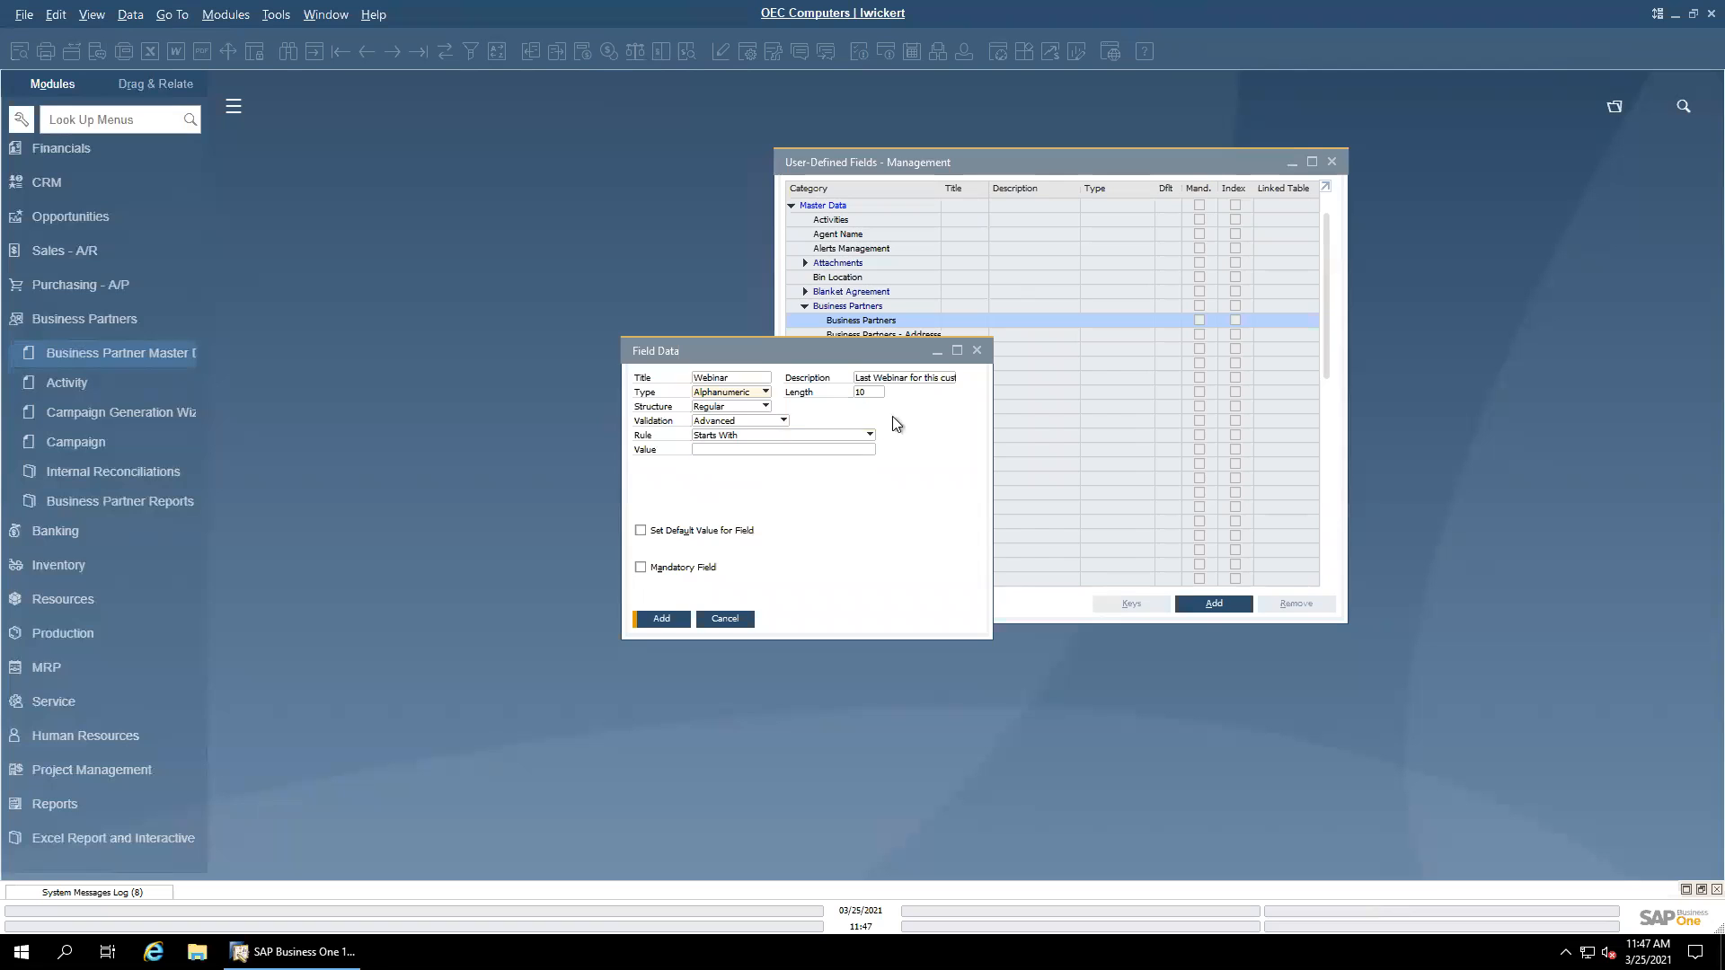
{"action": "left_click", "coordinate": [782, 420]}
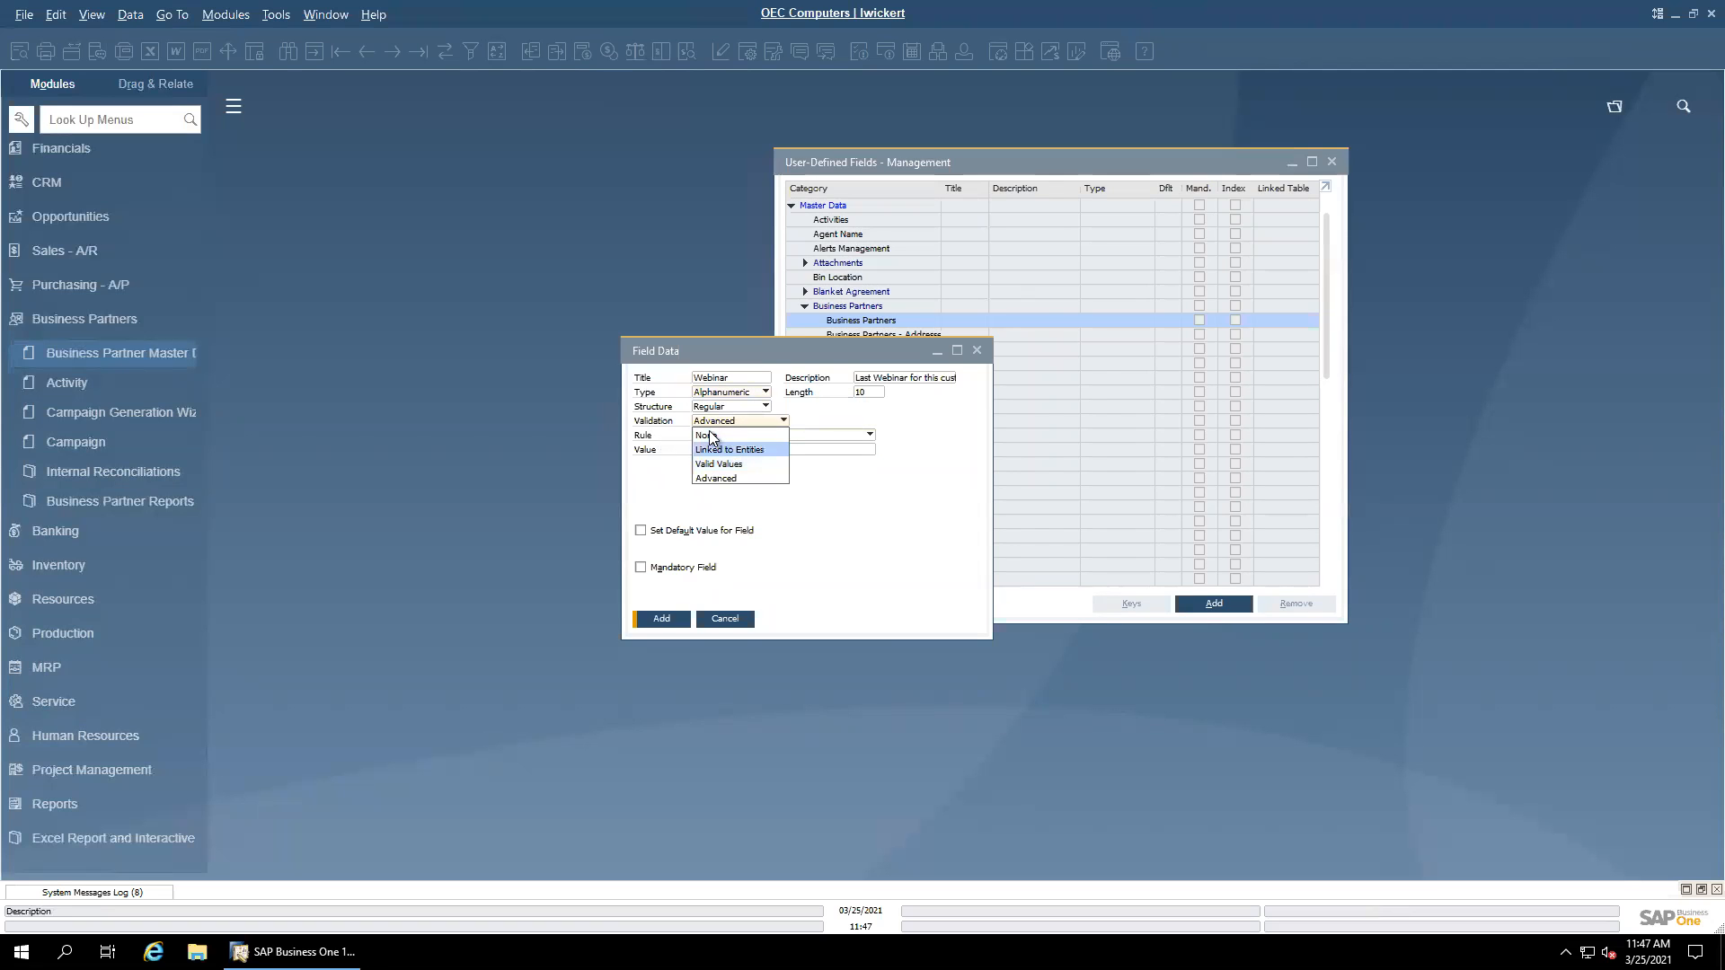
{"action": "left_click", "coordinate": [739, 436]}
{"action": "left_click_drag", "start_coordinate": [817, 350], "coordinate": [749, 341]}
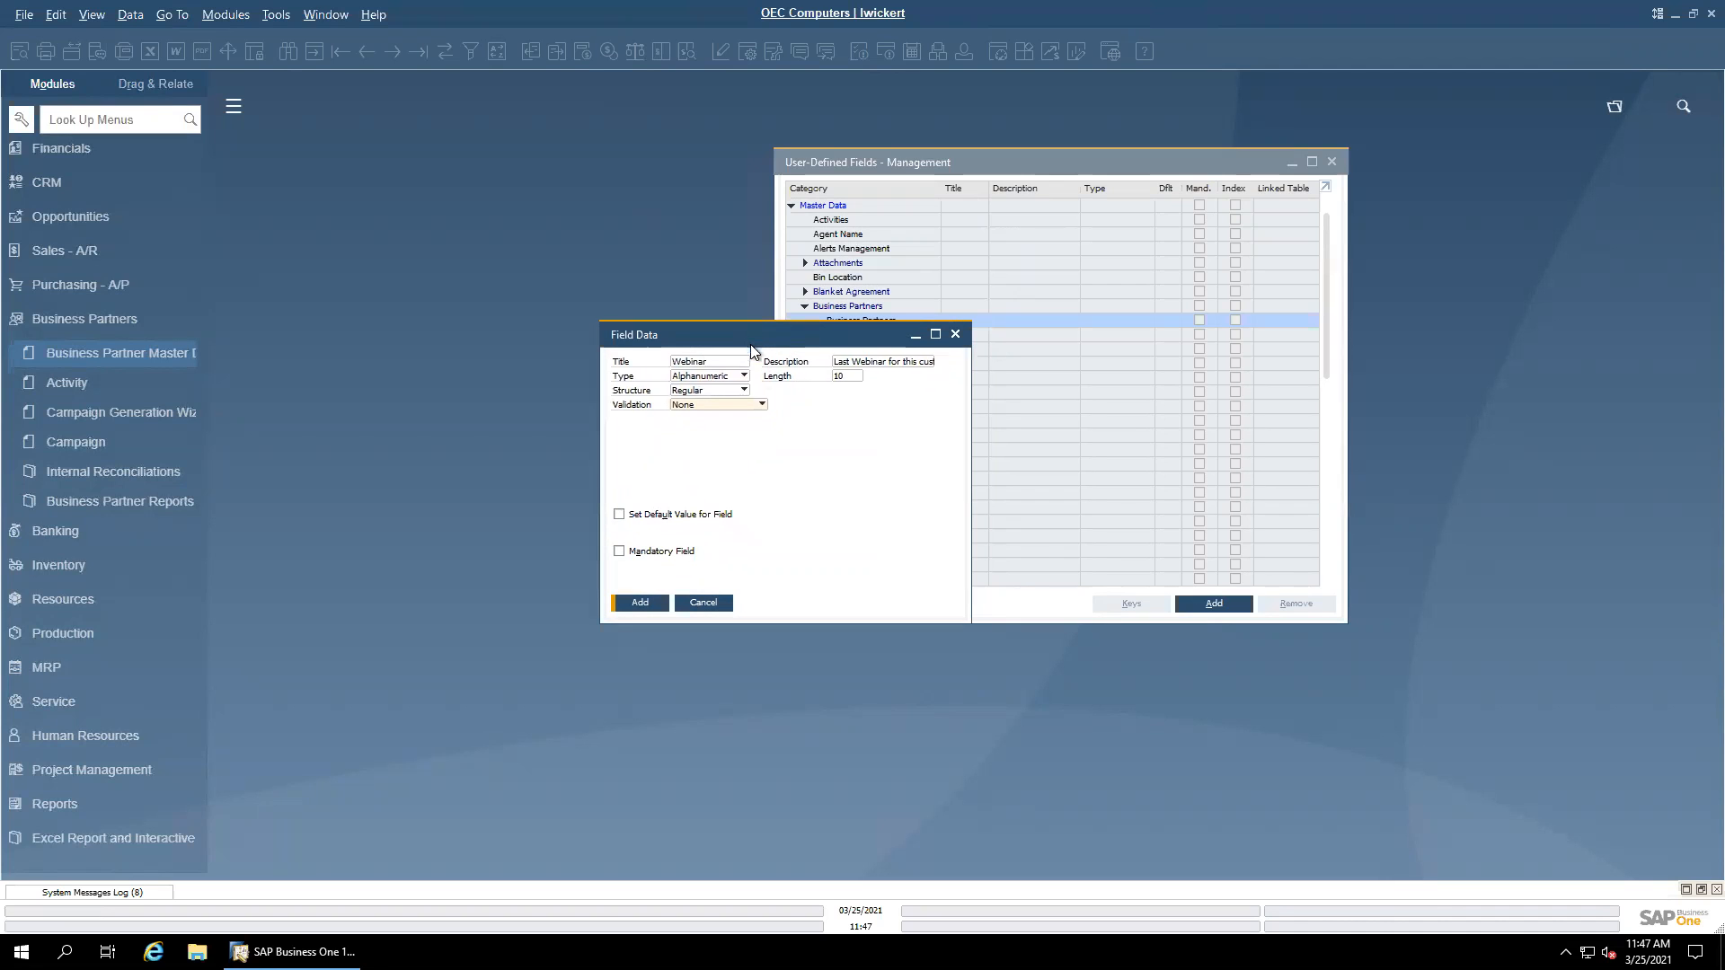
Step: Add the Webinar field to the business partner table and agree to the database structure change
{"action": "left_click", "coordinate": [635, 606]}
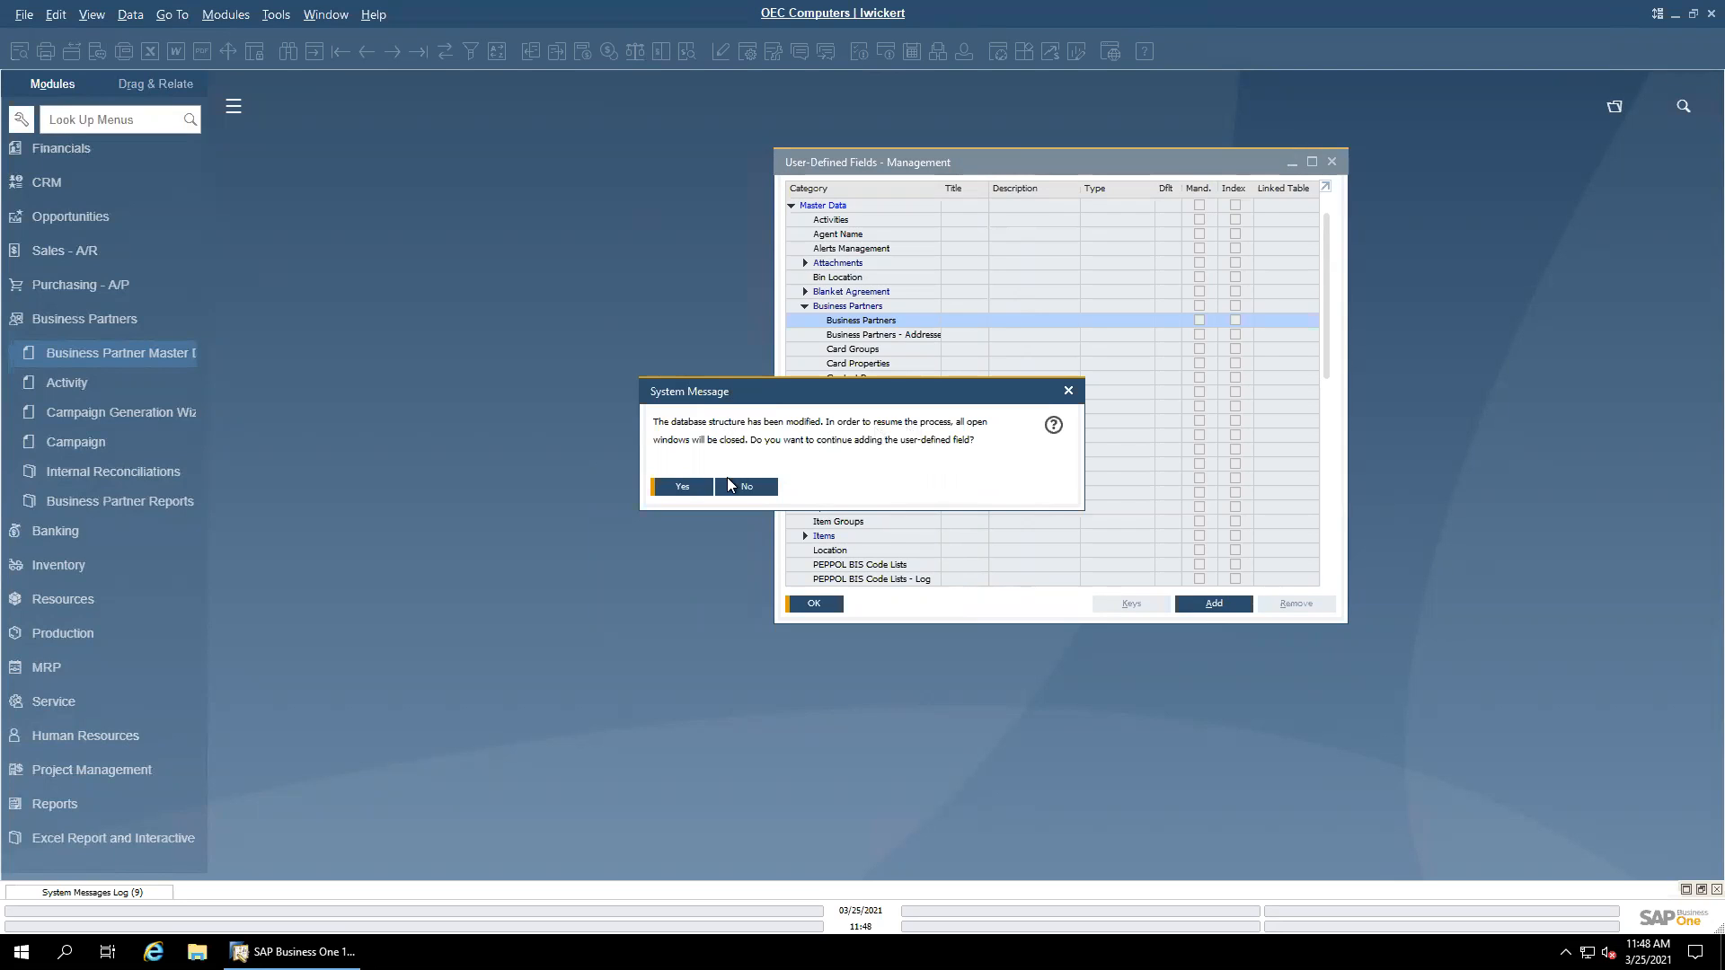
{"action": "left_click", "coordinate": [680, 489]}
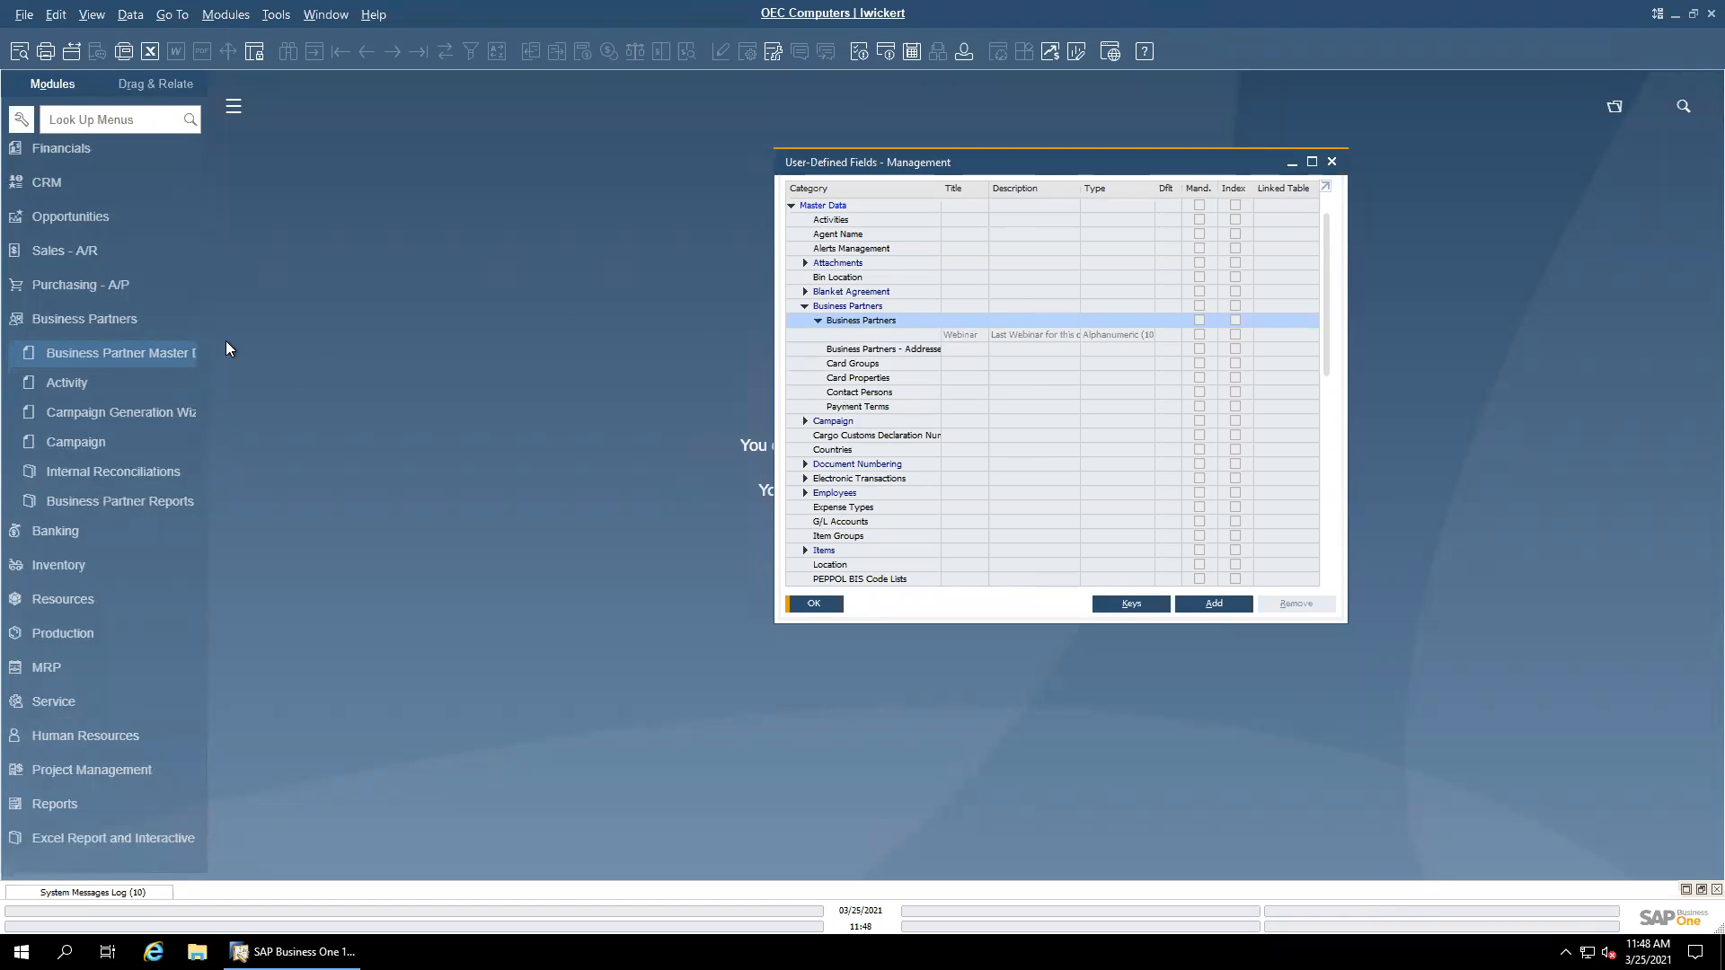
Step: Open the last record in Business Partner Master Data and display its user-defined fields beside the form
{"action": "left_click", "coordinate": [113, 356]}
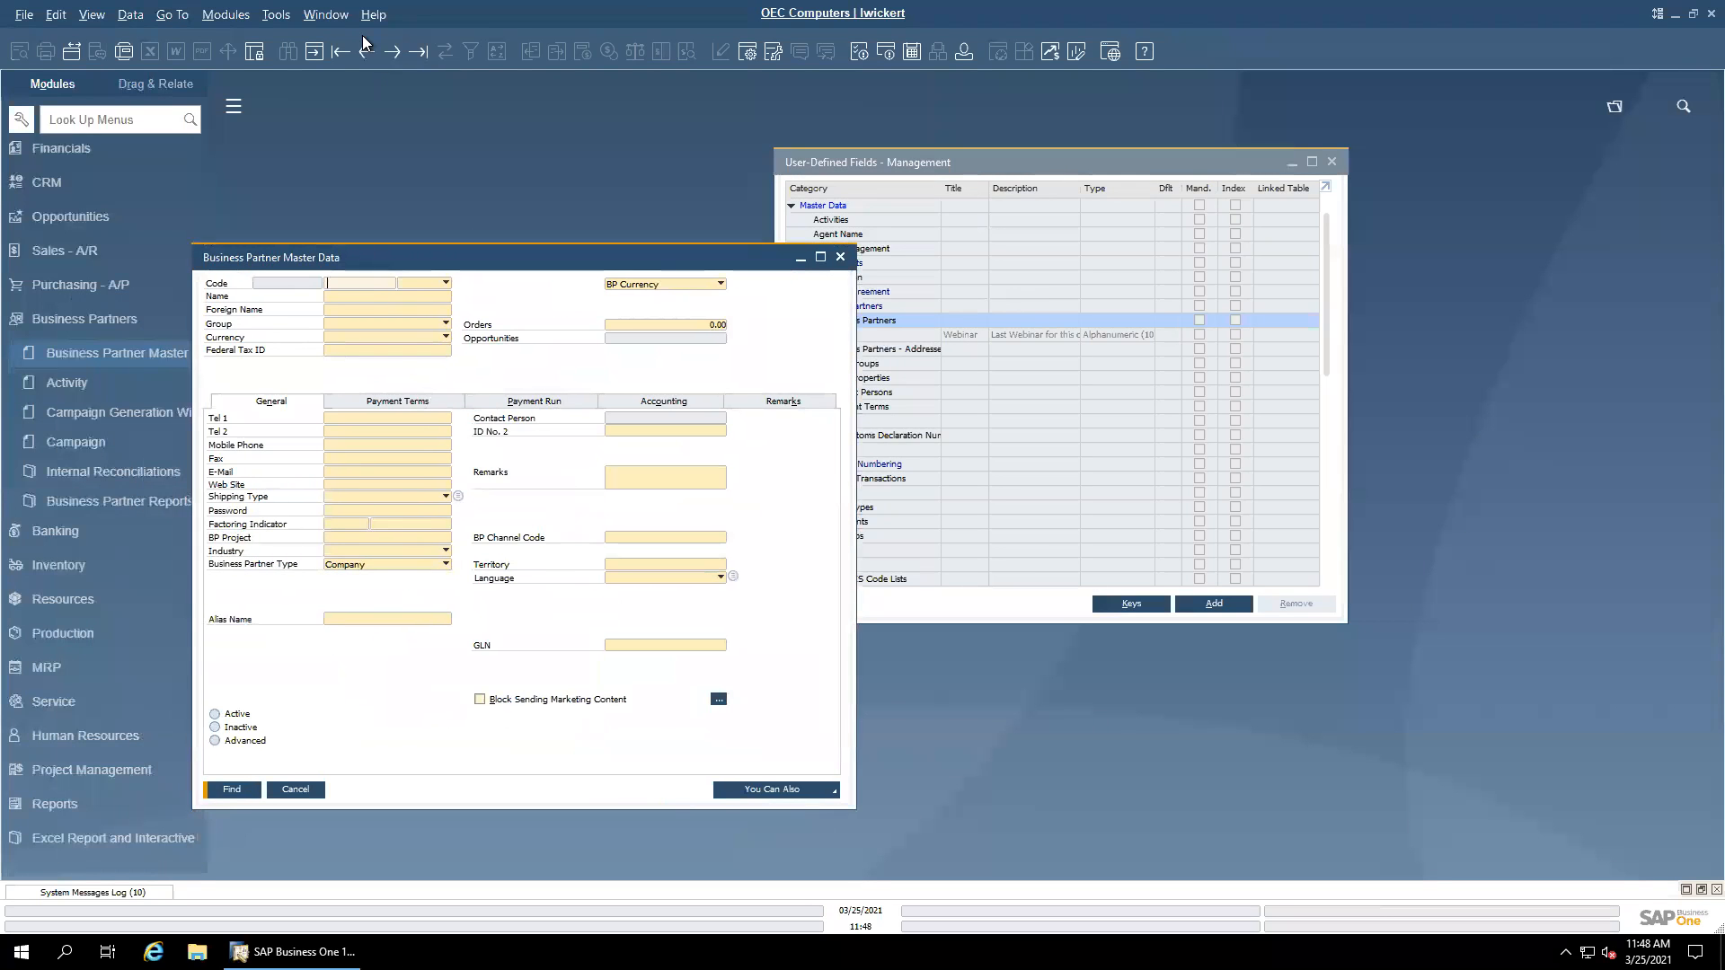
{"action": "left_click", "coordinate": [365, 52]}
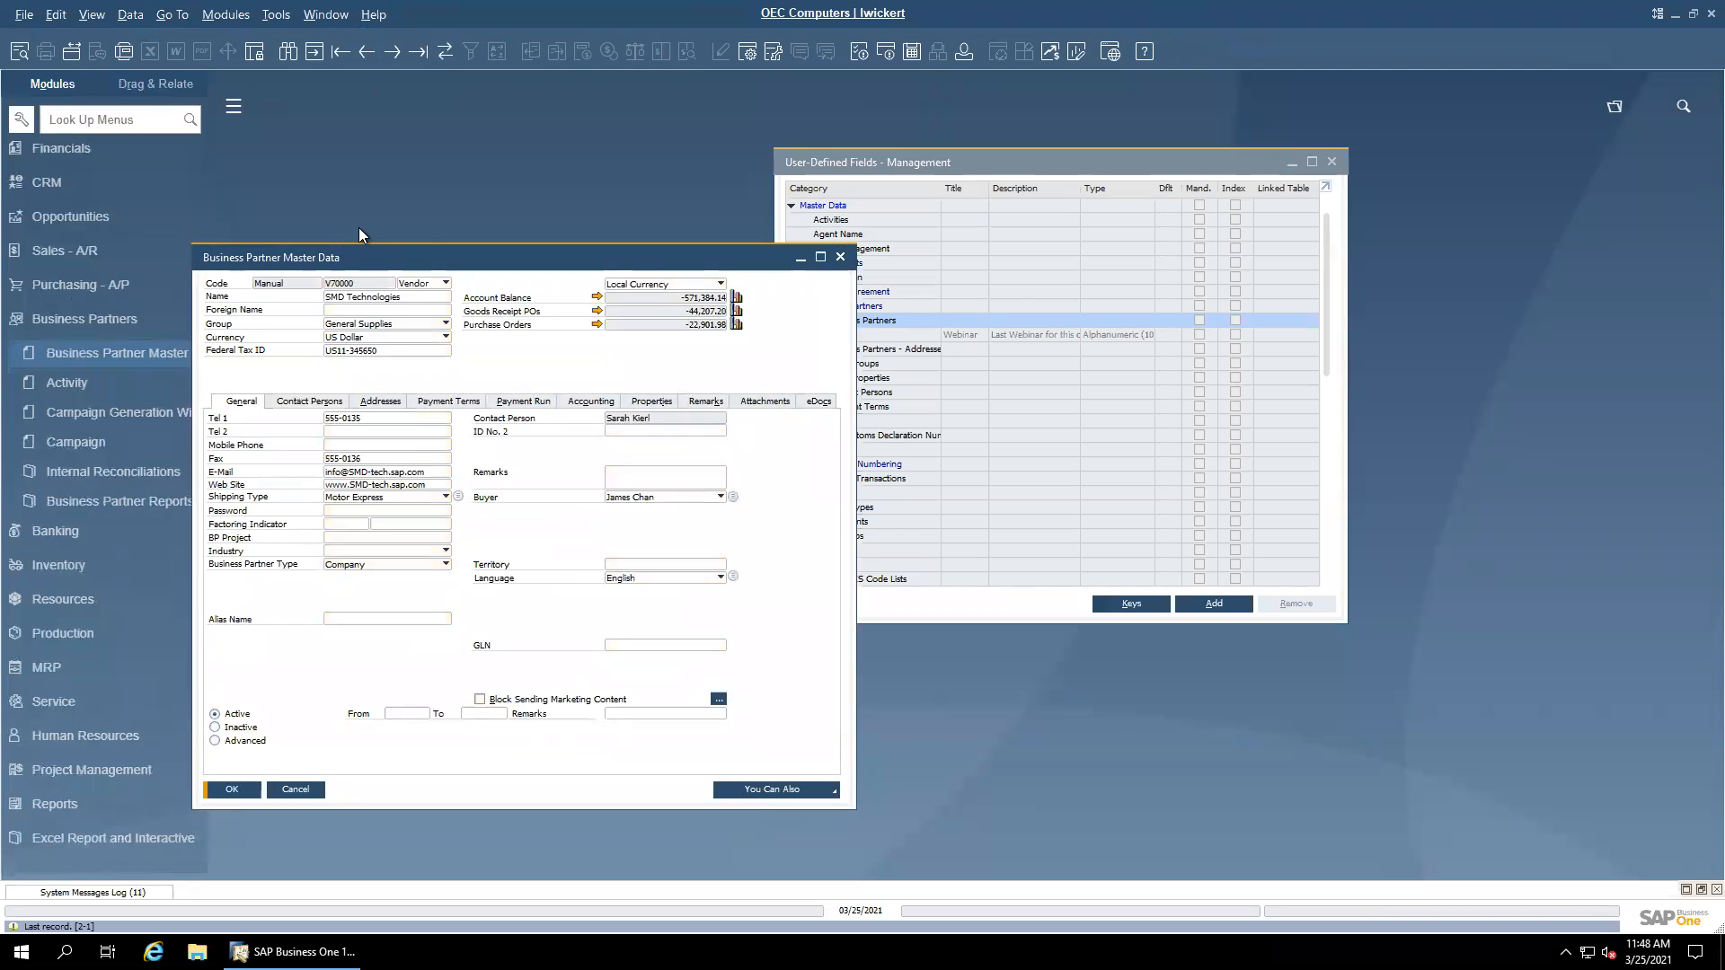
{"action": "left_click_drag", "start_coordinate": [386, 252], "coordinate": [401, 248]}
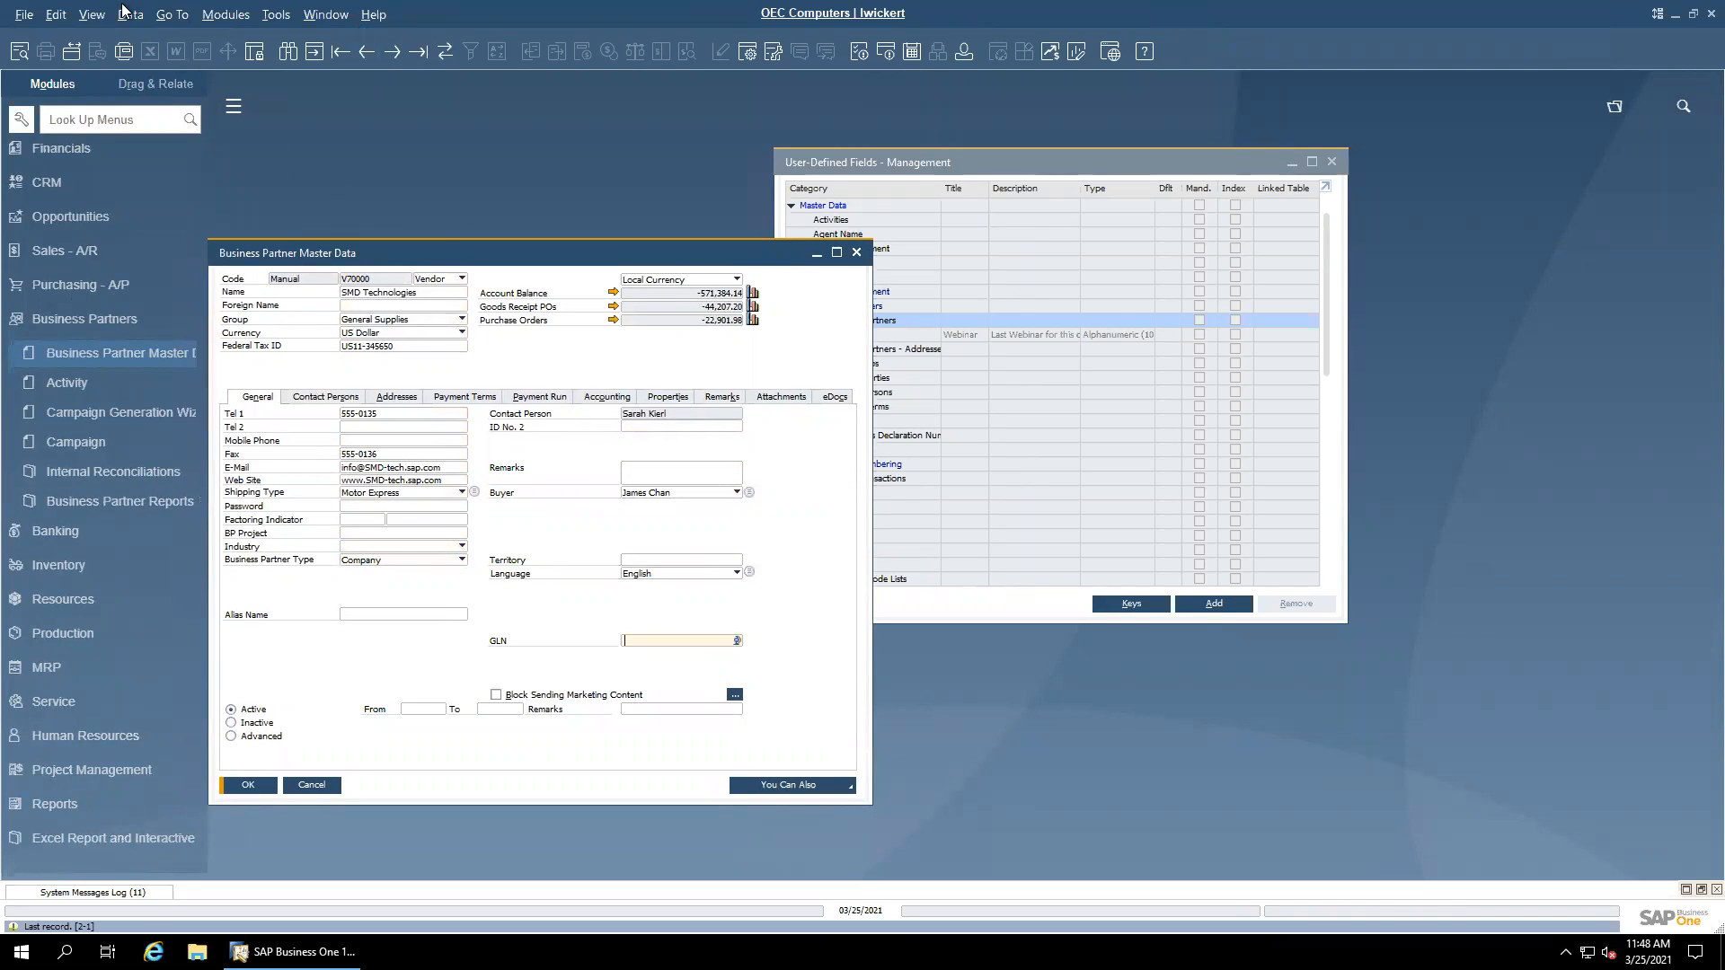
{"action": "left_click", "coordinate": [93, 15]}
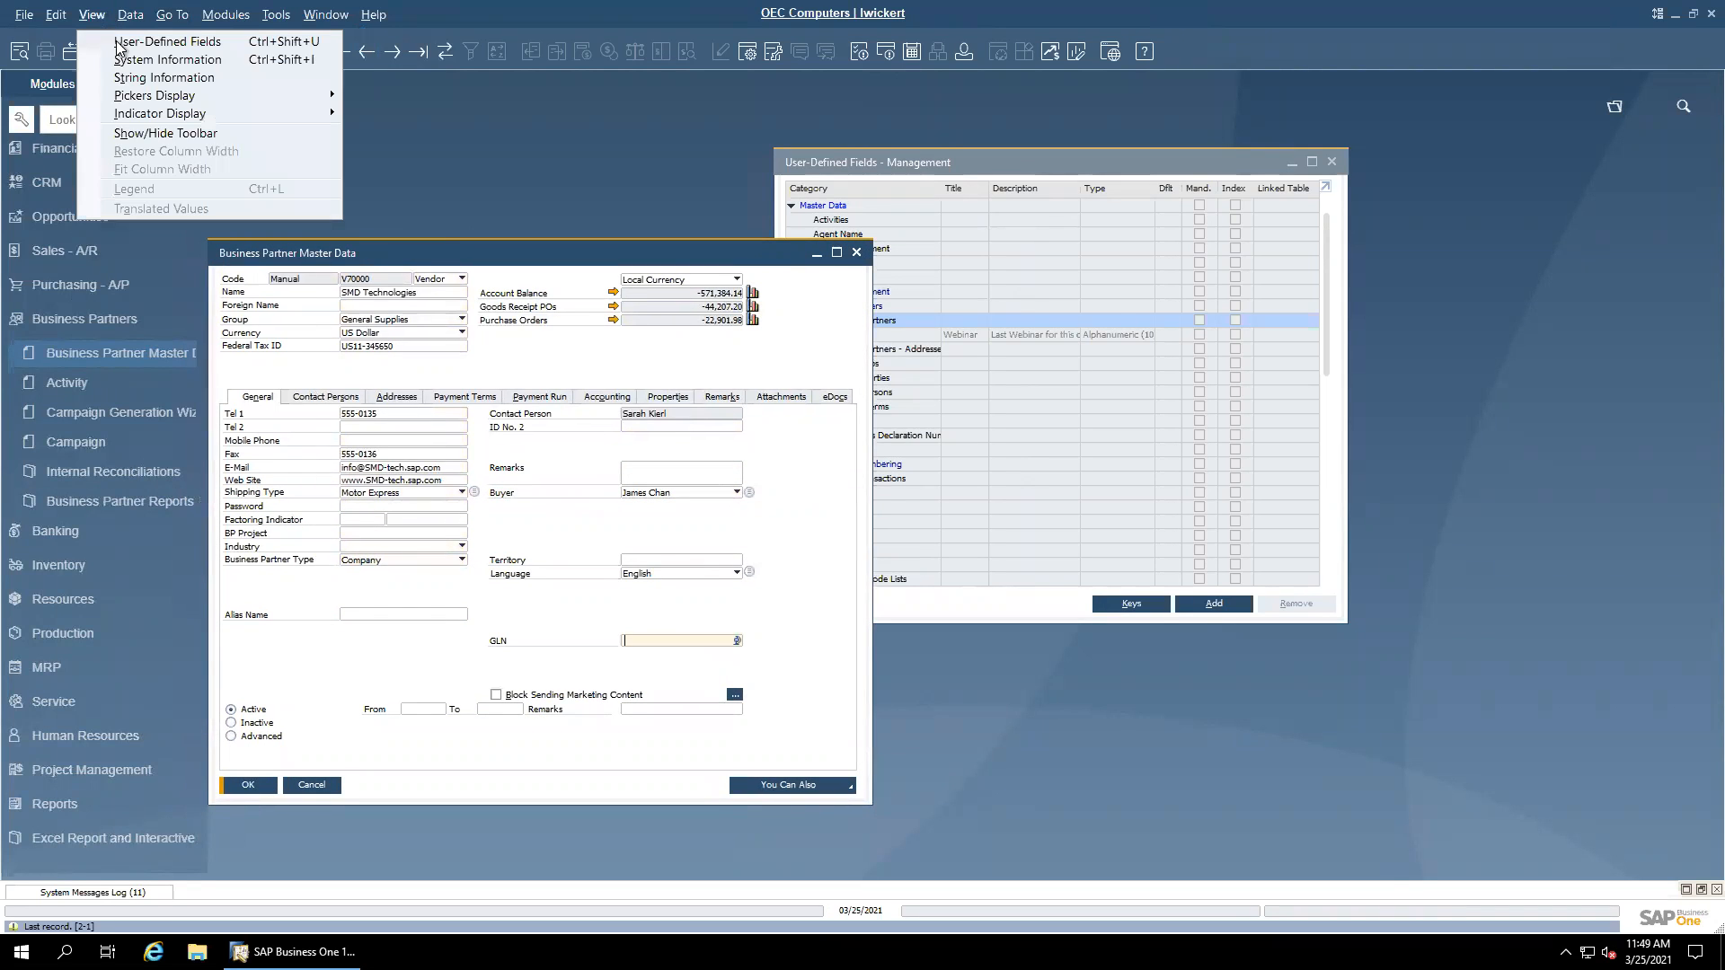
{"action": "left_click", "coordinate": [121, 44]}
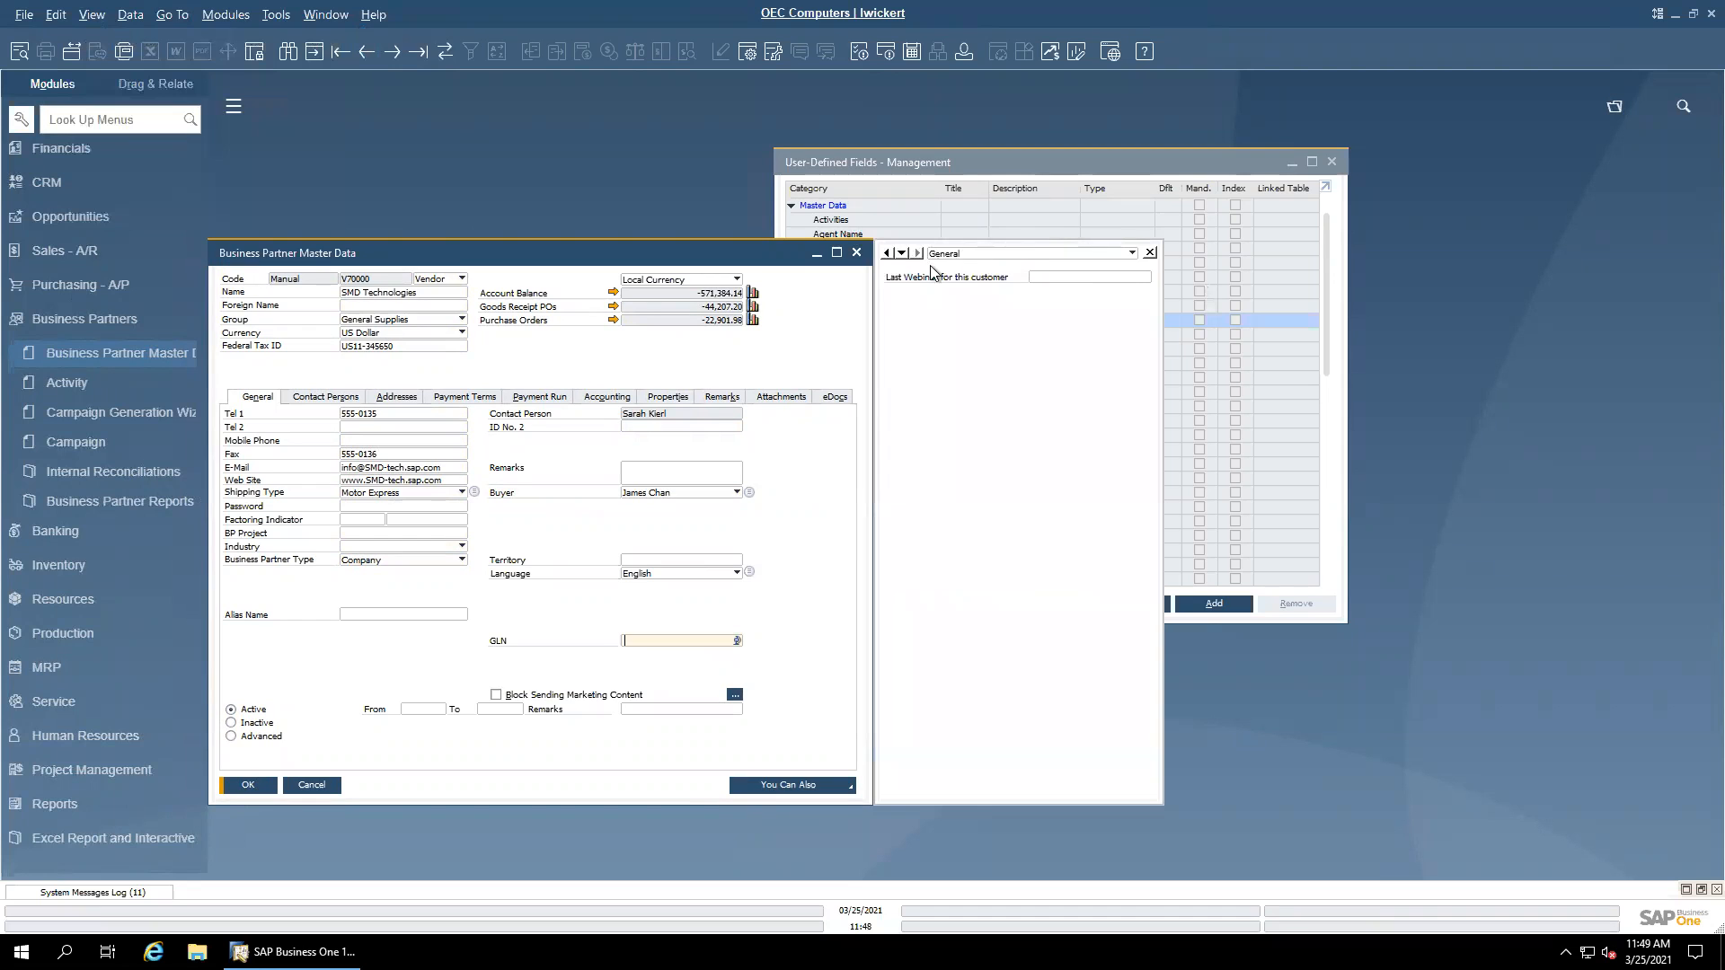
Step: Try to fill the "Last Webinar for this customer" field with a long run of the letter a, and discard the record's changes
{"action": "left_click", "coordinate": [1053, 280]}
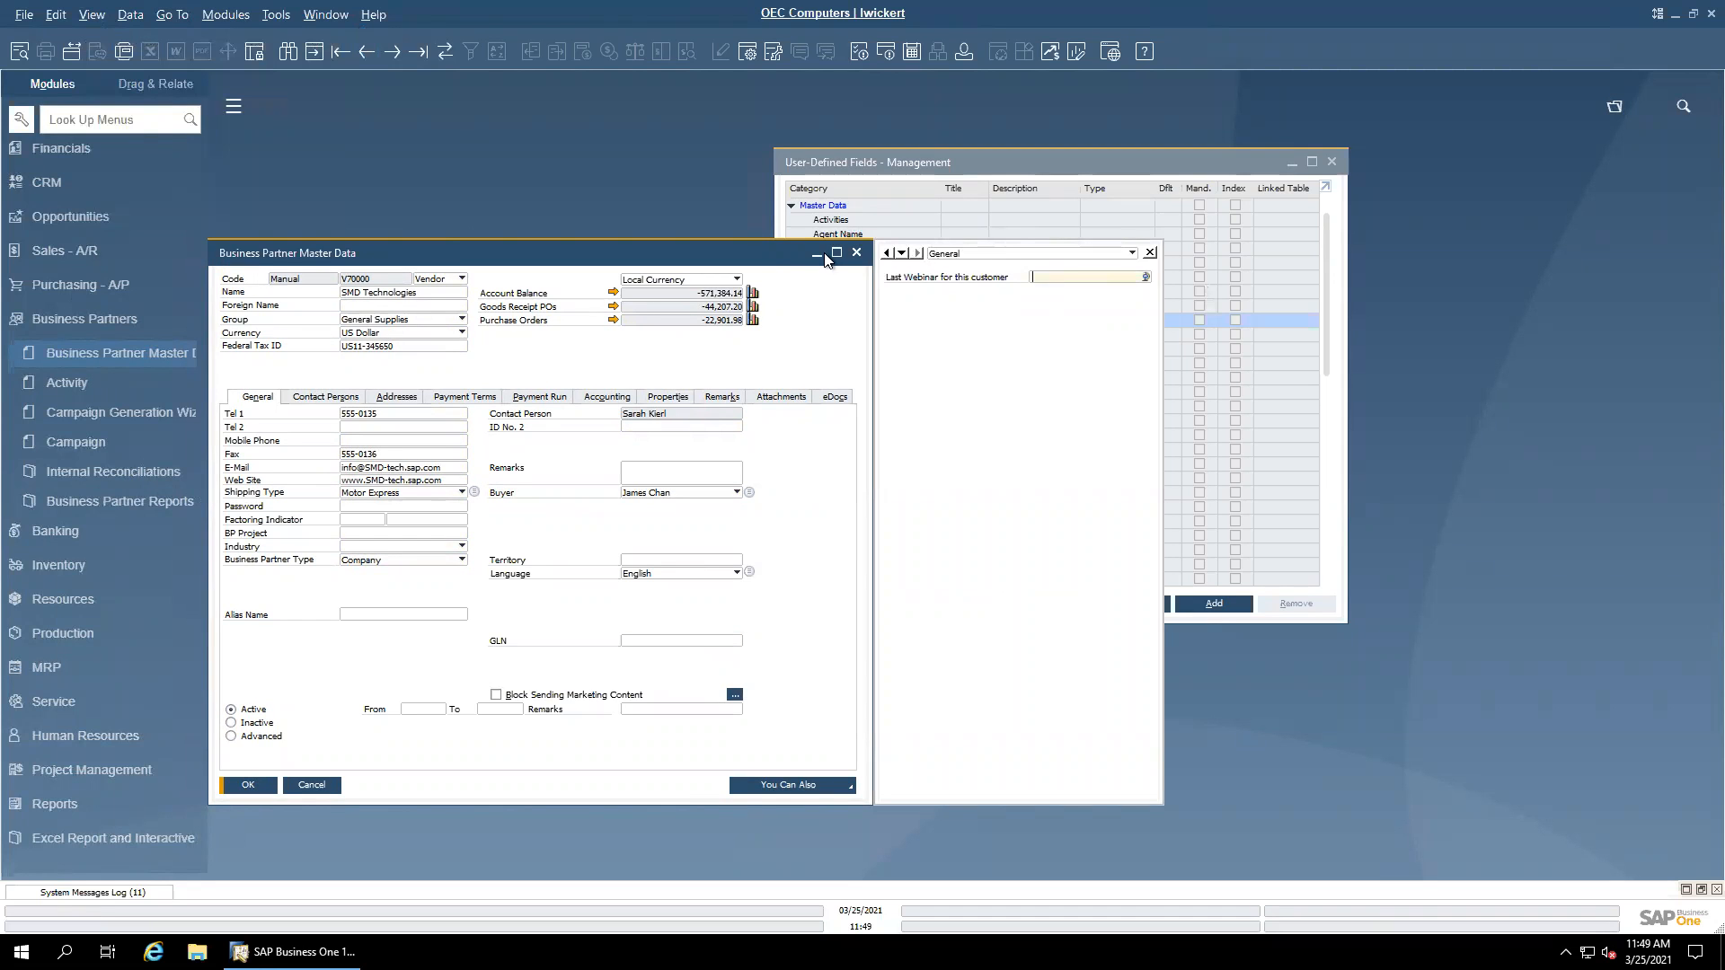
{"action": "left_click_drag", "start_coordinate": [758, 259], "coordinate": [804, 366]}
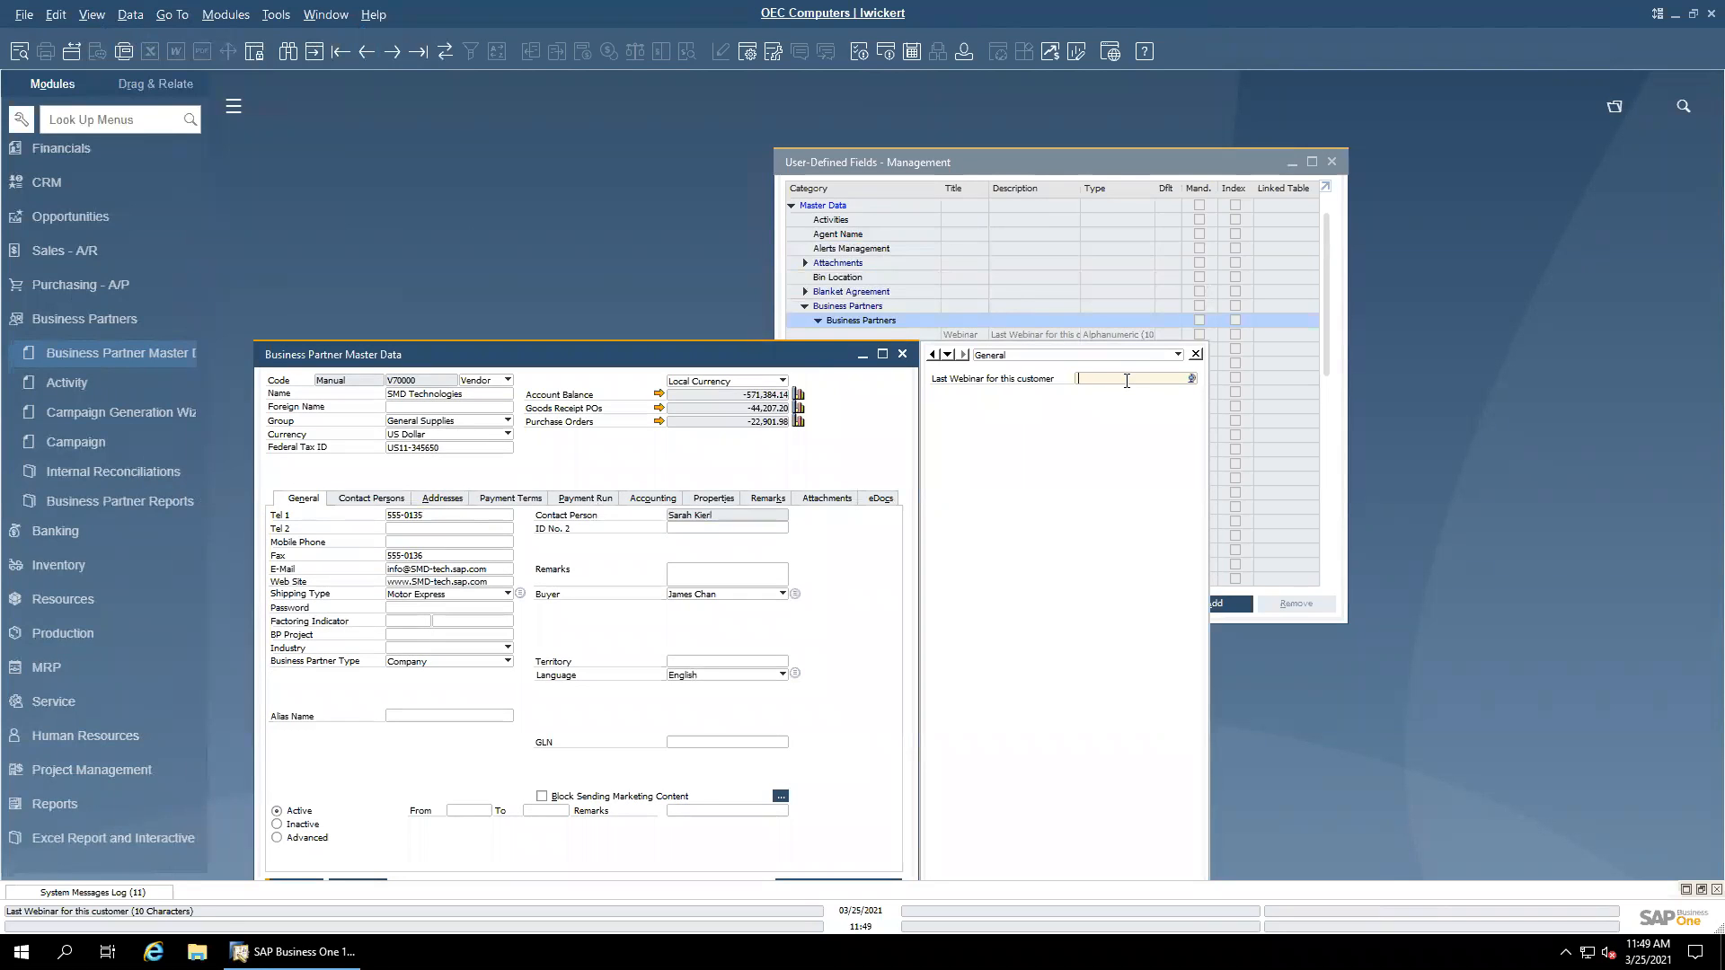
{"action": "type", "text": "aaaaaaaaaa"}
{"action": "left_click", "coordinate": [807, 355]}
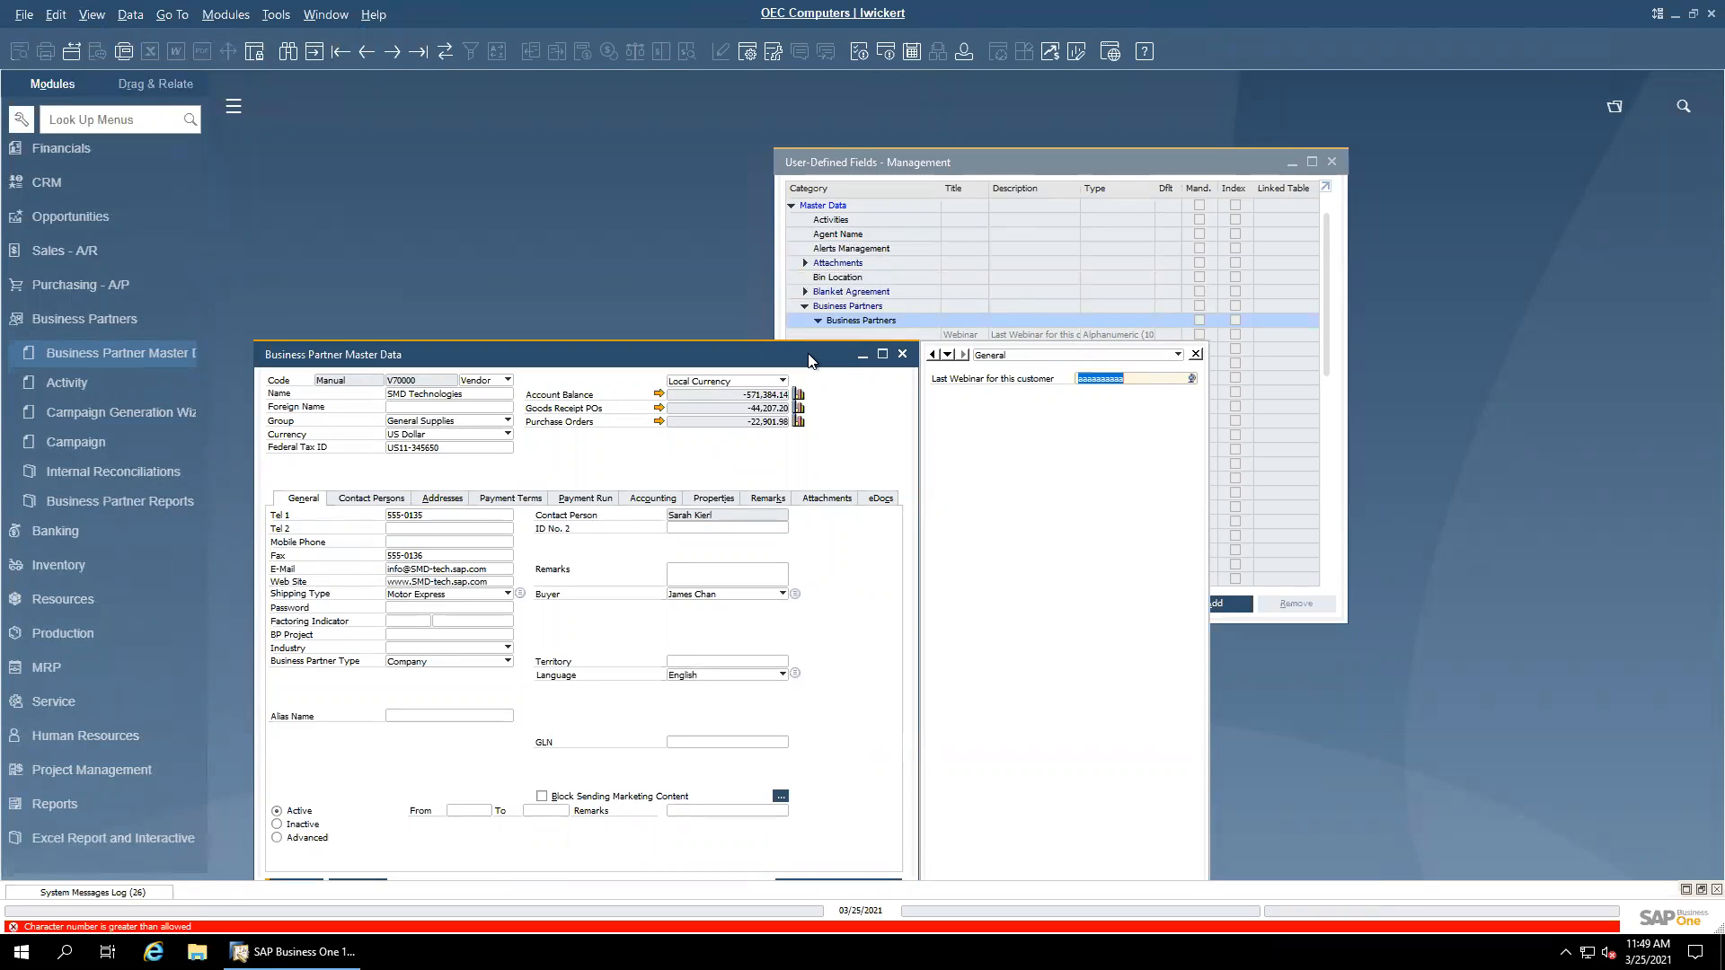
{"action": "left_click_drag", "start_coordinate": [807, 354], "coordinate": [807, 354]}
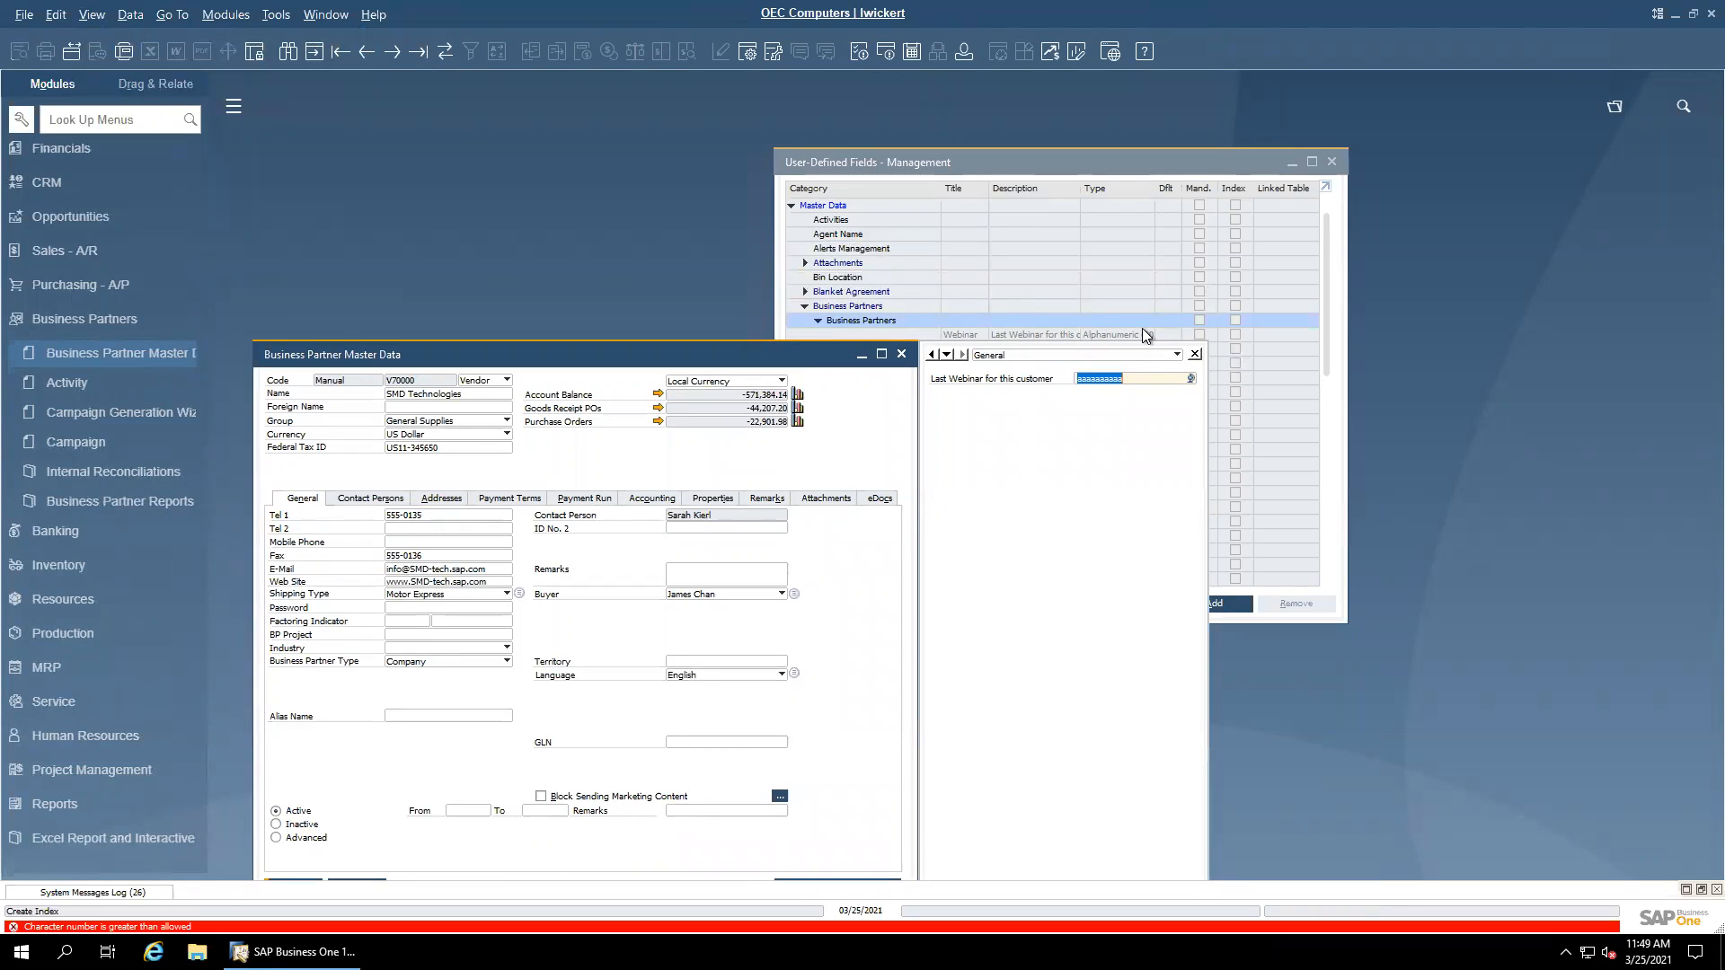
{"action": "left_click_drag", "start_coordinate": [634, 359], "coordinate": [618, 279]}
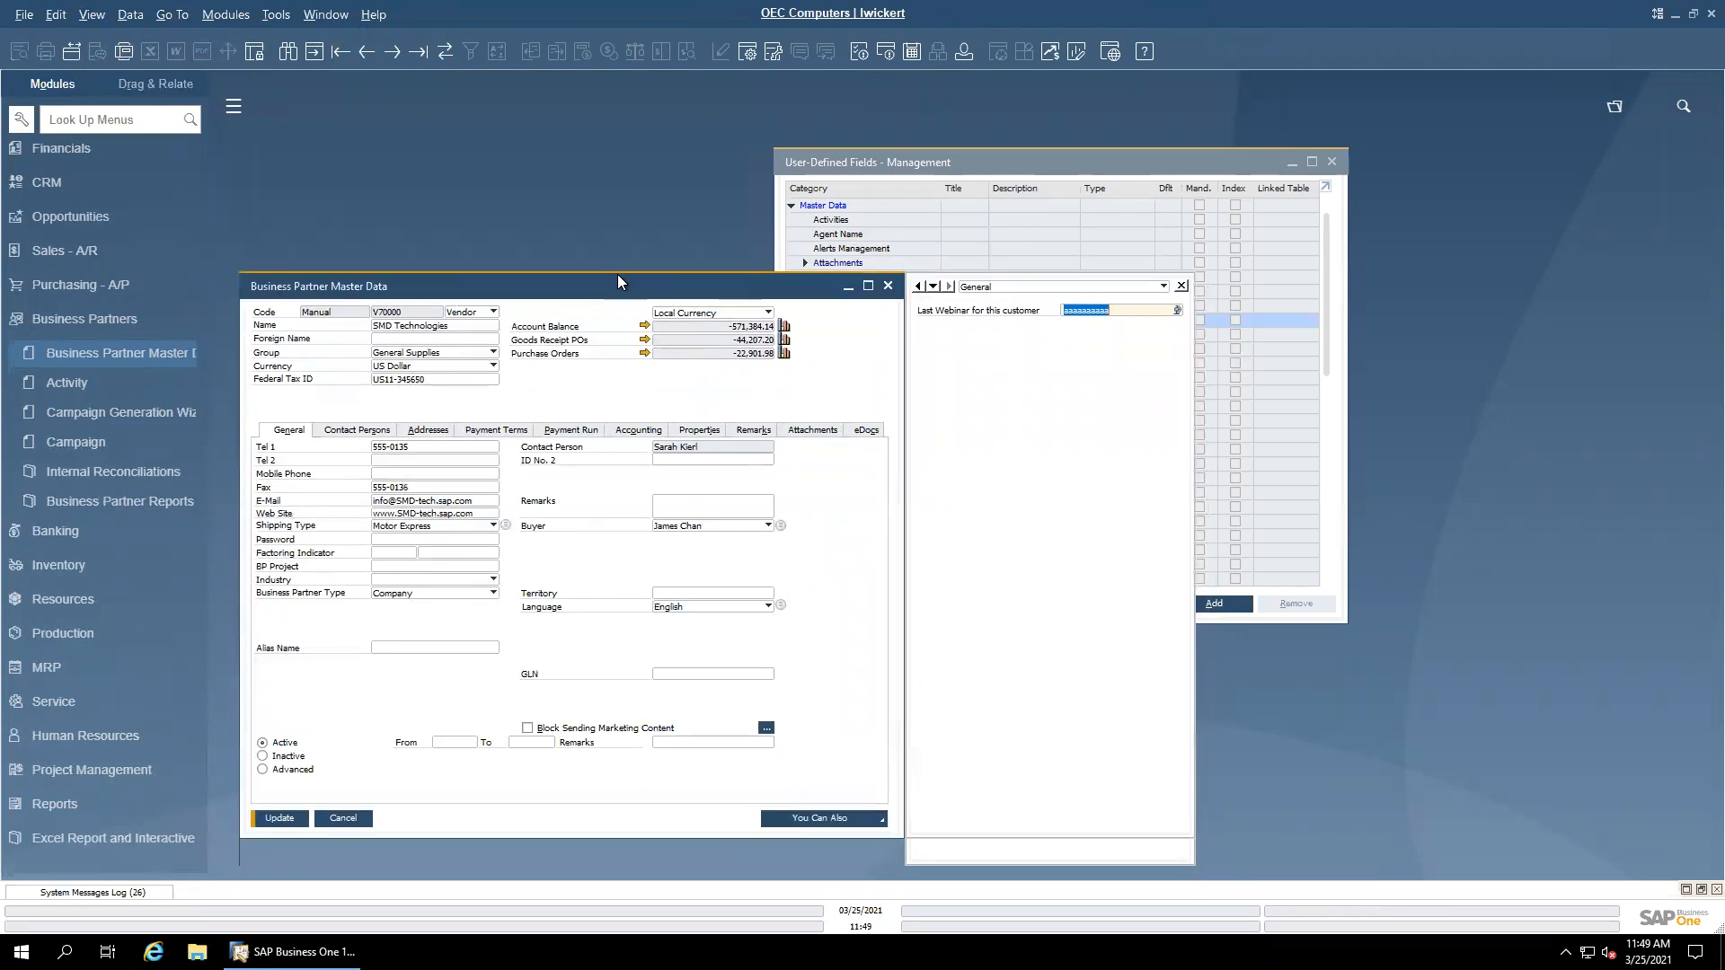
{"action": "left_click", "coordinate": [340, 806]}
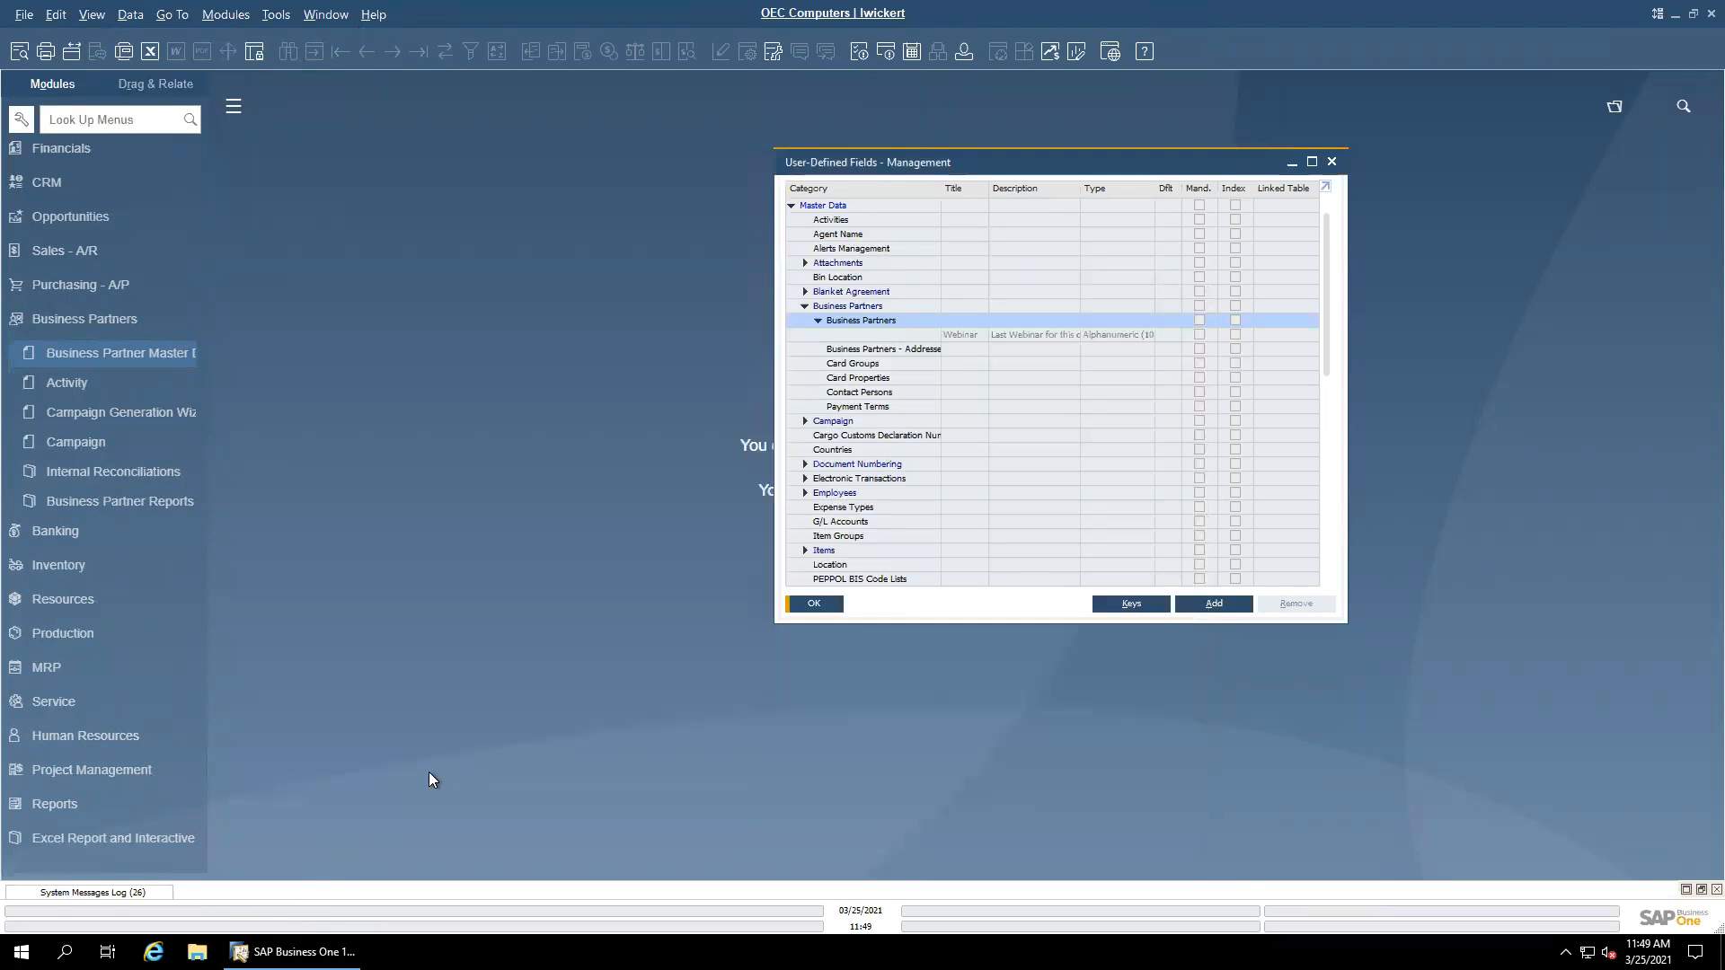
Step: Set the Webinar field's length to 15 and agree to the database structure change
{"action": "left_click", "coordinate": [1006, 334]}
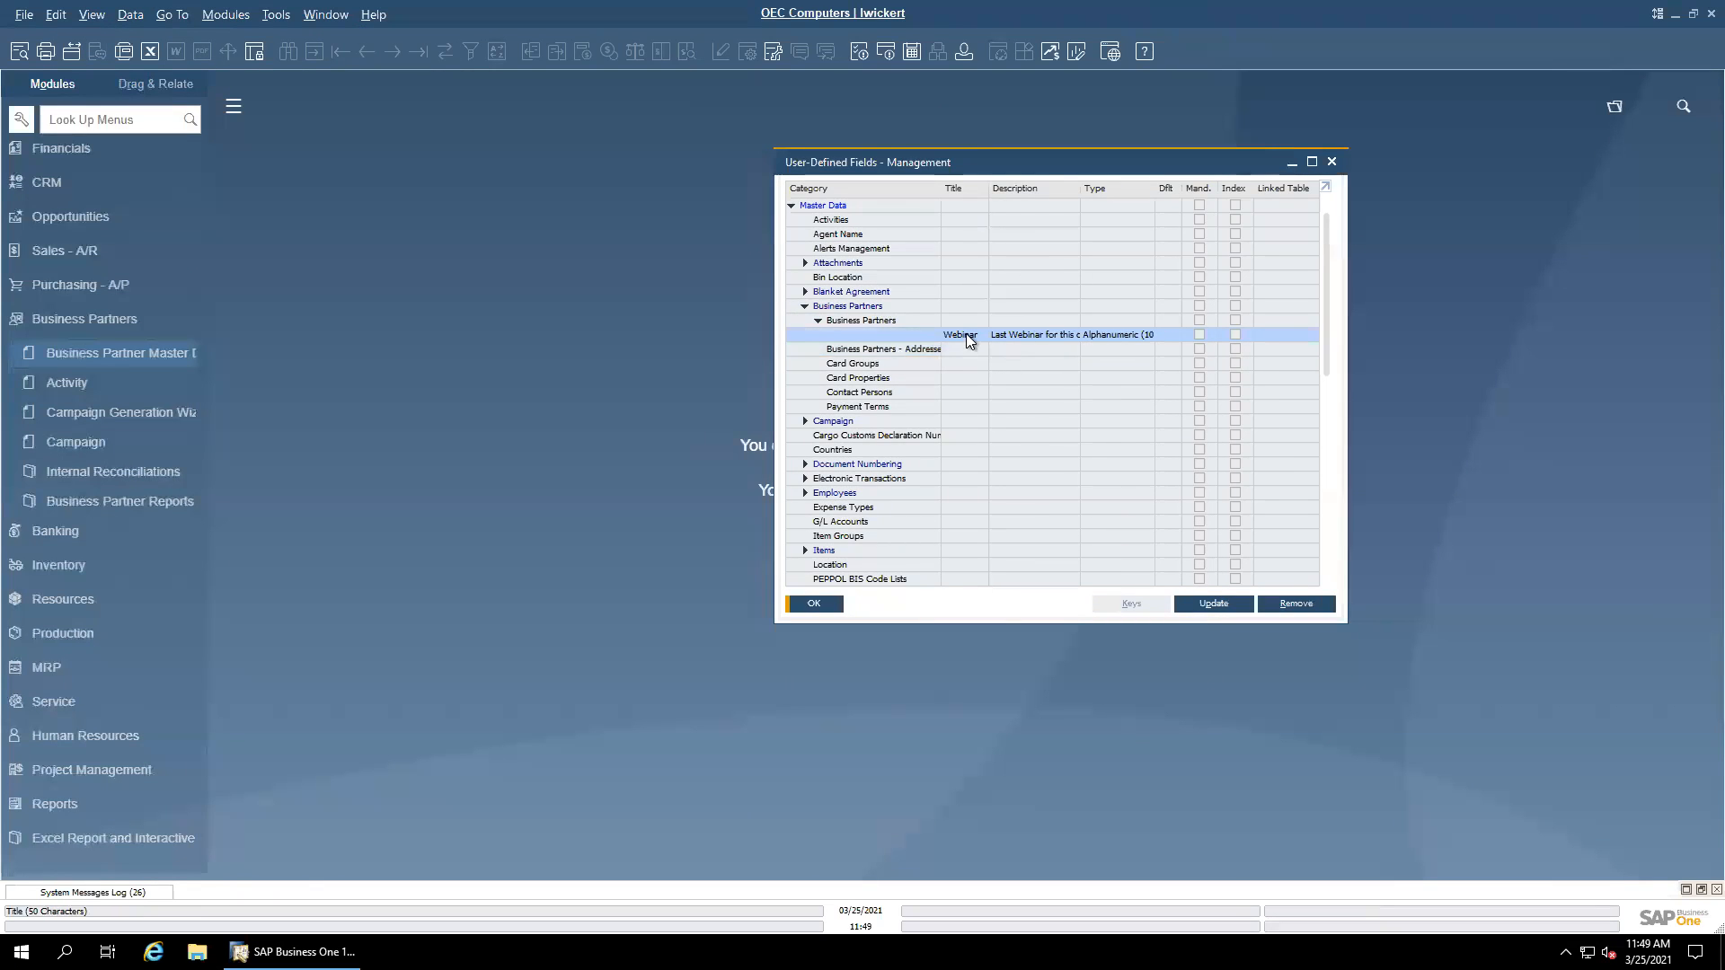
{"action": "left_click", "coordinate": [1214, 605]}
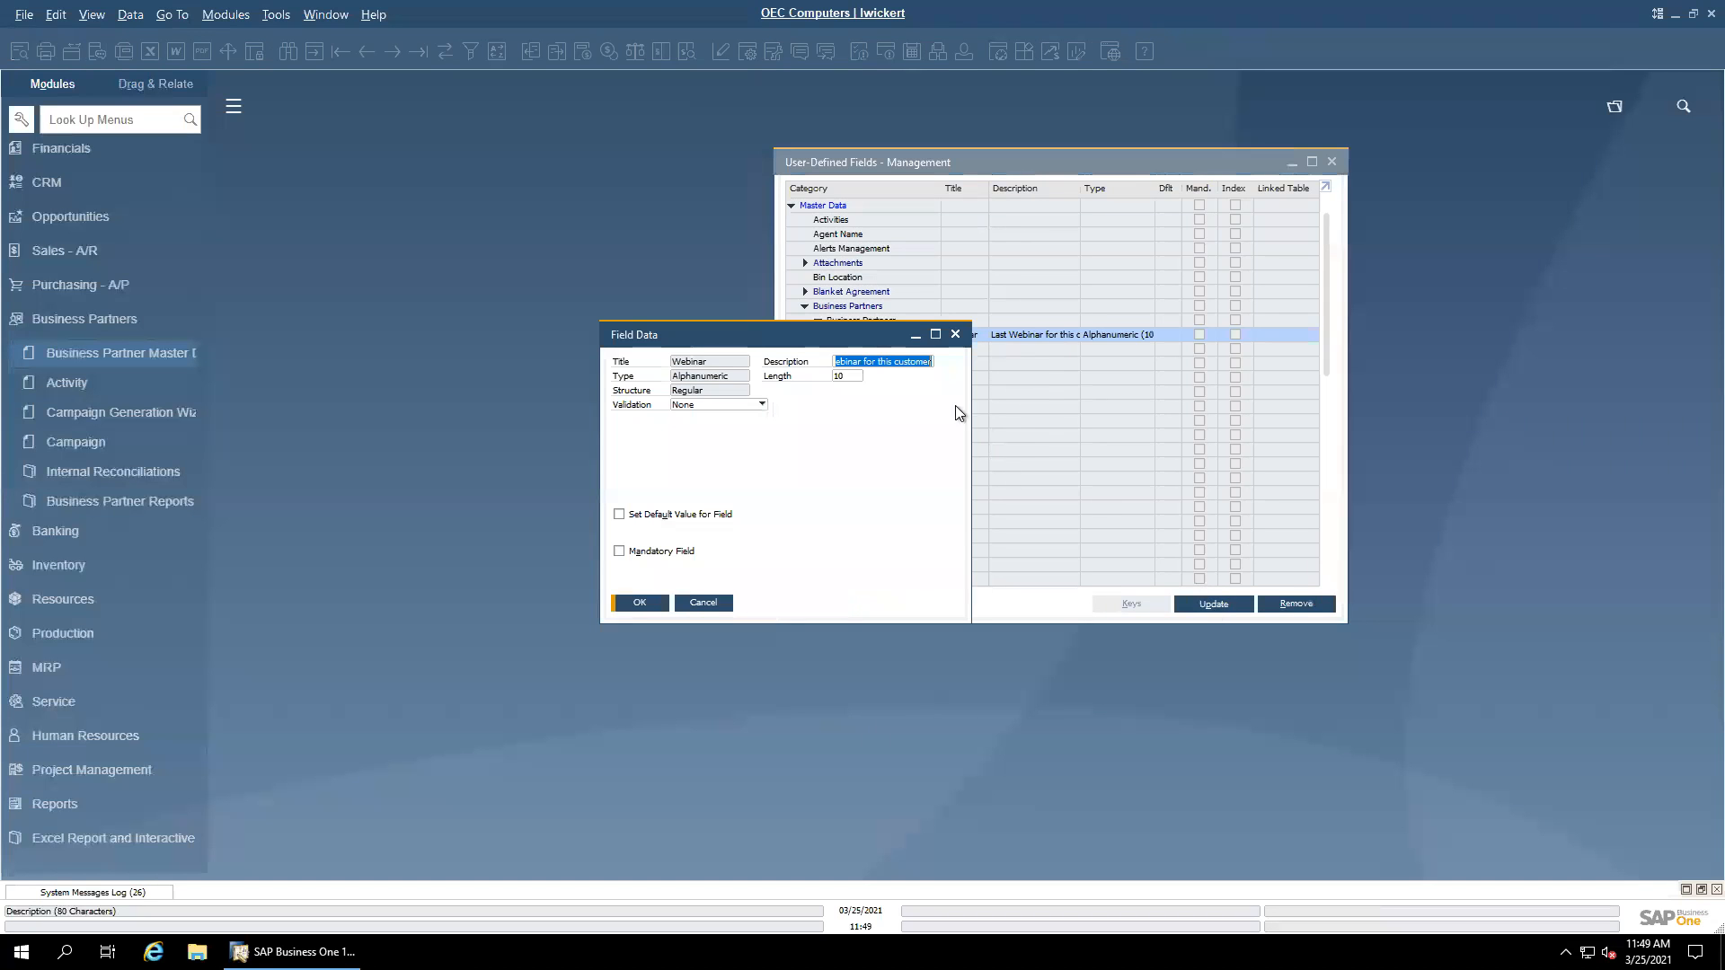
{"action": "left_click", "coordinate": [852, 376]}
{"action": "type", "text": "15"}
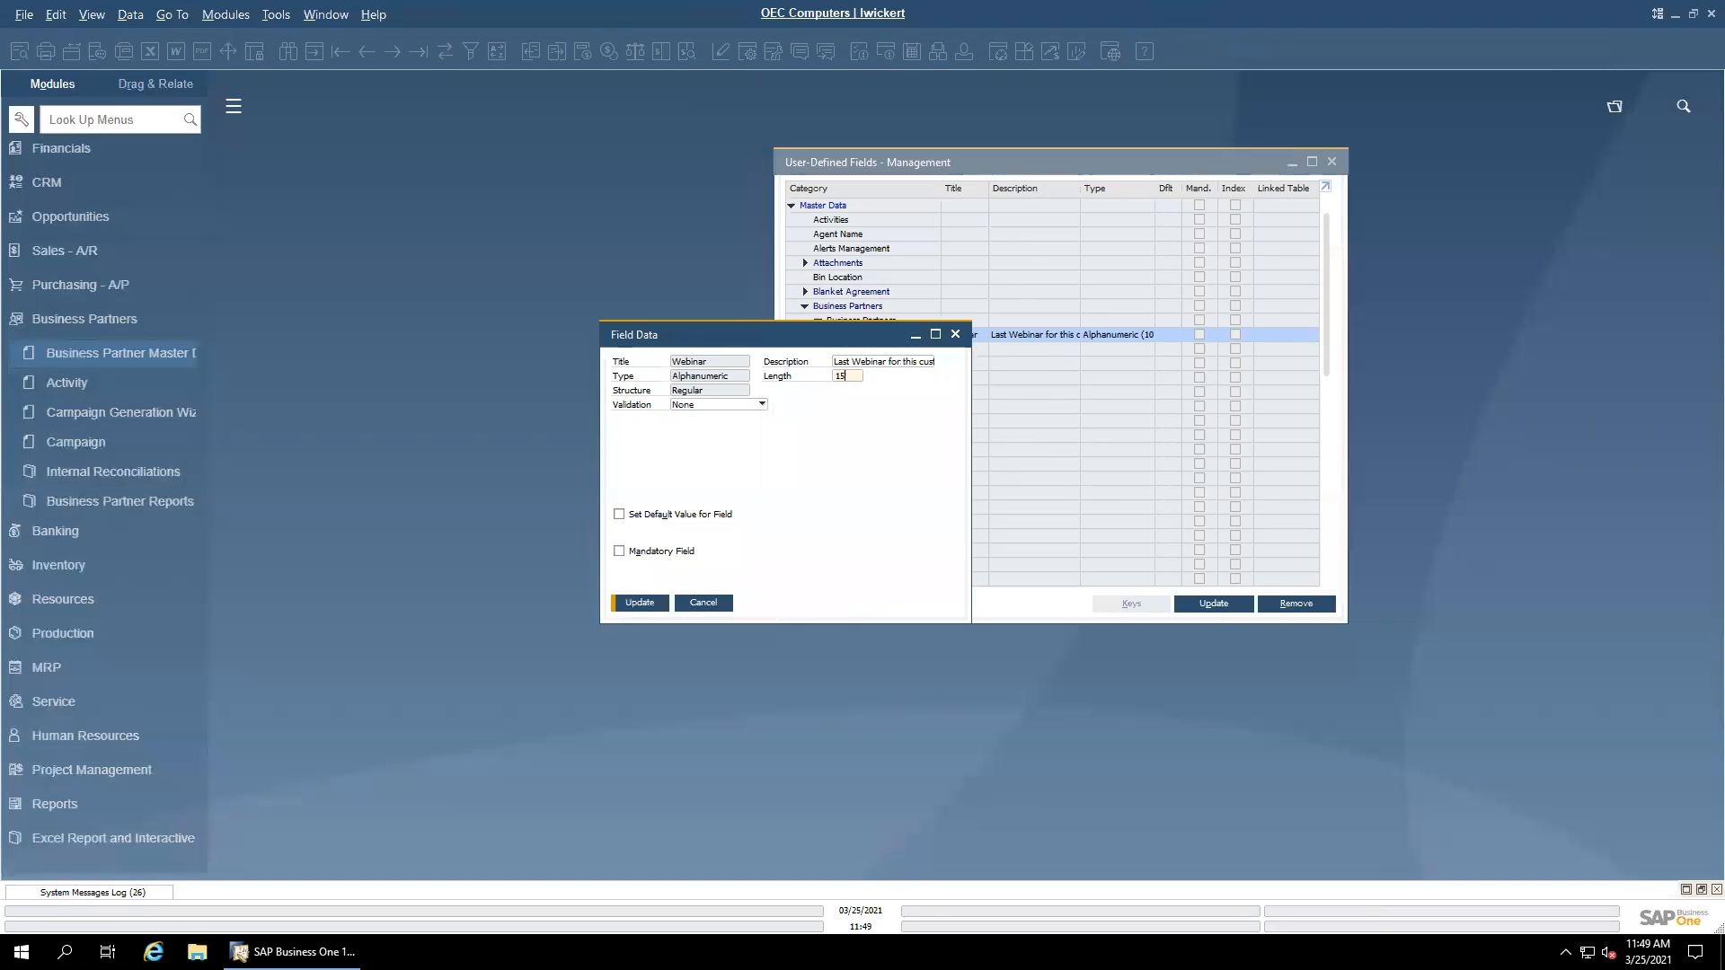
{"action": "key", "text": "Tab"}
{"action": "left_click", "coordinate": [652, 609]}
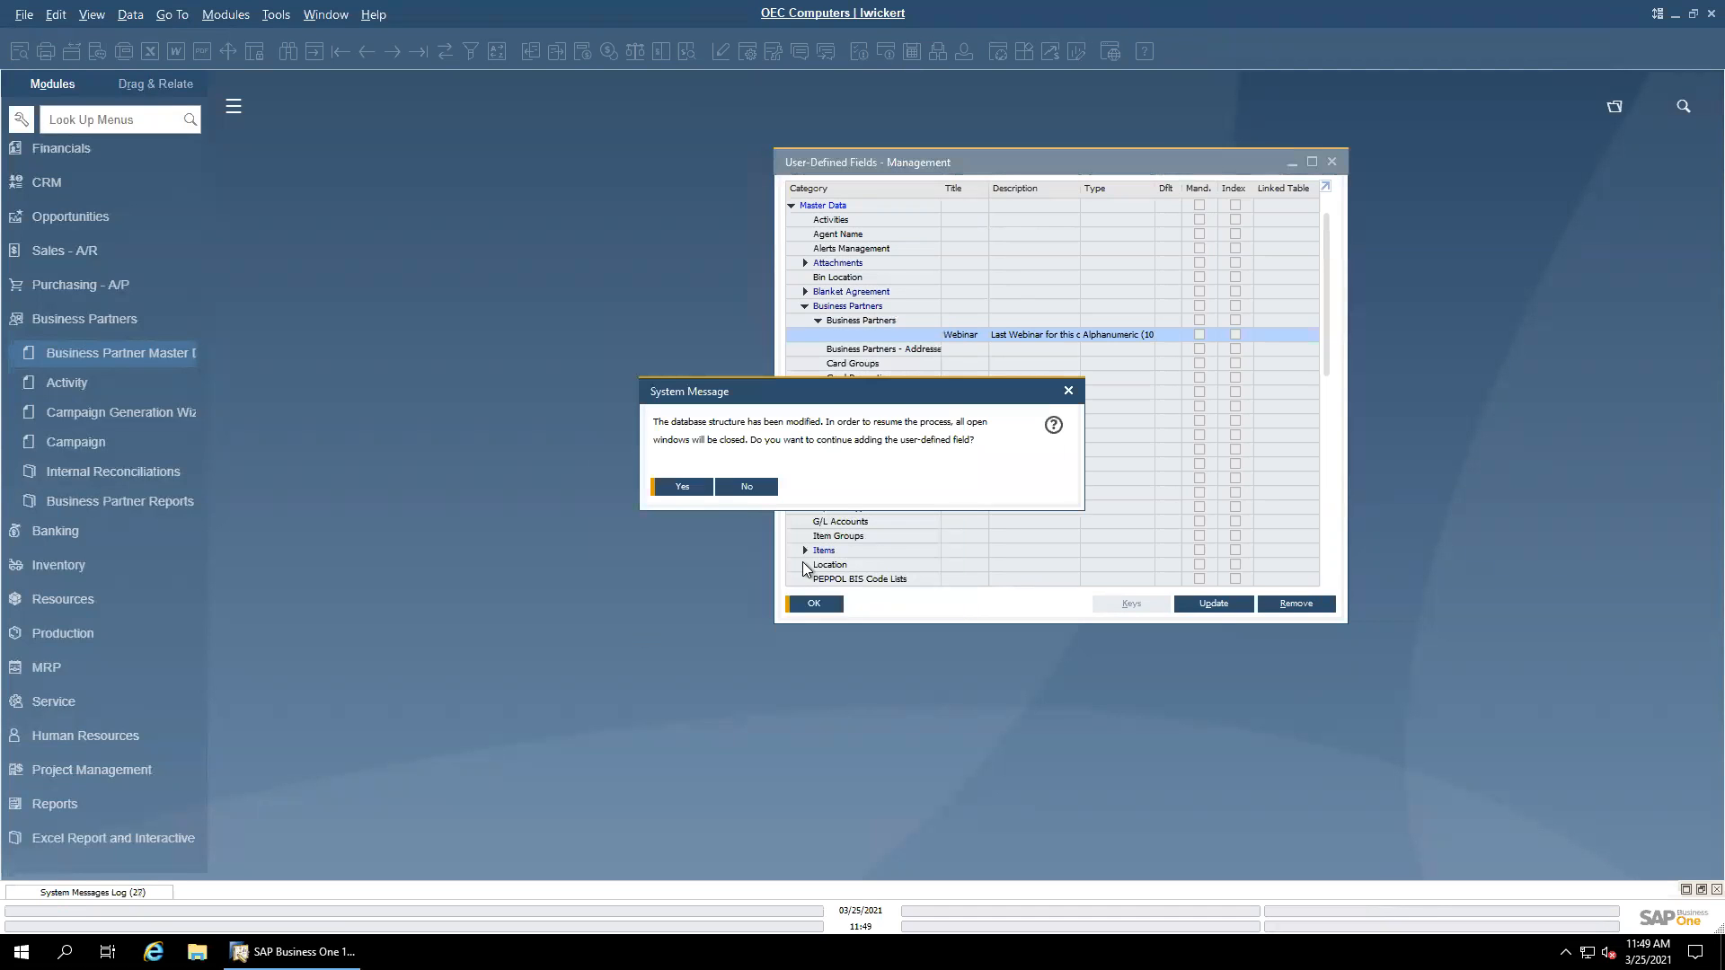
{"action": "left_click", "coordinate": [692, 497]}
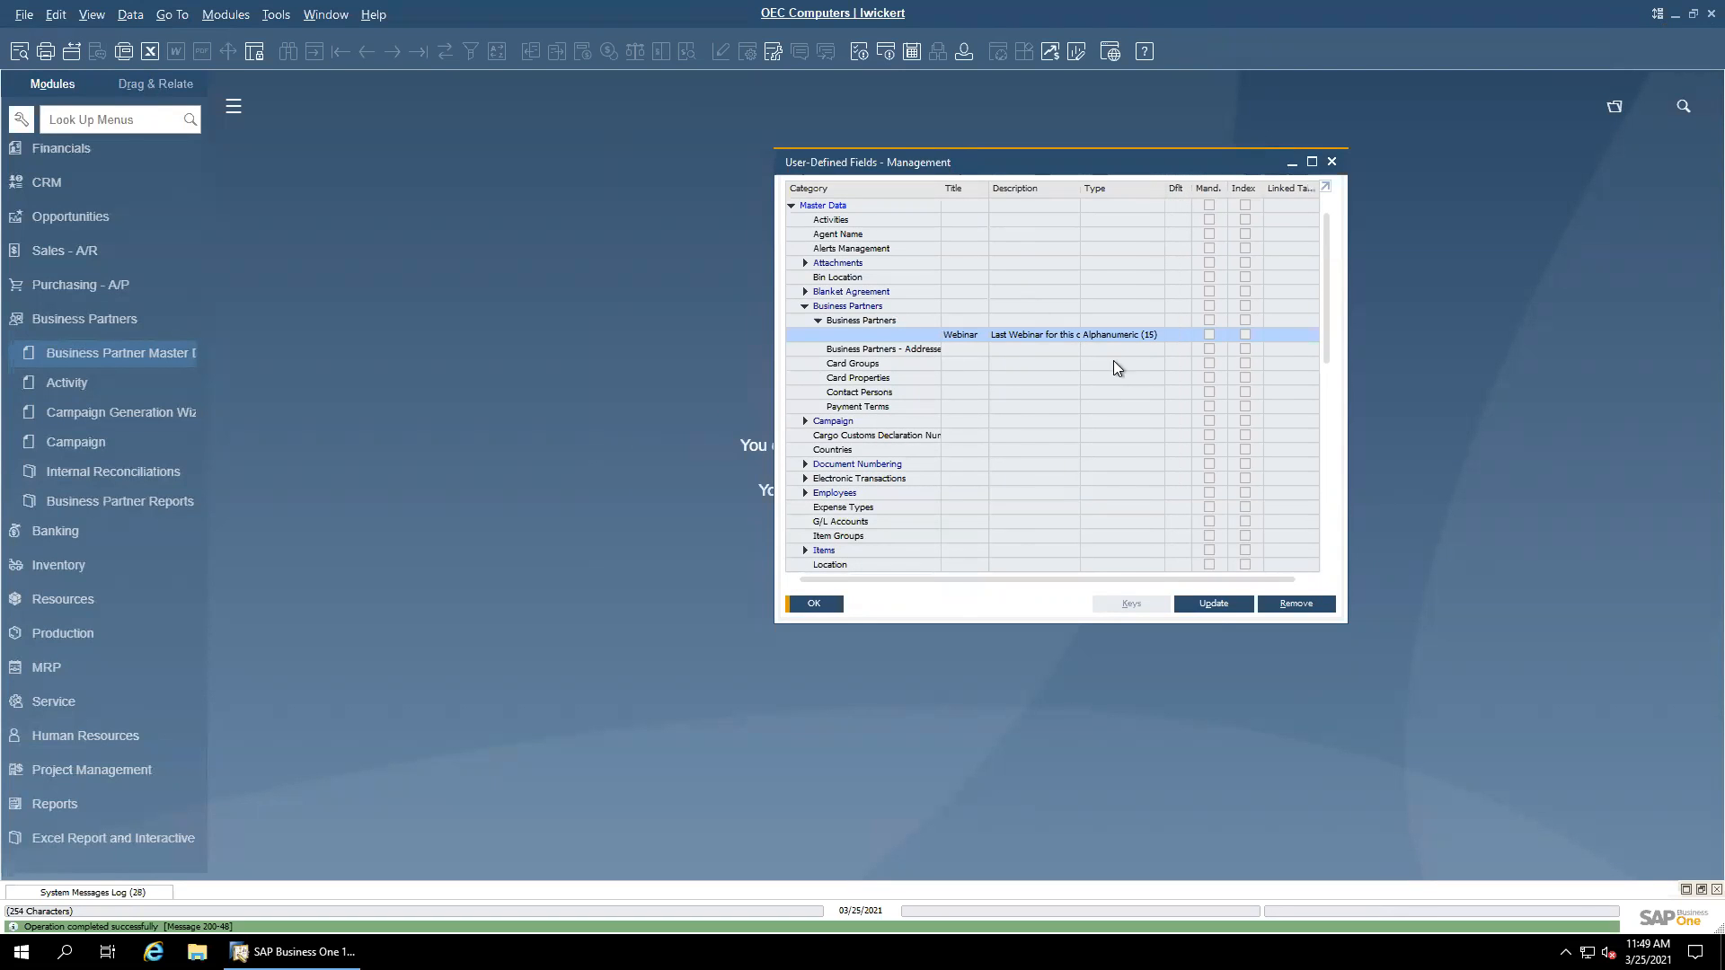
Step: Check the field's label in Business Partner Master Data, shorten the Webinar field's description to "Last Webinar", and agree to the database change
{"action": "left_click", "coordinate": [90, 356]}
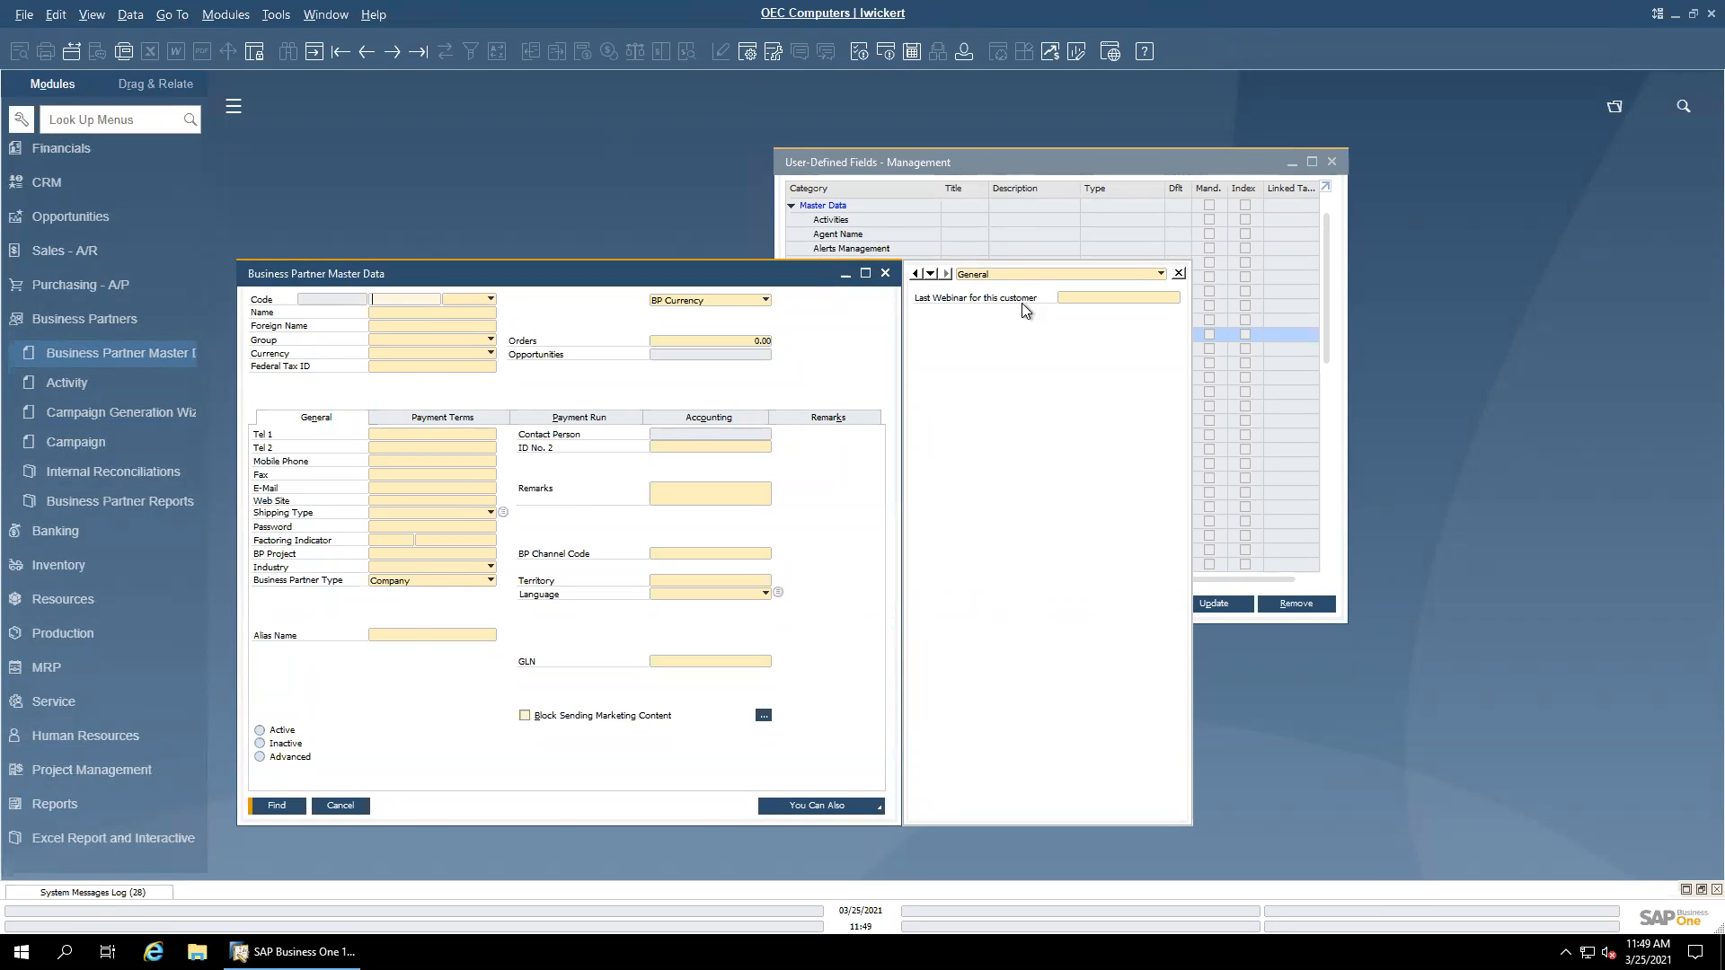
{"action": "left_click", "coordinate": [885, 273]}
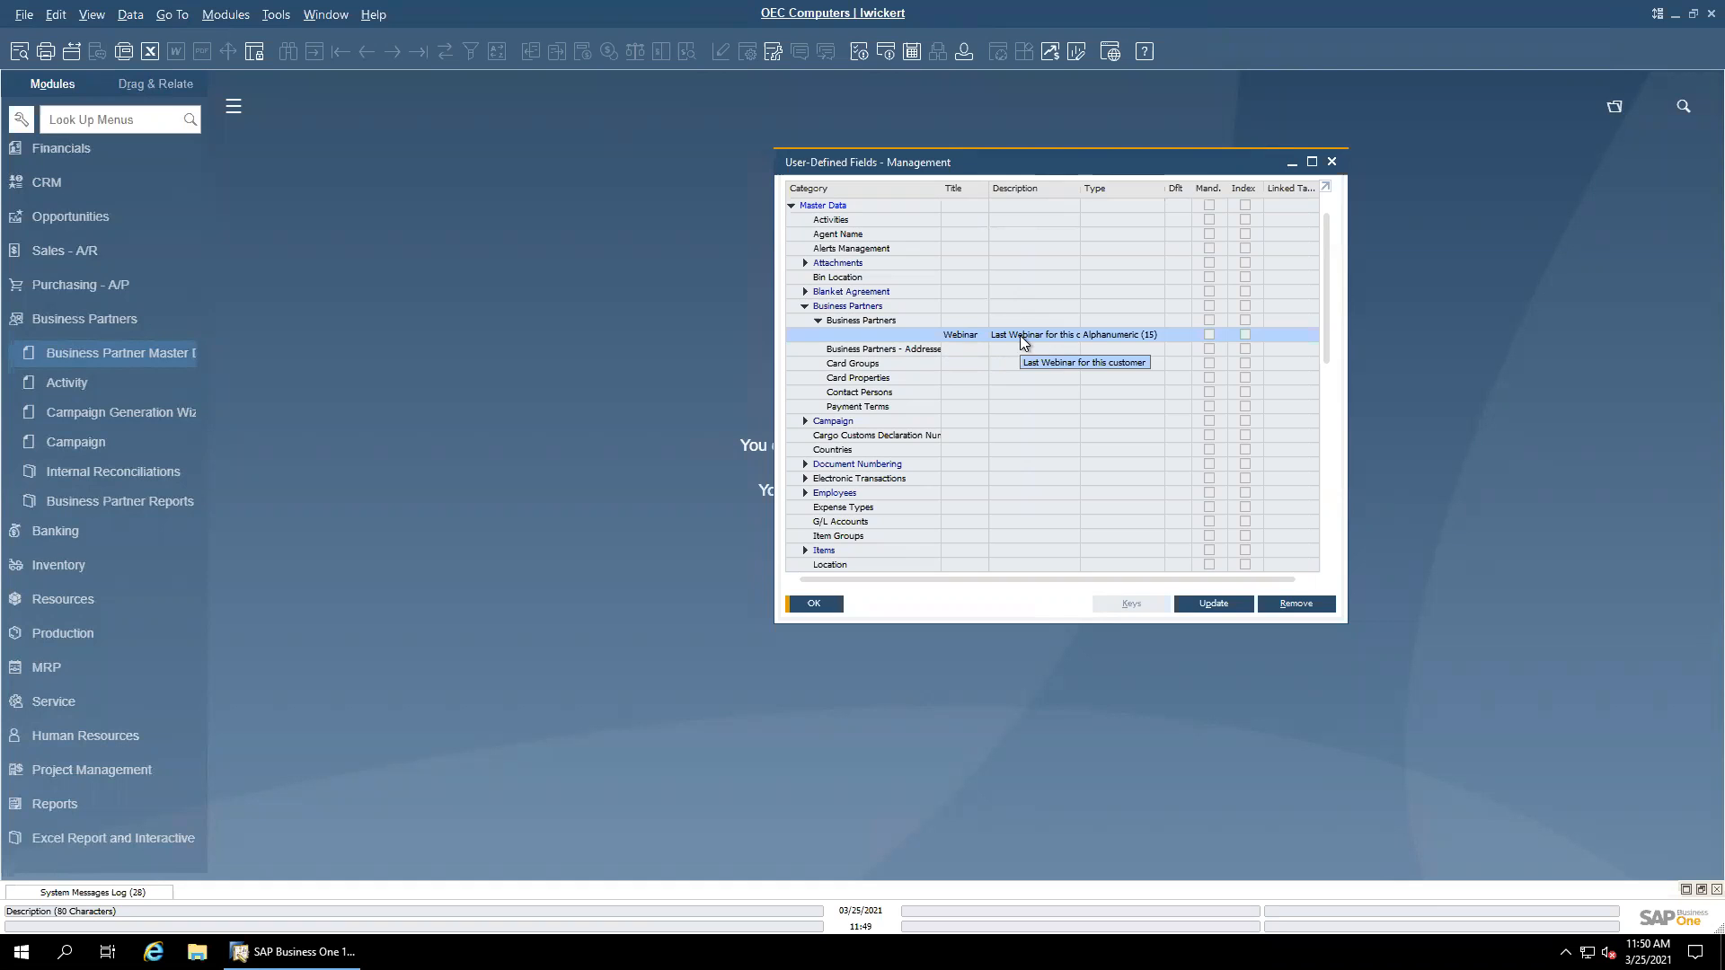
{"action": "left_click", "coordinate": [1217, 607]}
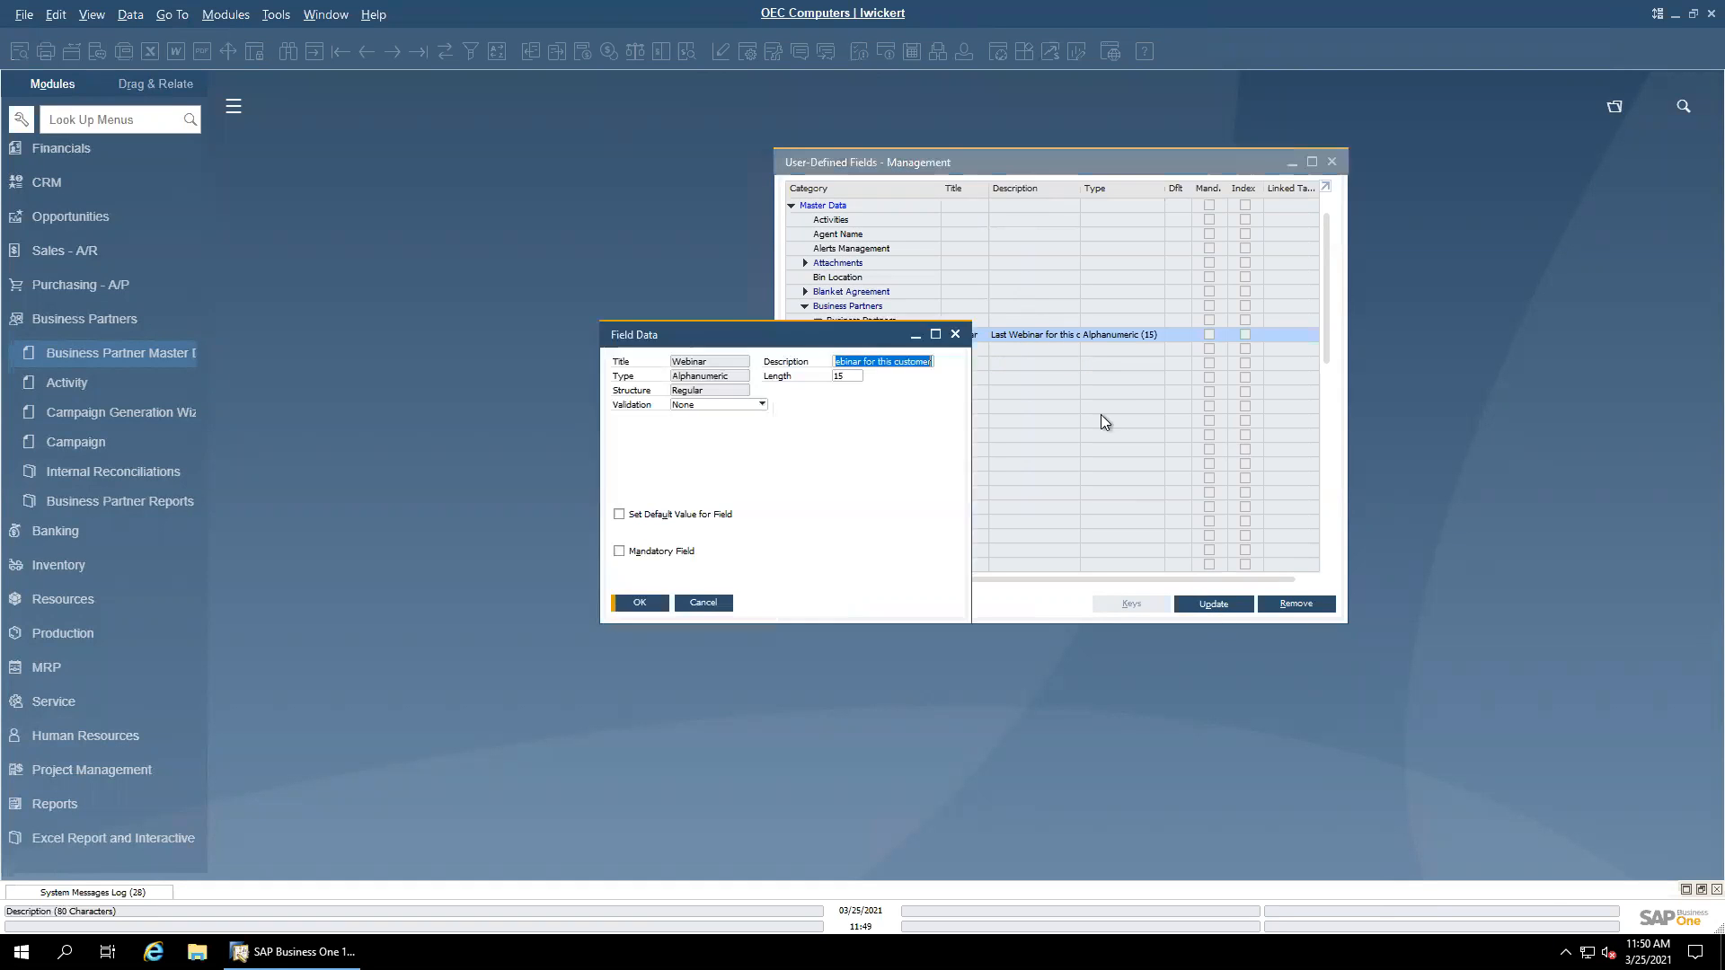
{"action": "left_click_drag", "start_coordinate": [859, 349], "coordinate": [916, 386]}
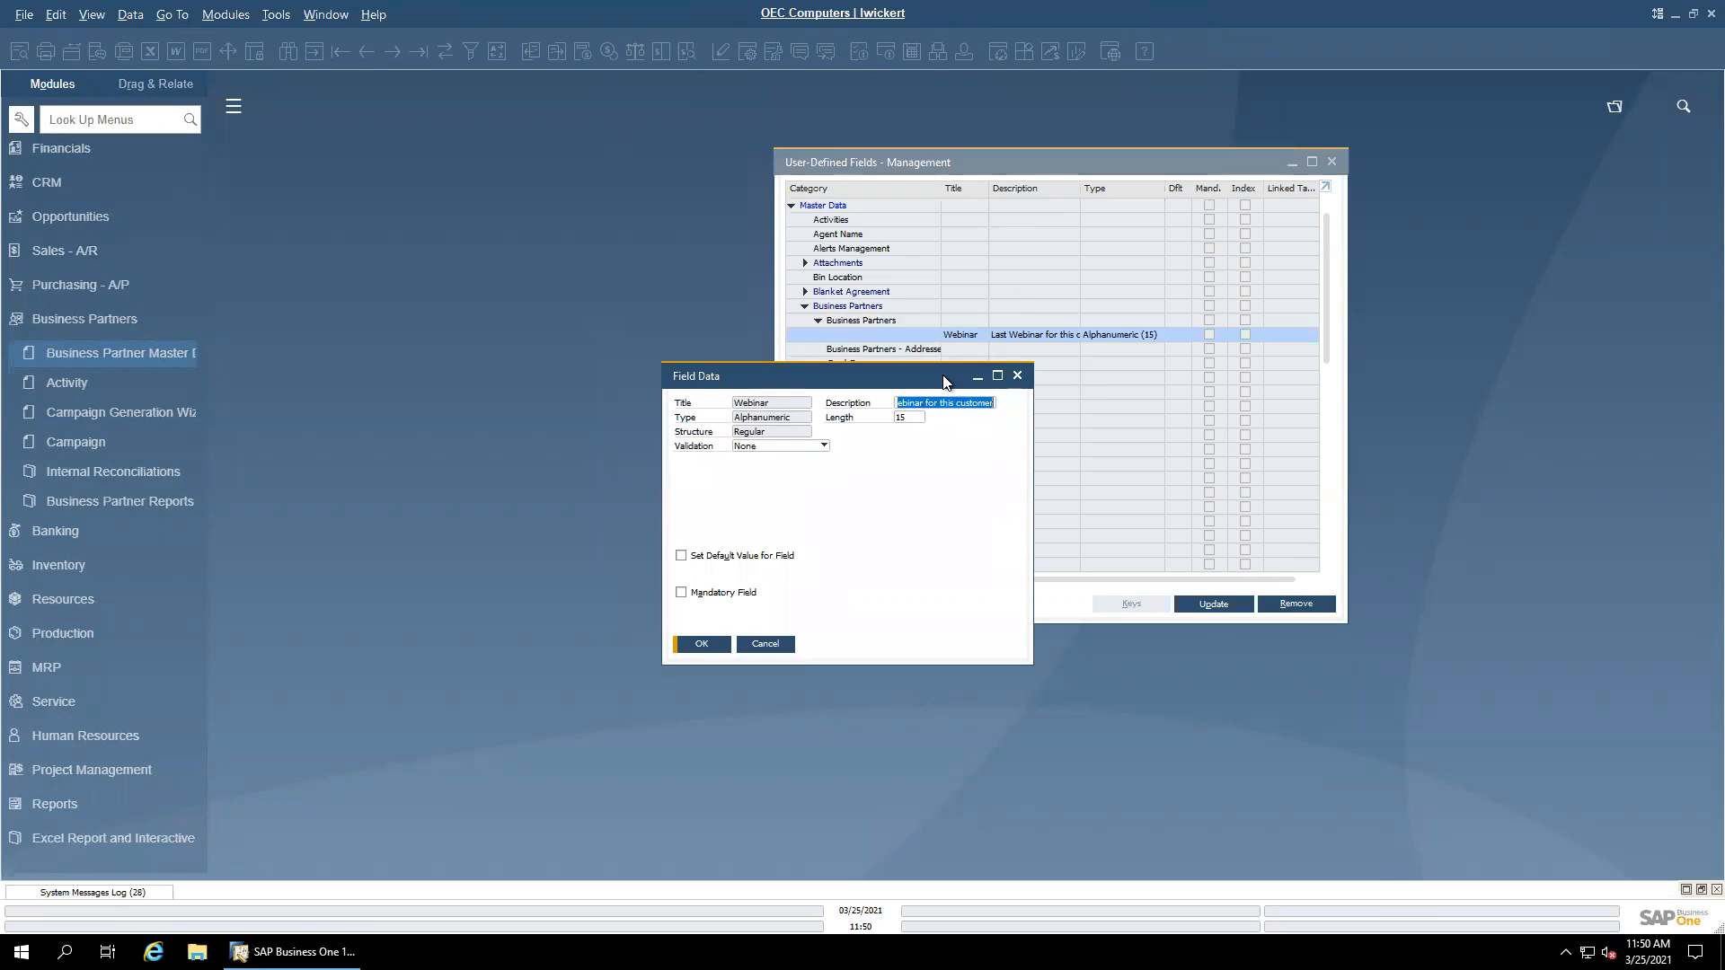
{"action": "key", "text": "End"}
{"action": "key", "text": "ctrl+shift+Left"}
{"action": "key", "text": "ctrl+shift+Left"}
{"action": "key", "text": "ctrl+shift+Left"}
{"action": "key", "text": "BackSpace"}
{"action": "key", "text": "Tab"}
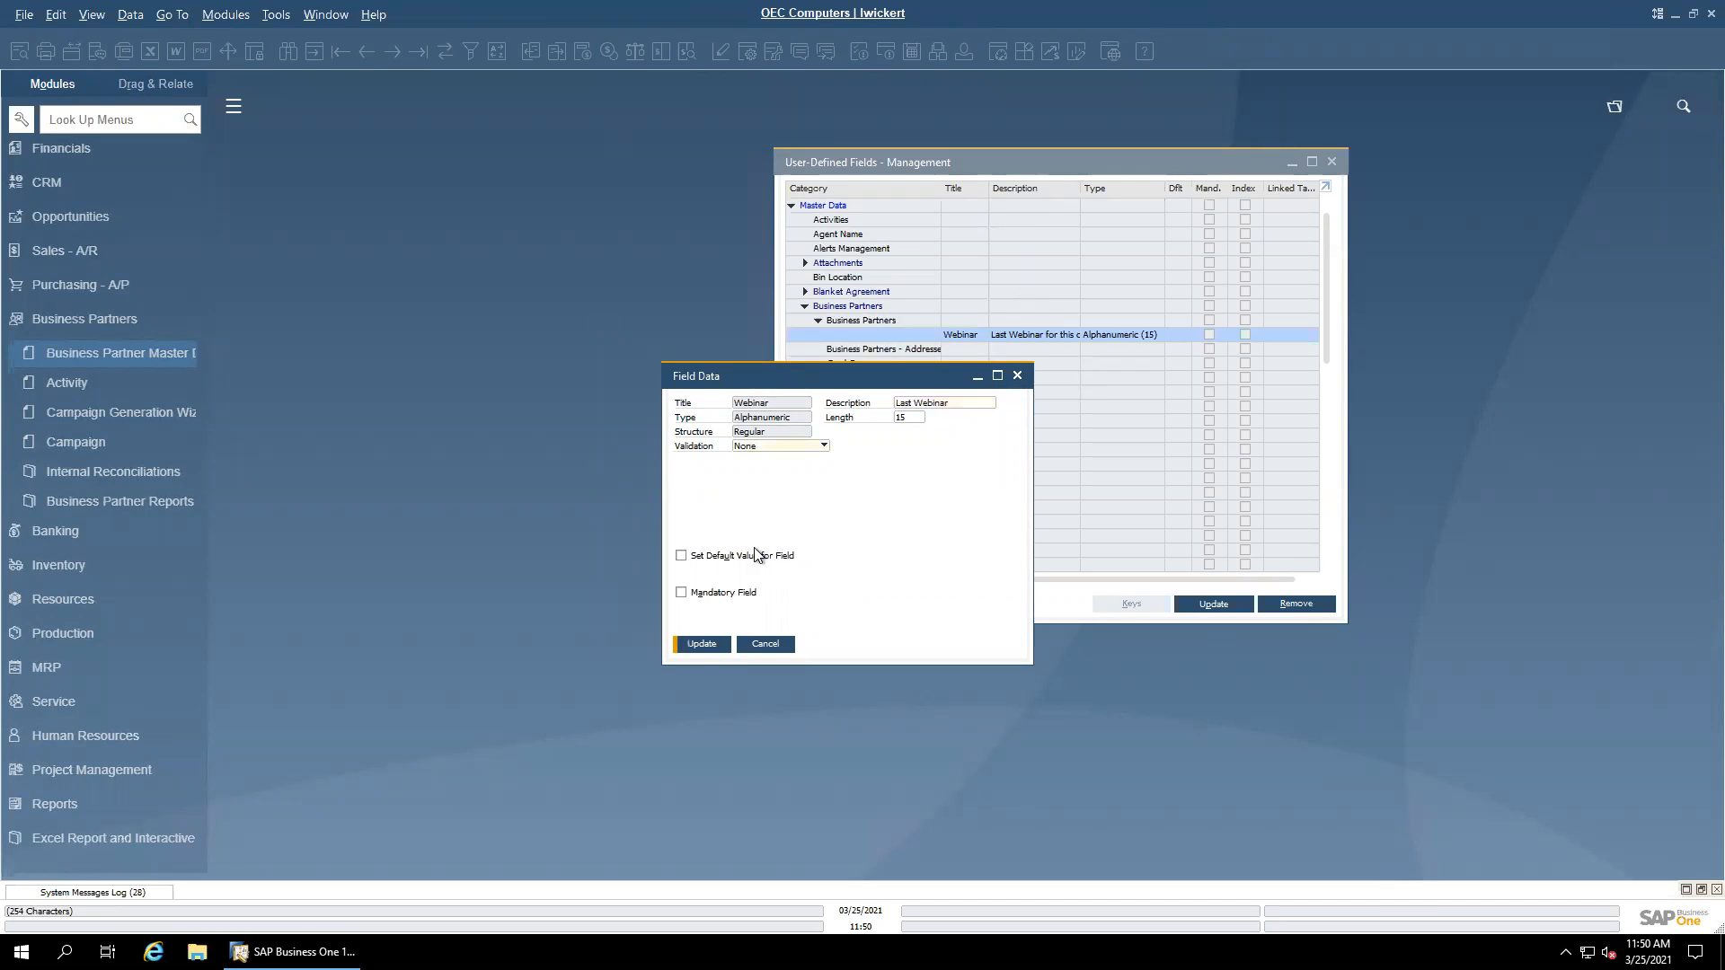
{"action": "left_click", "coordinate": [693, 651]}
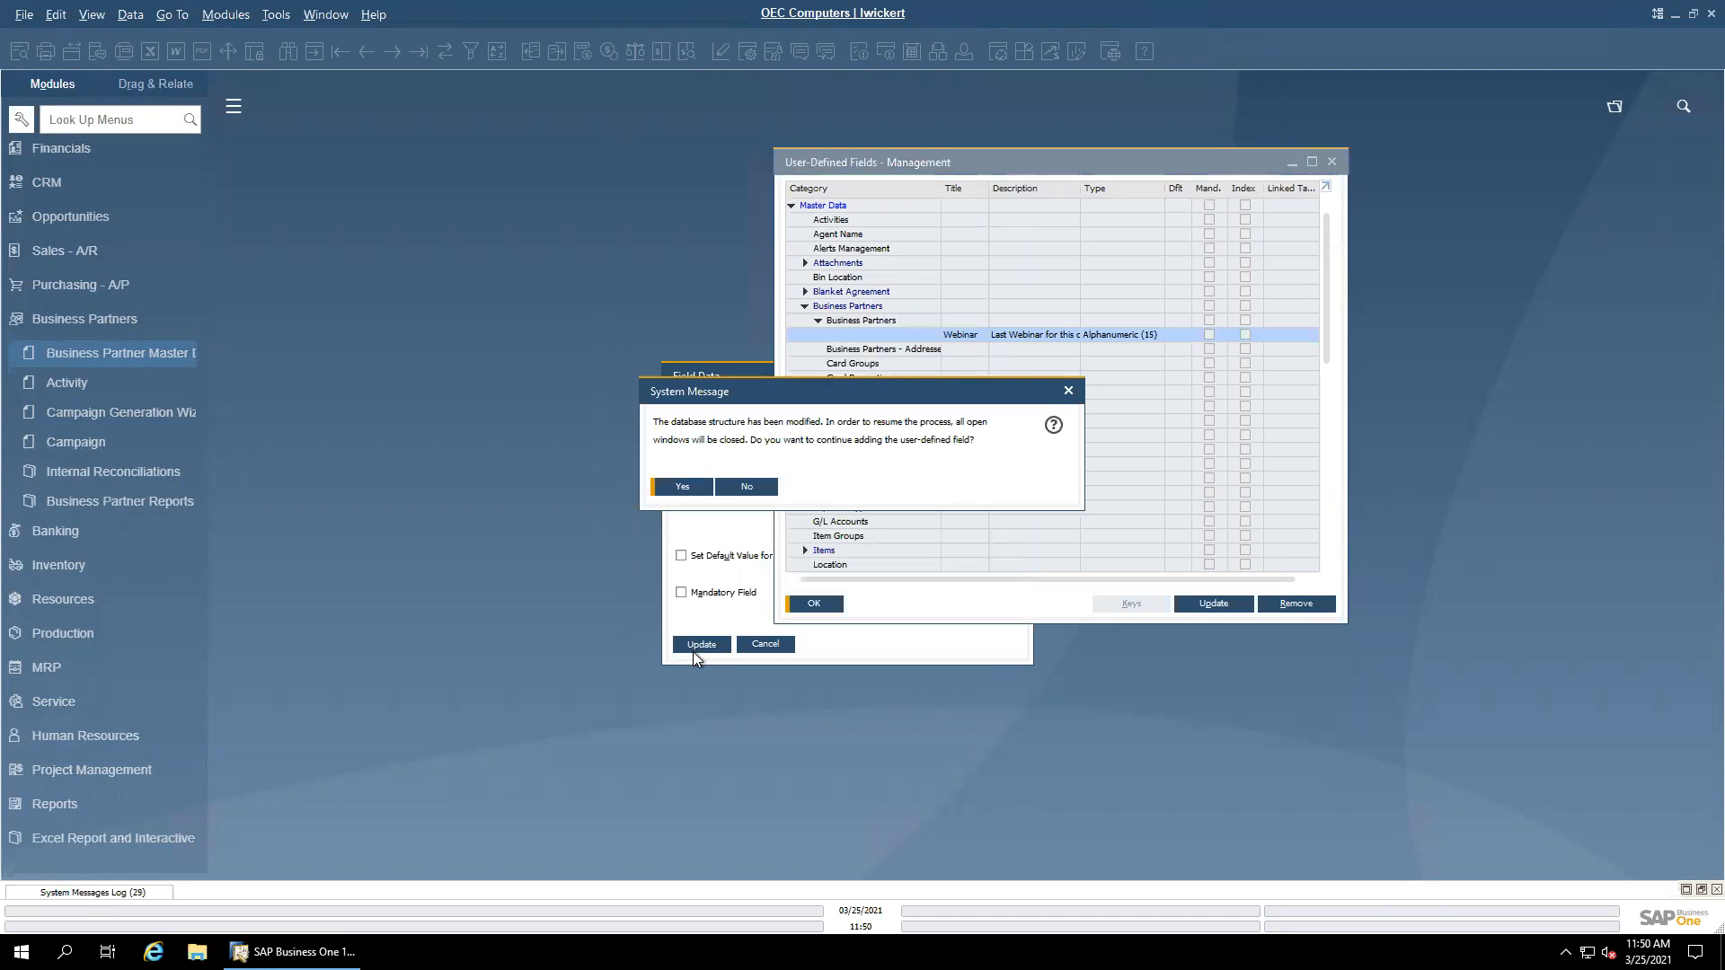
{"action": "left_click", "coordinate": [683, 489]}
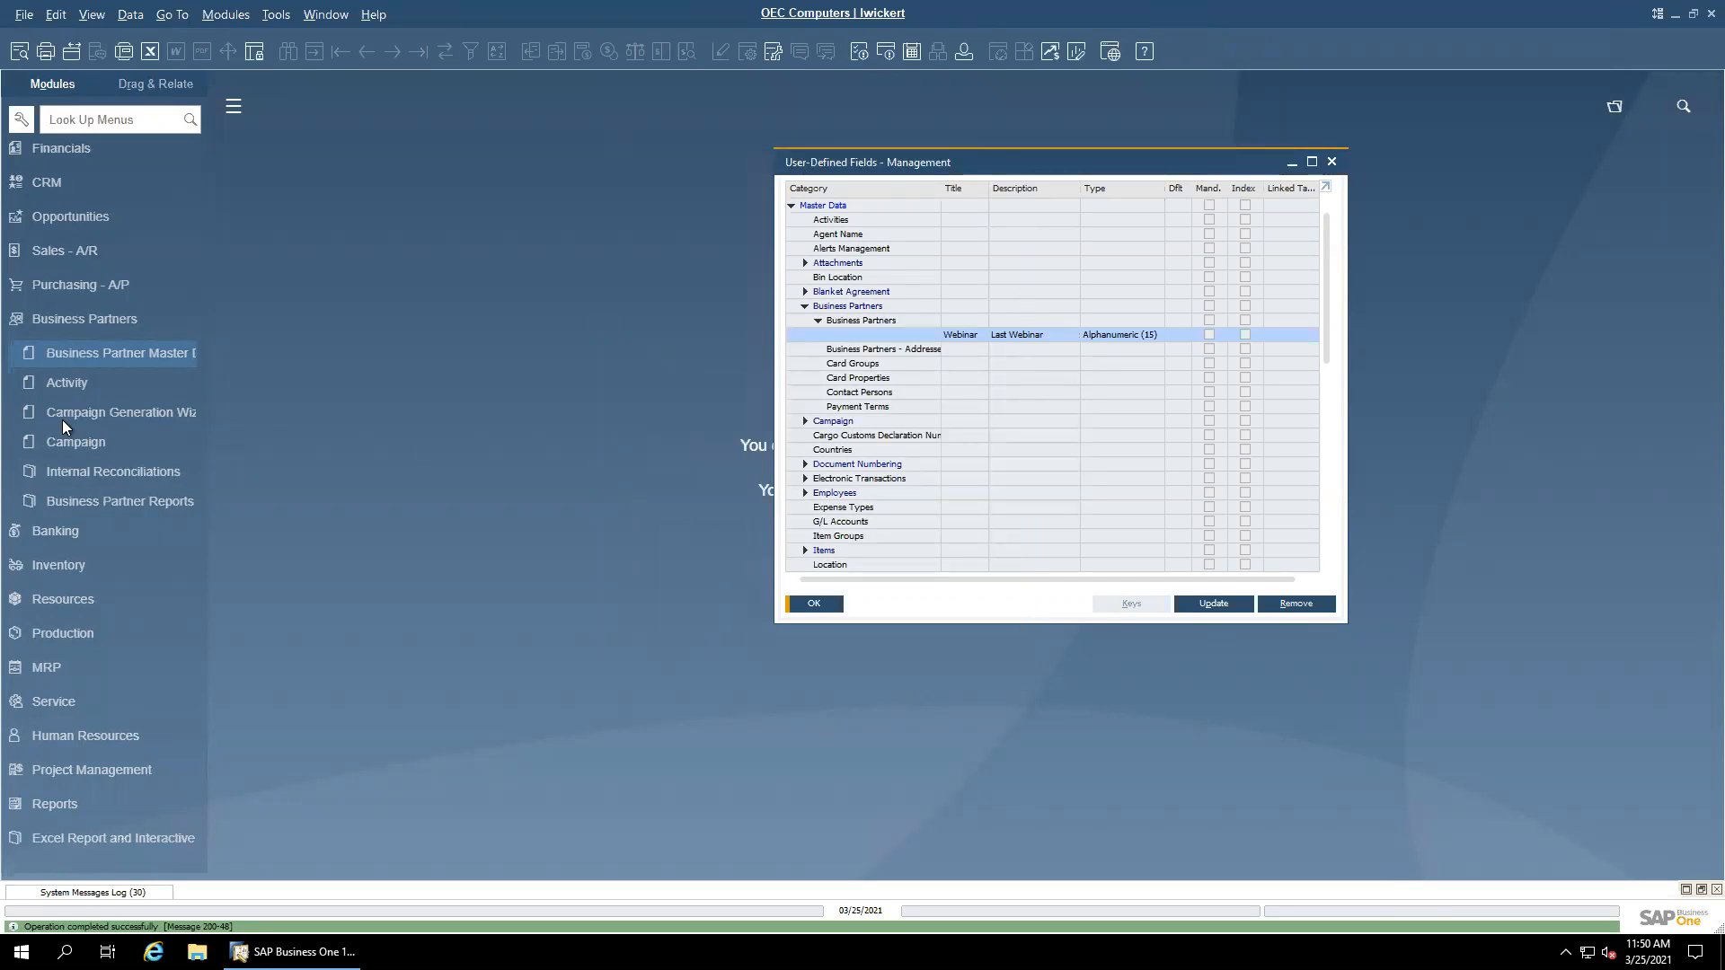
Step: Check the shortened label in Business Partner Master Data and the Webinar entry under the Business Partners category in field management
{"action": "left_click", "coordinate": [94, 353]}
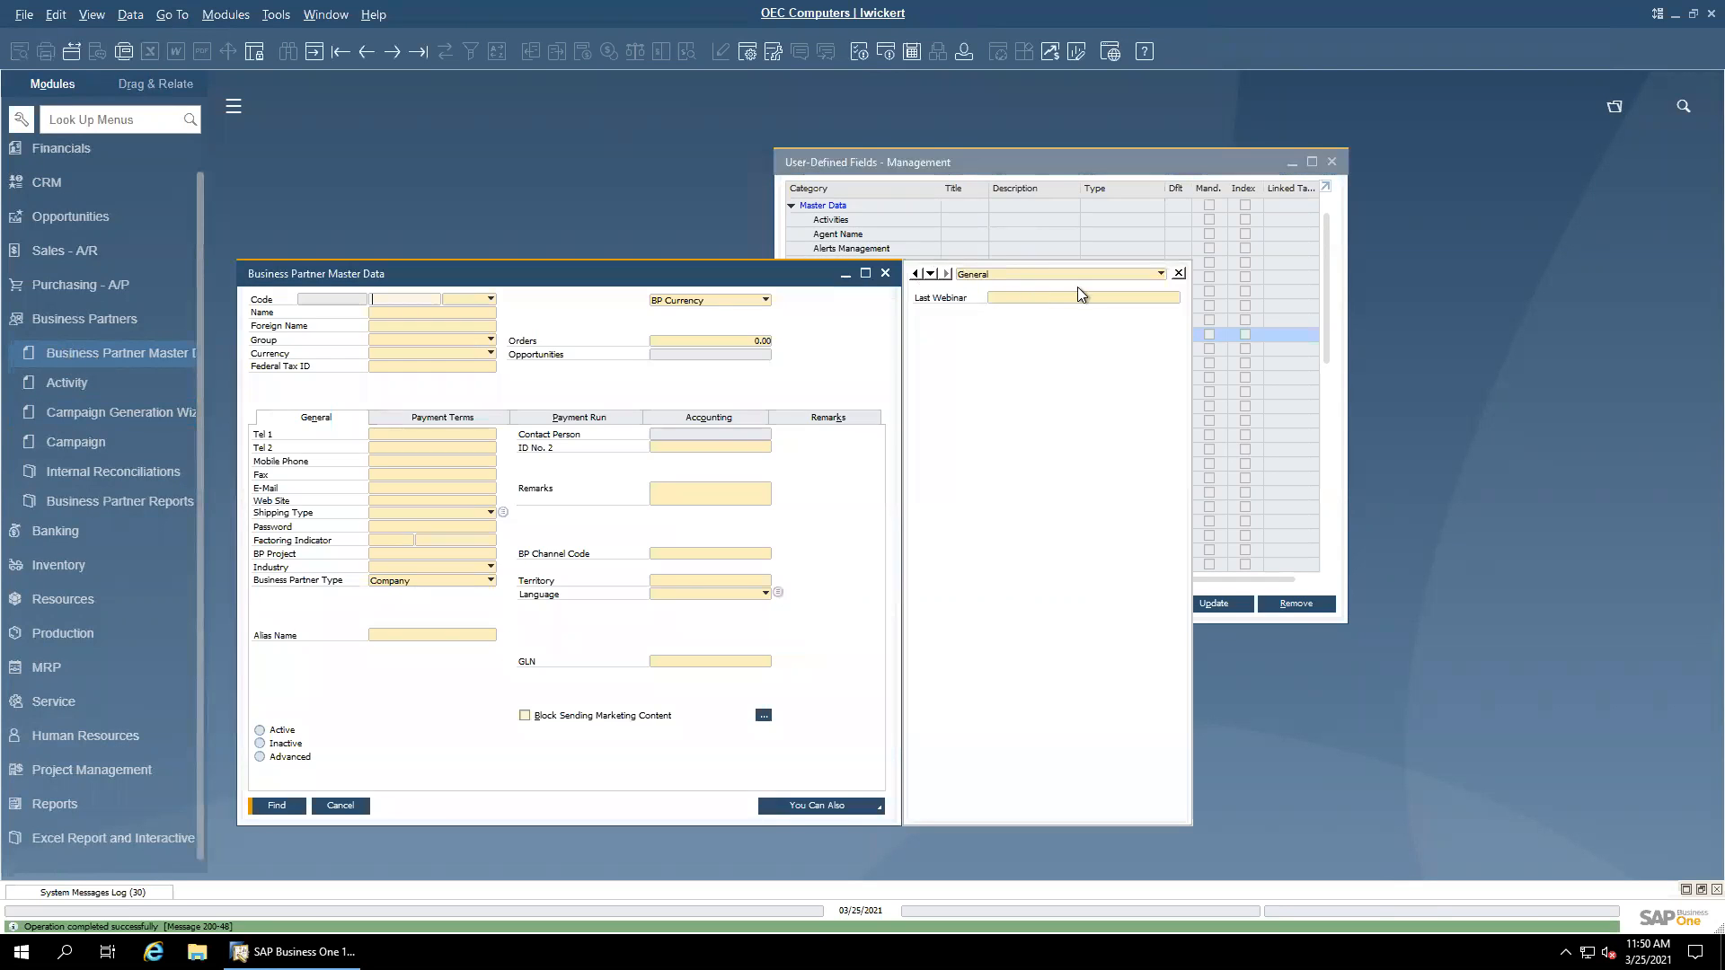
{"action": "left_click", "coordinate": [885, 273]}
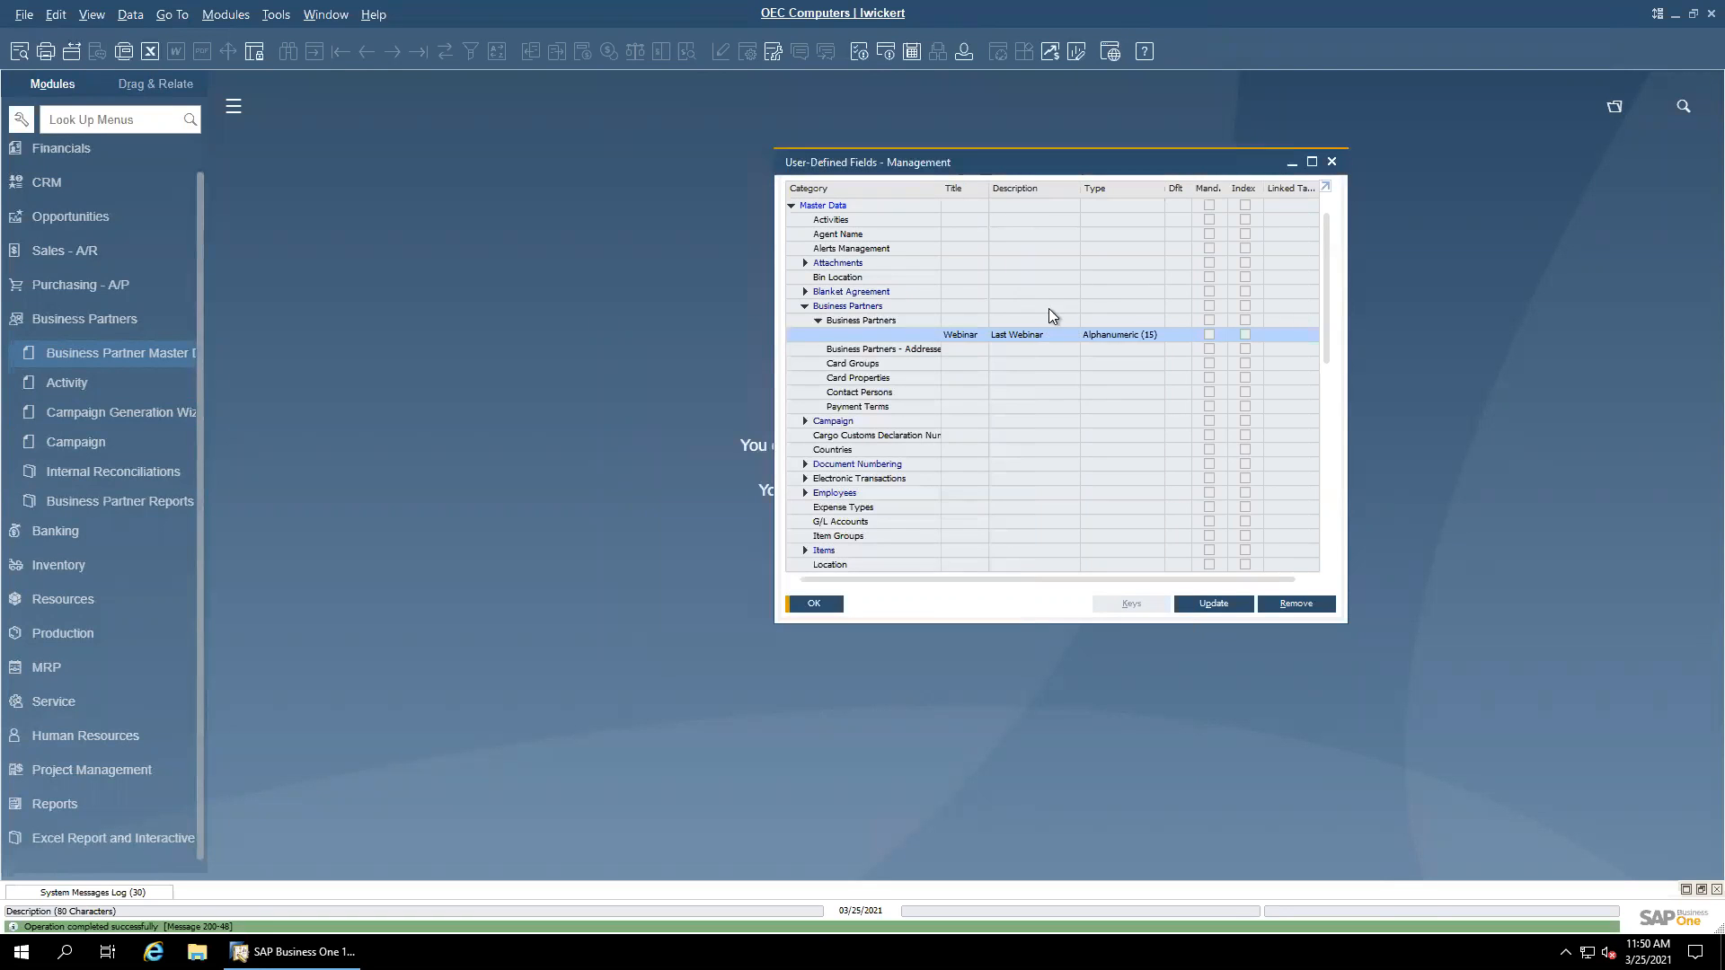
{"action": "left_click", "coordinate": [925, 321]}
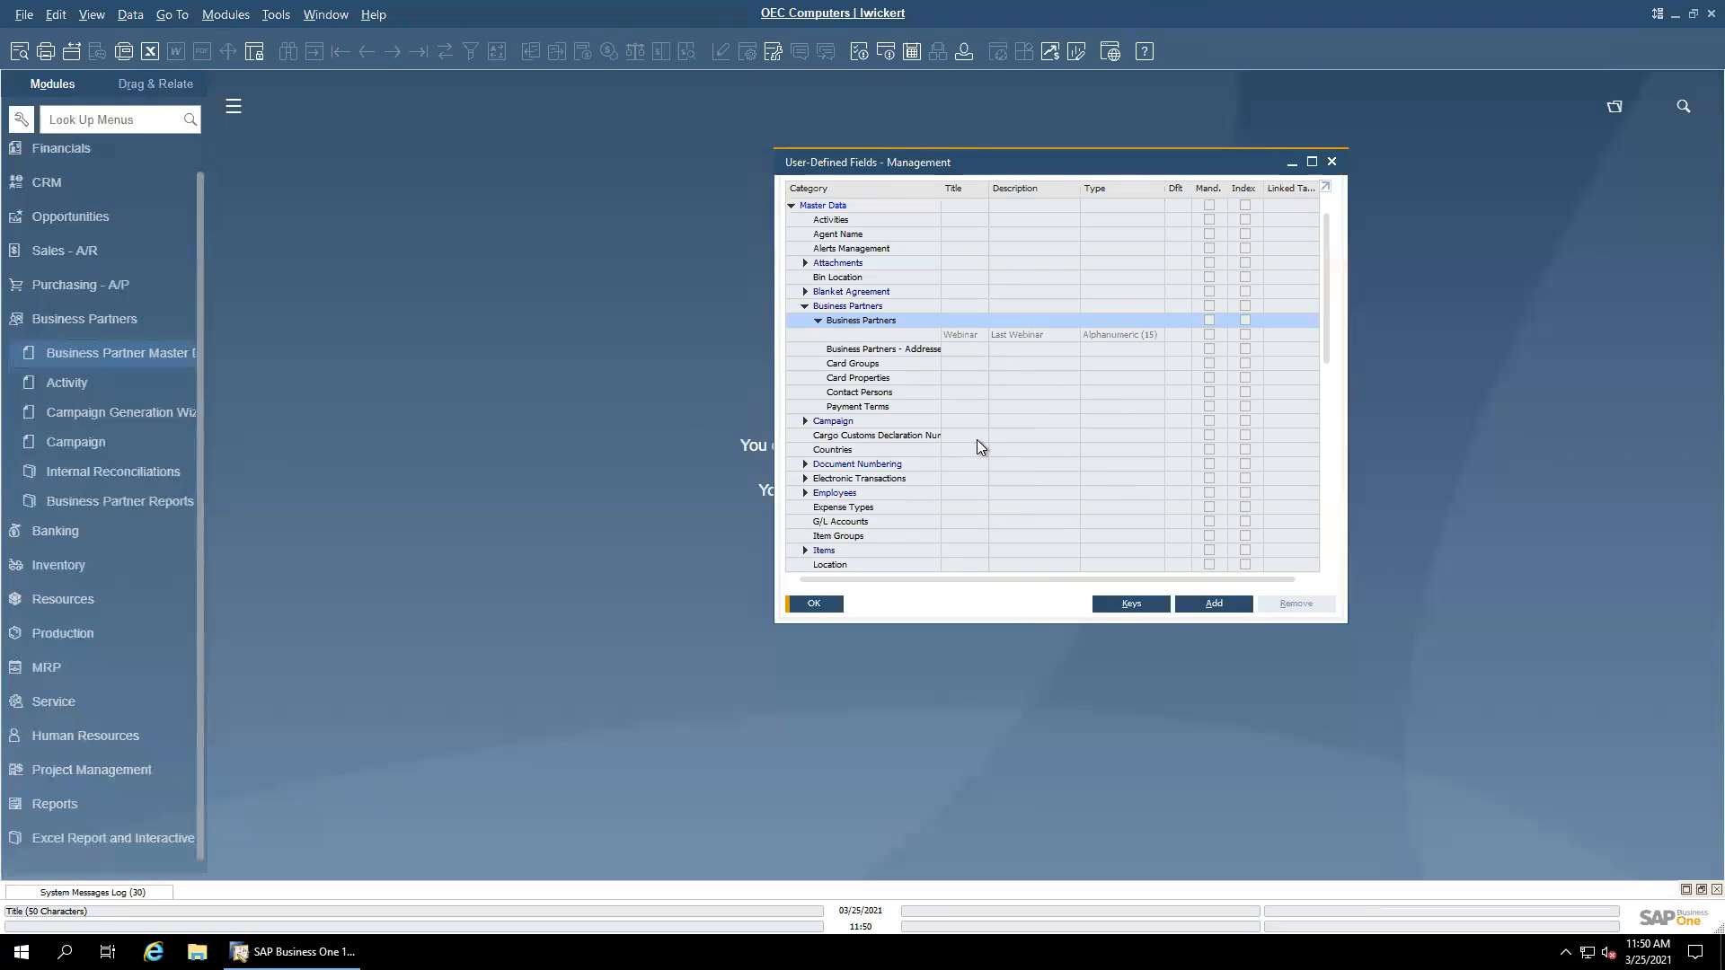
{"action": "left_click", "coordinate": [803, 307]}
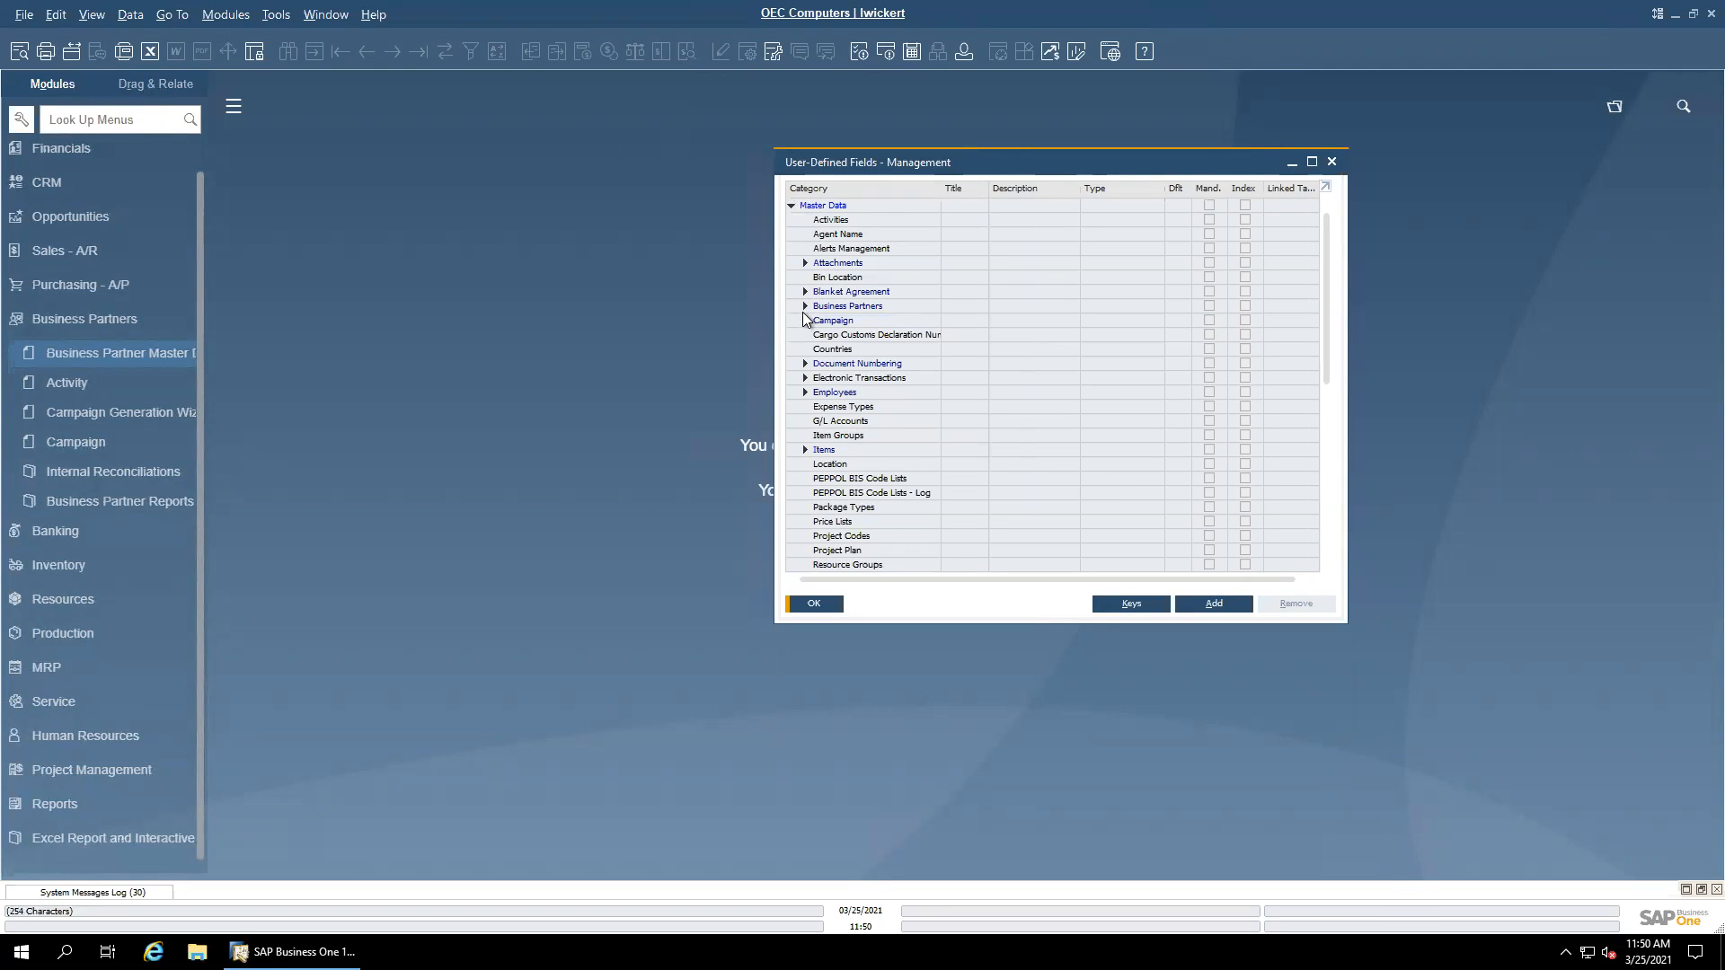
{"action": "left_click", "coordinate": [805, 305]}
{"action": "left_click", "coordinate": [821, 329]}
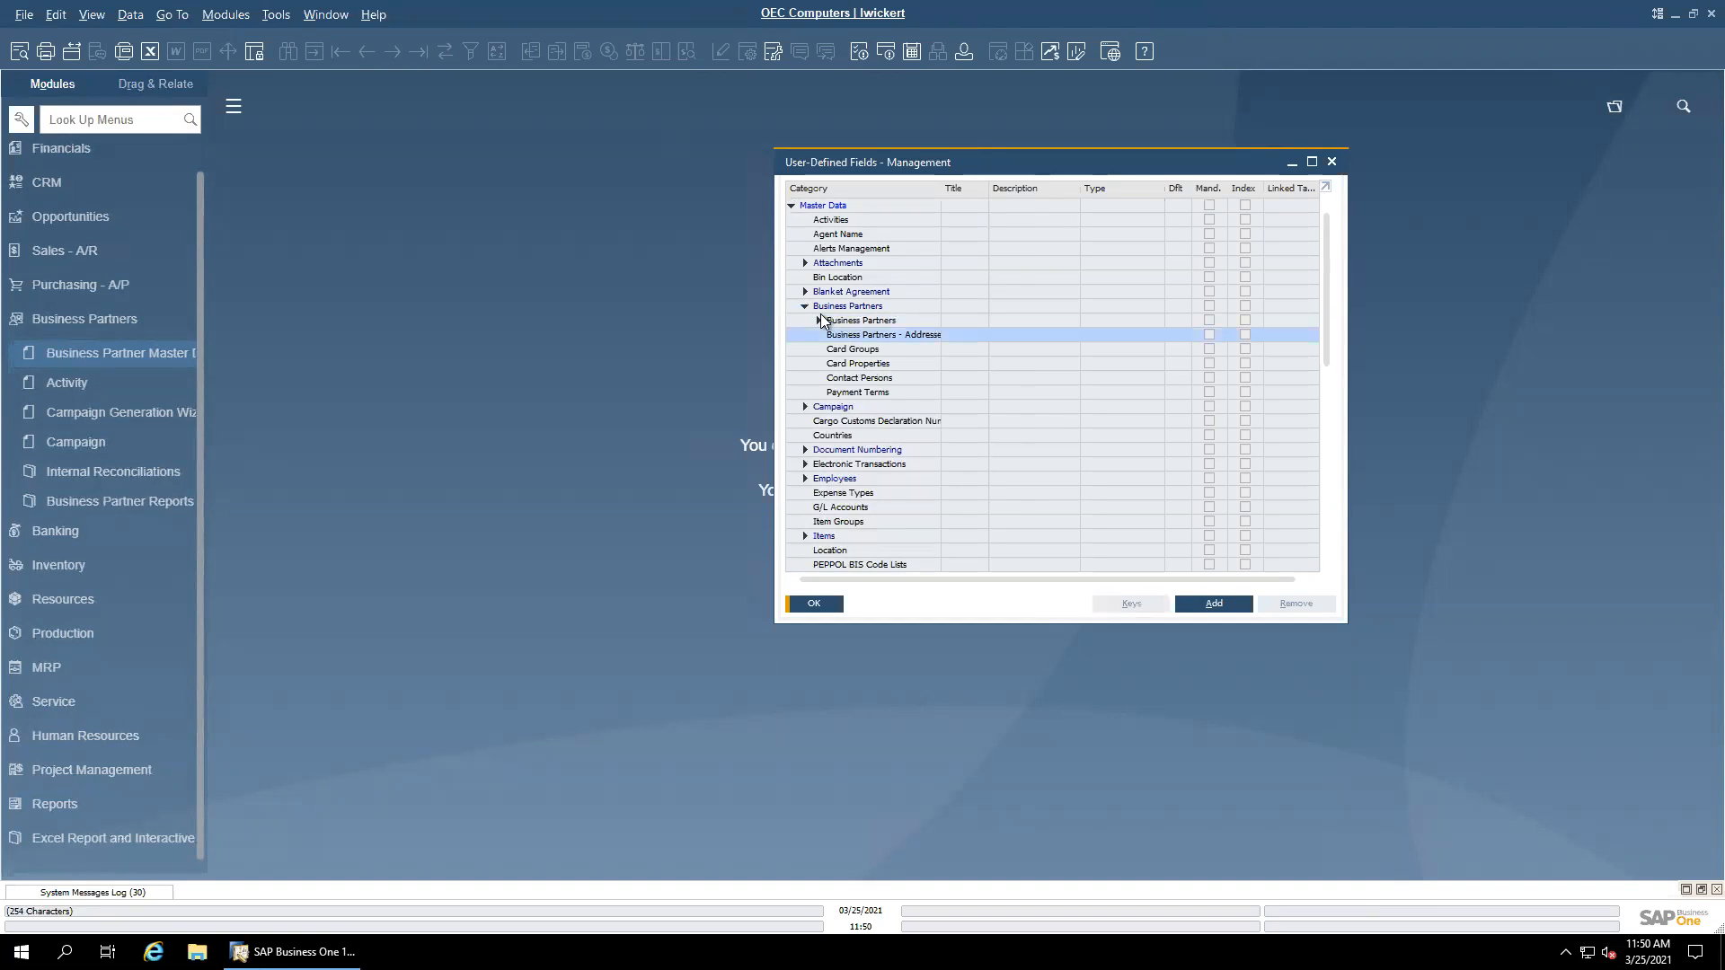
{"action": "left_click", "coordinate": [820, 322]}
{"action": "left_click", "coordinate": [818, 321]}
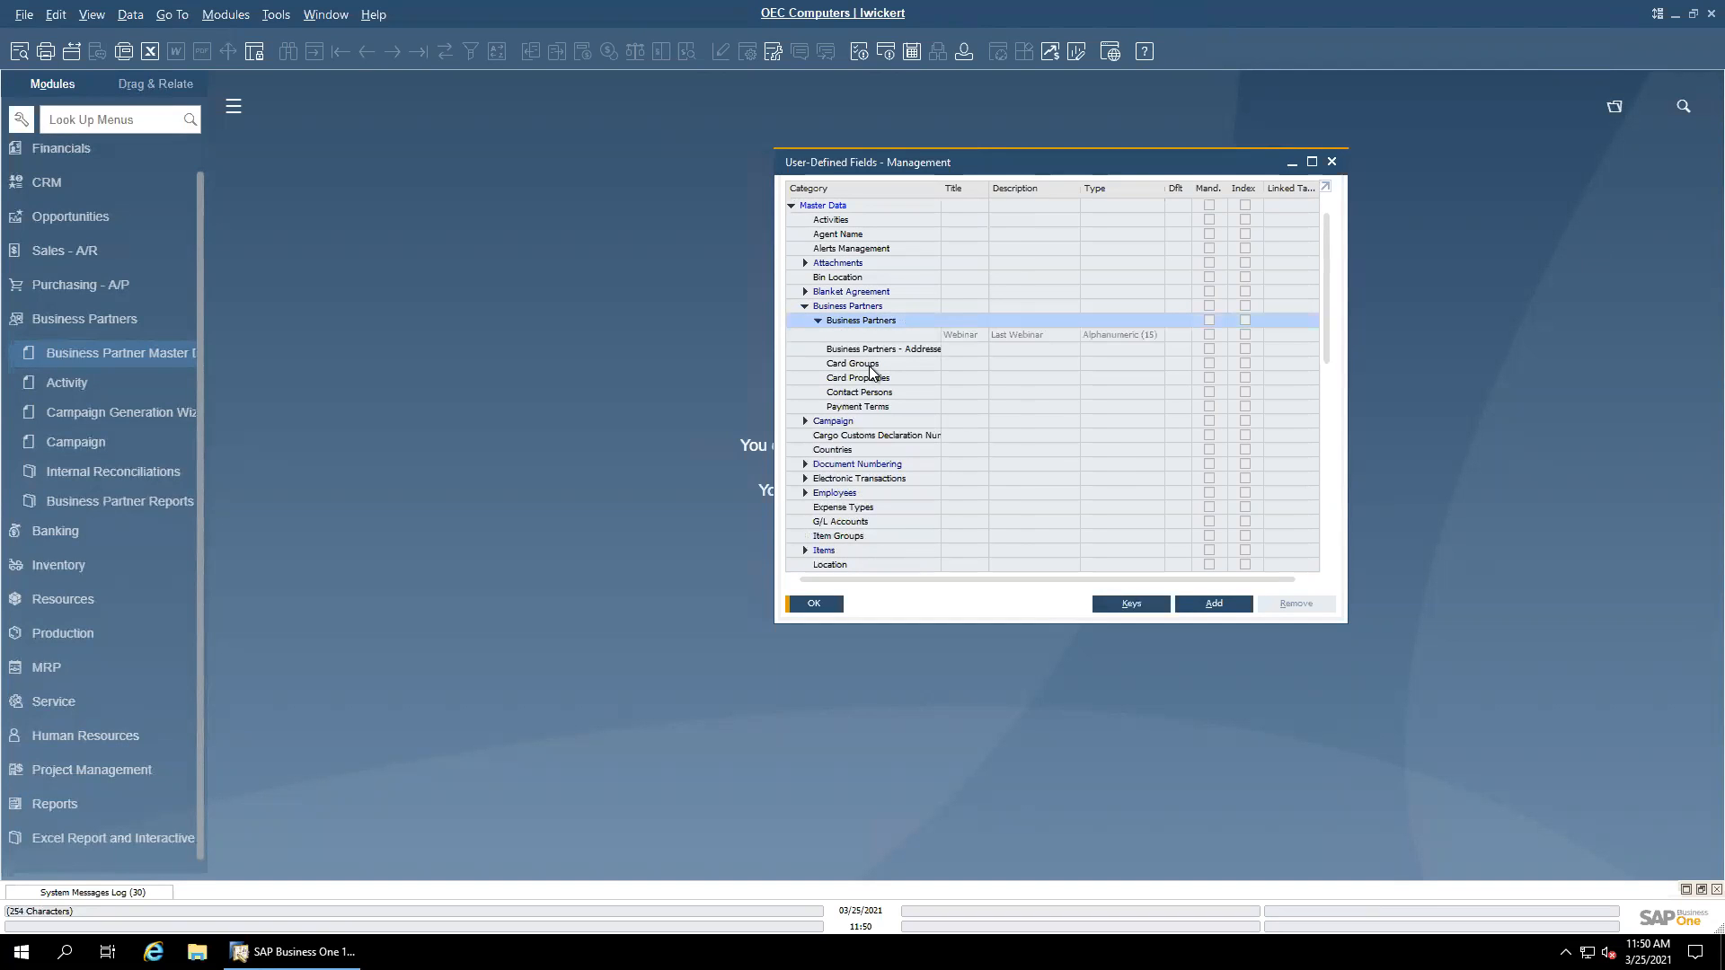
Step: Remove the Webinar field from Business Partners, agreeing to the database structure change and the irreversible removal
{"action": "left_click", "coordinate": [945, 342]}
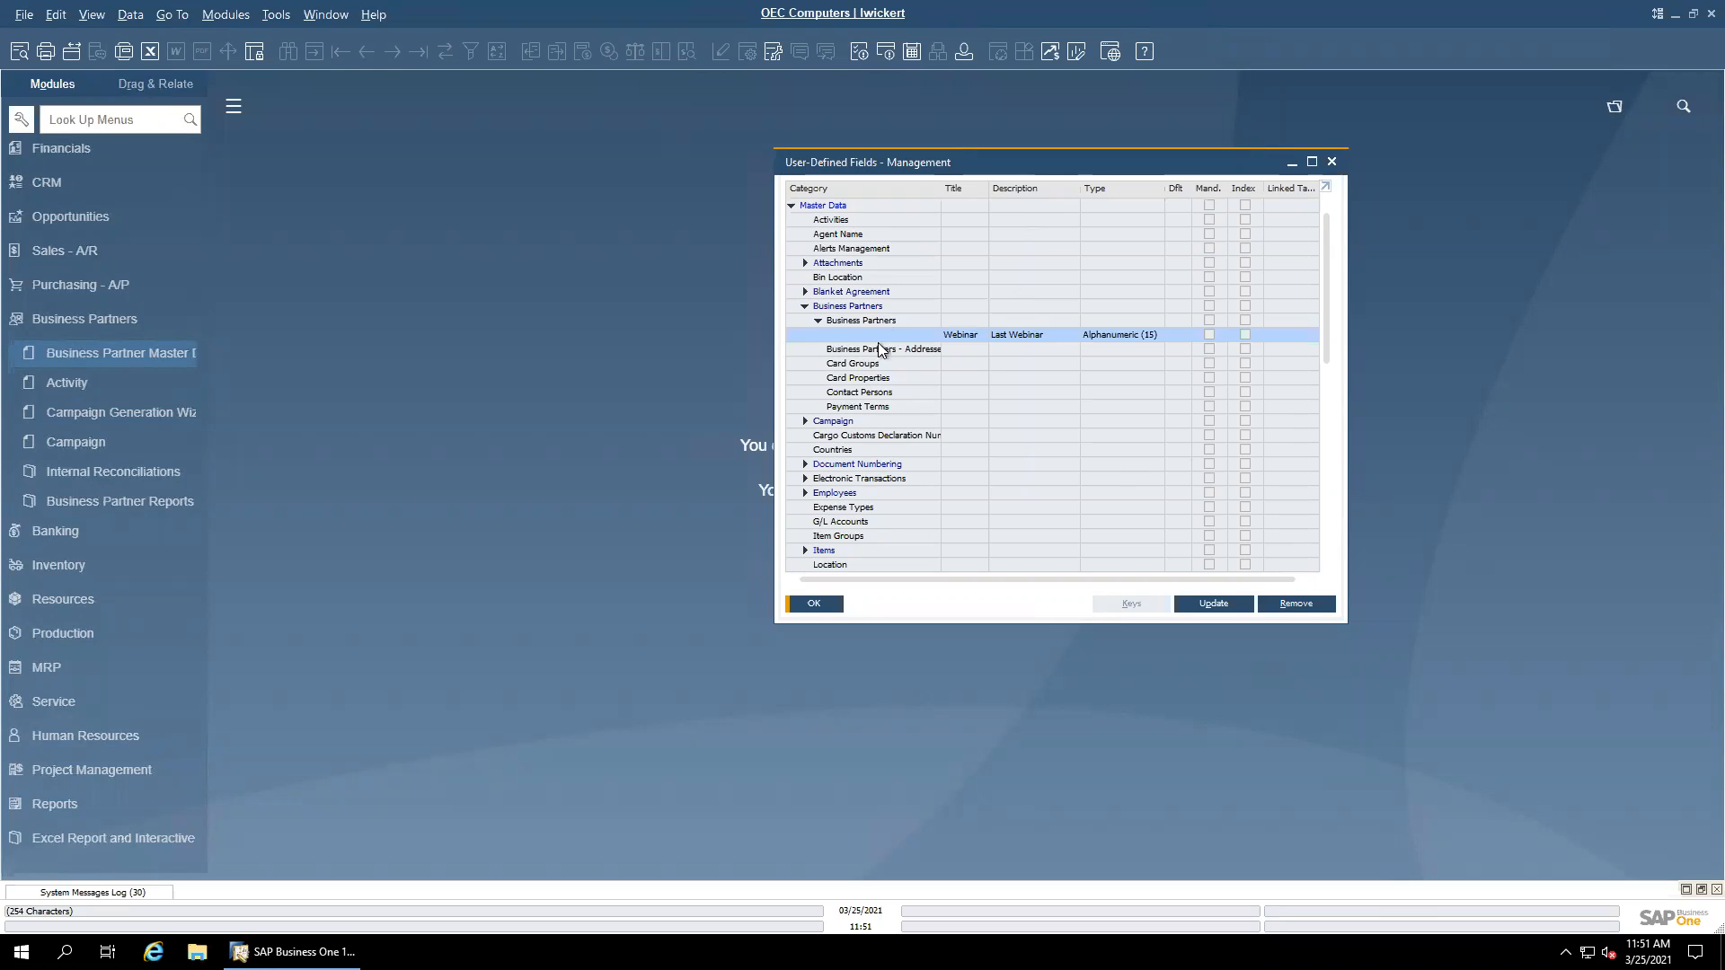
{"action": "left_click", "coordinate": [1292, 606]}
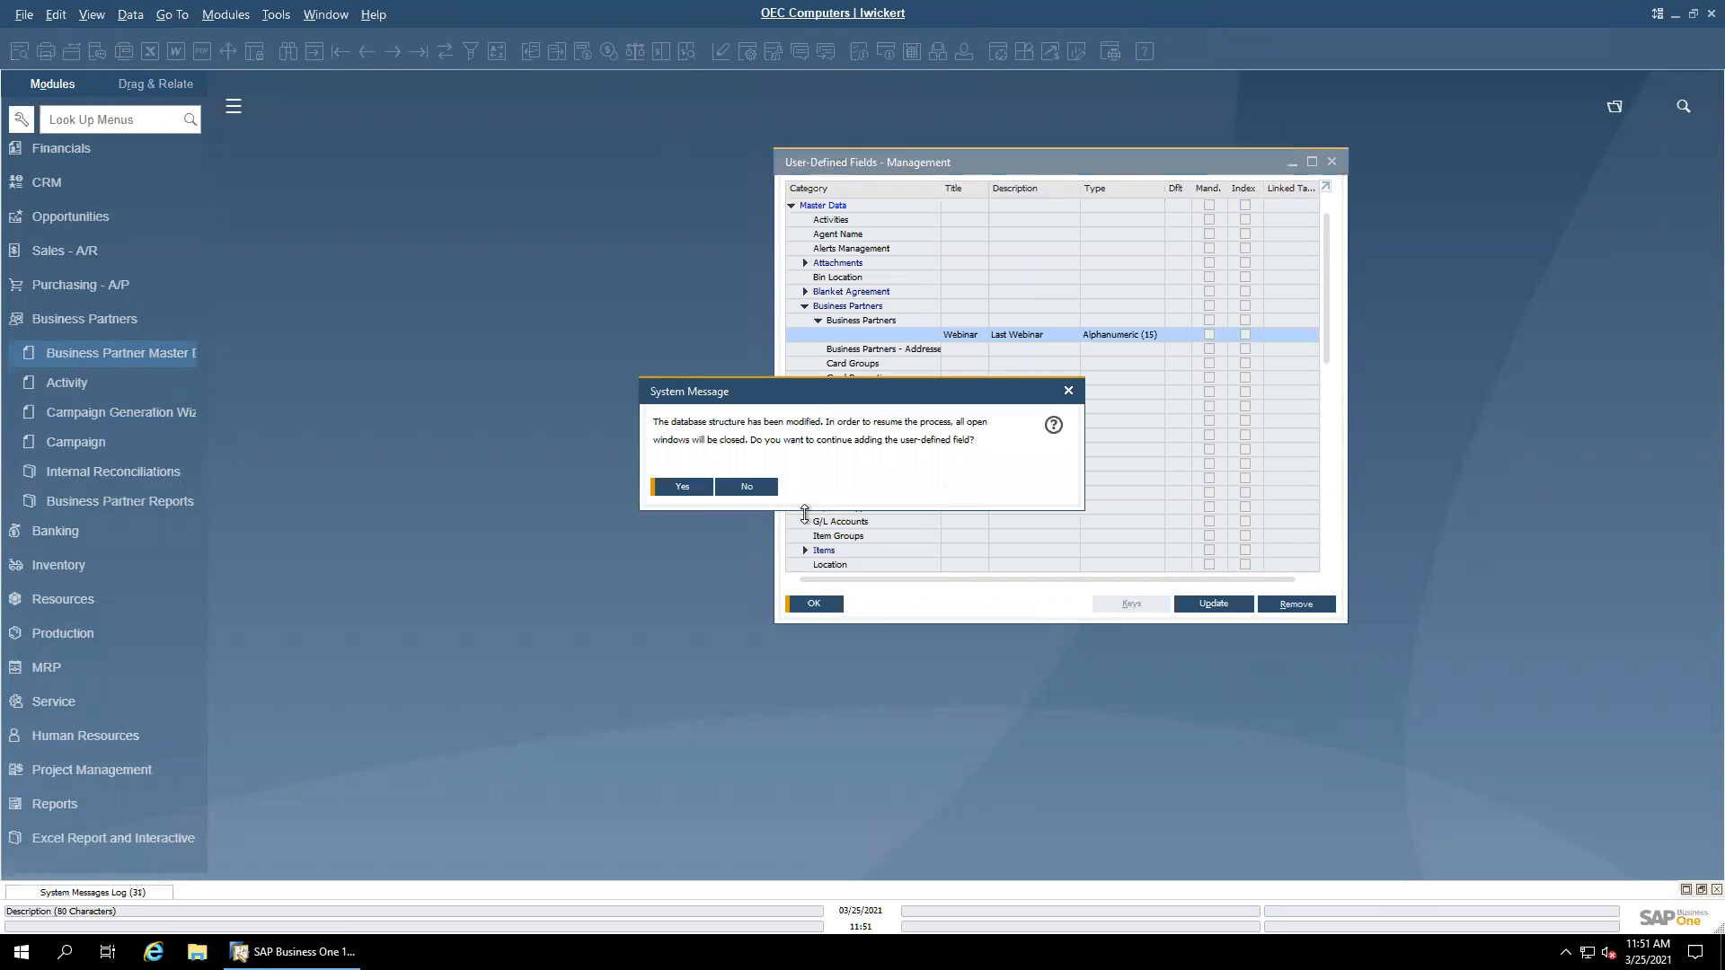
{"action": "left_click", "coordinate": [680, 488]}
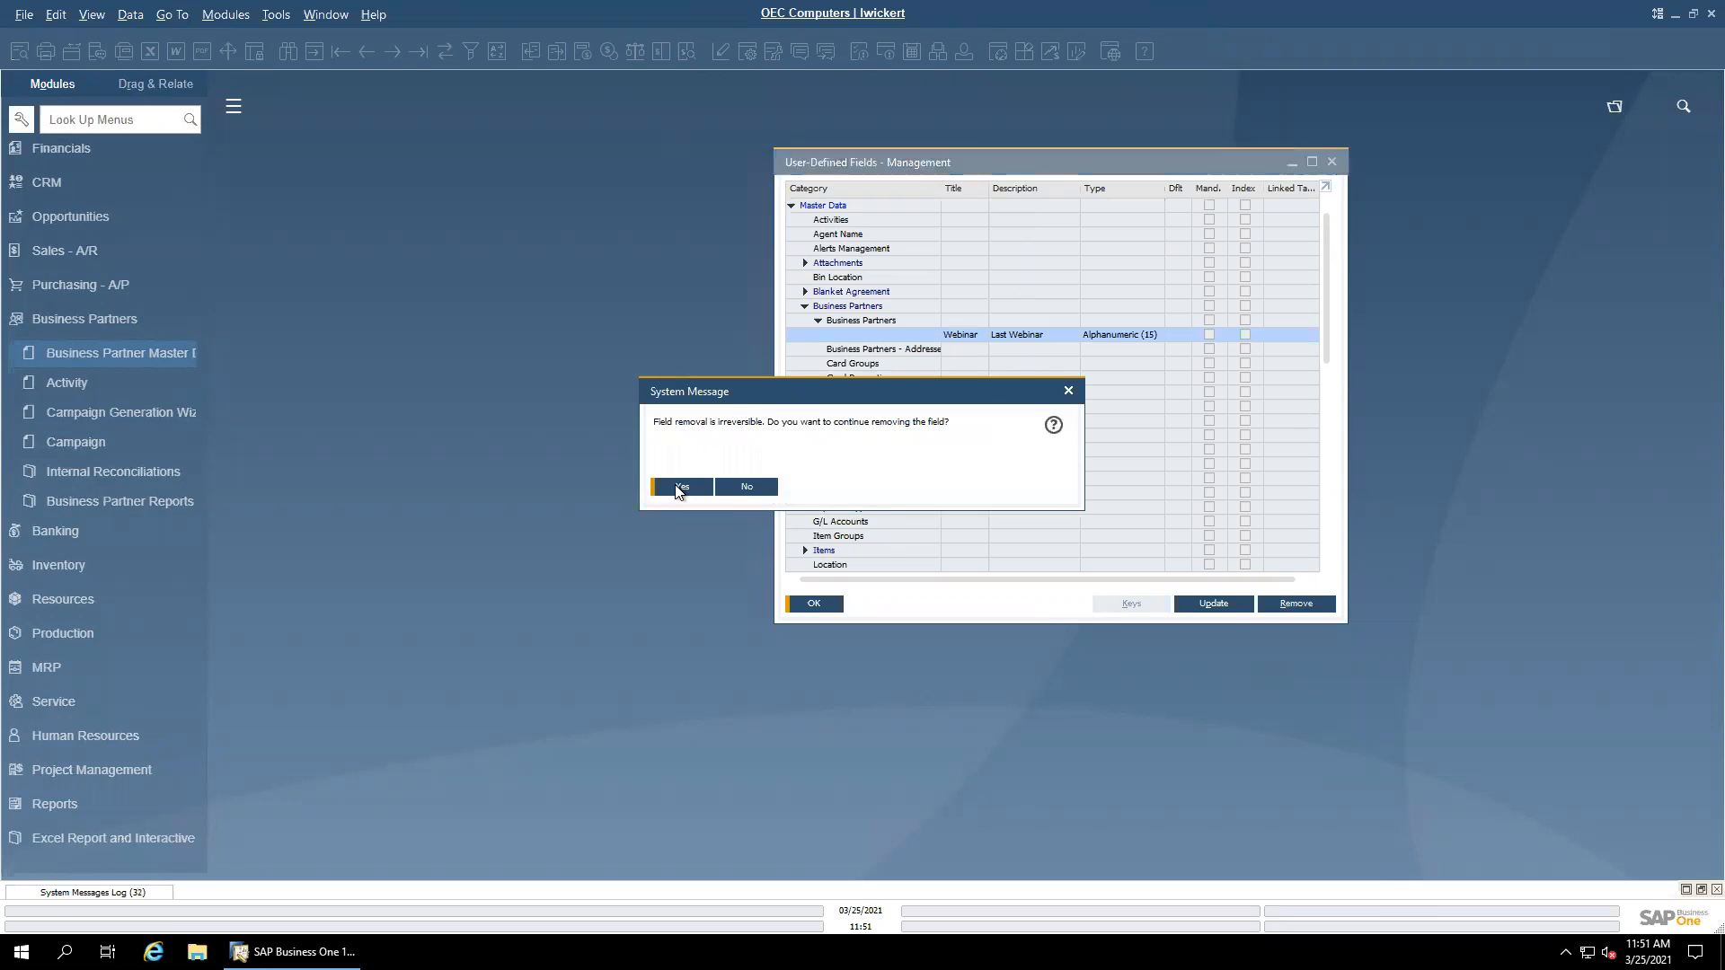
{"action": "left_click", "coordinate": [681, 488]}
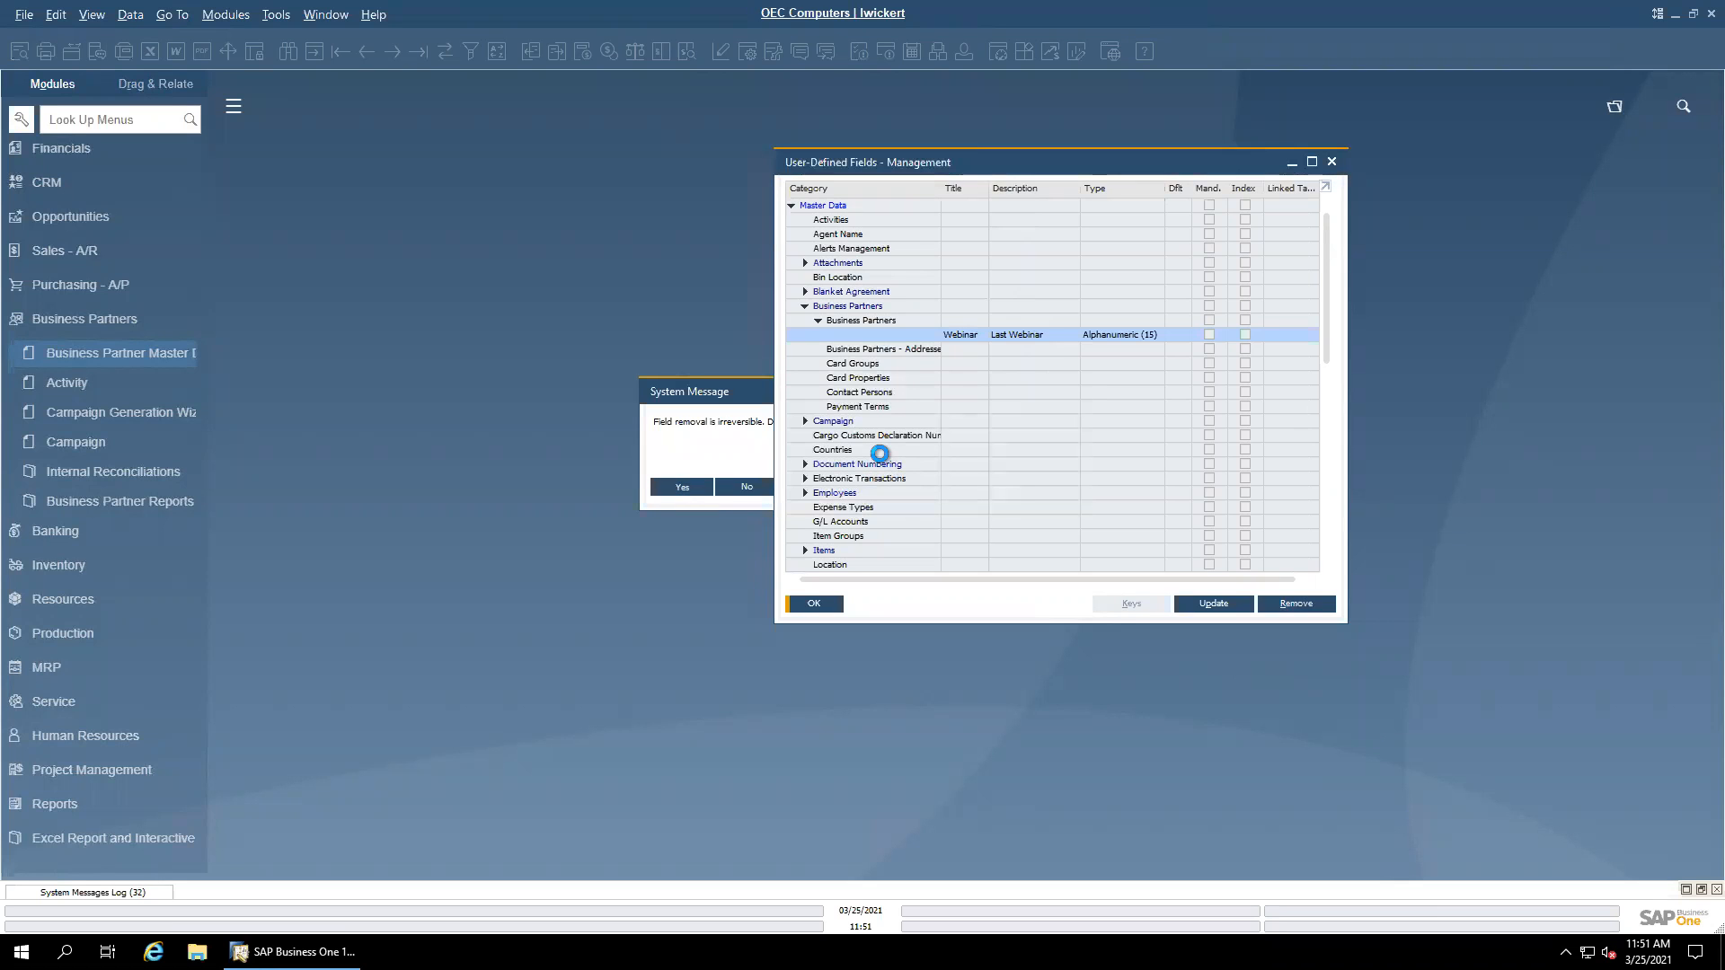
Step: Open Business Partner Master Data to check whether the Webinar field is gone, and close the form
{"action": "left_click", "coordinate": [84, 353]}
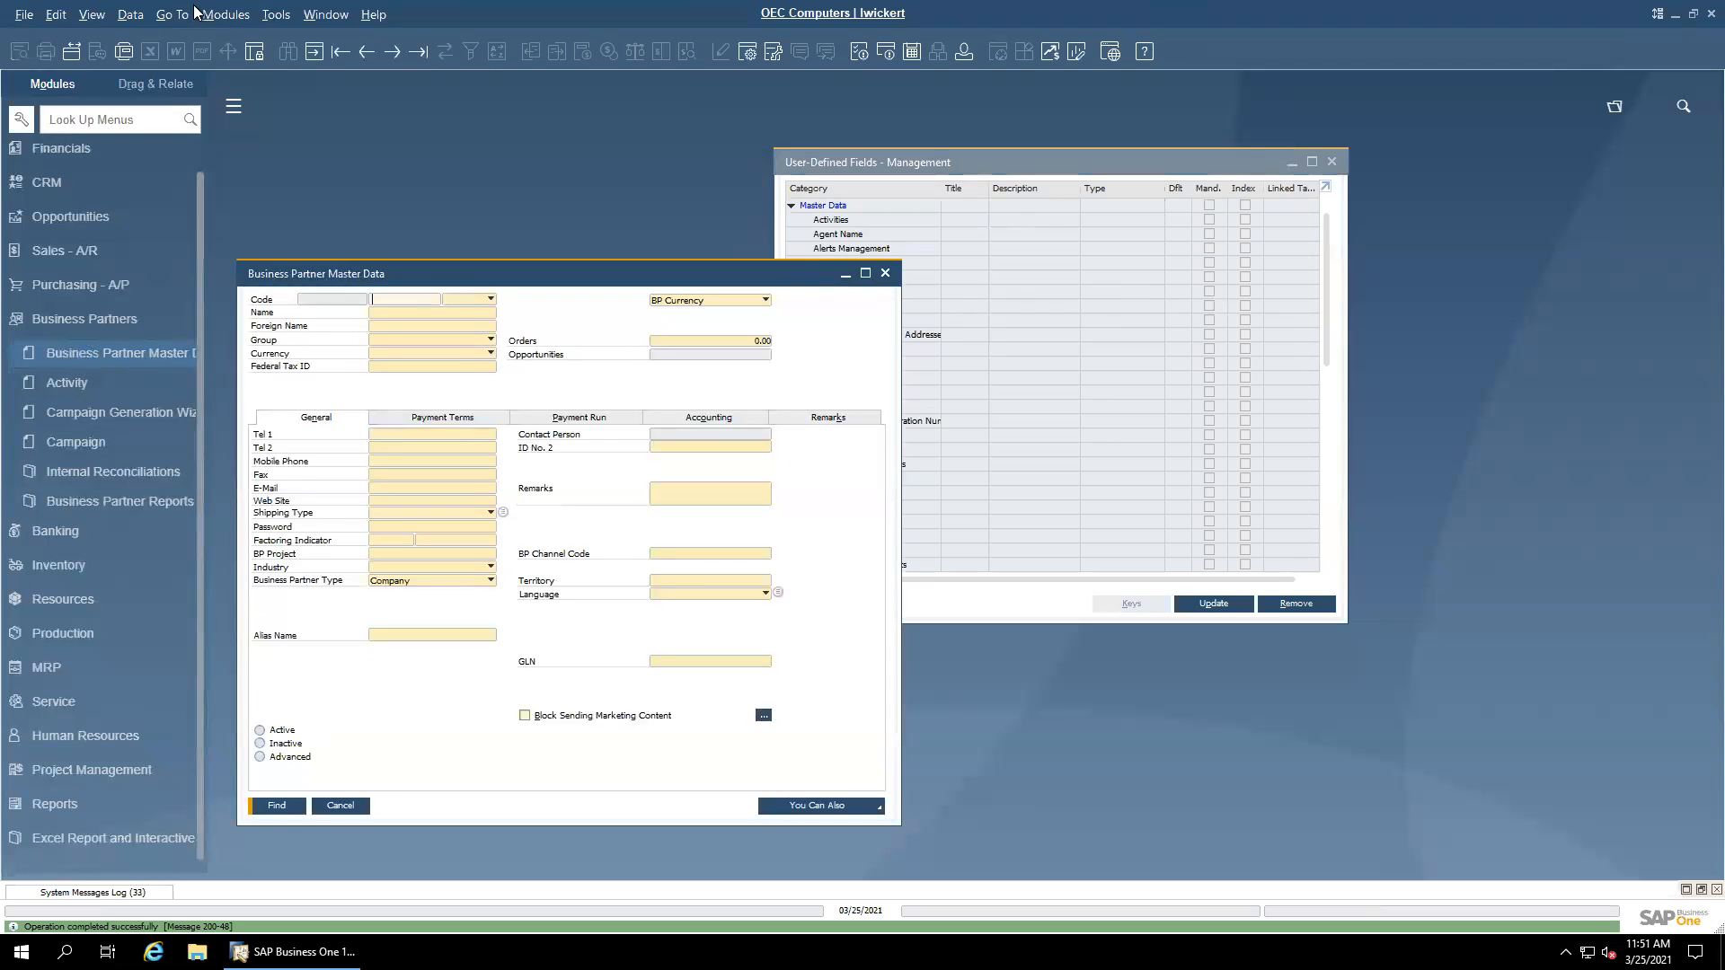
{"action": "left_click", "coordinate": [92, 15]}
{"action": "left_click", "coordinate": [126, 51]}
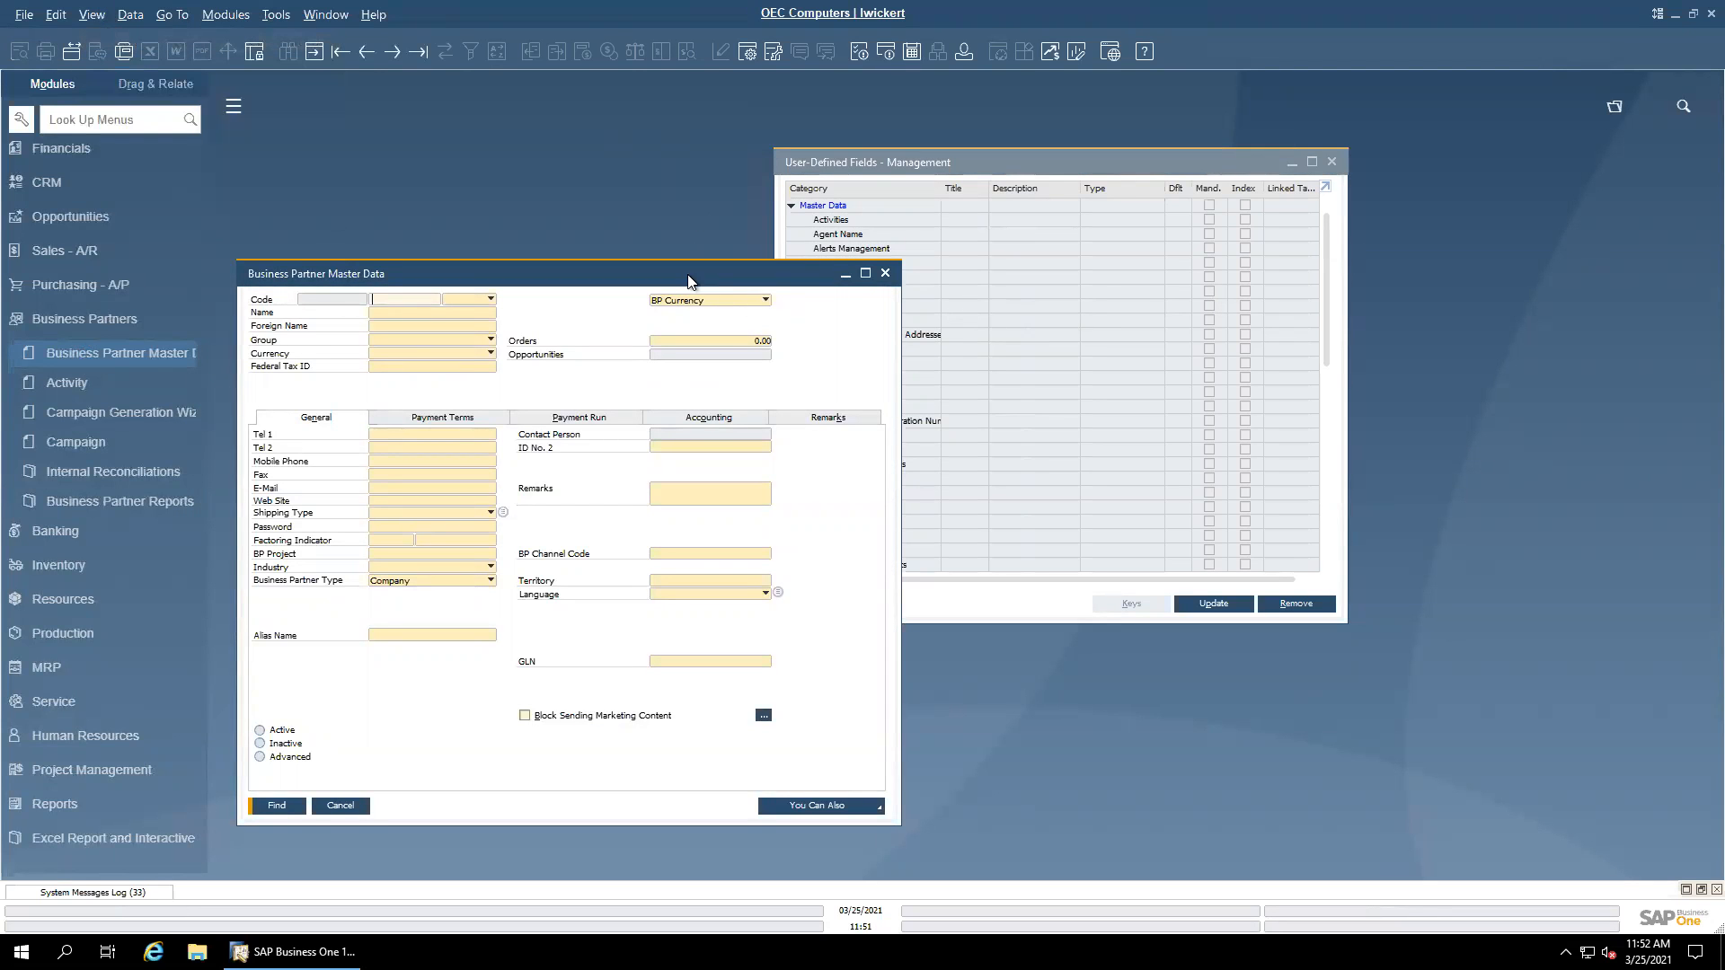
{"action": "left_click_drag", "start_coordinate": [608, 282], "coordinate": [600, 277]}
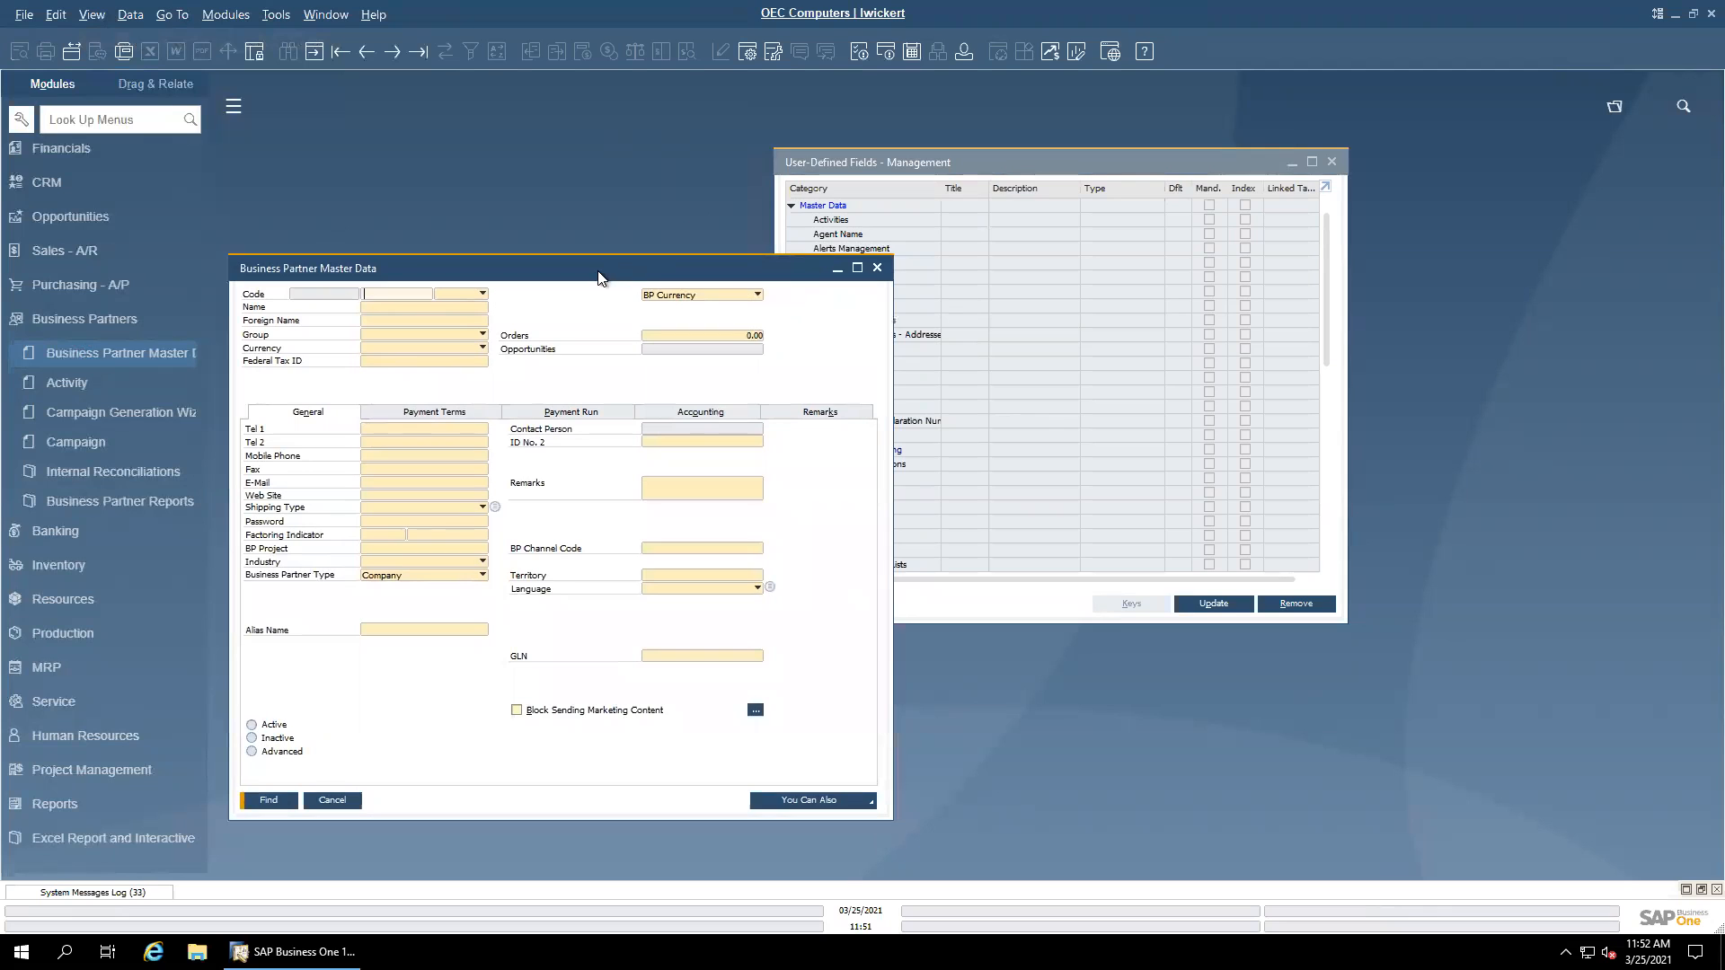
{"action": "left_click", "coordinate": [878, 269]}
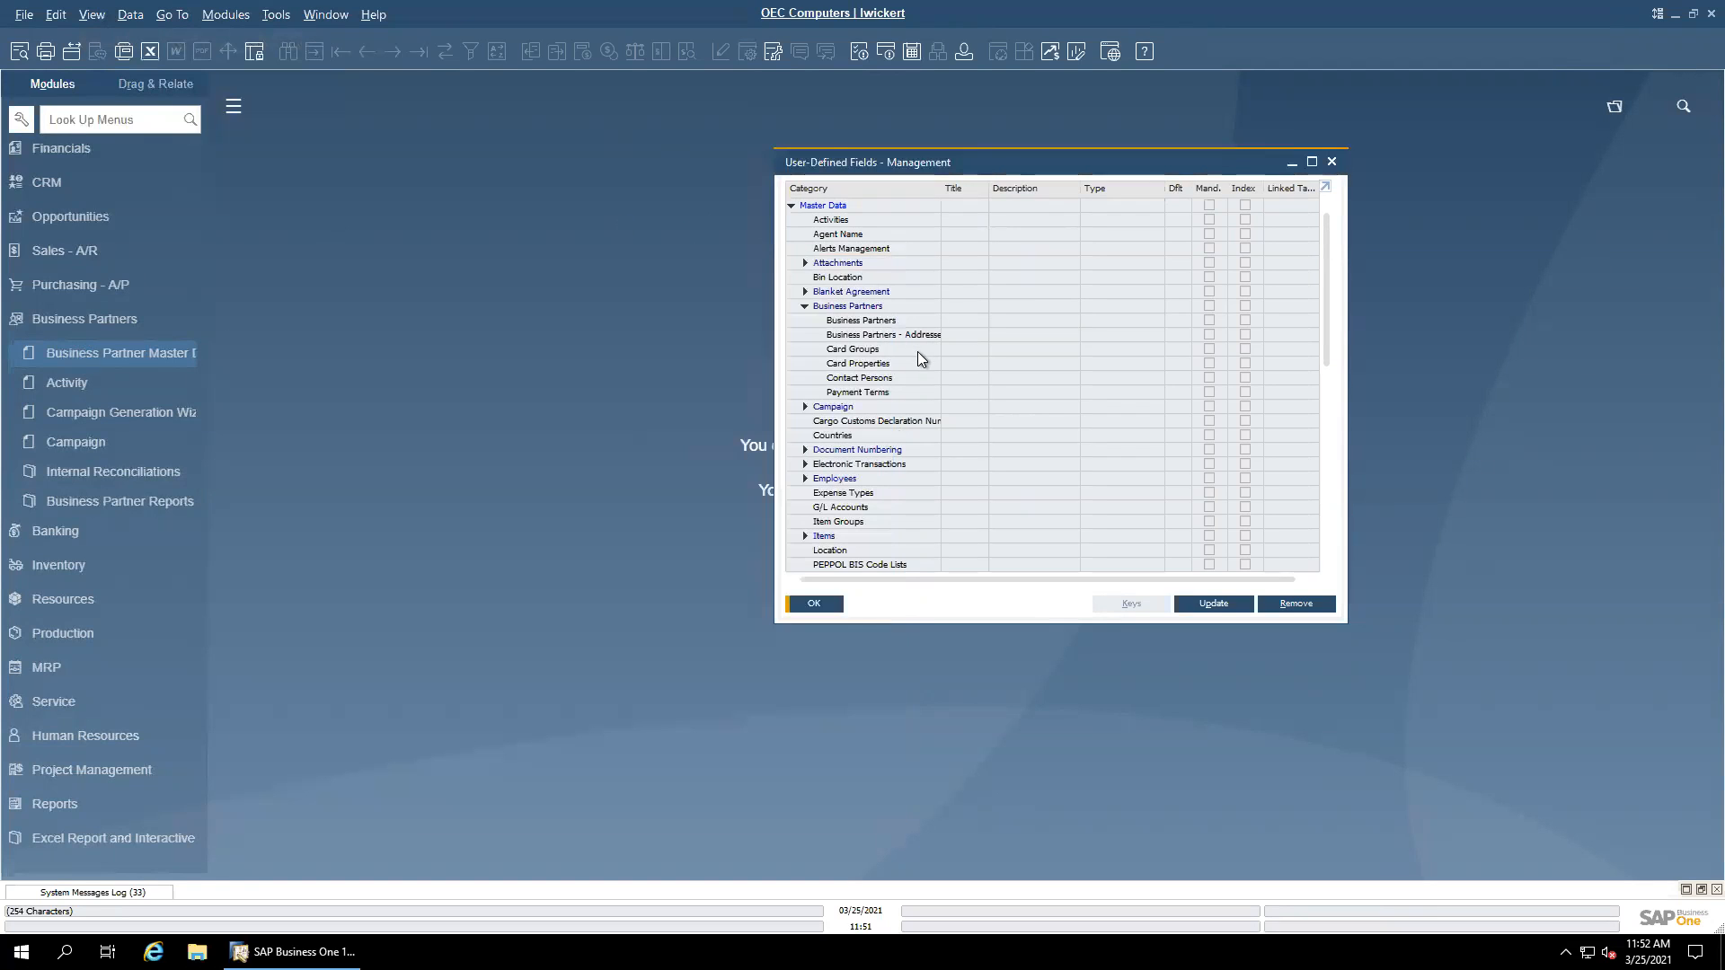
Step: Collapse the Master Data category in the user-defined fields management window
{"action": "left_click", "coordinate": [790, 209]}
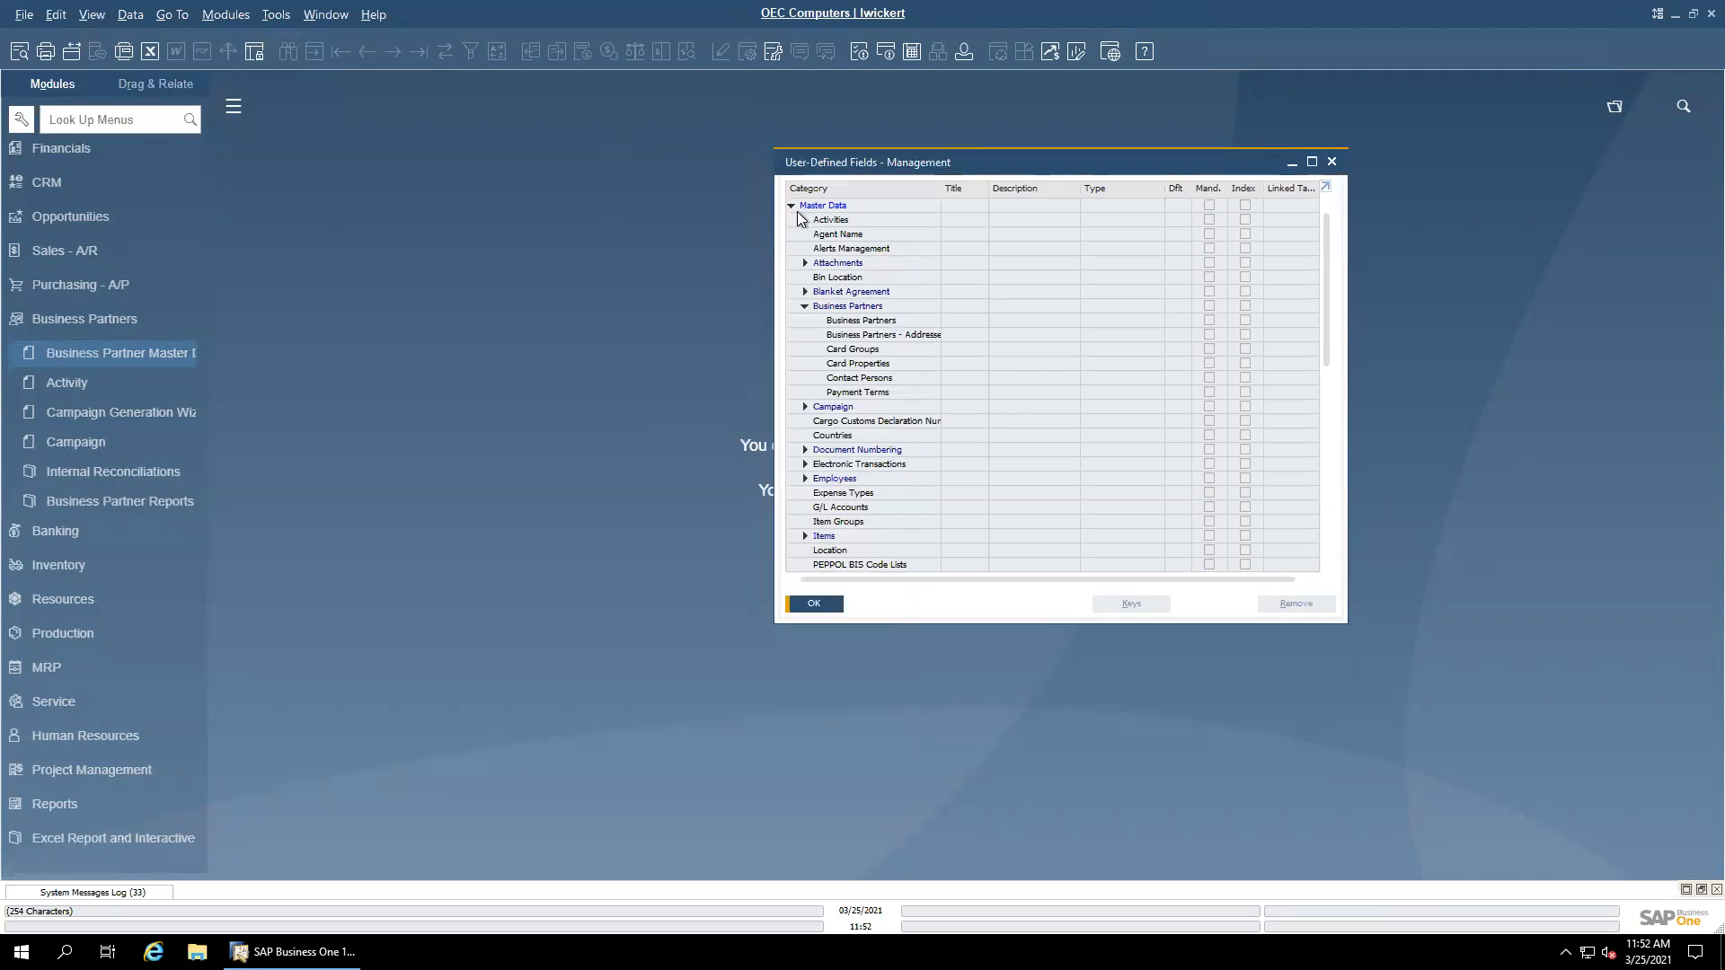
{"action": "left_click", "coordinate": [789, 206]}
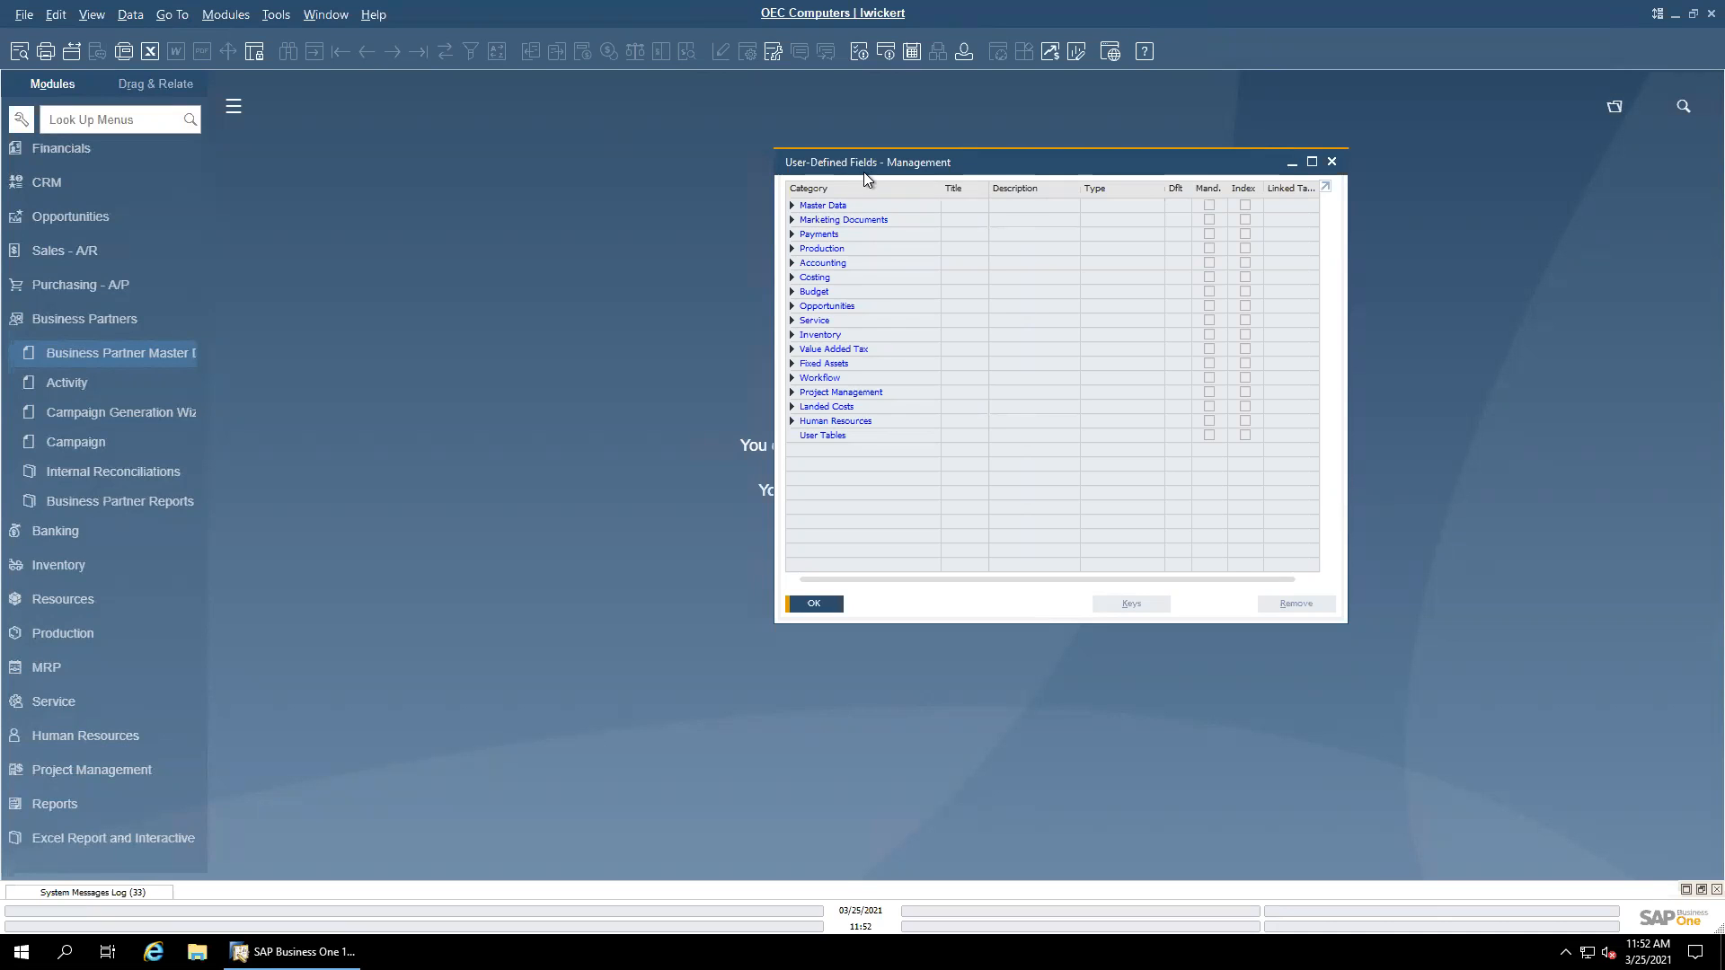
{"action": "left_click_drag", "start_coordinate": [865, 169], "coordinate": [872, 169]}
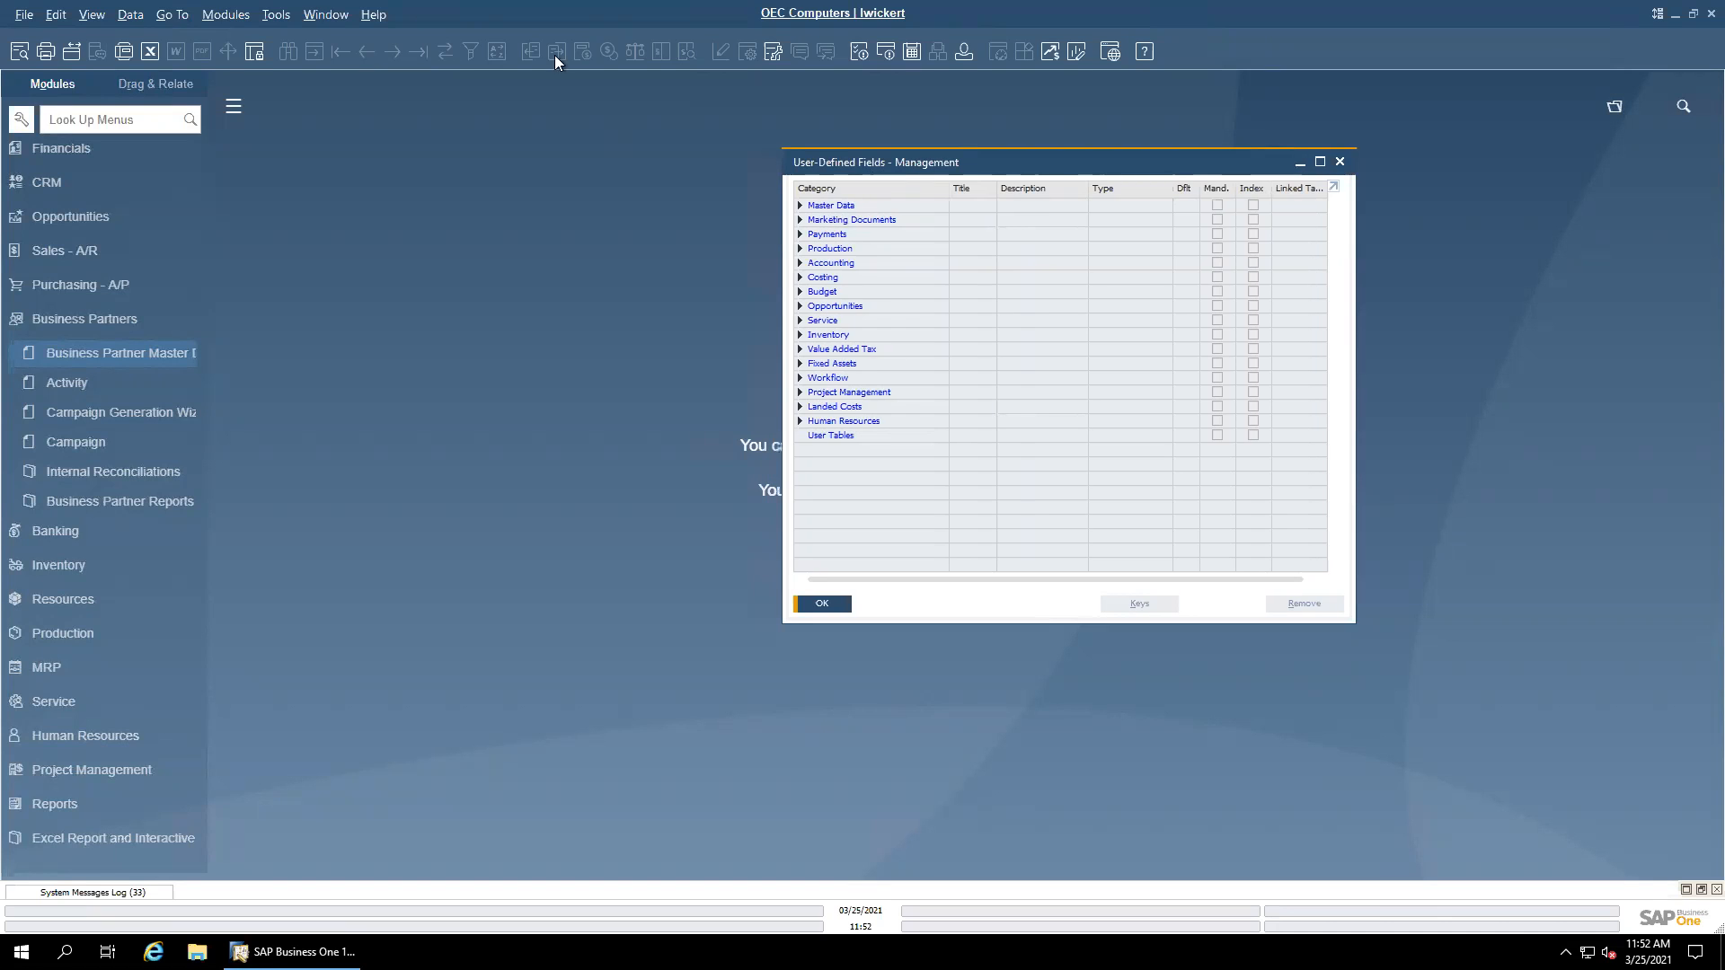
Step: Open the user-defined tables setup and enter a table named ZipCodes with the description "Zip Codes"
{"action": "left_click", "coordinate": [276, 14]}
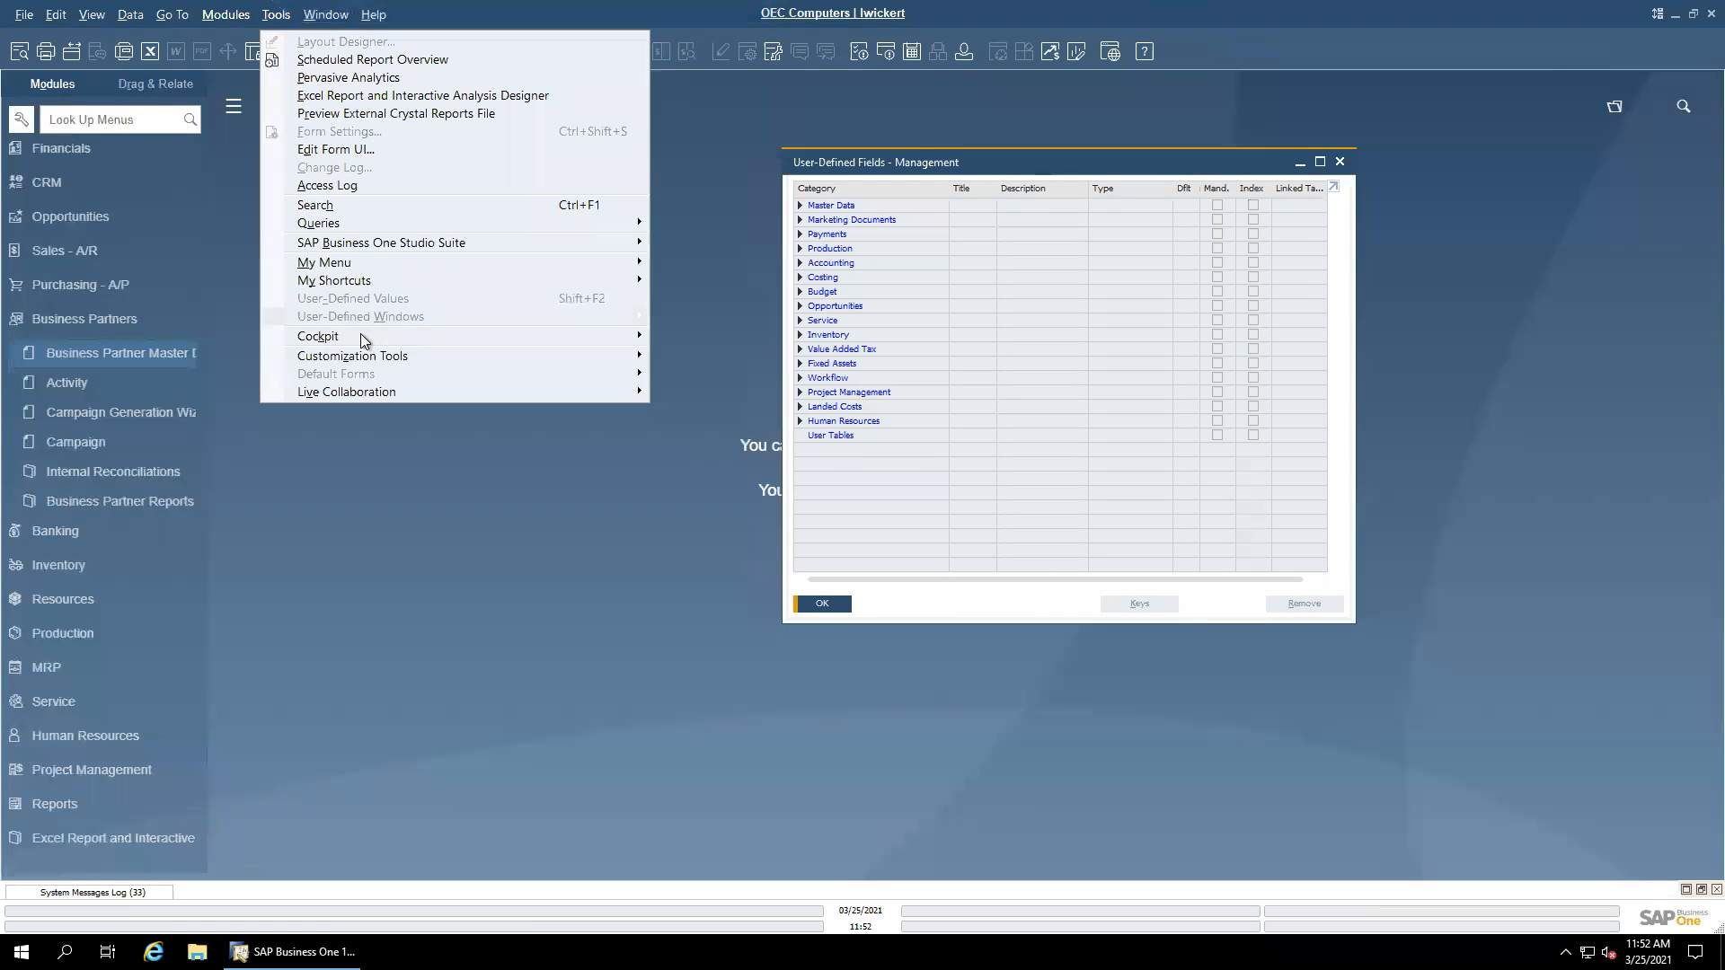
{"action": "mouse_move", "coordinate": [369, 360]}
{"action": "mouse_move", "coordinate": [313, 360]}
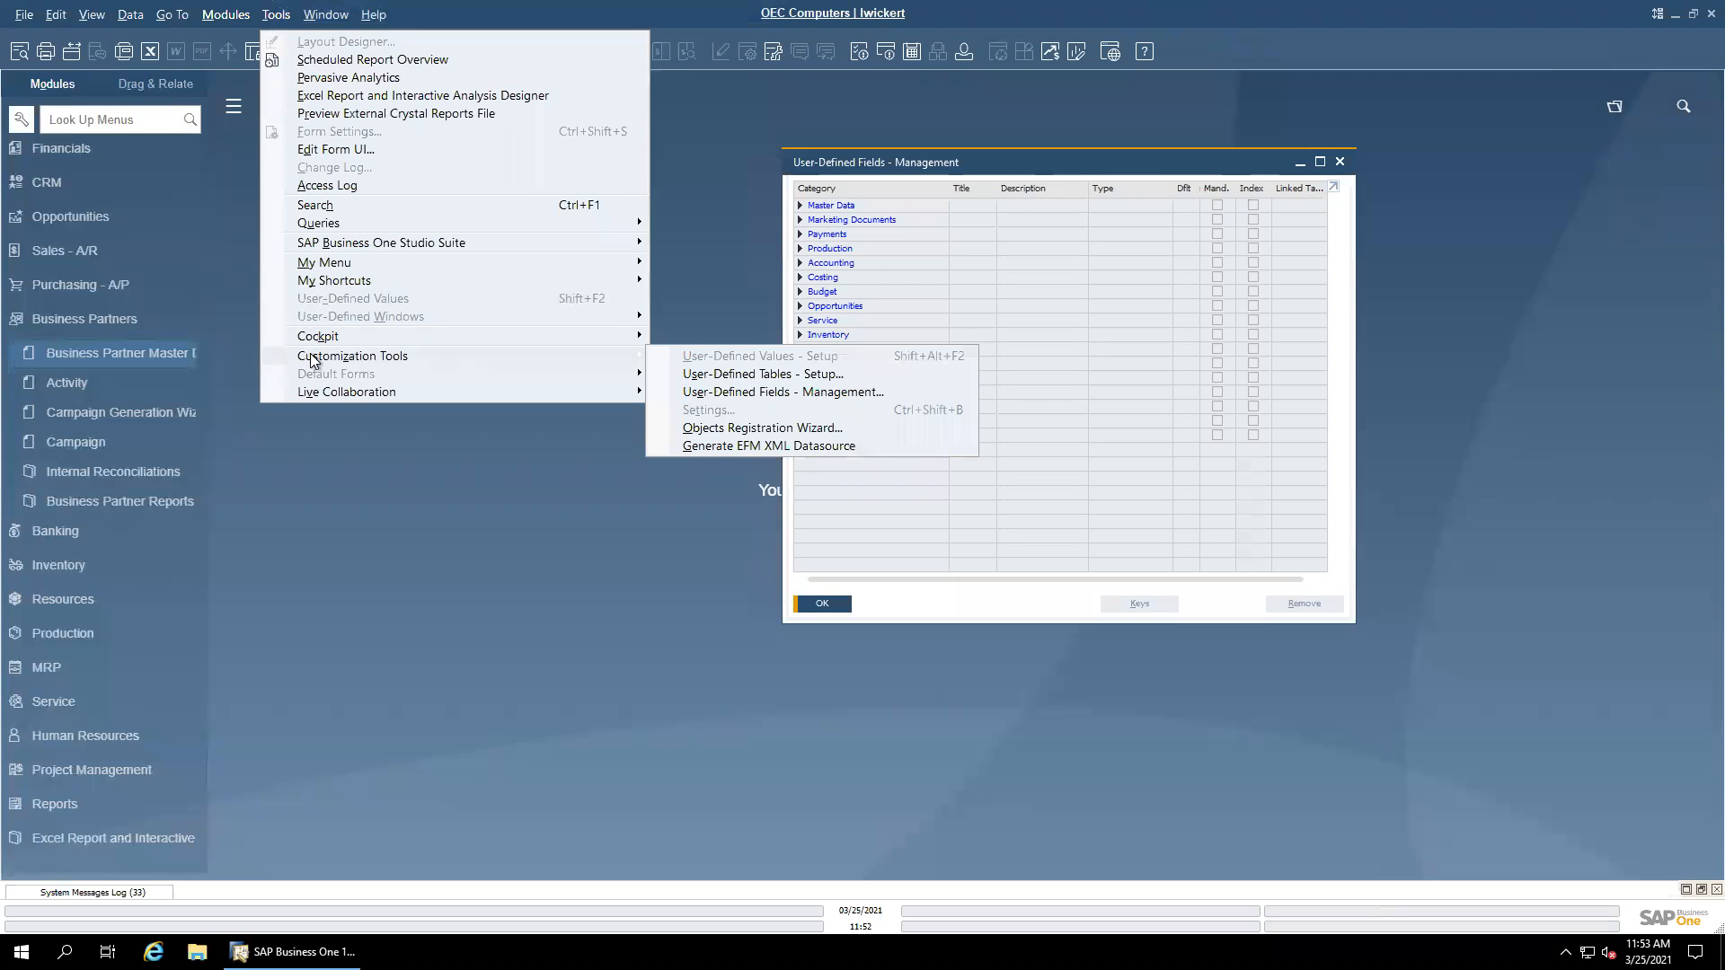
{"action": "left_click", "coordinate": [771, 375]}
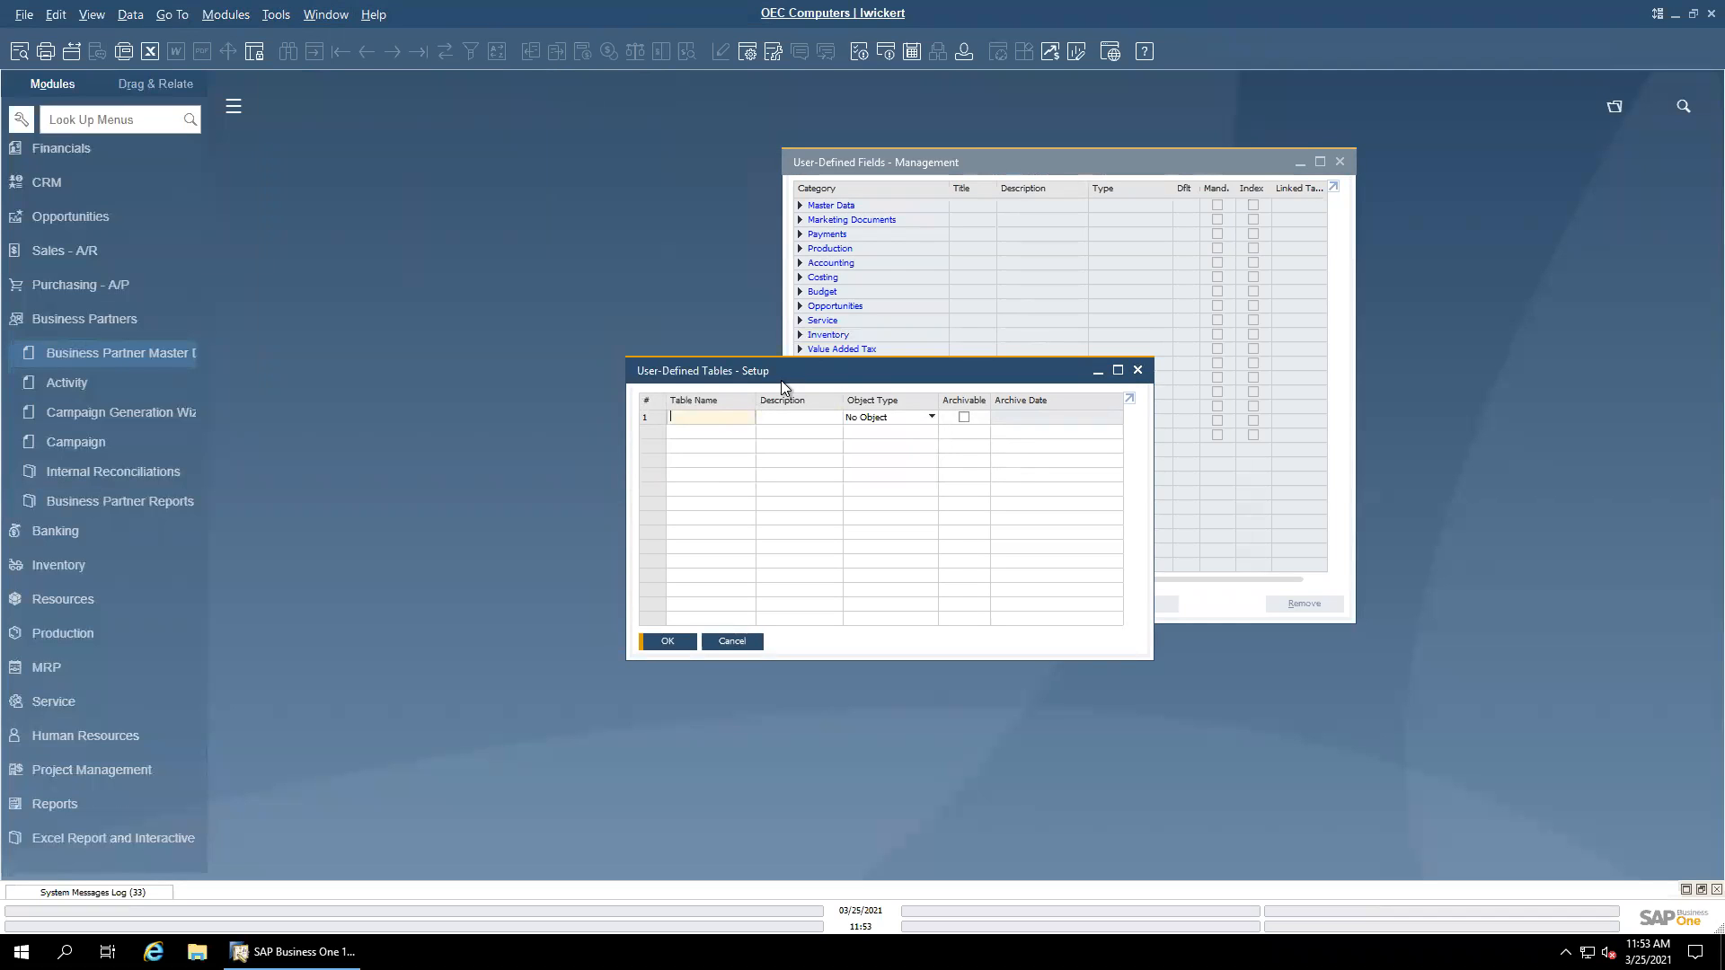
{"action": "type", "text": "ZIP"}
{"action": "key", "text": "BackSpace"}
{"action": "key", "text": "BackSpace"}
{"action": "type", "text": "ipCodes"}
{"action": "key", "text": "Tab"}
{"action": "type", "text": "Zip"}
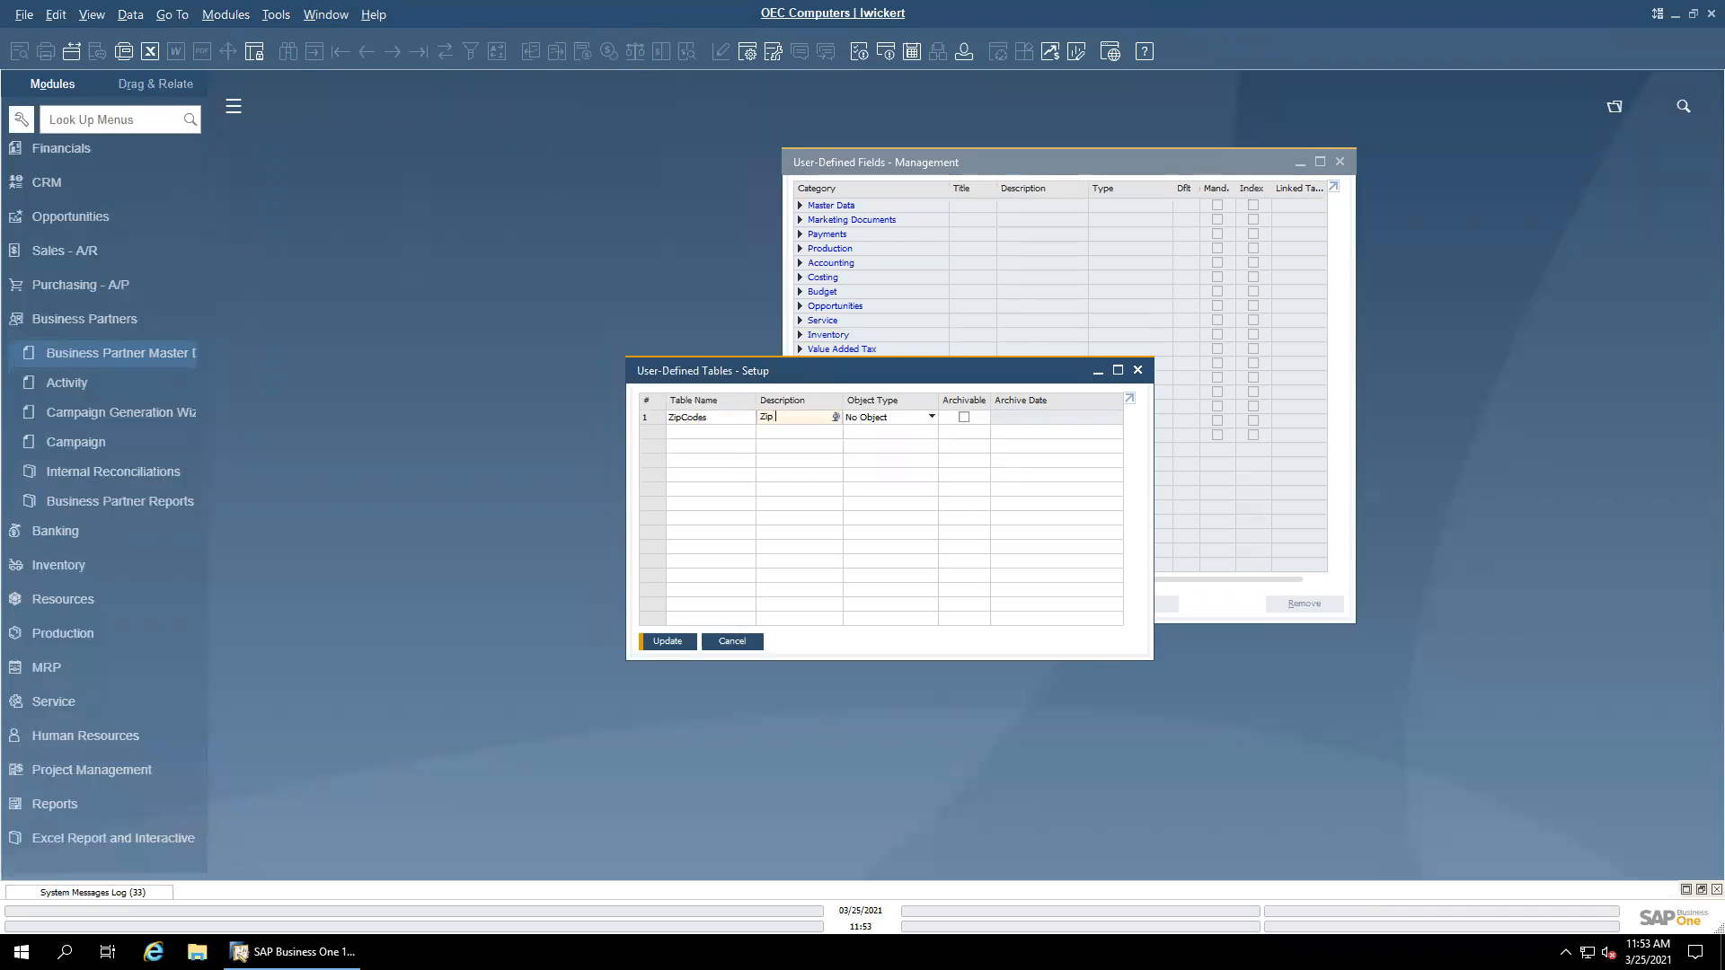
{"action": "type", "text": " Codes"}
Step: Choose No Object as the ZipCodes table's object type, save the new table, and close the setup
{"action": "left_click", "coordinate": [883, 423]}
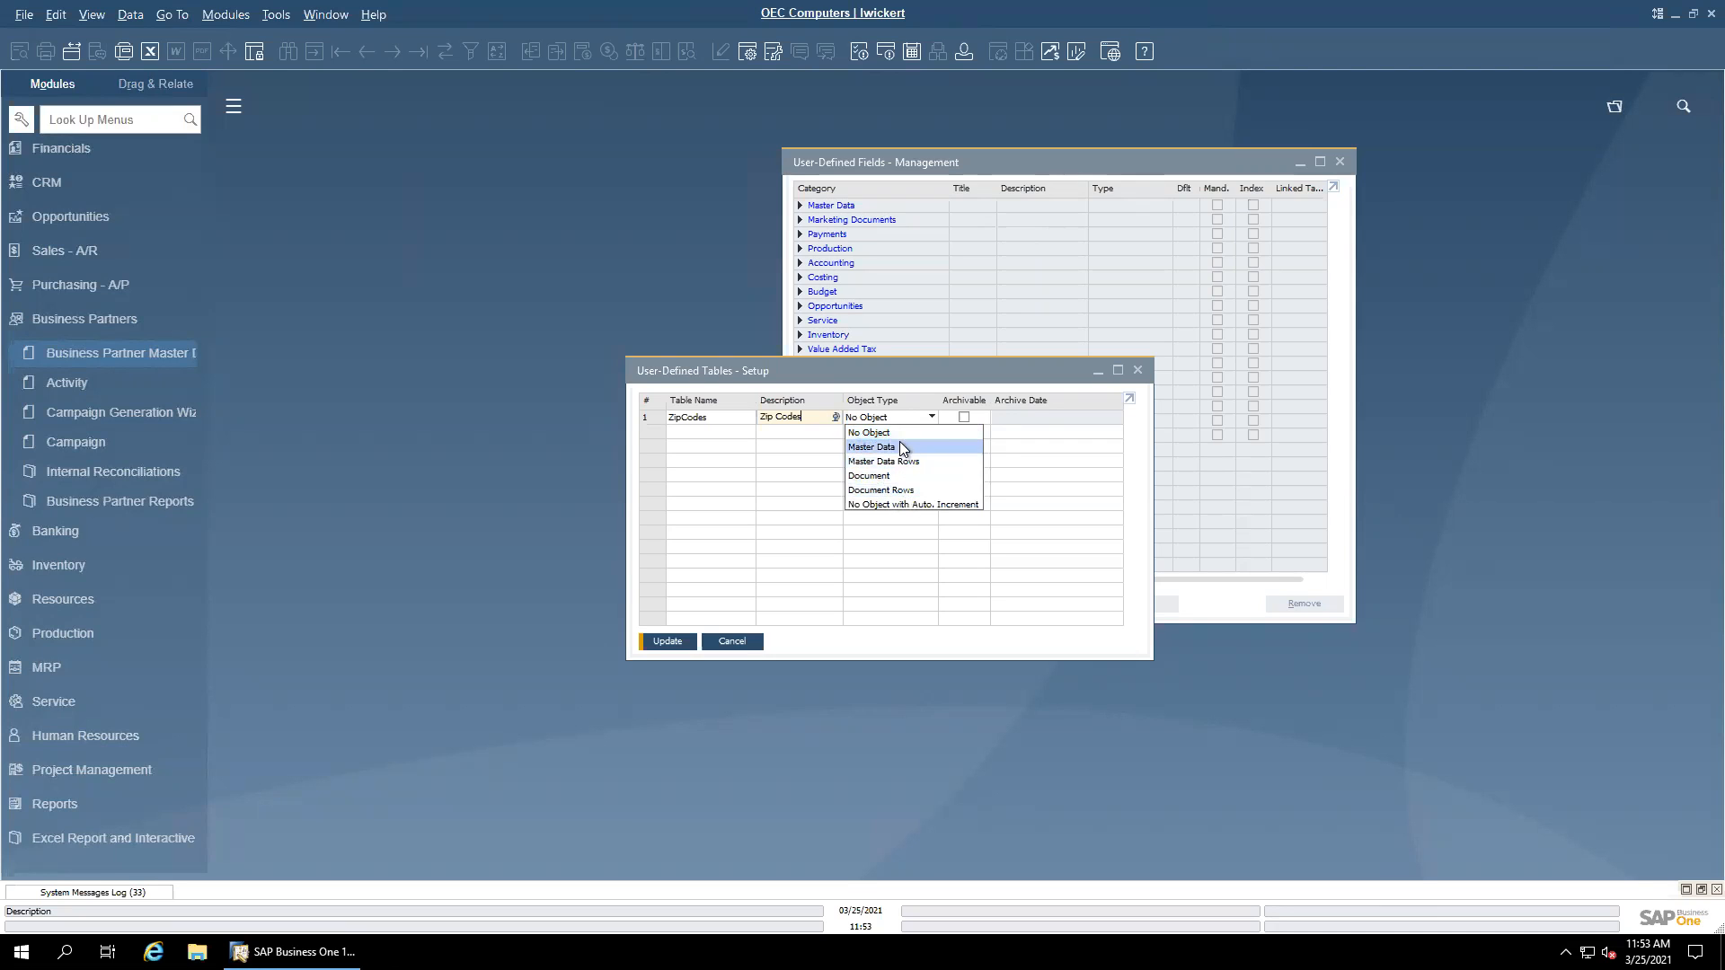
{"action": "left_click_drag", "start_coordinate": [961, 370], "coordinate": [943, 393]}
{"action": "key", "text": "Tab"}
{"action": "left_click", "coordinate": [882, 439]}
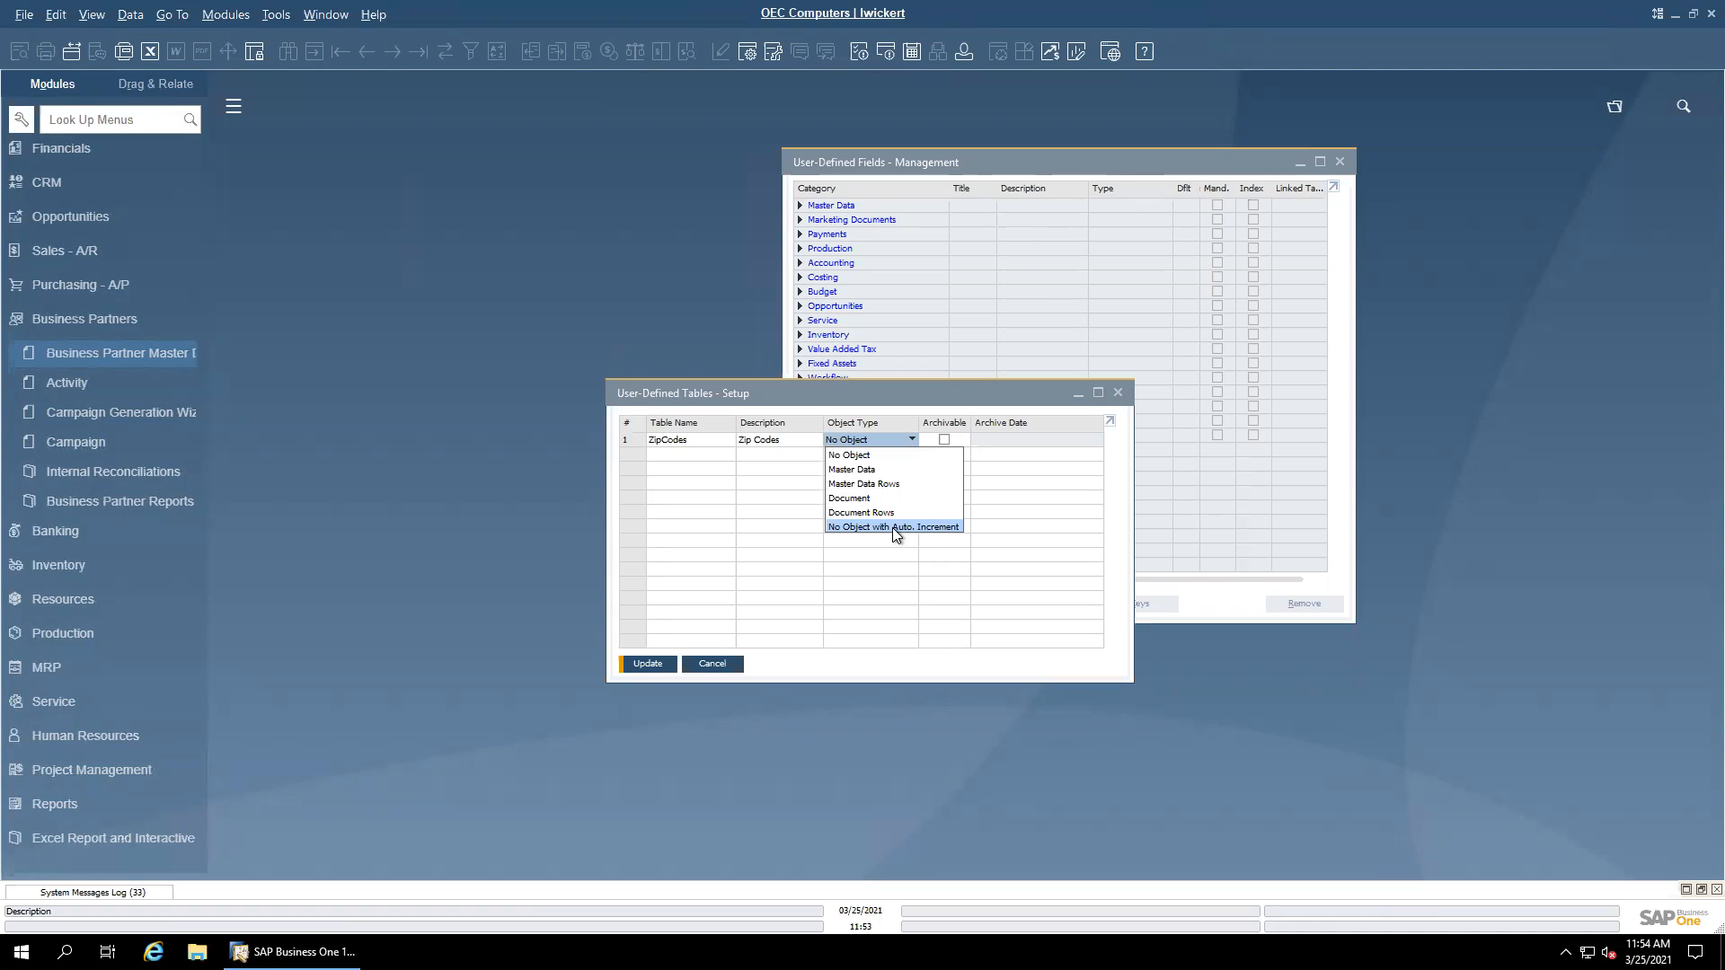
{"action": "left_click", "coordinate": [871, 454]}
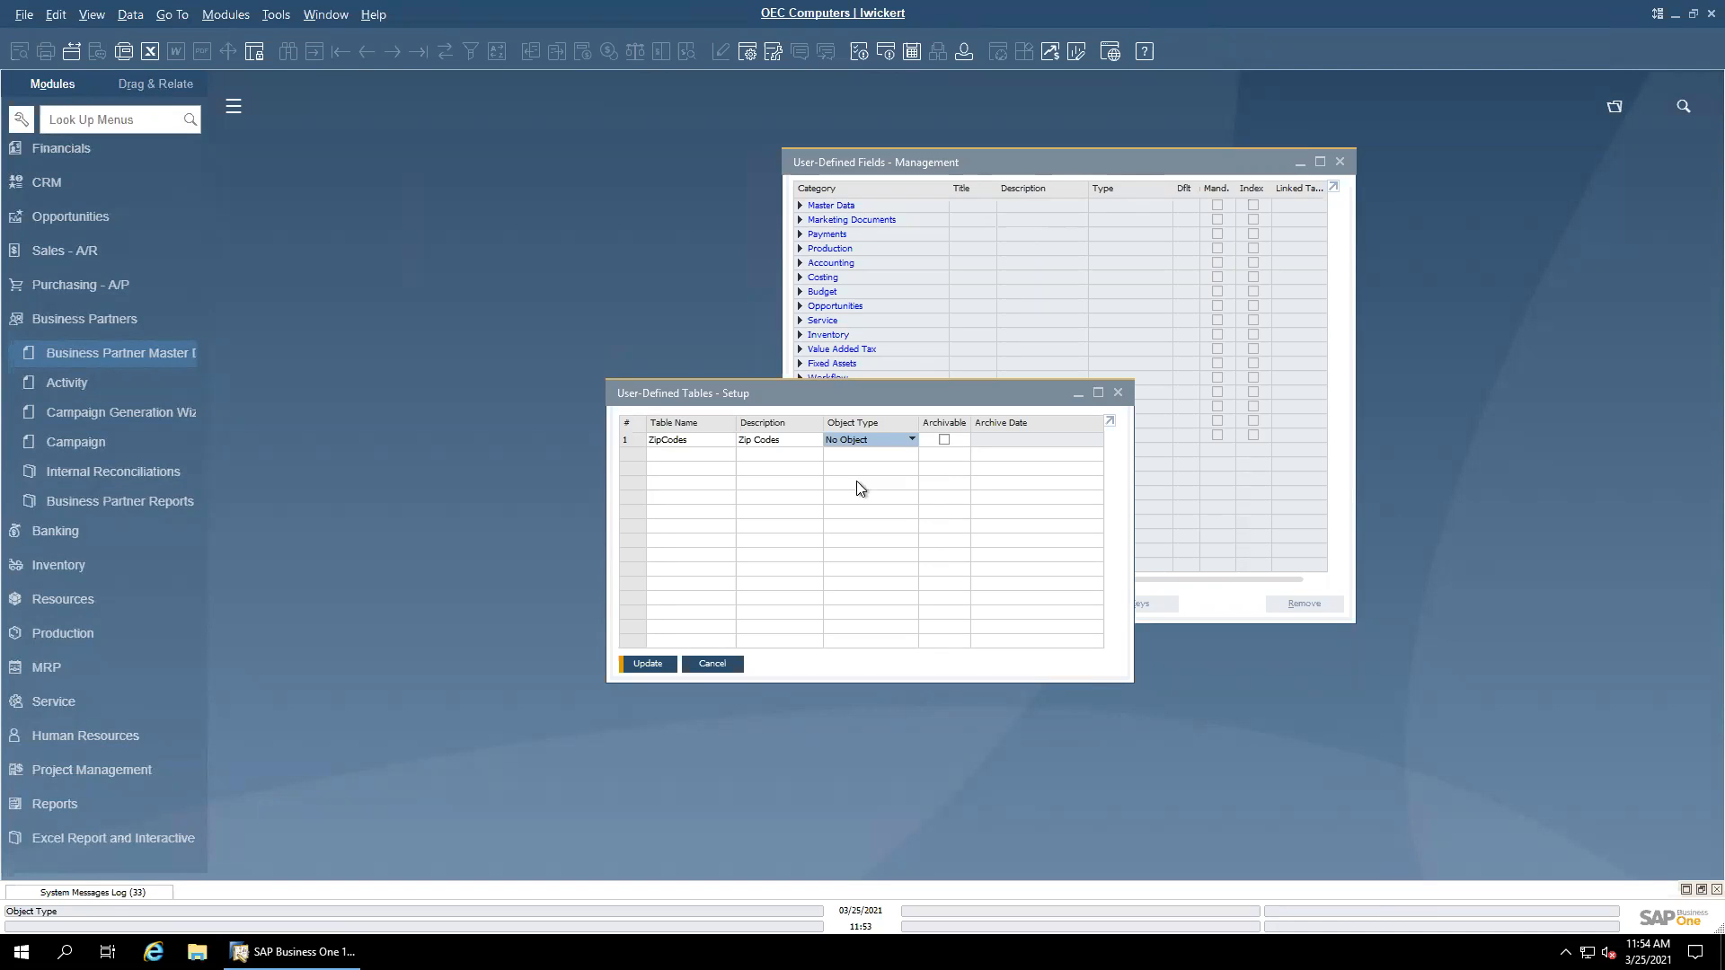
{"action": "left_click_drag", "start_coordinate": [812, 402], "coordinate": [795, 387]}
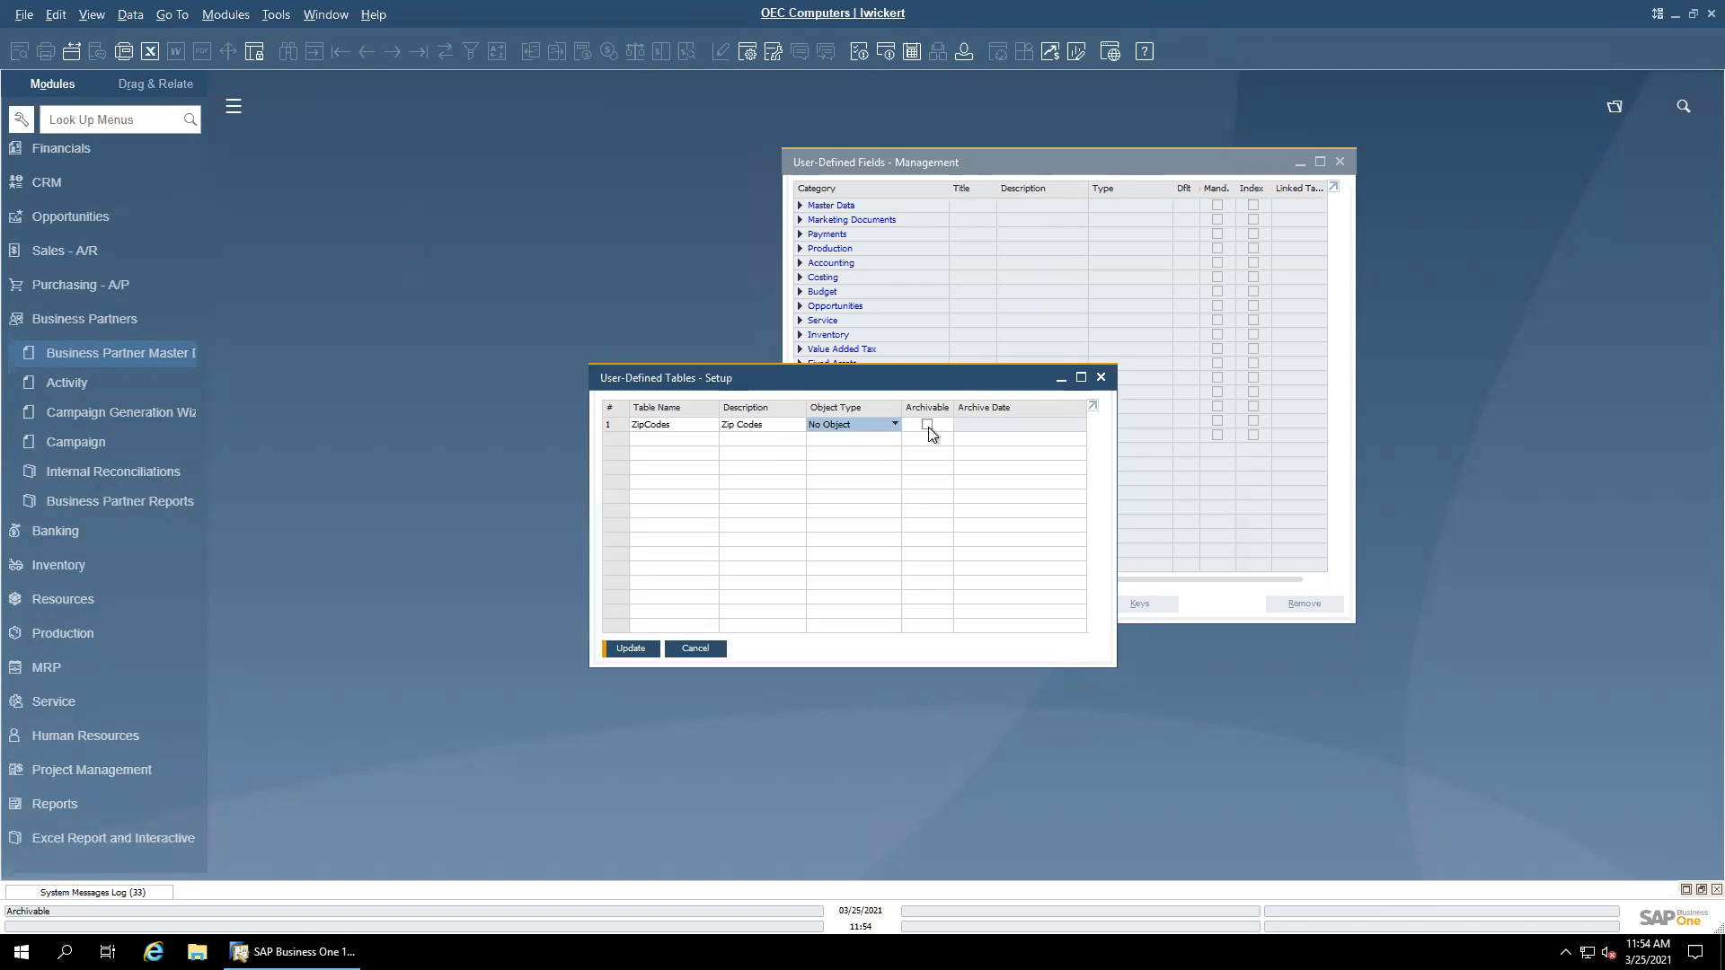
{"action": "left_click_drag", "start_coordinate": [896, 387], "coordinate": [905, 400]}
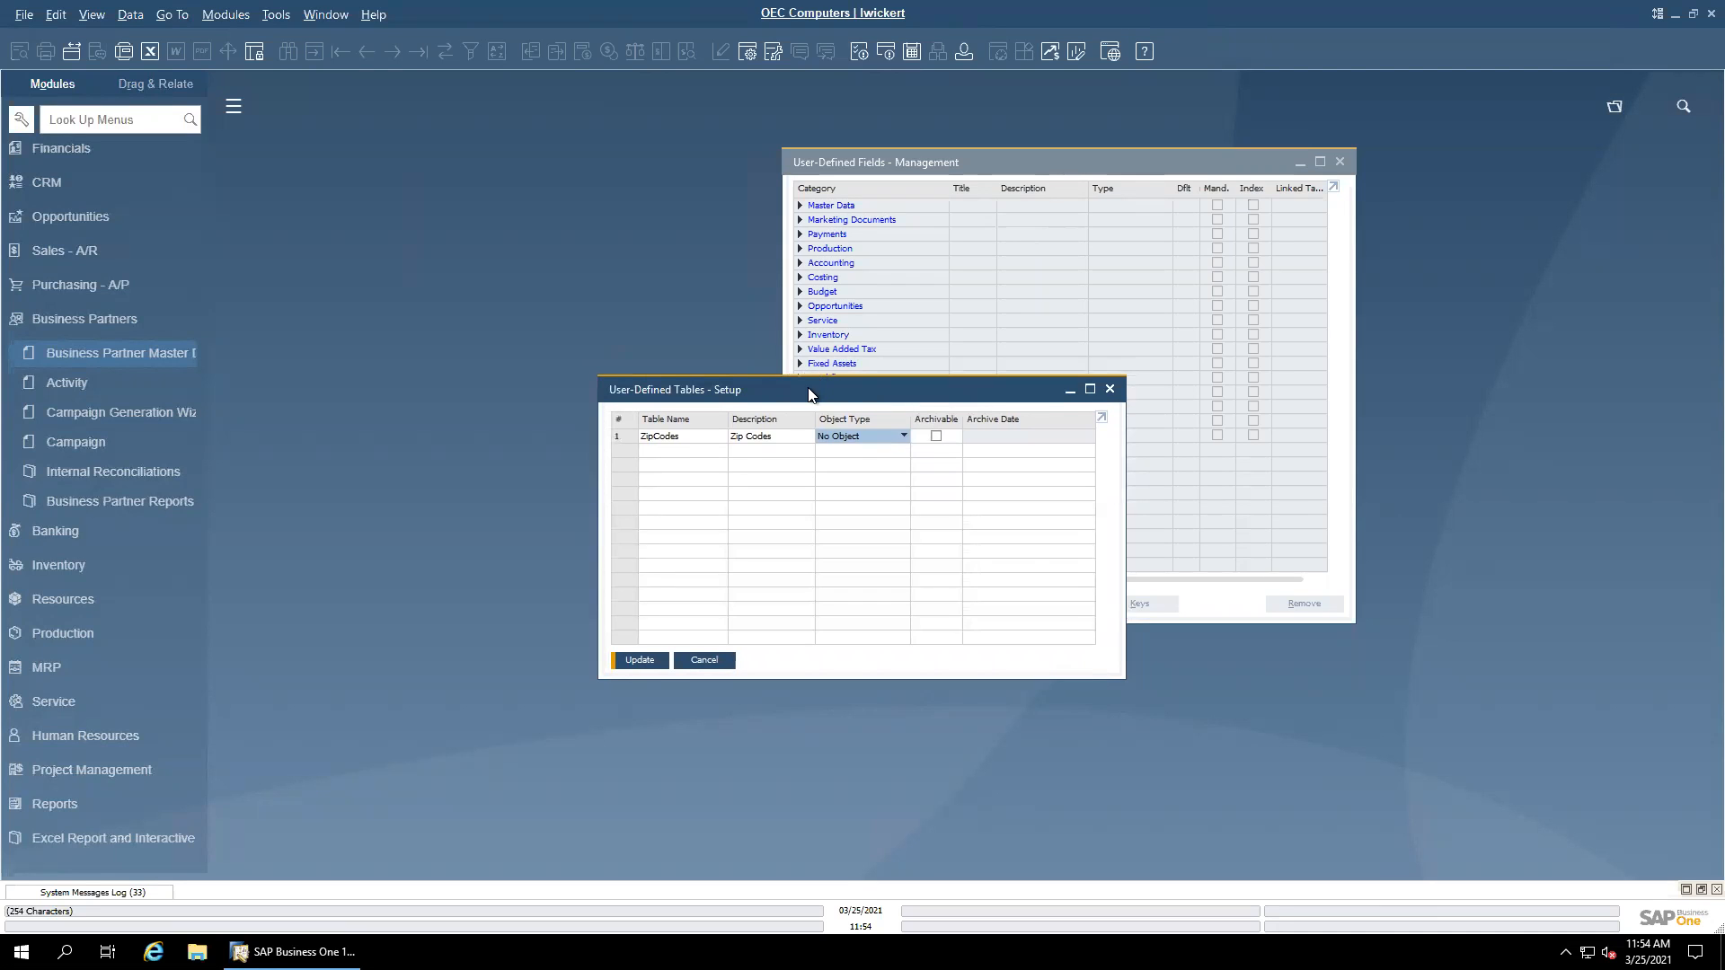
{"action": "left_click_drag", "start_coordinate": [807, 389], "coordinate": [796, 385]}
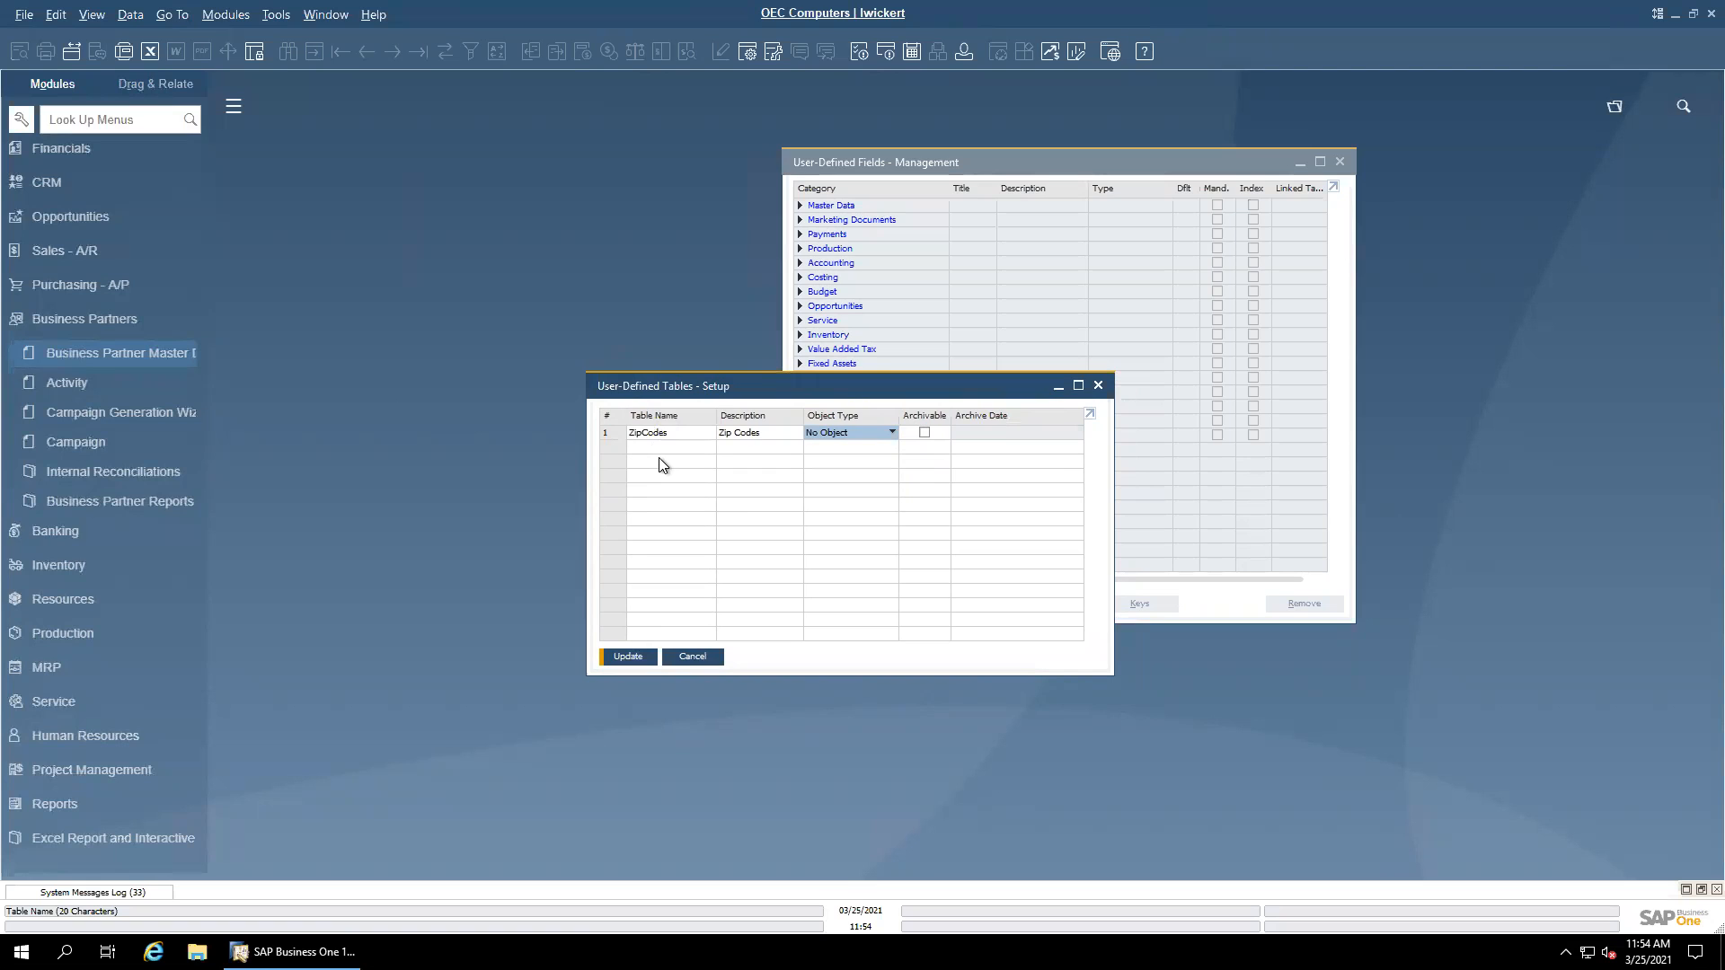
{"action": "left_click", "coordinate": [628, 657]}
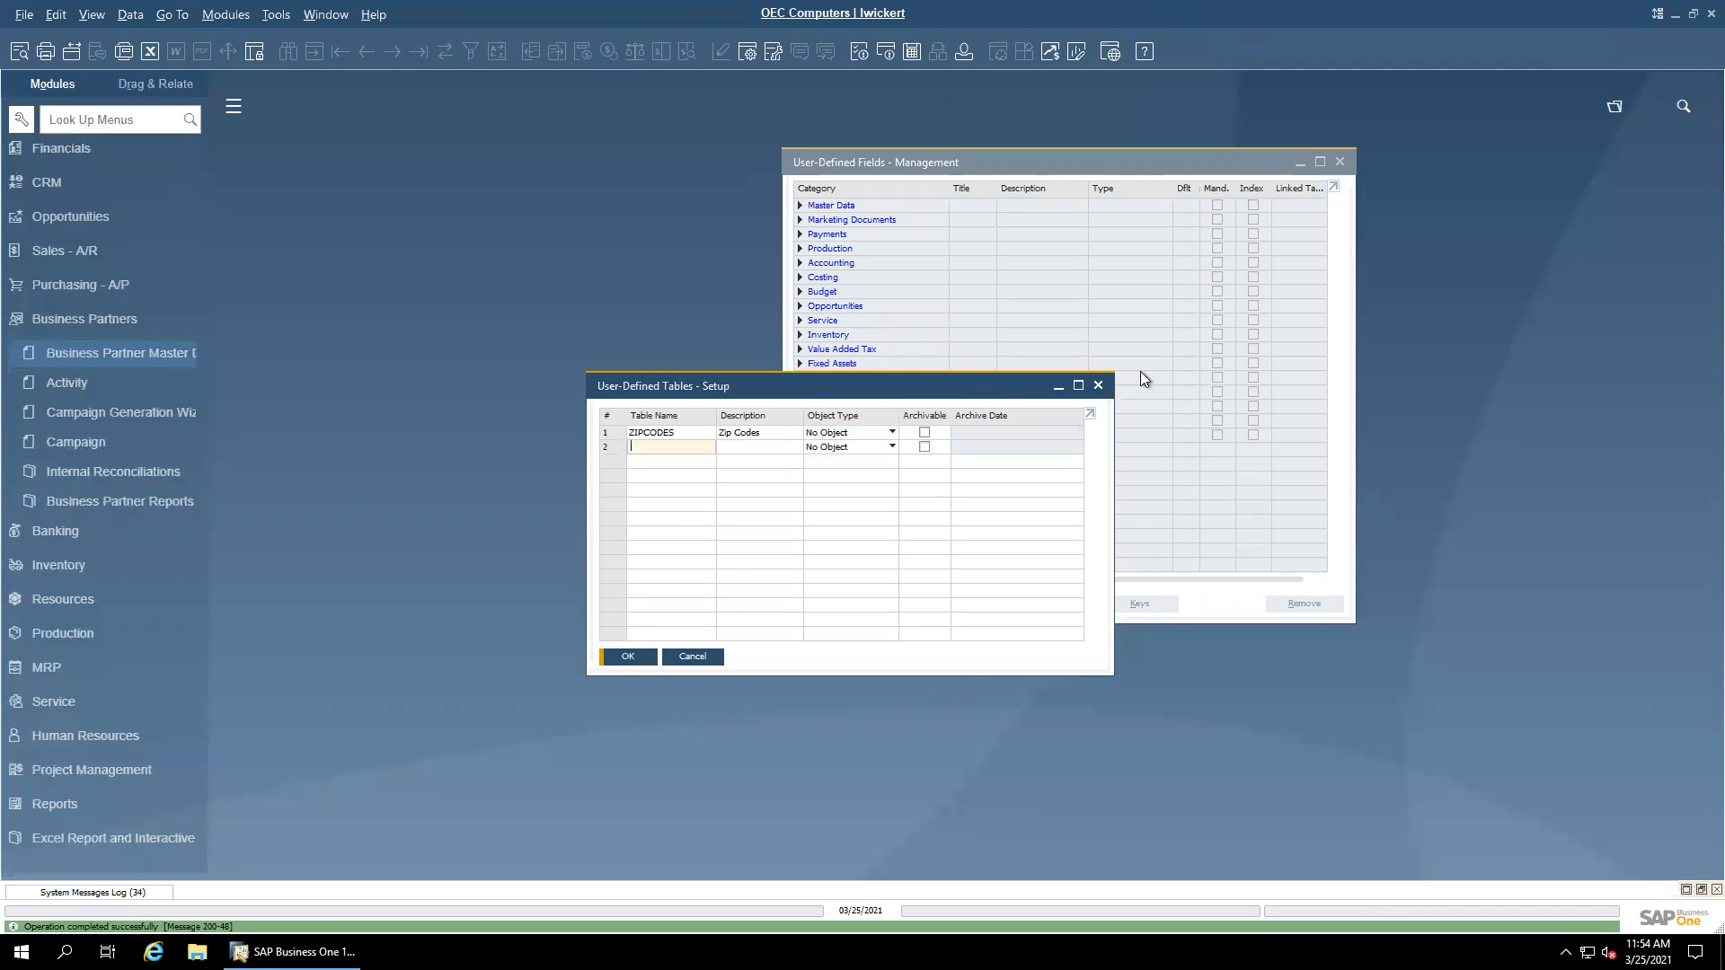
{"action": "left_click", "coordinate": [1098, 387]}
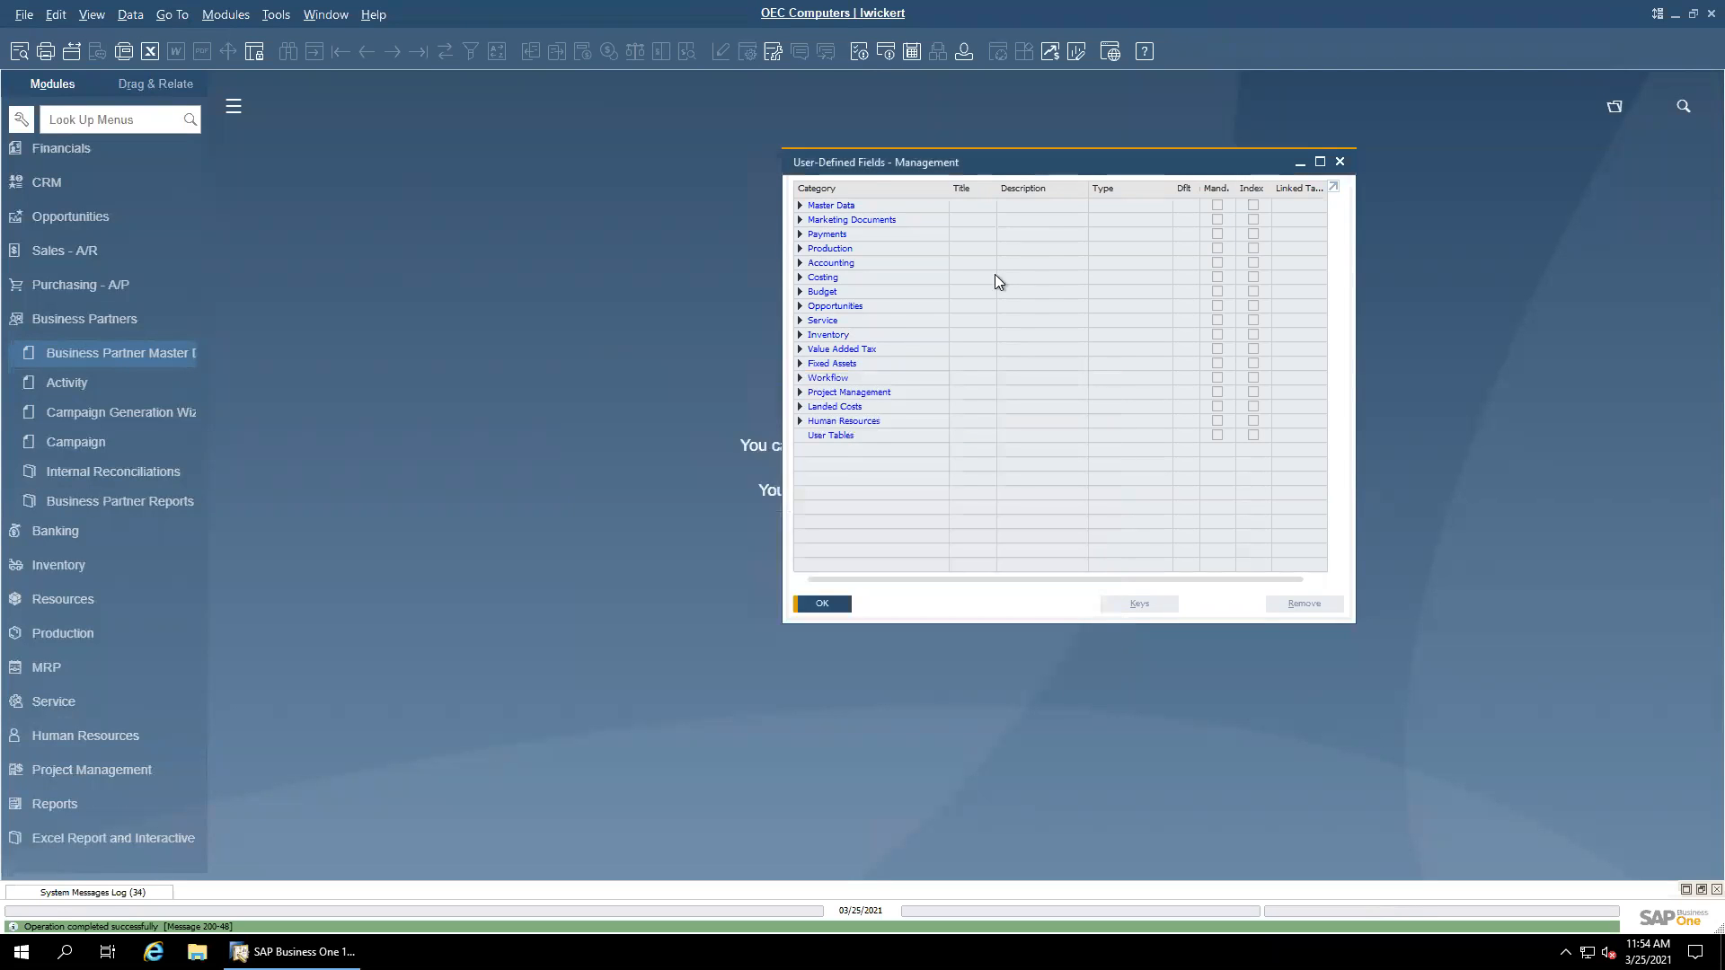
Step: Open the Zip Codes user-defined window, add a record with code 33178 and name Doral, save it, and close the window
{"action": "left_click", "coordinate": [279, 15]}
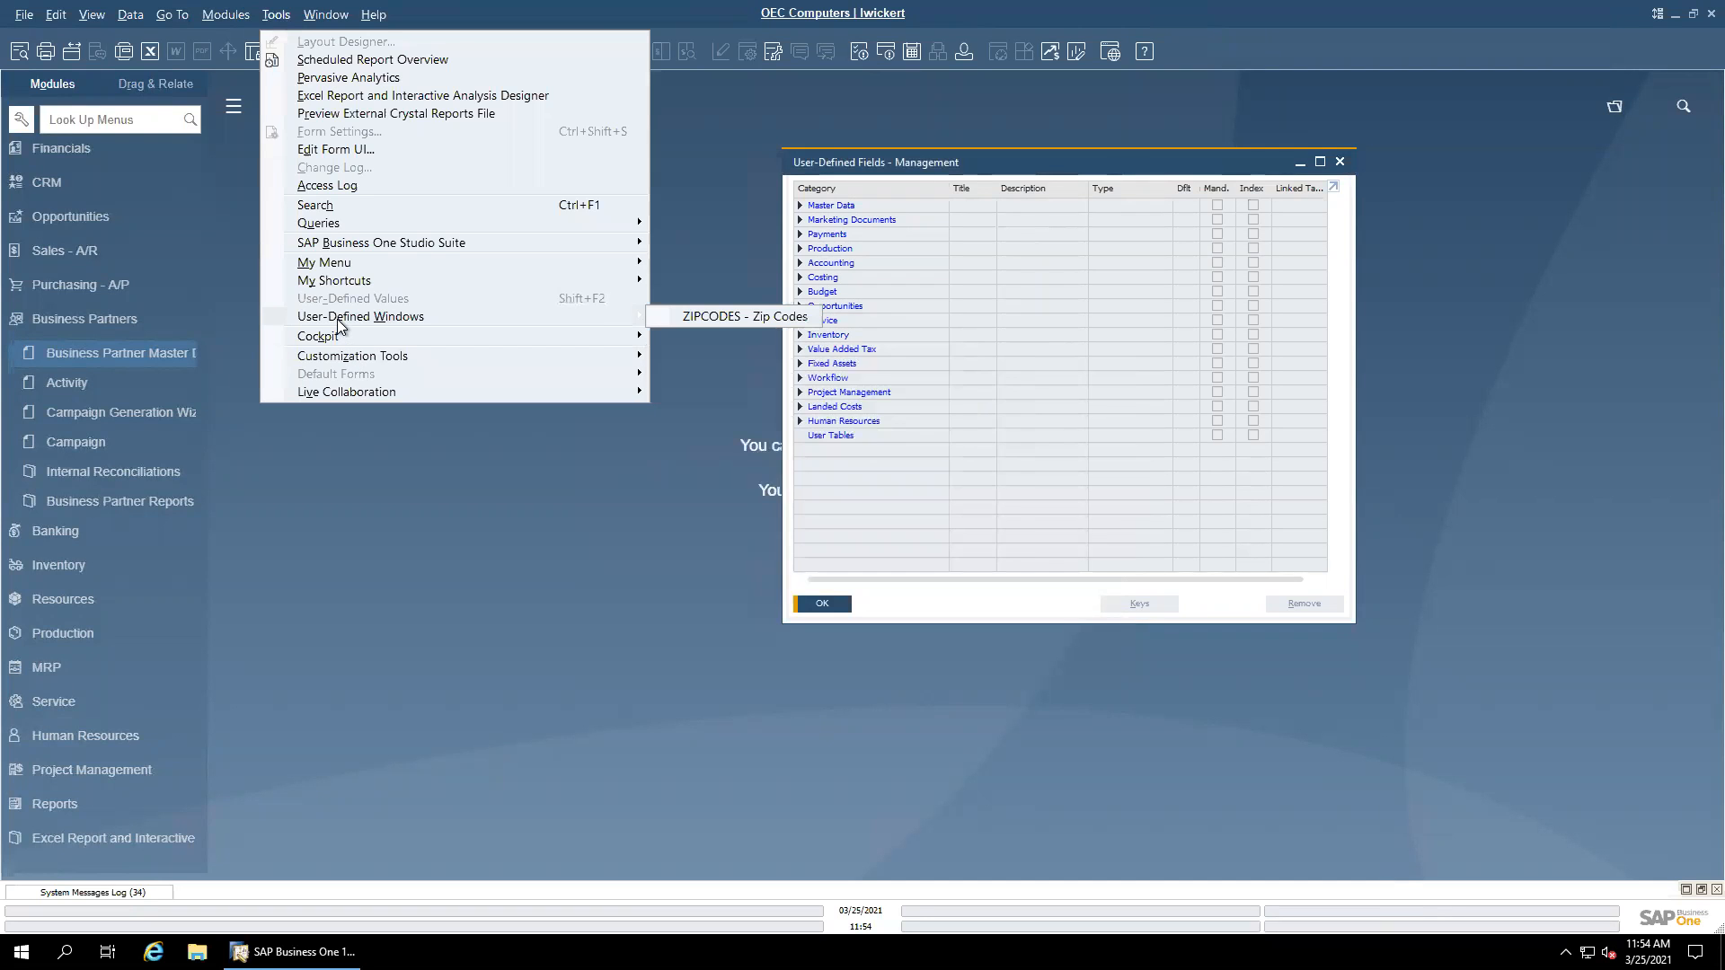
{"action": "mouse_move", "coordinate": [635, 317]}
{"action": "left_click", "coordinate": [690, 317]}
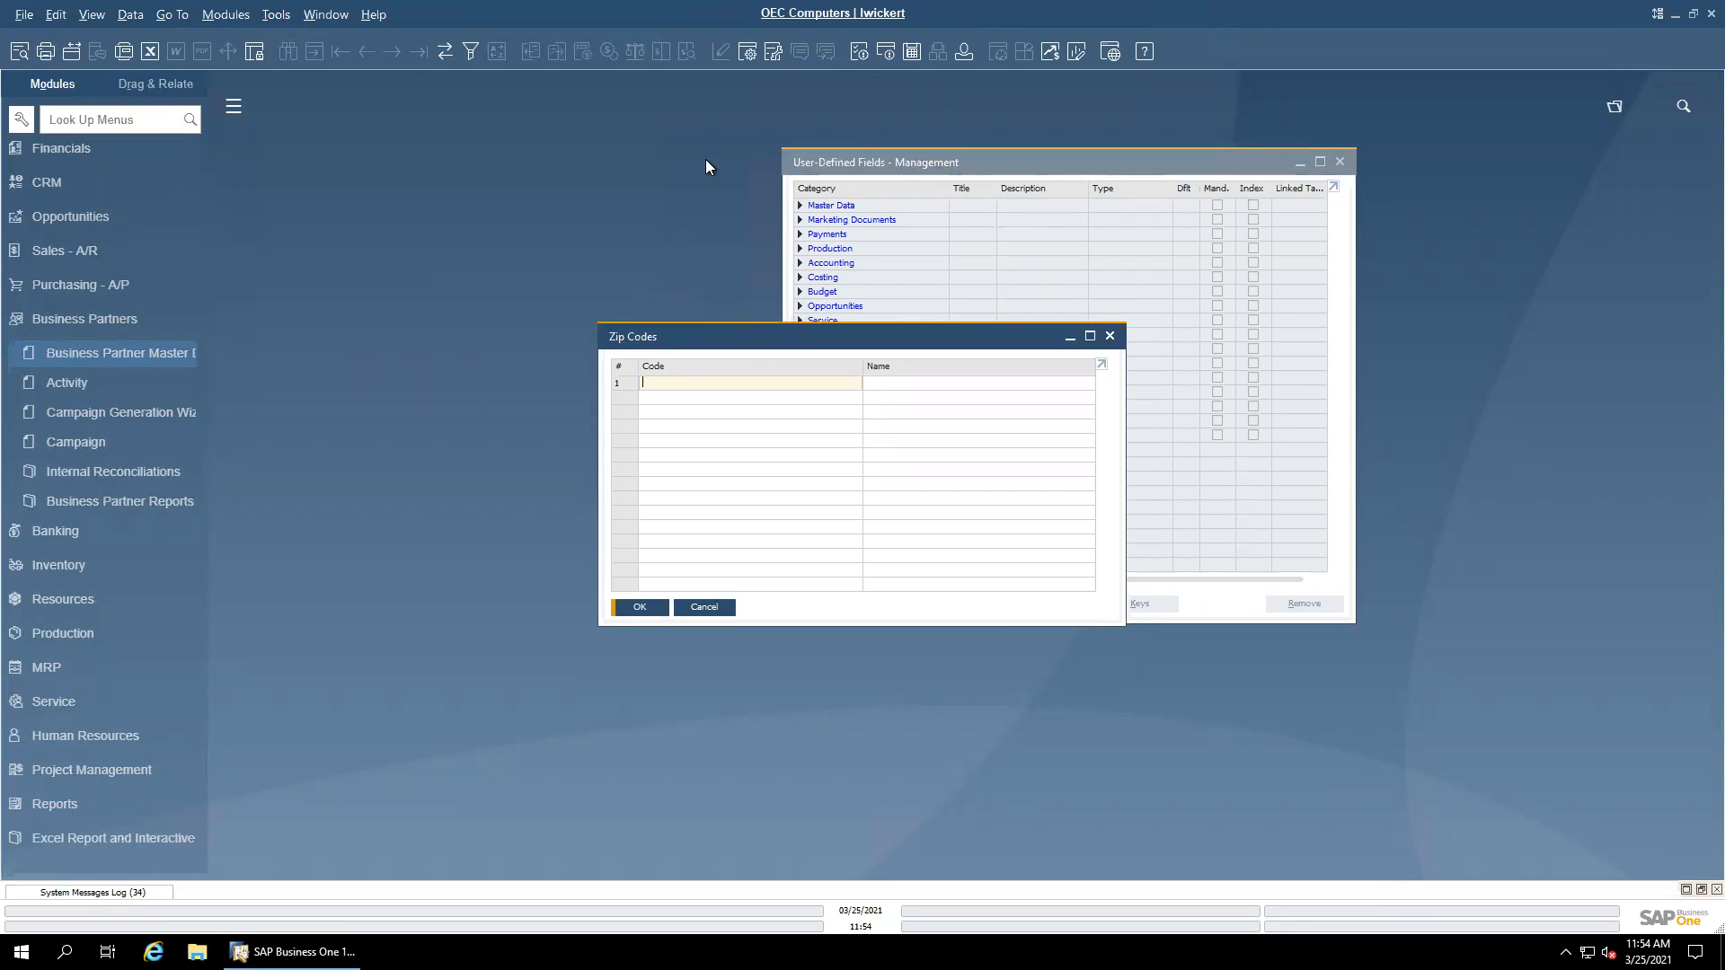
{"action": "type", "text": "33178"}
{"action": "key", "text": "Tab"}
{"action": "type", "text": "Dor"}
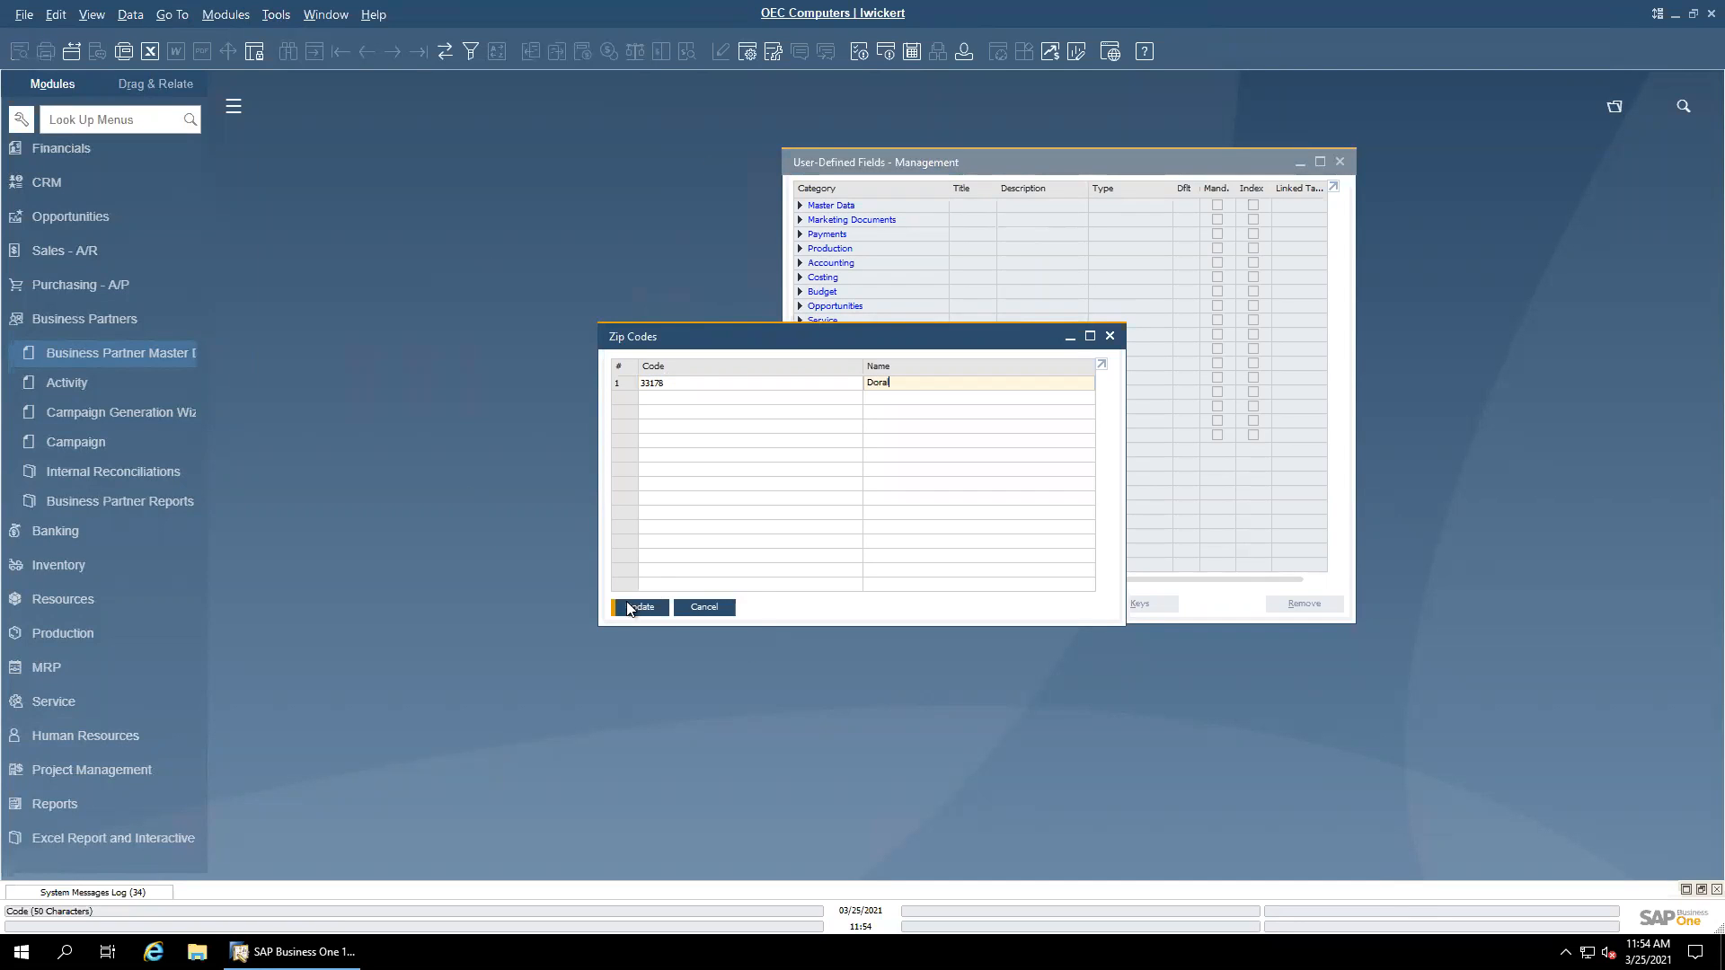
{"action": "type", "text": "al"}
{"action": "left_click", "coordinate": [640, 606]}
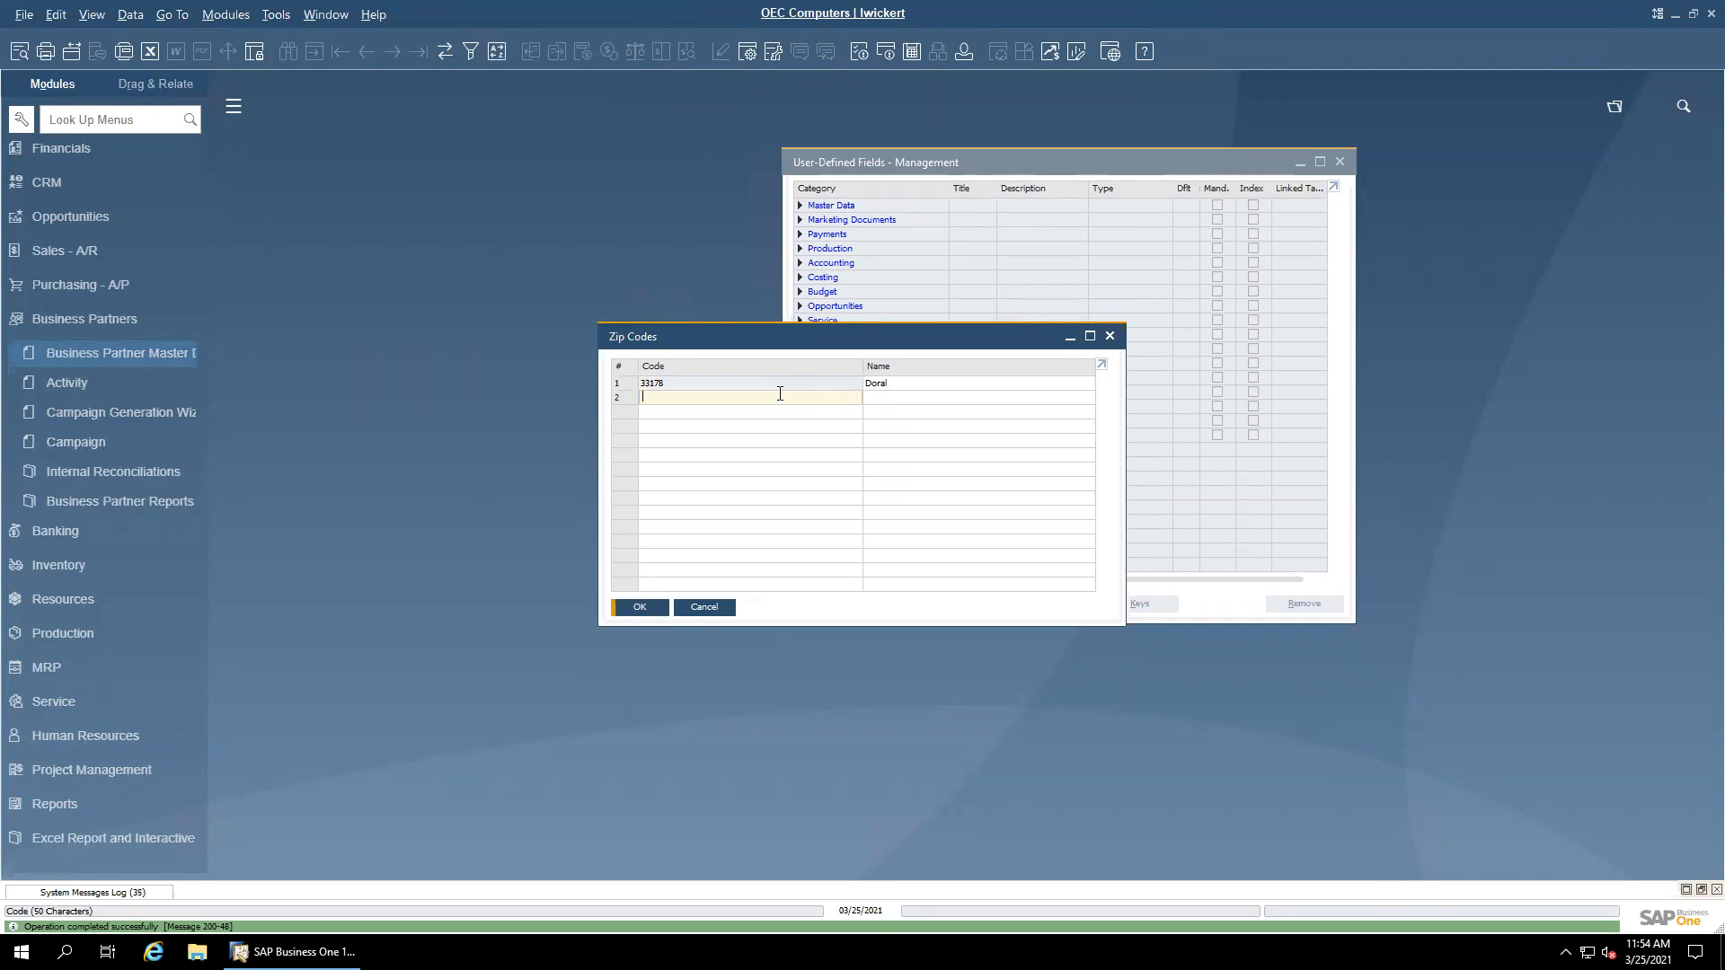
{"action": "left_click", "coordinate": [1111, 336]}
Step: Expand the Marketing Documents category in field management and select its Title entry
{"action": "left_click", "coordinate": [800, 220]}
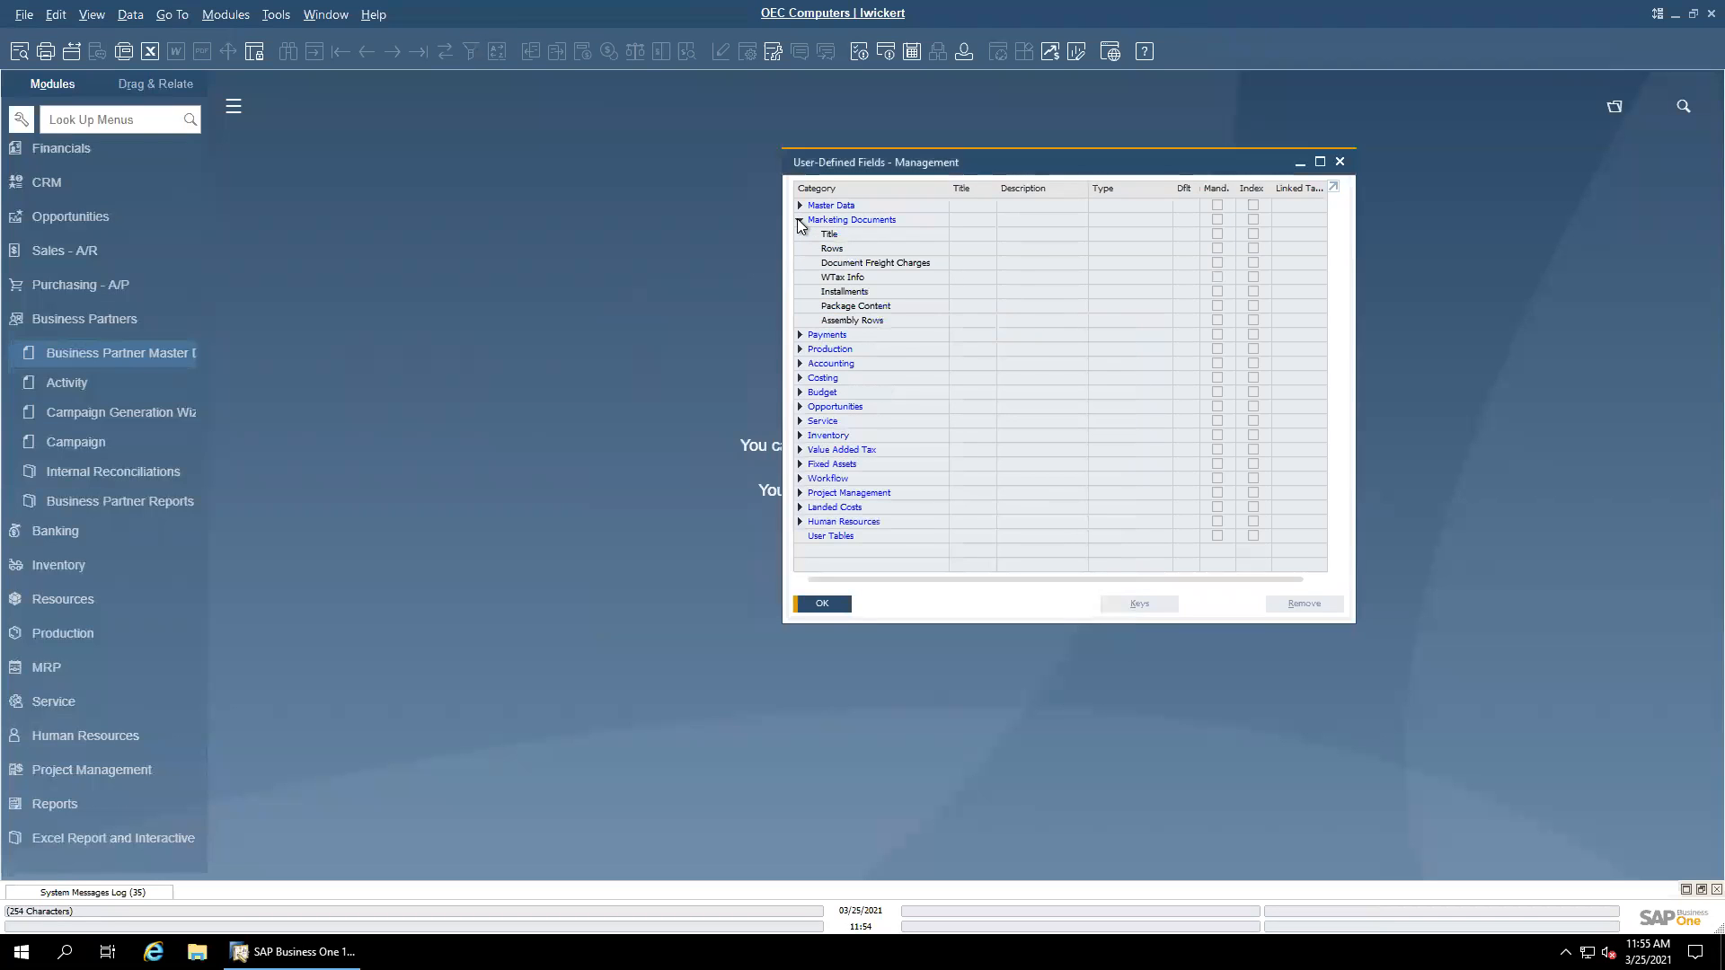
{"action": "left_click", "coordinate": [824, 234]}
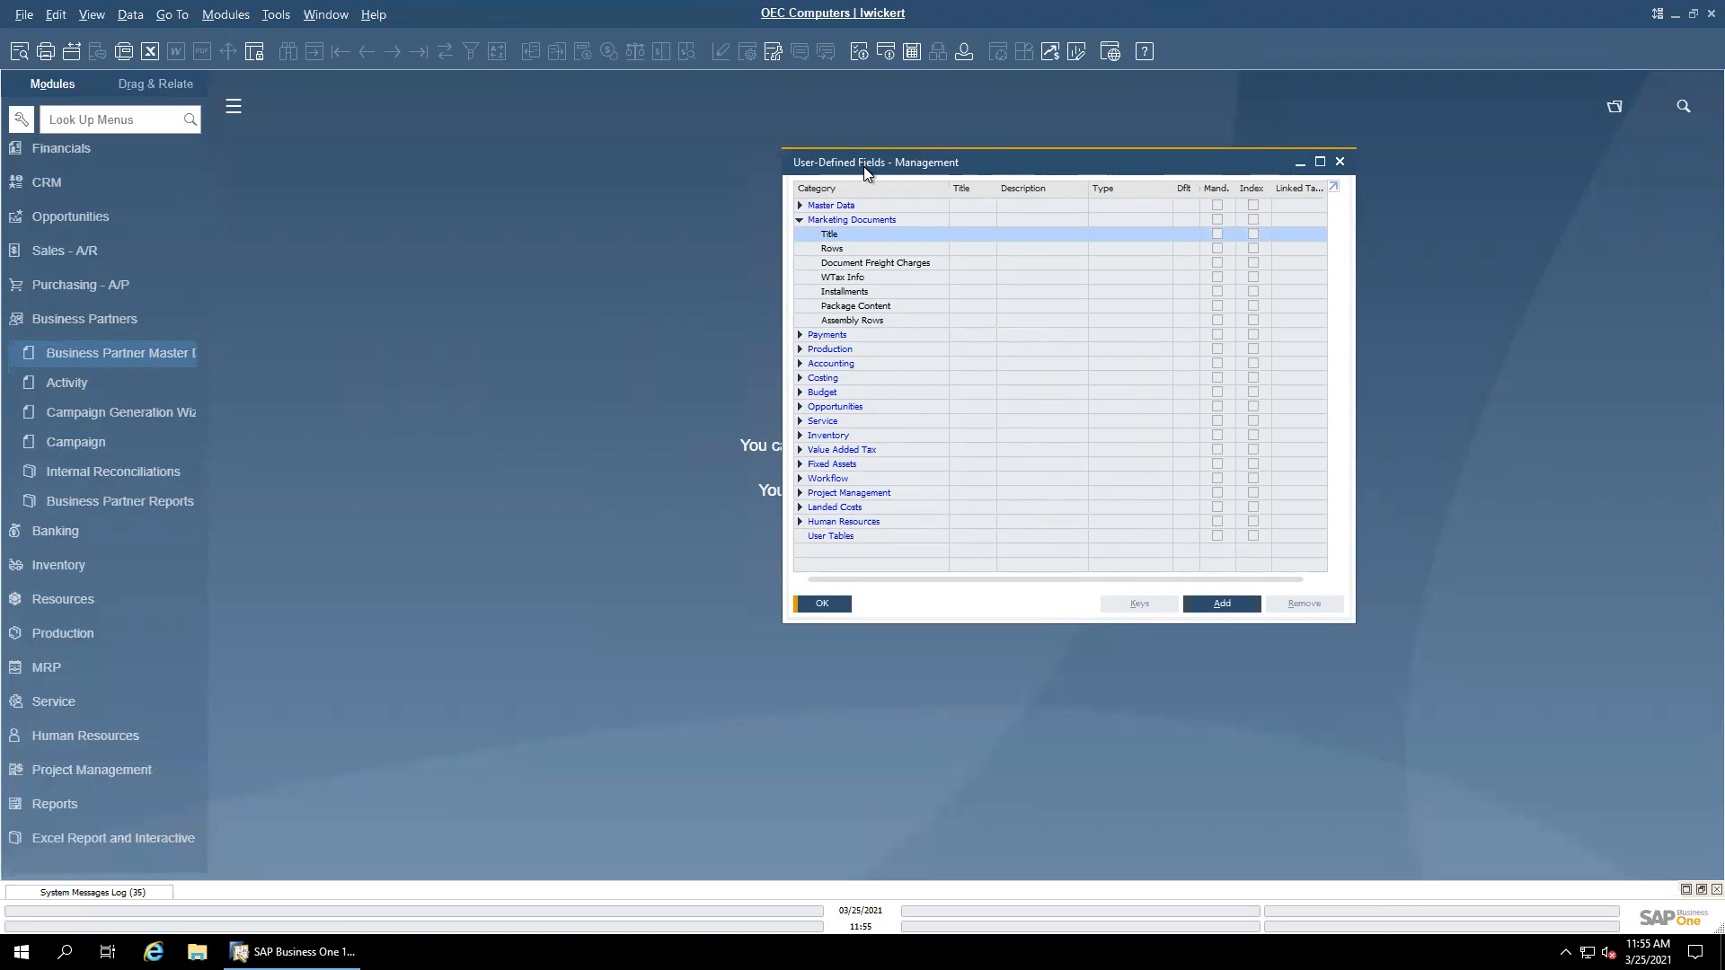
{"action": "left_click_drag", "start_coordinate": [864, 165], "coordinate": [837, 184]}
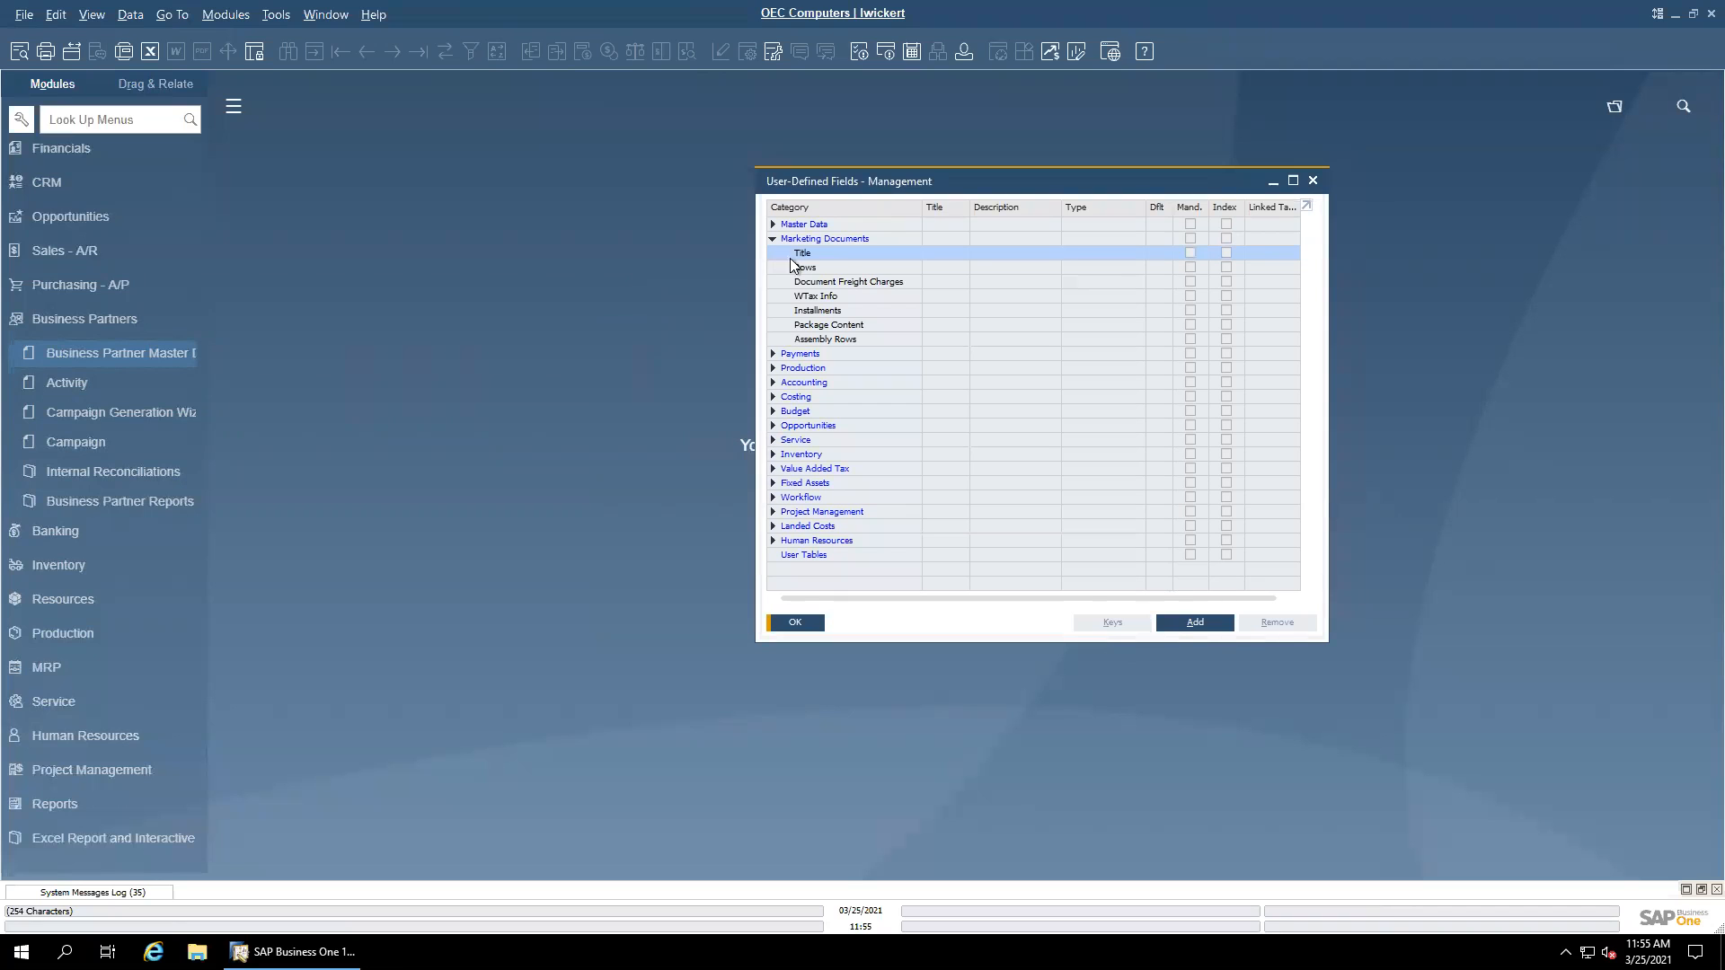
Step: Open a new Sales Order from the sales module and arrange it side by side with the field management window
{"action": "left_click", "coordinate": [57, 320]}
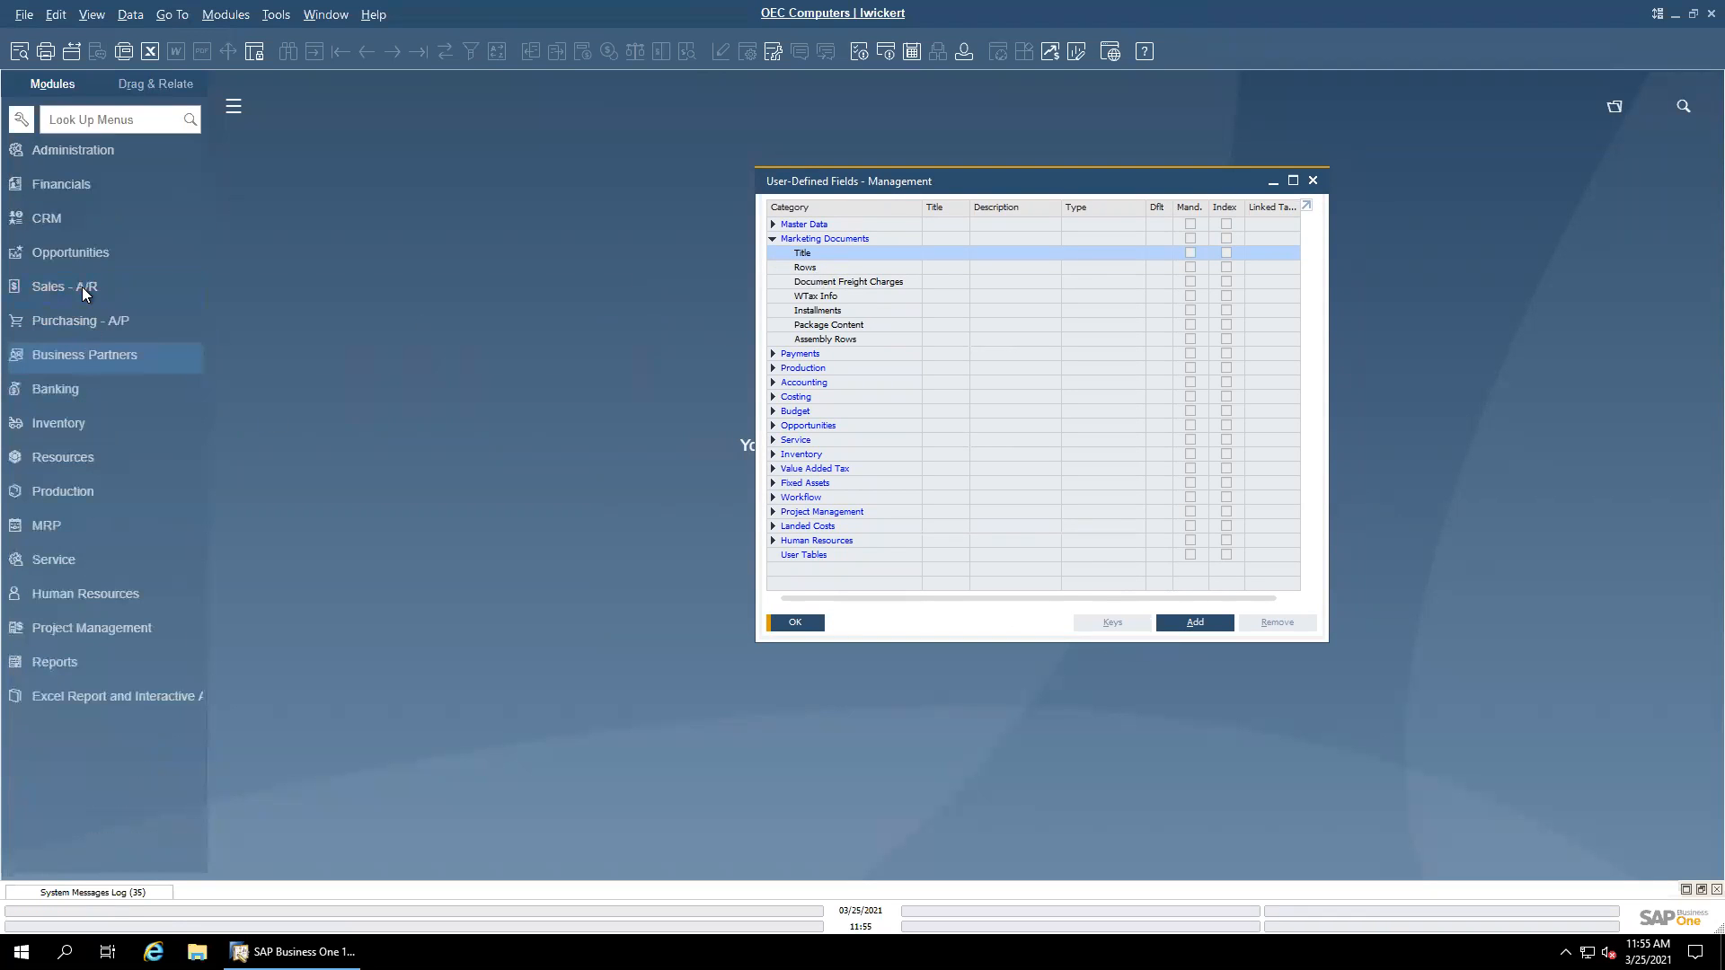
{"action": "left_click", "coordinate": [83, 288]}
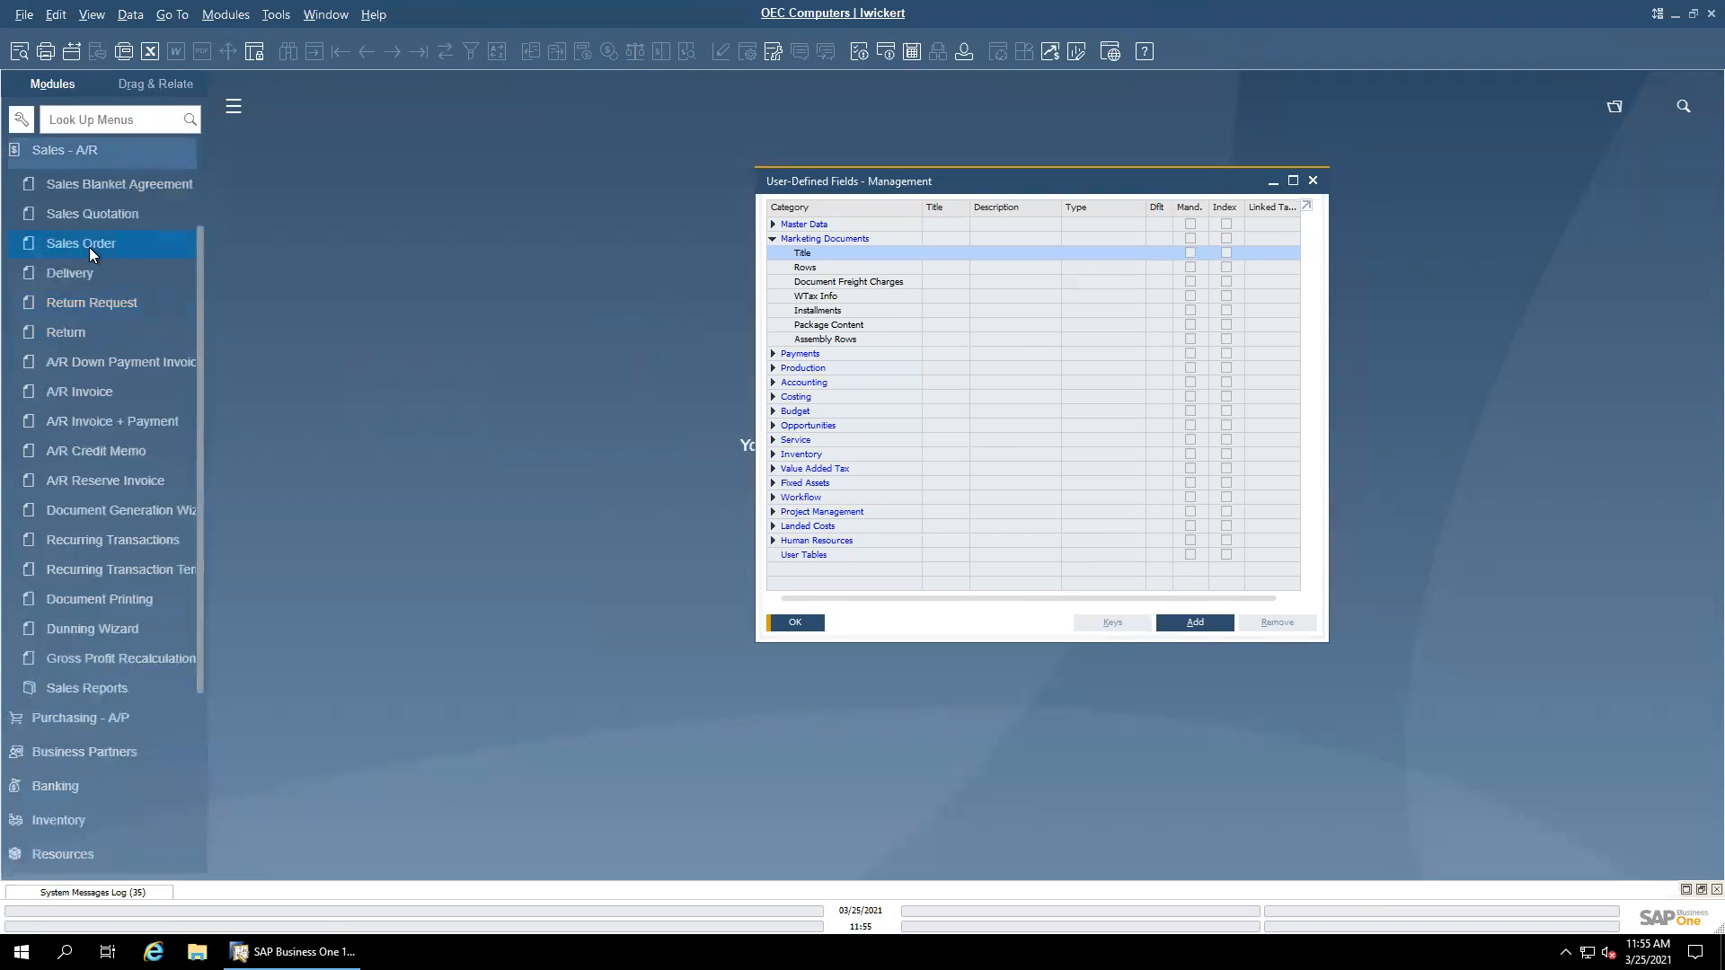
{"action": "left_click", "coordinate": [90, 246]}
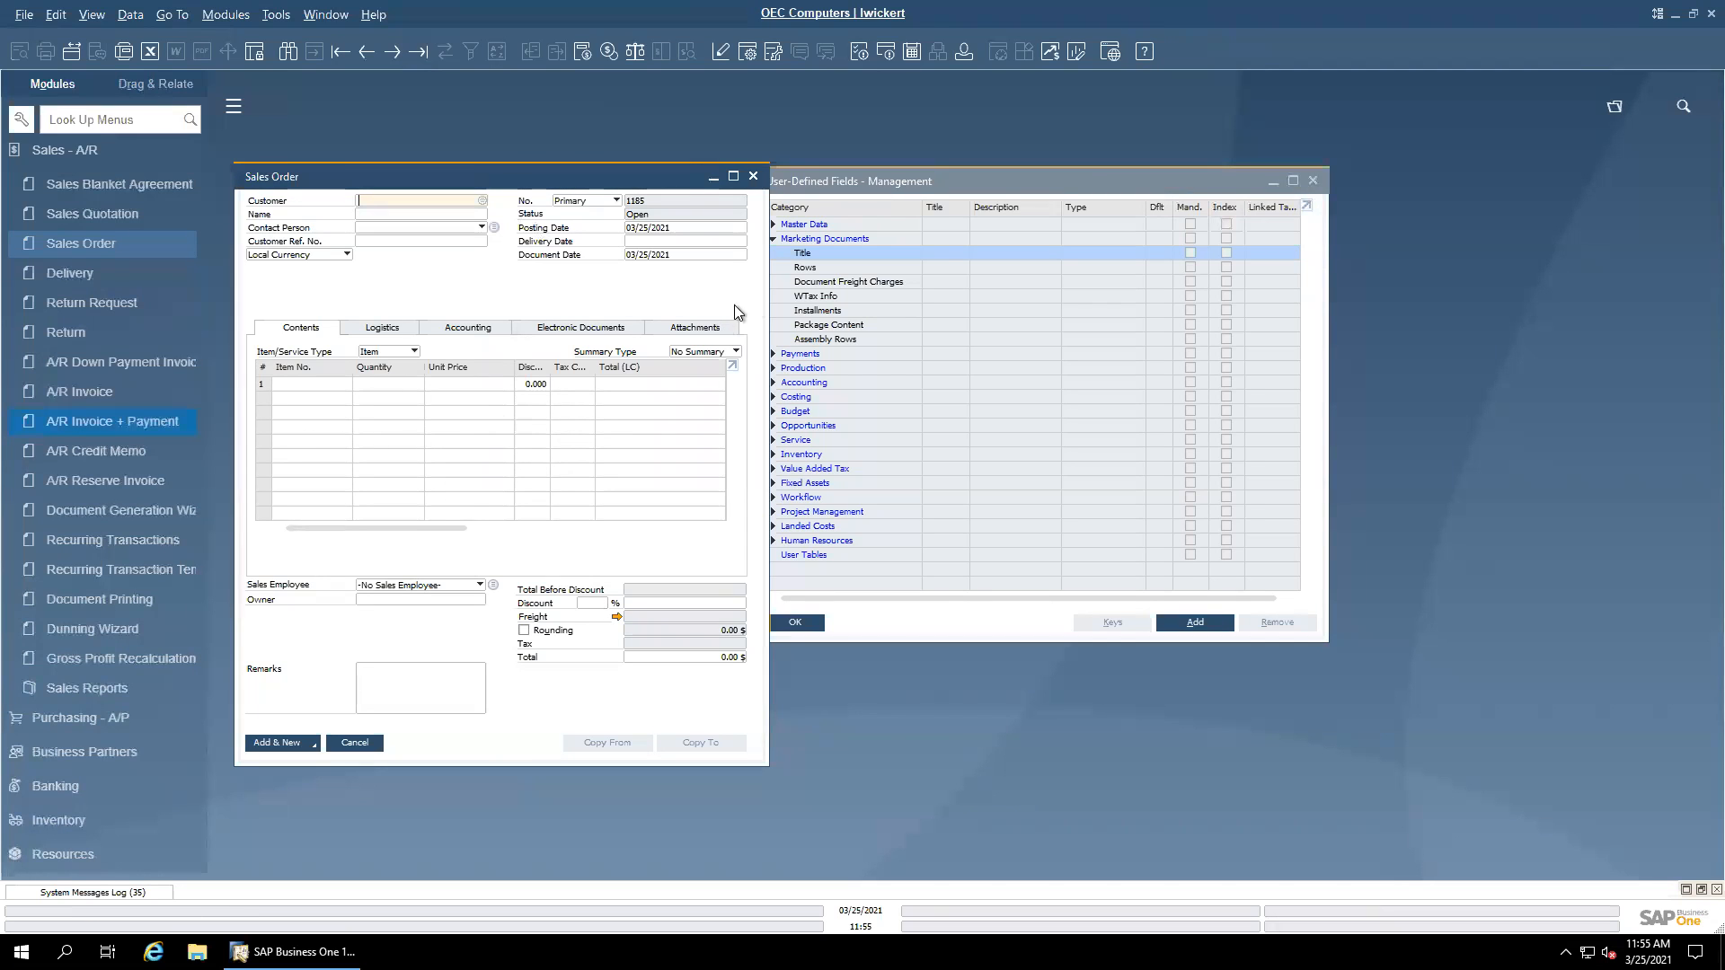
{"action": "left_click_drag", "start_coordinate": [769, 296], "coordinate": [836, 297]}
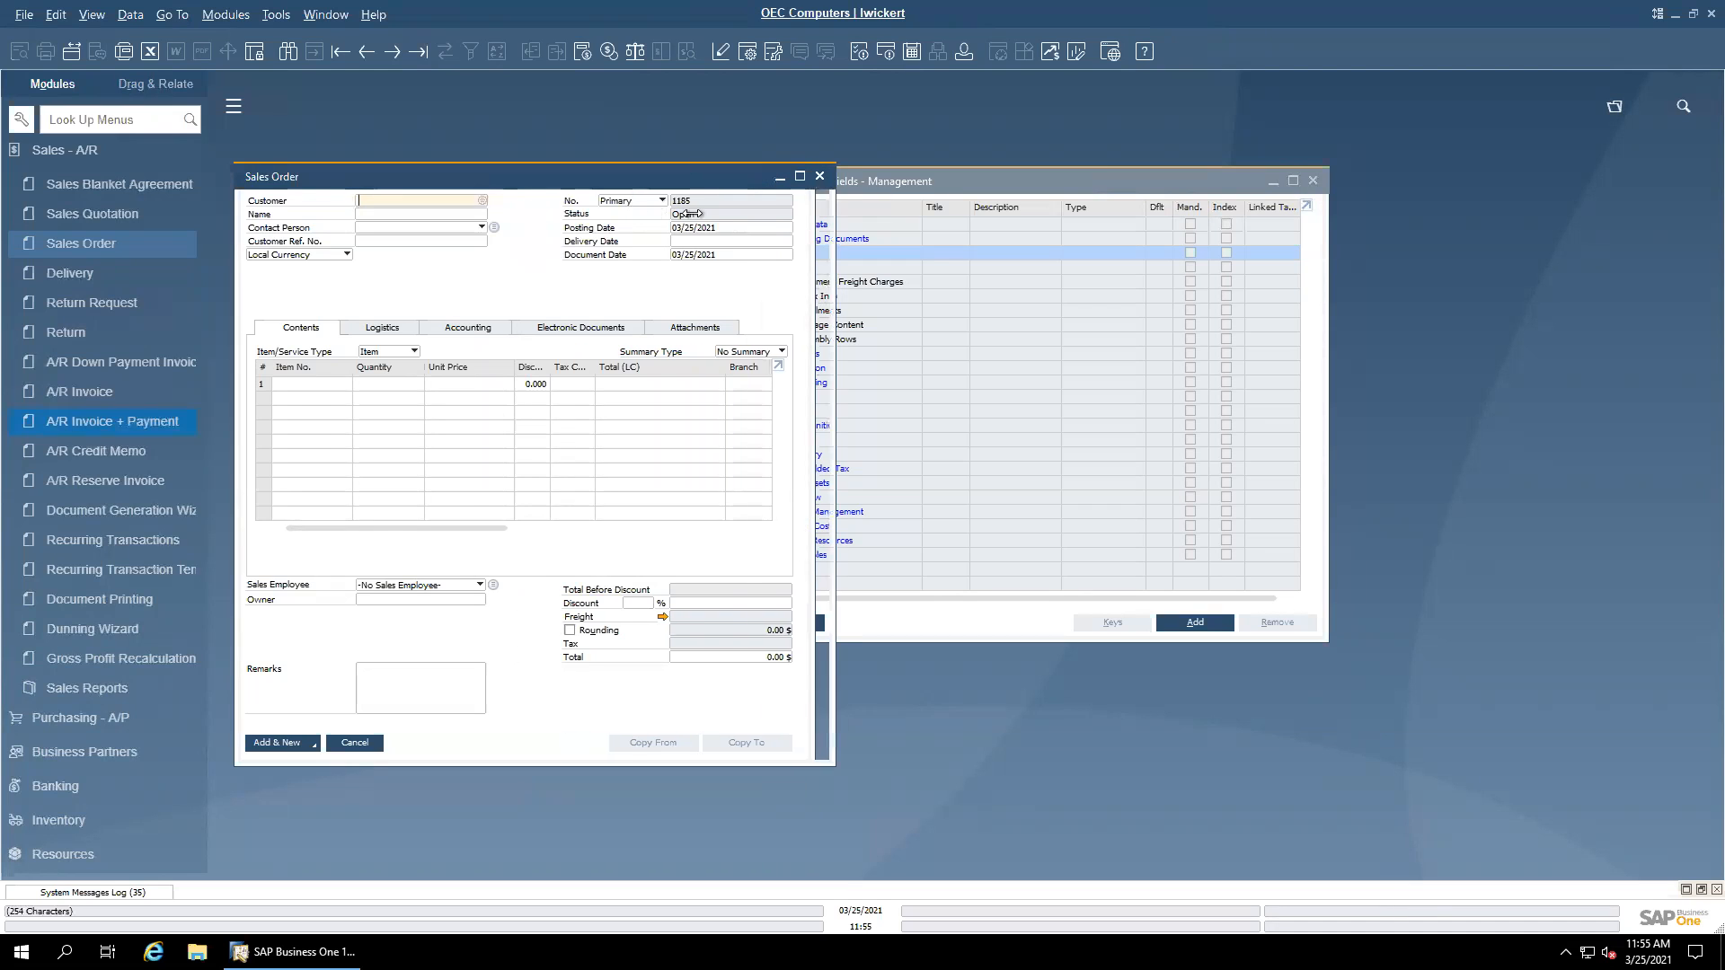
{"action": "left_click_drag", "start_coordinate": [584, 170], "coordinate": [527, 153]}
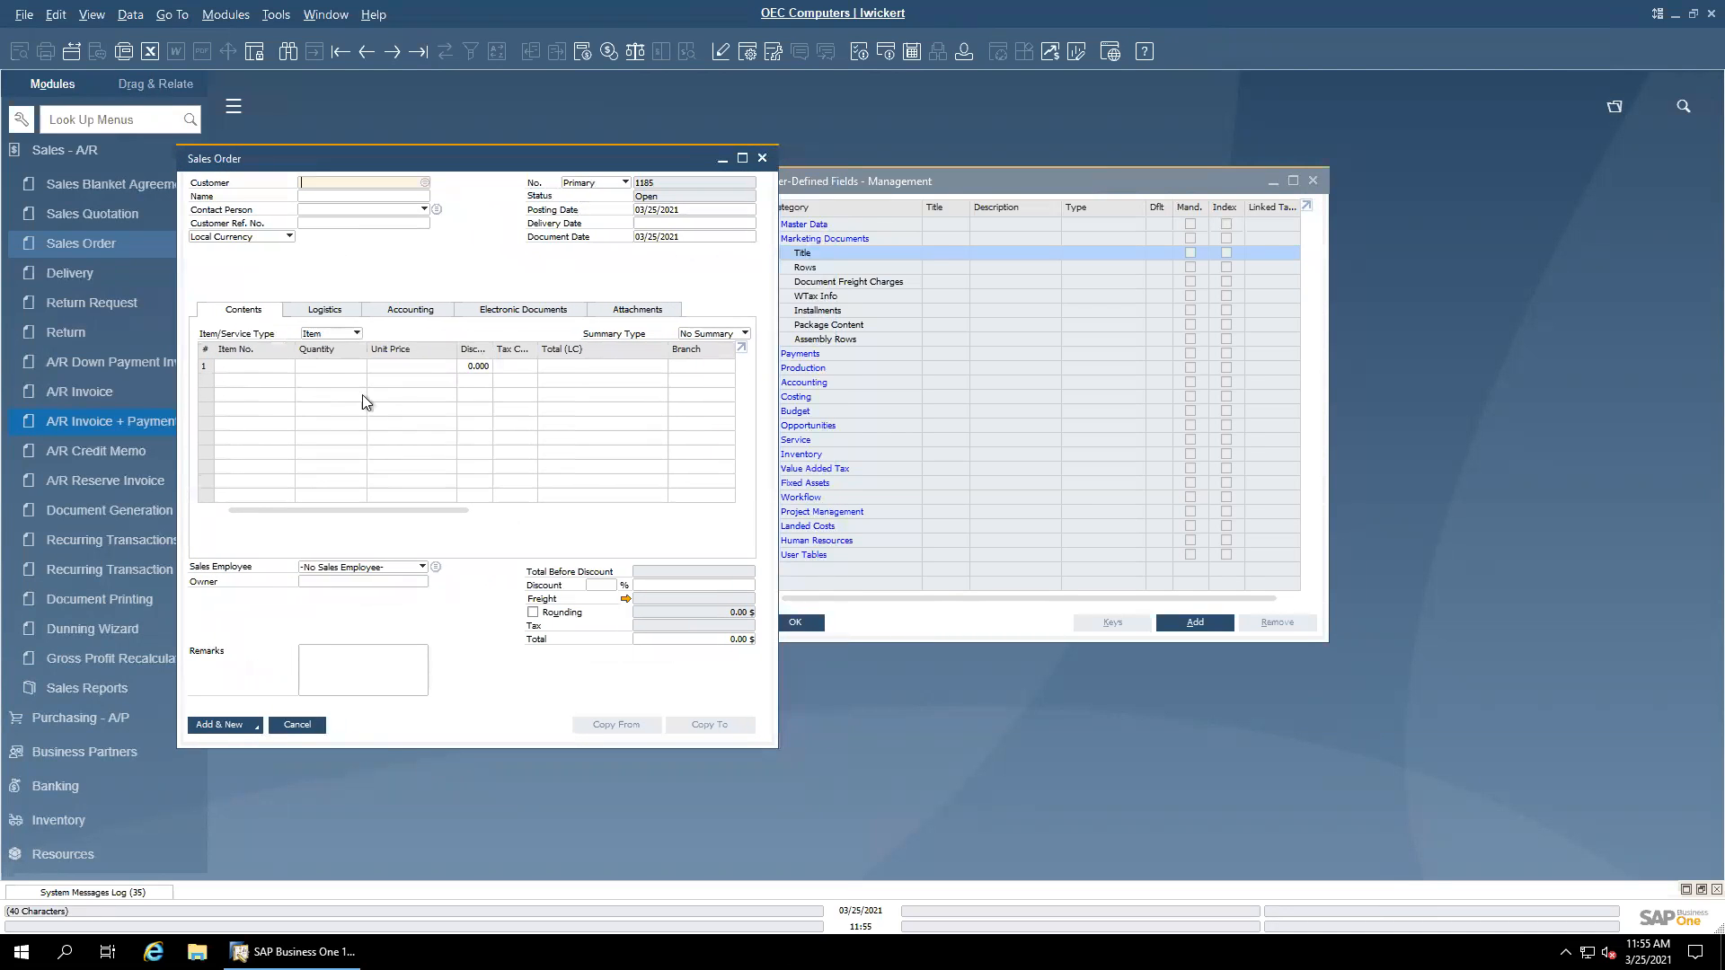
{"action": "left_click_drag", "start_coordinate": [865, 190], "coordinate": [1060, 218]}
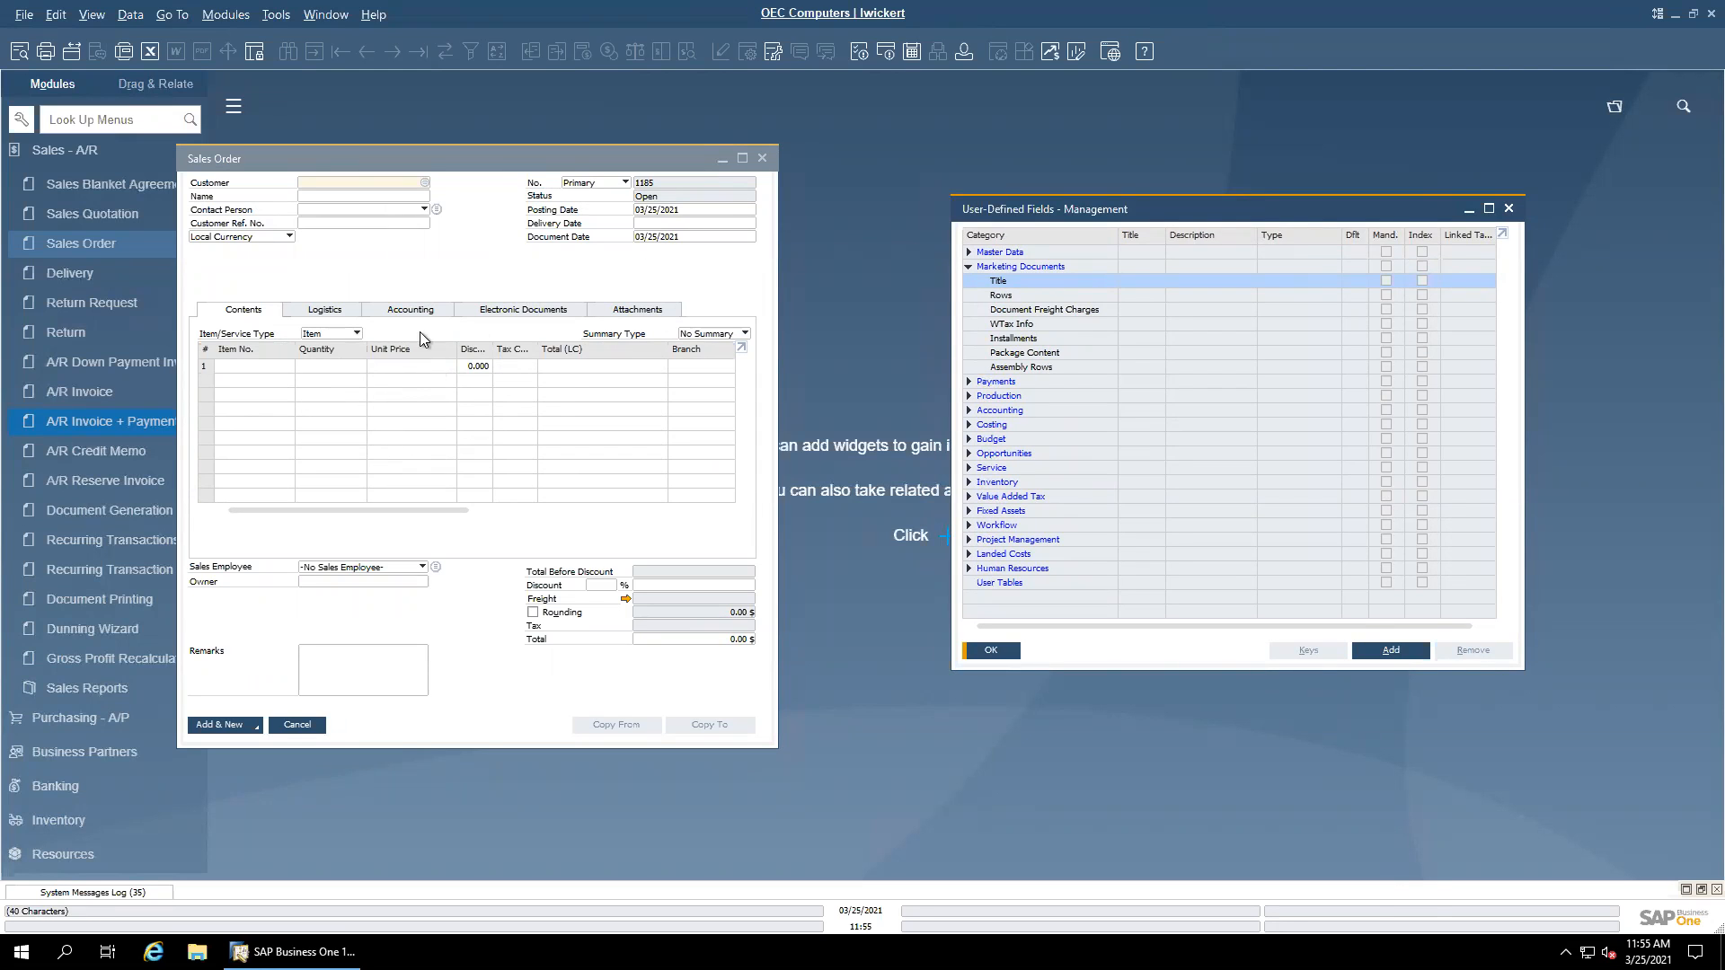
{"action": "left_click", "coordinate": [390, 357]}
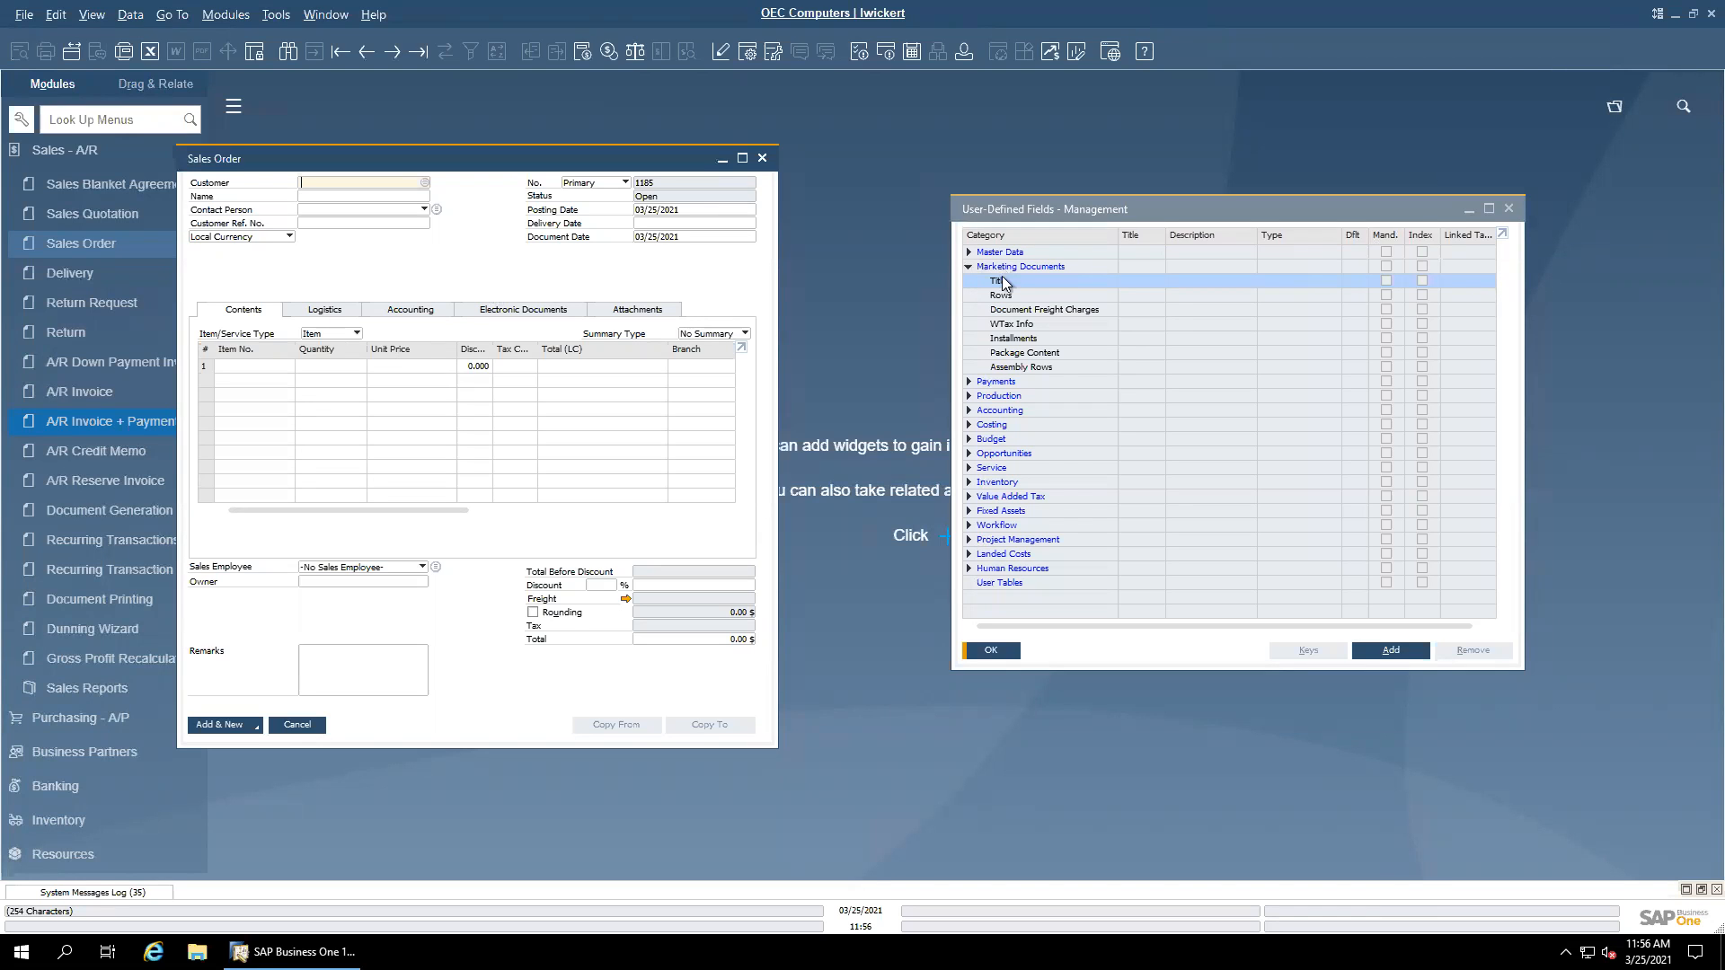
{"action": "left_click", "coordinate": [1400, 657]}
{"action": "left_click_drag", "start_coordinate": [847, 384], "coordinate": [893, 398]}
{"action": "type", "text": "ZipCode"}
{"action": "key", "text": "Tab"}
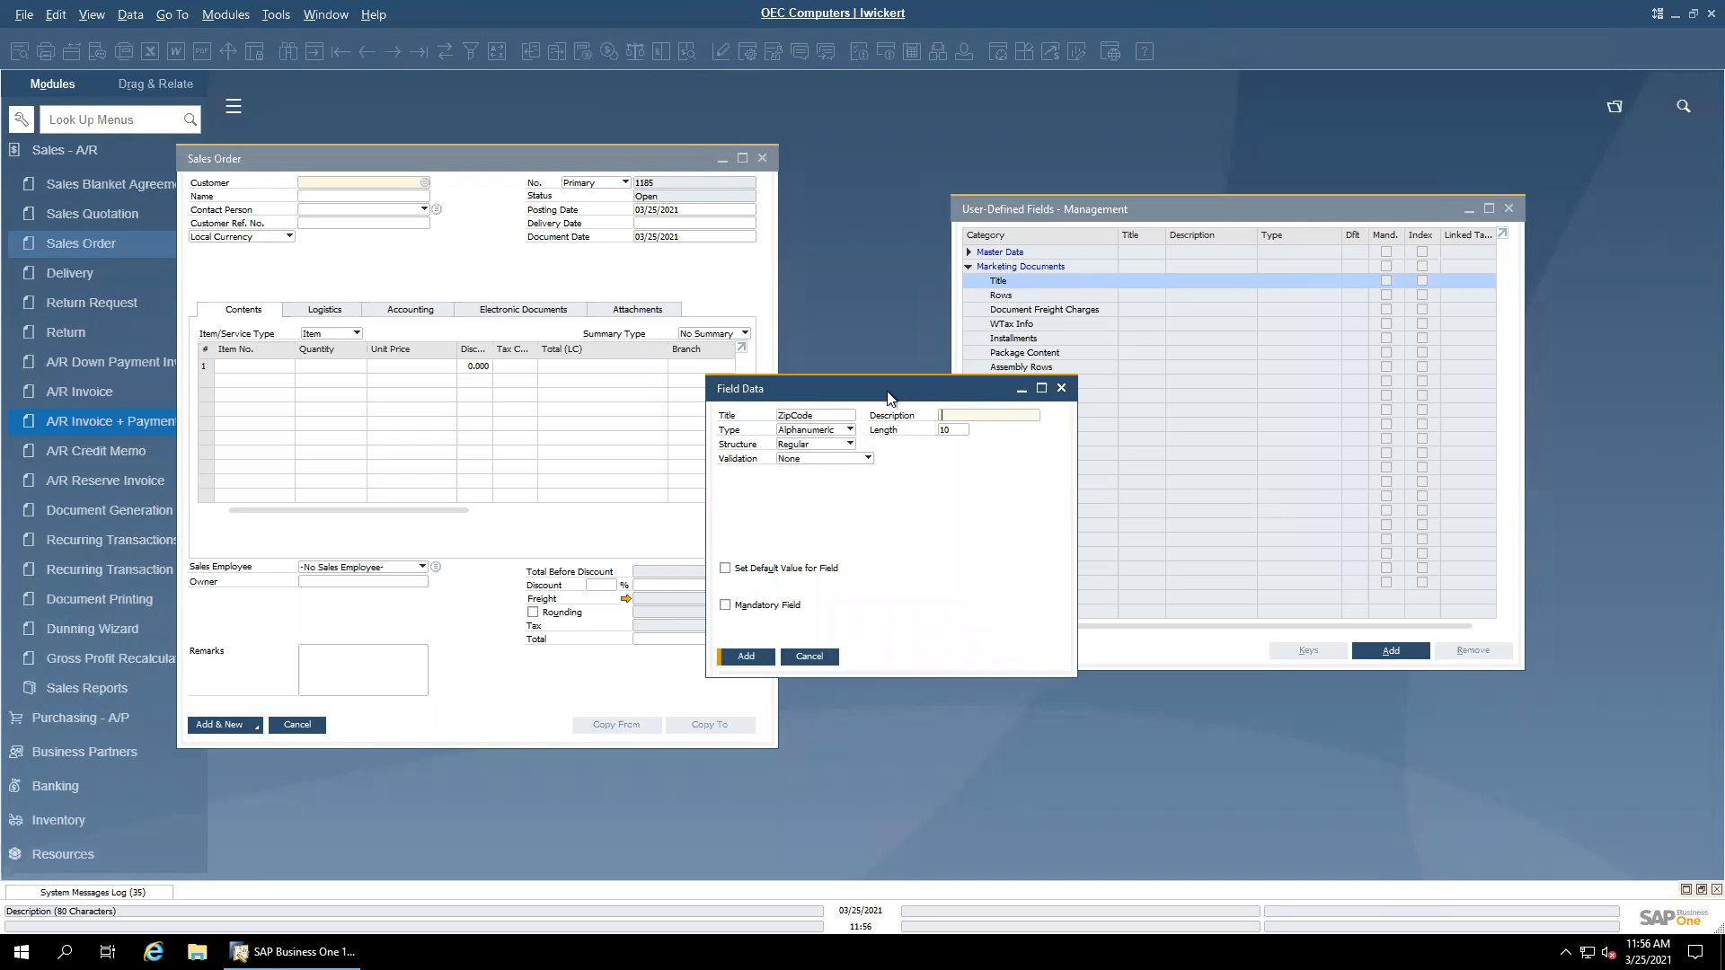
{"action": "type", "text": "Zip Cp"}
{"action": "type", "text": "de"}
{"action": "left_click", "coordinate": [813, 459]}
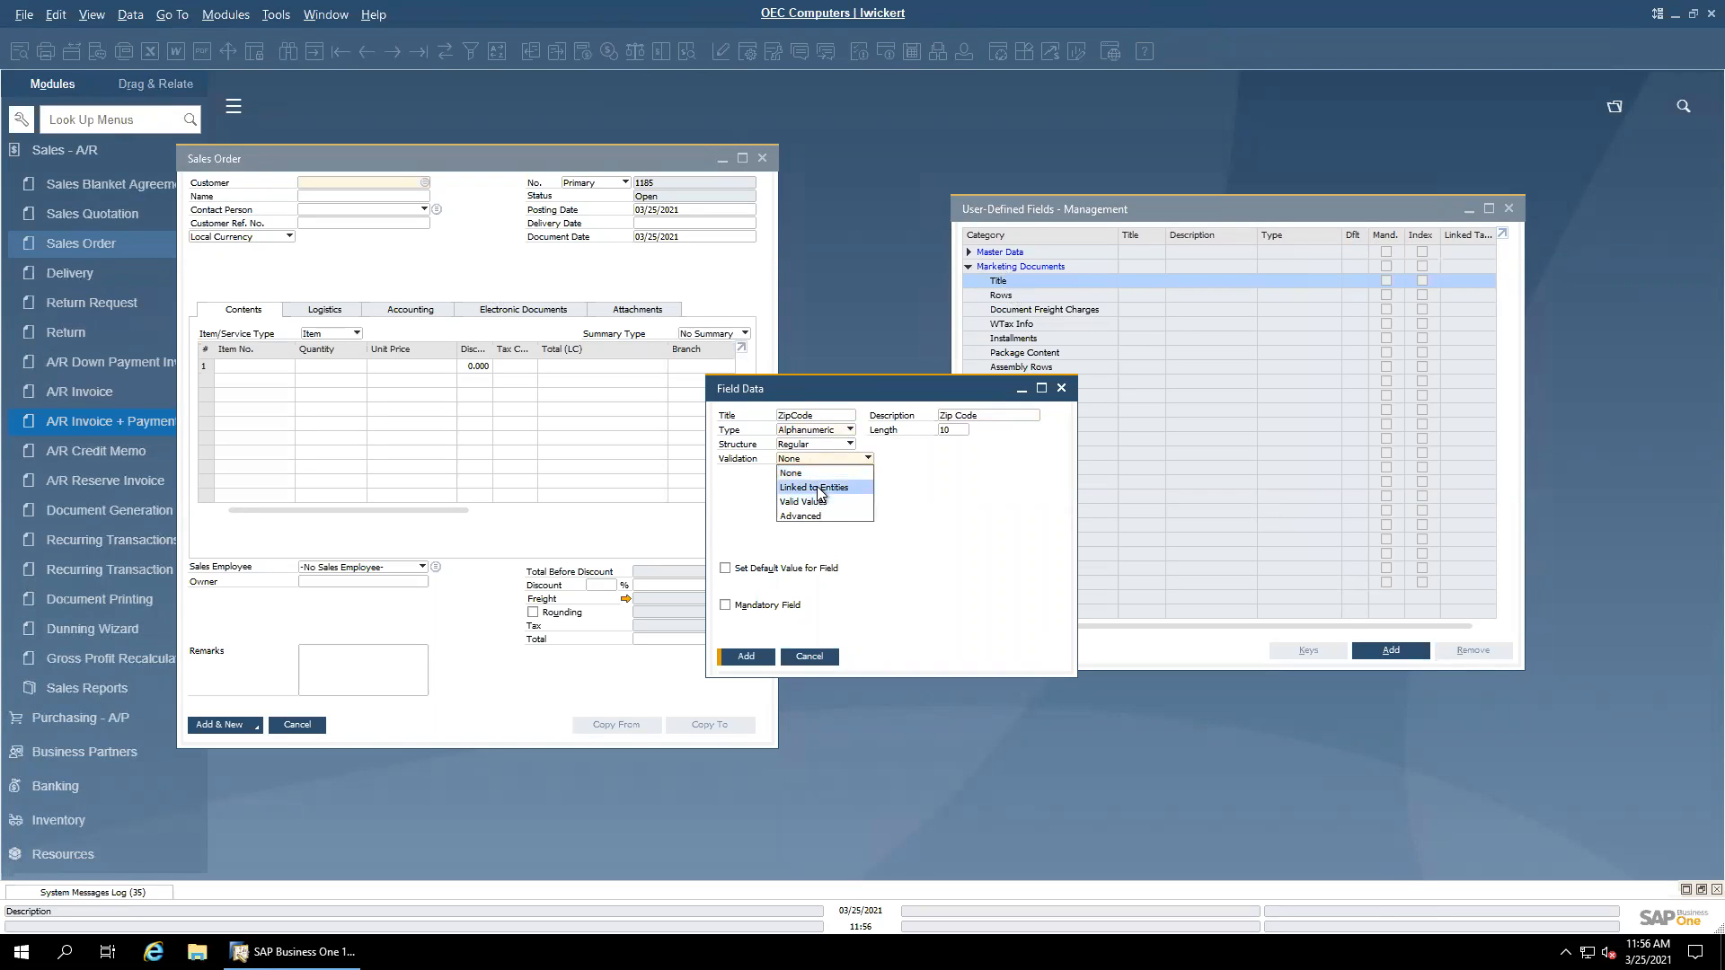
{"action": "left_click", "coordinate": [818, 487]}
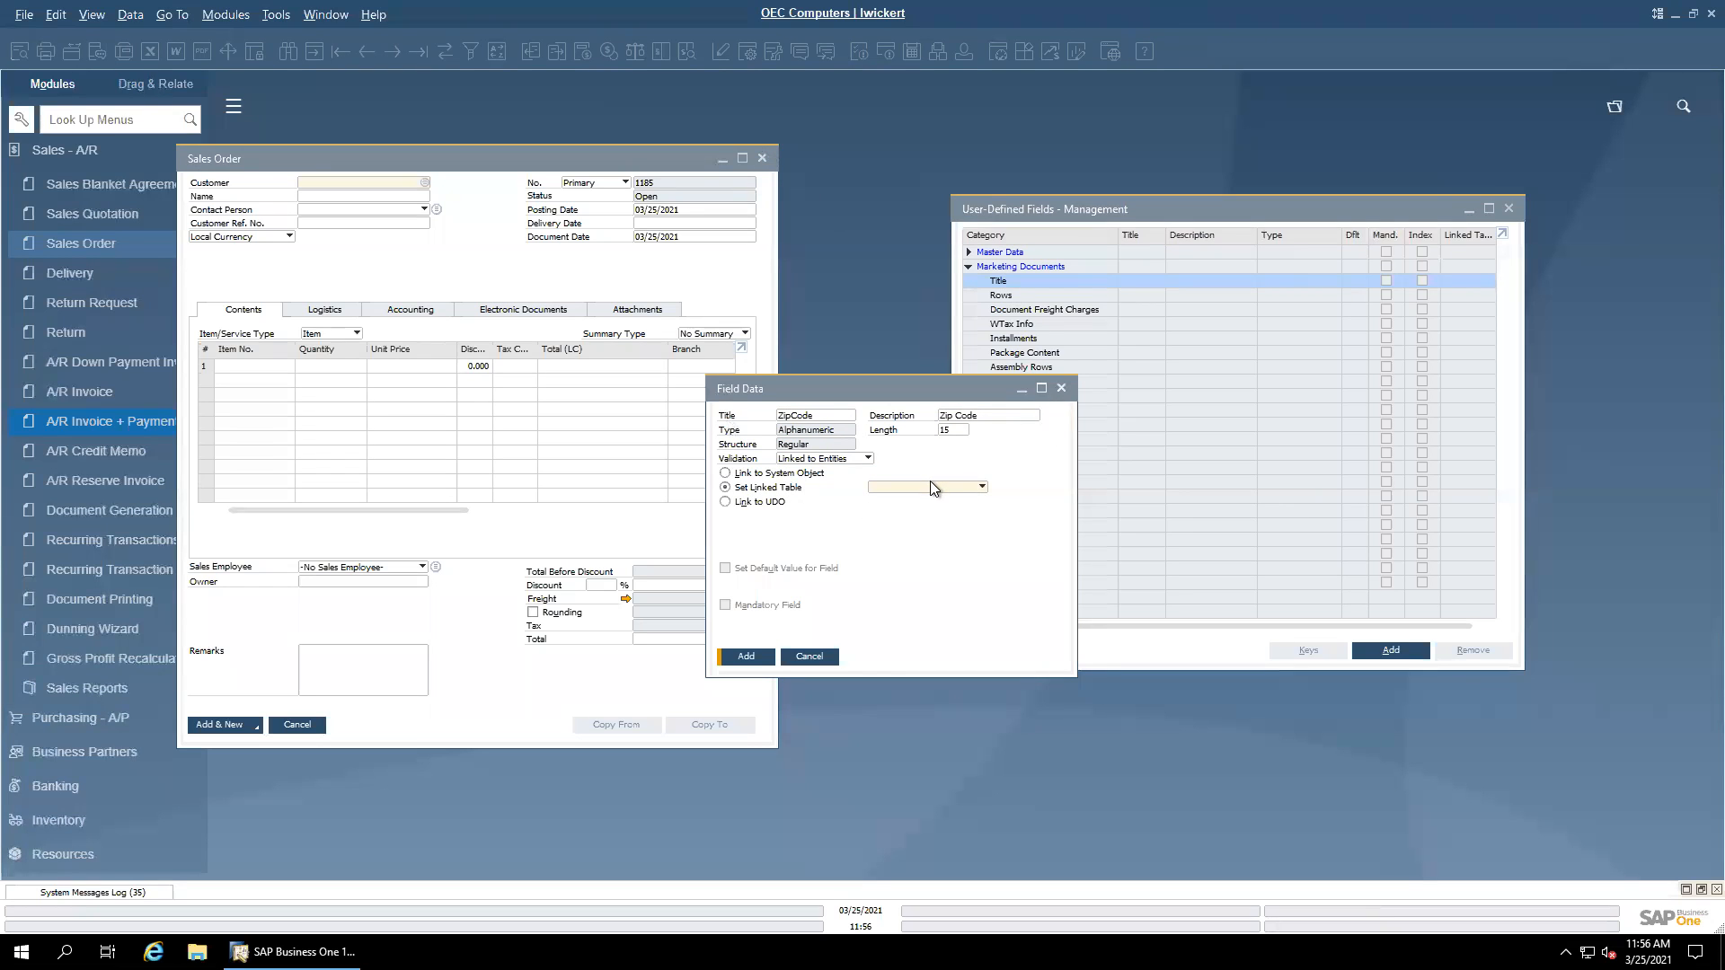
{"action": "left_click", "coordinate": [1061, 388]}
Step: Check the ZIPCODES table's entry in the user-defined tables setup and close the setup again
{"action": "left_click", "coordinate": [274, 15]}
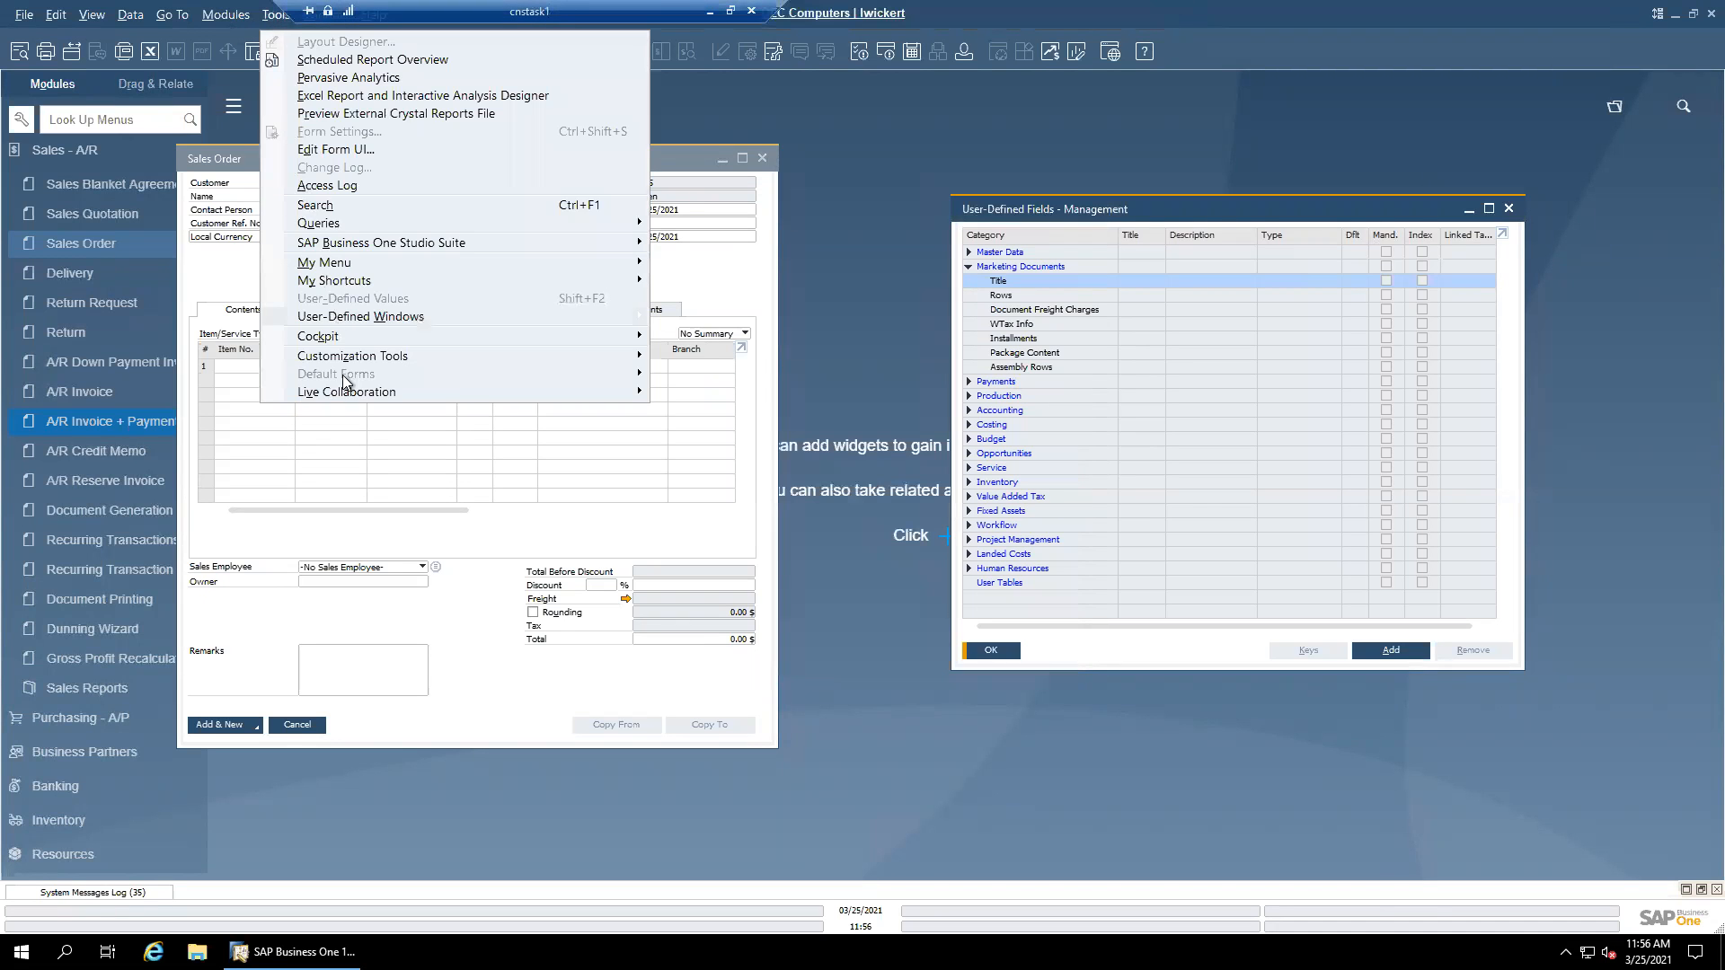
{"action": "mouse_move", "coordinate": [345, 360]}
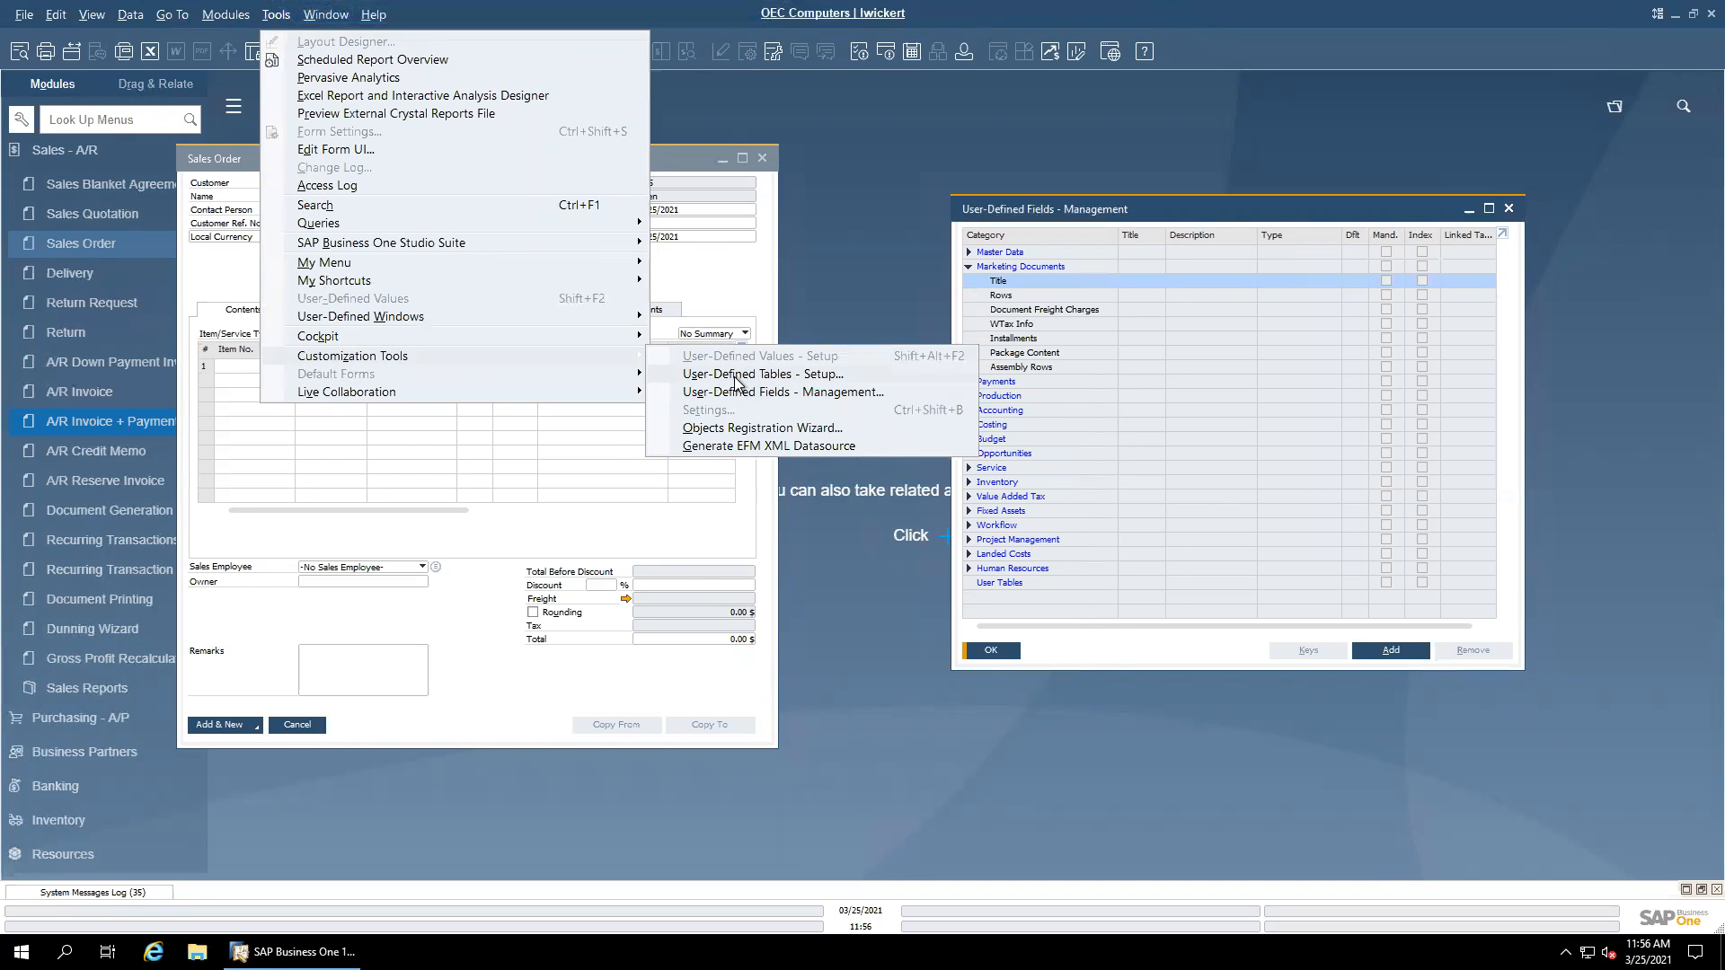
{"action": "left_click", "coordinate": [736, 376]}
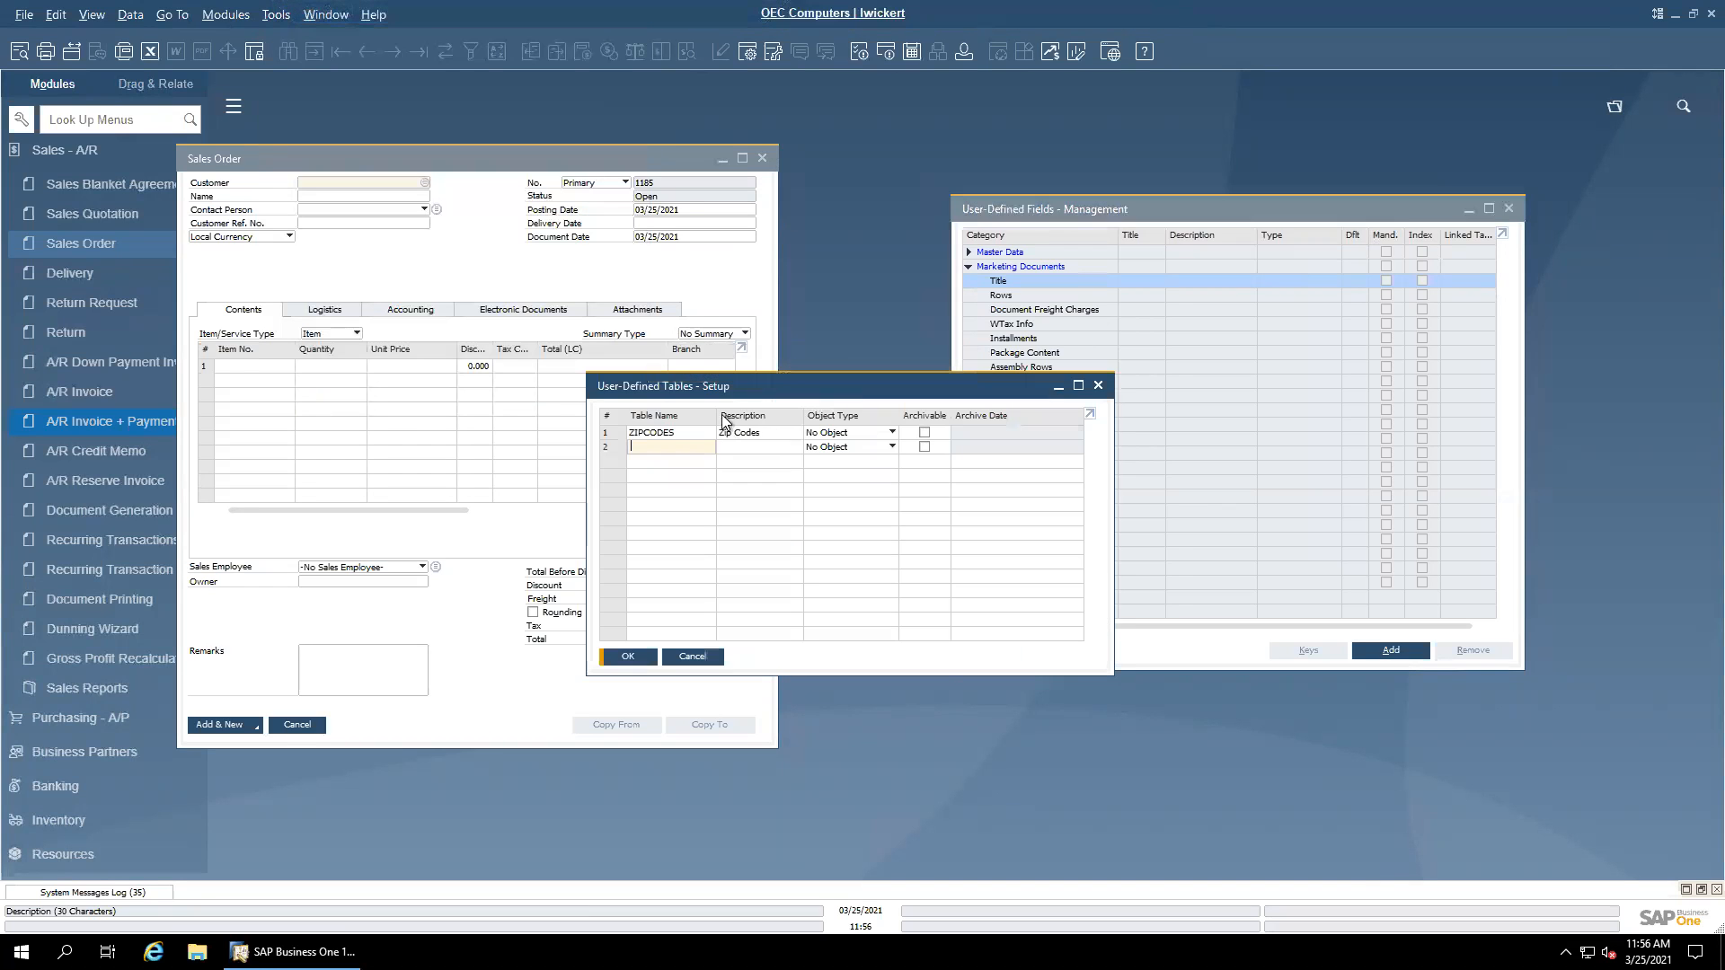
{"action": "left_click", "coordinate": [1098, 385]}
{"action": "left_click", "coordinate": [264, 20]}
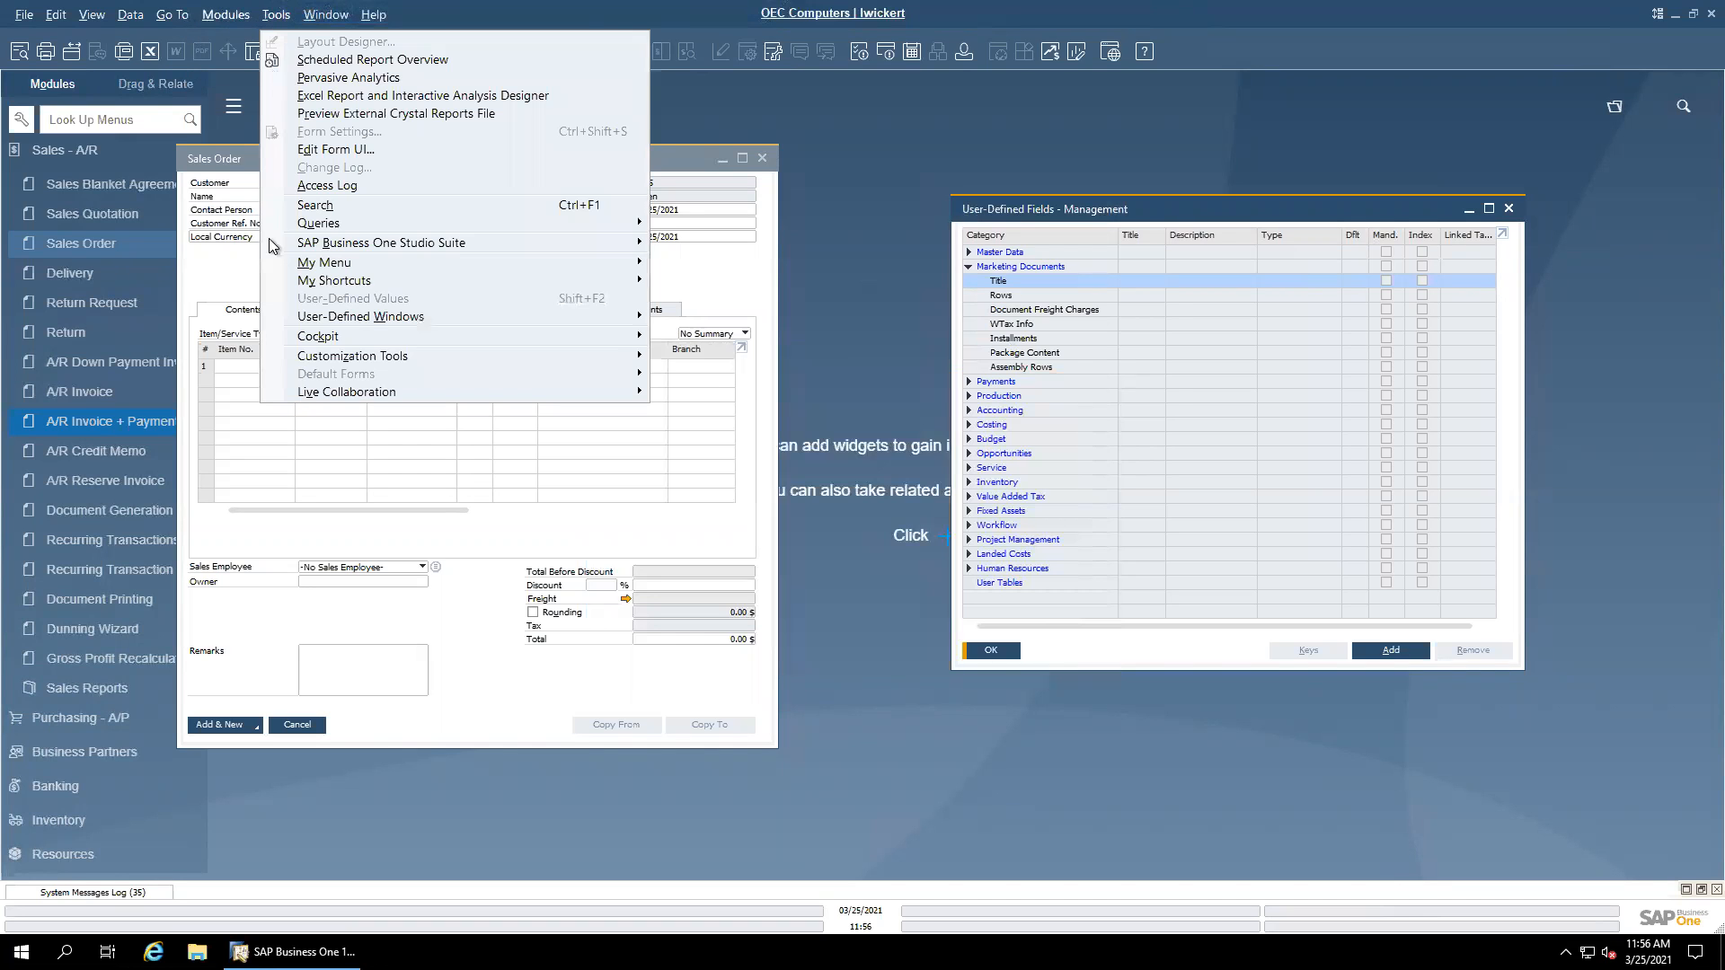
{"action": "mouse_move", "coordinate": [305, 358]}
{"action": "left_click", "coordinate": [1083, 301]}
Step: Start a new Alphanumeric user-defined field for the marketing documents title and set its validation to Linked to Entities
{"action": "left_click", "coordinate": [1409, 652]}
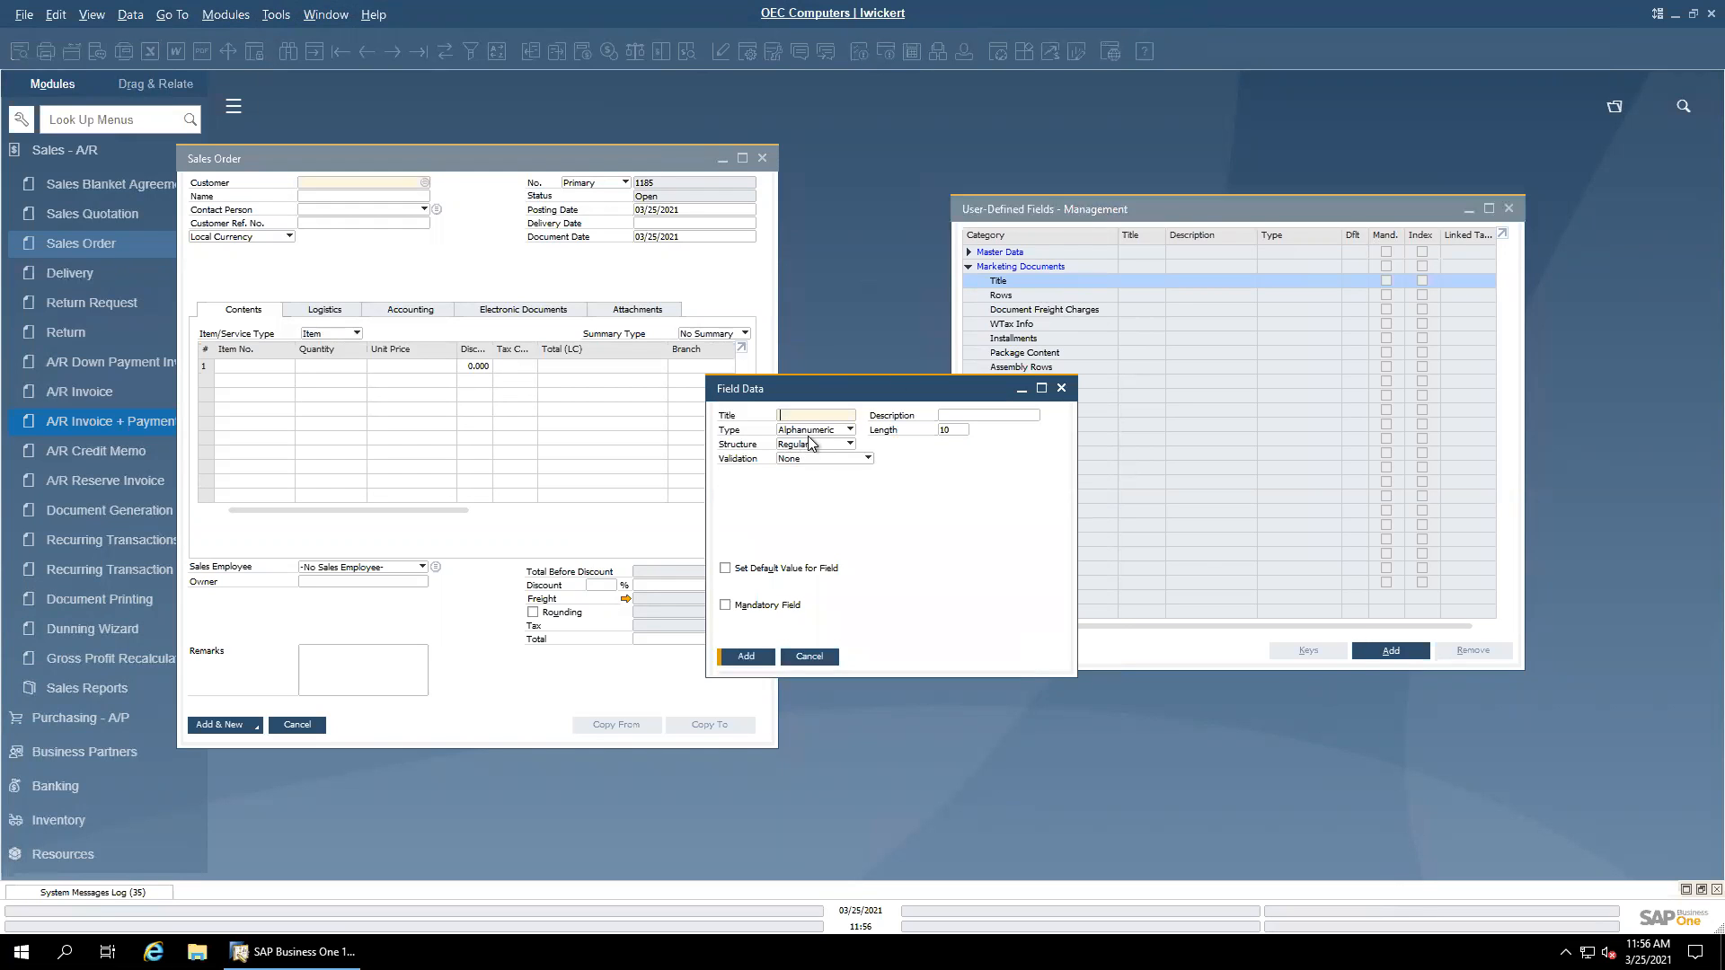
{"action": "left_click", "coordinate": [811, 430]}
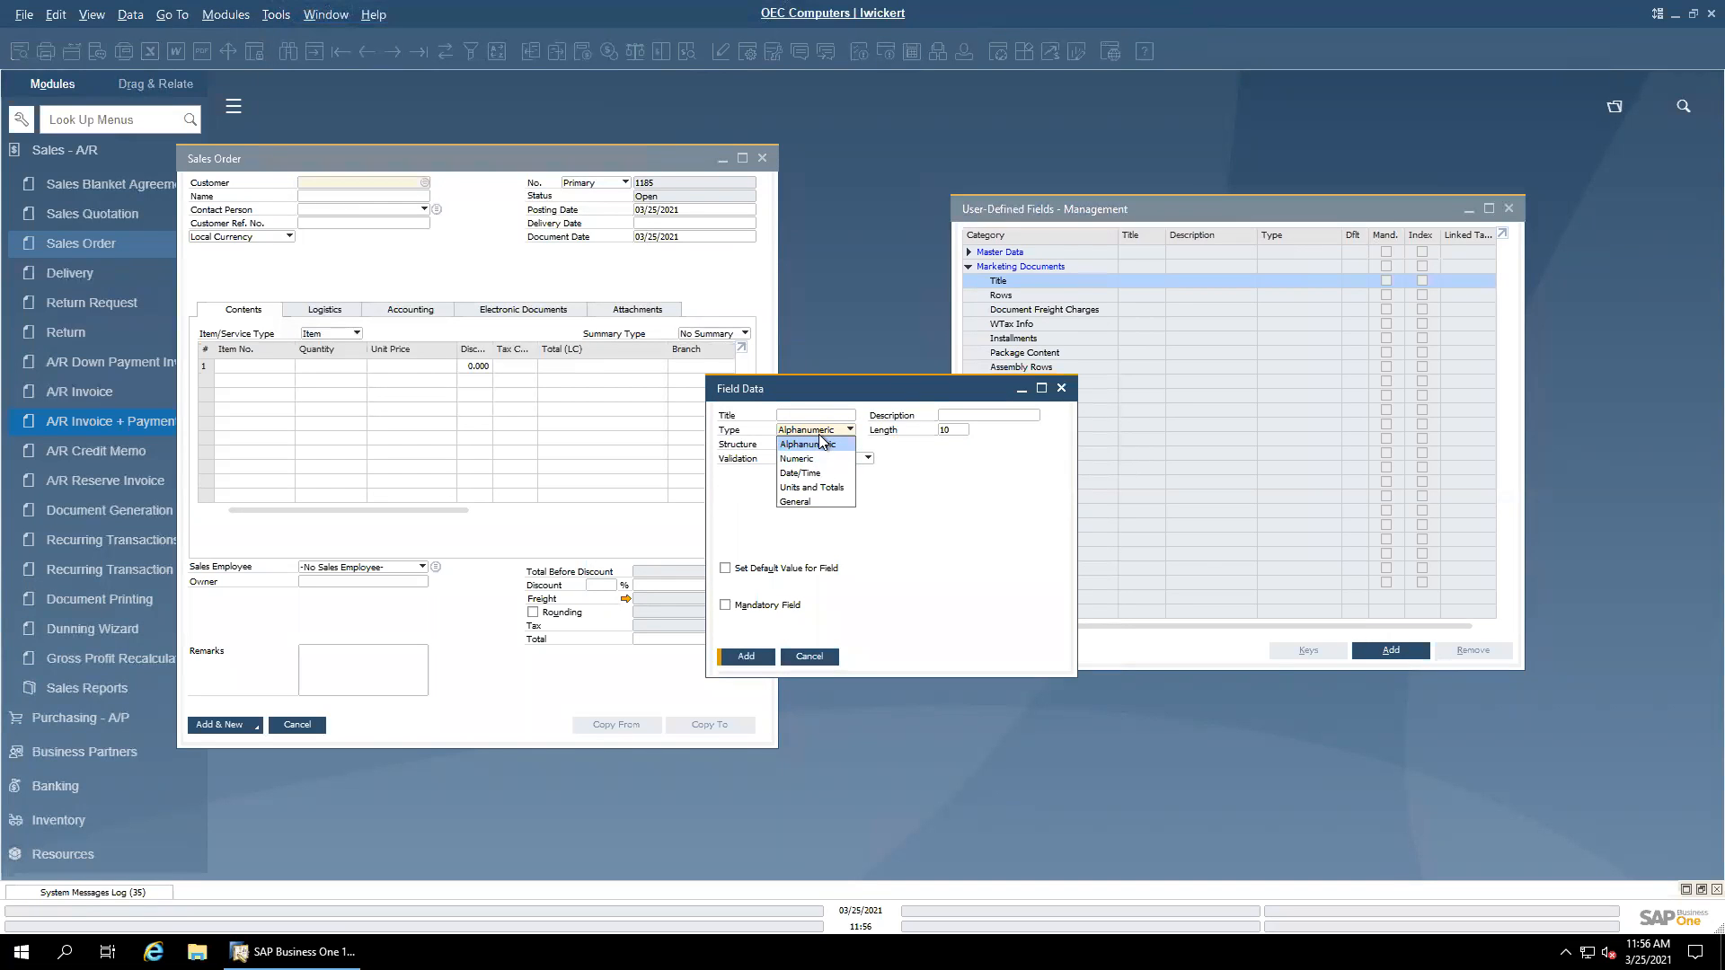
{"action": "left_click", "coordinate": [807, 444]}
{"action": "left_click", "coordinate": [811, 458]}
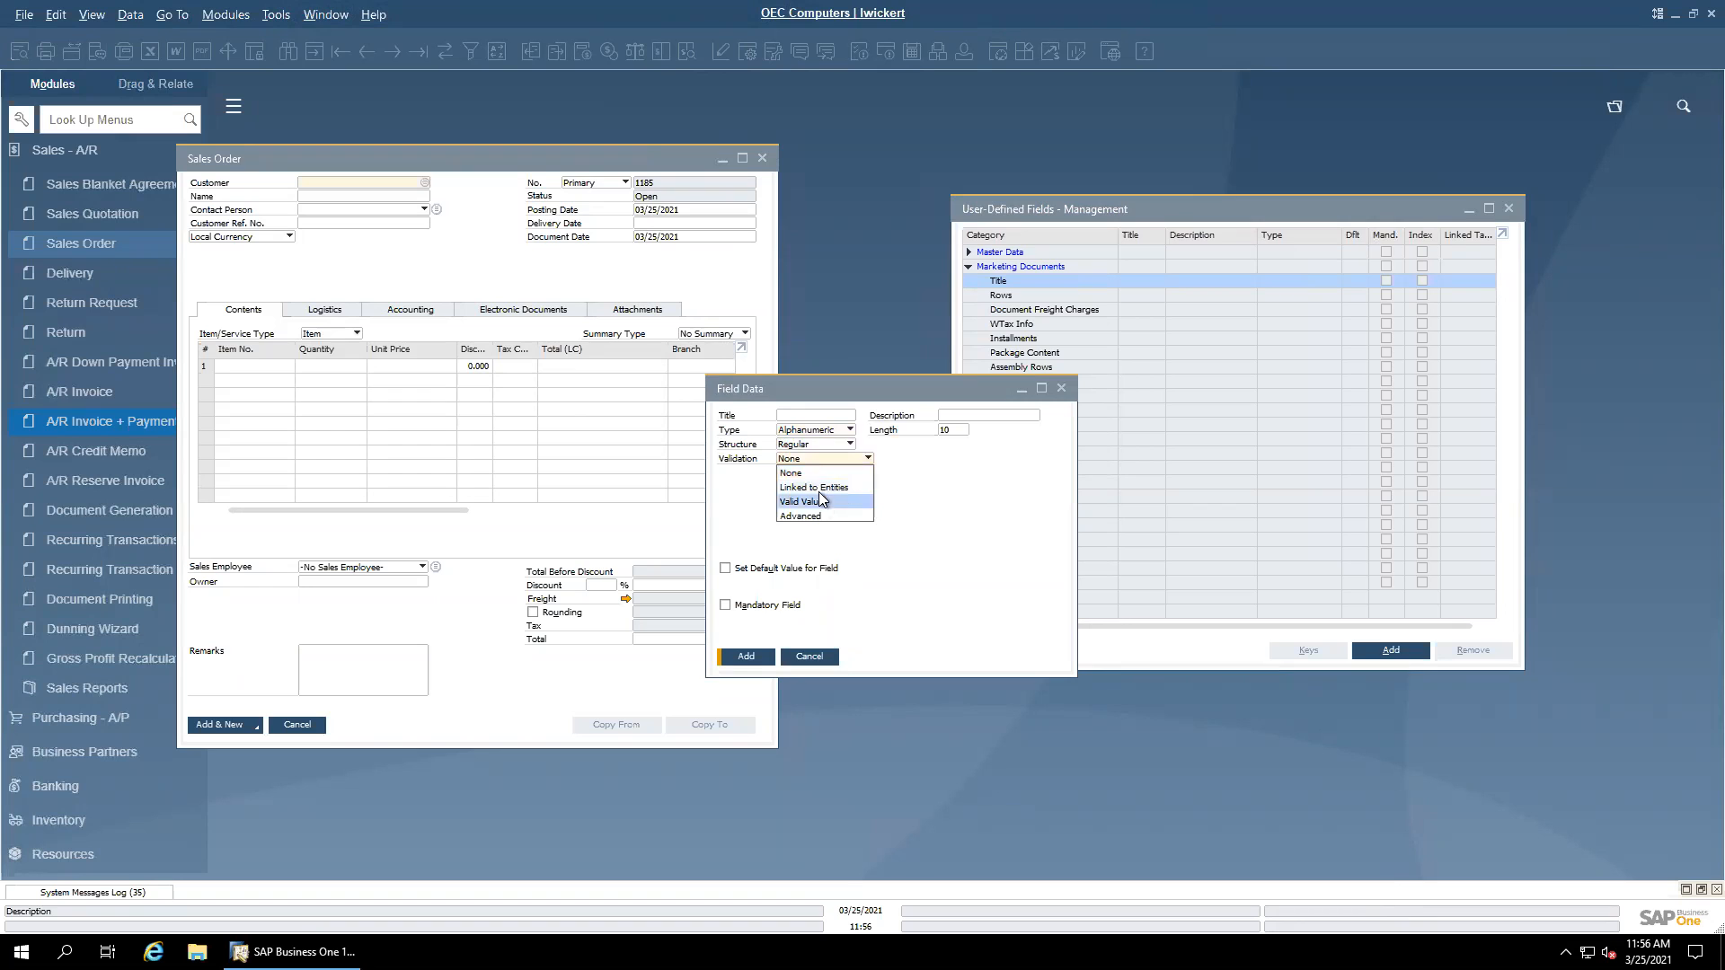
{"action": "left_click", "coordinate": [824, 488]}
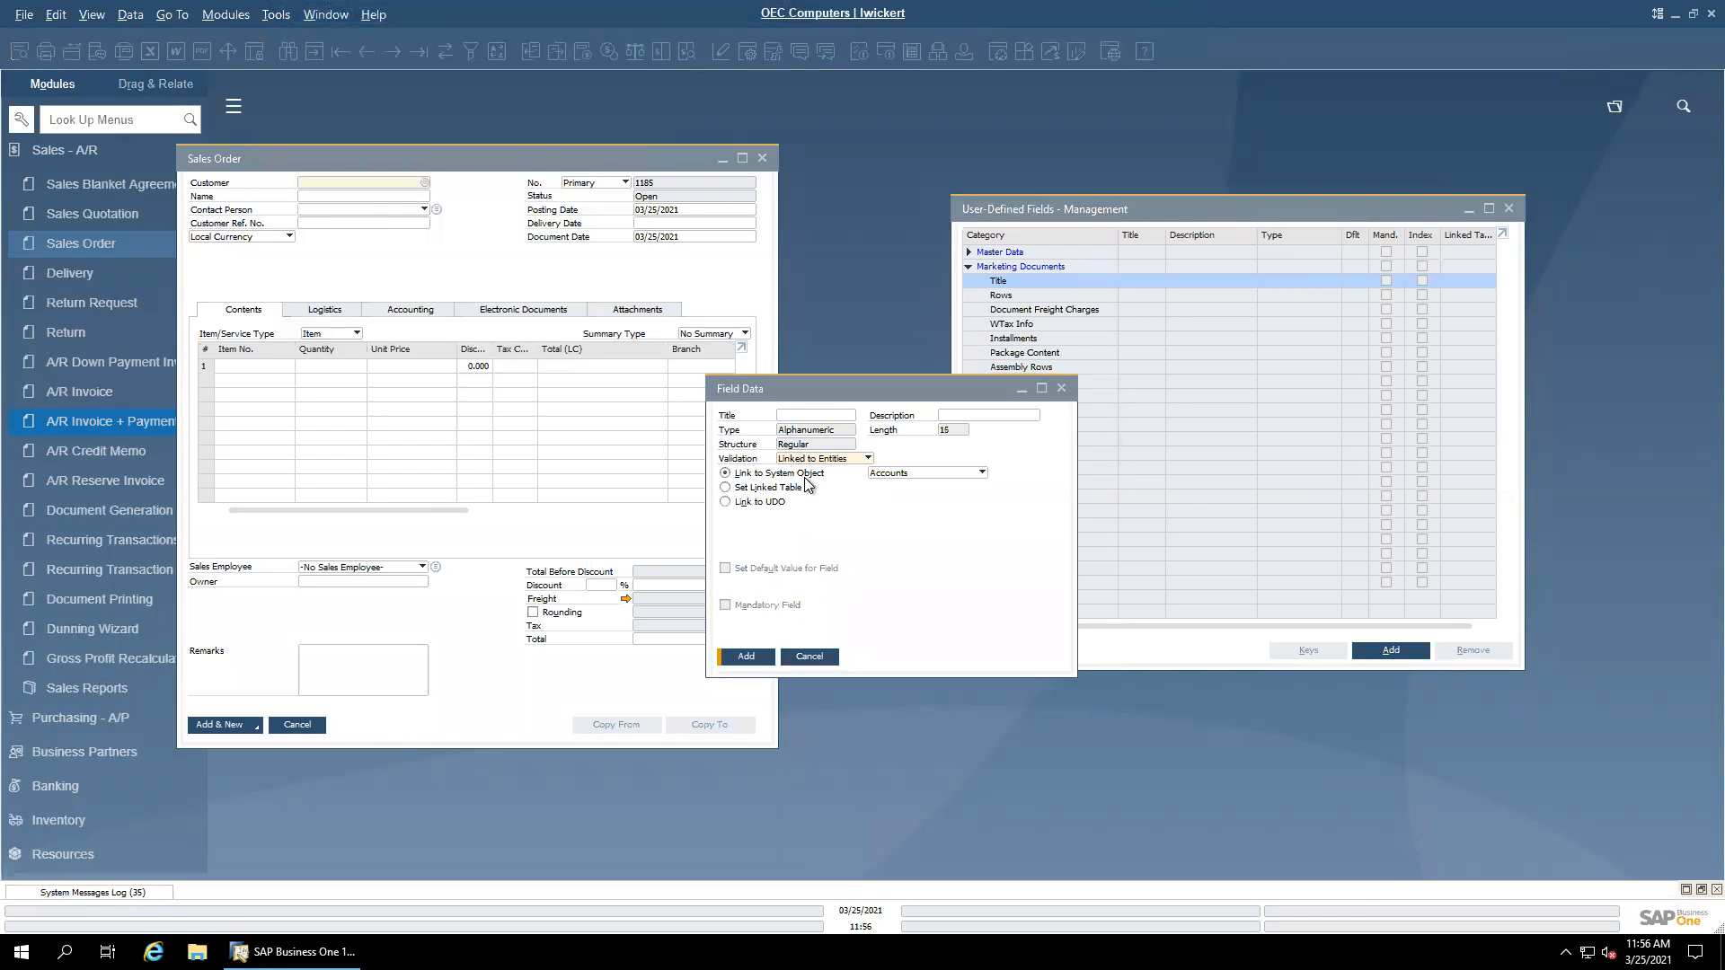
Step: Link the new field to a system object and choose Business Partners as that object
{"action": "left_click", "coordinate": [785, 488]}
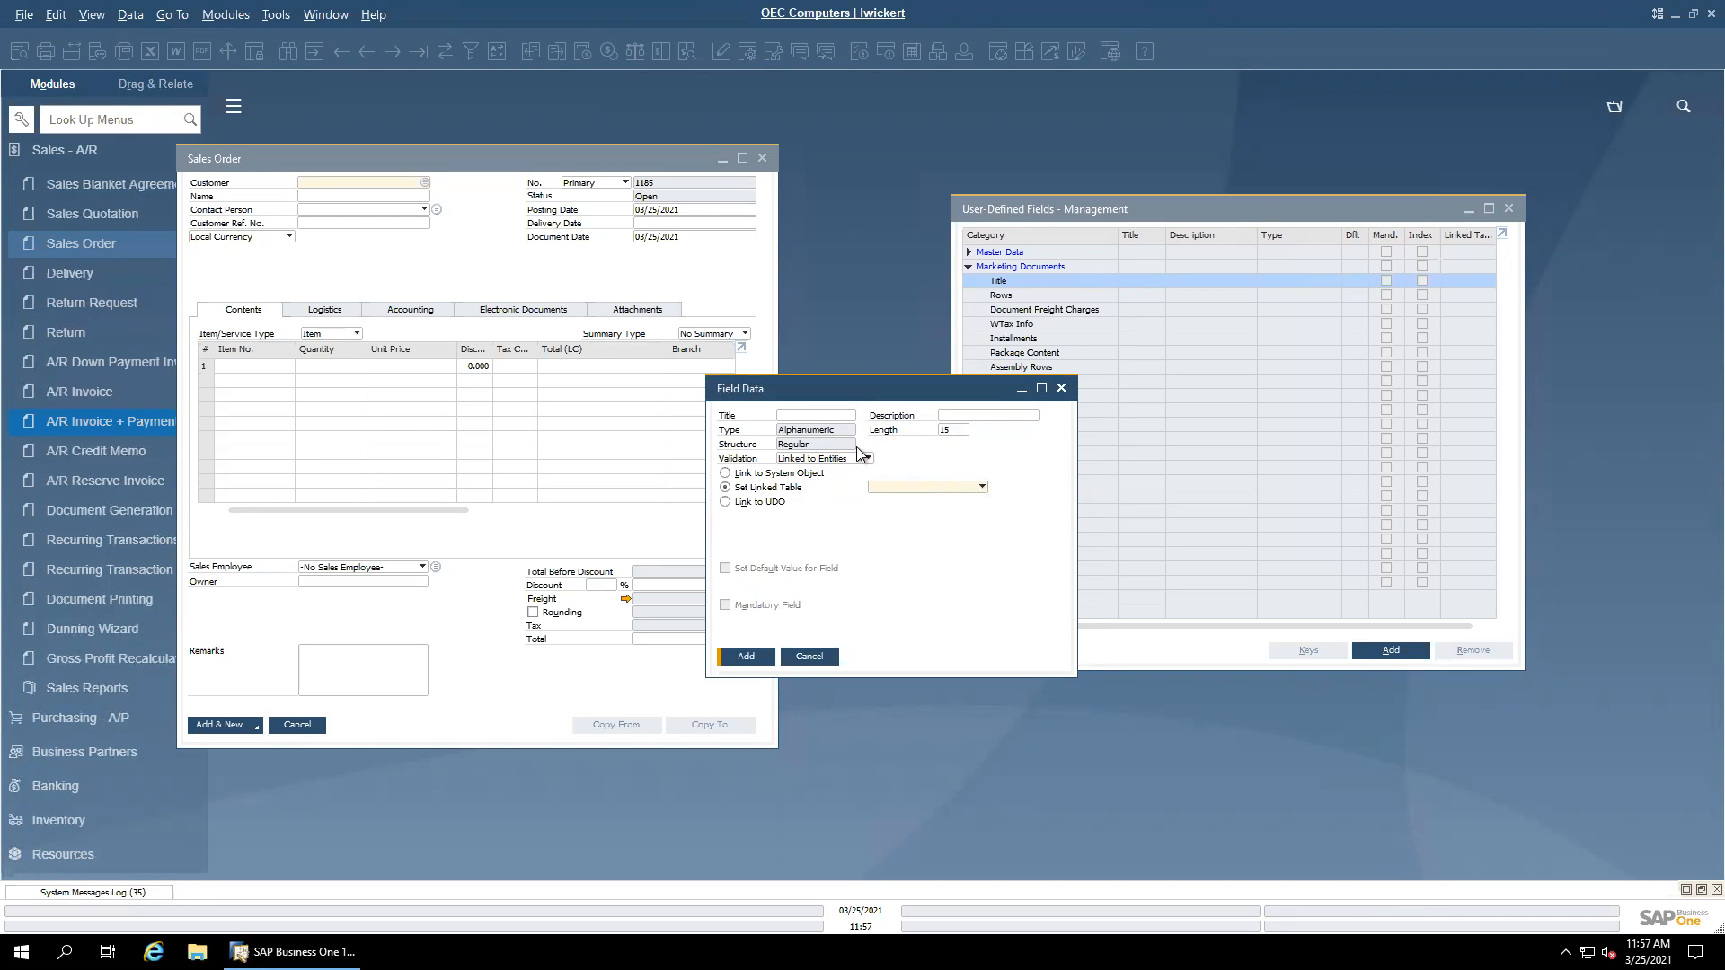
{"action": "left_click", "coordinate": [817, 476]}
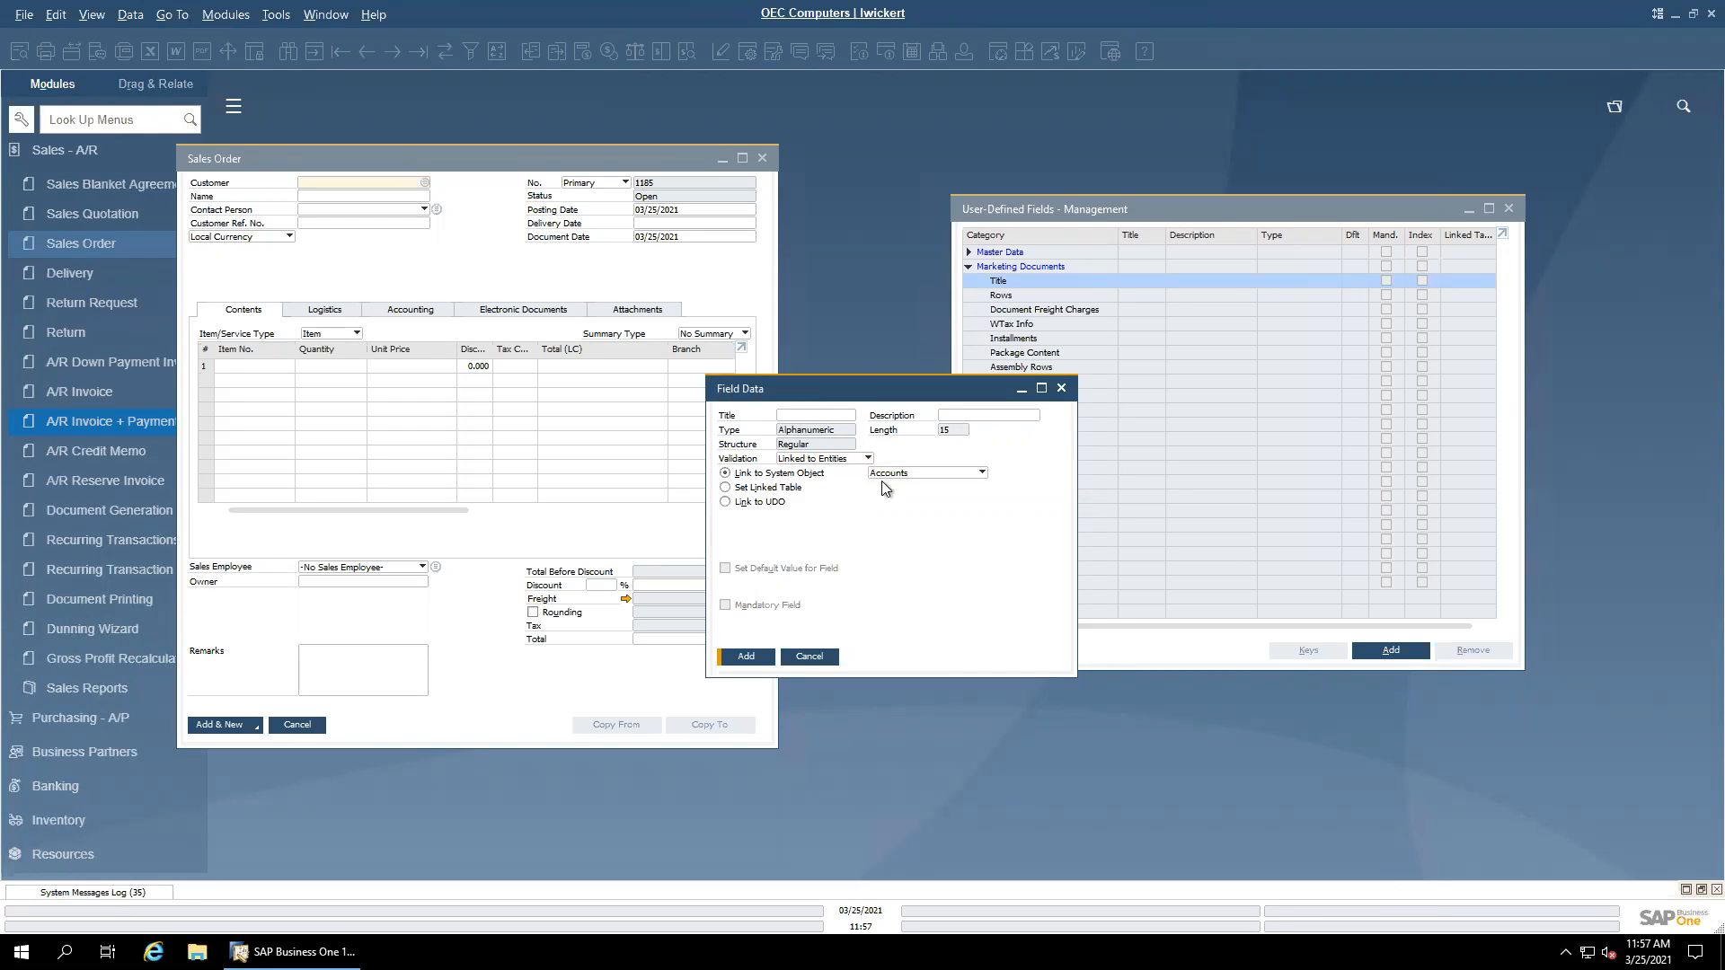
{"action": "left_click", "coordinate": [981, 474]}
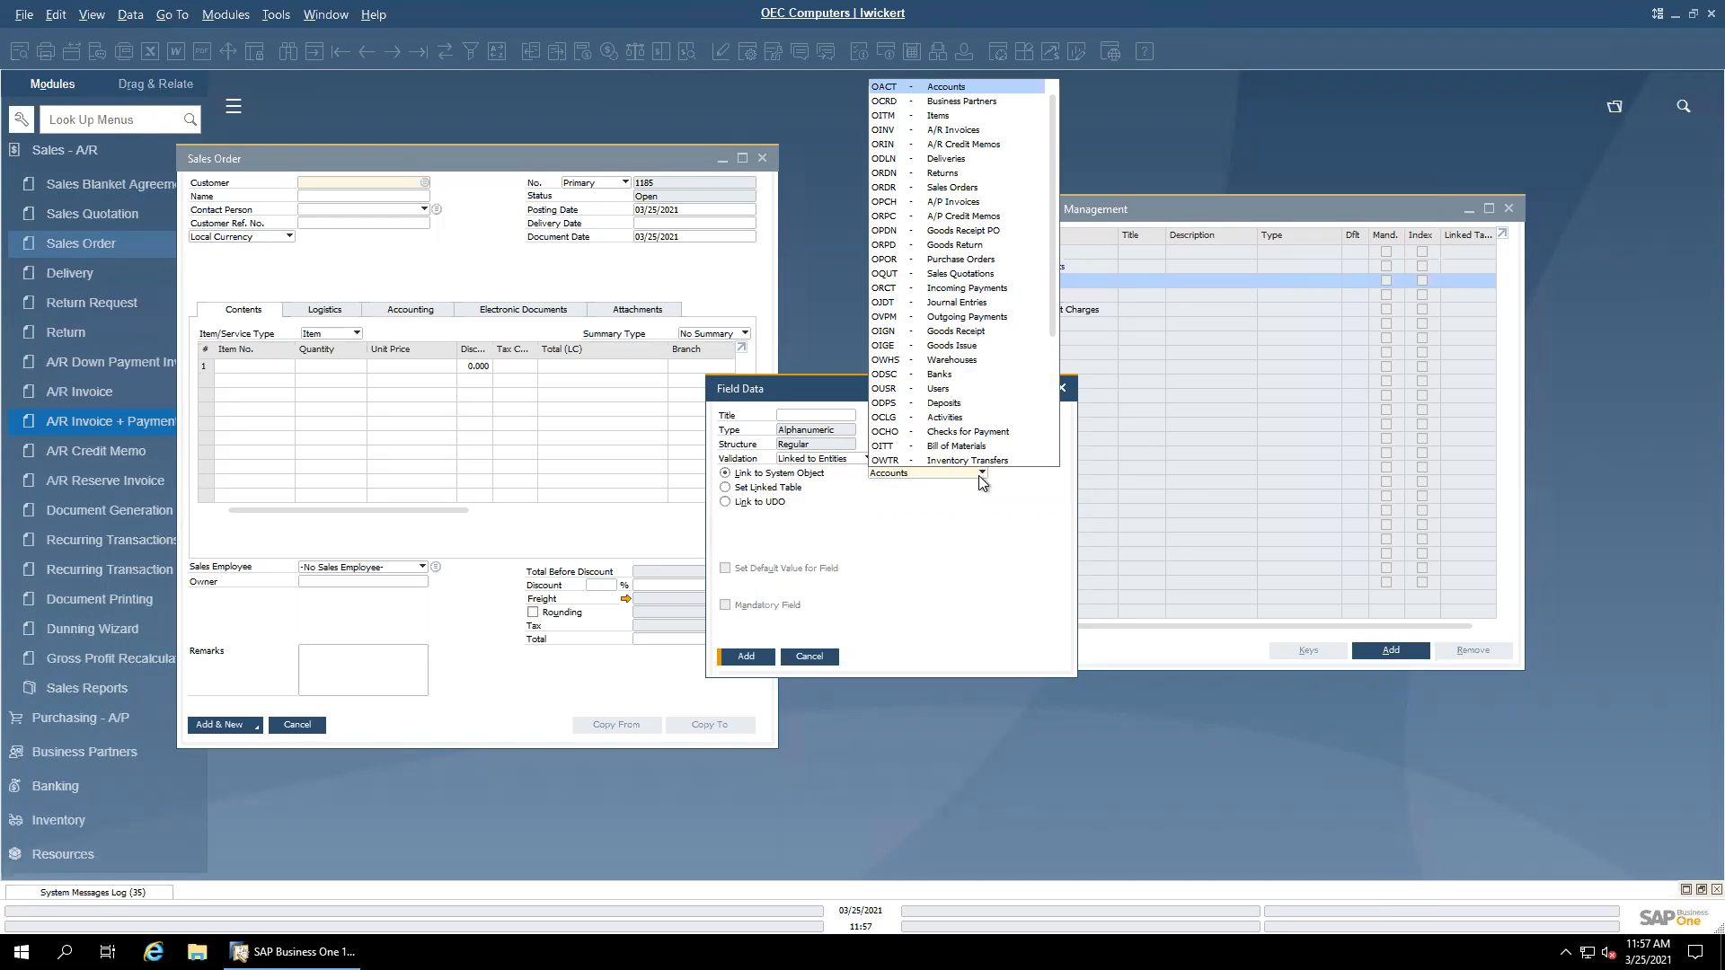
{"action": "left_click", "coordinate": [986, 119]}
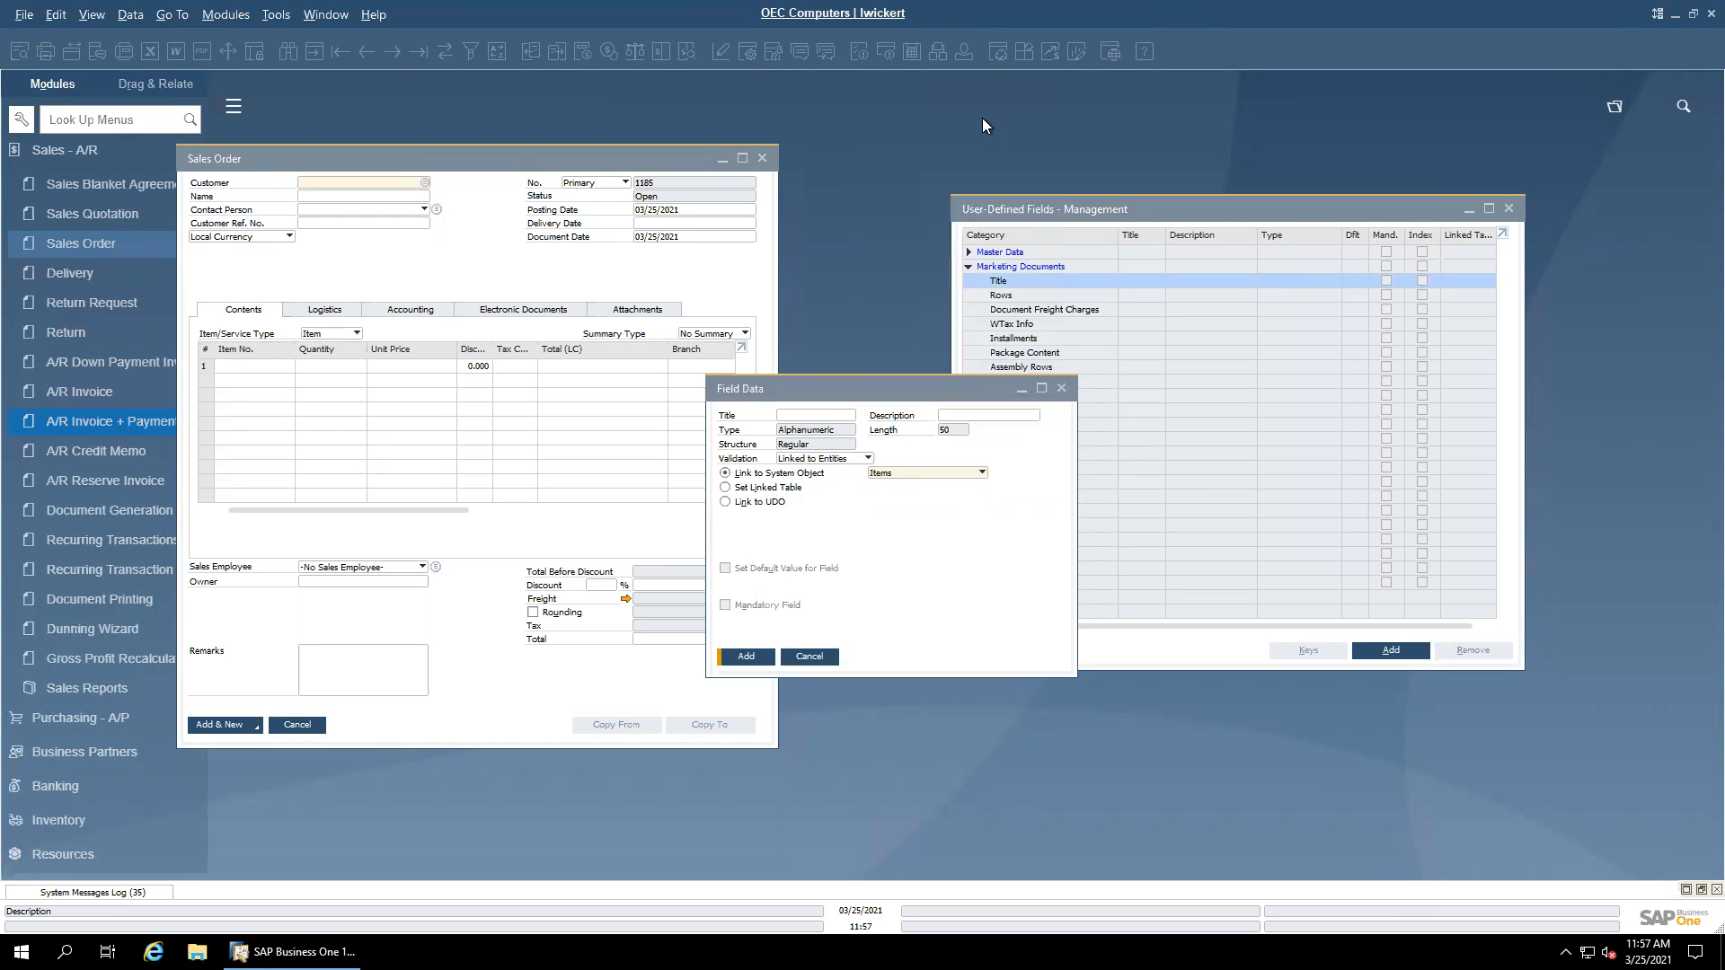
{"action": "left_click", "coordinate": [782, 403]}
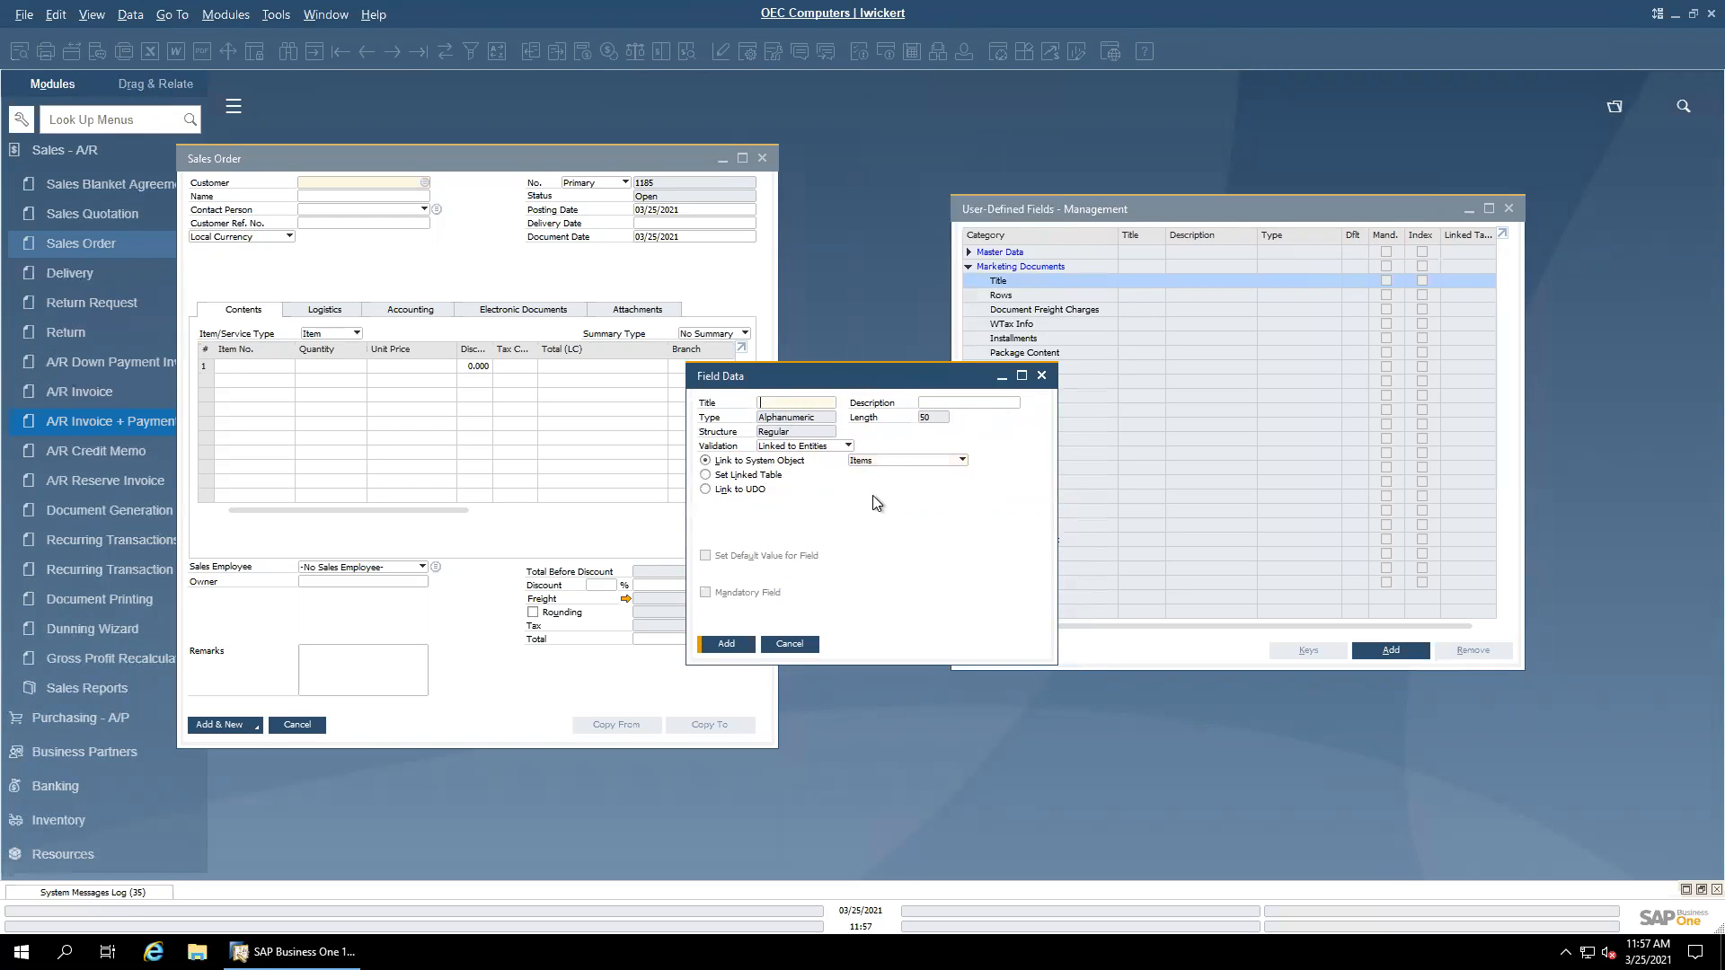
{"action": "left_click", "coordinate": [877, 460]}
{"action": "left_click", "coordinate": [921, 487]}
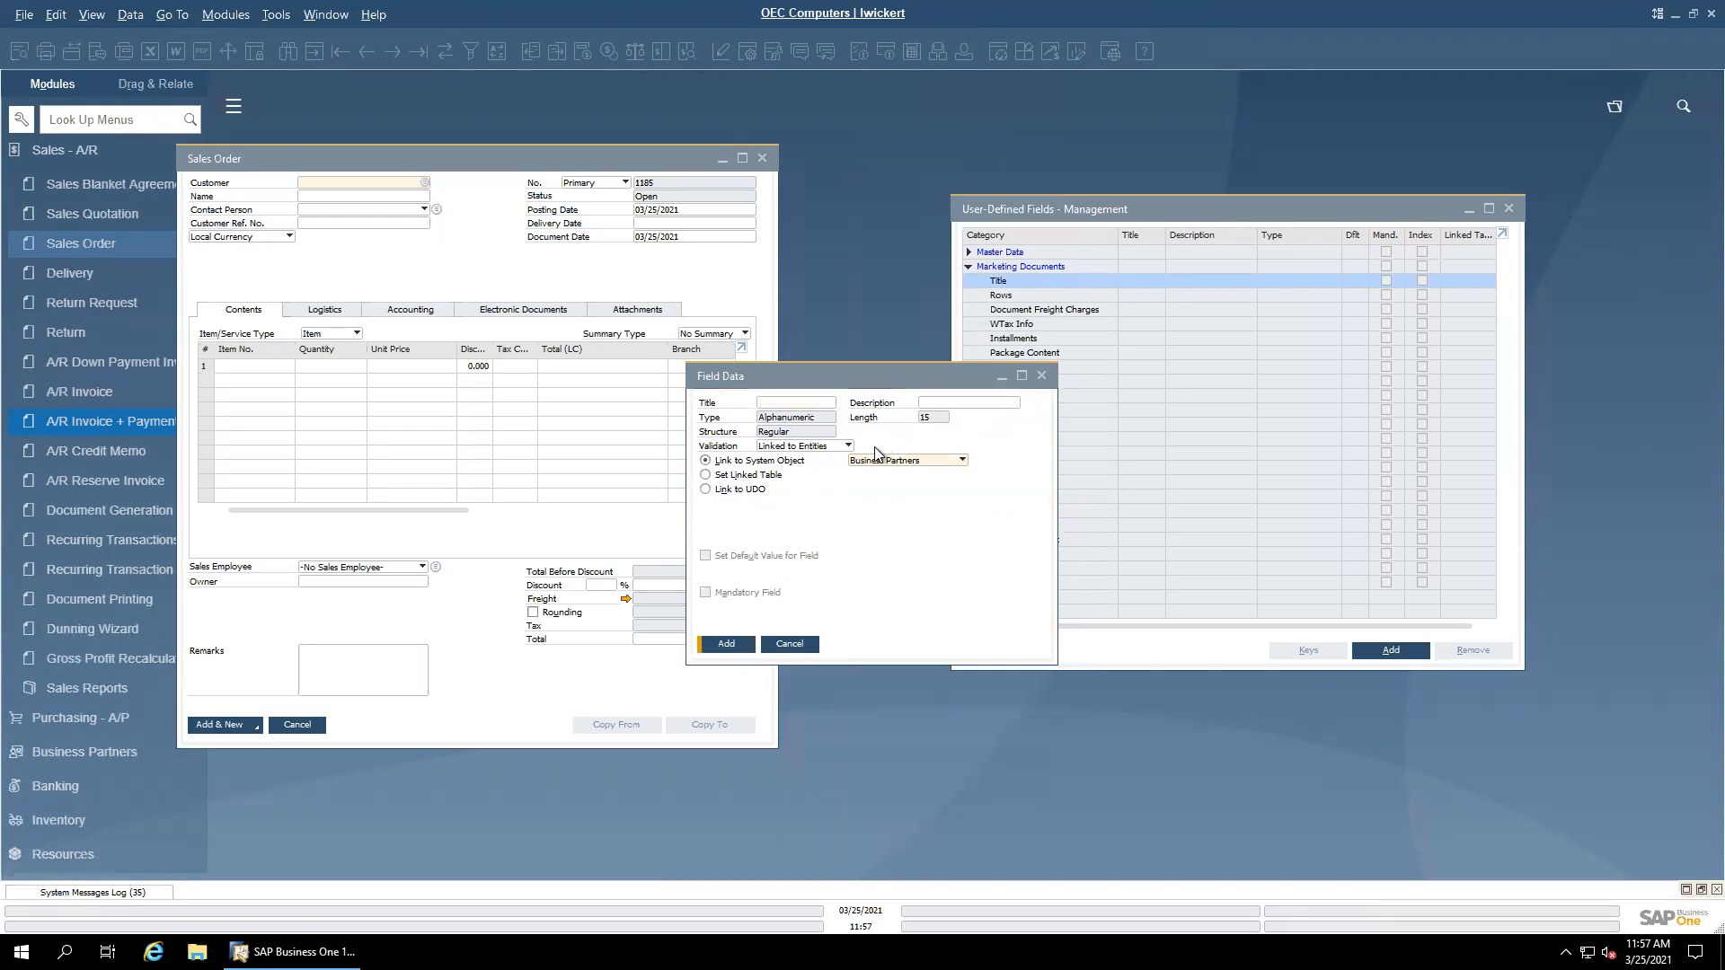
Step: Title the field RefPartner, describe it as Reference Partner, and add it, agreeing to the closing of all open windows
{"action": "left_click", "coordinate": [802, 402]}
{"action": "type", "text": "Referen"}
{"action": "key", "text": "Tab"}
{"action": "type", "text": "R"}
{"action": "left_click_drag", "start_coordinate": [780, 387], "coordinate": [792, 378]}
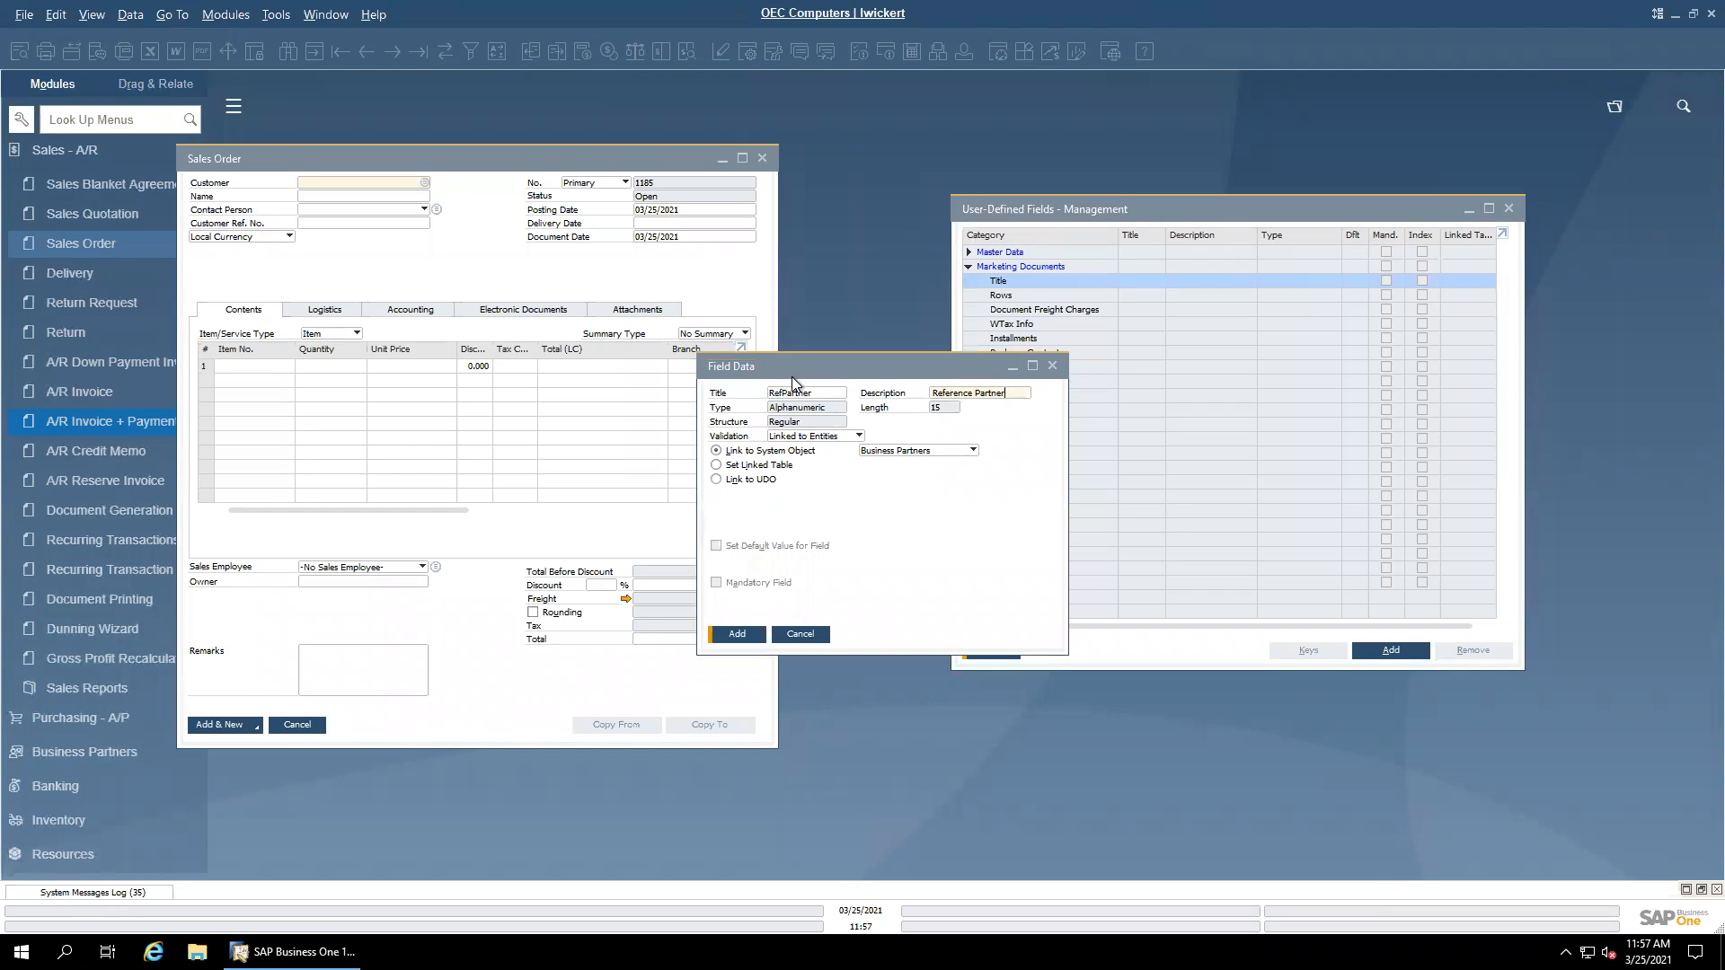
{"action": "left_click", "coordinate": [737, 634]}
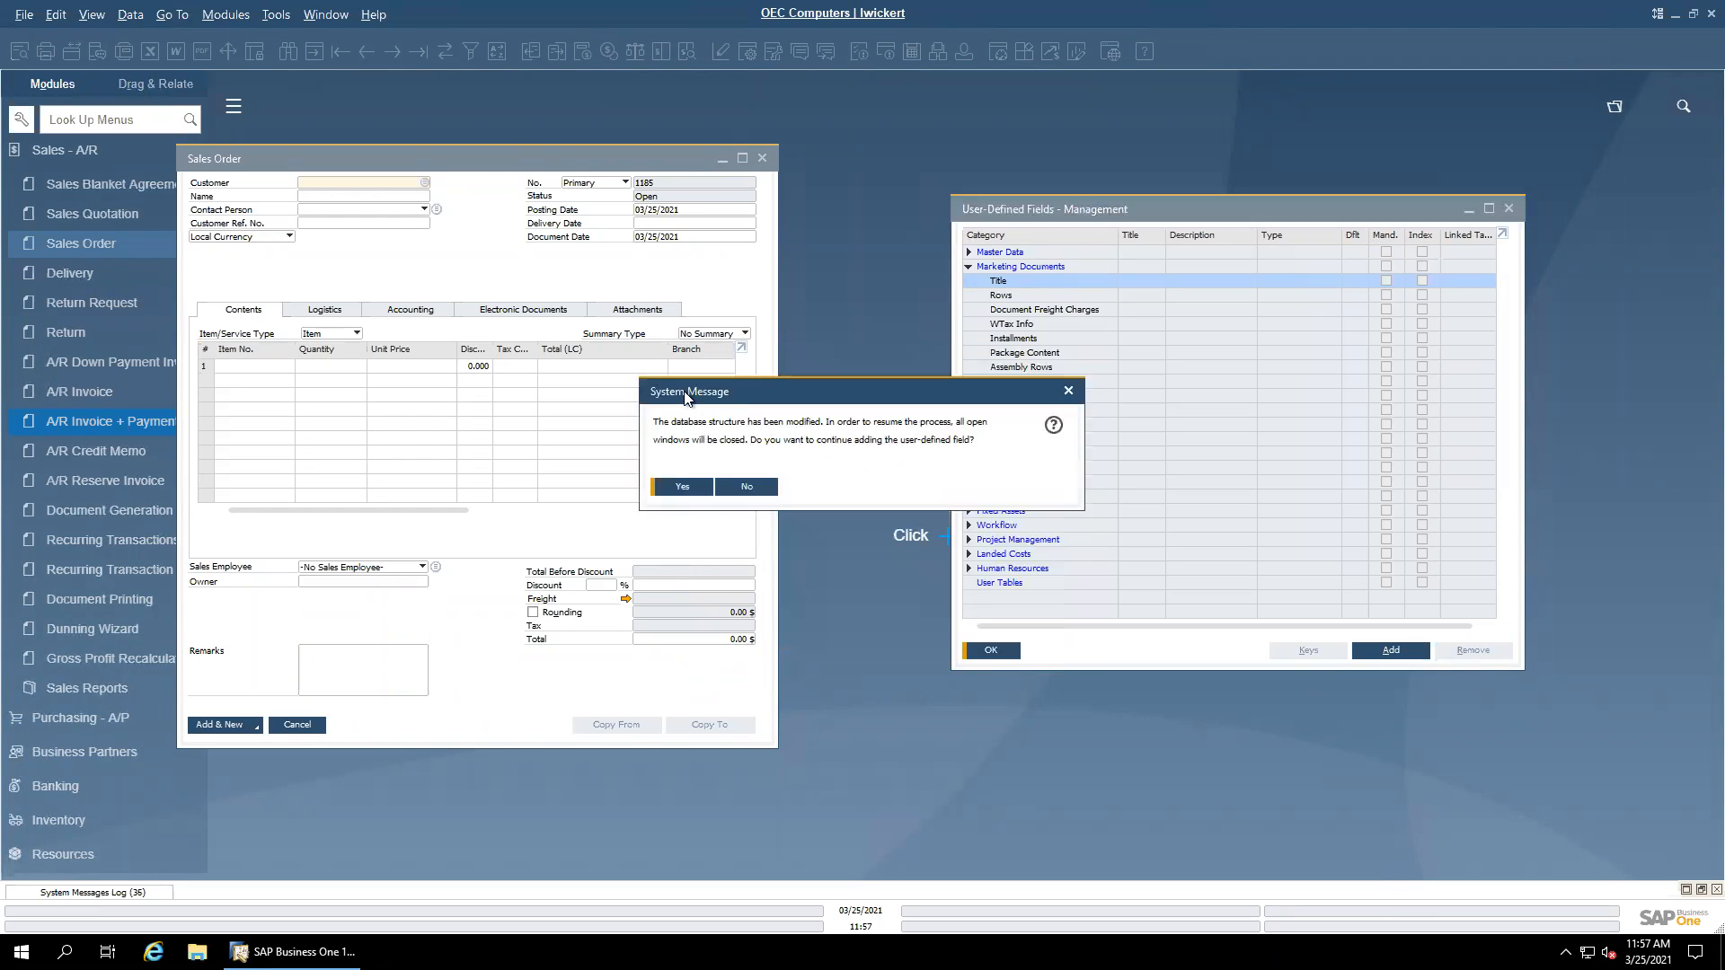
{"action": "left_click", "coordinate": [682, 486]}
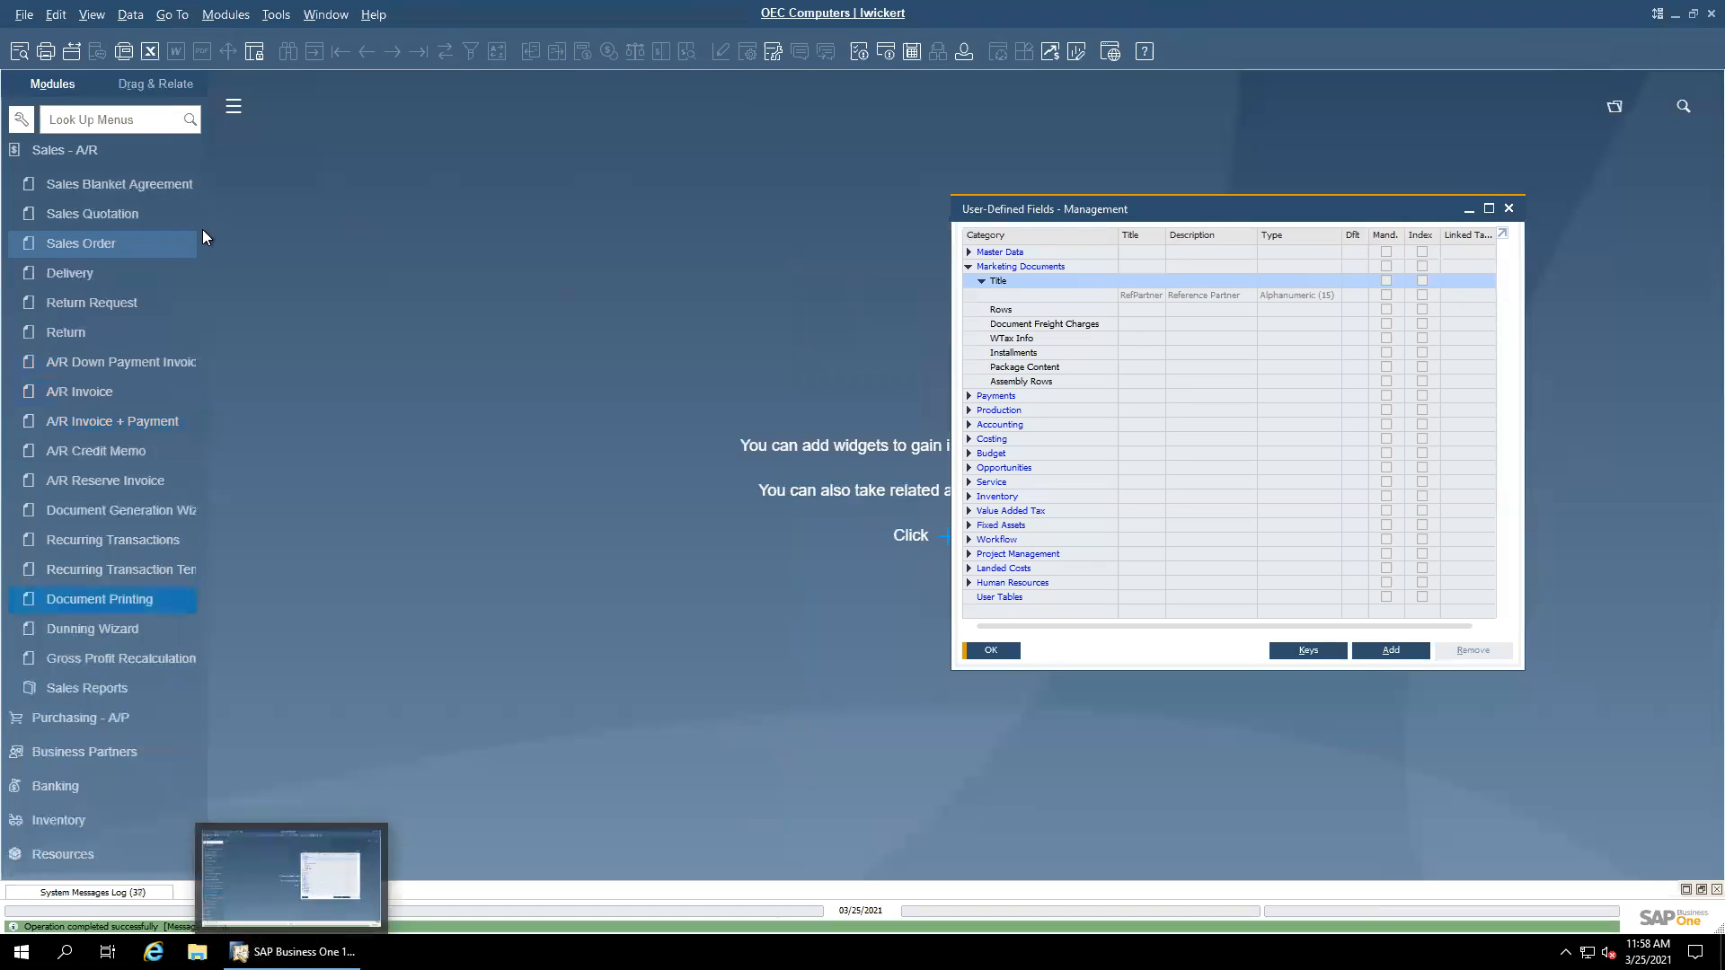
Step: Open a Sales Order, show its user-defined fields beside it, and go to the previous saved order
{"action": "left_click", "coordinate": [111, 246]}
{"action": "left_click_drag", "start_coordinate": [528, 168], "coordinate": [588, 175]}
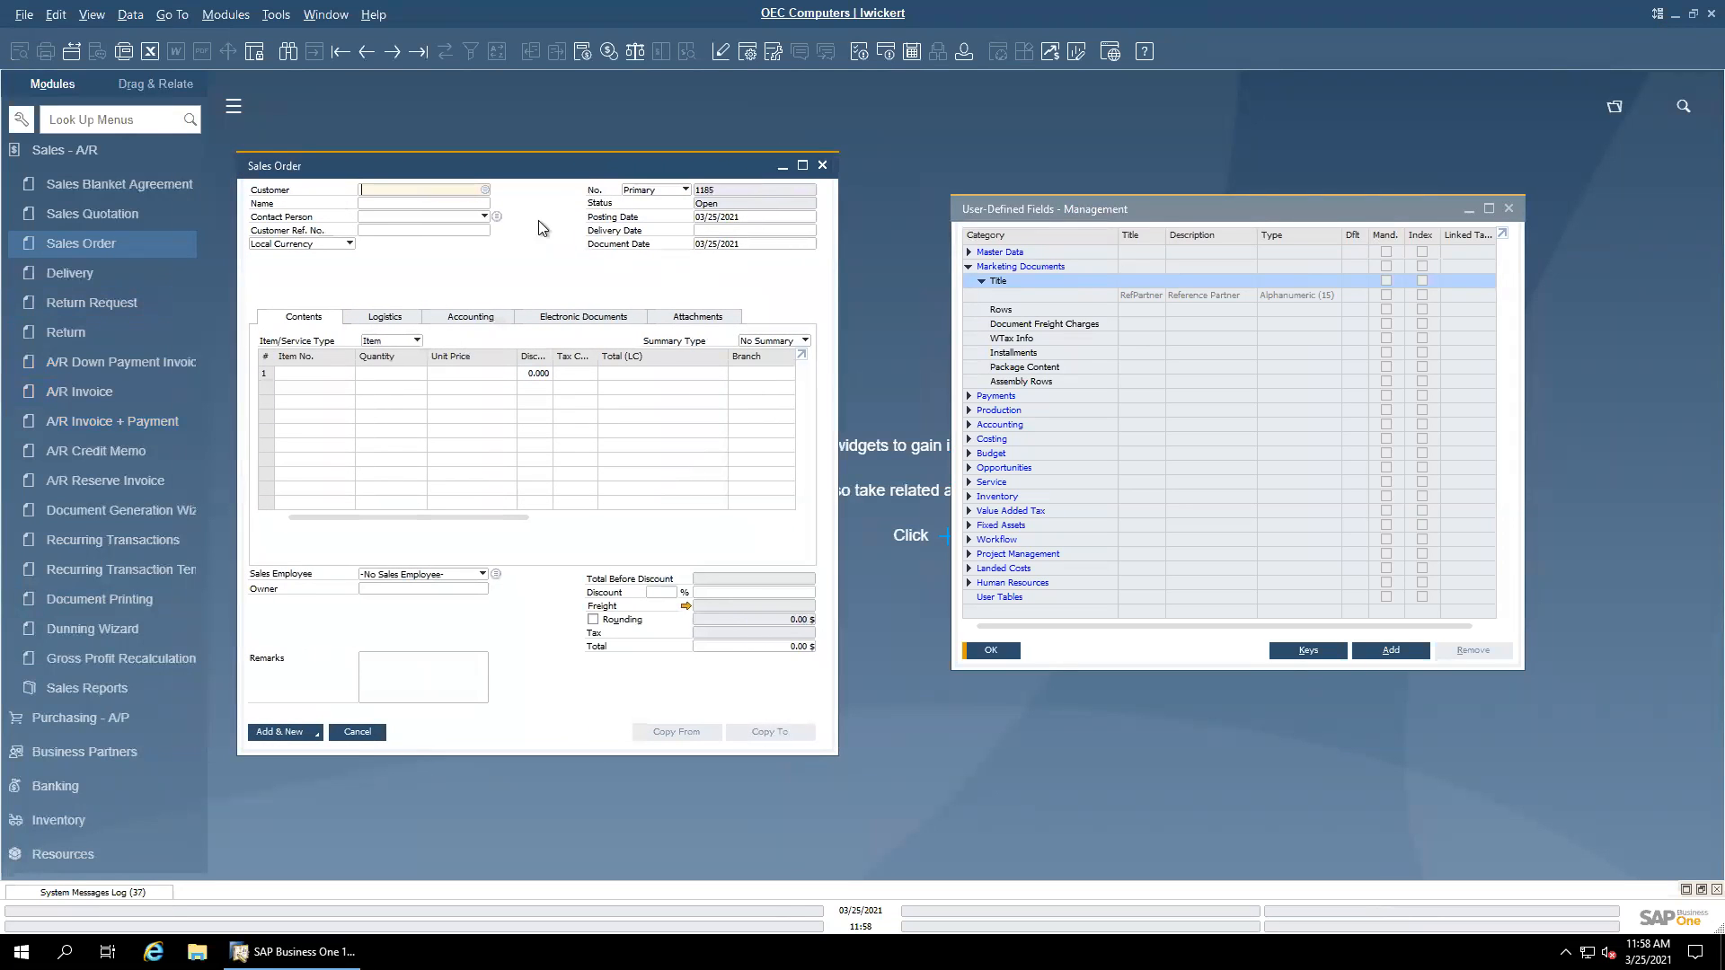
{"action": "left_click", "coordinate": [97, 16]}
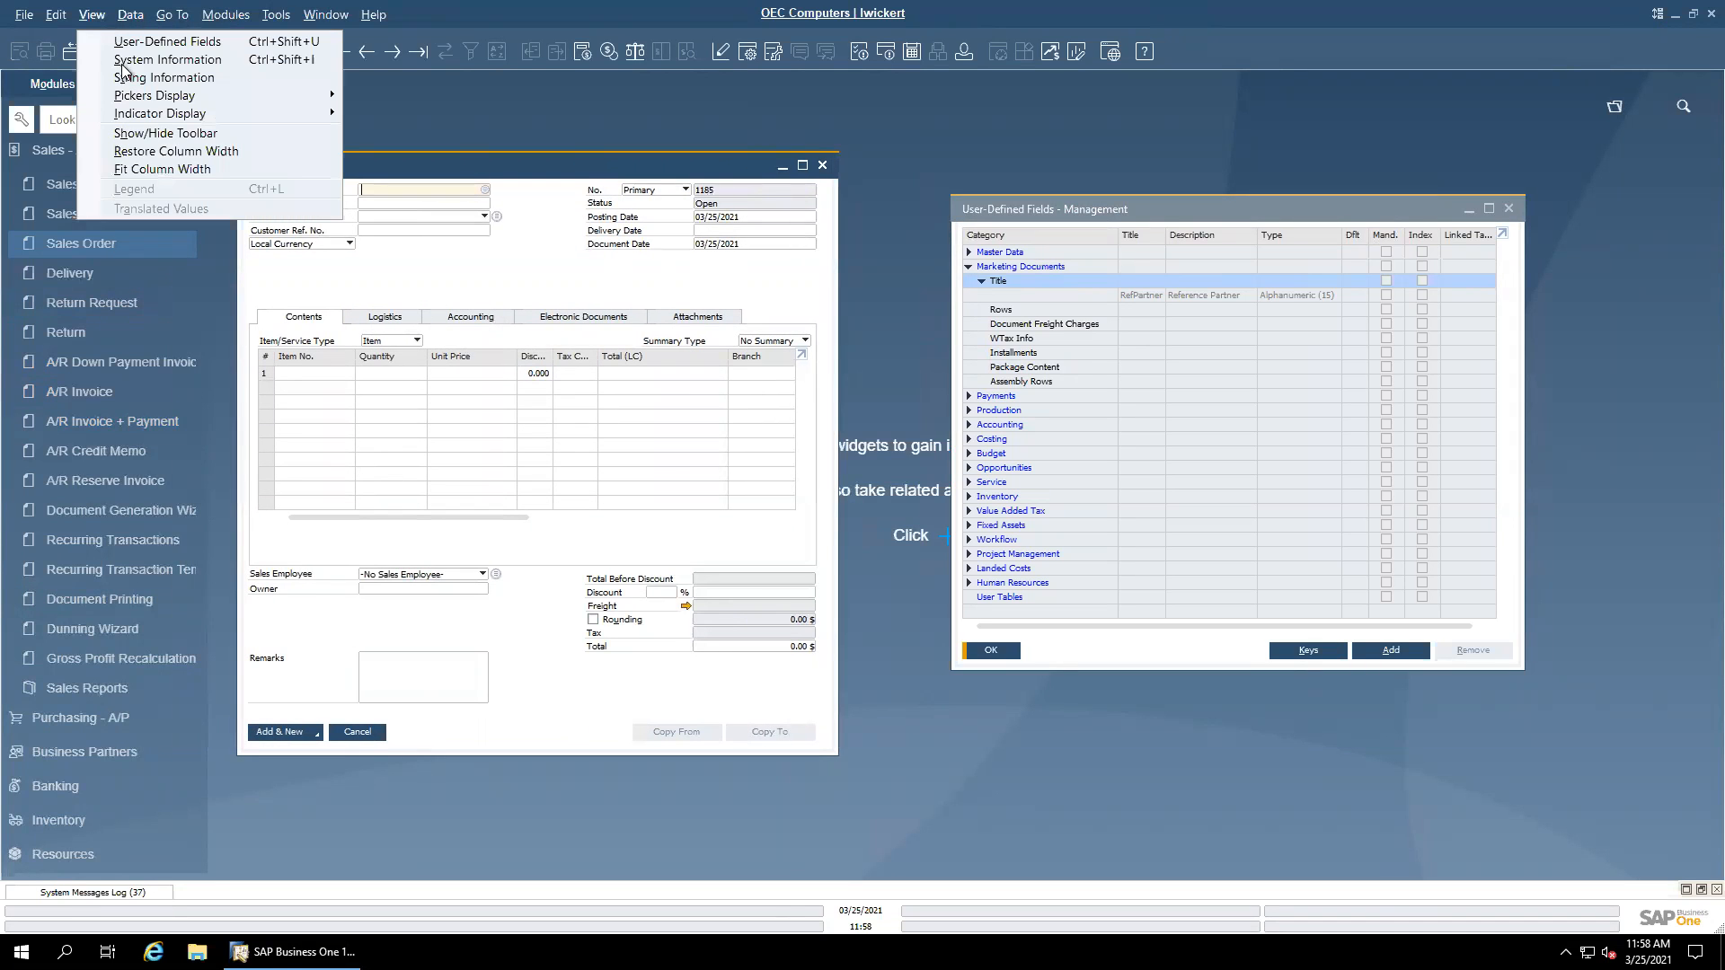
{"action": "left_click", "coordinate": [133, 42]}
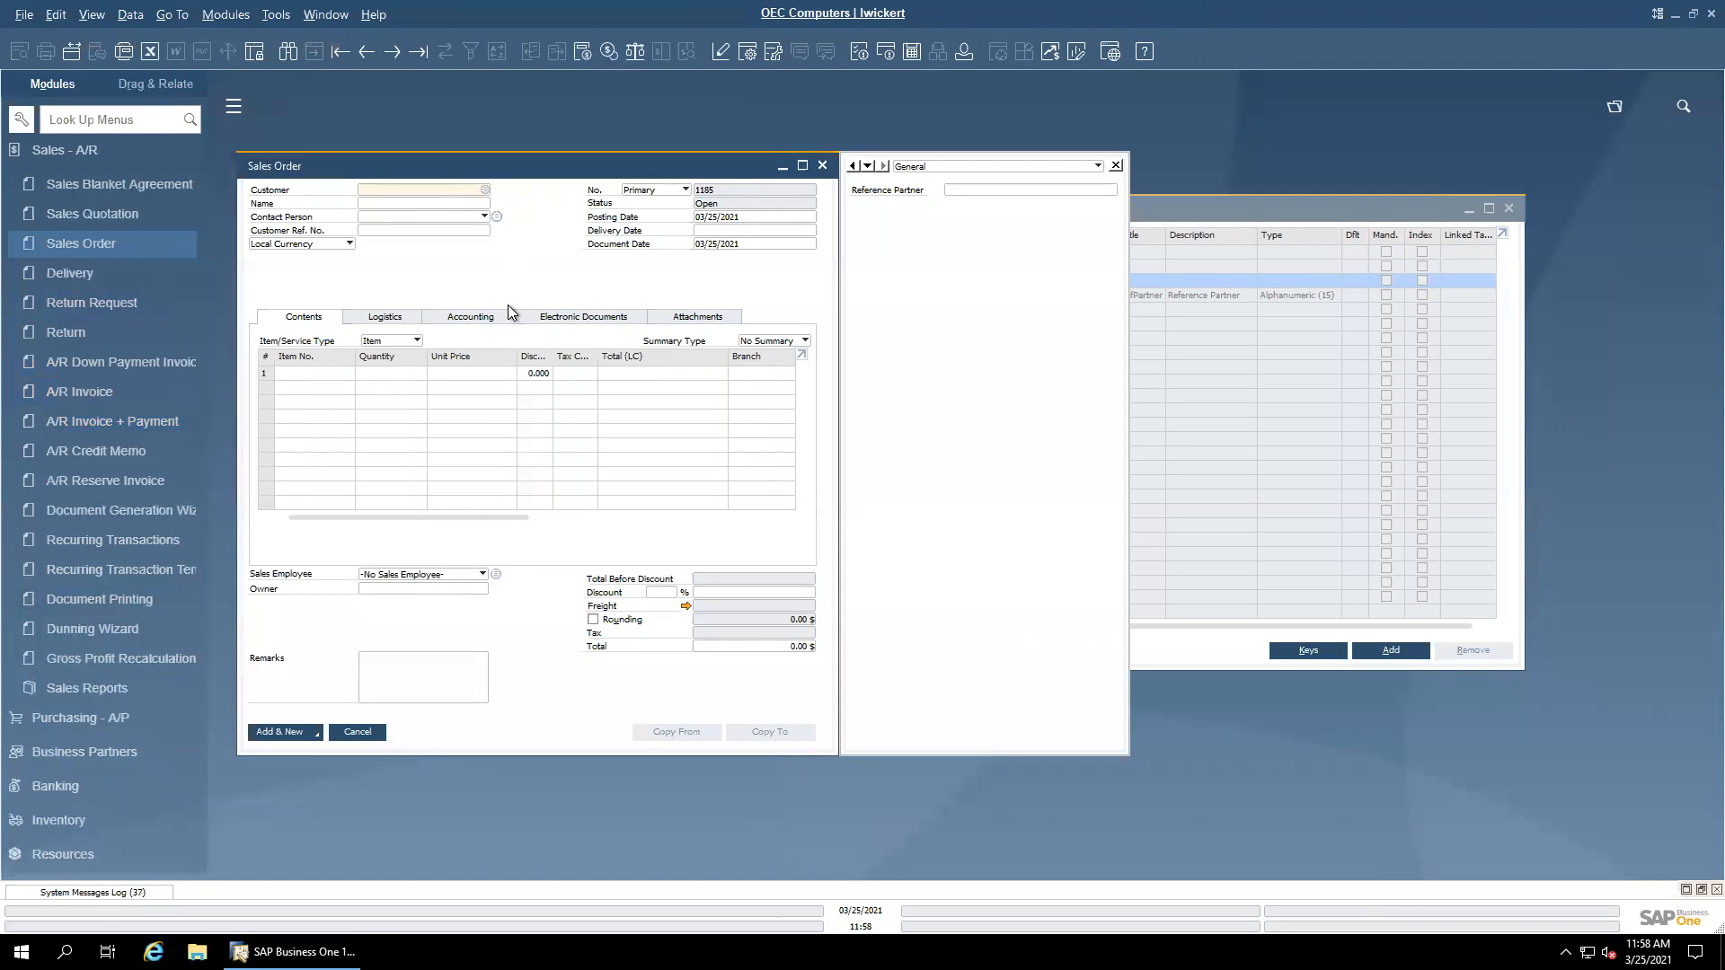
{"action": "left_click", "coordinate": [367, 52]}
{"action": "left_click_drag", "start_coordinate": [401, 169], "coordinate": [387, 188]}
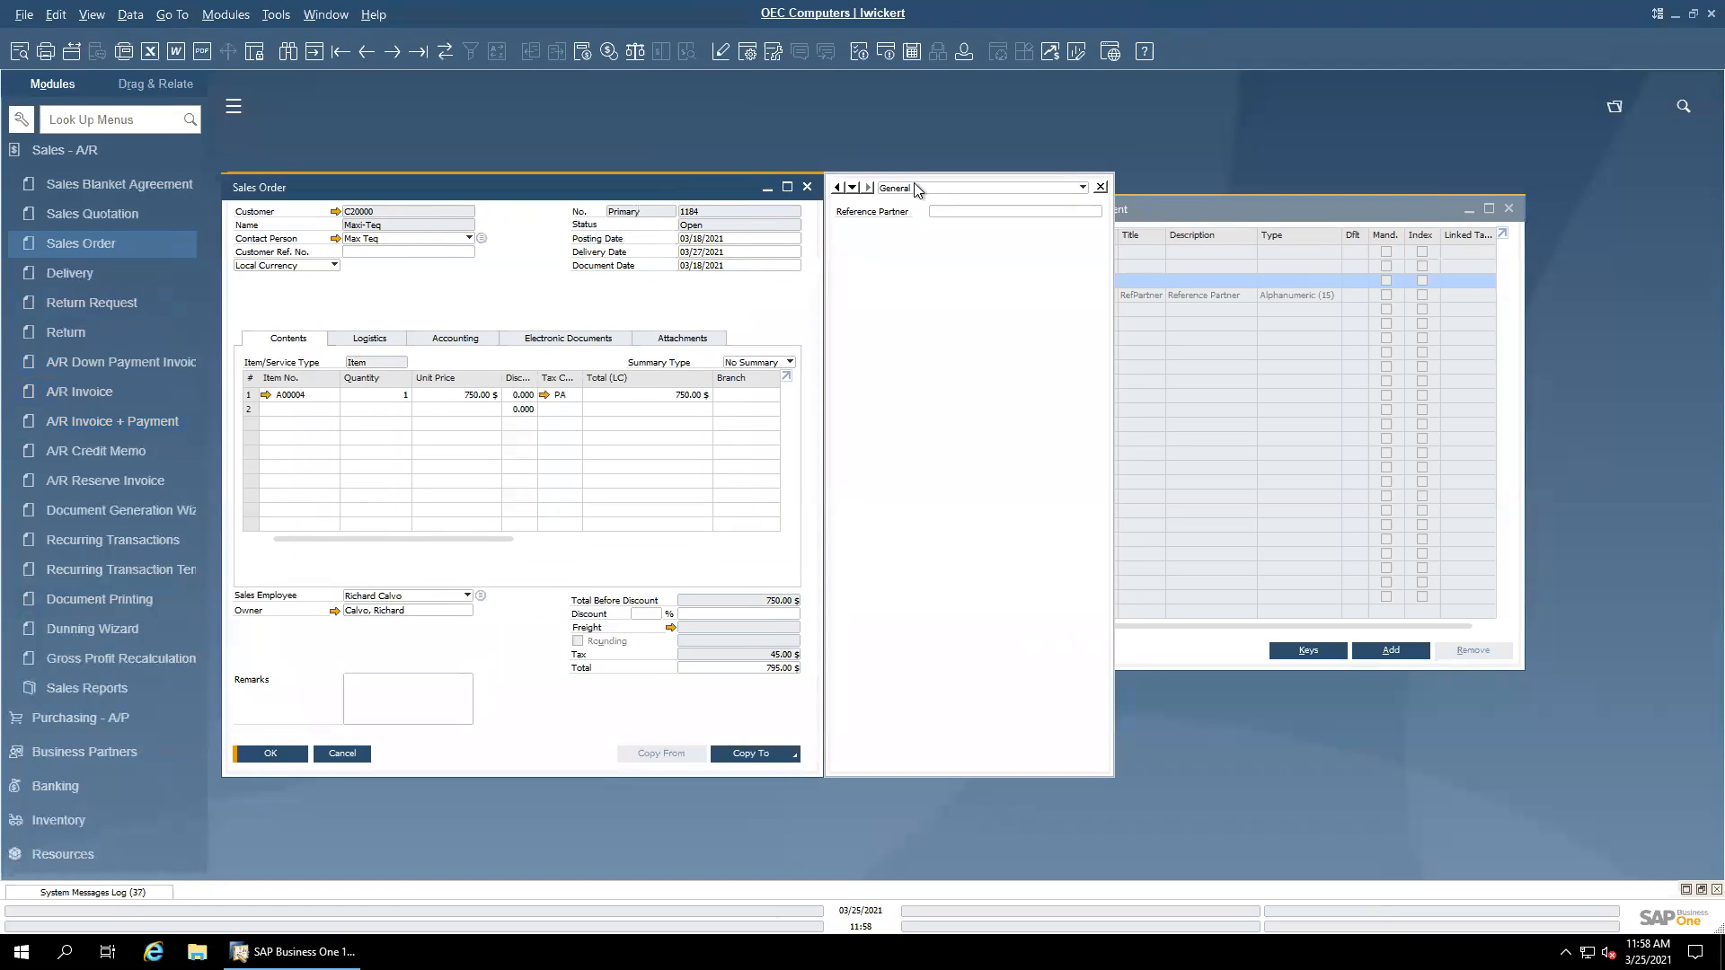
Step: Set the order's Reference Partner to Aquent Systems from the business partner list and update the order
{"action": "left_click", "coordinate": [948, 208]}
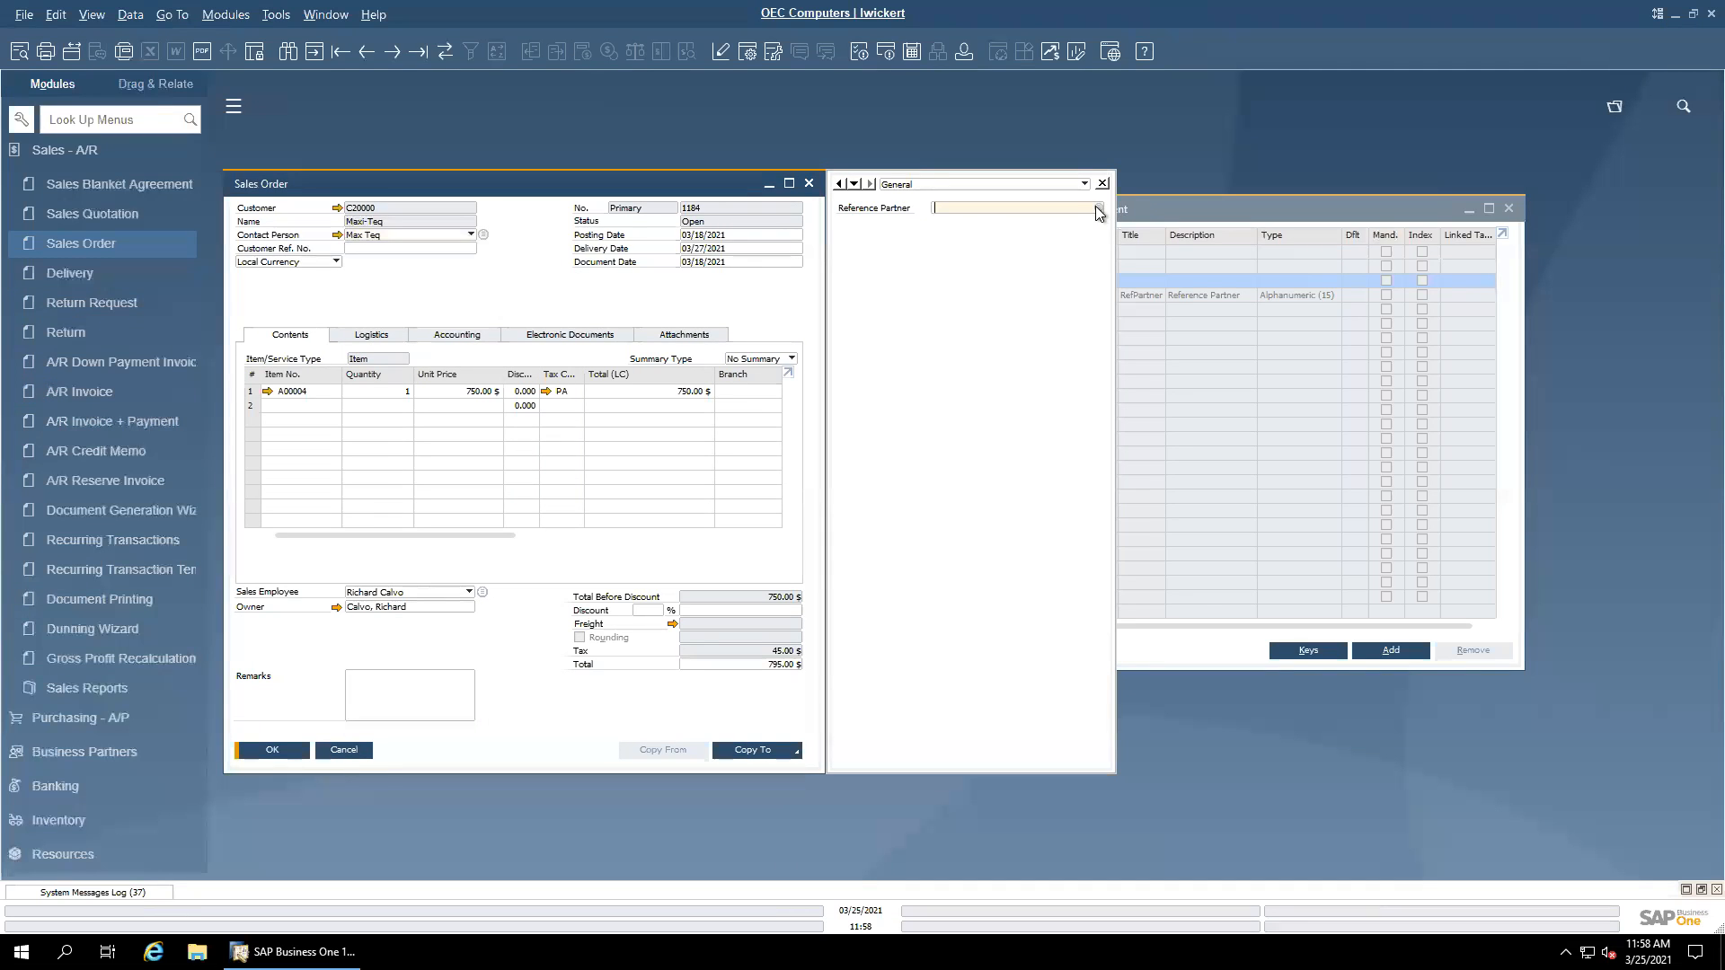
{"action": "left_click", "coordinate": [1098, 210]}
{"action": "left_click_drag", "start_coordinate": [990, 355], "coordinate": [1120, 501]}
{"action": "left_click_drag", "start_coordinate": [1317, 584], "coordinate": [1319, 619]}
{"action": "left_click", "coordinate": [918, 590]}
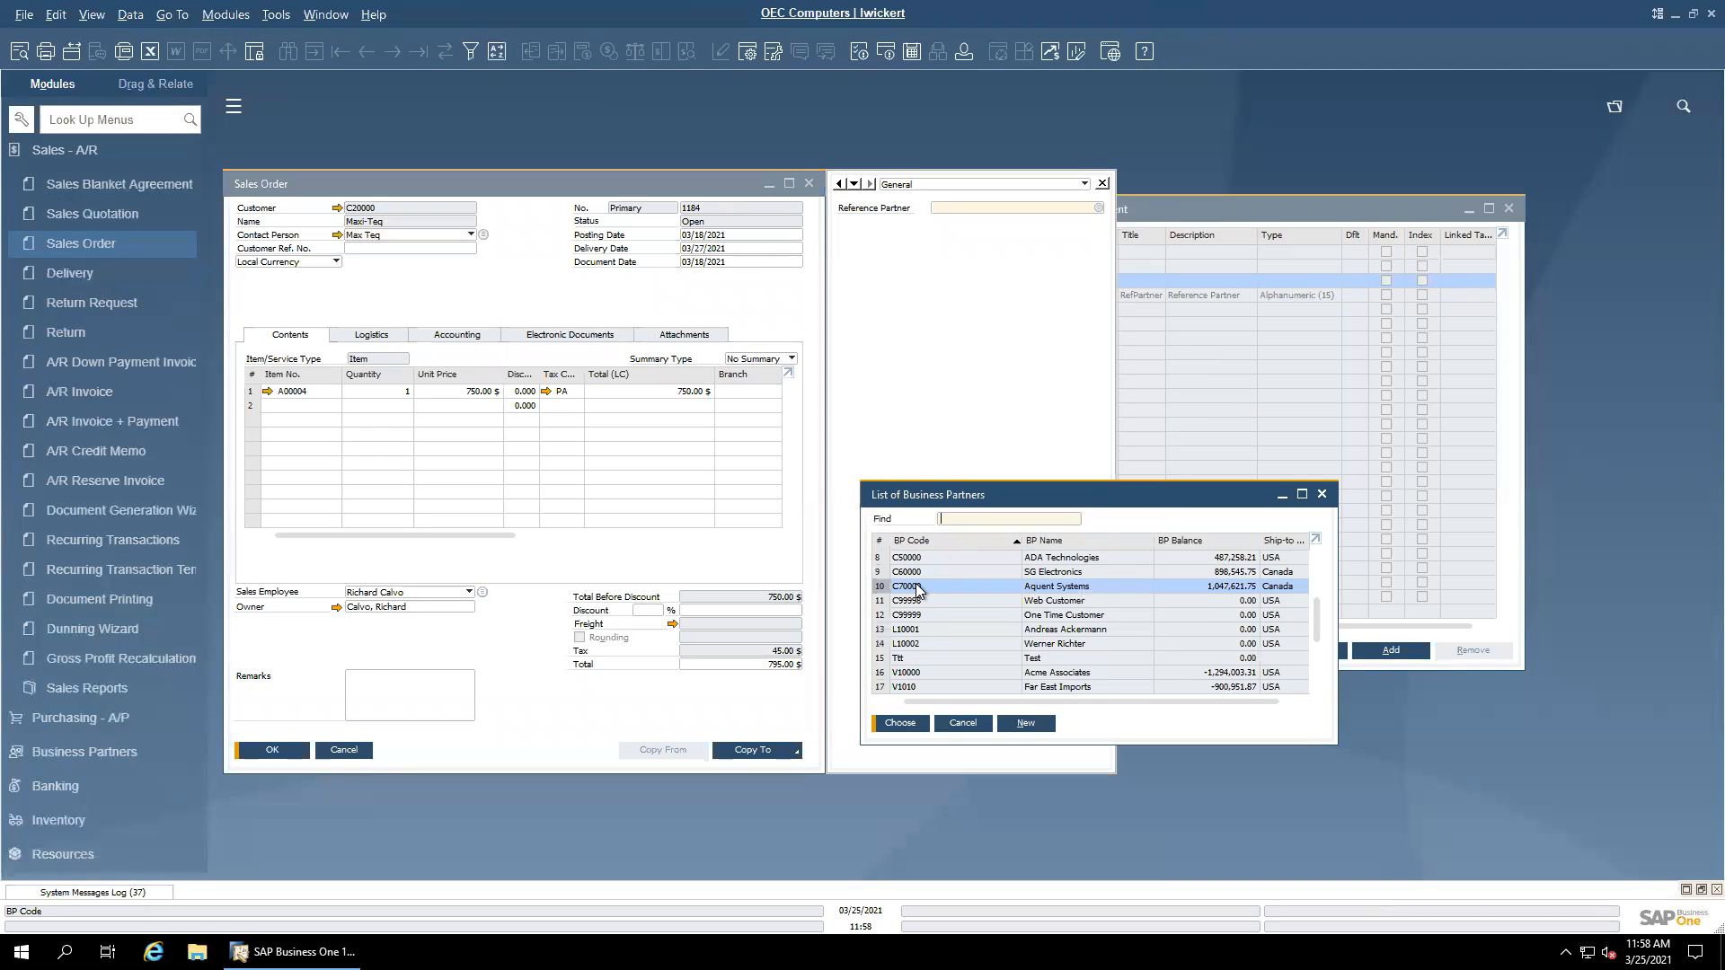
{"action": "double_click", "coordinate": [918, 588]}
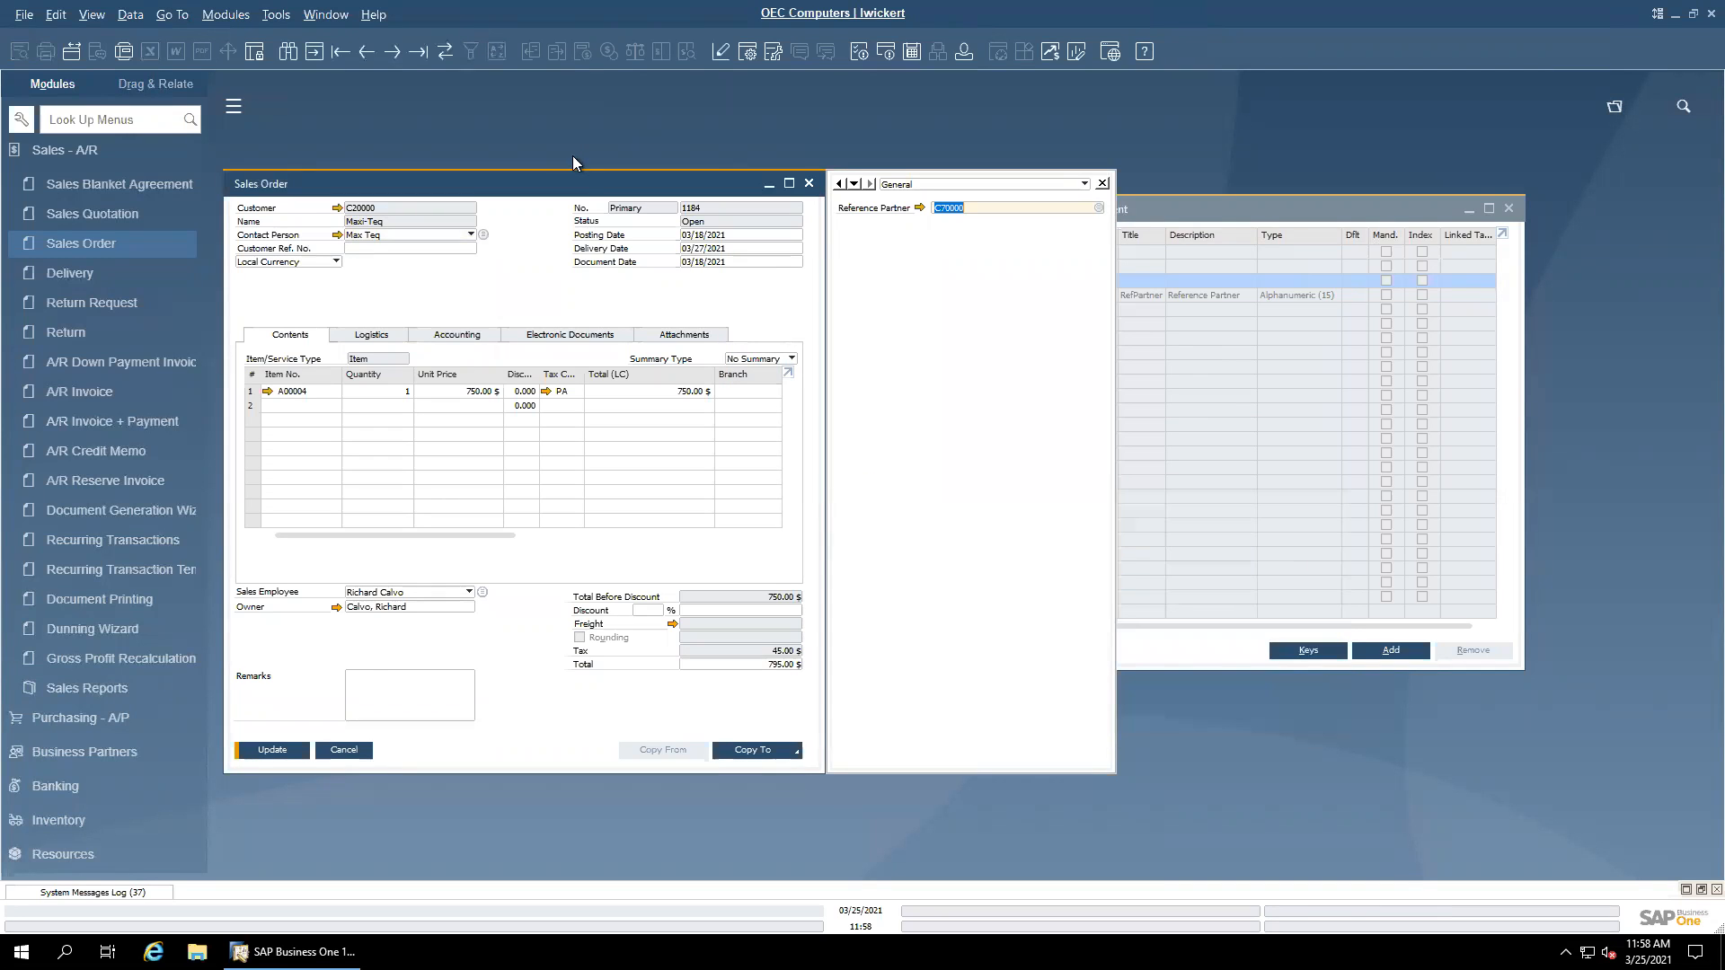
{"action": "left_click", "coordinate": [278, 752]}
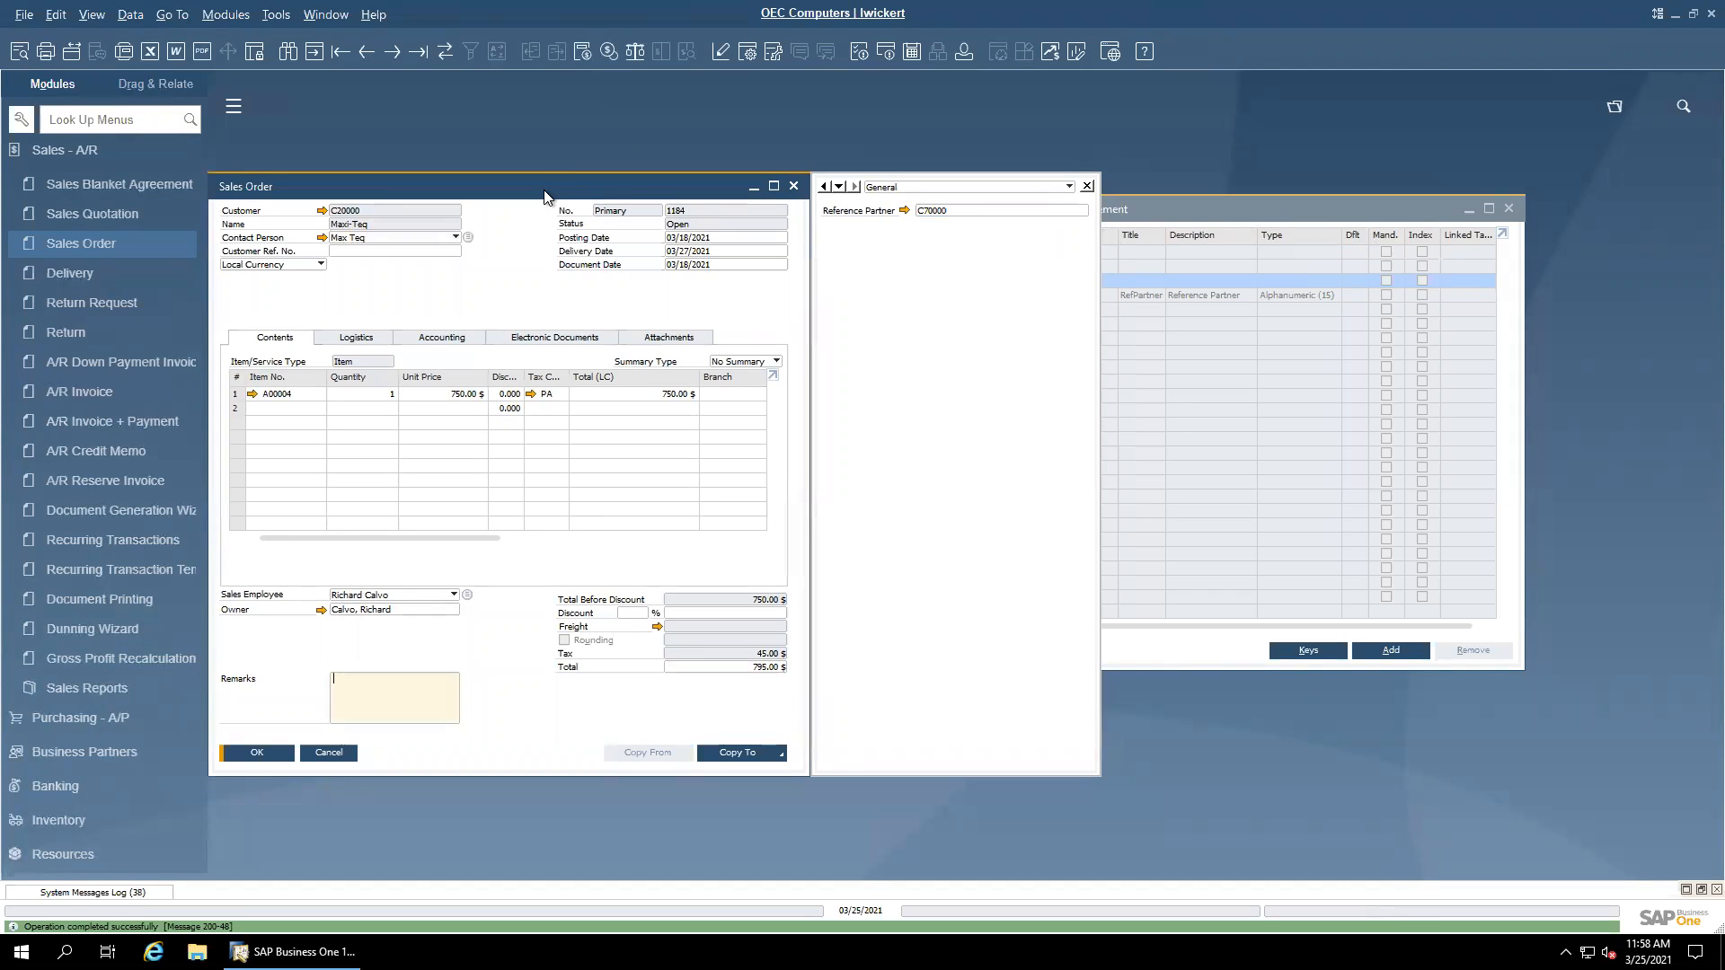
Step: Open a blank Business Partner Master Data form from the Reference Partner's selection list and cancel it
{"action": "left_click", "coordinate": [1081, 212]}
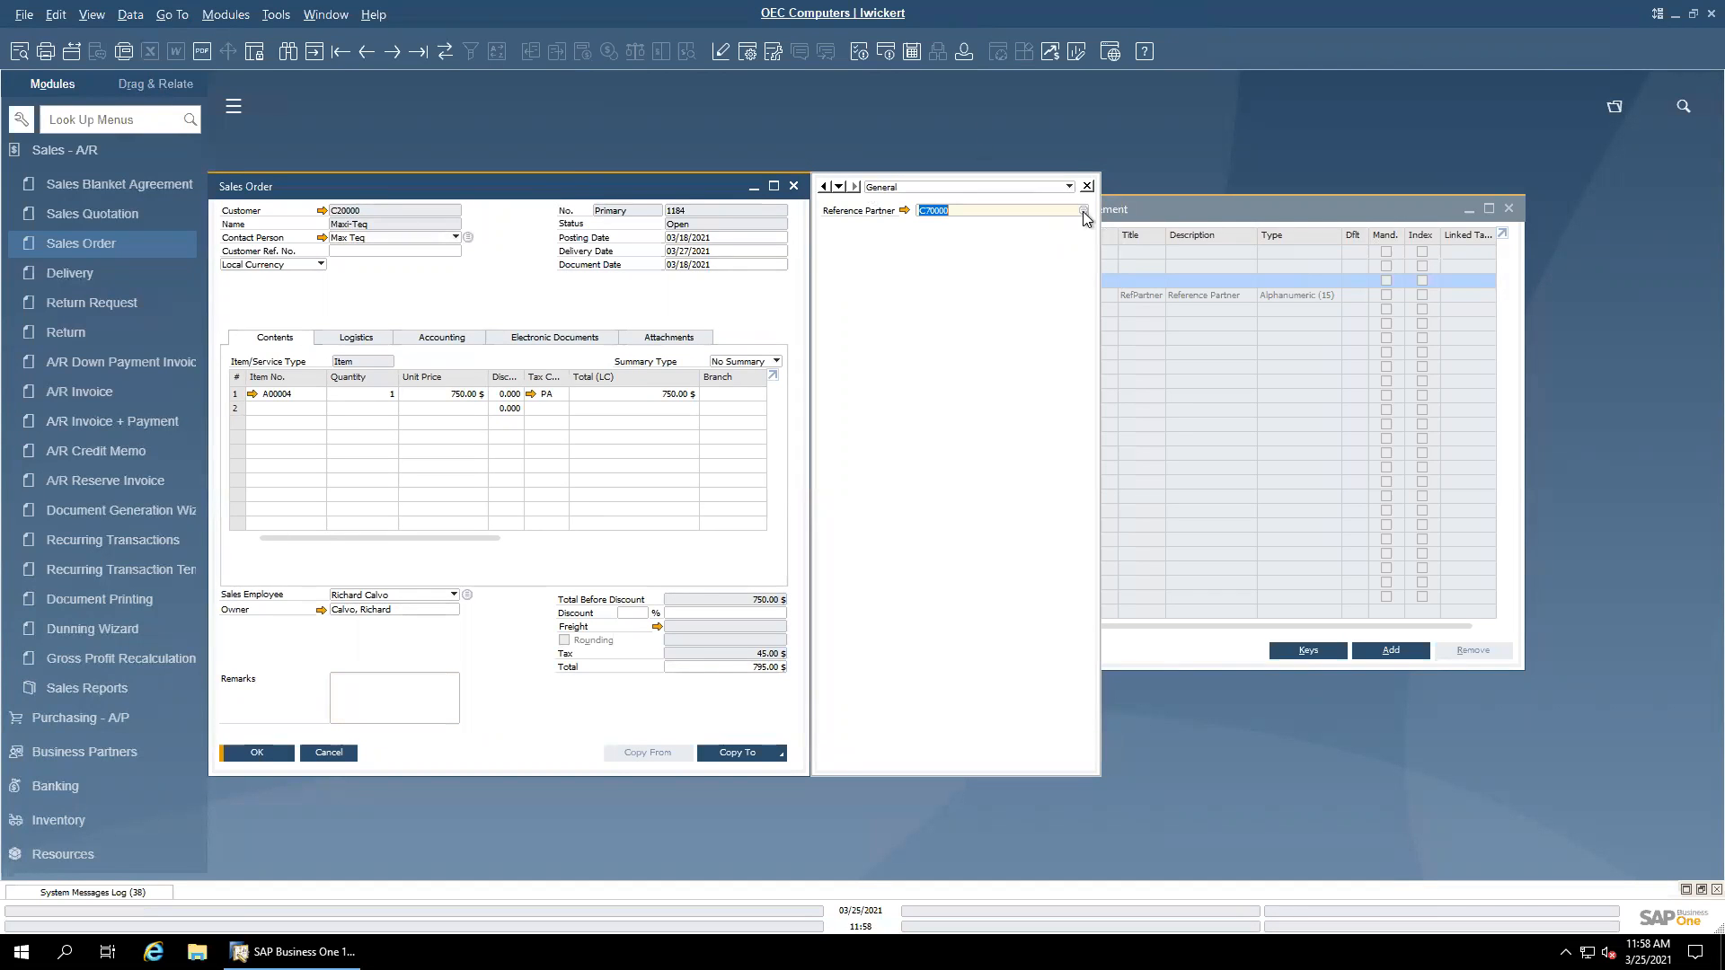
{"action": "left_click", "coordinate": [1083, 211]}
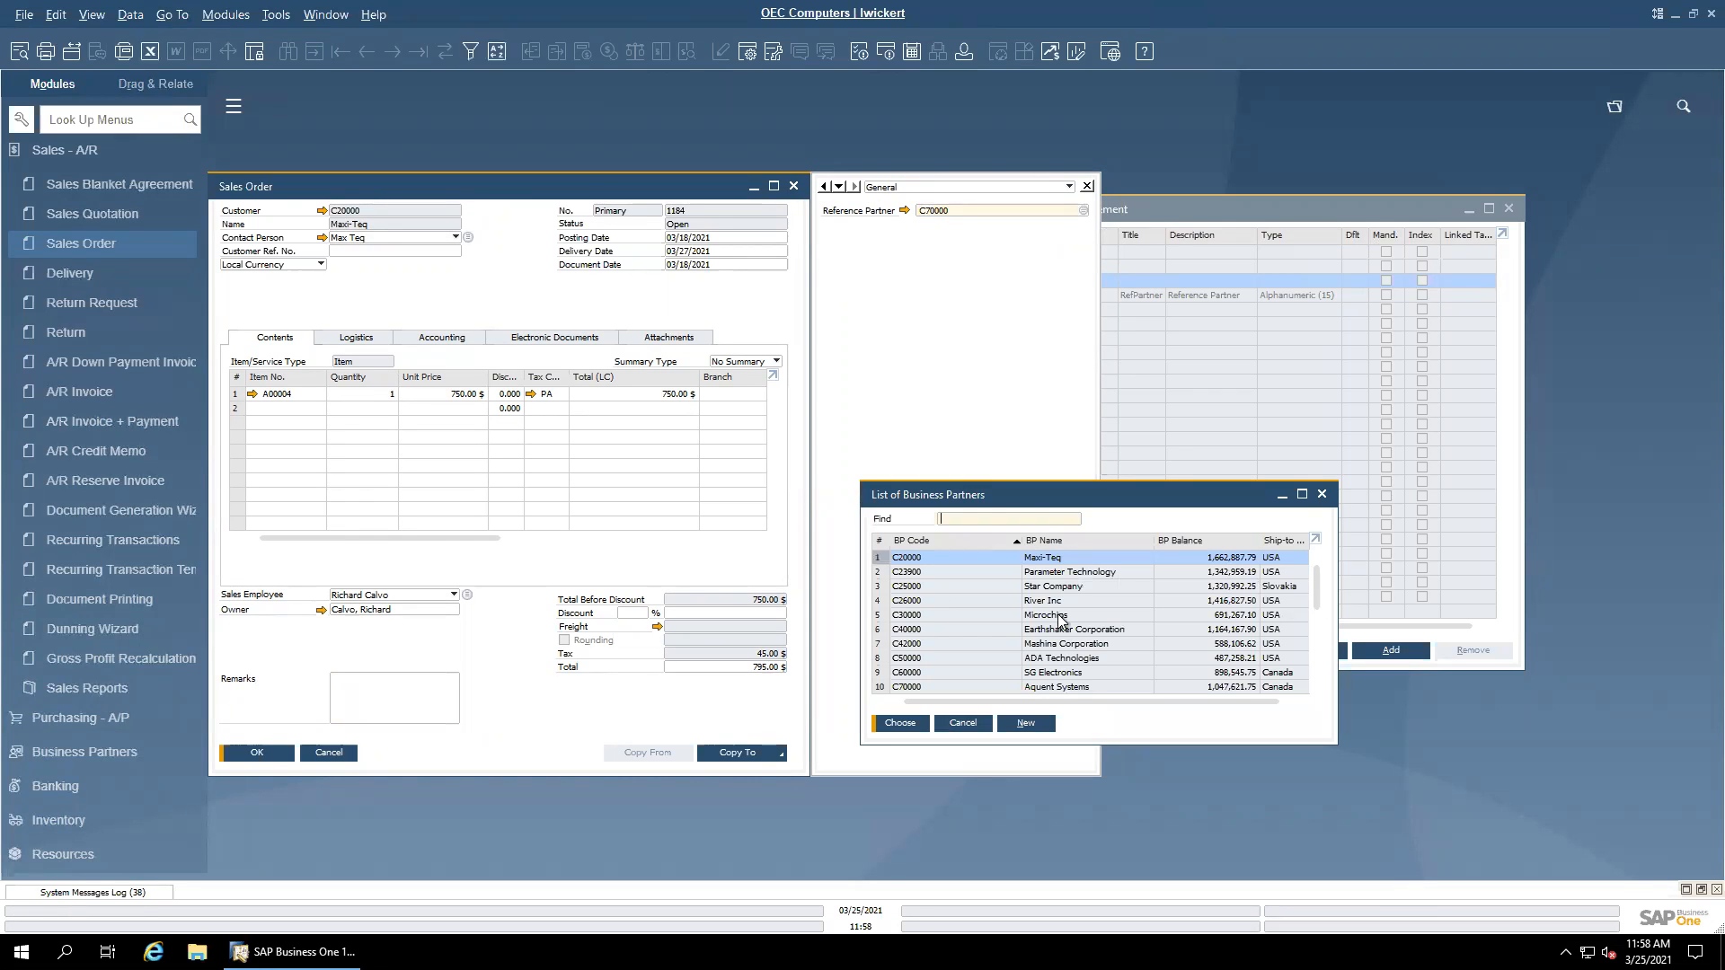
{"action": "left_click_drag", "start_coordinate": [981, 493], "coordinate": [908, 388]}
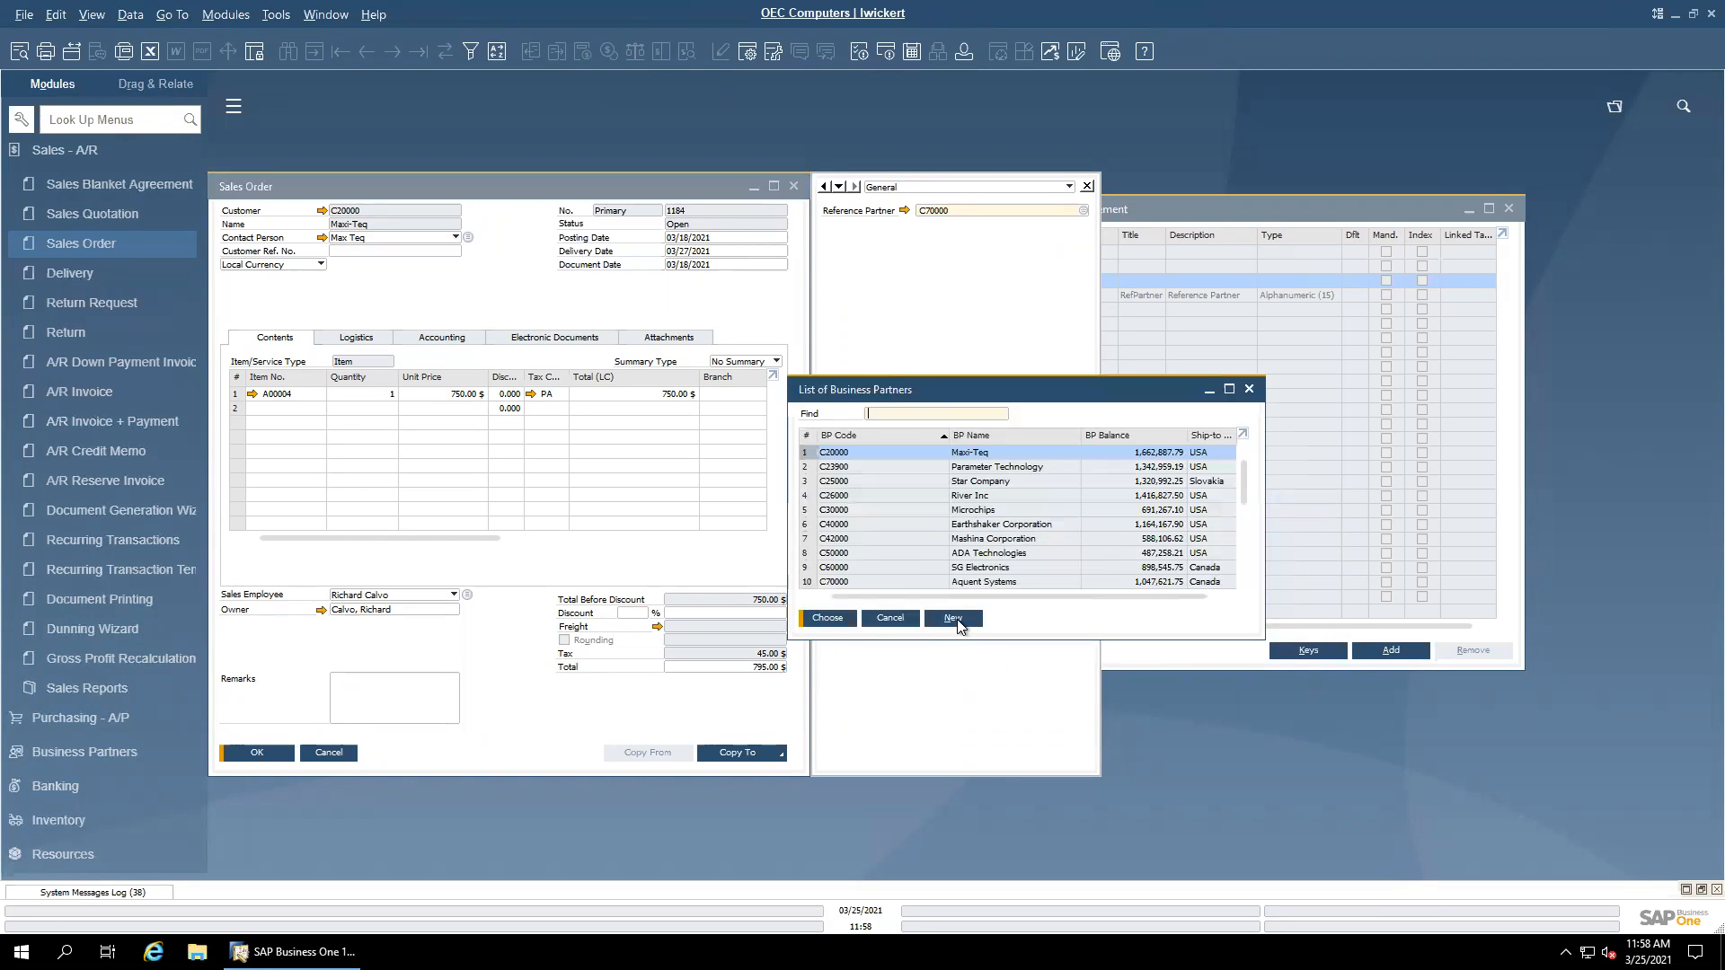
{"action": "left_click", "coordinate": [954, 618]}
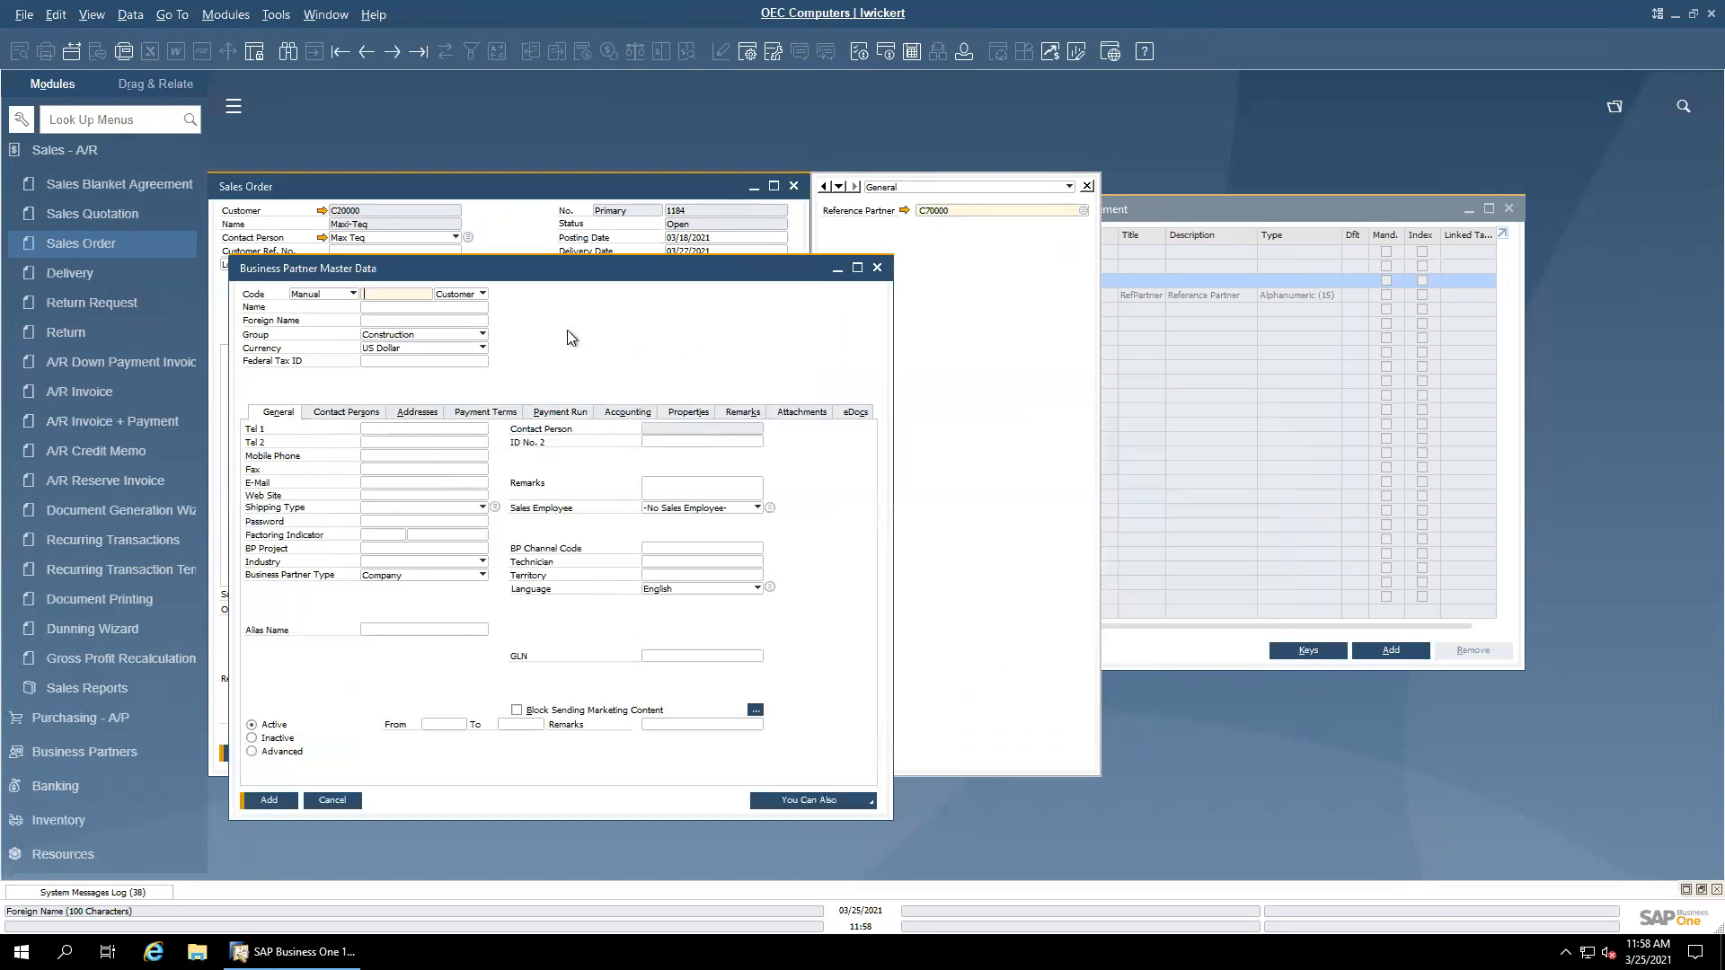
{"action": "left_click", "coordinate": [332, 800]}
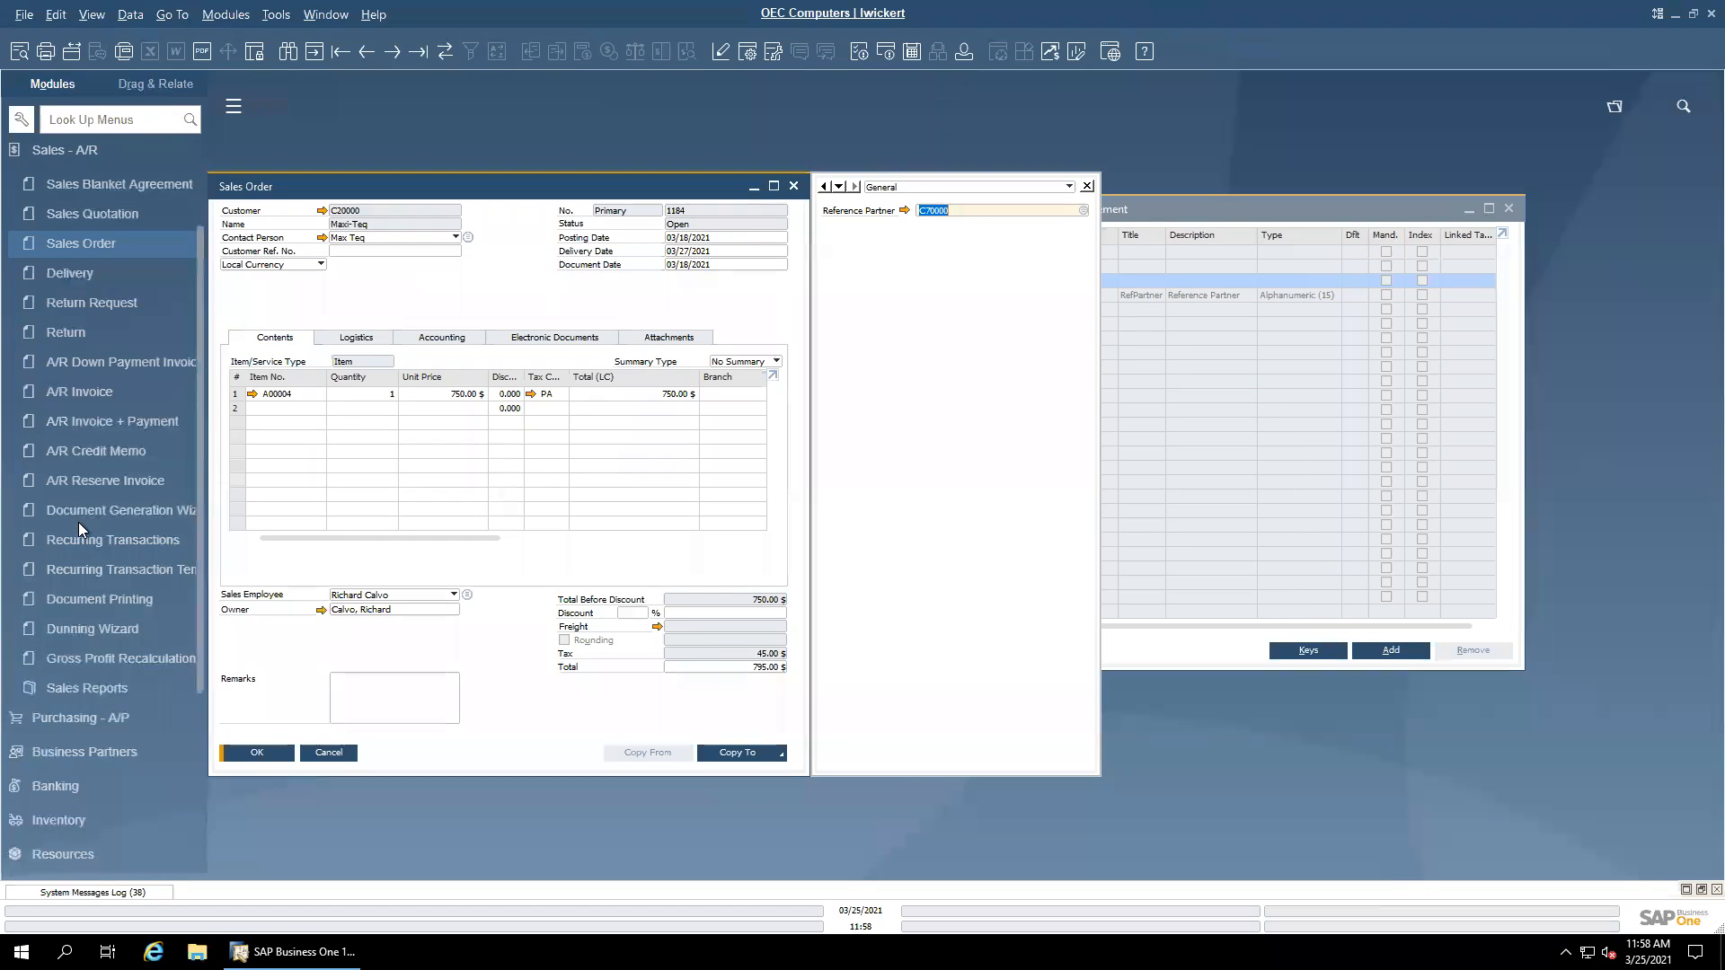
Step: Close the Sales Order and select the RefPartner field under the marketing documents Title in field management
{"action": "left_click", "coordinate": [329, 753]}
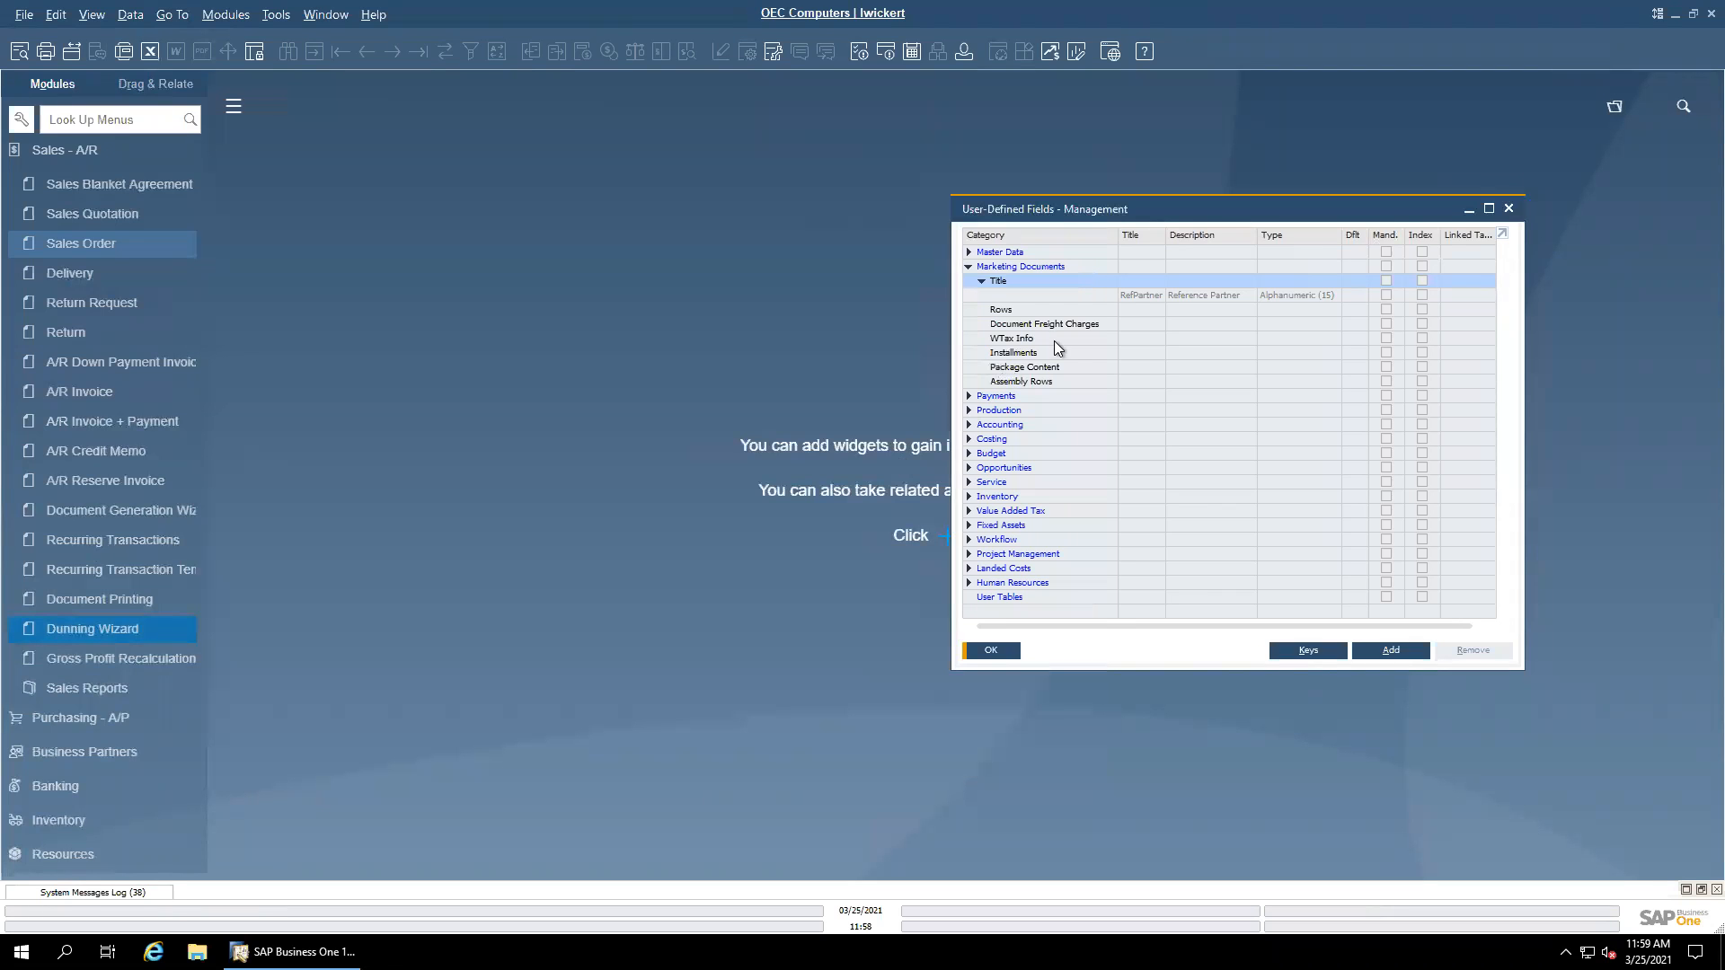
{"action": "left_click", "coordinate": [1125, 292]}
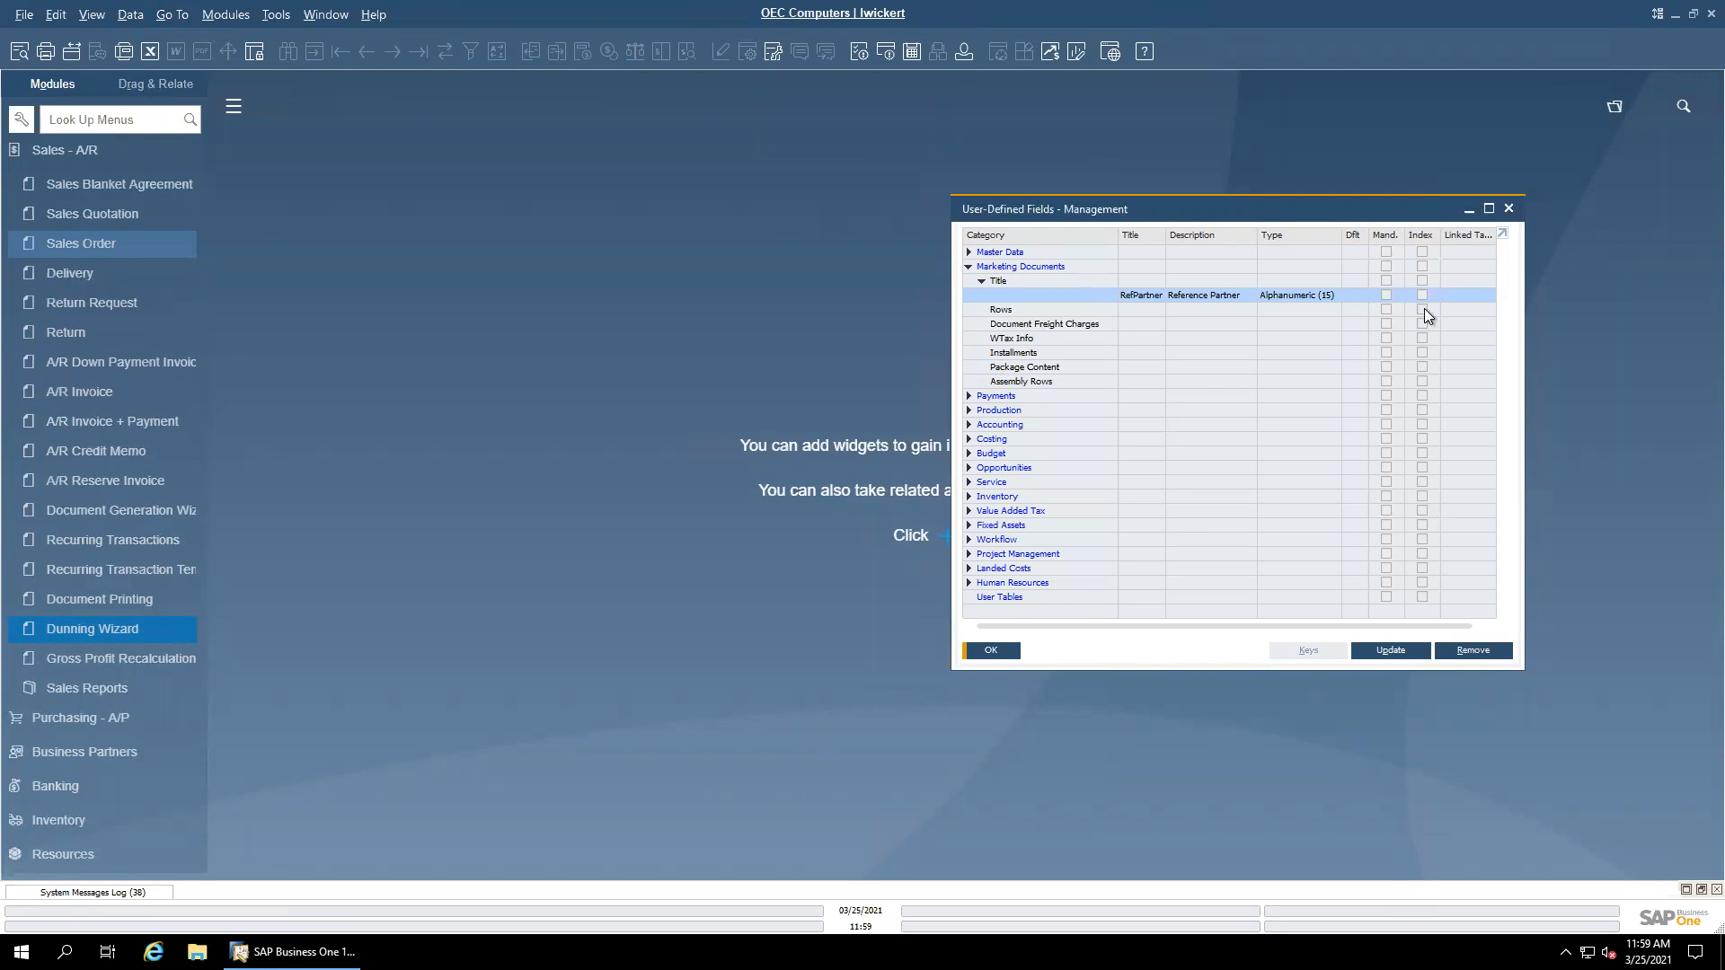
Step: Close the user-defined fields management window, check the existing entries in the user-defined tables setup, and close it
{"action": "left_click", "coordinate": [1502, 211]}
{"action": "left_click", "coordinate": [275, 15]}
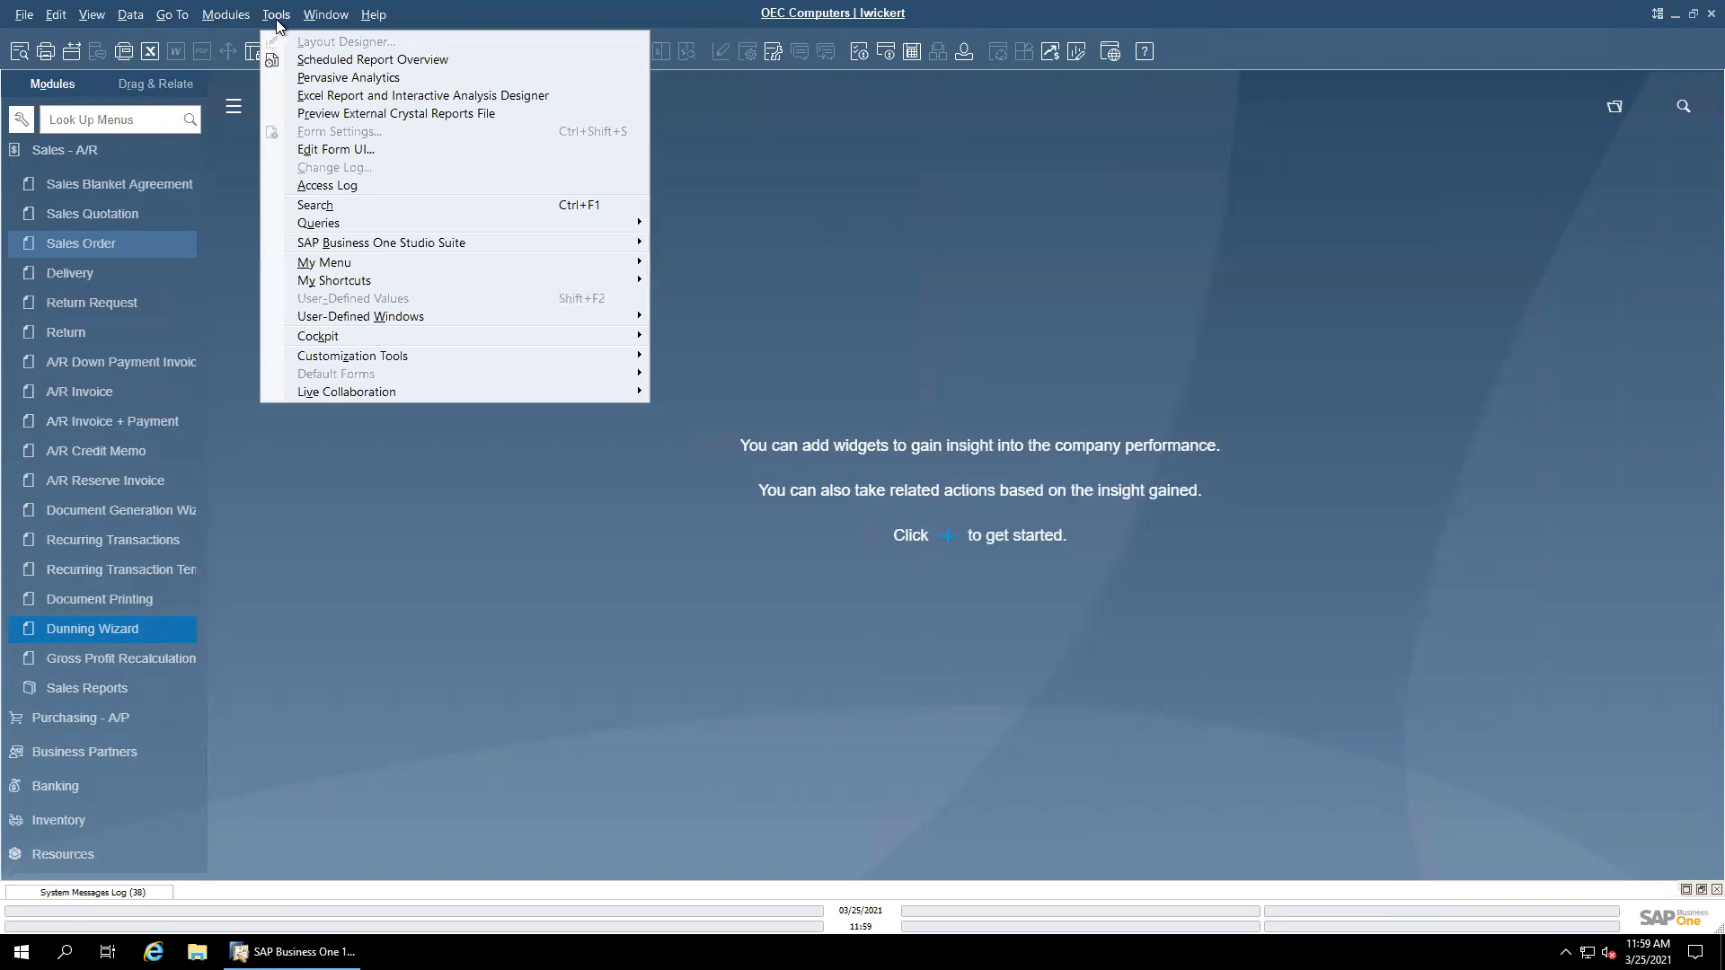
{"action": "mouse_move", "coordinate": [334, 358]}
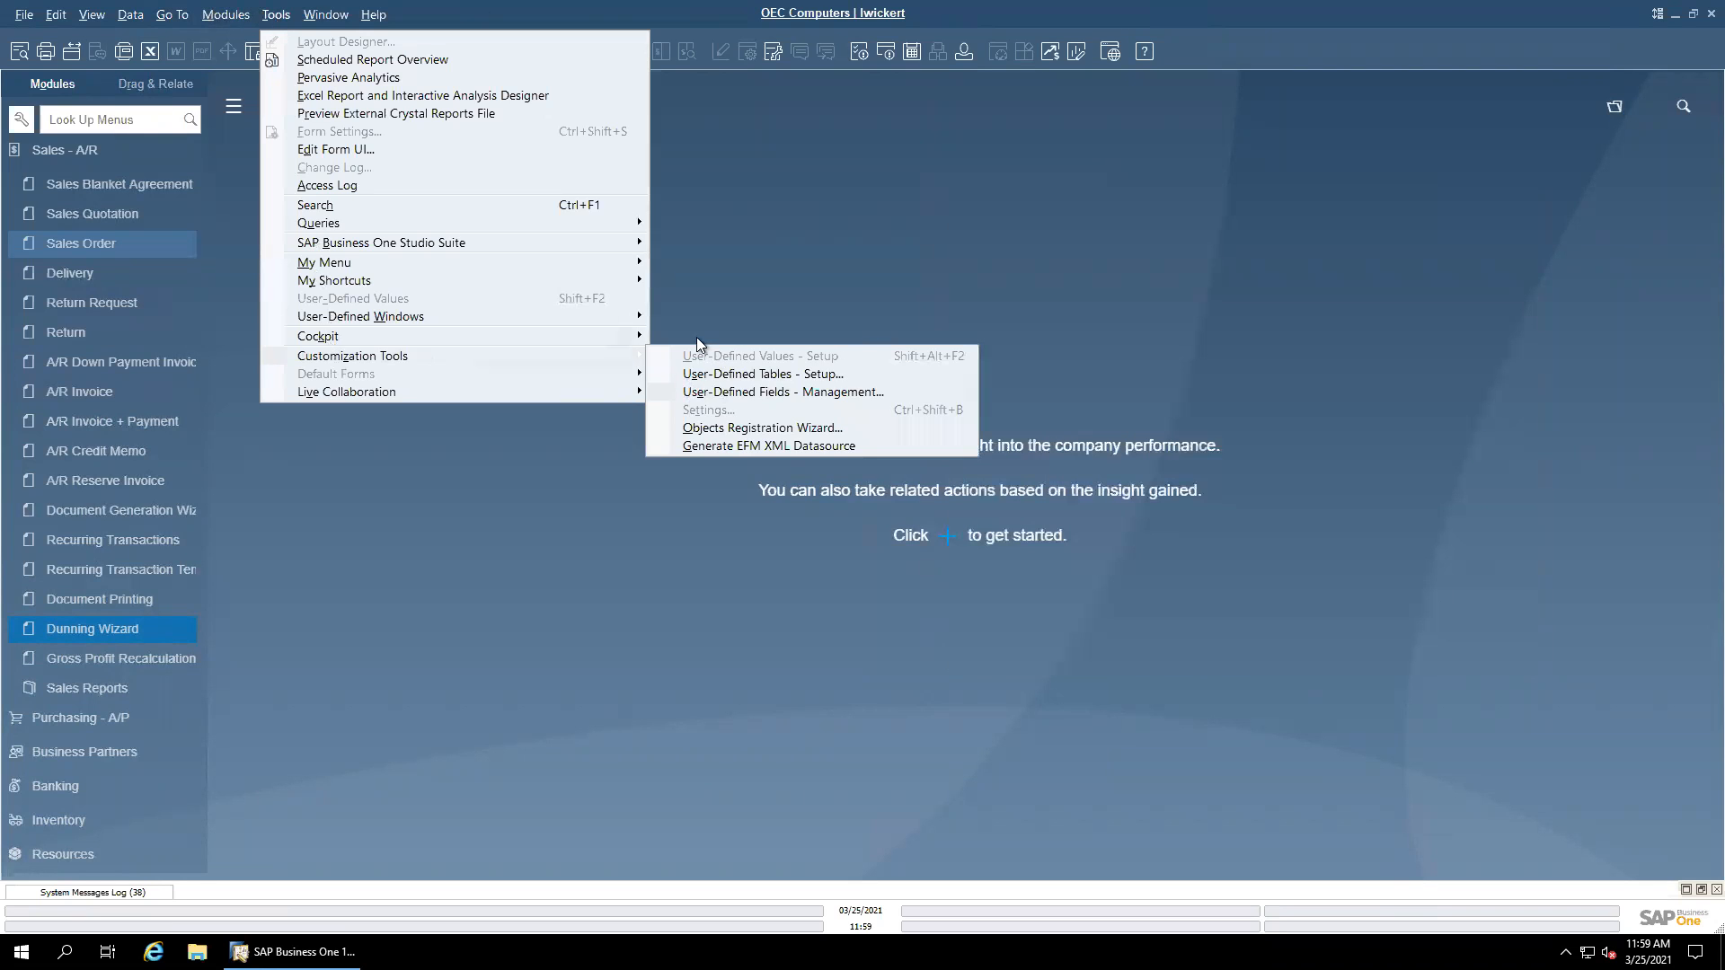
{"action": "left_click", "coordinate": [733, 375]}
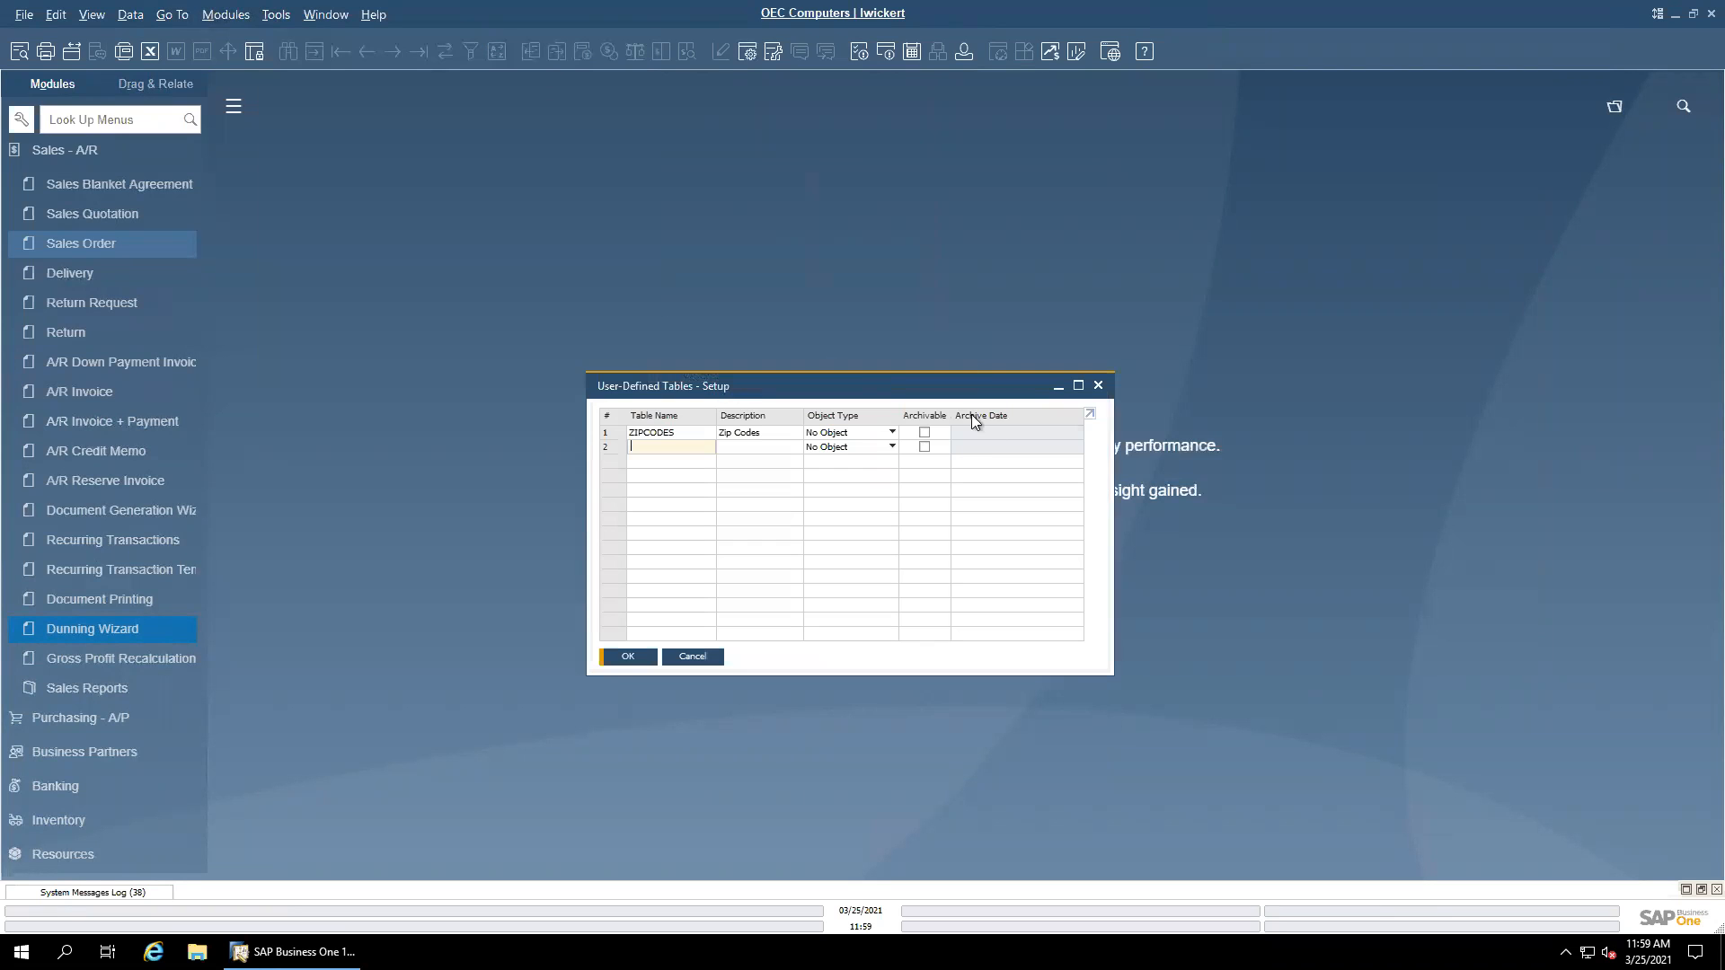
{"action": "left_click", "coordinate": [1098, 387]}
{"action": "left_click", "coordinate": [275, 14]}
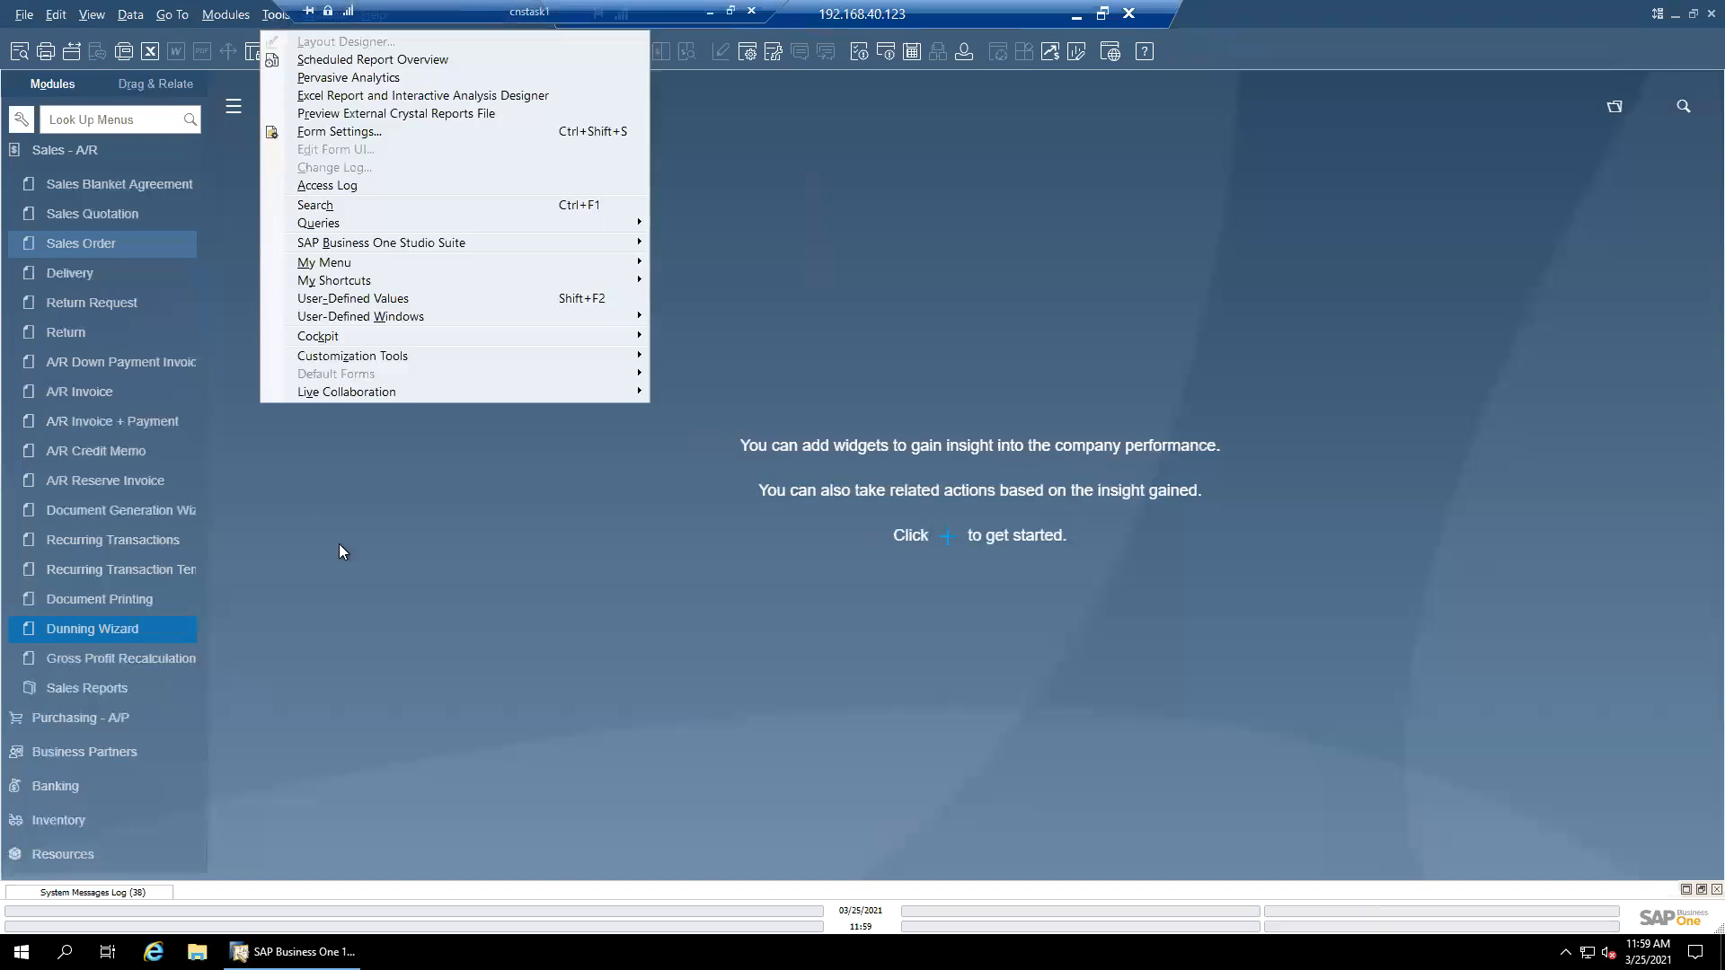
{"action": "left_click", "coordinate": [864, 608]}
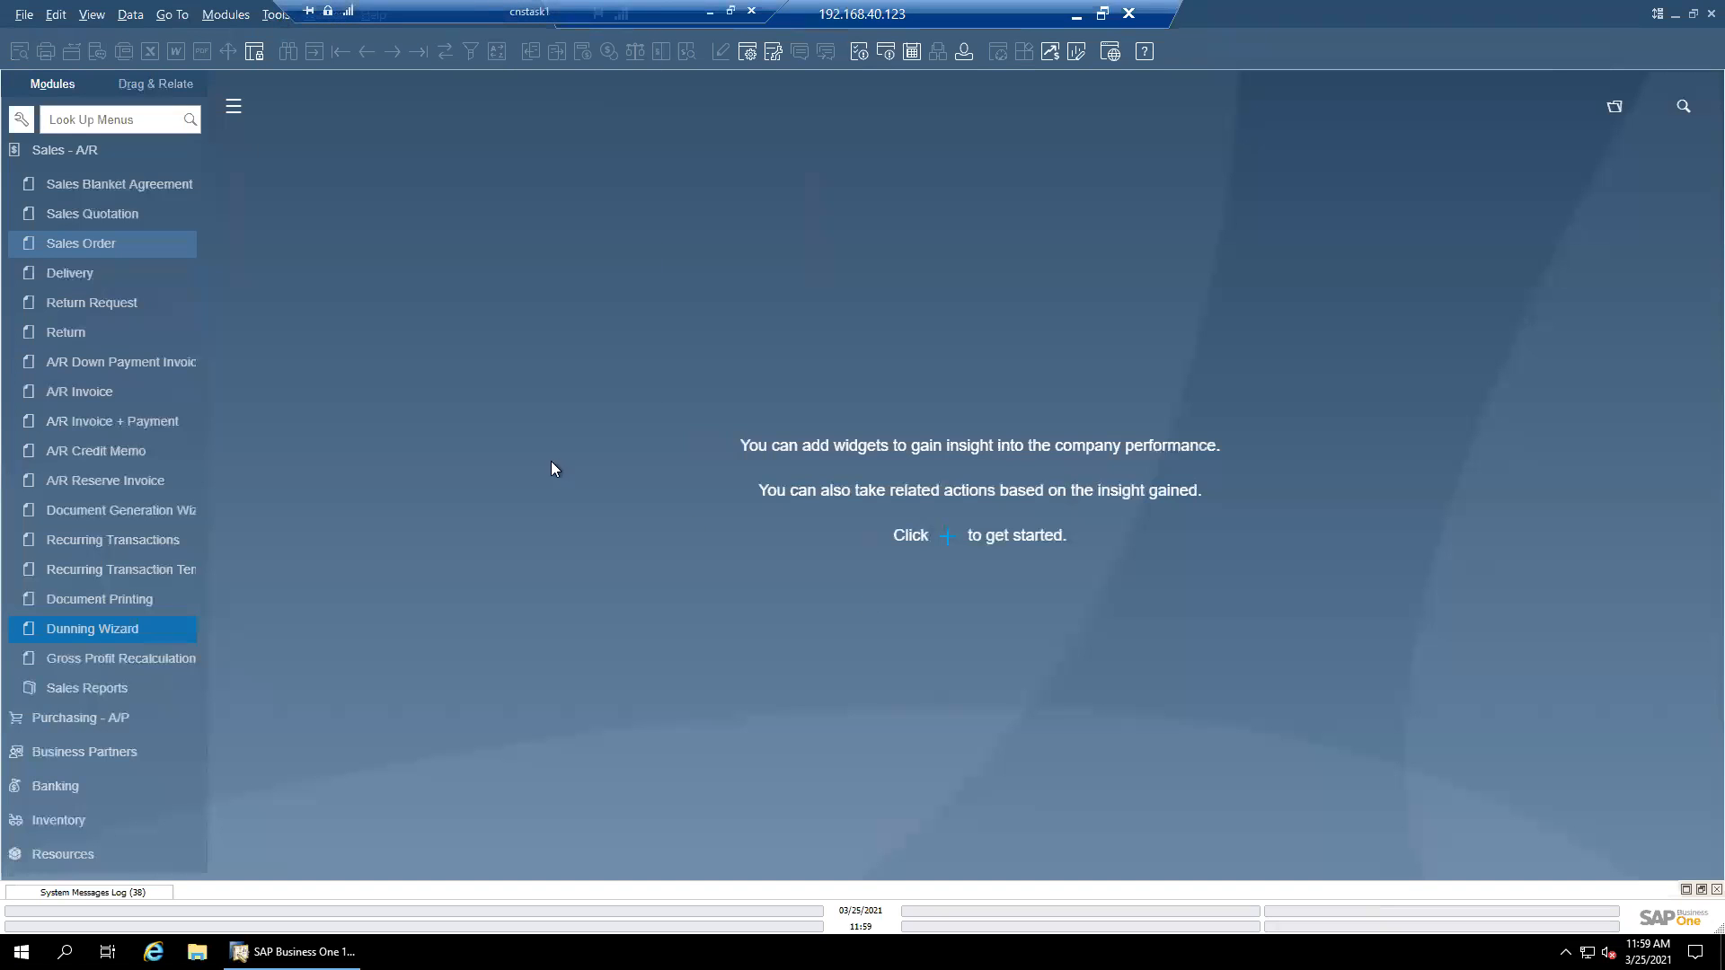
{"action": "left_click", "coordinate": [275, 14]}
{"action": "mouse_move", "coordinate": [346, 356]}
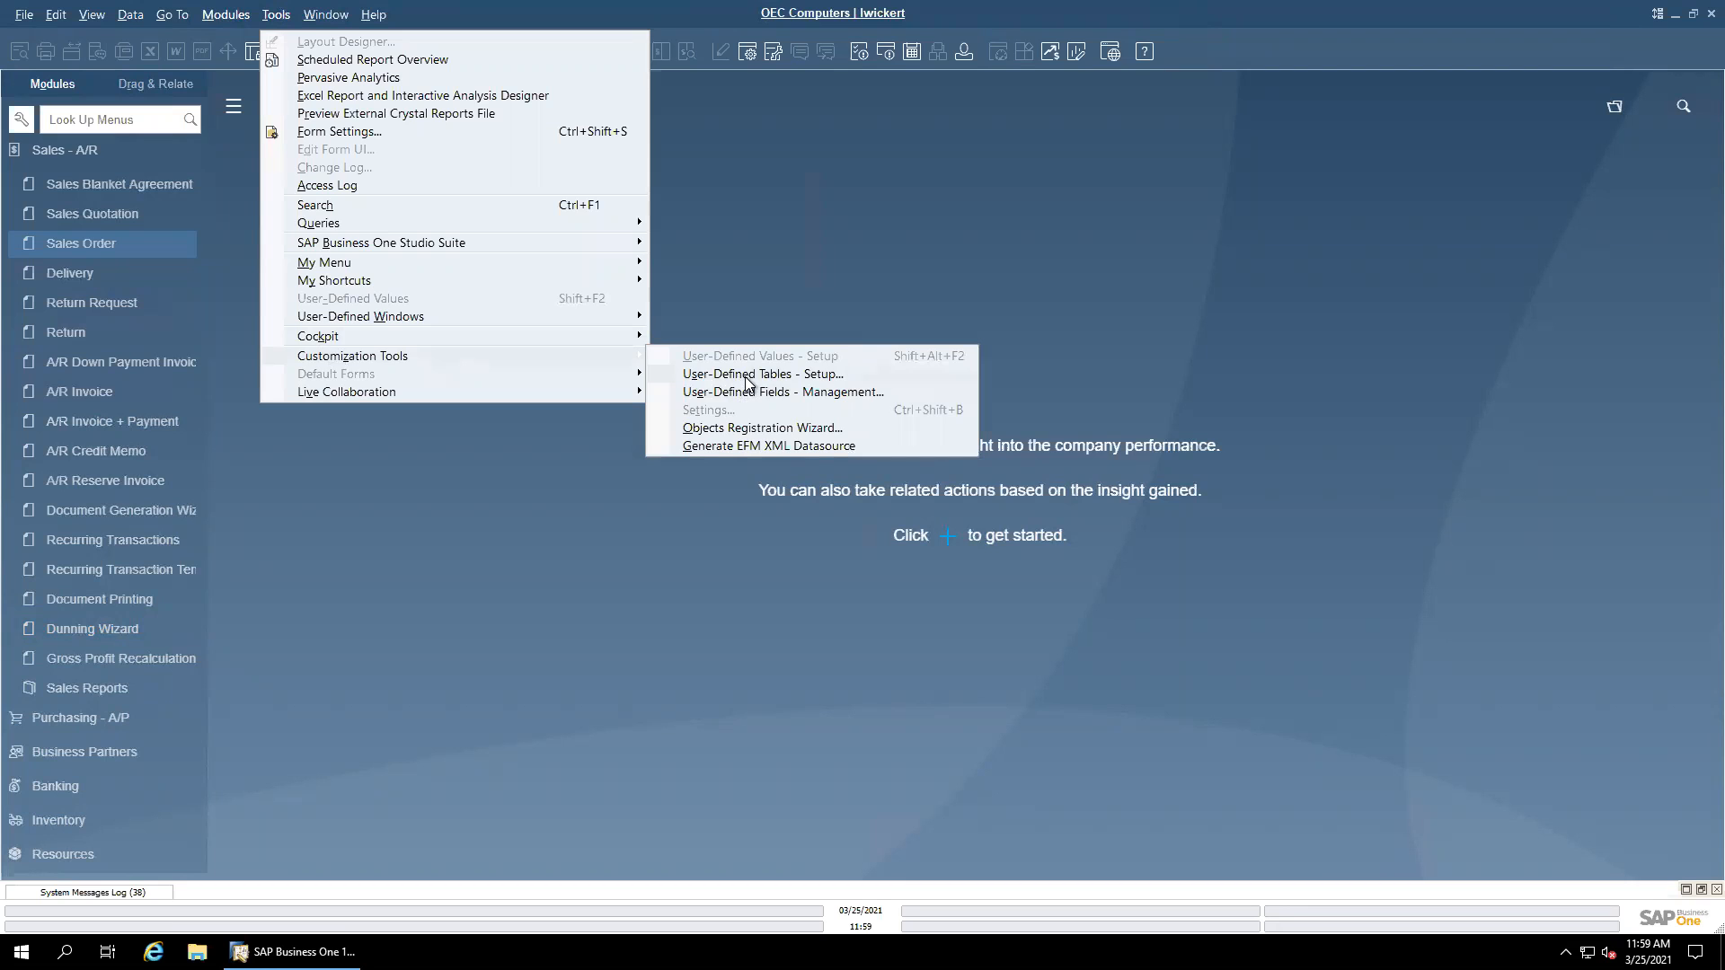
{"action": "left_click", "coordinate": [745, 377]}
{"action": "key", "text": "Escape"}
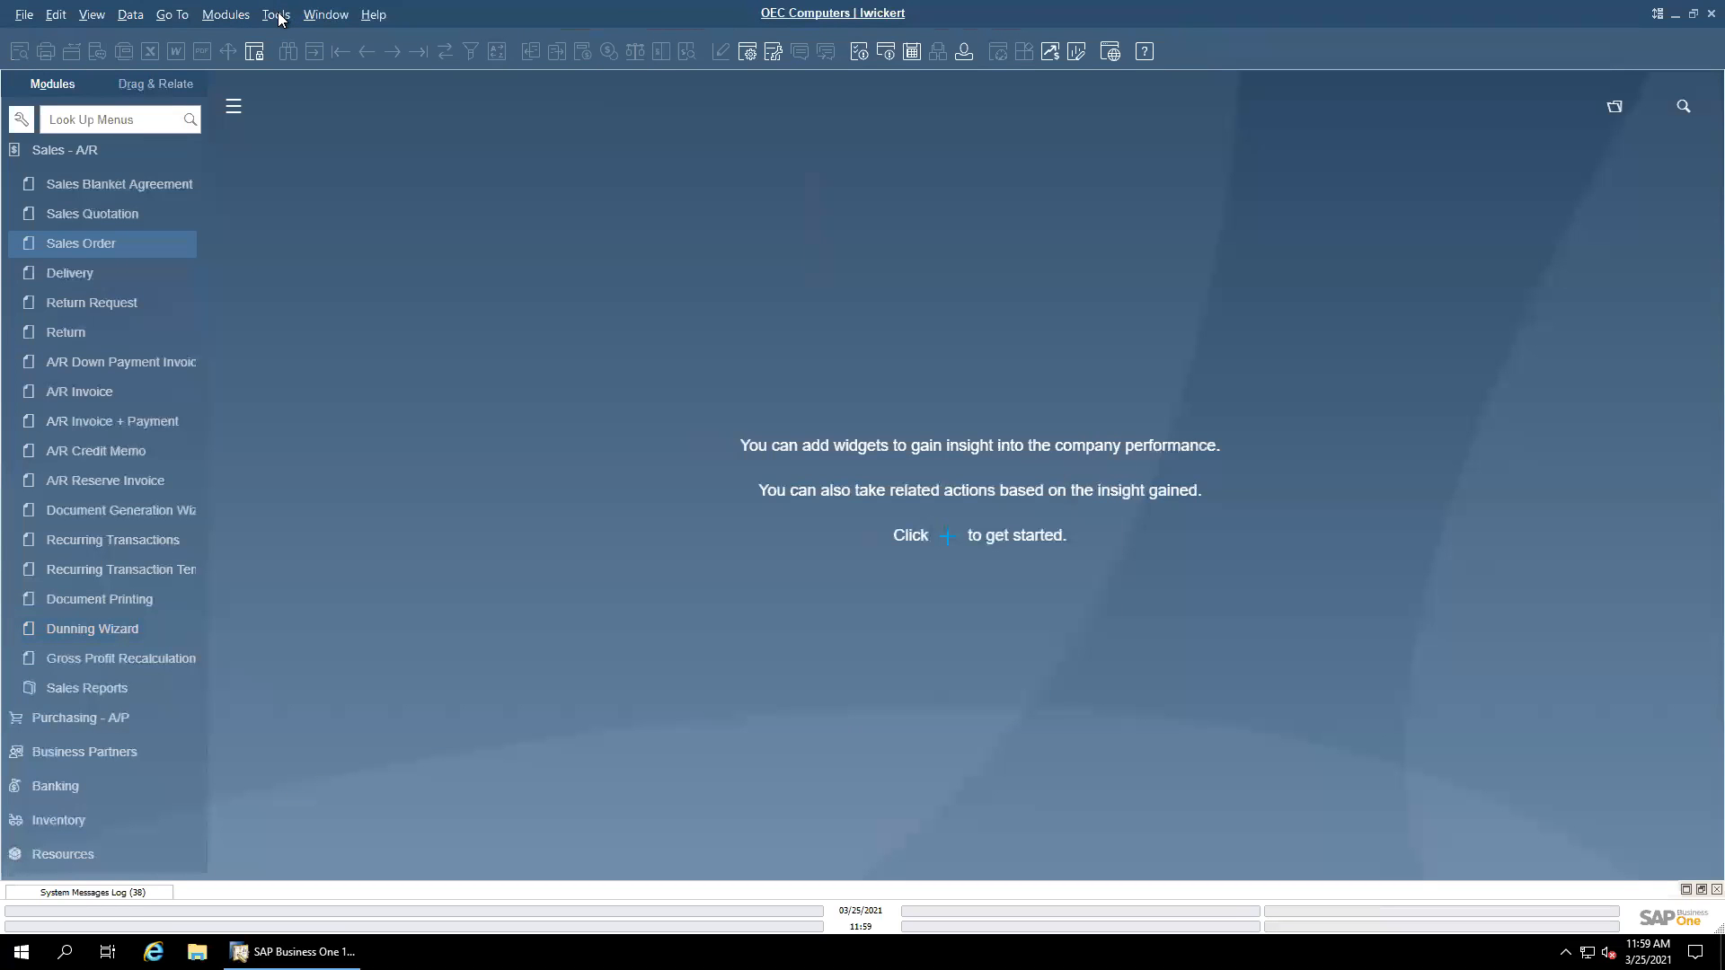
Step: Start a new user-defined field for Business Partners under Master Data in user-defined fields management
{"action": "left_click", "coordinate": [277, 15]}
{"action": "mouse_move", "coordinate": [346, 355]}
{"action": "left_click", "coordinate": [745, 392]}
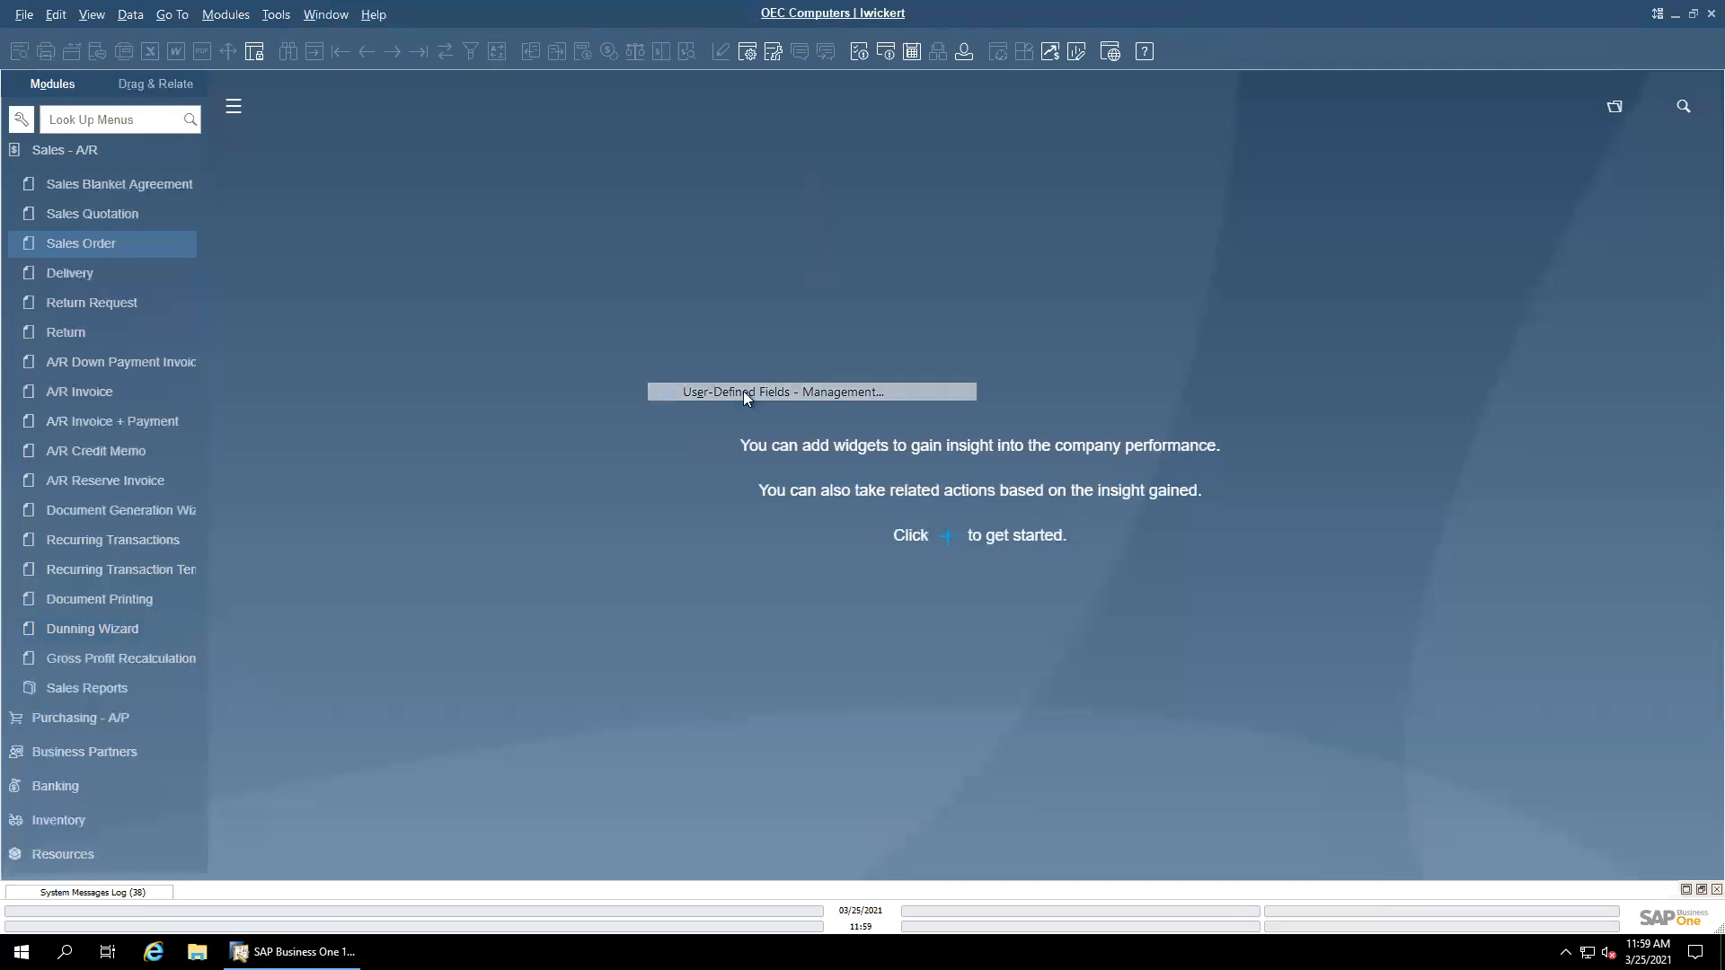
{"action": "left_click", "coordinate": [969, 253]}
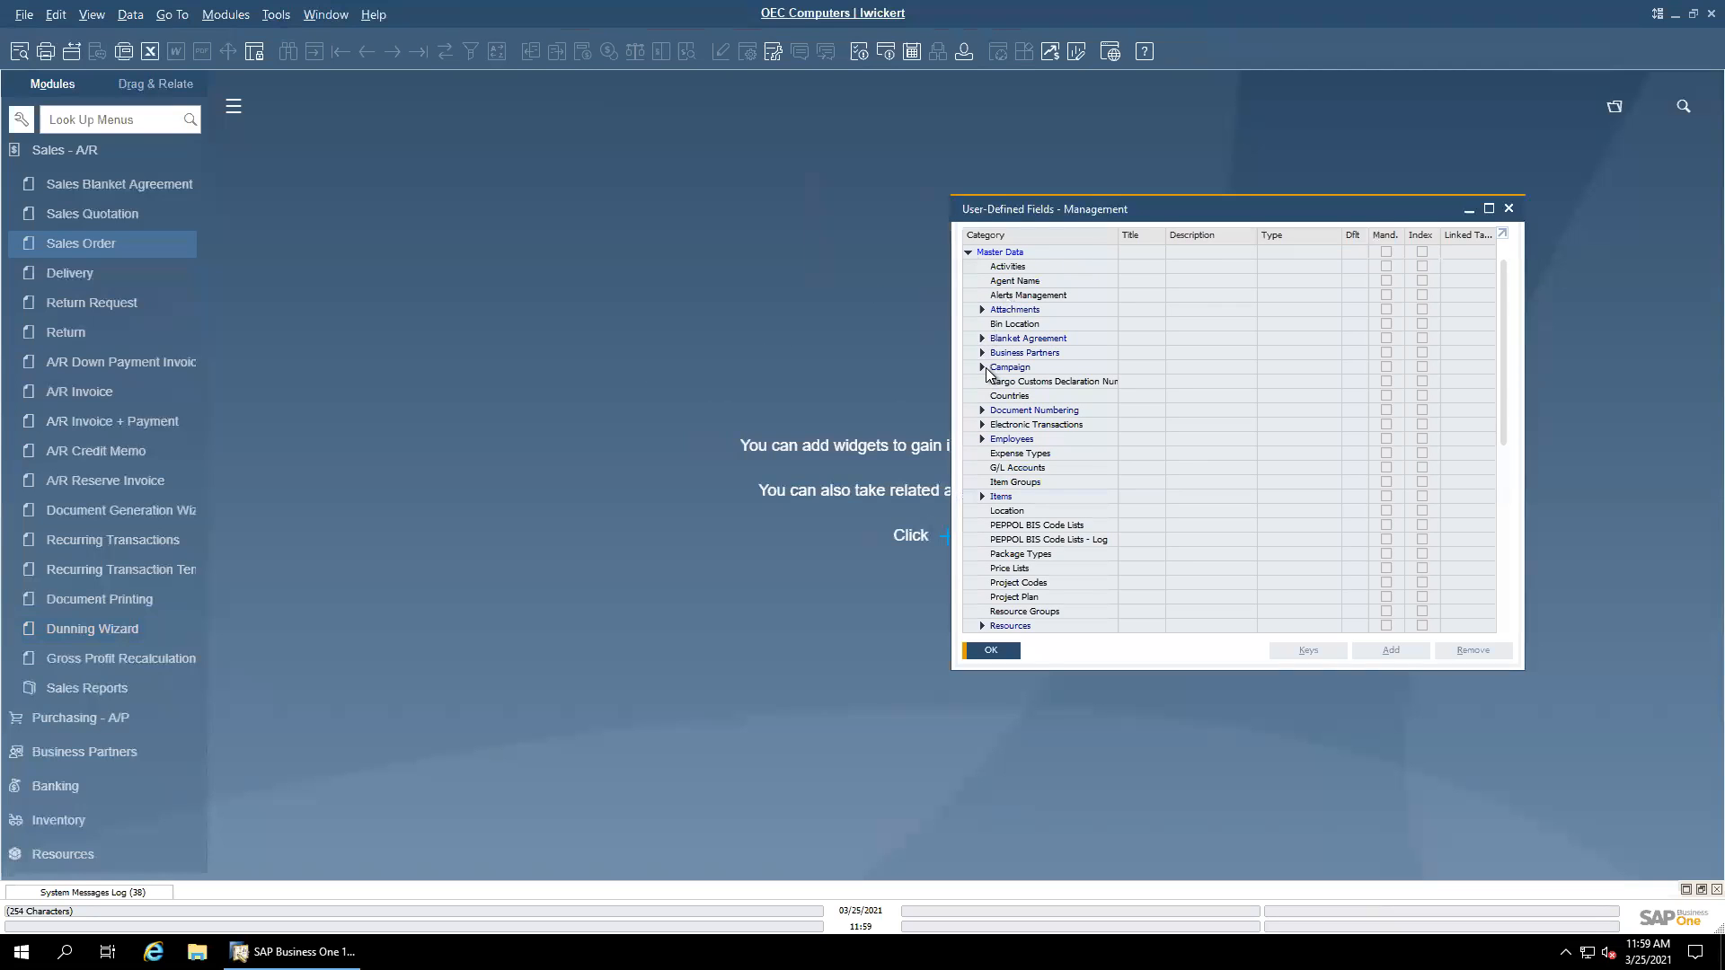
{"action": "left_click", "coordinate": [982, 352]}
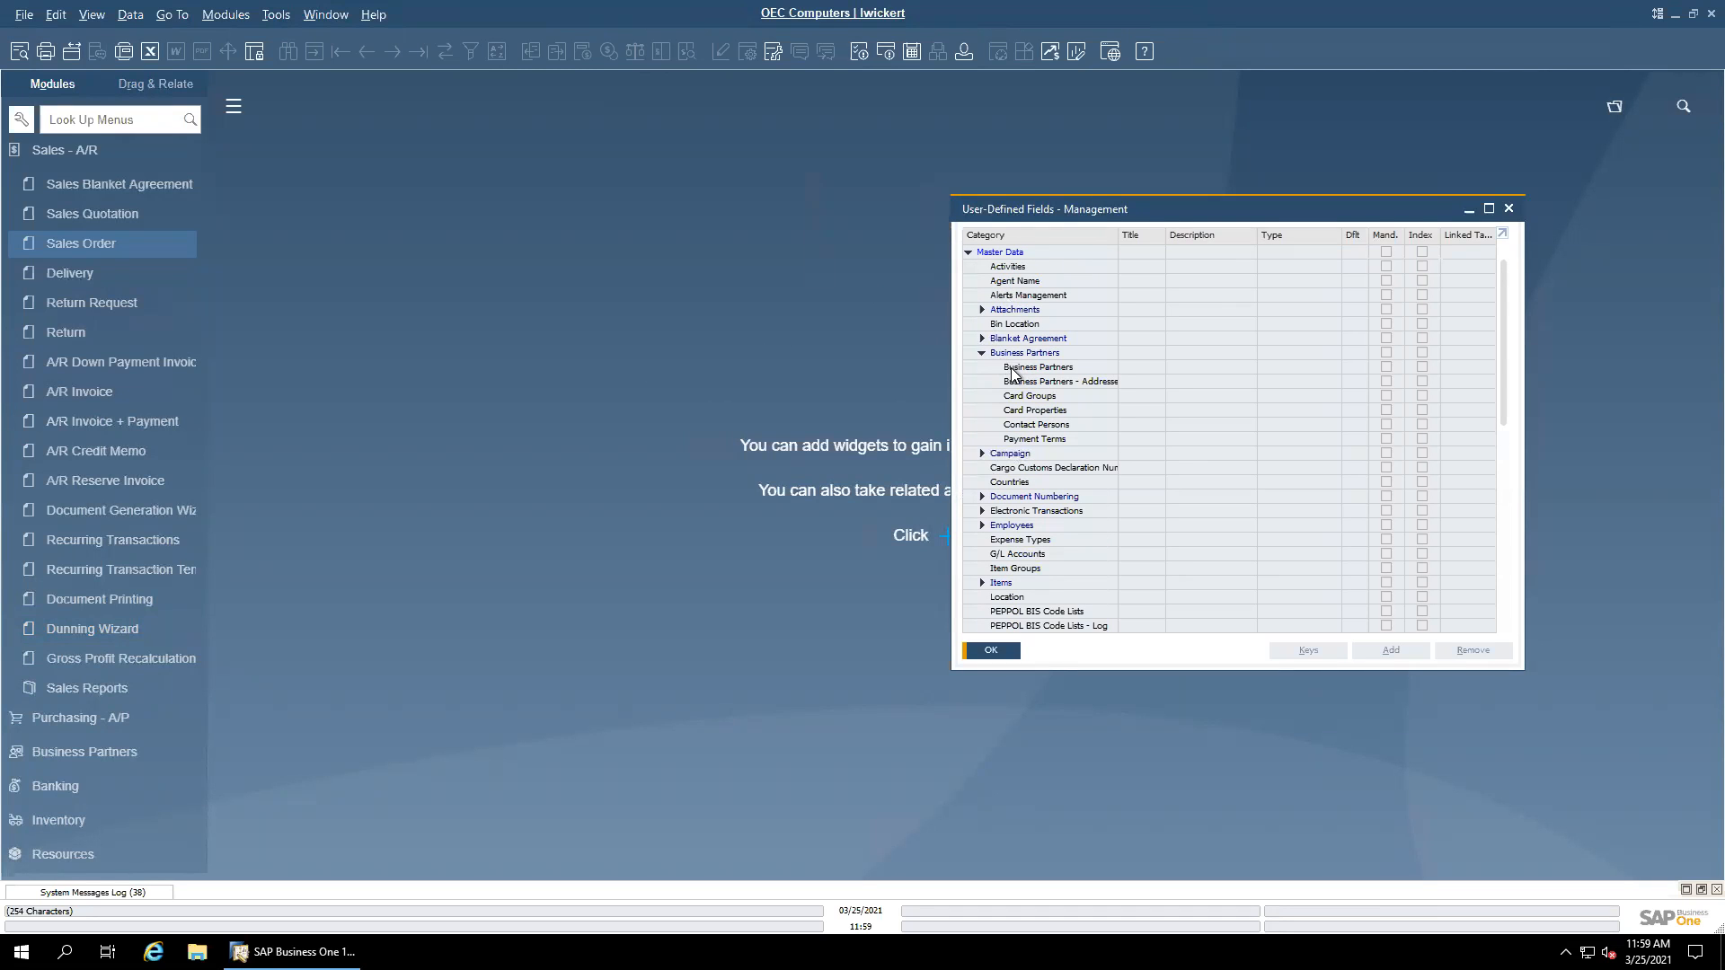
{"action": "left_click", "coordinate": [1013, 369]}
{"action": "left_click", "coordinate": [1389, 650]}
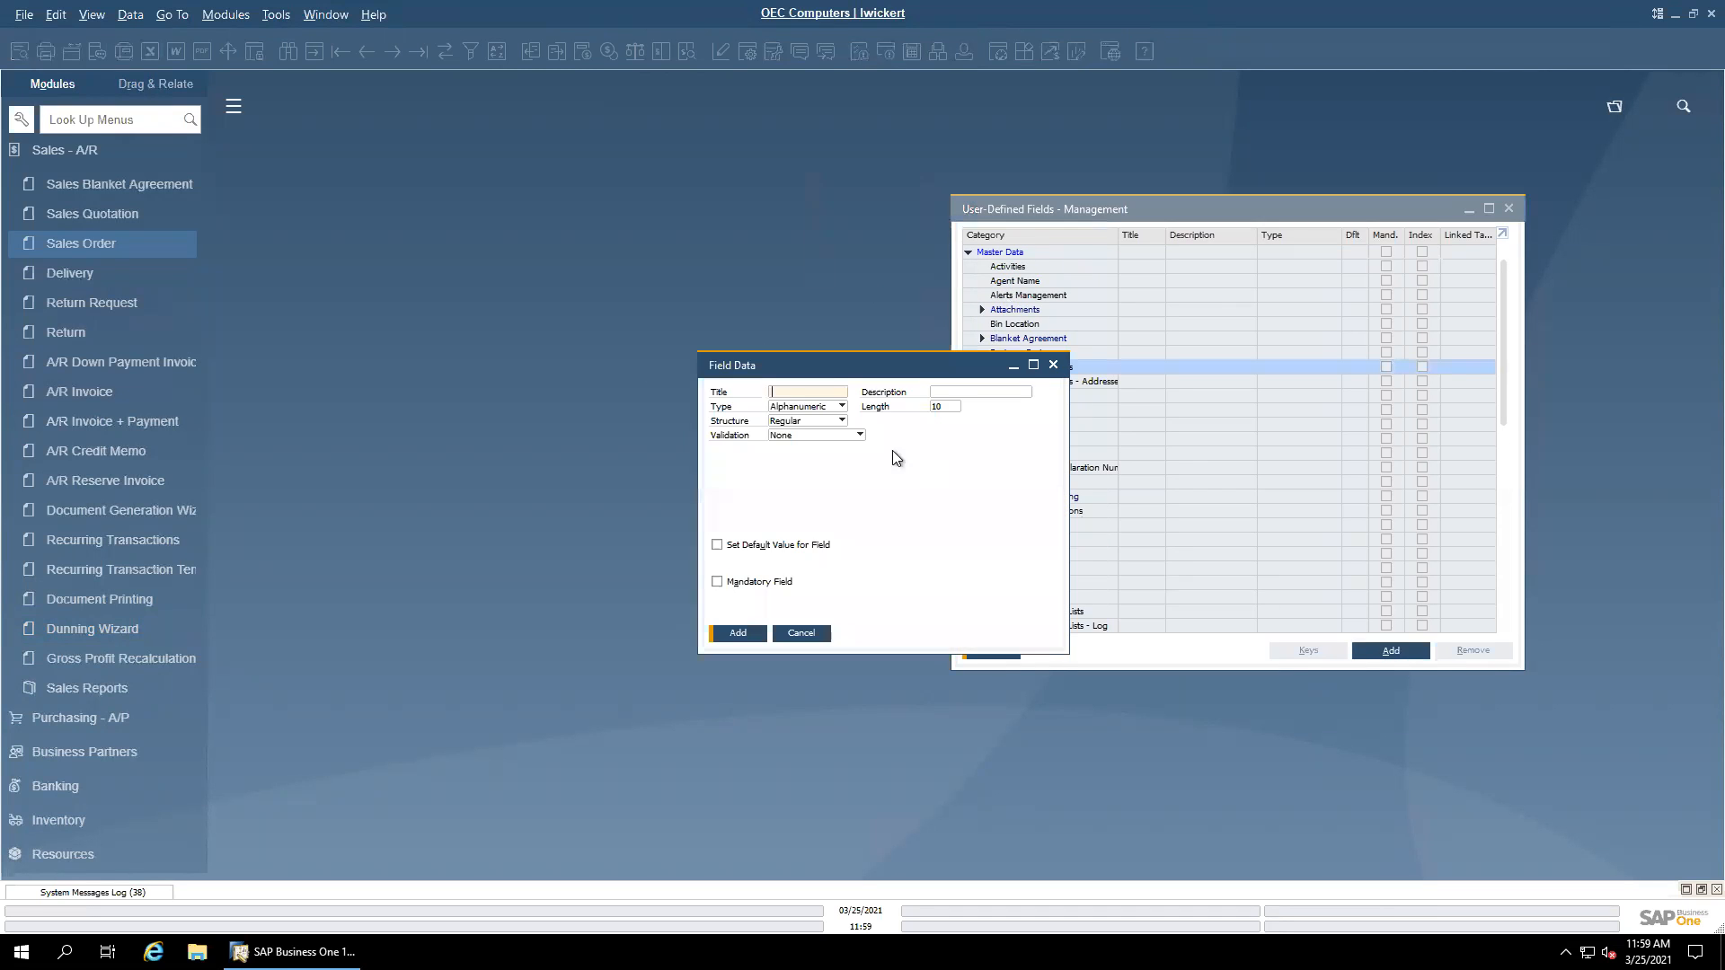
Step: Set the new field's validation to Linked to Entities and link it to the ZIPCODES user table
{"action": "left_click", "coordinate": [794, 435]}
{"action": "left_click", "coordinate": [792, 463]}
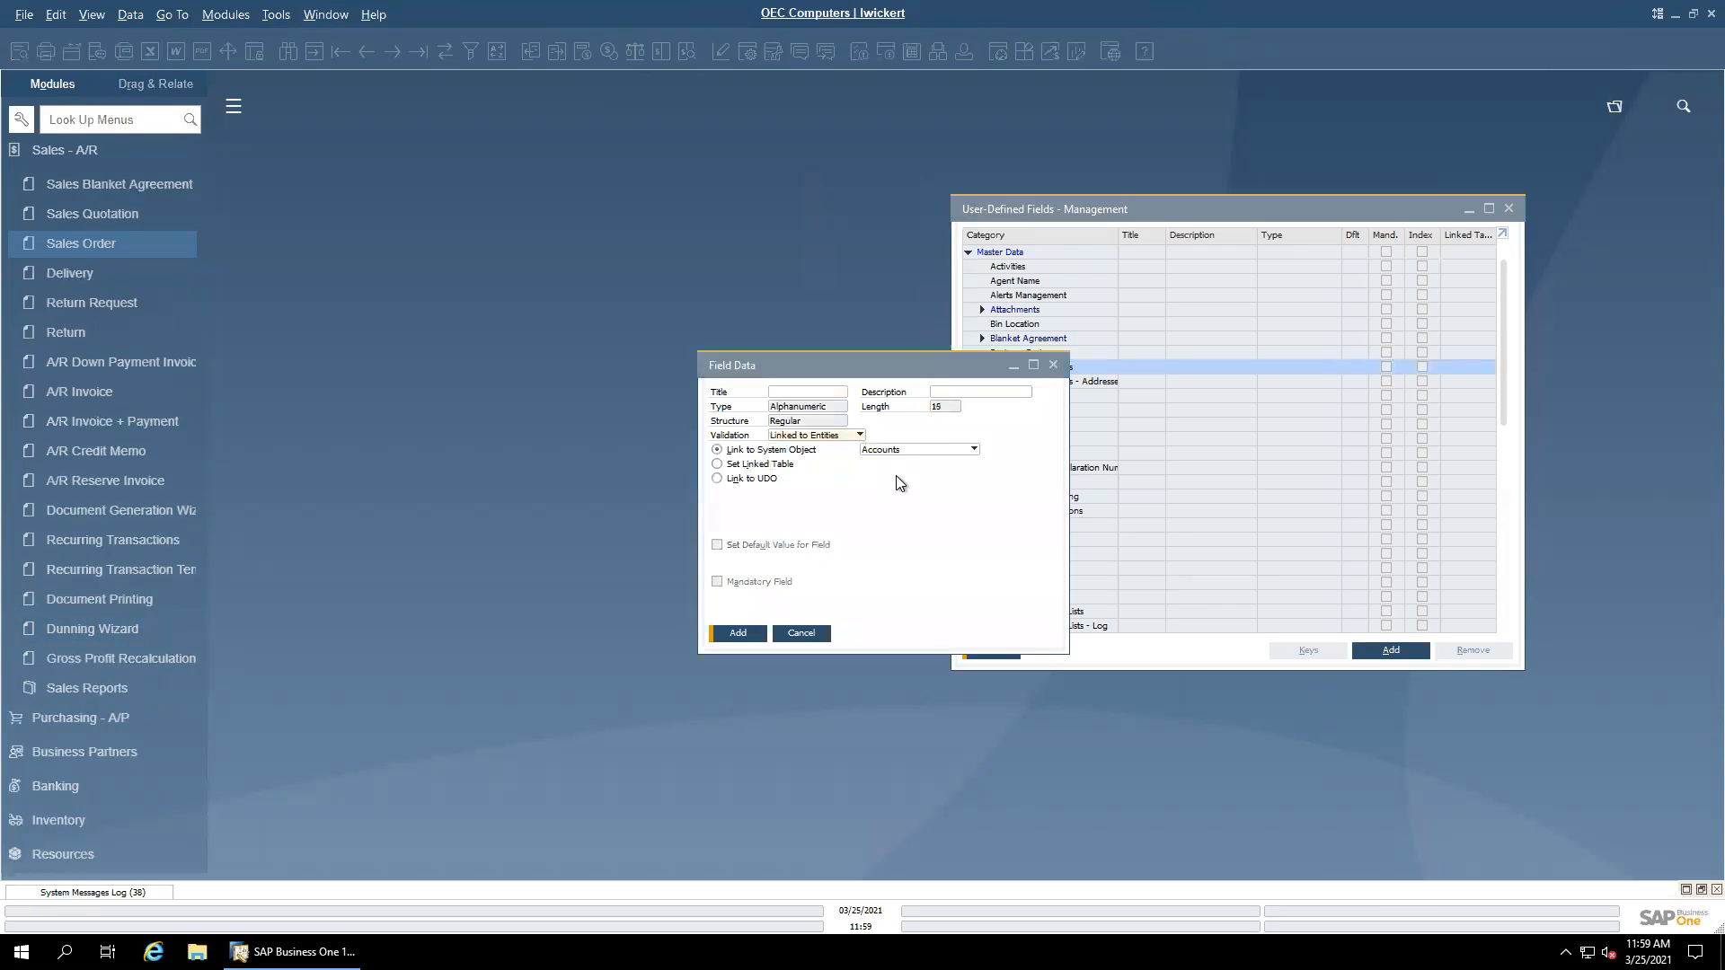
{"action": "left_click", "coordinate": [753, 470]}
{"action": "left_click", "coordinate": [915, 460]}
{"action": "left_click", "coordinate": [893, 477]}
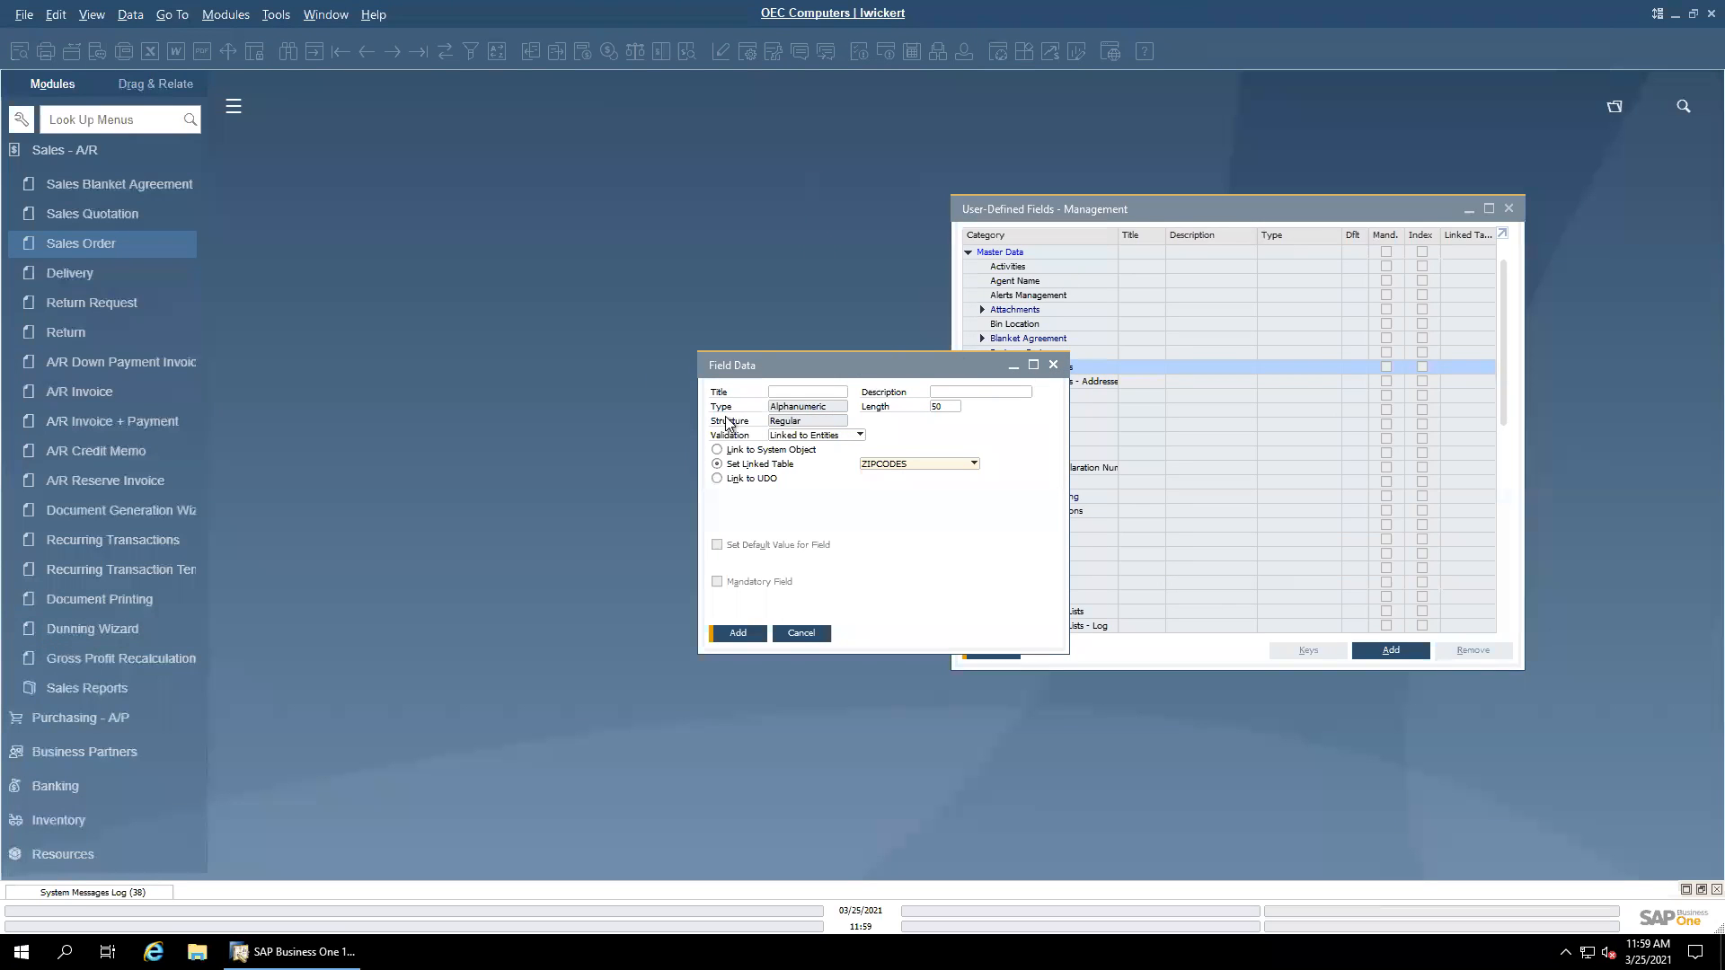
Step: Give the field the title ZipCode and description Zip Code, and add it, accepting the database structure change
{"action": "left_click", "coordinate": [812, 390]}
{"action": "type", "text": "ZipCode"}
{"action": "key", "text": "Tab"}
{"action": "type", "text": "Zip Code"}
{"action": "left_click", "coordinate": [735, 634]}
{"action": "left_click", "coordinate": [681, 487]}
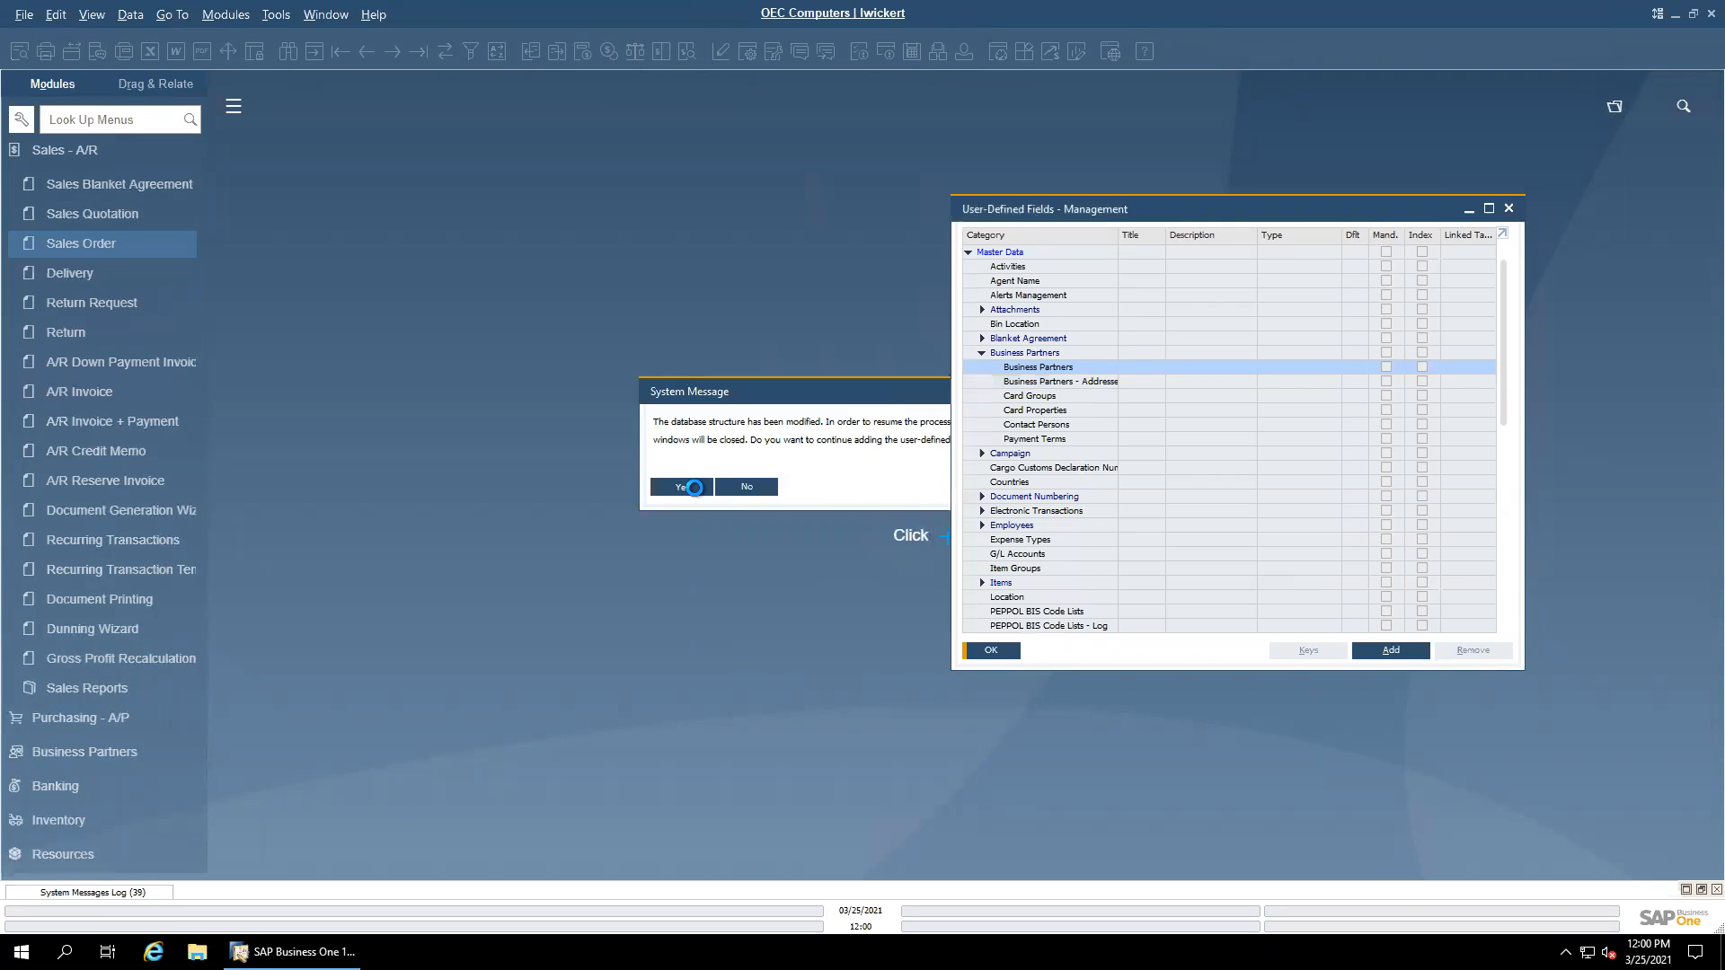
Step: Close field management, open Business Partner Master Data at its last record, and show the user-defined fields beside it
{"action": "left_click", "coordinate": [1508, 208]}
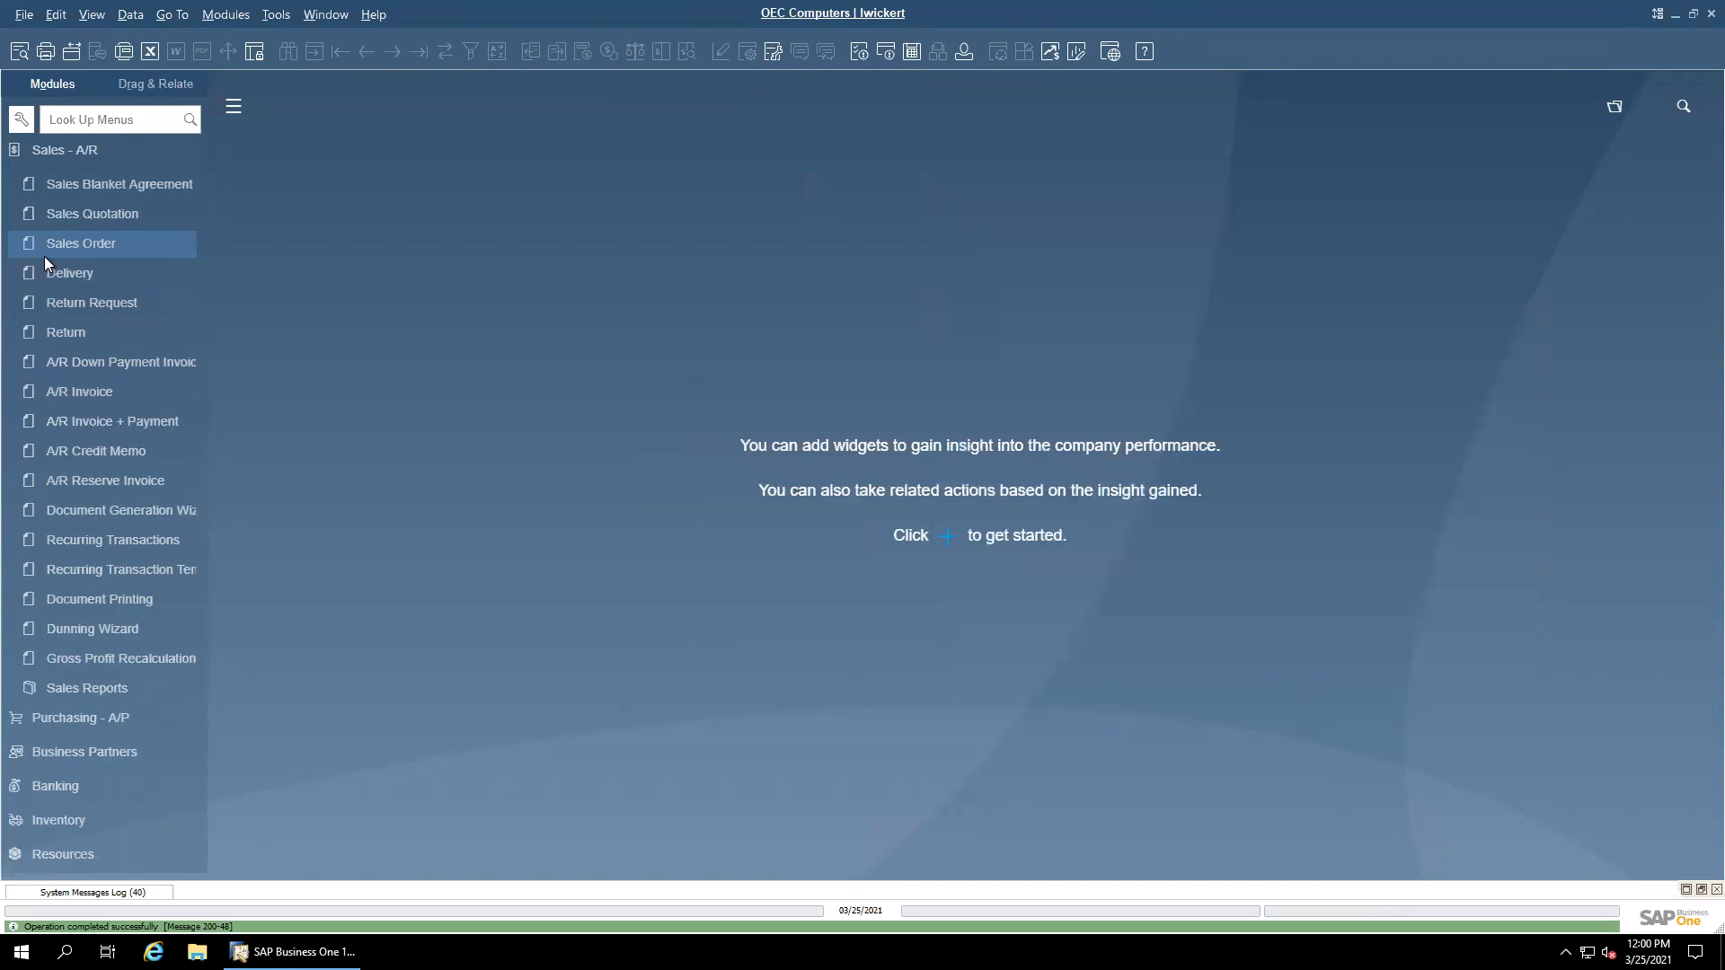
{"action": "left_click", "coordinate": [62, 149]}
{"action": "left_click", "coordinate": [54, 357]}
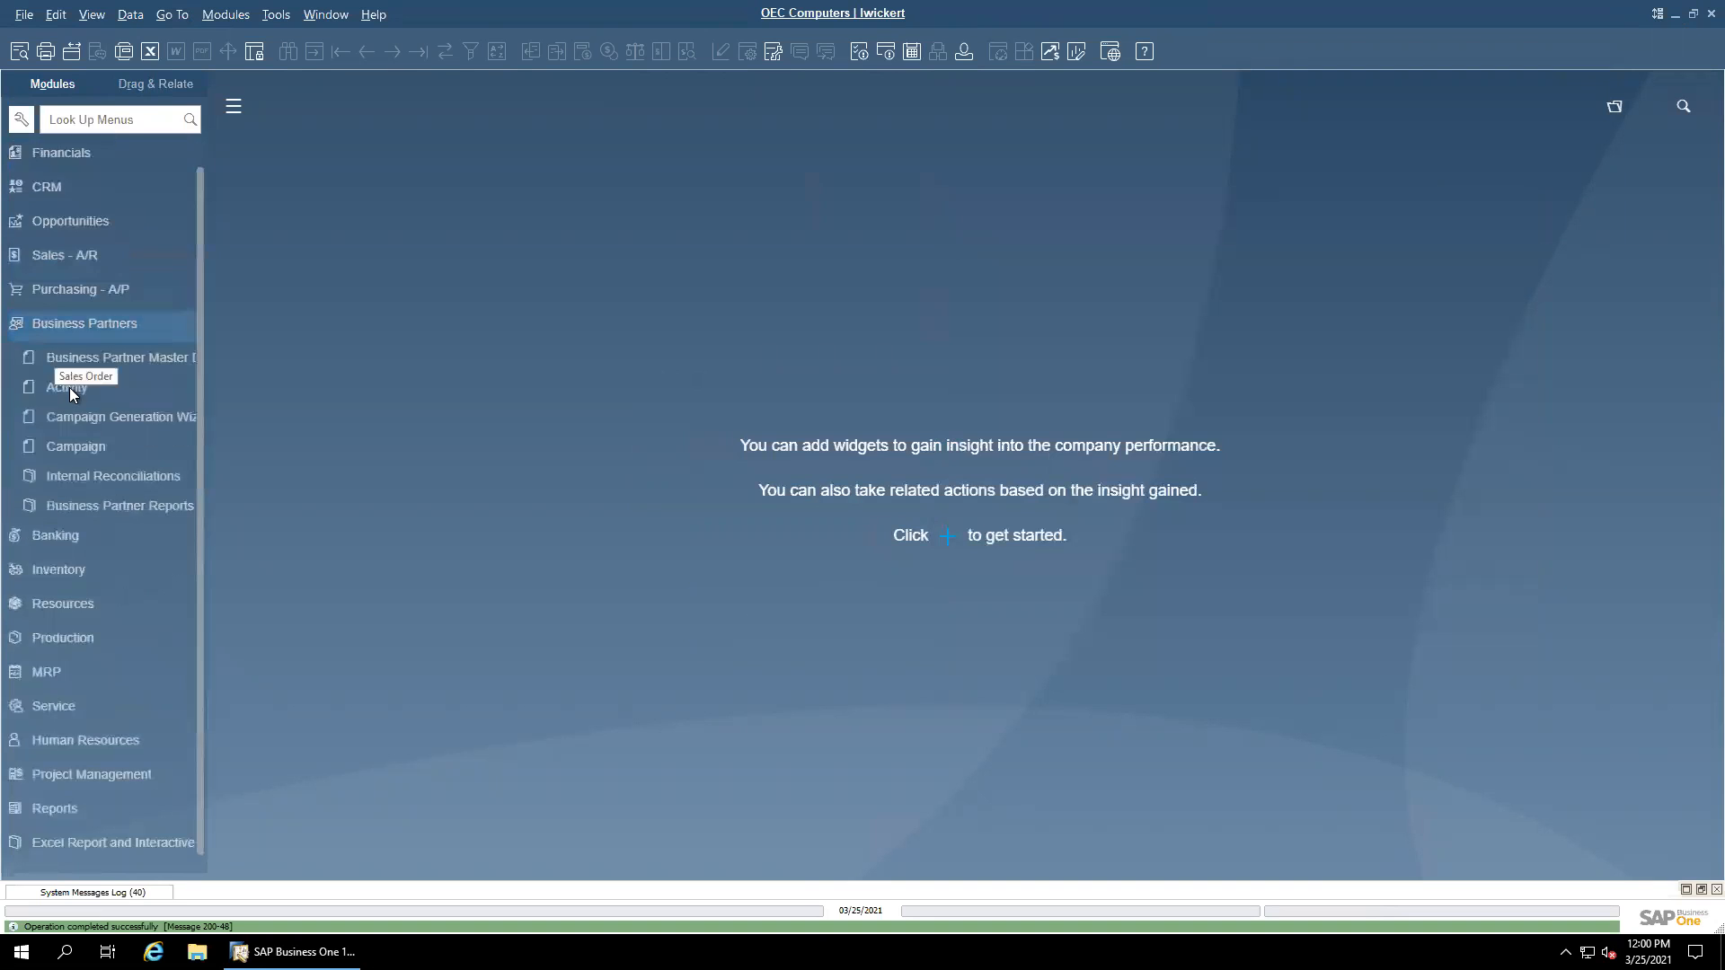
{"action": "left_click", "coordinate": [89, 350]}
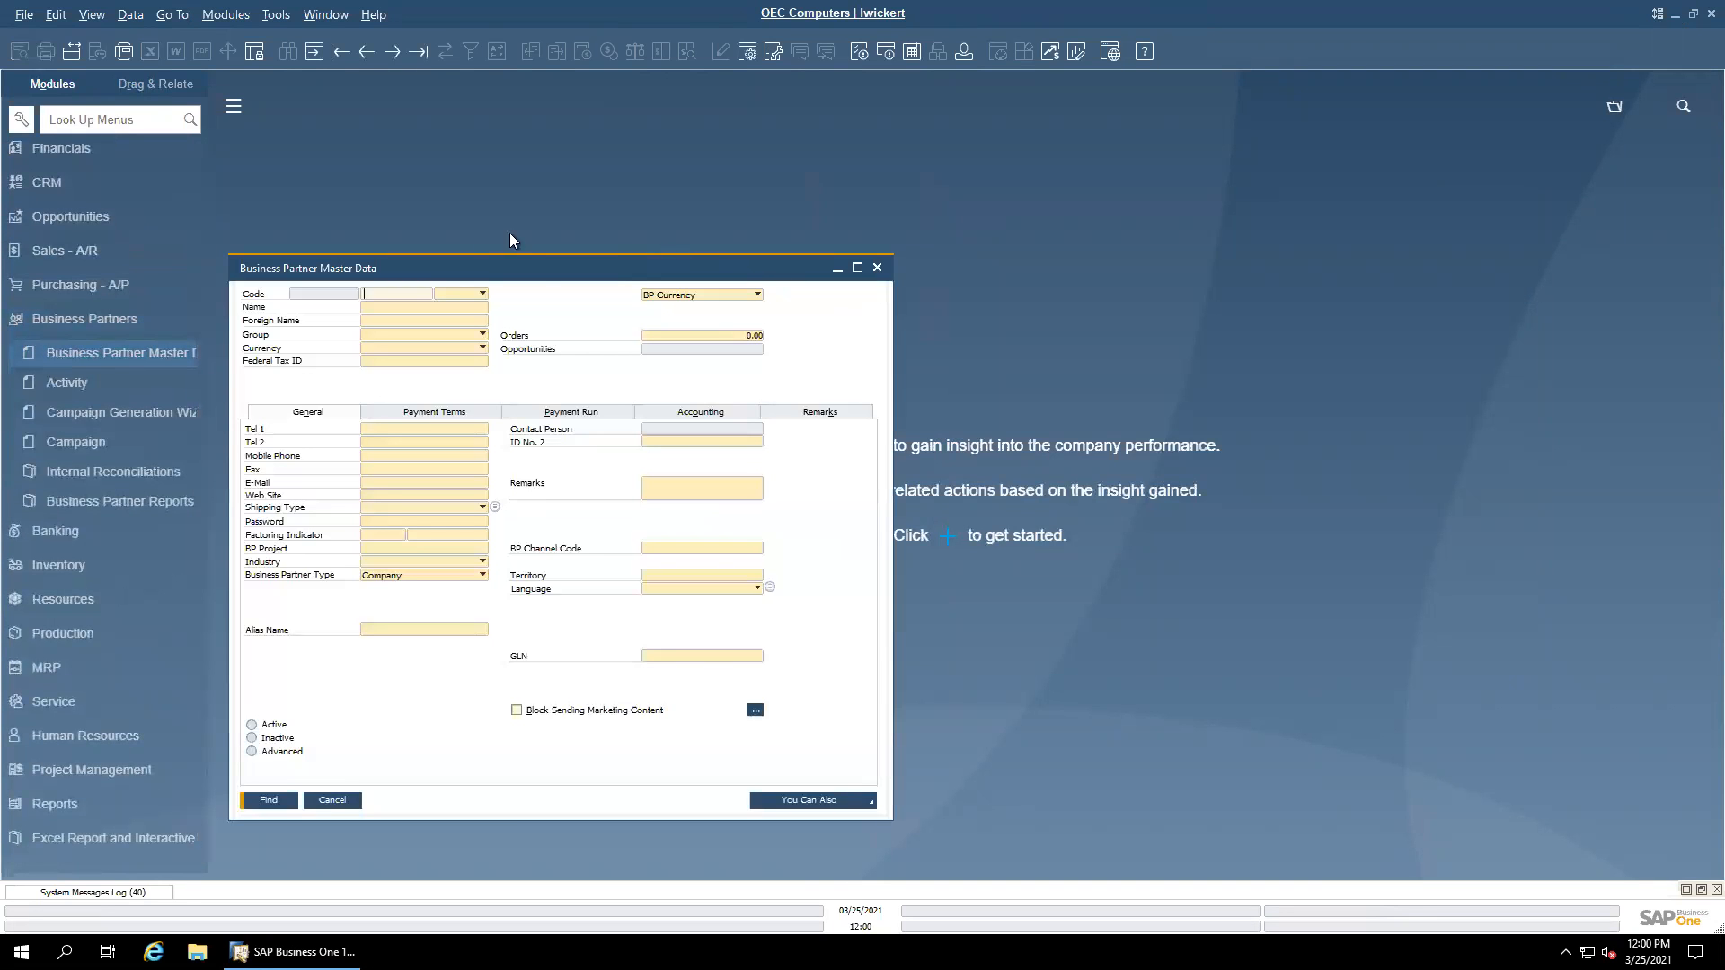
{"action": "left_click", "coordinate": [367, 51]}
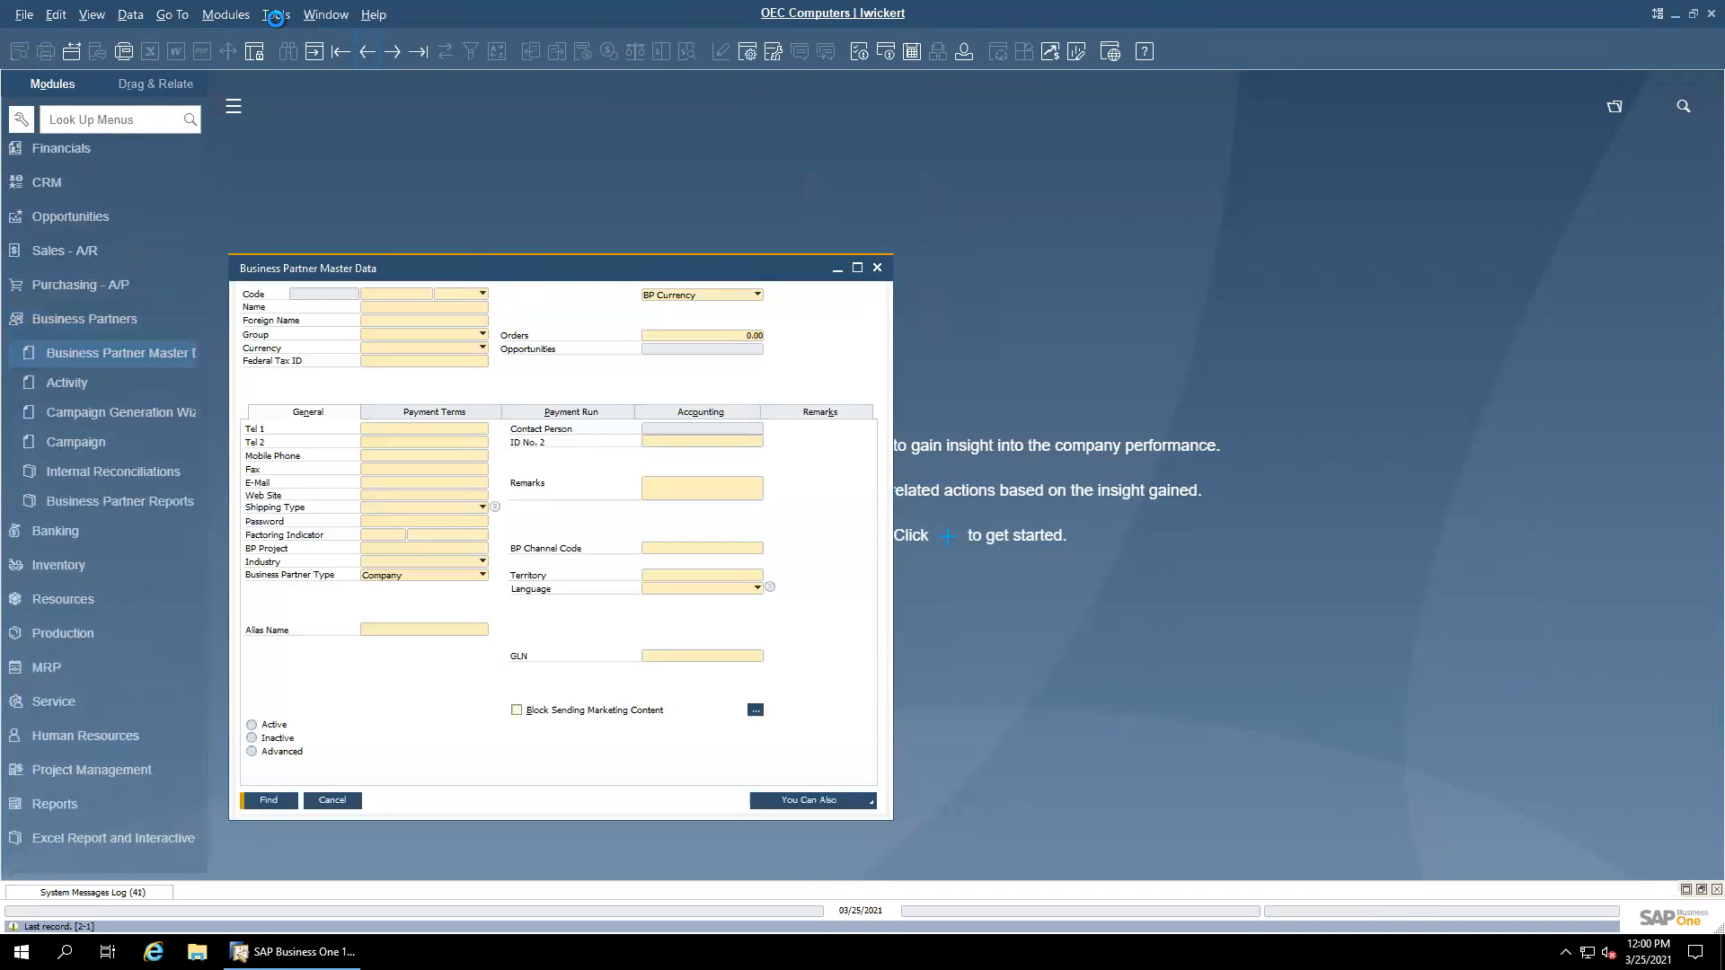
{"action": "left_click", "coordinate": [90, 15]}
{"action": "left_click", "coordinate": [94, 42]}
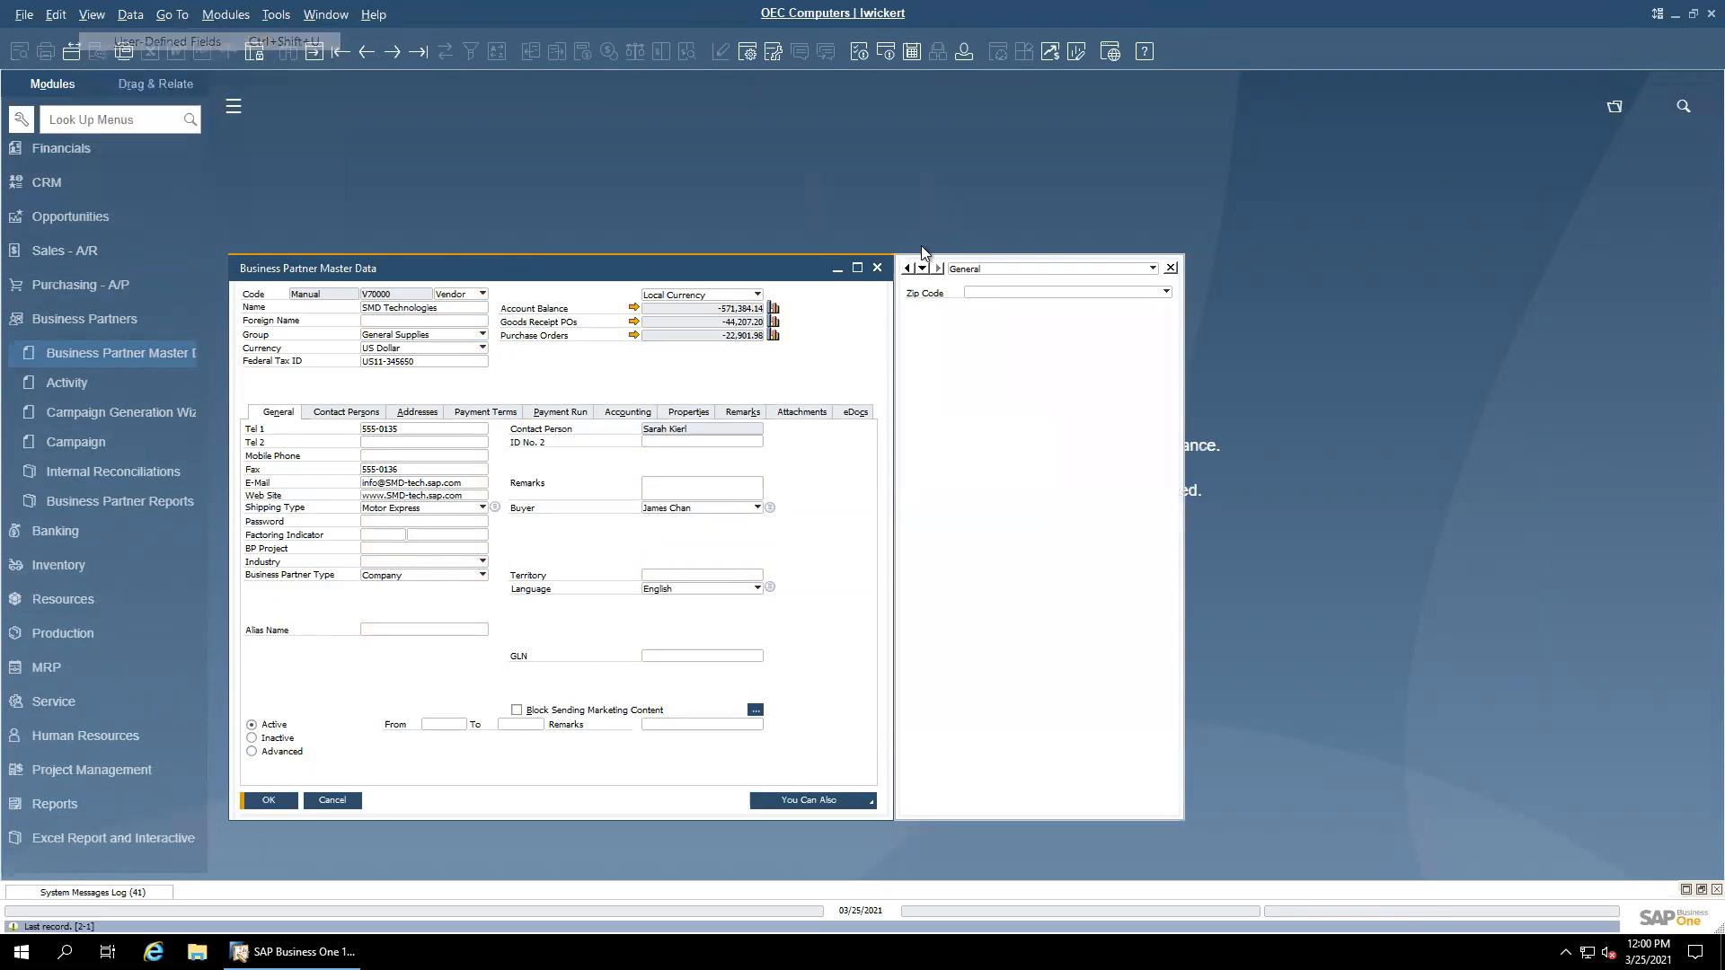
Step: Reposition the business partner form and view the choices offered by the Zip Code field
{"action": "left_click", "coordinate": [1017, 292]}
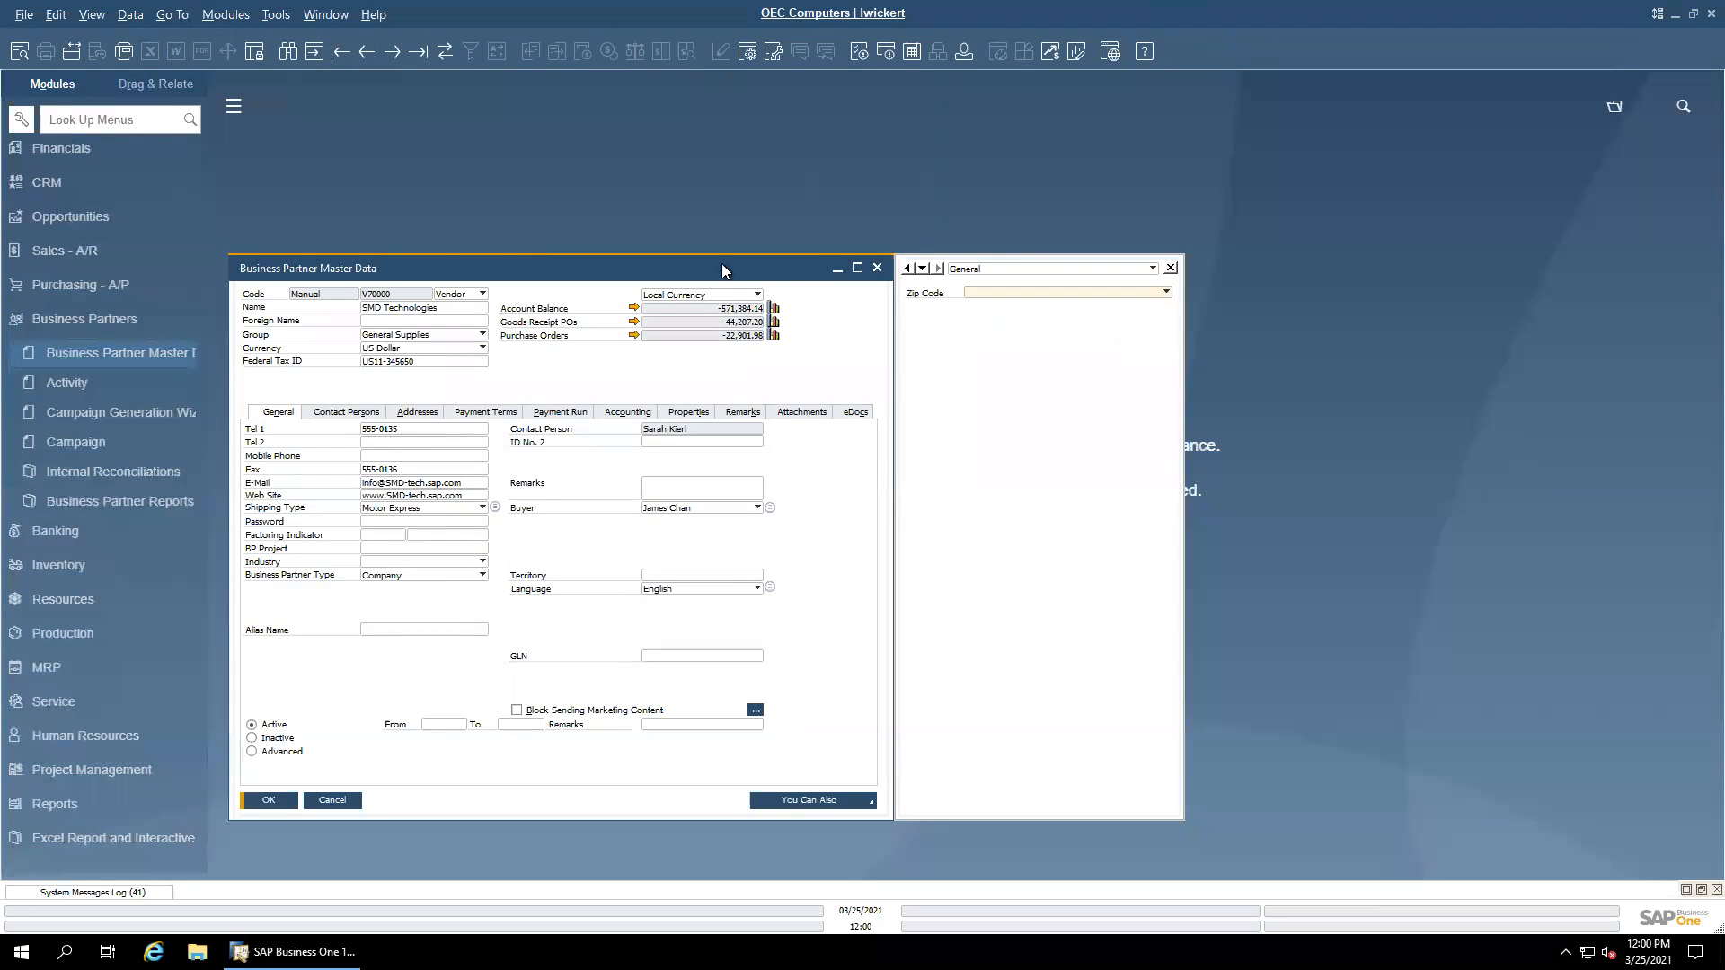
{"action": "left_click_drag", "start_coordinate": [721, 263], "coordinate": [974, 219]}
{"action": "left_click", "coordinate": [1317, 258]}
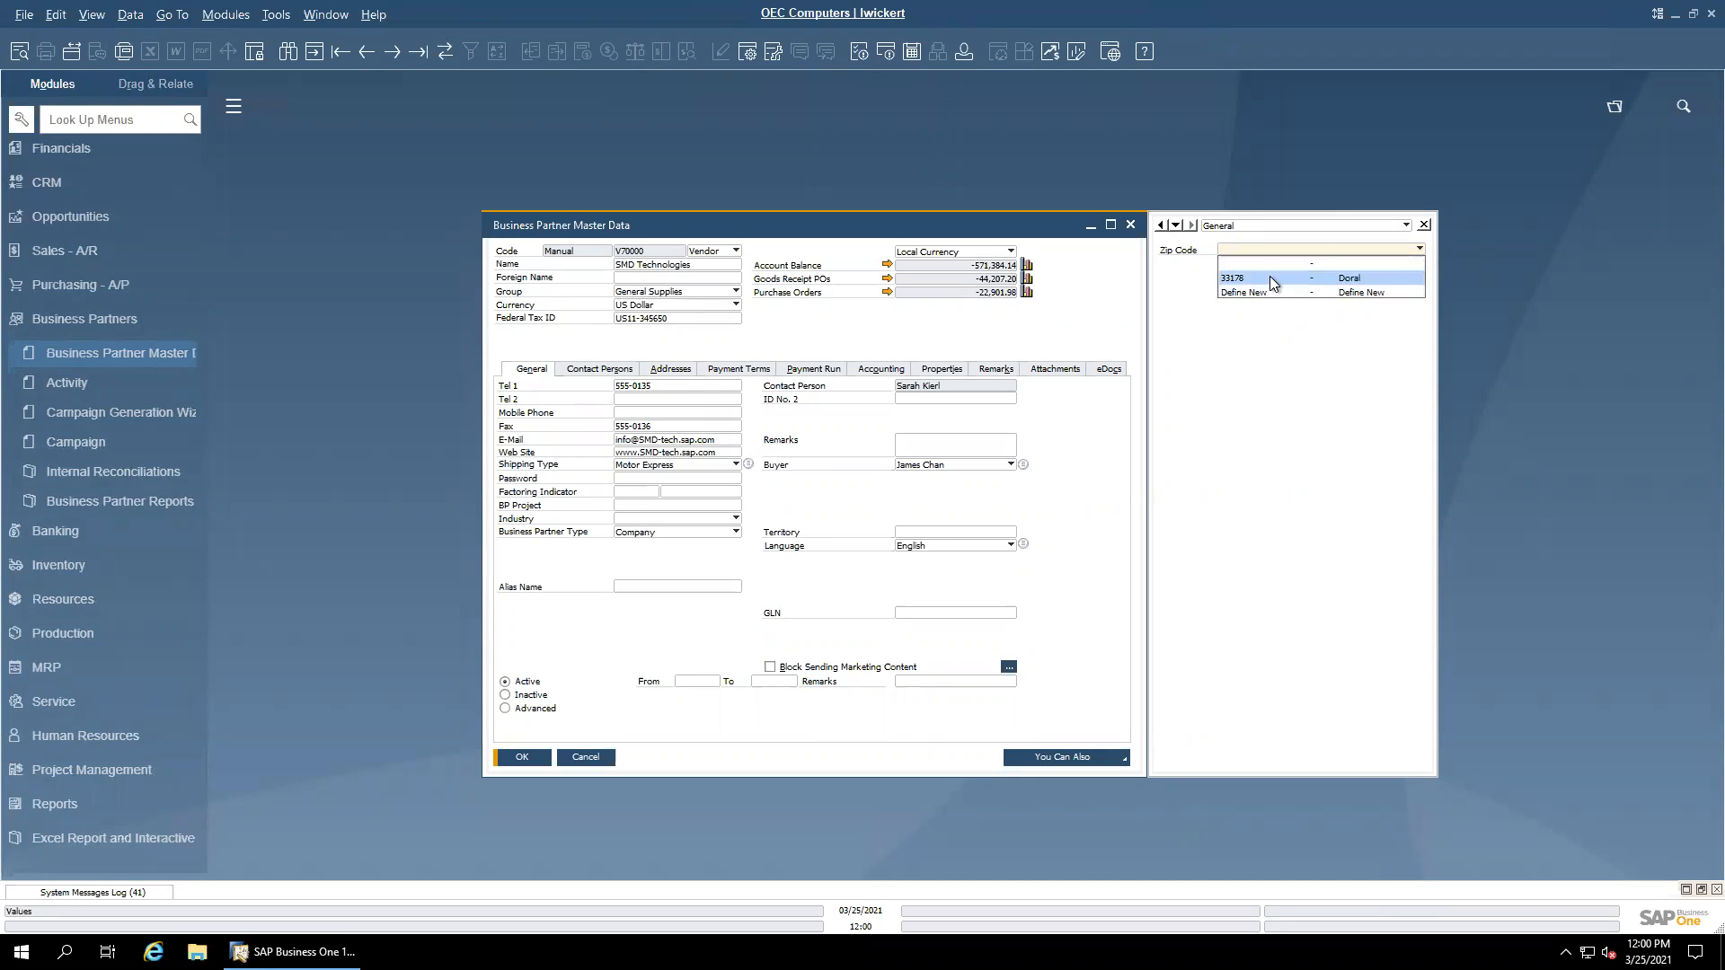
Step: Reopen user-defined fields management and start another new field for Business Partners under Master Data
{"action": "left_click", "coordinate": [325, 16]}
{"action": "left_click", "coordinate": [270, 25]}
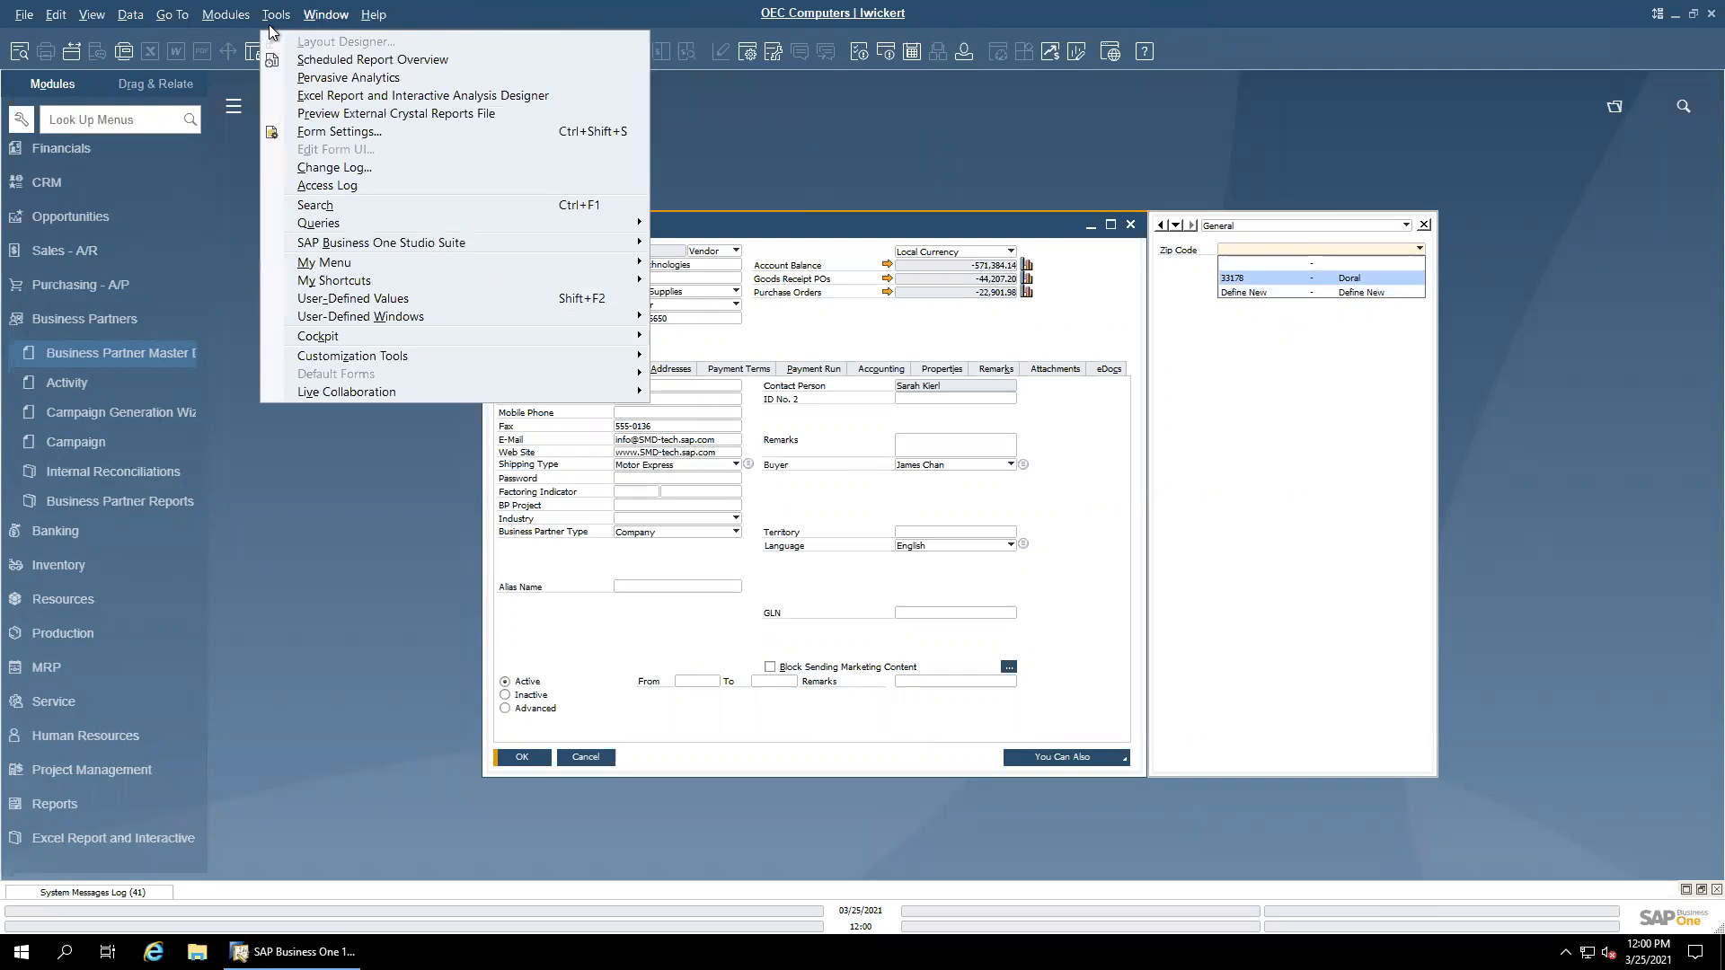
{"action": "mouse_move", "coordinate": [509, 360]}
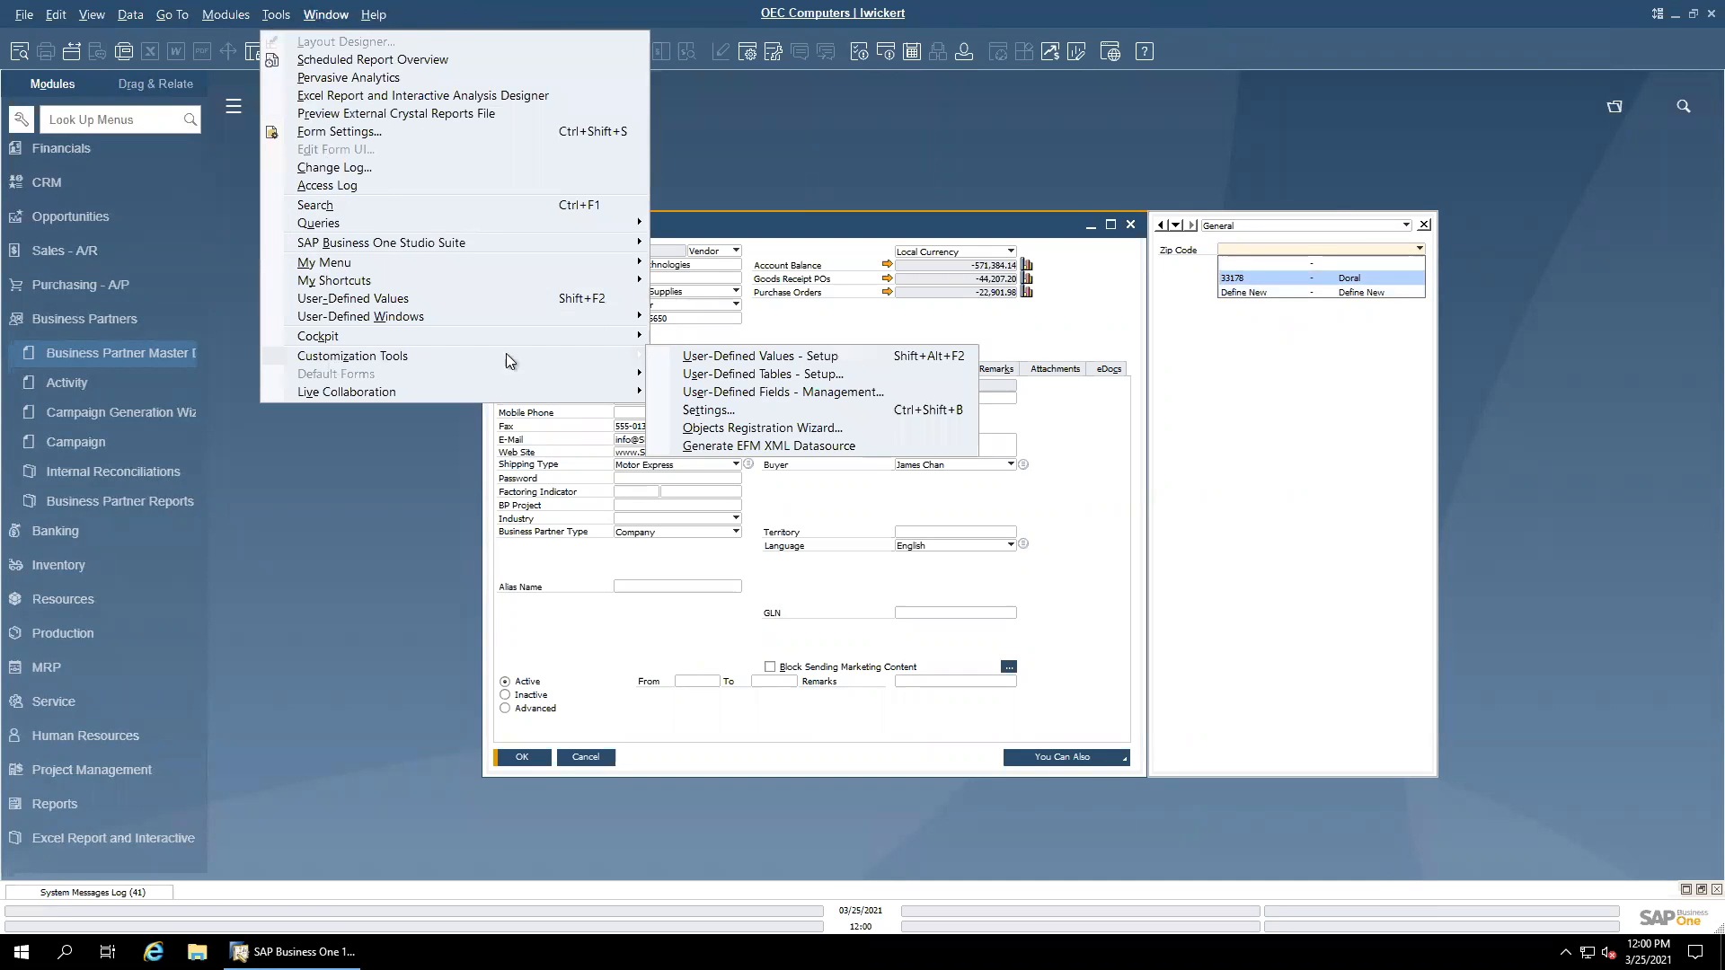
{"action": "left_click", "coordinate": [796, 395]}
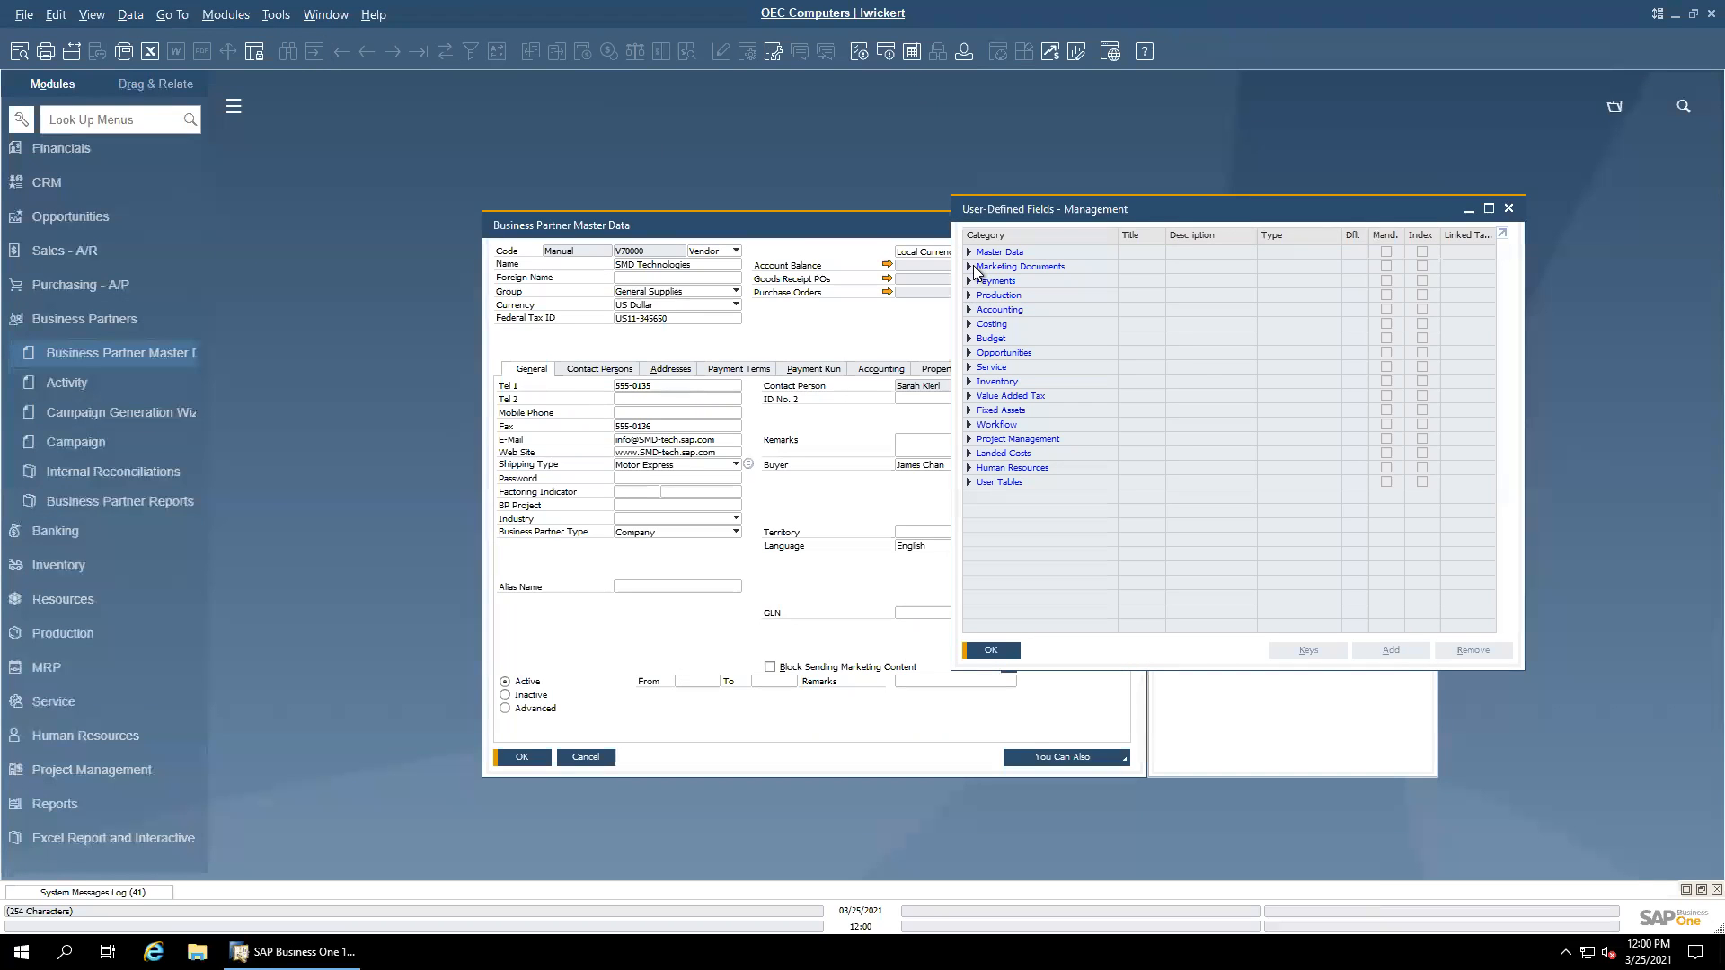
{"action": "left_click", "coordinate": [968, 253]}
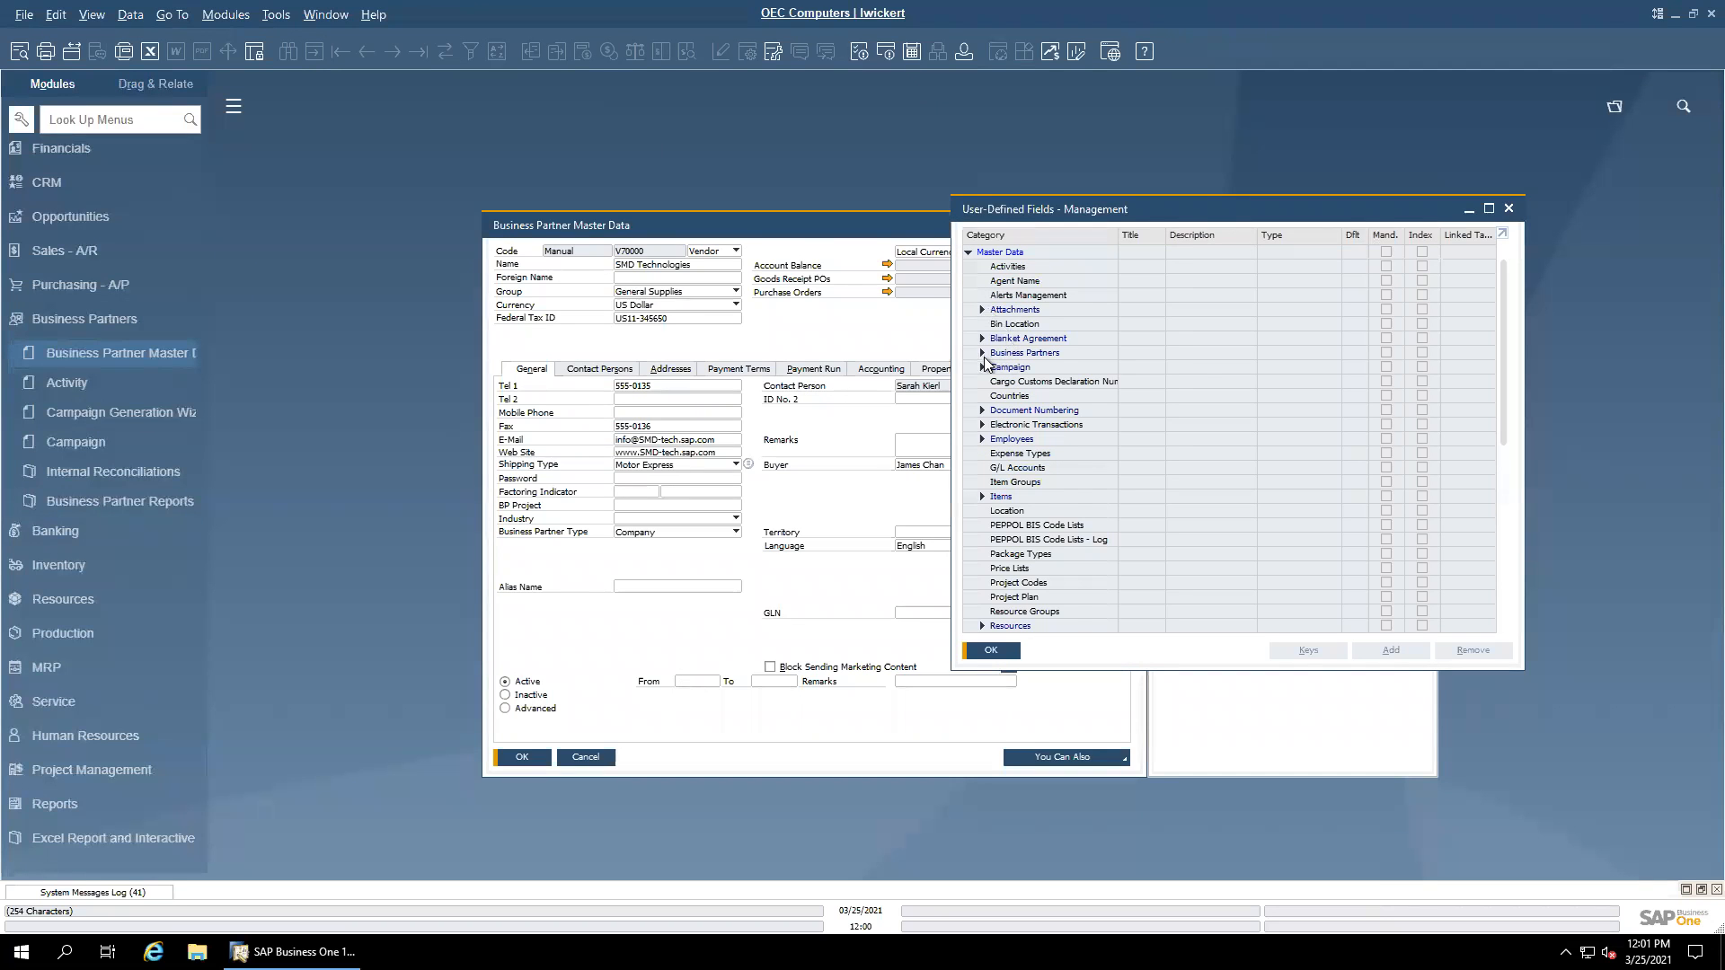
{"action": "left_click", "coordinate": [982, 353]}
{"action": "left_click", "coordinate": [1010, 368]}
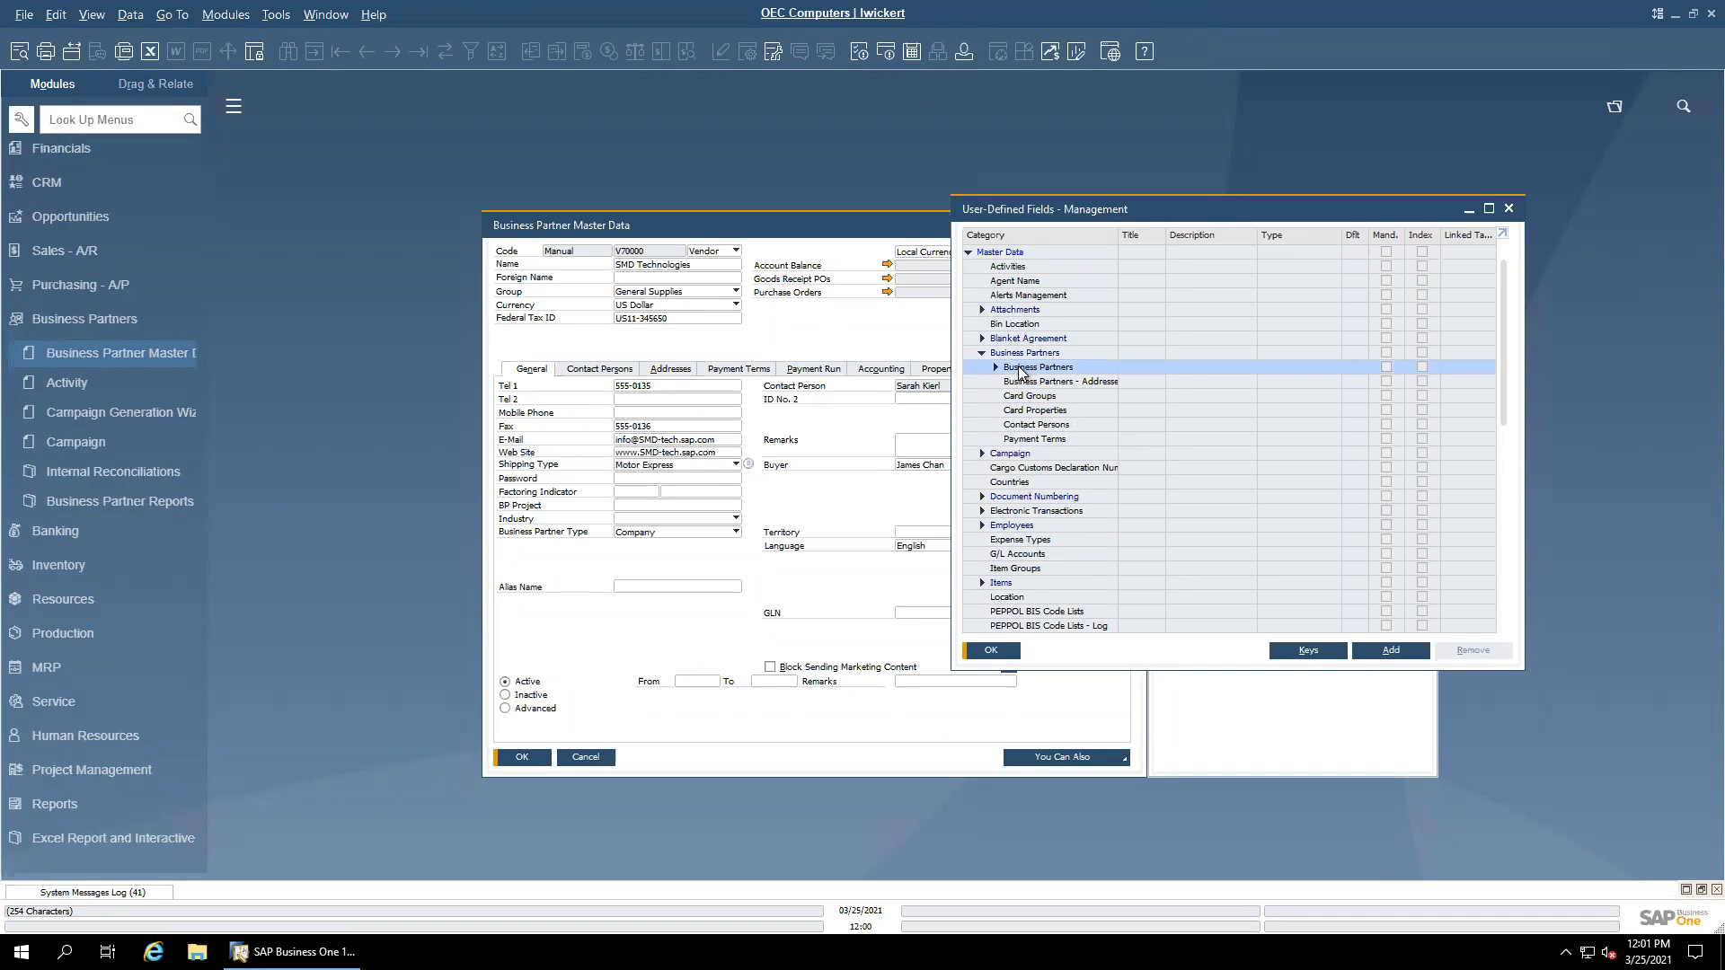
{"action": "left_click", "coordinate": [1390, 650]}
Step: Set the new field's validation to Valid Values and enter the title ZipCodeVV and description Valid Values
{"action": "left_click", "coordinate": [795, 437]}
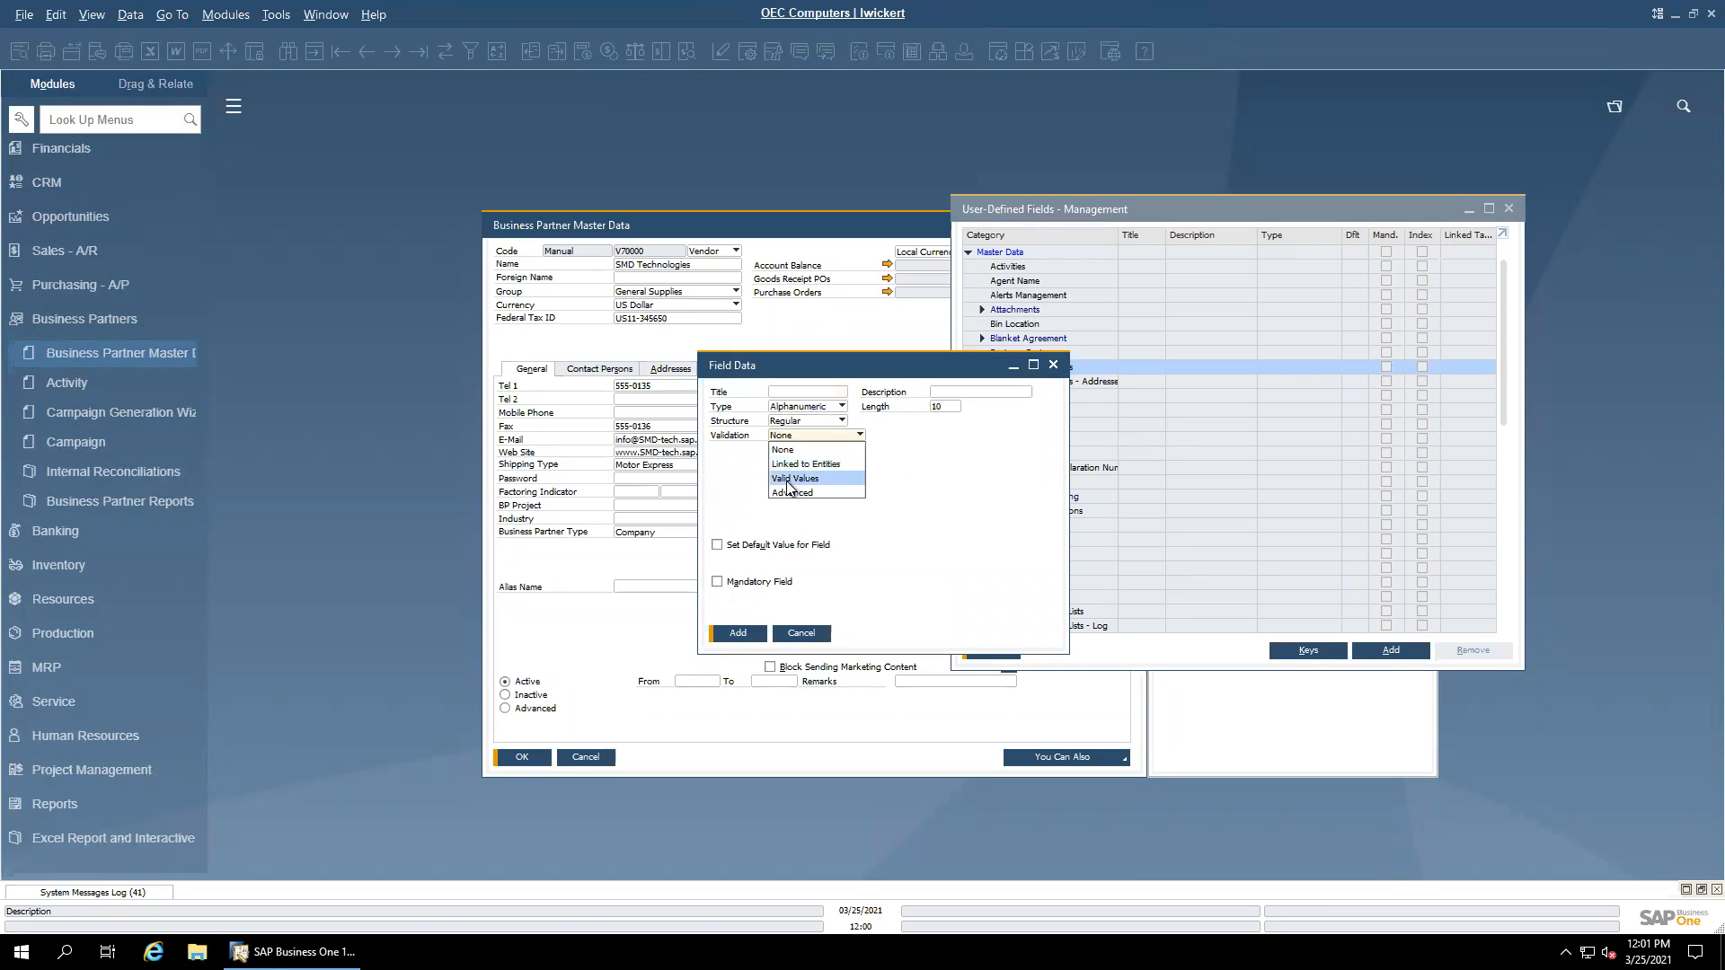
{"action": "left_click", "coordinate": [779, 469]}
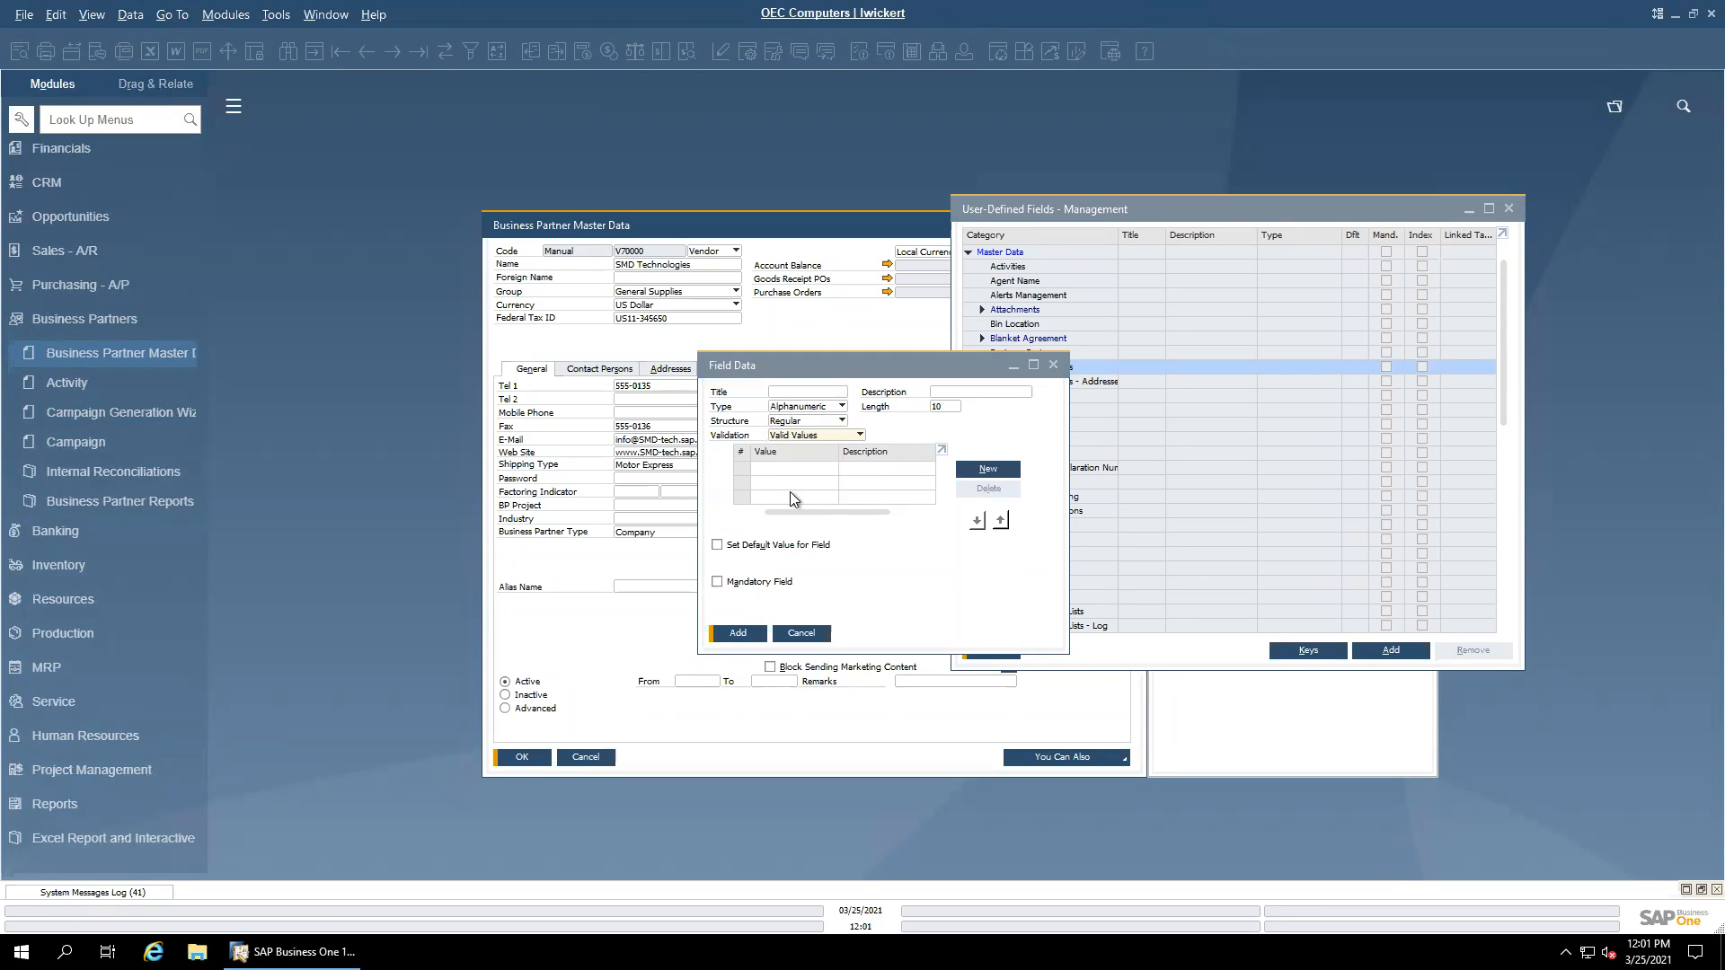
{"action": "left_click_drag", "start_coordinate": [896, 363], "coordinate": [1300, 431]}
{"action": "left_click", "coordinate": [1210, 457]}
{"action": "type", "text": "Zi"}
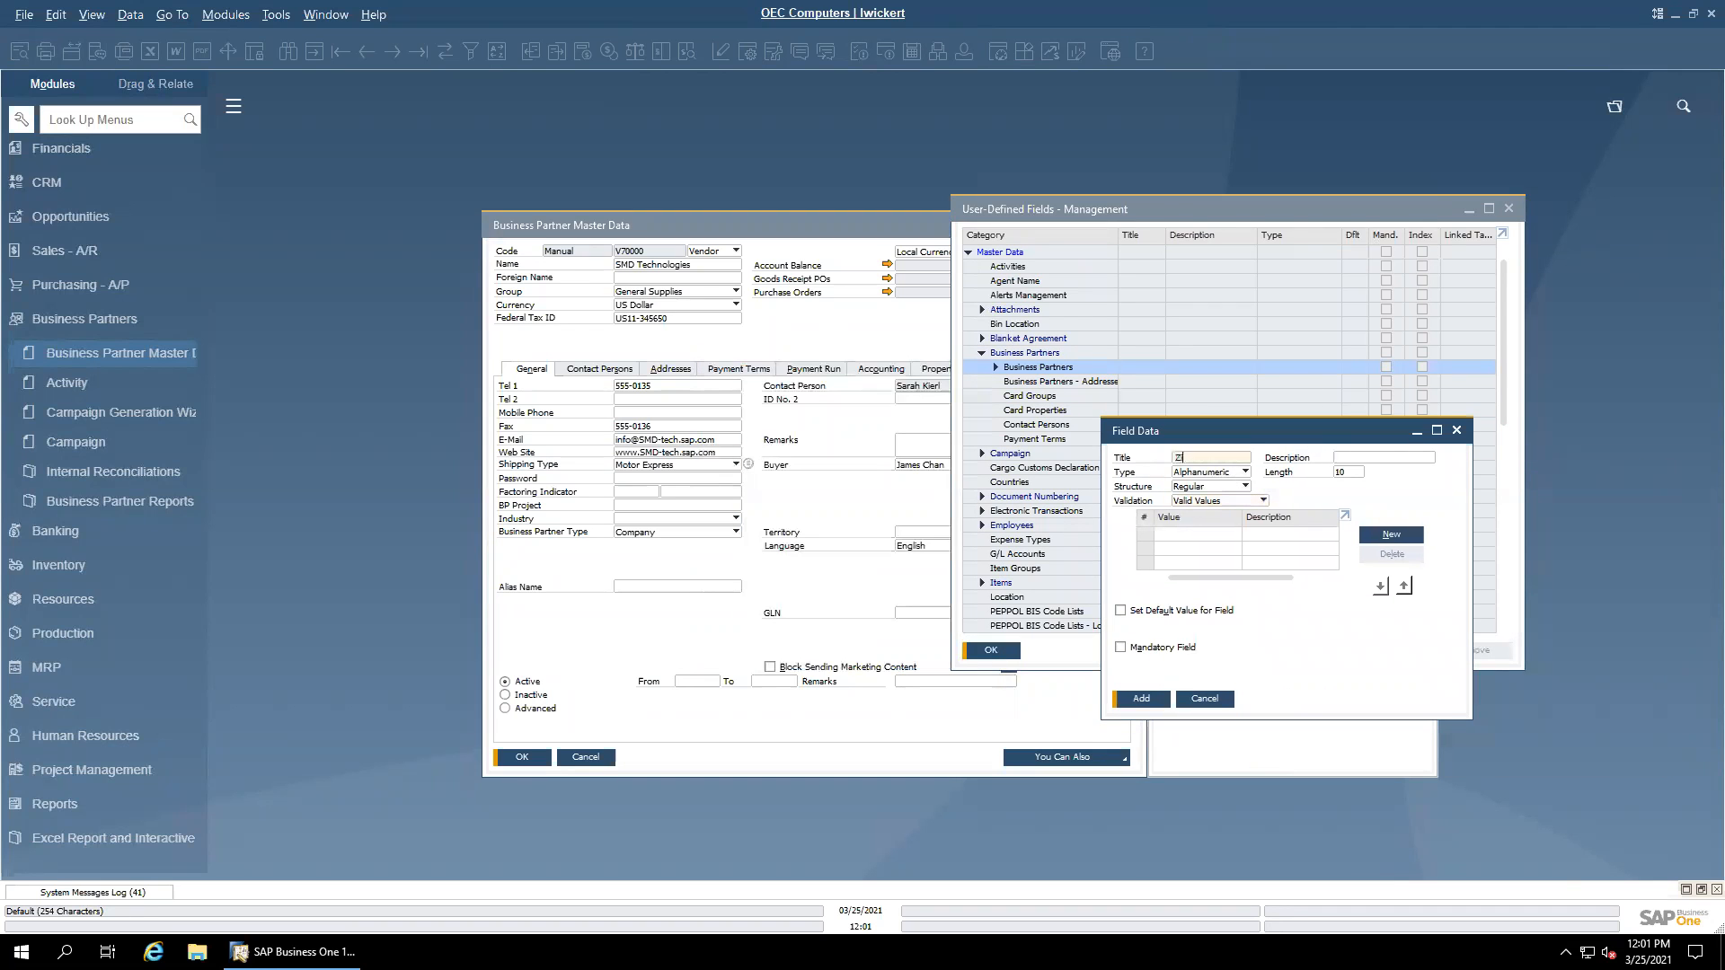
{"action": "type", "text": "pCodeVV"}
{"action": "key", "text": "Tab"}
{"action": "type", "text": "Va"}
{"action": "type", "text": "lid"}
{"action": "type", "text": " Valu"}
{"action": "type", "text": "lues"}
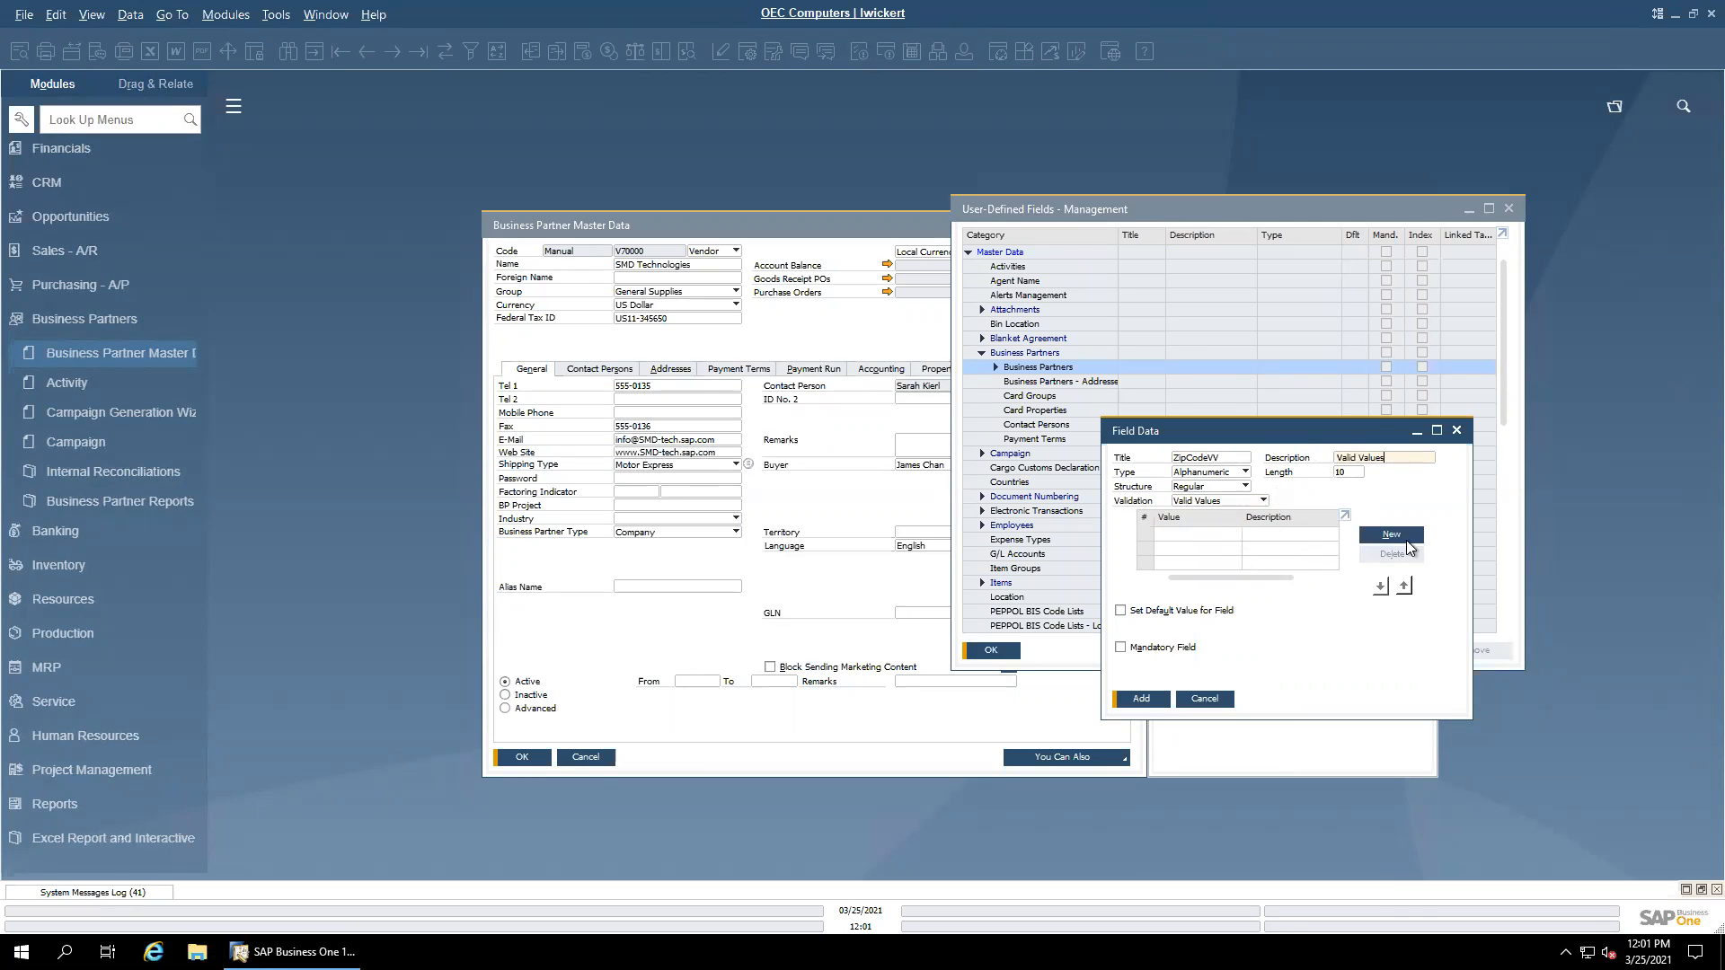
Step: Change the new field's title to VV
{"action": "left_click", "coordinate": [1208, 459]}
{"action": "left_click_drag", "start_coordinate": [1217, 458], "coordinate": [859, 386]}
{"action": "type", "text": "VV"}
Step: Define two valid values for the field: N with description No, and Y with description Yes
{"action": "left_click", "coordinate": [1391, 533]}
{"action": "type", "text": "N"}
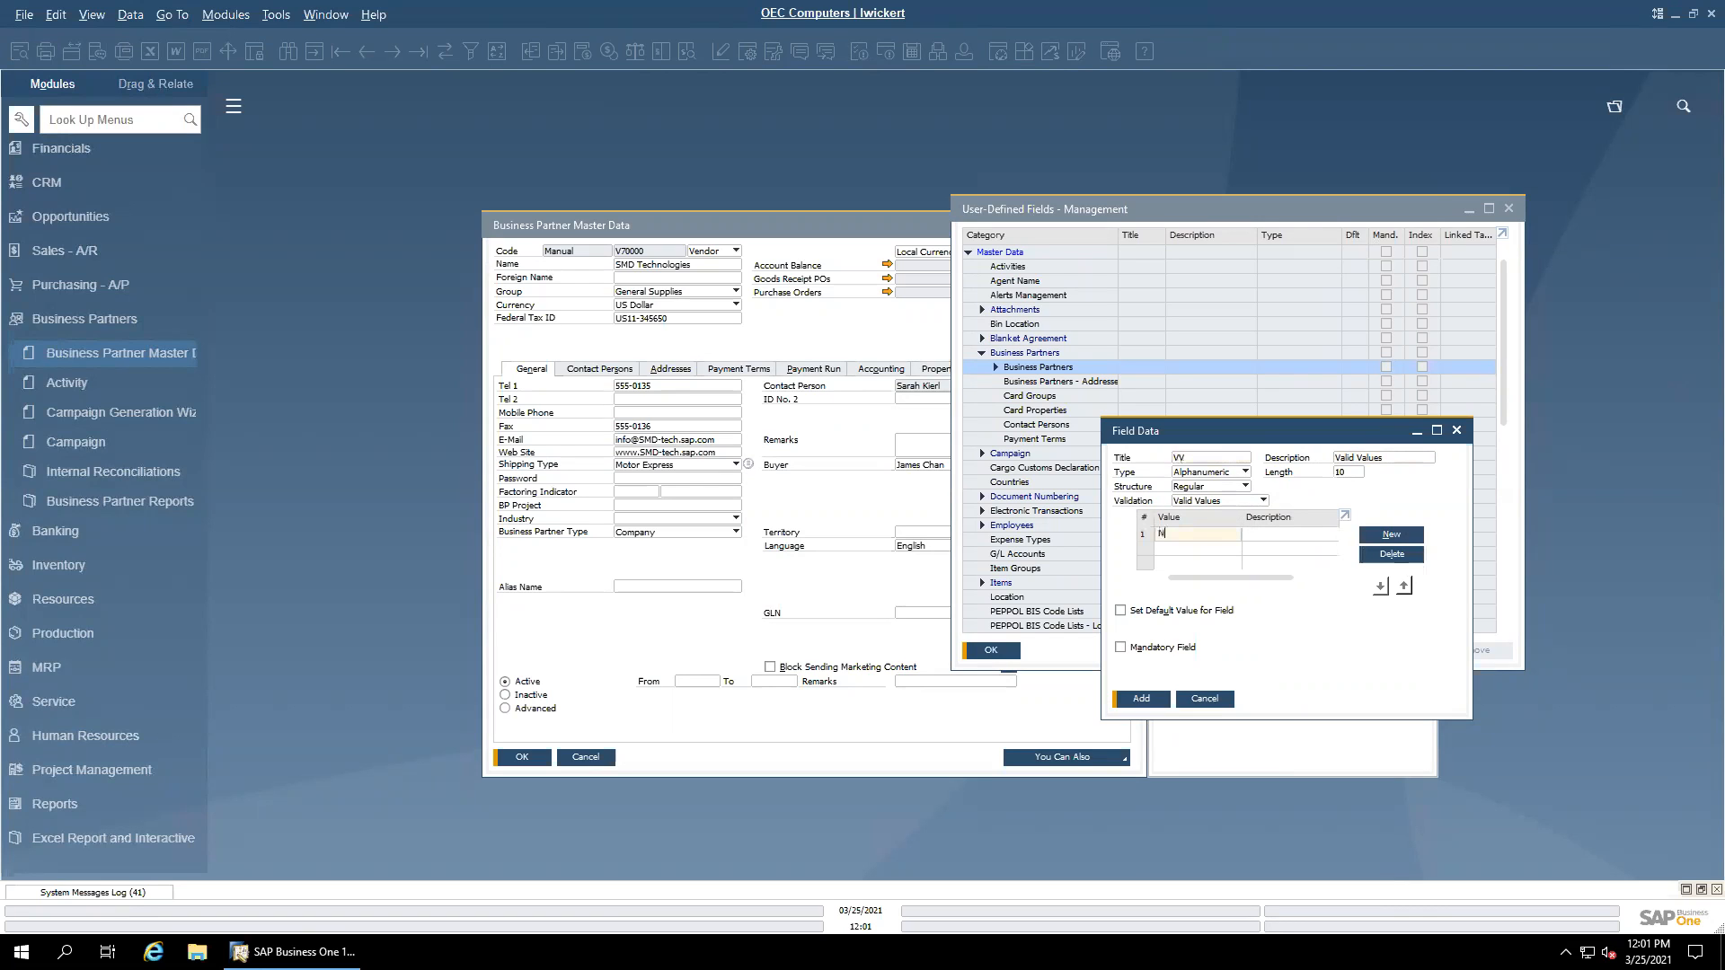
{"action": "key", "text": "Tab"}
{"action": "type", "text": "No"}
{"action": "left_click", "coordinate": [1389, 535]}
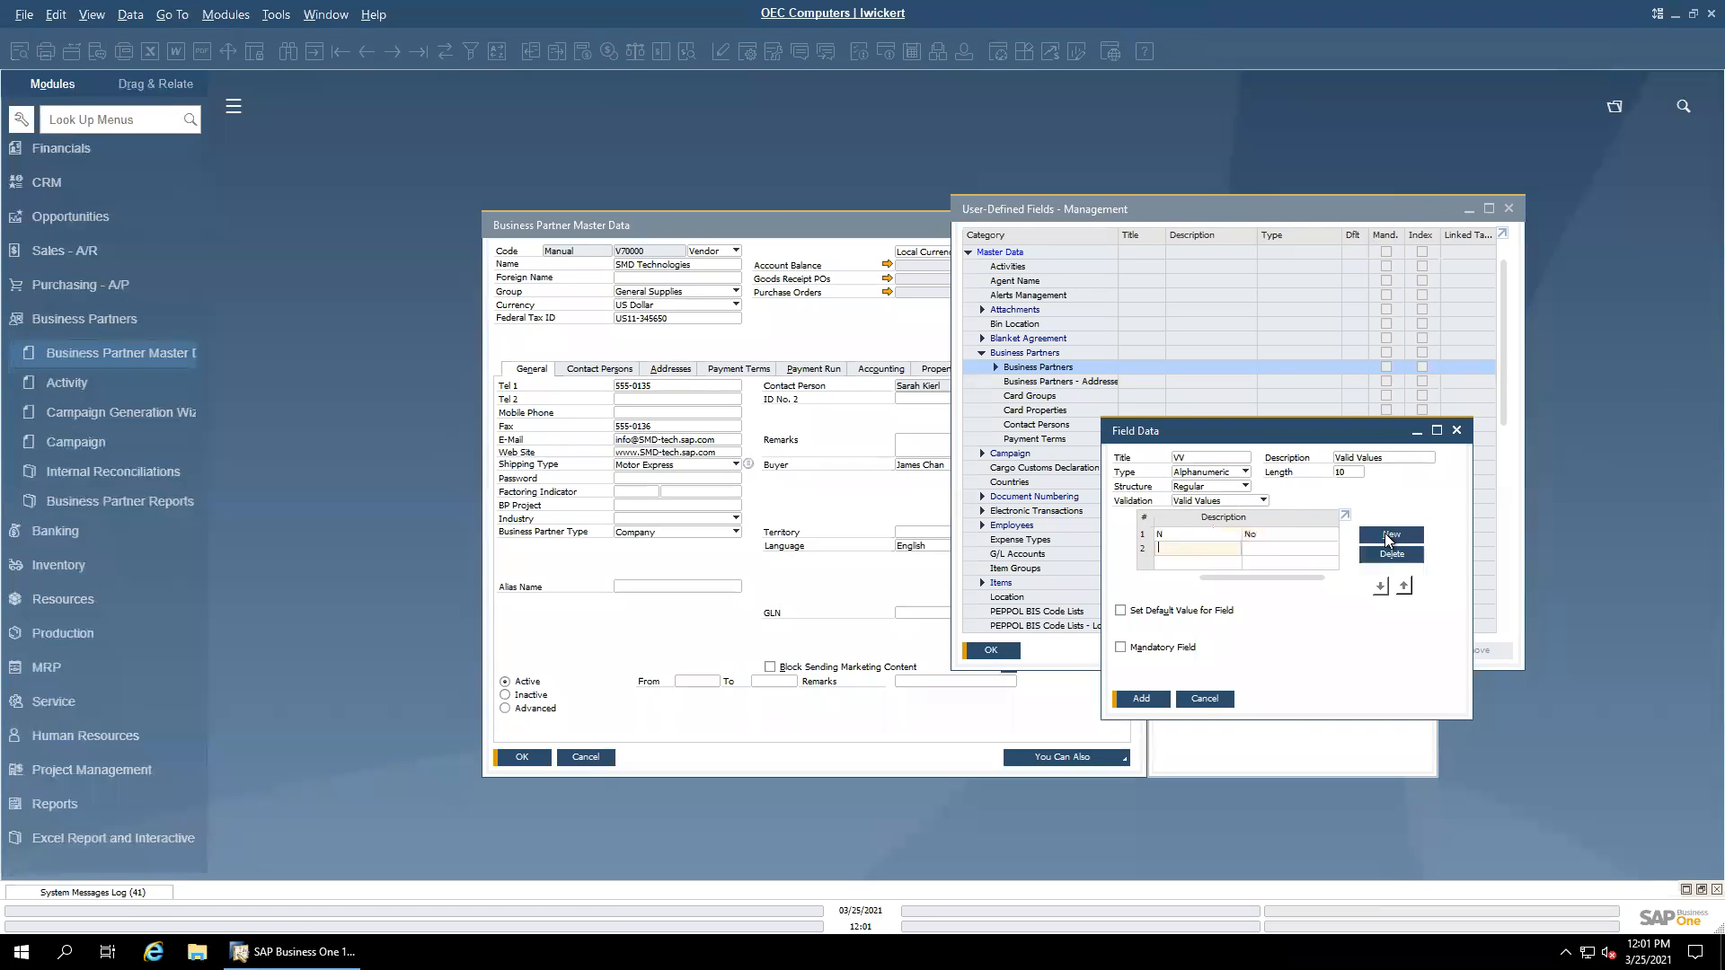
{"action": "type", "text": "Y"}
{"action": "key", "text": "Tab"}
{"action": "type", "text": "Yes"}
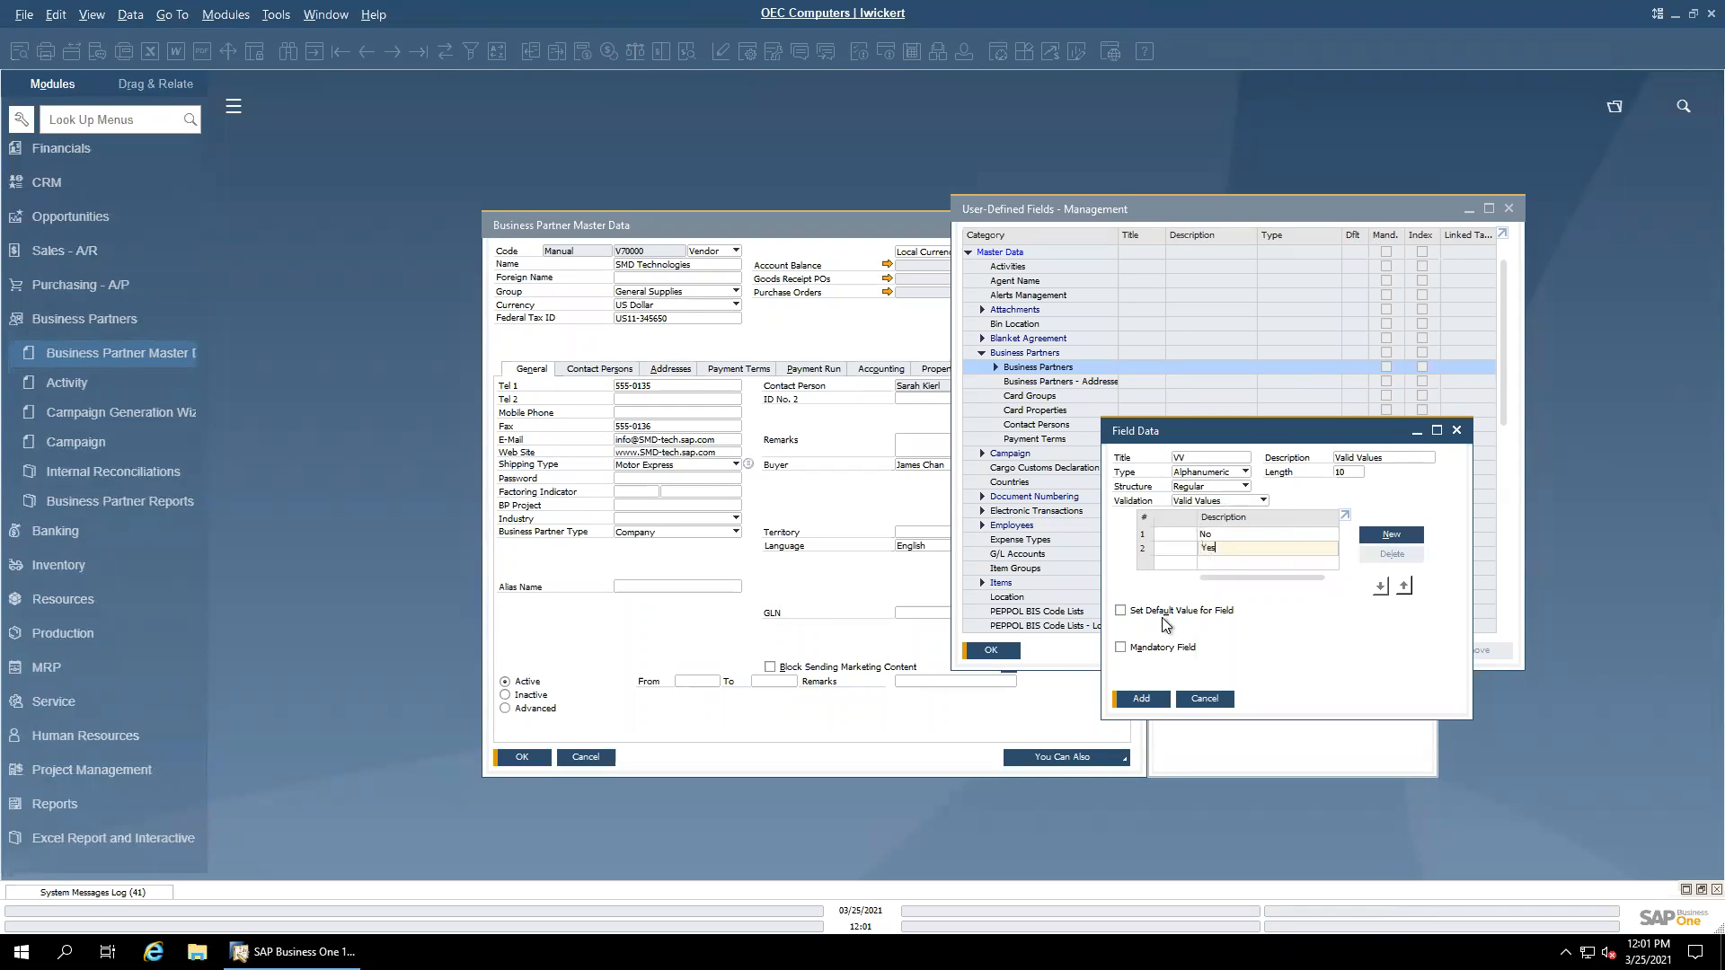
Step: Give the field the default value N, add it, and confirm that all open windows may be closed
{"action": "left_click", "coordinate": [1162, 618]}
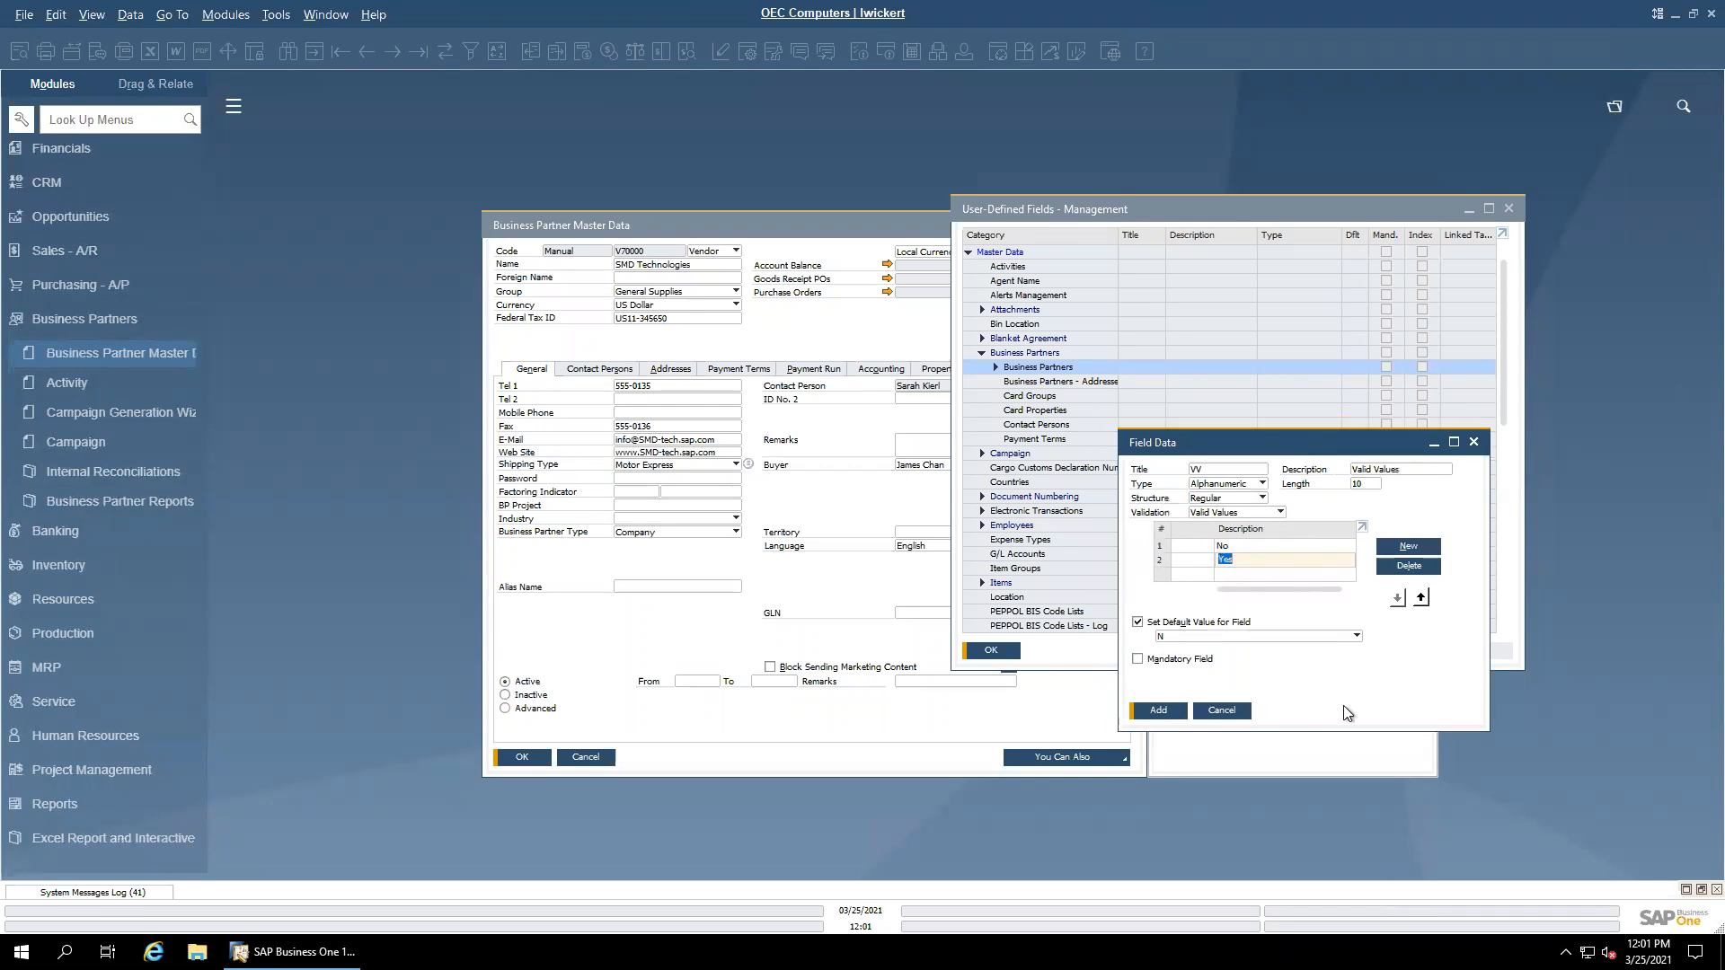
{"action": "left_click", "coordinate": [1167, 715]}
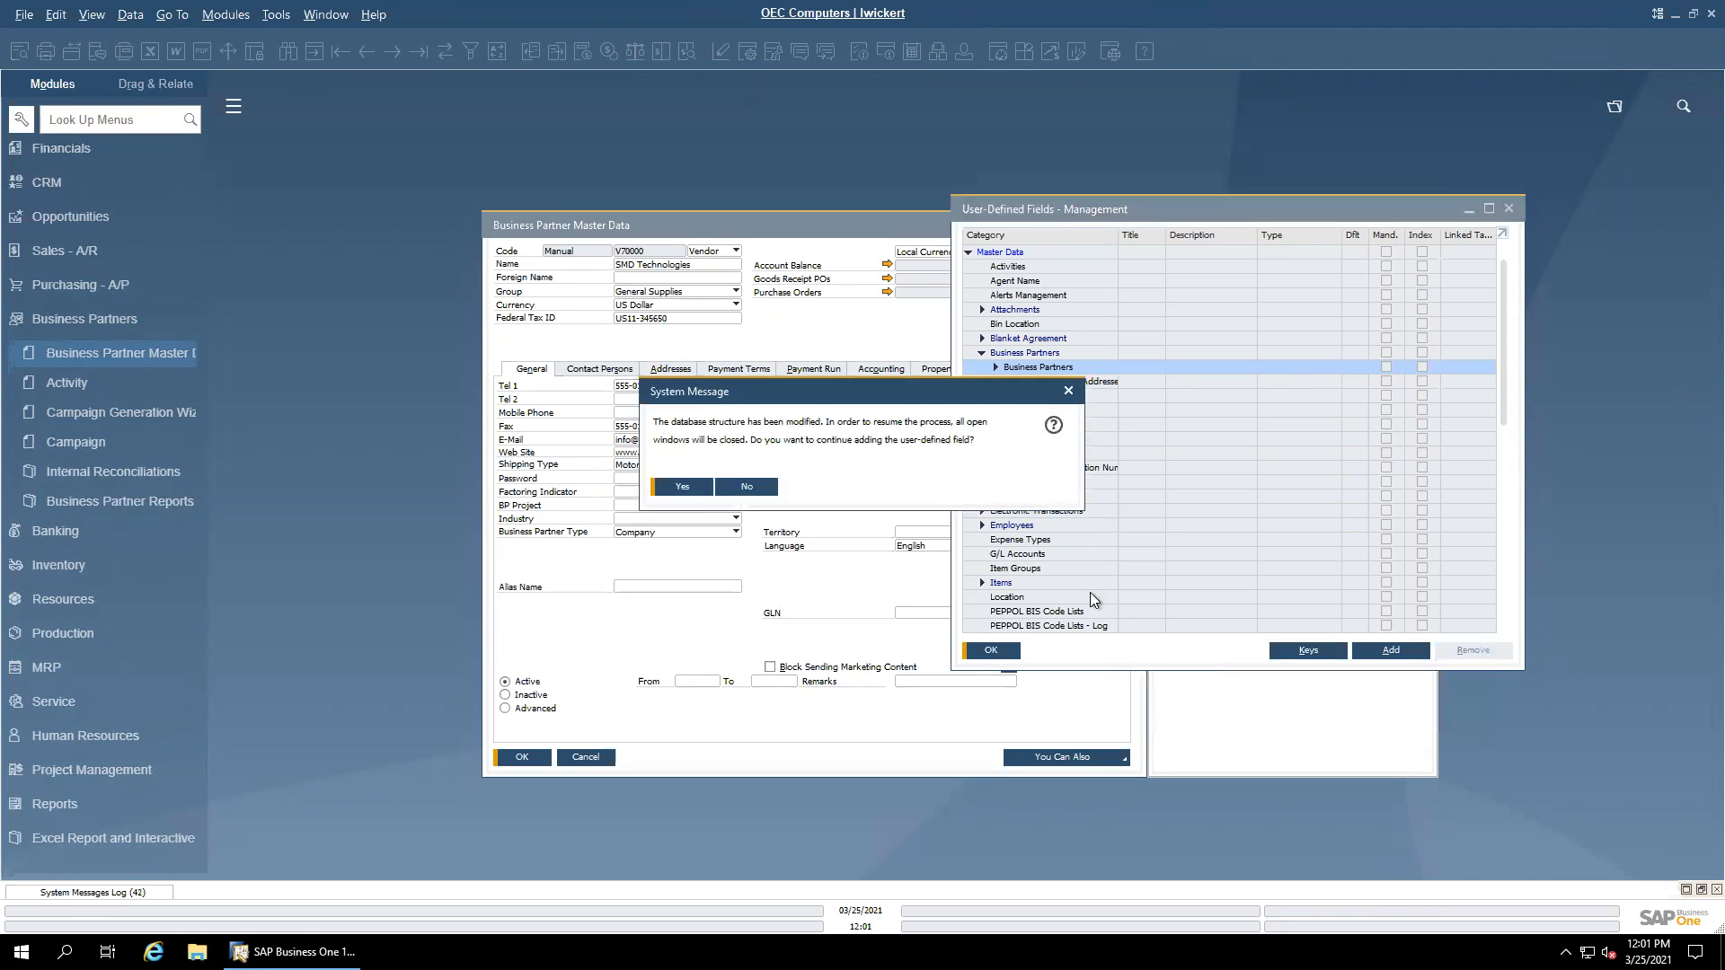
{"action": "left_click", "coordinate": [686, 486]}
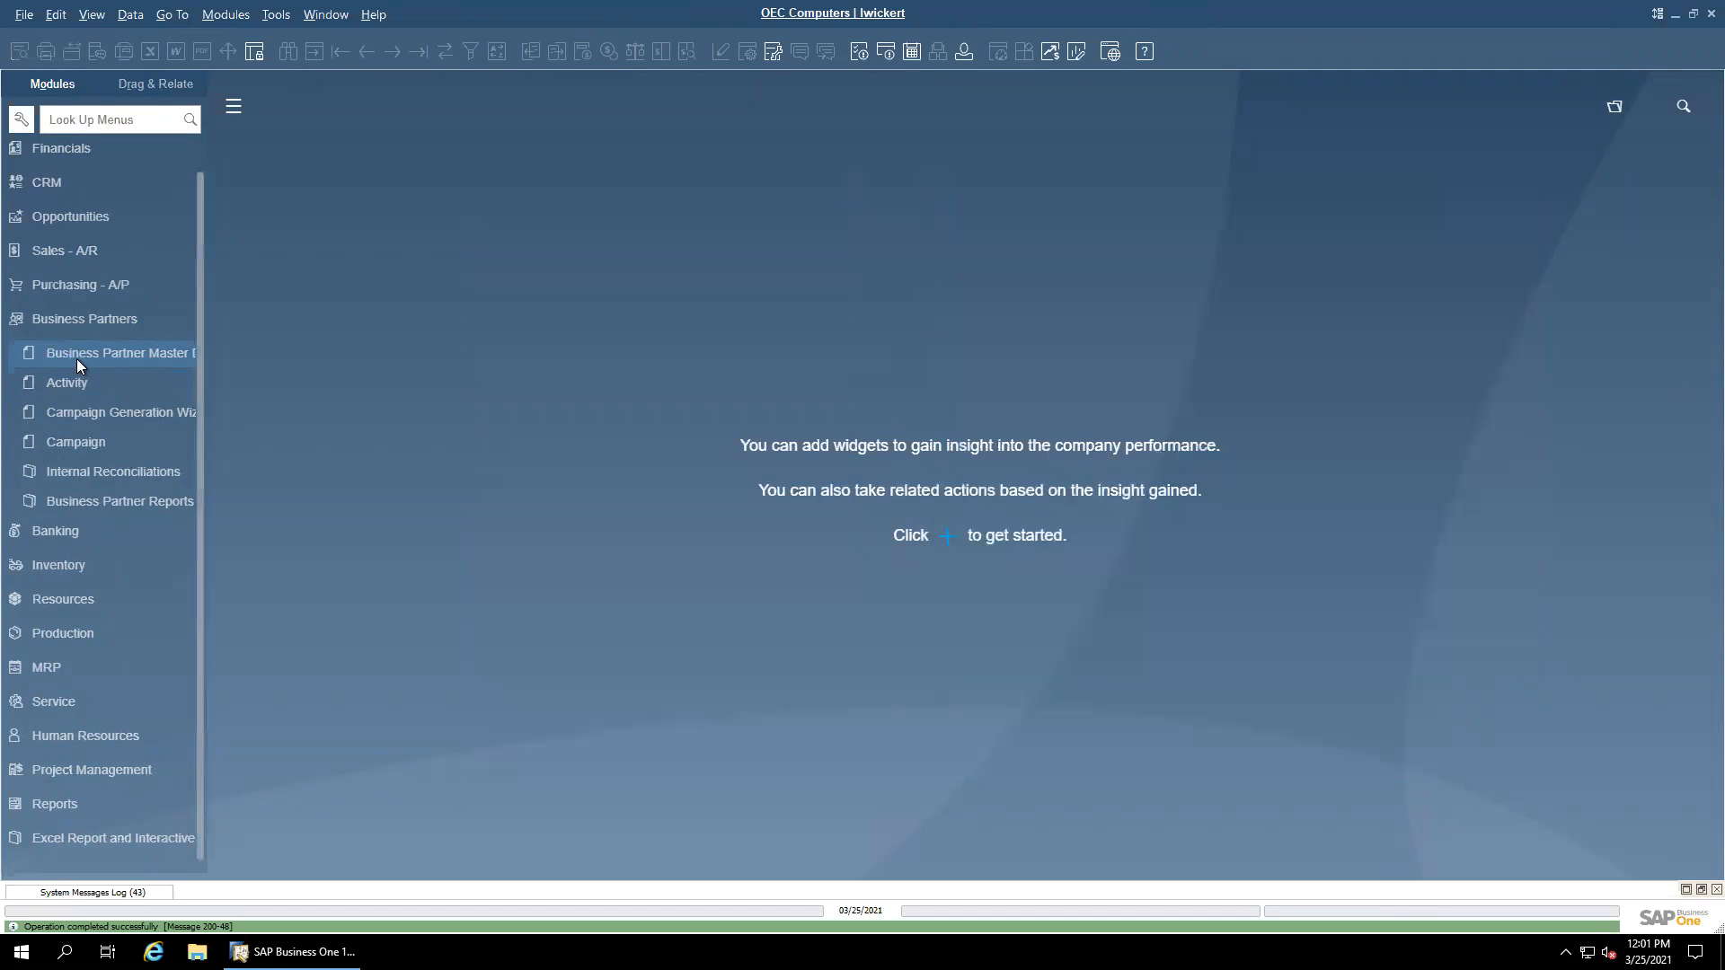
Step: Open Business Partner Master Data and display its user-defined fields beside the form
{"action": "left_click", "coordinate": [78, 358]}
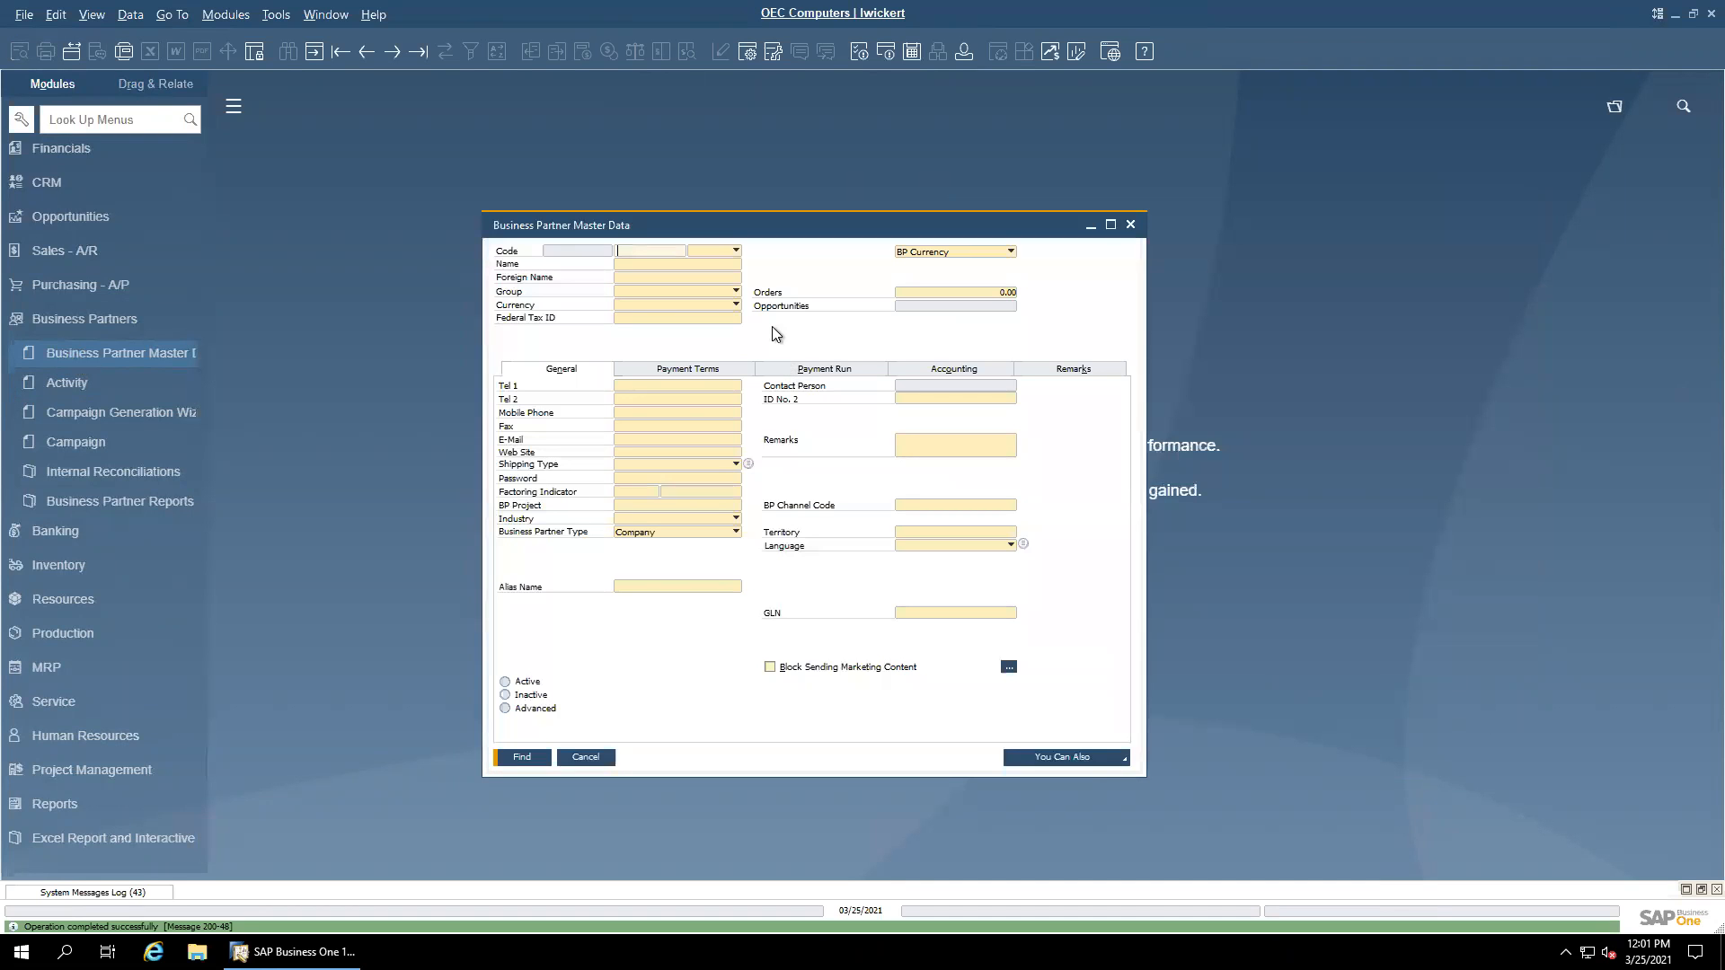
{"action": "left_click", "coordinate": [92, 14]}
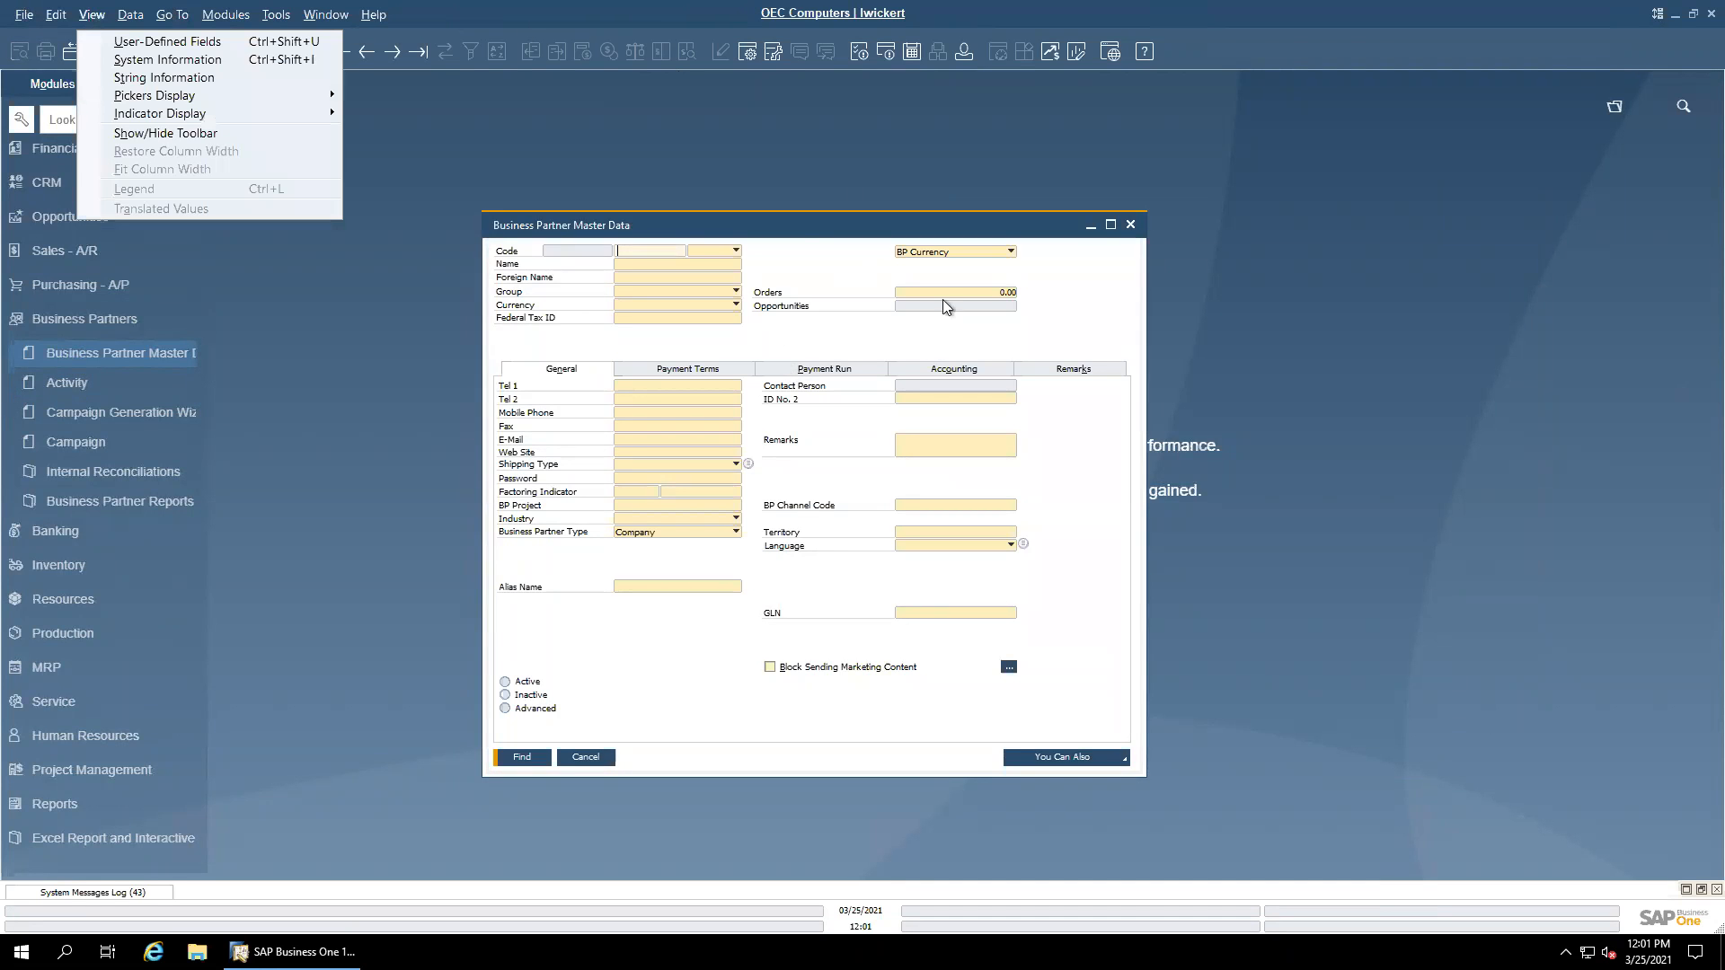
{"action": "left_click", "coordinate": [229, 40]}
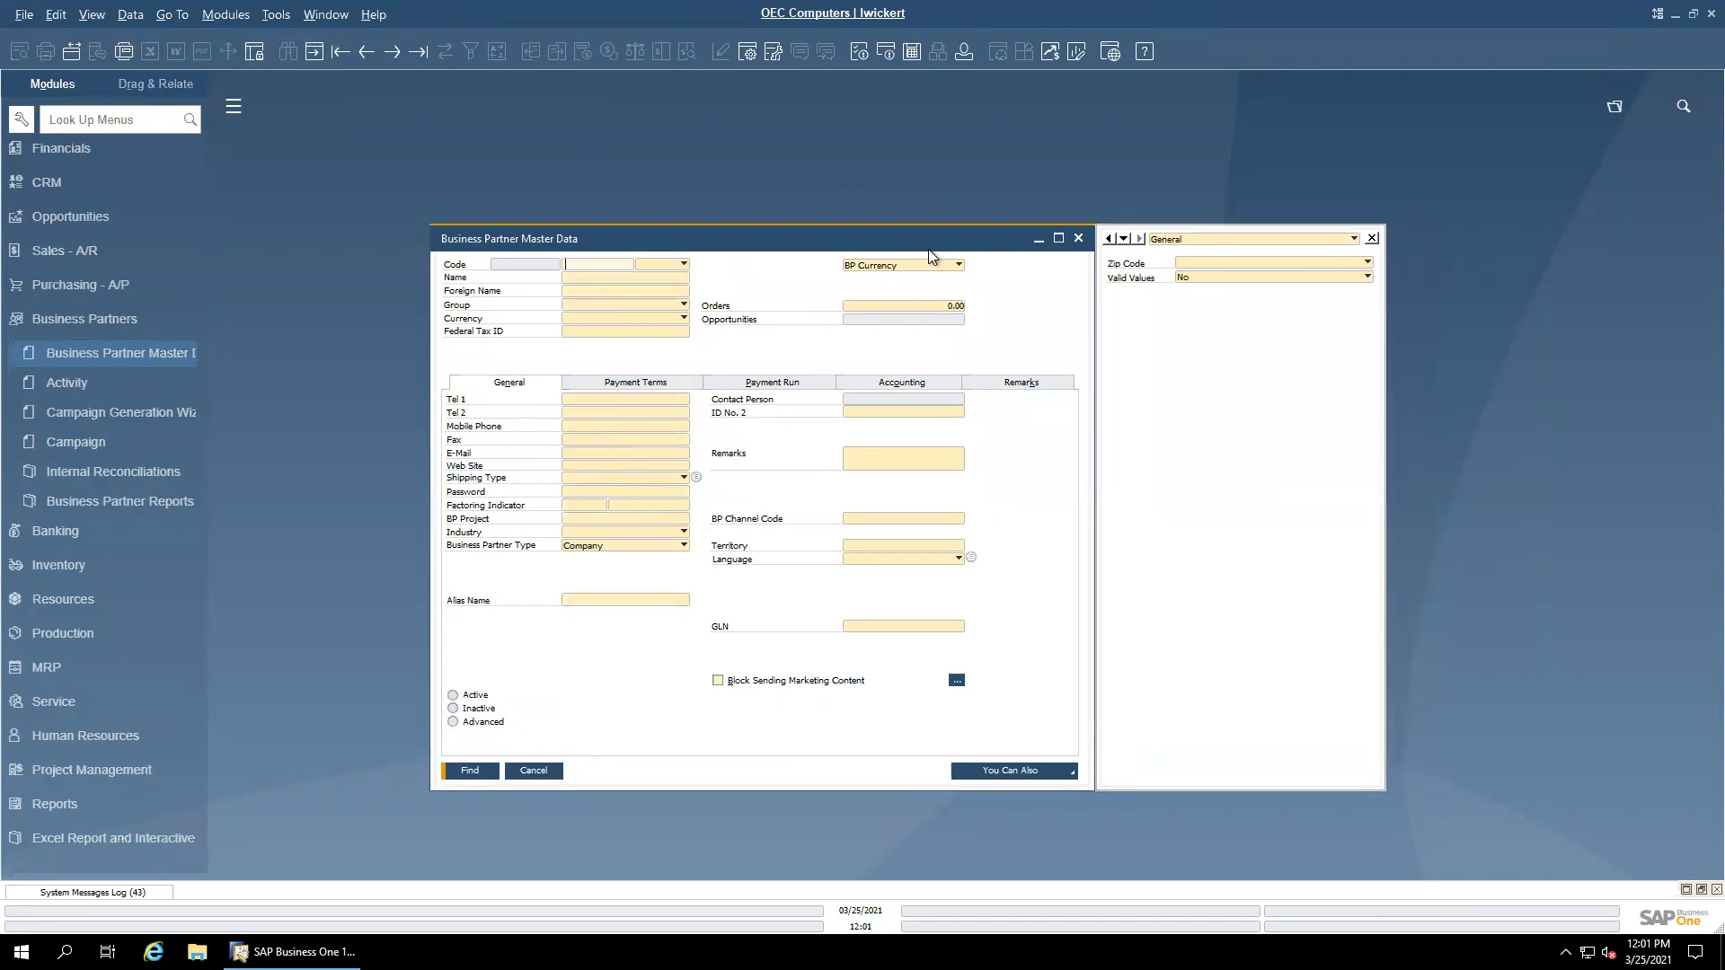
{"action": "left_click_drag", "start_coordinate": [874, 241], "coordinate": [866, 240]}
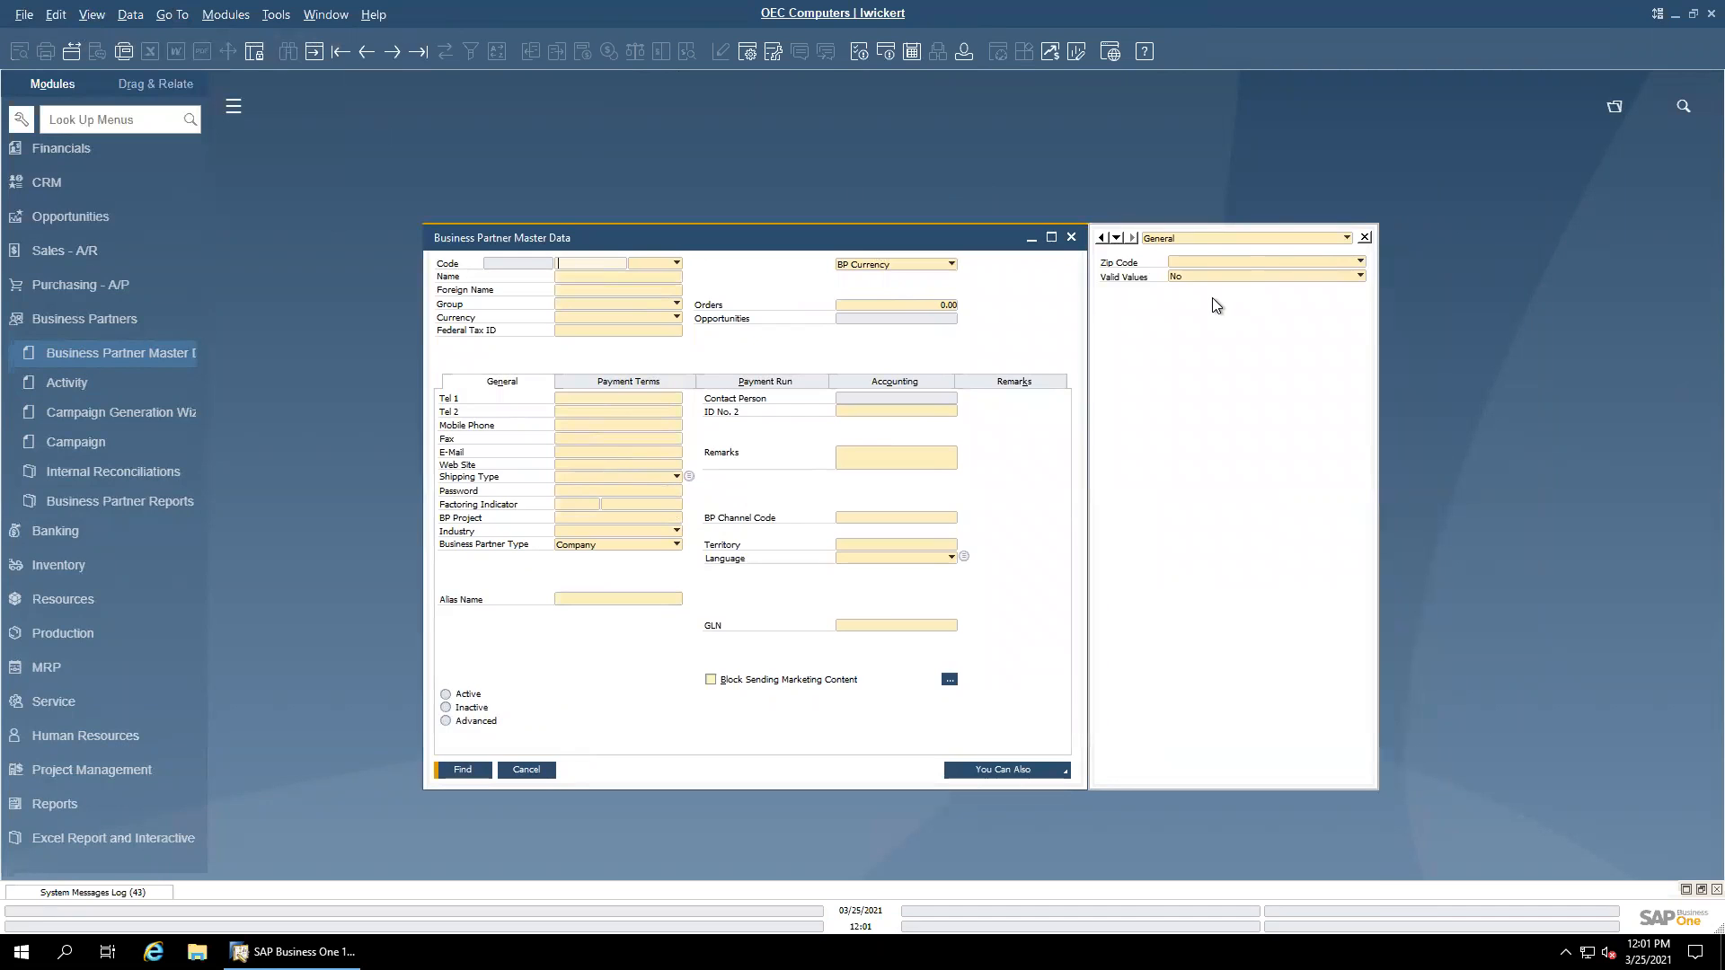
{"action": "left_click_drag", "start_coordinate": [946, 232], "coordinate": [835, 222]}
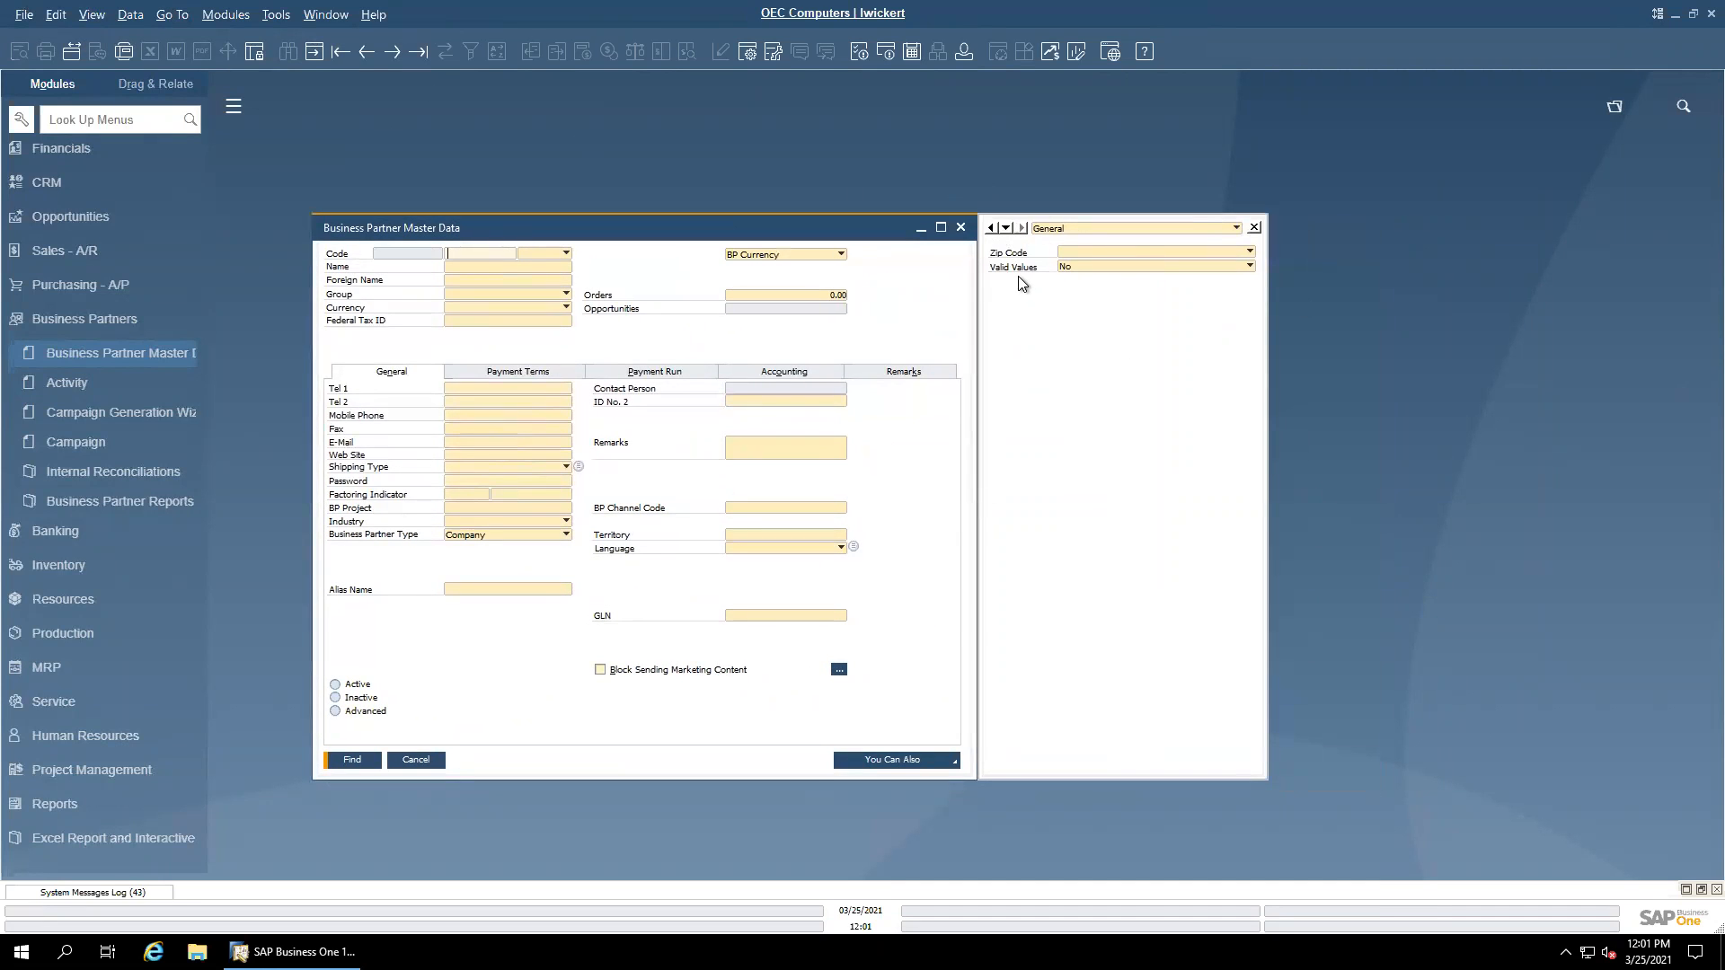
Step: Go to the last business partner record and view the options offered by its Valid Values field
{"action": "left_click", "coordinate": [366, 51]}
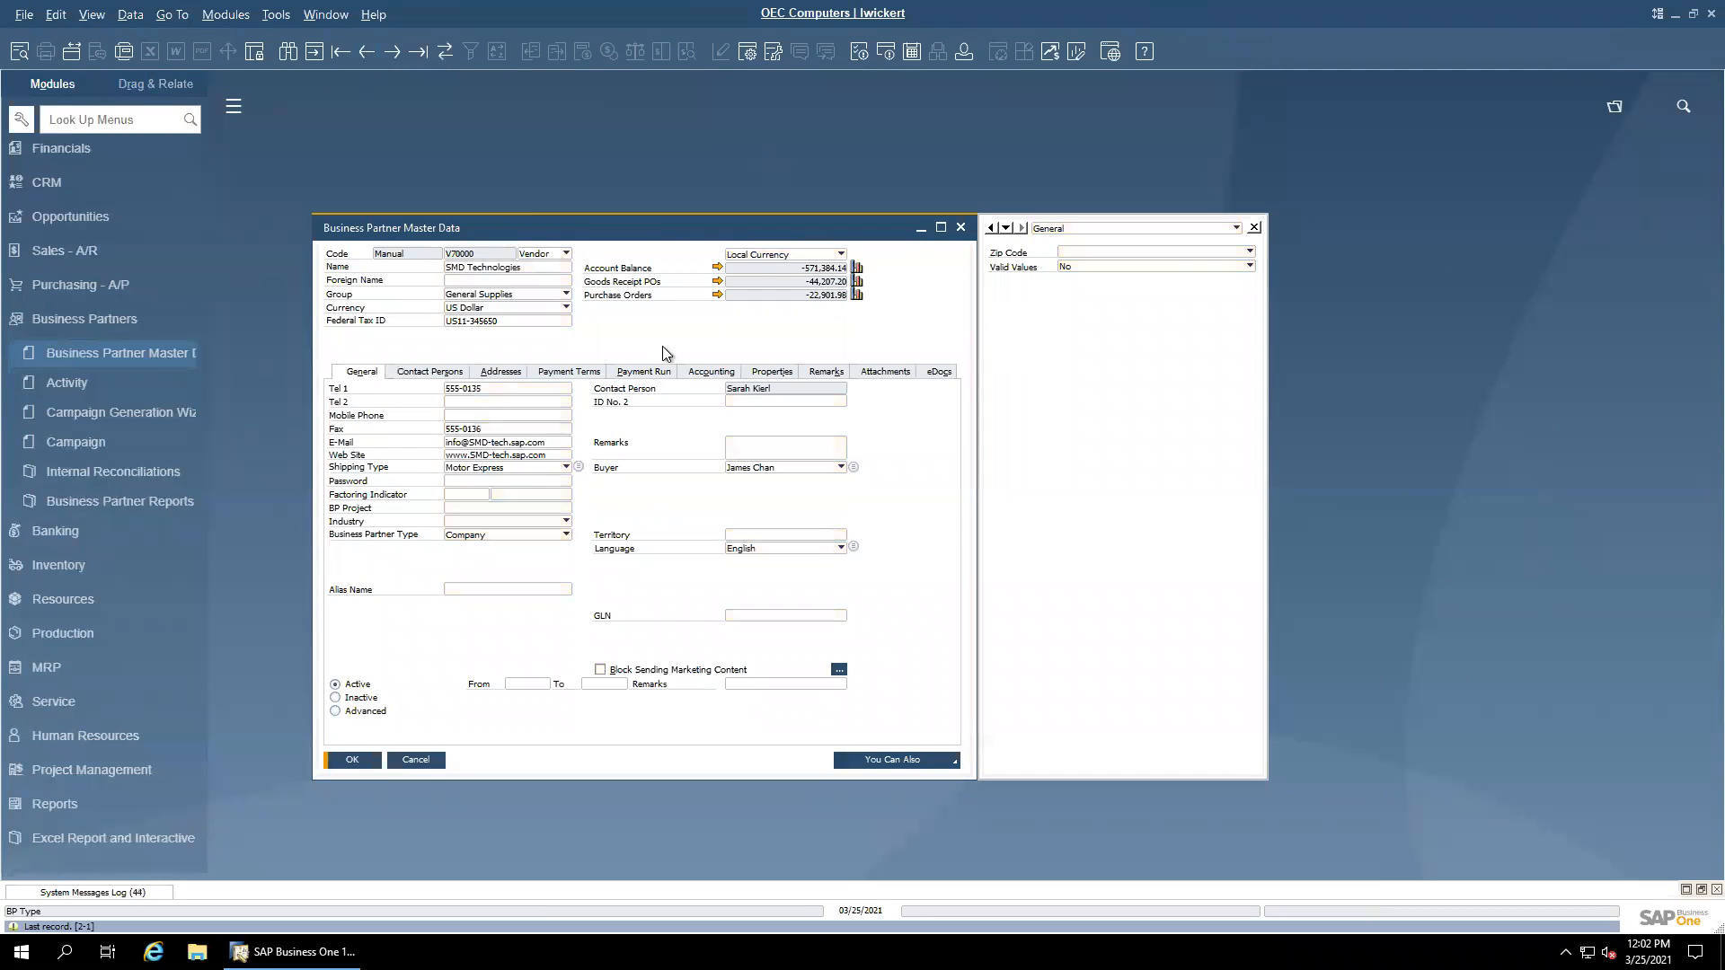
{"action": "left_click", "coordinate": [1104, 268]}
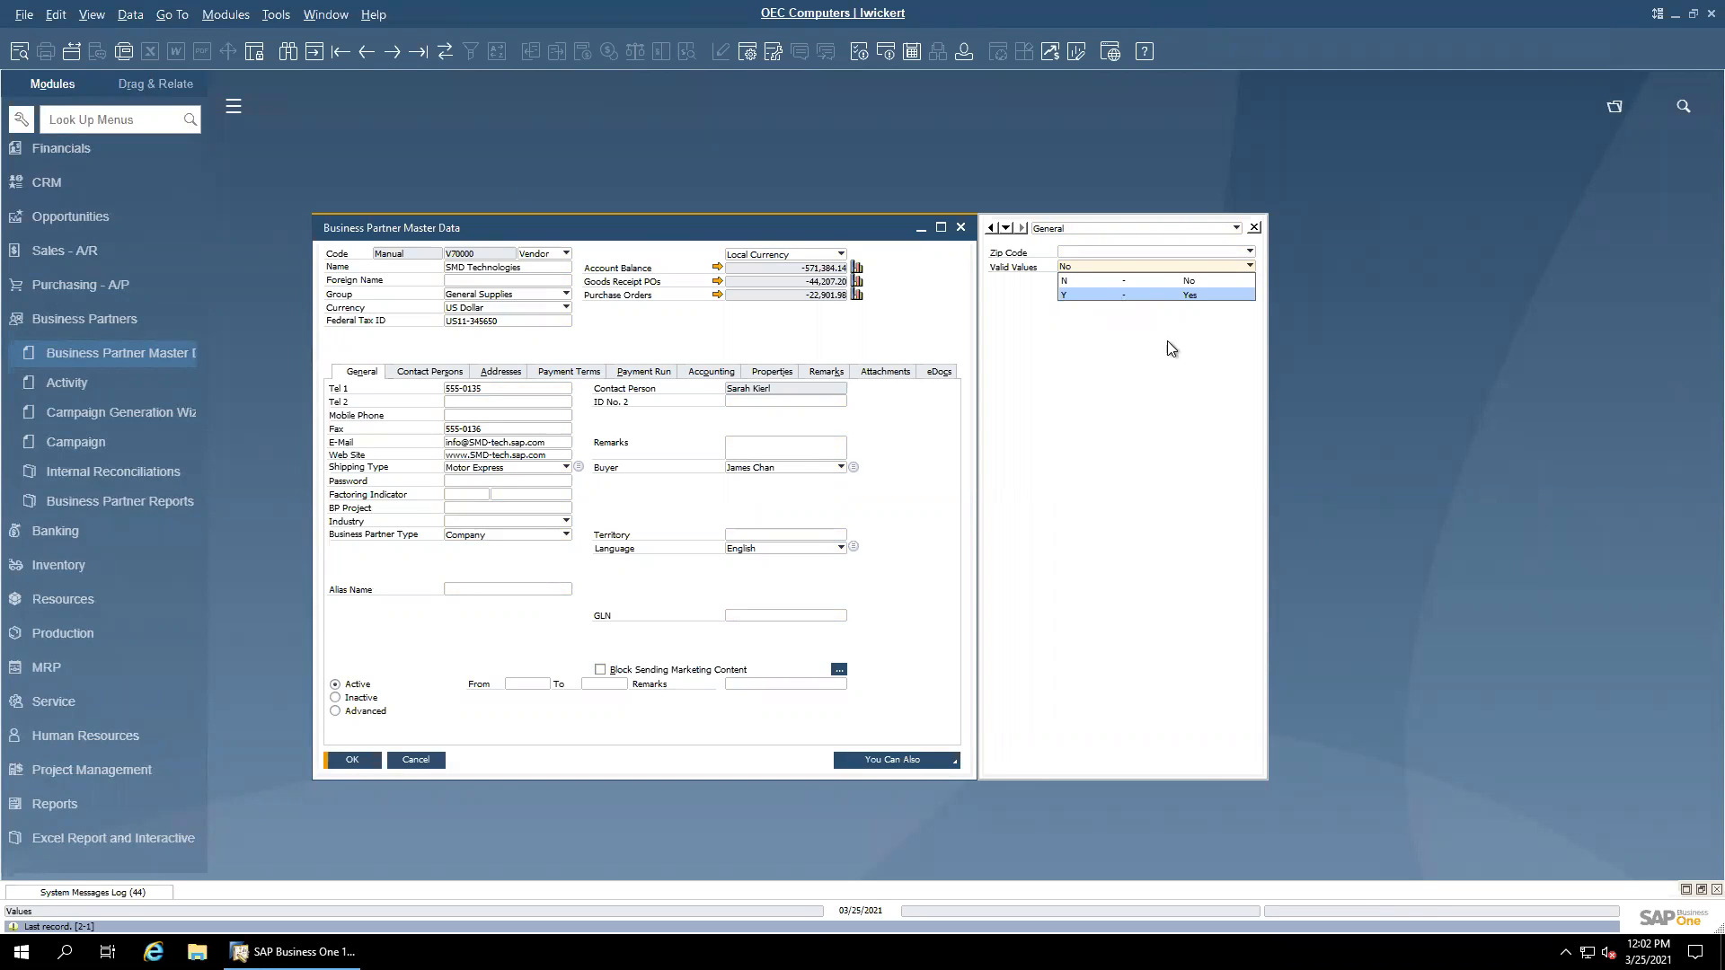
{"action": "left_click", "coordinate": [1114, 294]}
Step: From the record's Zip Code field, define a new entry with code 33172 and name Doral 2
{"action": "left_click", "coordinate": [1101, 251]}
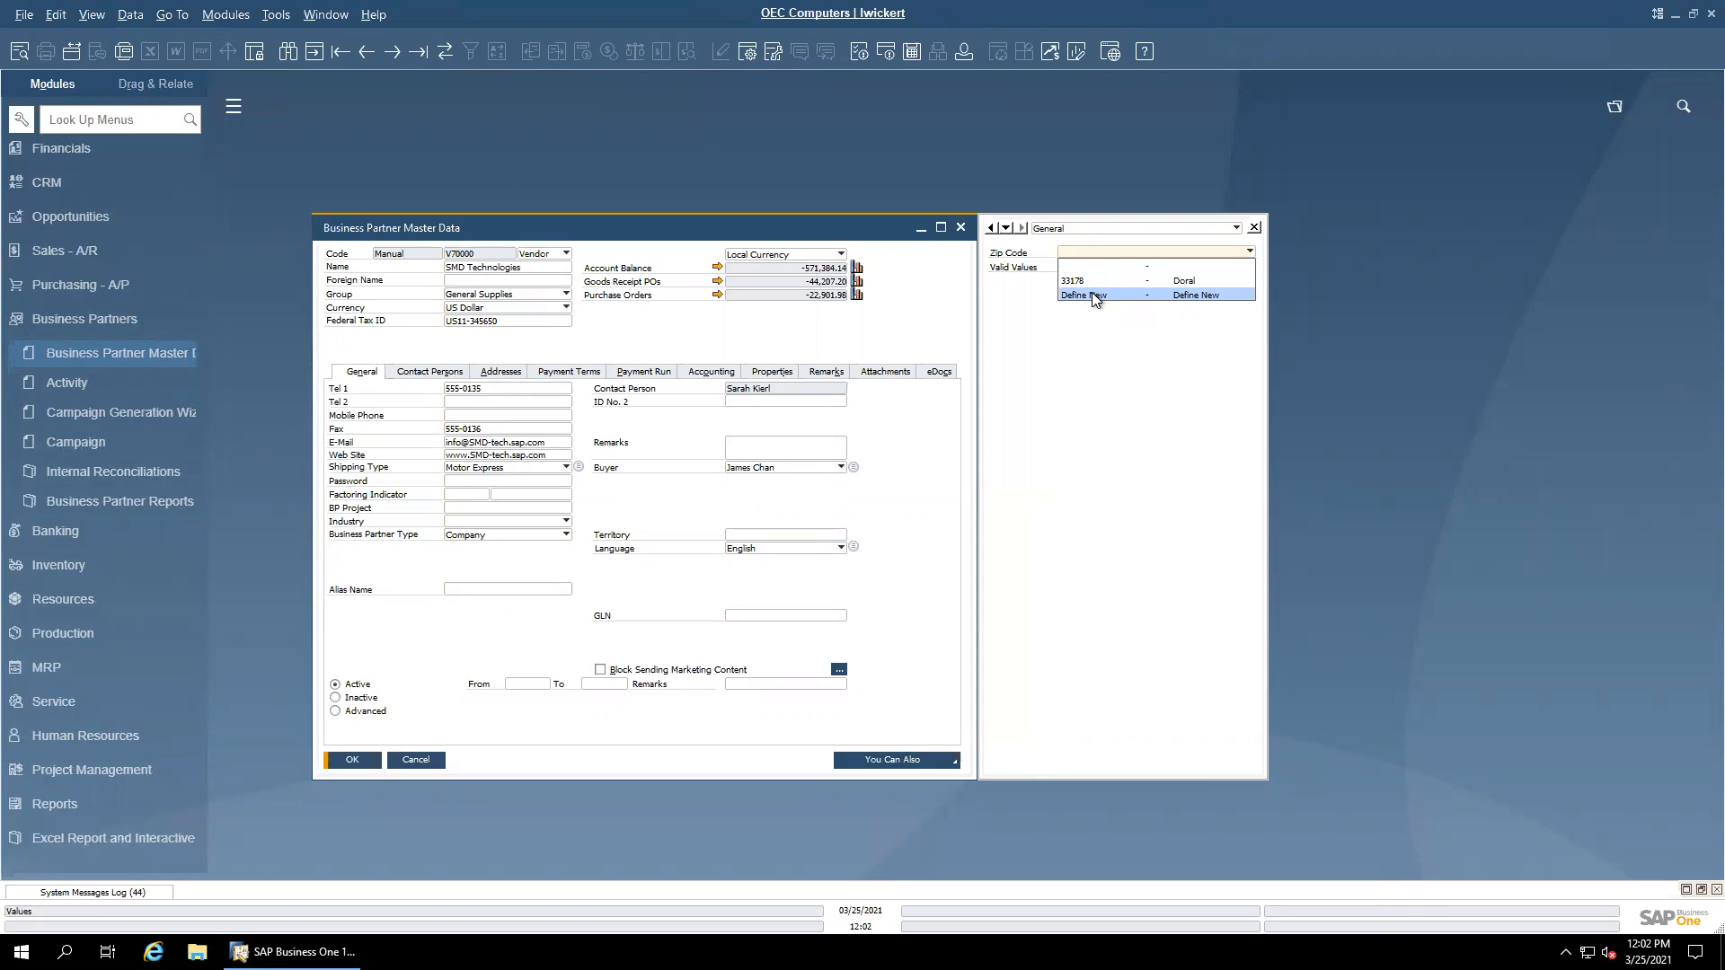
{"action": "left_click", "coordinate": [1094, 296]}
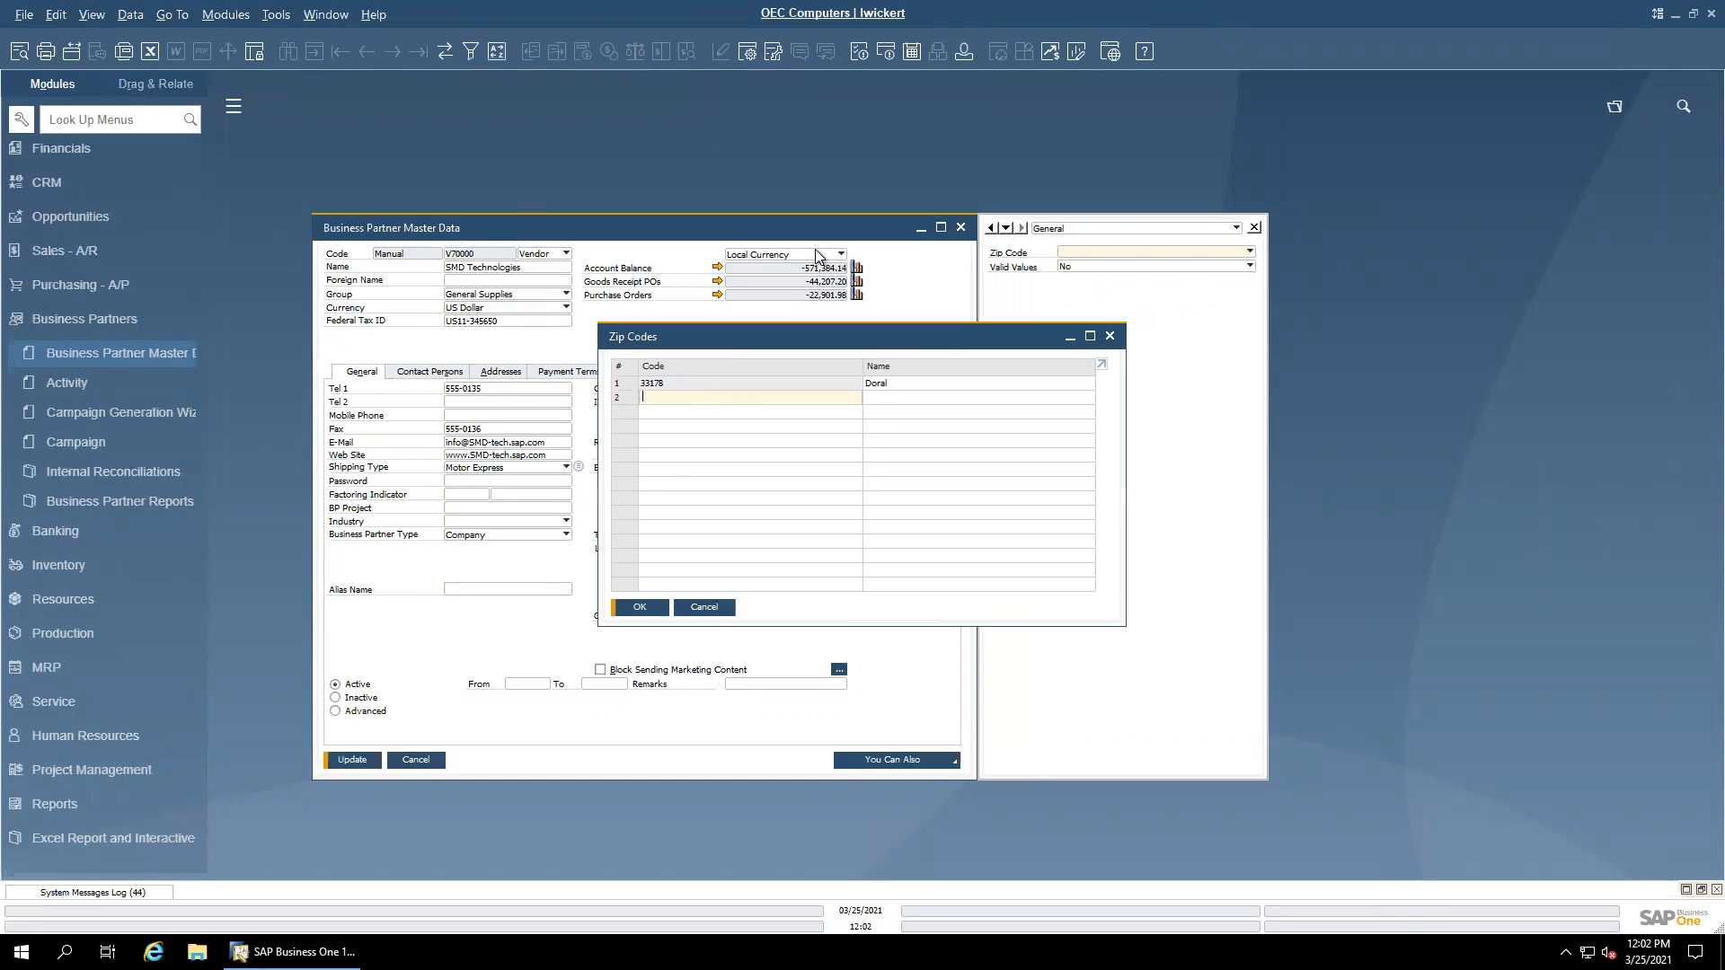
{"action": "type", "text": "33172"}
{"action": "key", "text": "Tab"}
{"action": "type", "text": "Doral"}
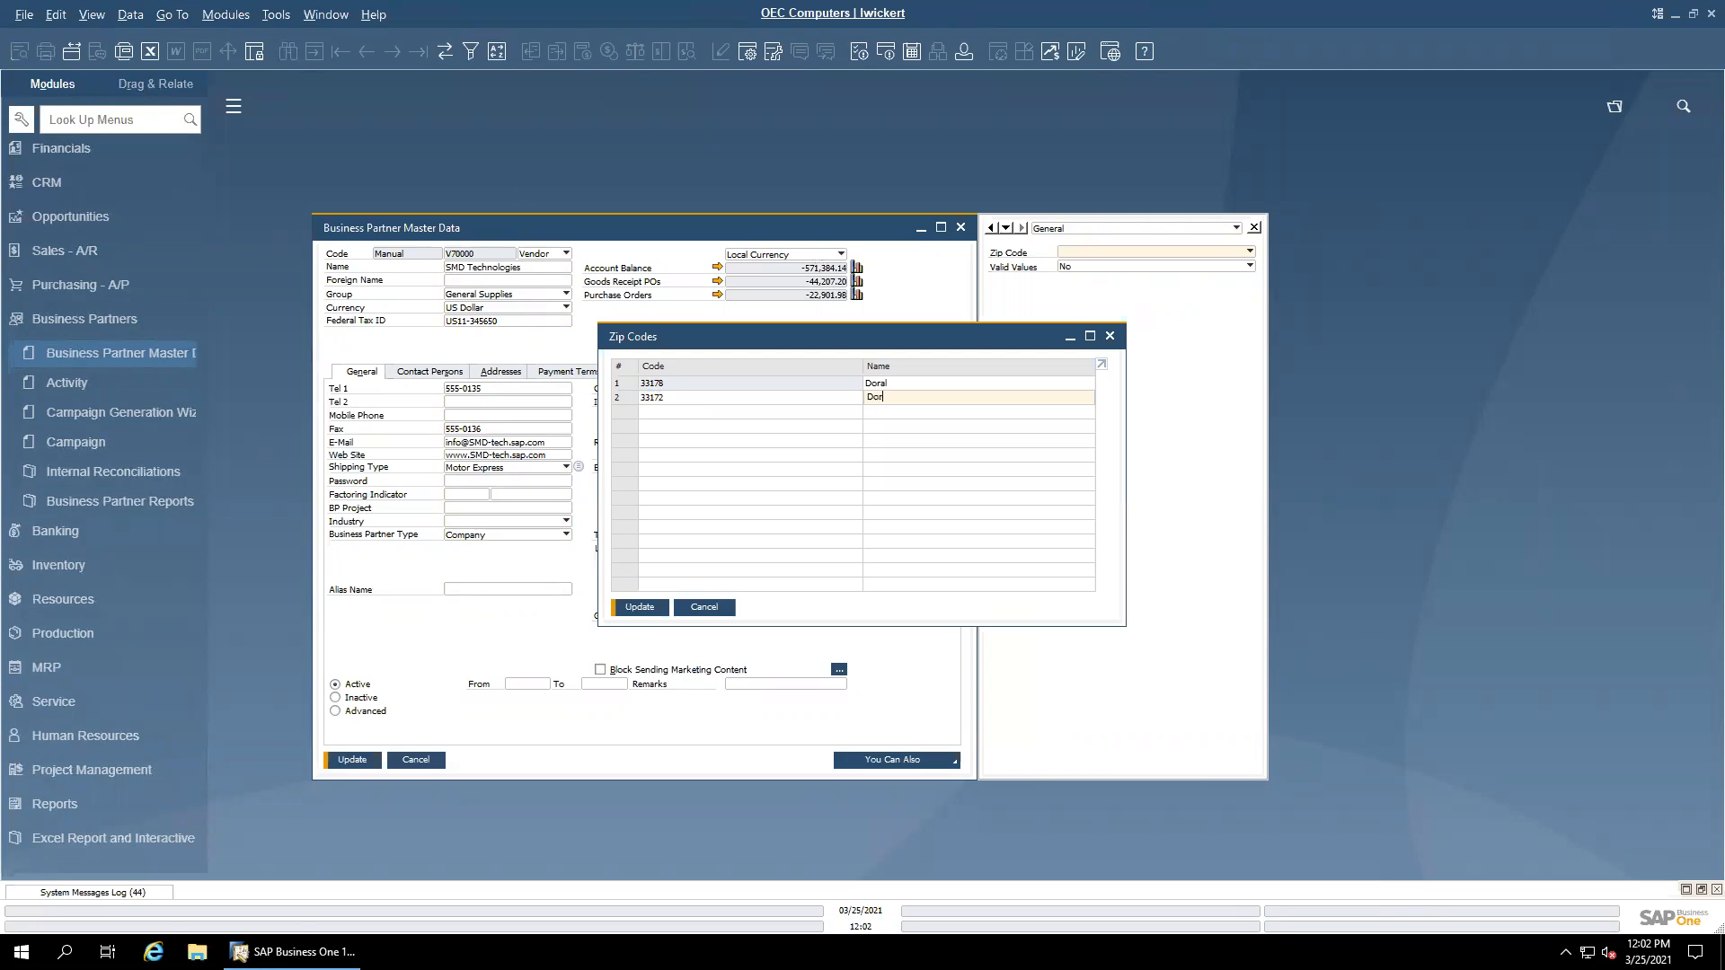
{"action": "left_click", "coordinate": [637, 610]}
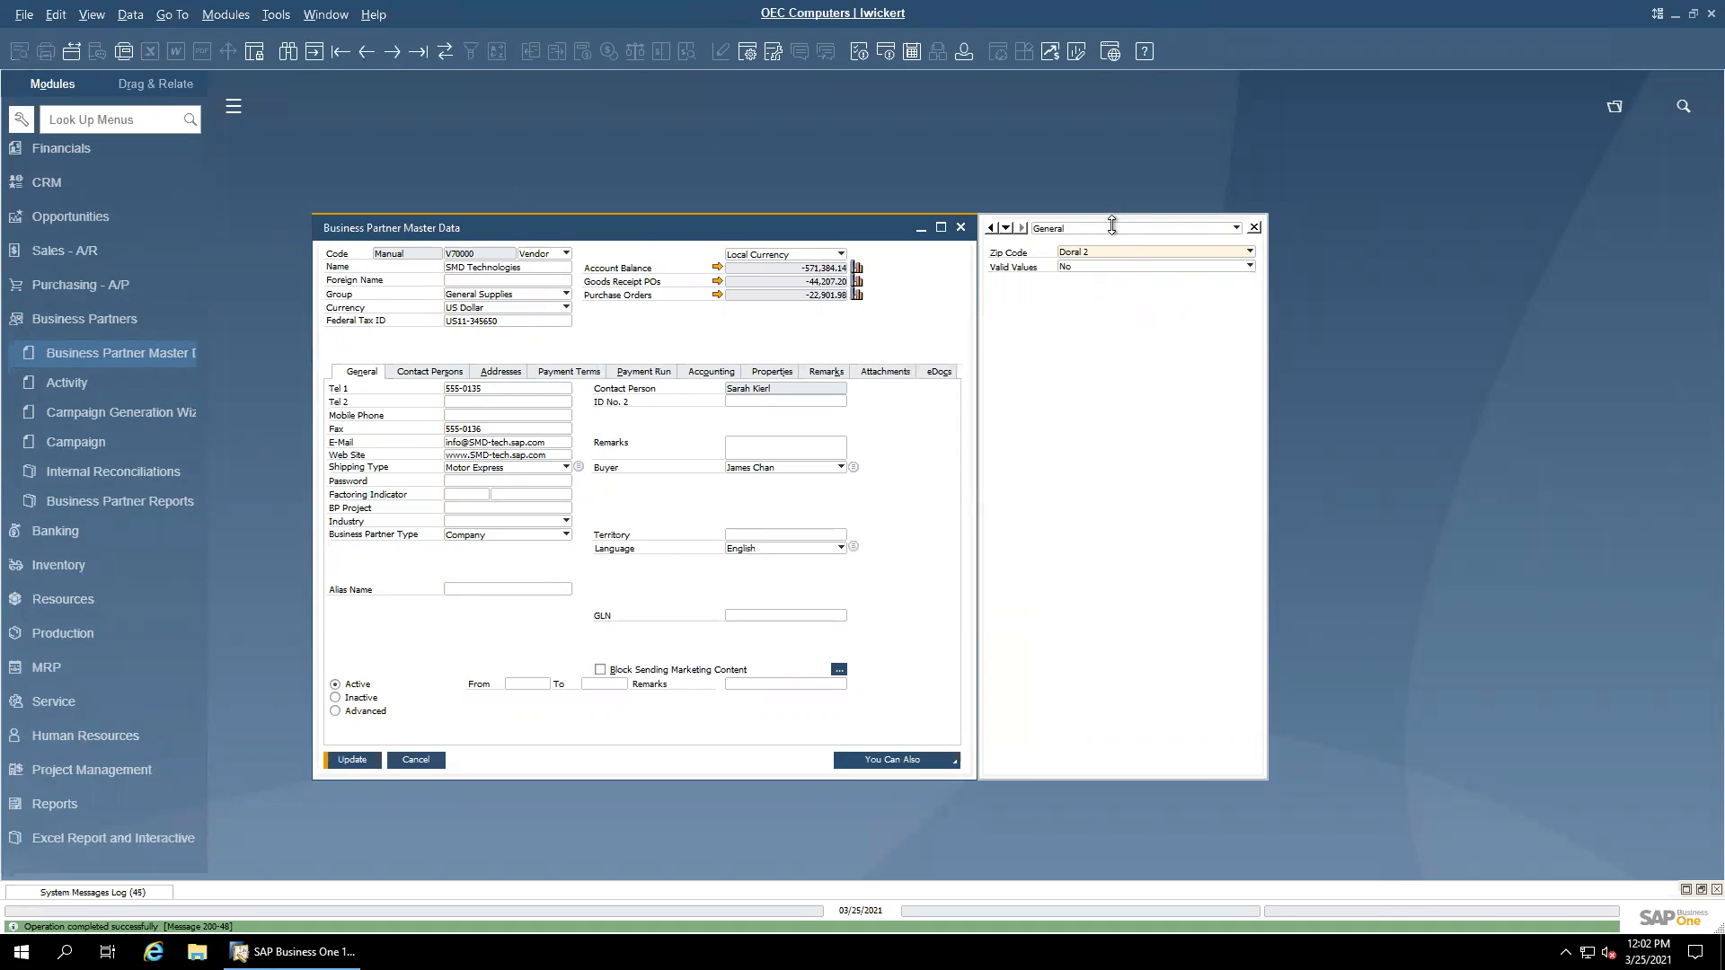
Step: Compare the options offered by the Zip Code field with those of the Valid Values field
{"action": "left_click", "coordinate": [1119, 260]}
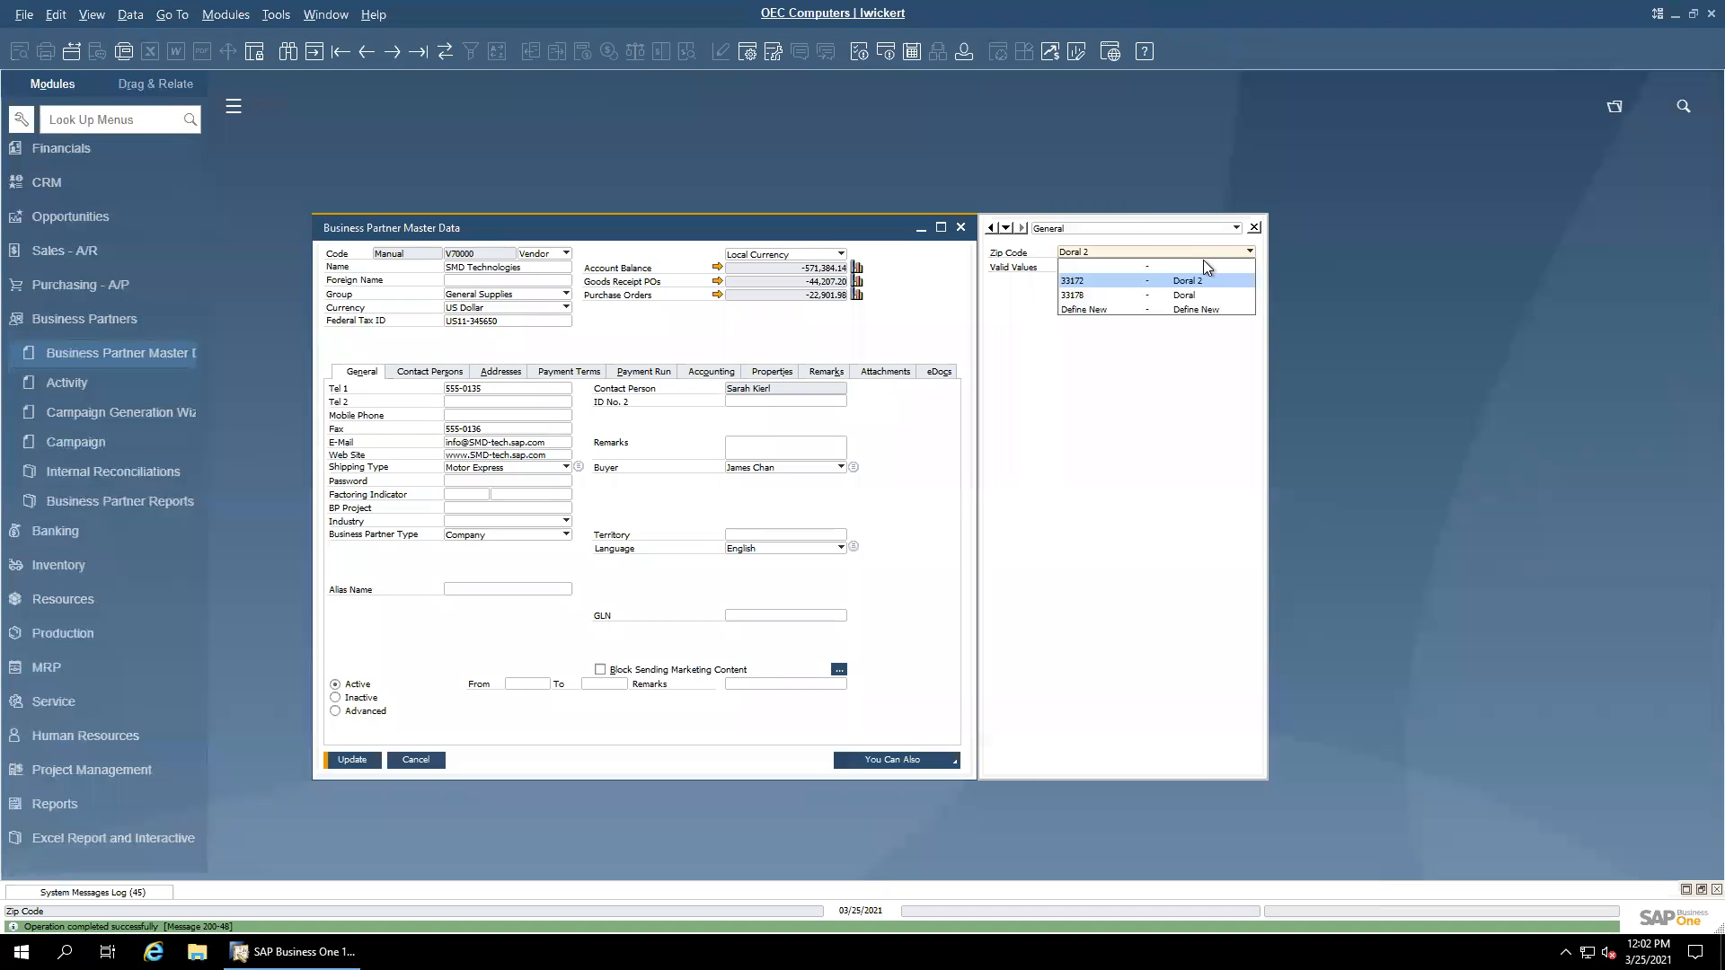
{"action": "left_click", "coordinate": [1177, 320]}
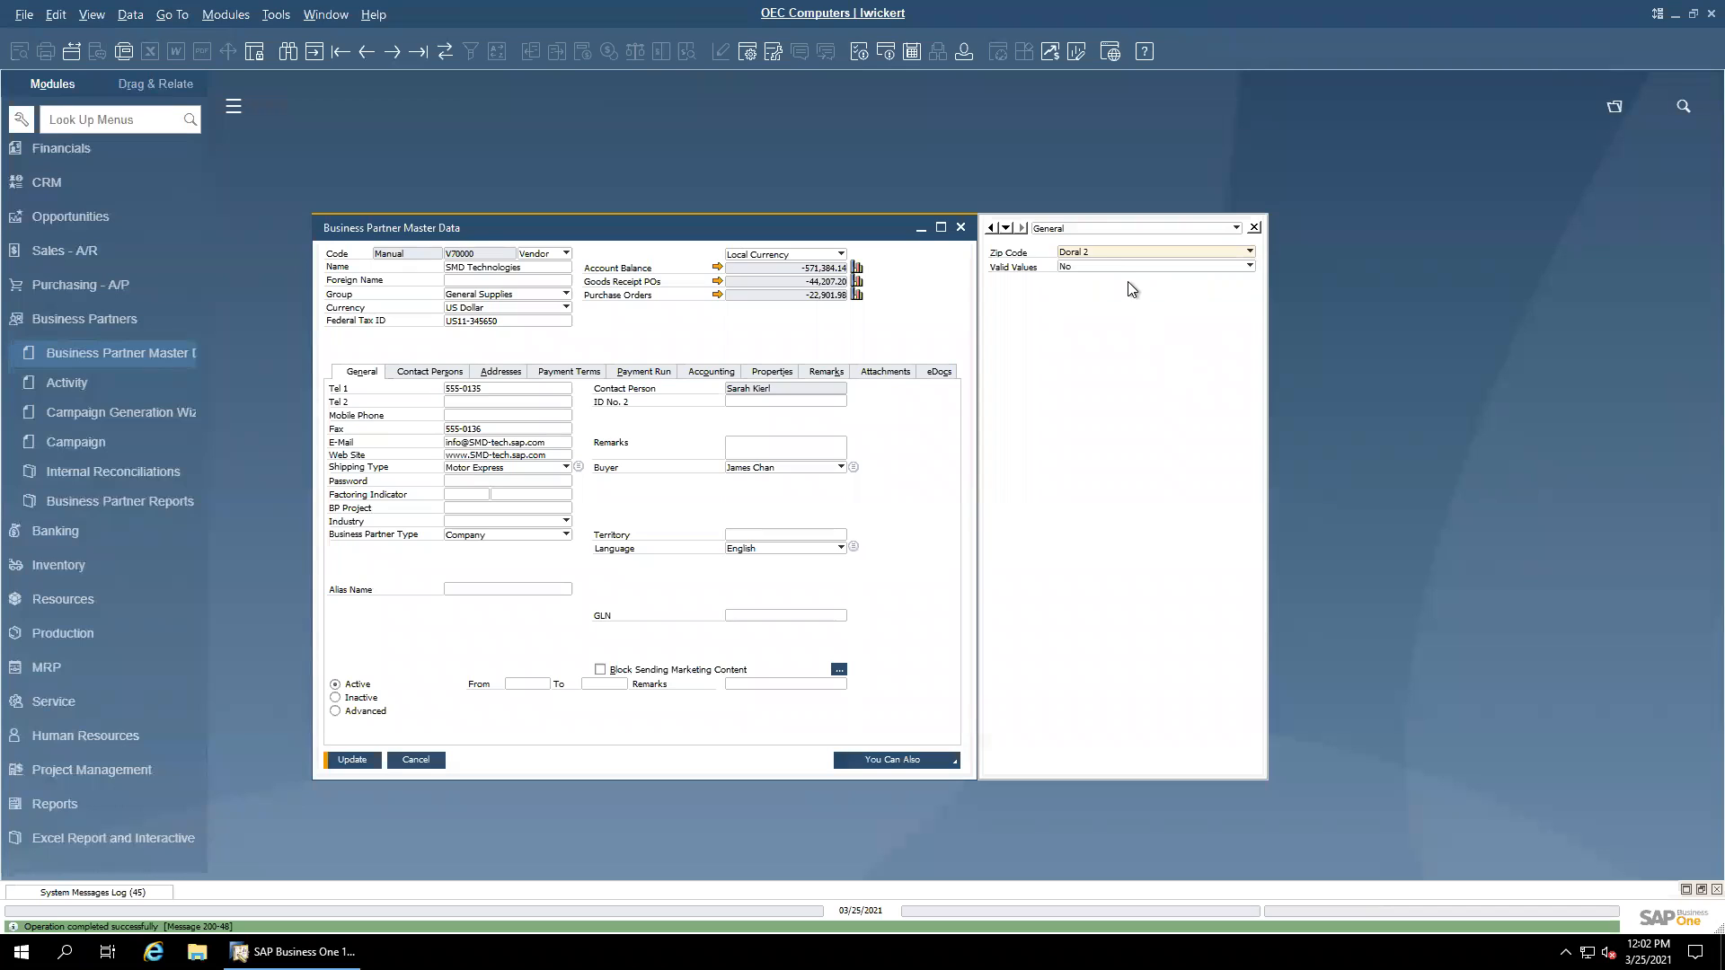
{"action": "left_click", "coordinate": [1115, 261]}
{"action": "left_click", "coordinate": [1103, 391]}
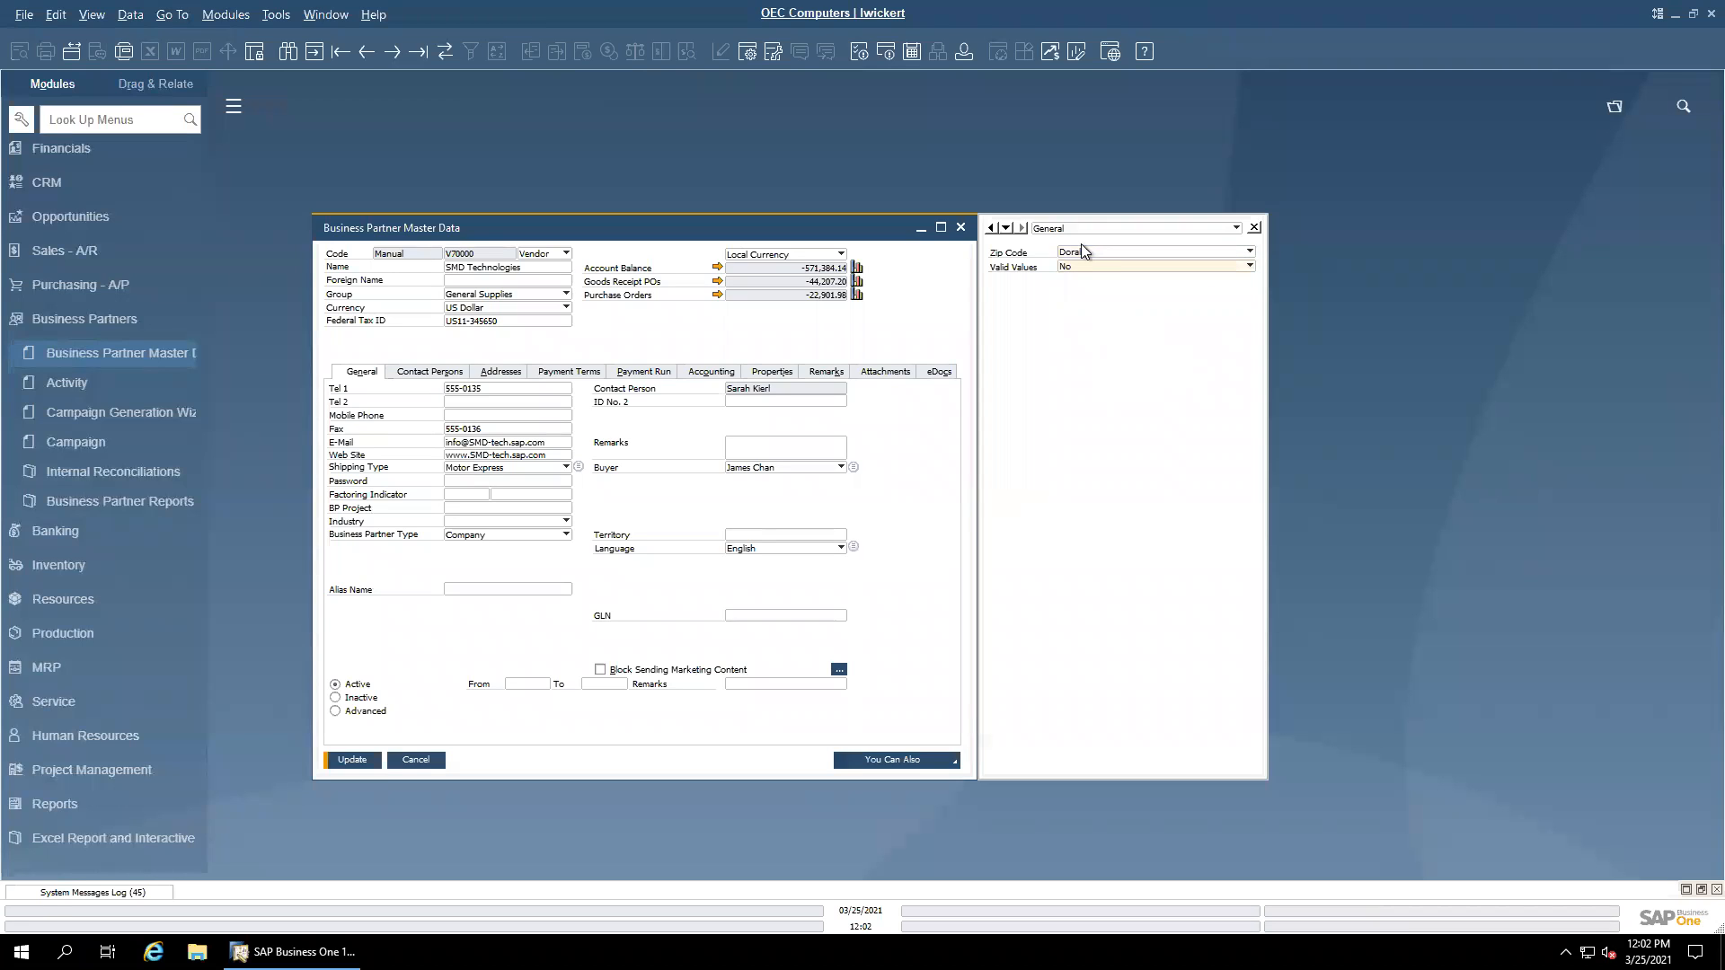
{"action": "left_click", "coordinate": [1082, 252]}
{"action": "left_click", "coordinate": [1096, 371]}
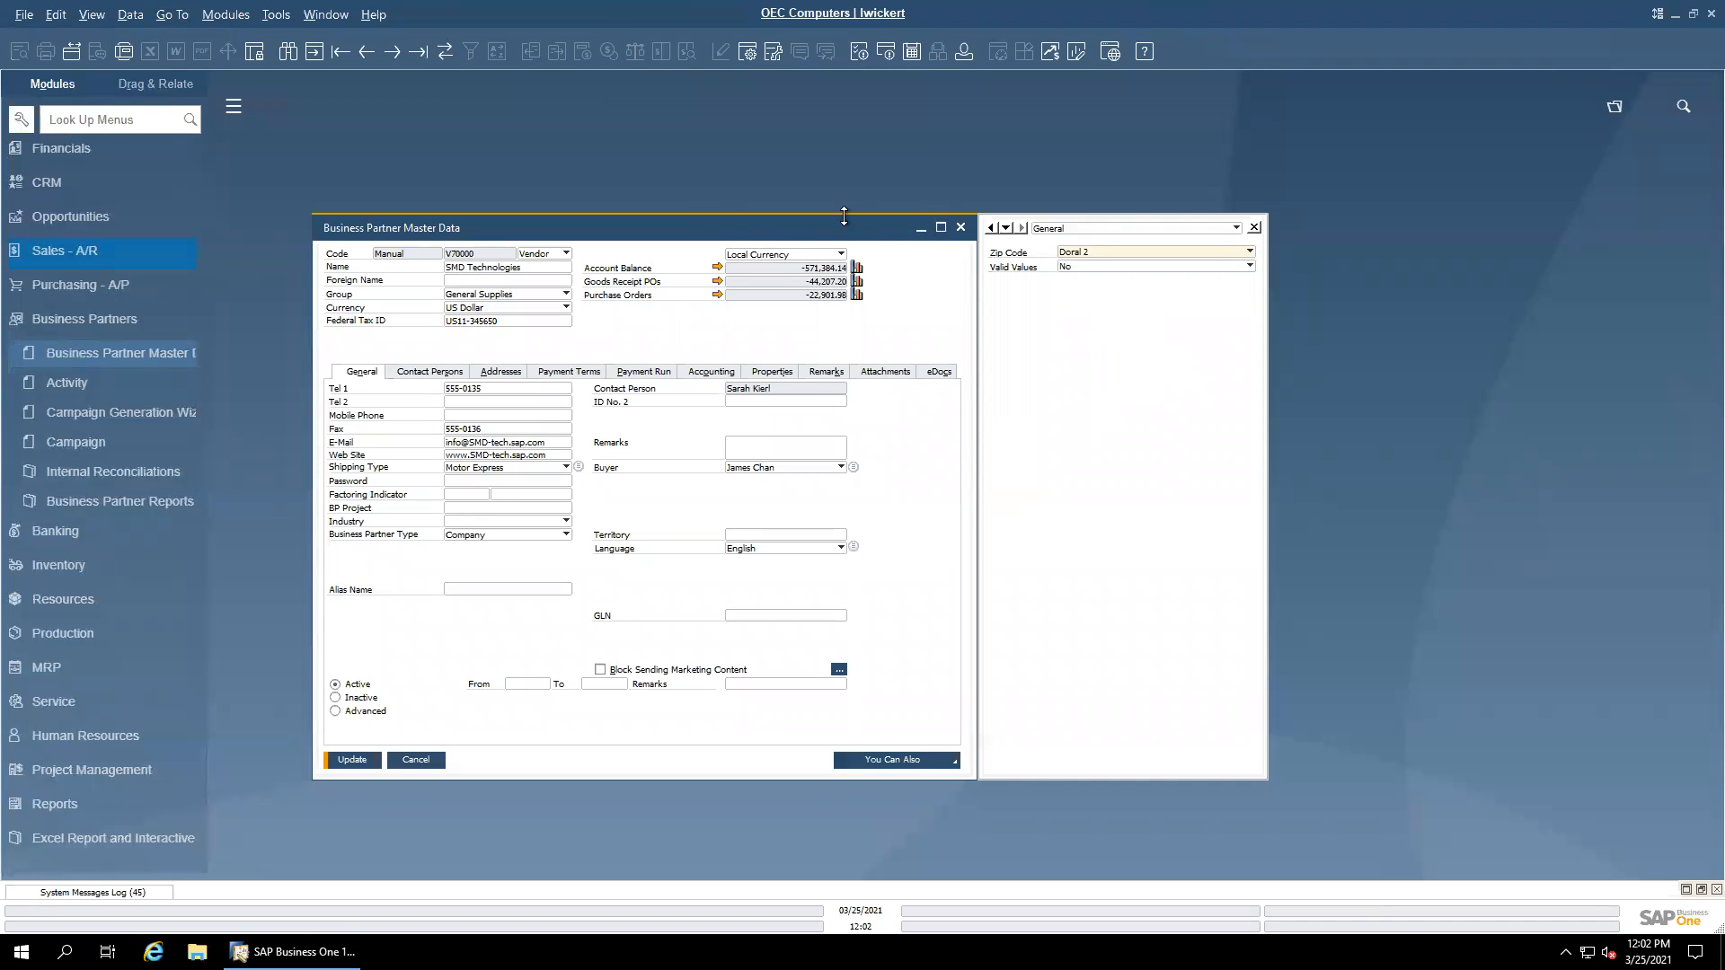
Step: Close the business partner record without saving its changes and collapse the Business Partners module
{"action": "left_click_drag", "start_coordinate": [862, 214], "coordinate": [875, 204]}
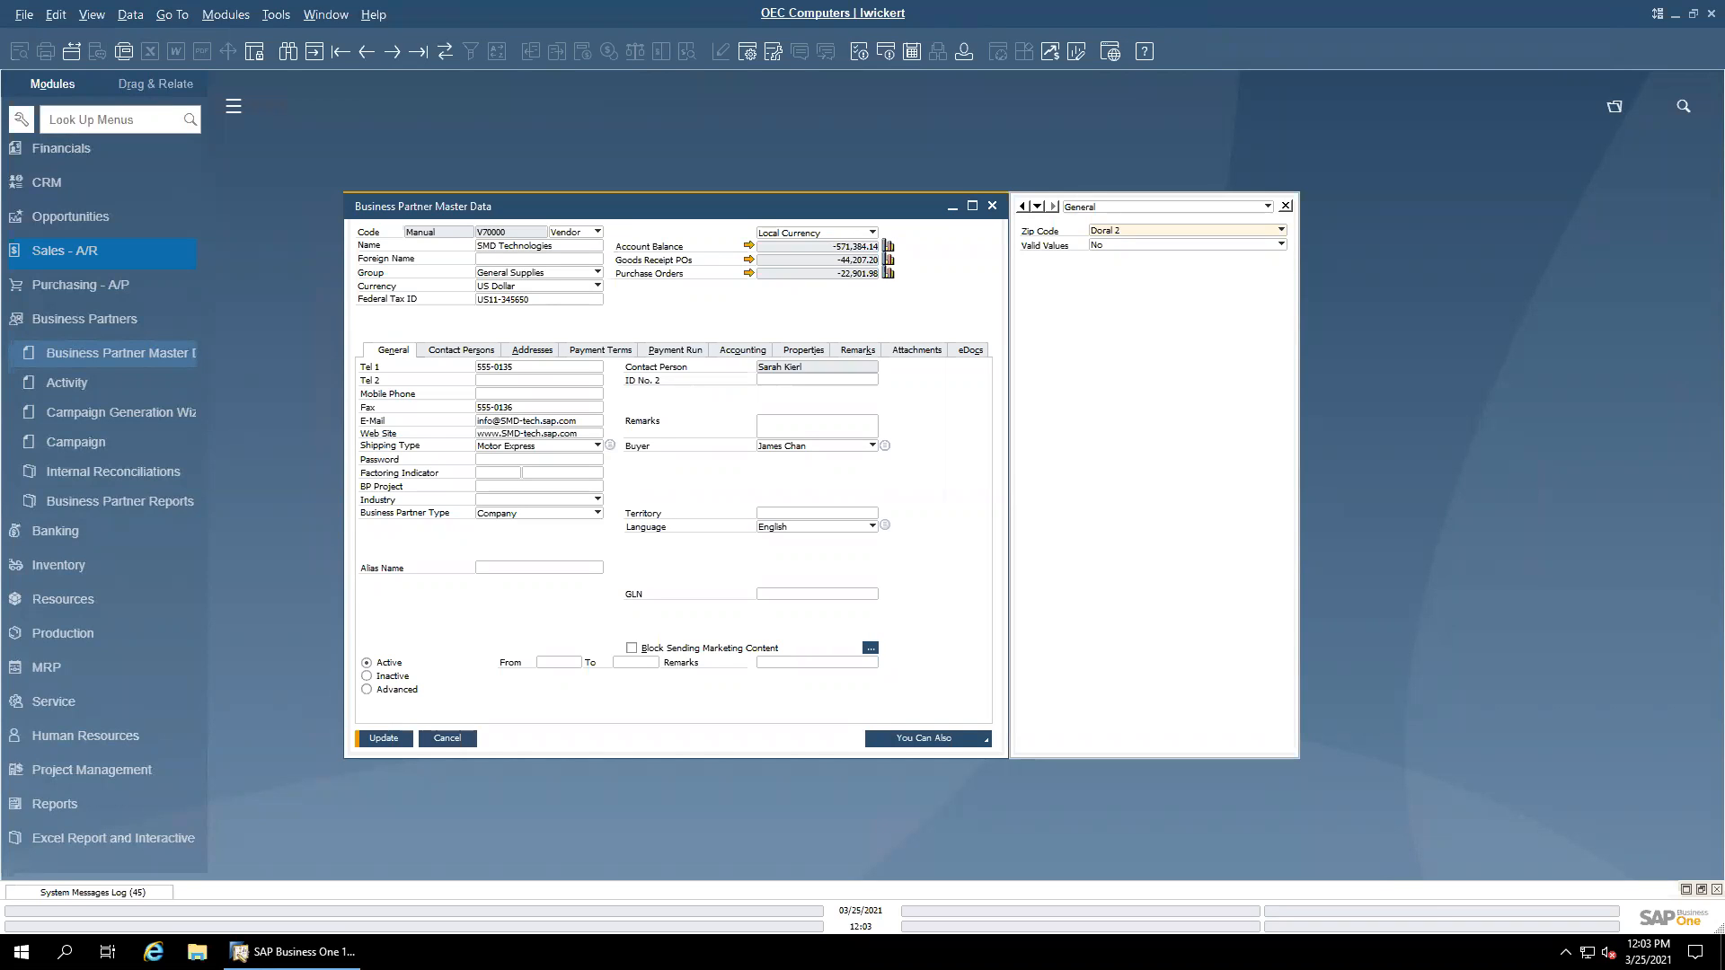
{"action": "left_click", "coordinate": [991, 206]}
{"action": "left_click", "coordinate": [795, 517]}
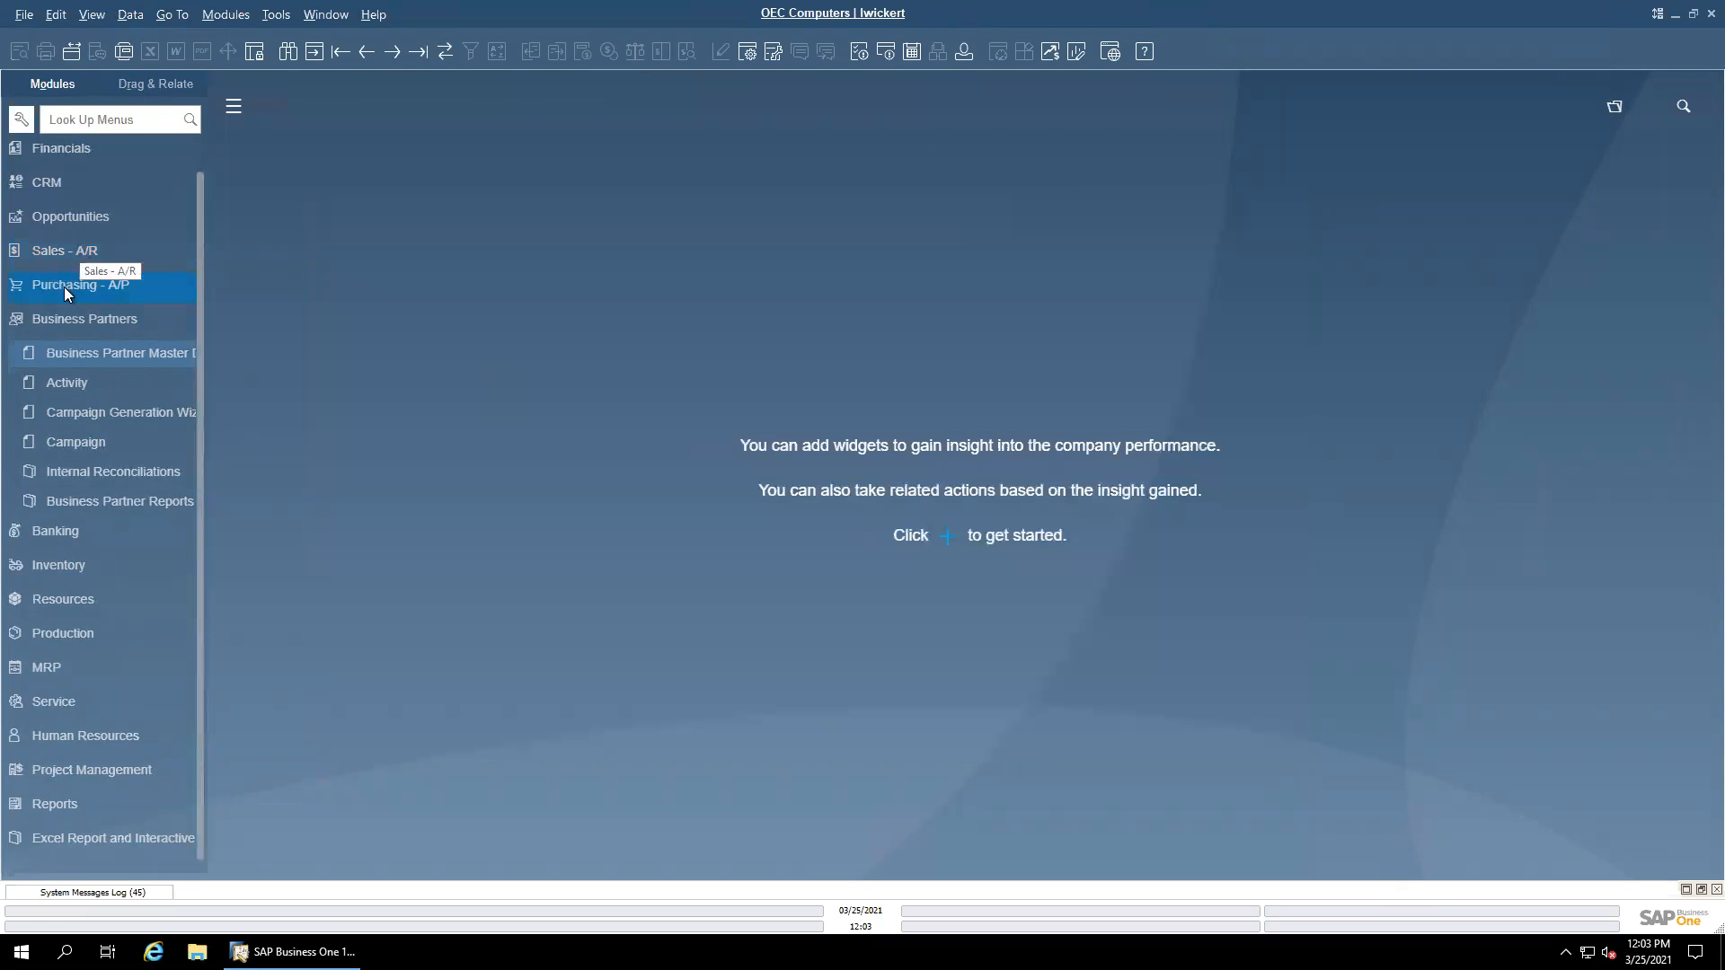
{"action": "left_click", "coordinate": [39, 317]}
Step: Review the user-defined windows and customization tools, examine the object types available for the ZIPCODES table in User-Defined Tables - Setup, and close the setup
{"action": "mouse_move", "coordinate": [559, 6]}
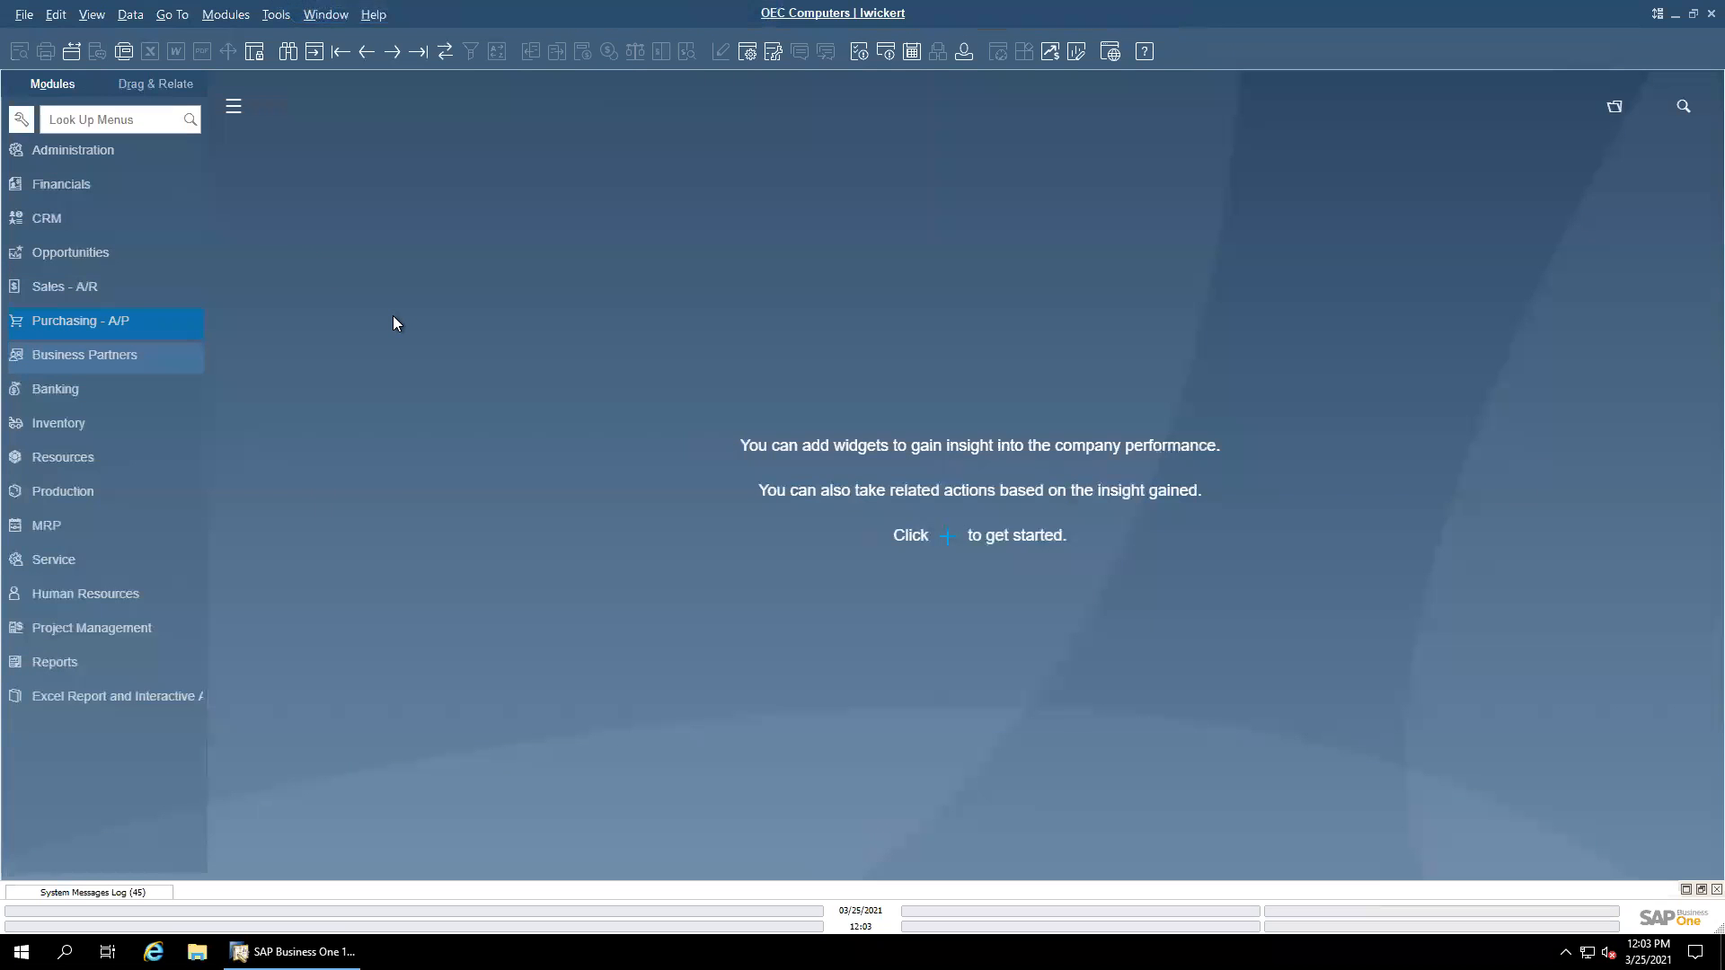
{"action": "left_click", "coordinate": [278, 16]}
{"action": "mouse_move", "coordinate": [322, 317]}
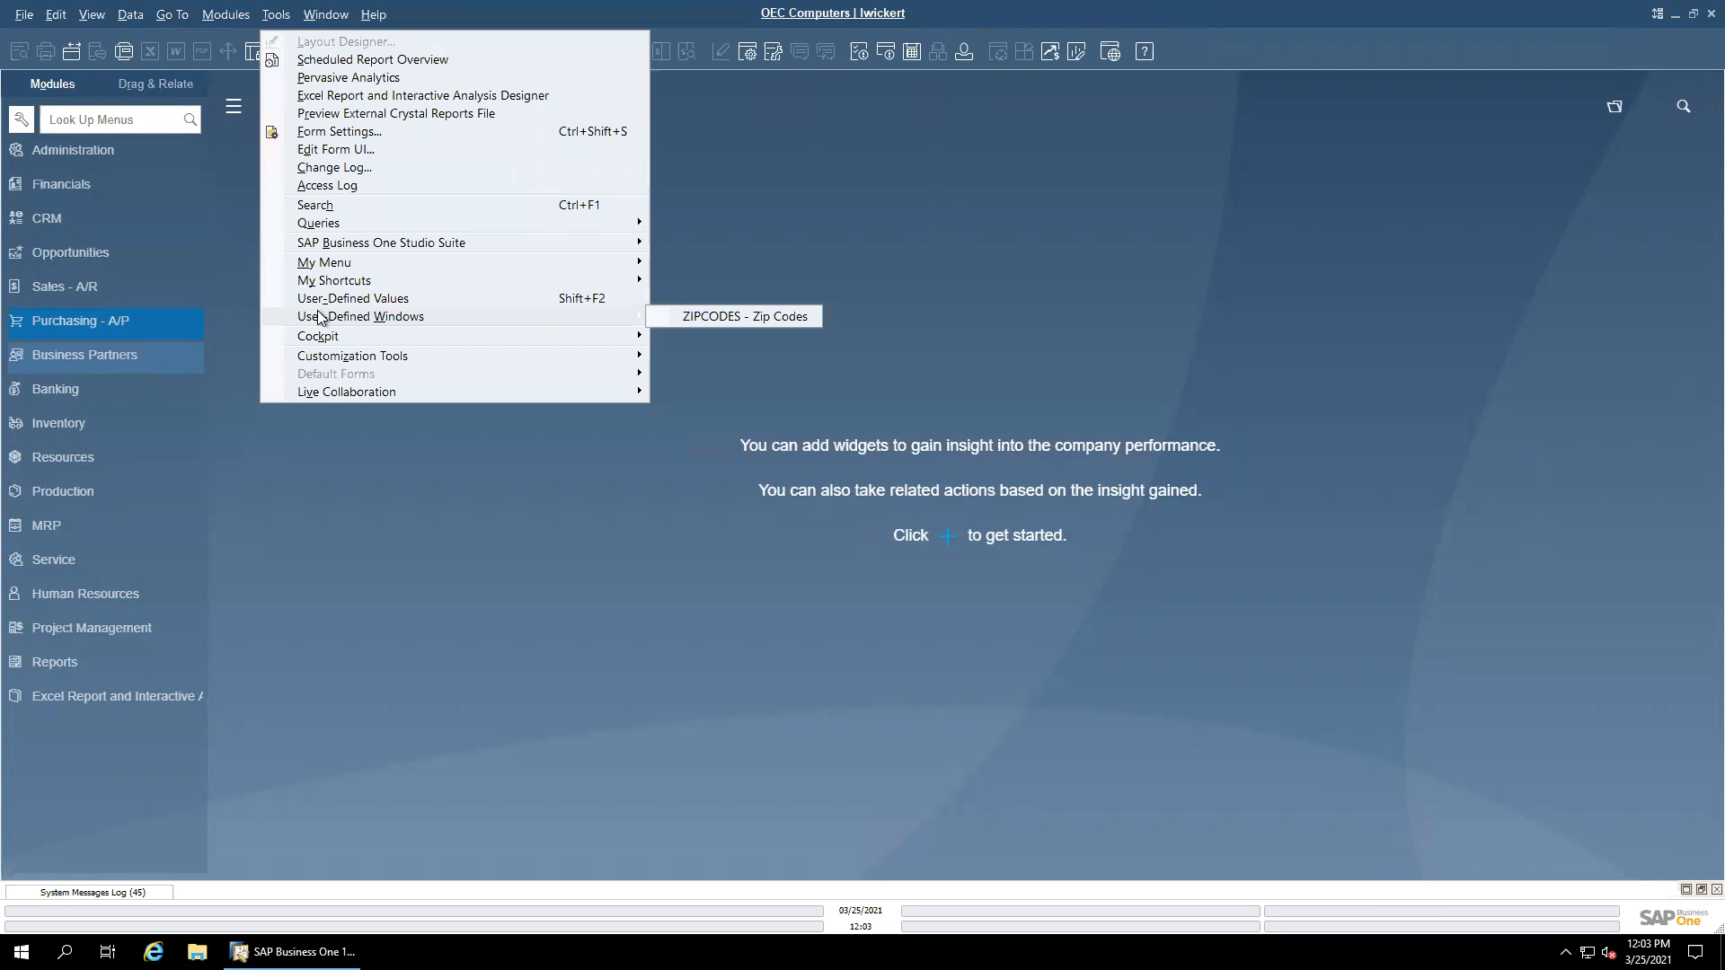
{"action": "mouse_move", "coordinate": [328, 357]}
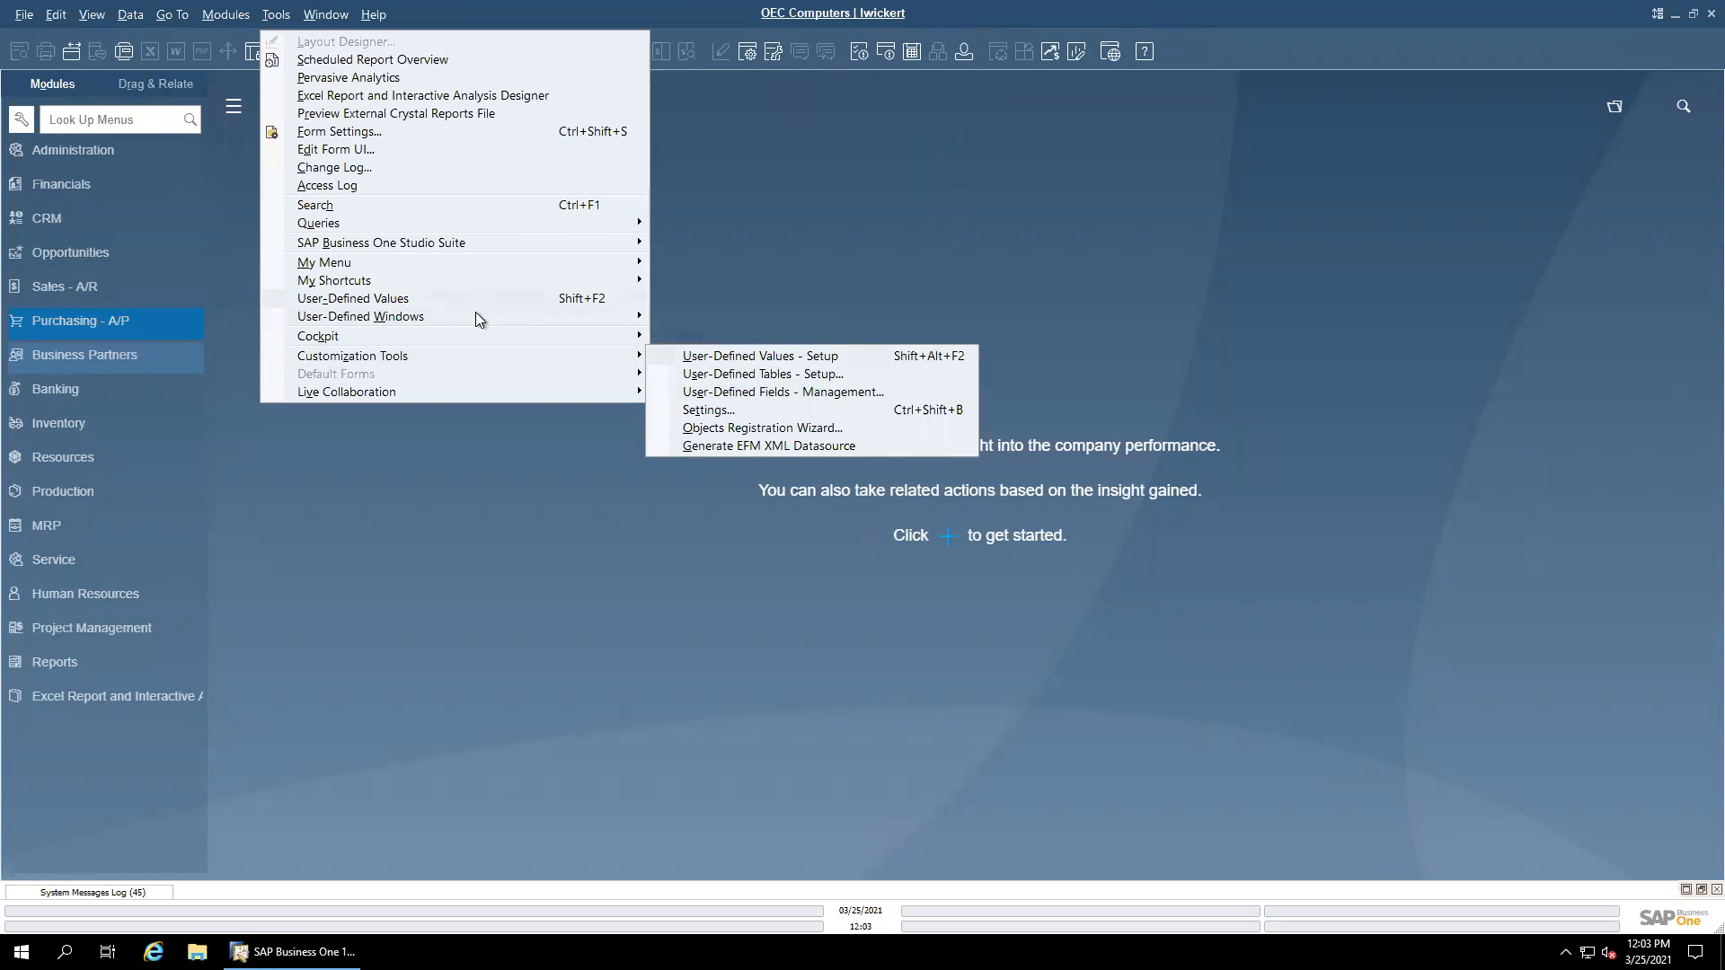
{"action": "mouse_move", "coordinate": [558, 316]}
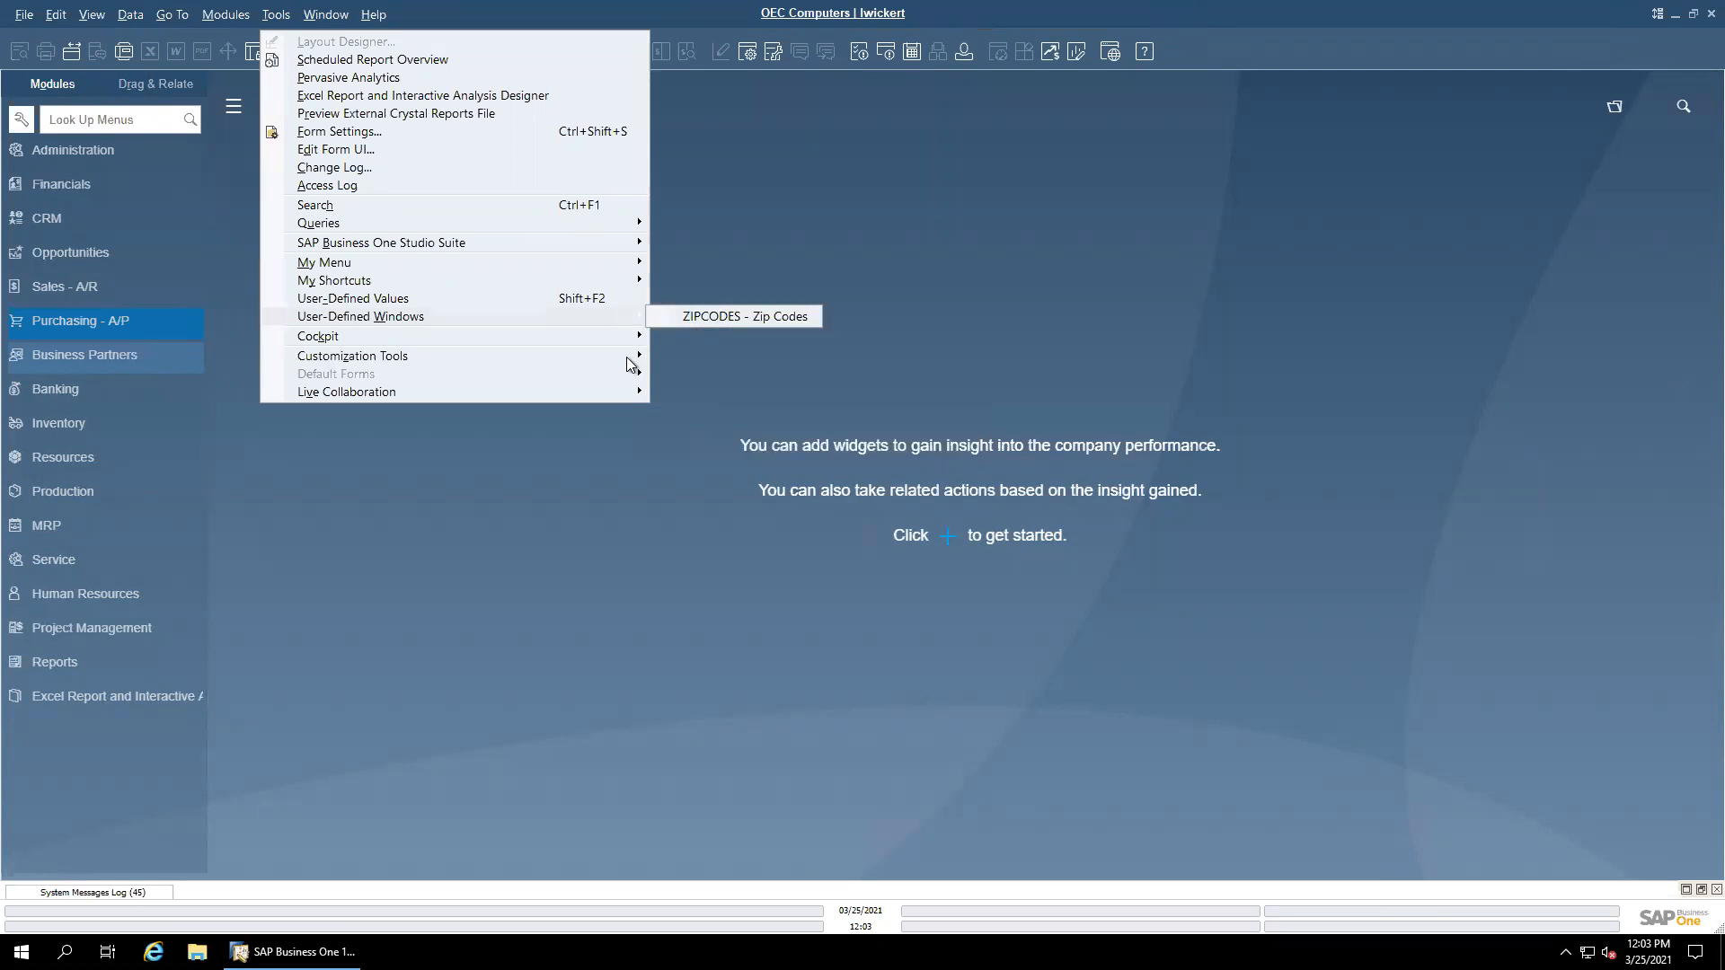
{"action": "mouse_move", "coordinate": [627, 358]}
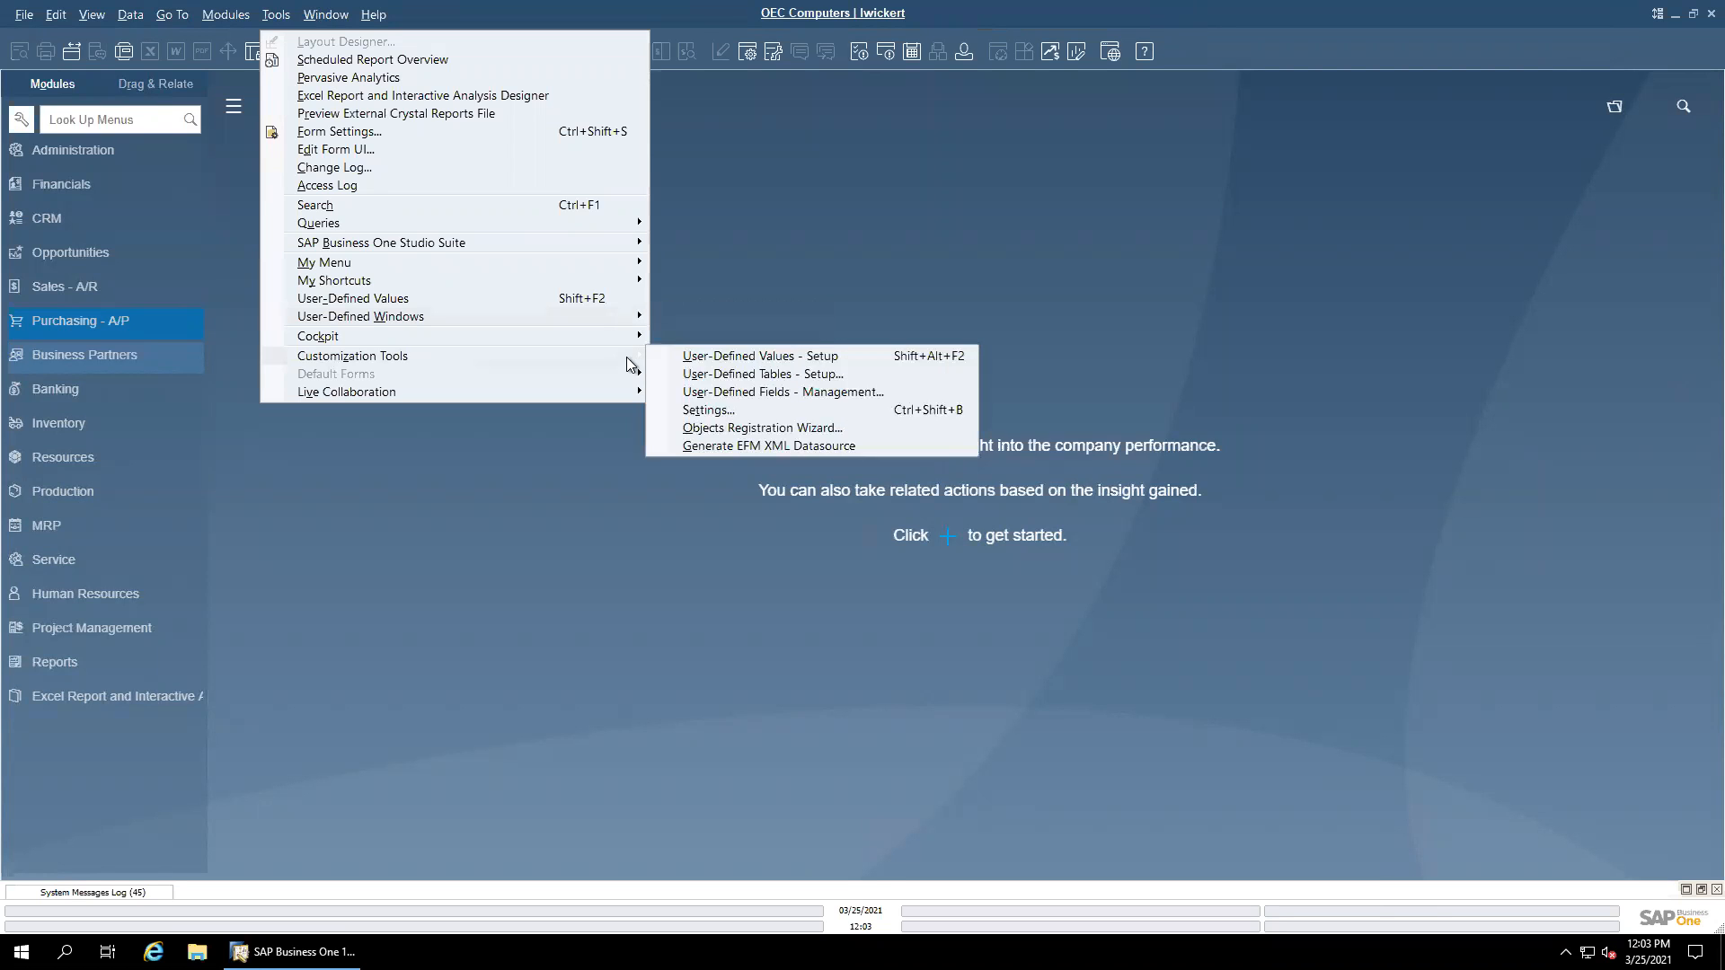
{"action": "left_click", "coordinate": [730, 376]}
{"action": "left_click", "coordinate": [854, 434]}
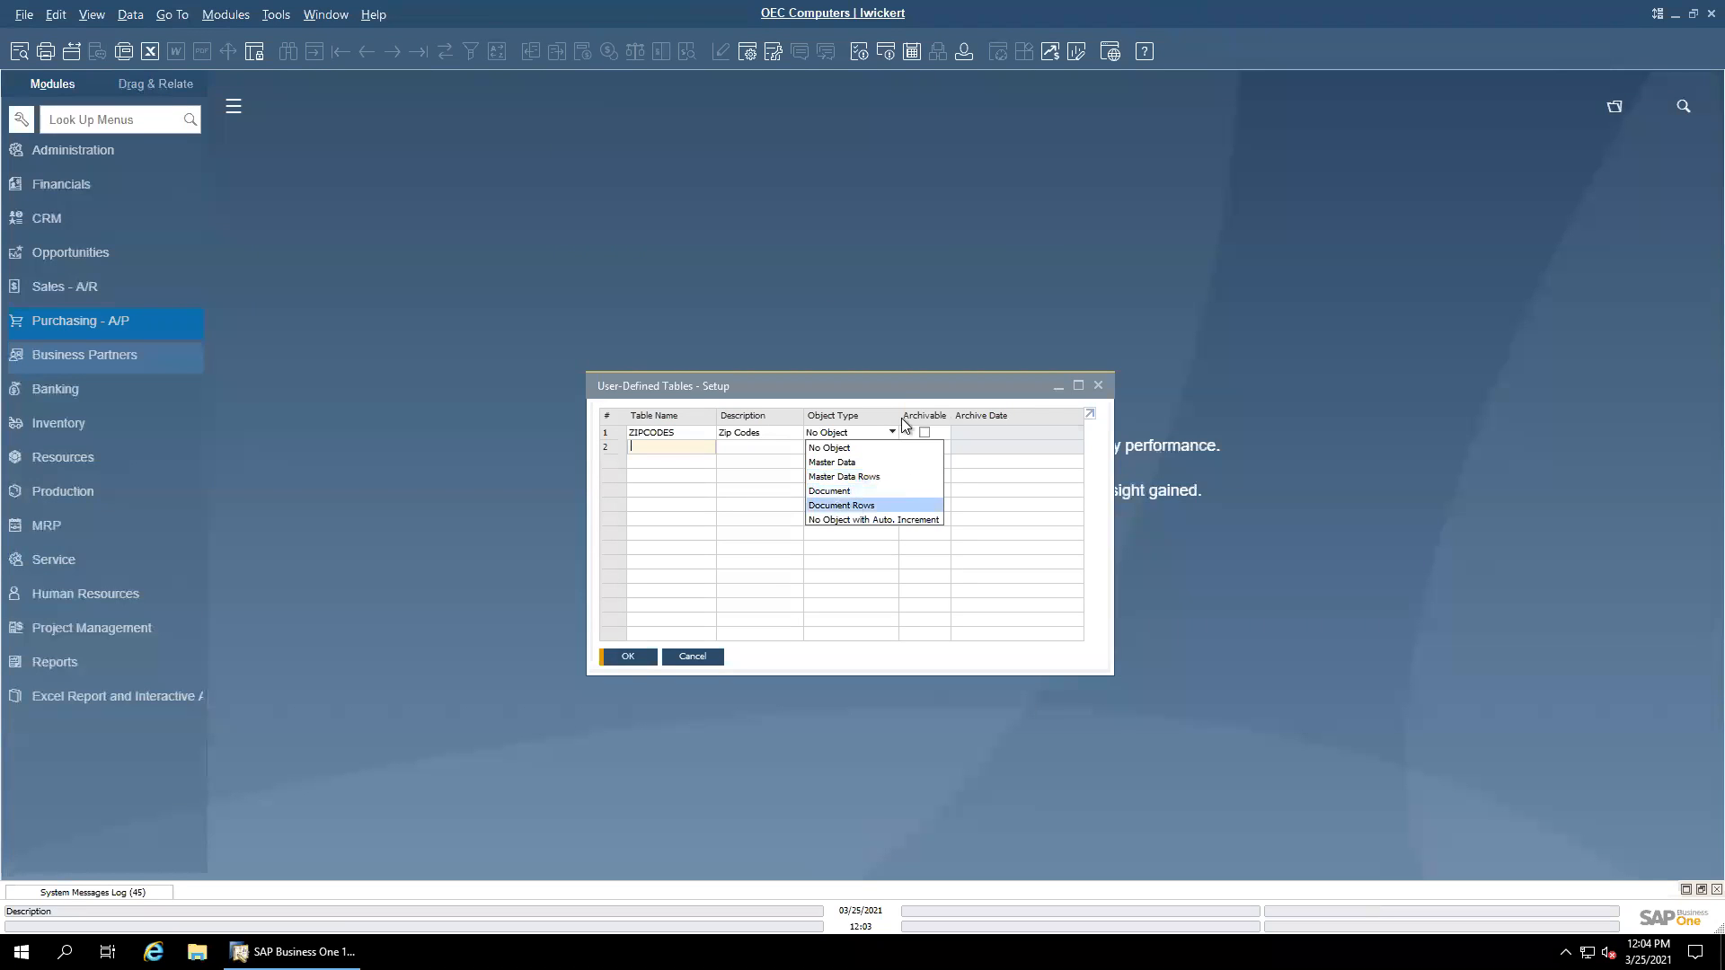
{"action": "left_click", "coordinate": [897, 391]}
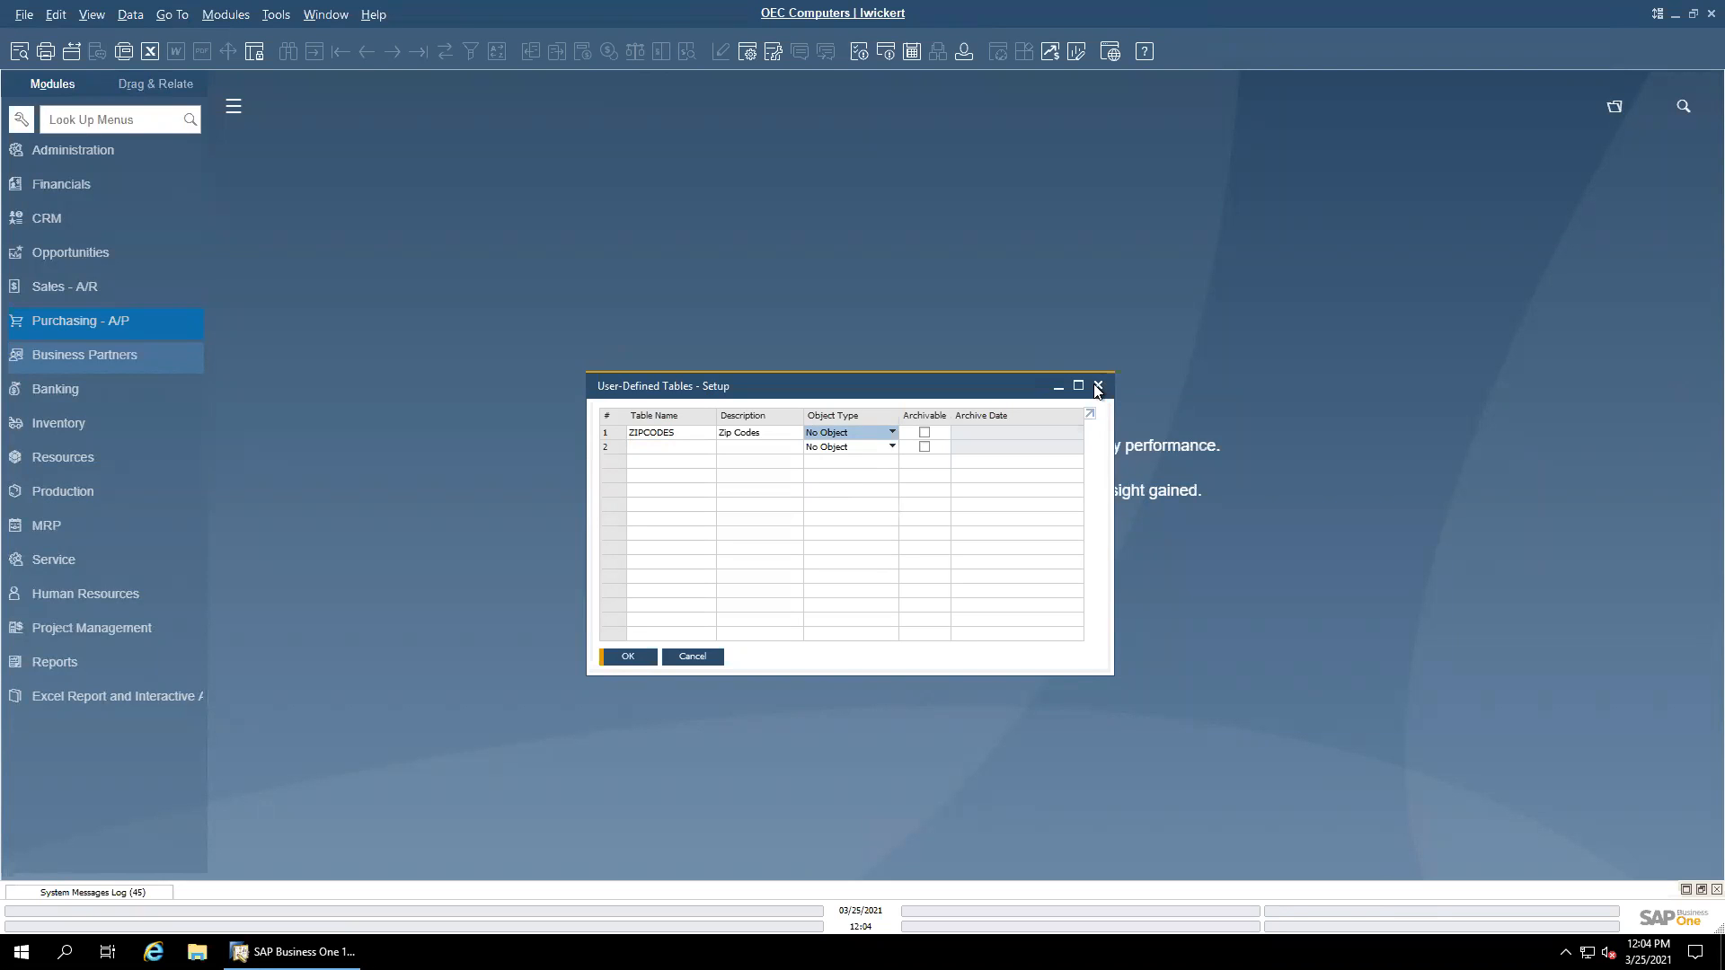
{"action": "left_click", "coordinate": [1097, 388]}
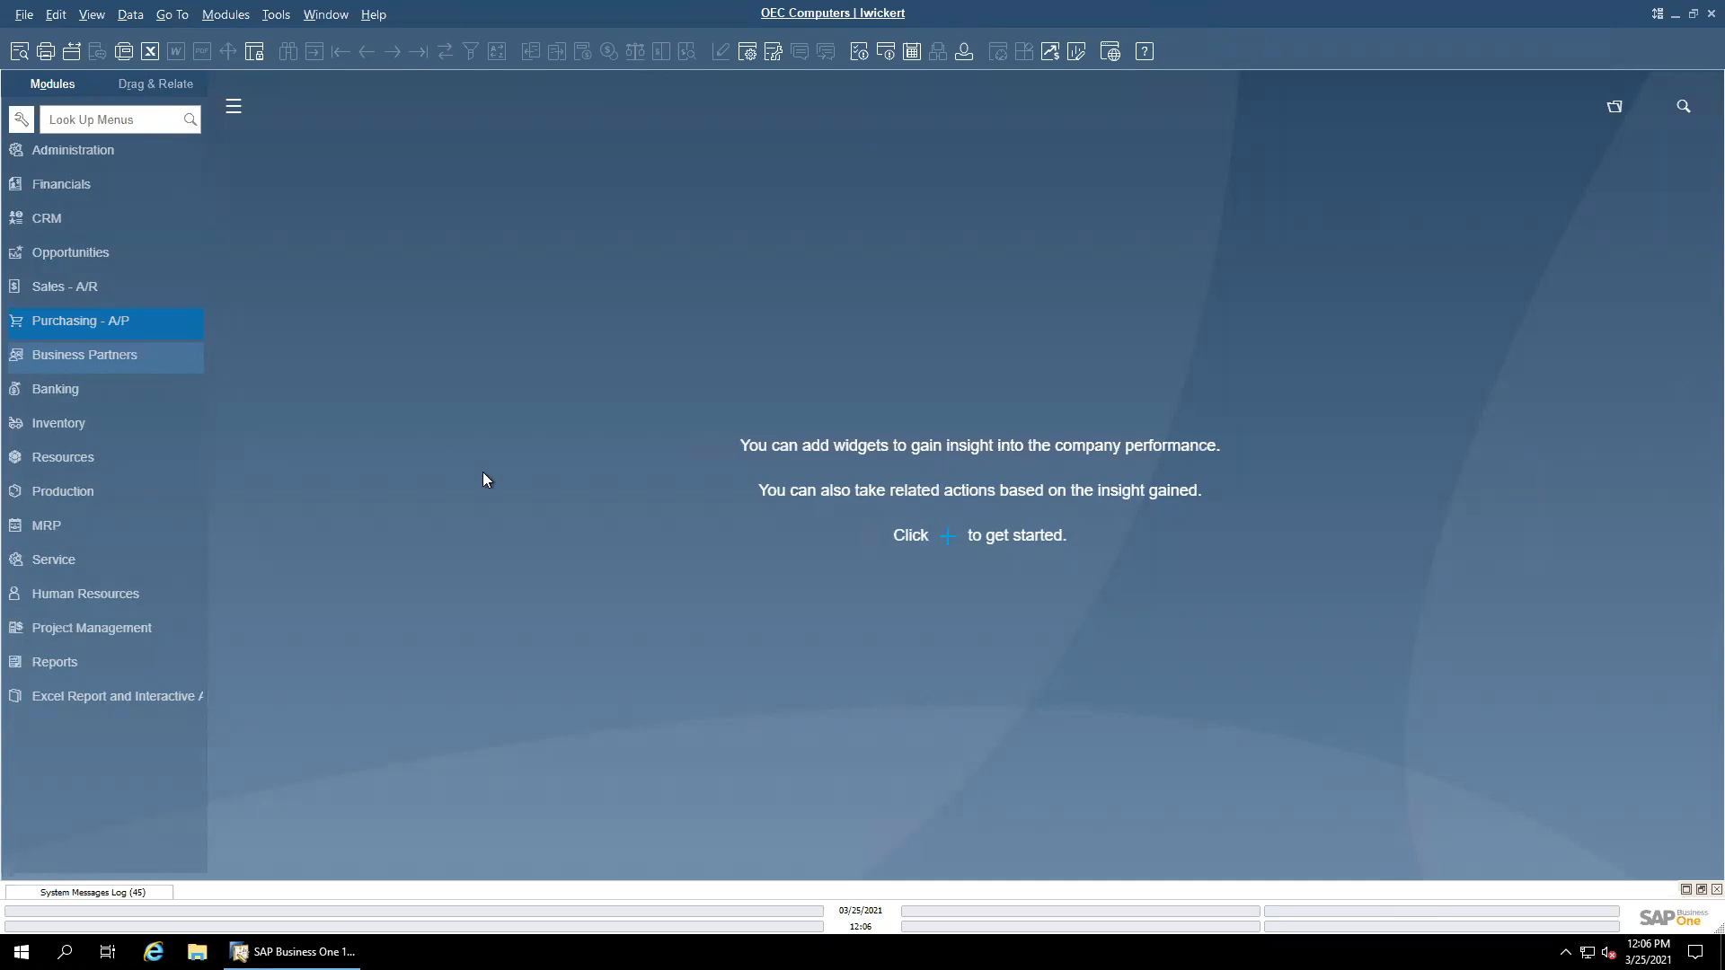
Step: Open General Authorizations under System Initialization and search the authorization subjects for "user"
{"action": "left_click", "coordinate": [83, 153]}
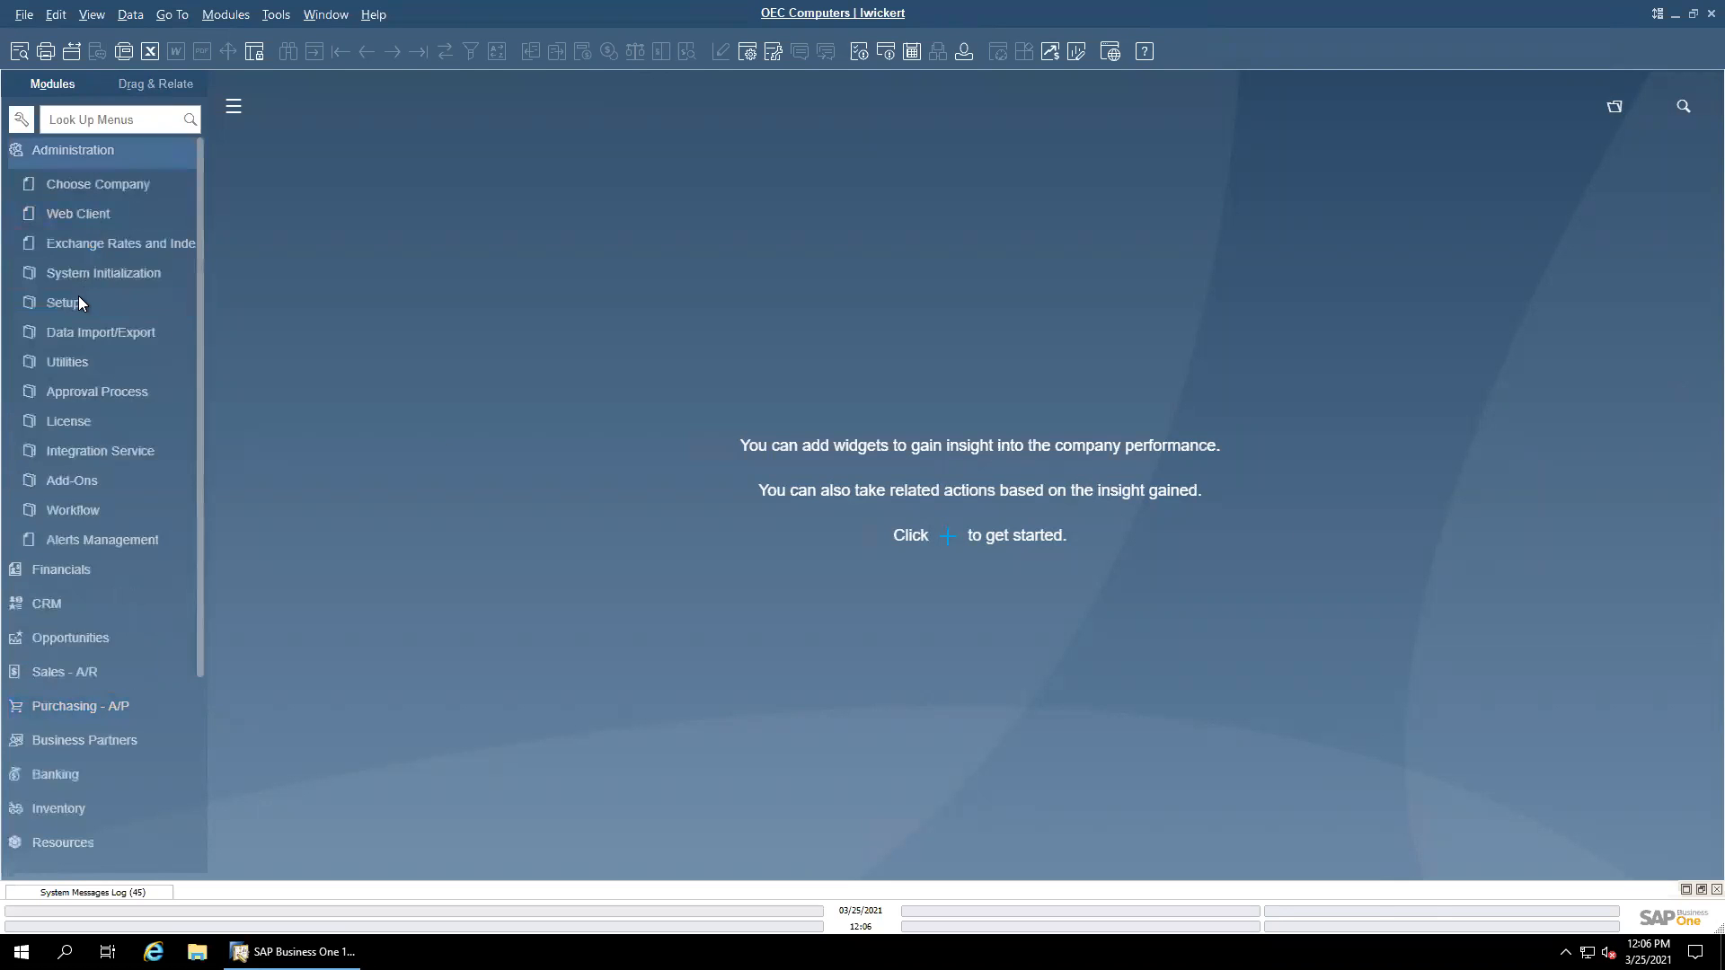
{"action": "left_click", "coordinate": [83, 273]}
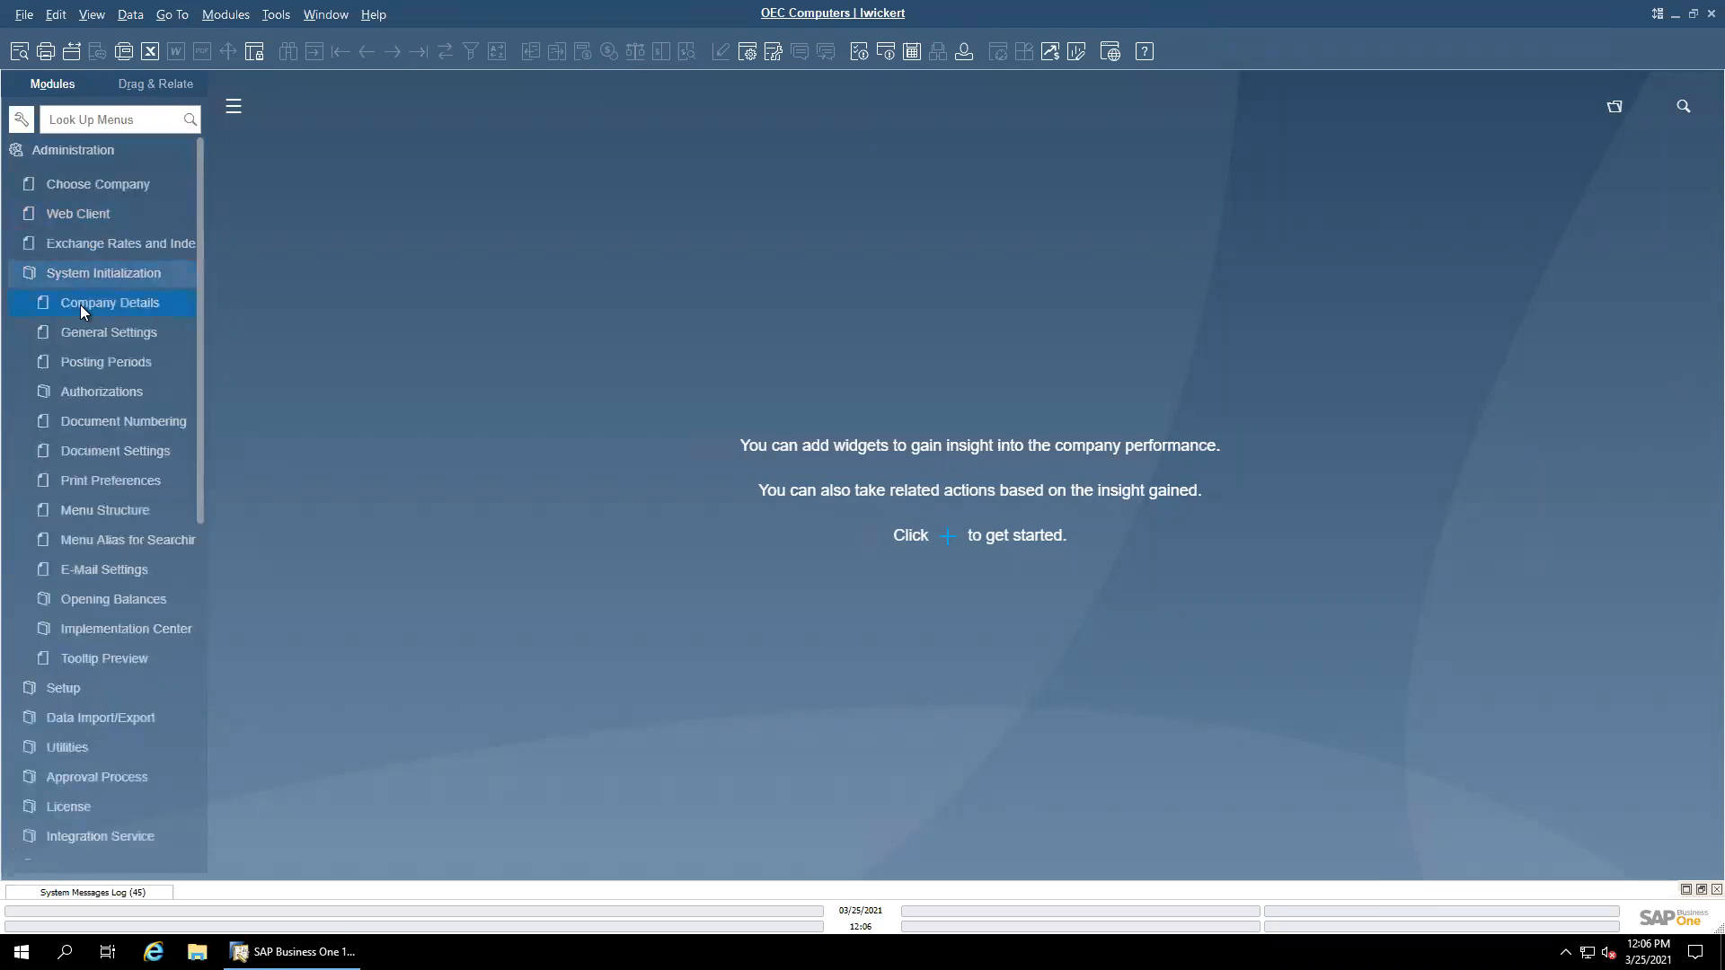
{"action": "left_click", "coordinate": [103, 394]}
{"action": "left_click", "coordinate": [101, 420]}
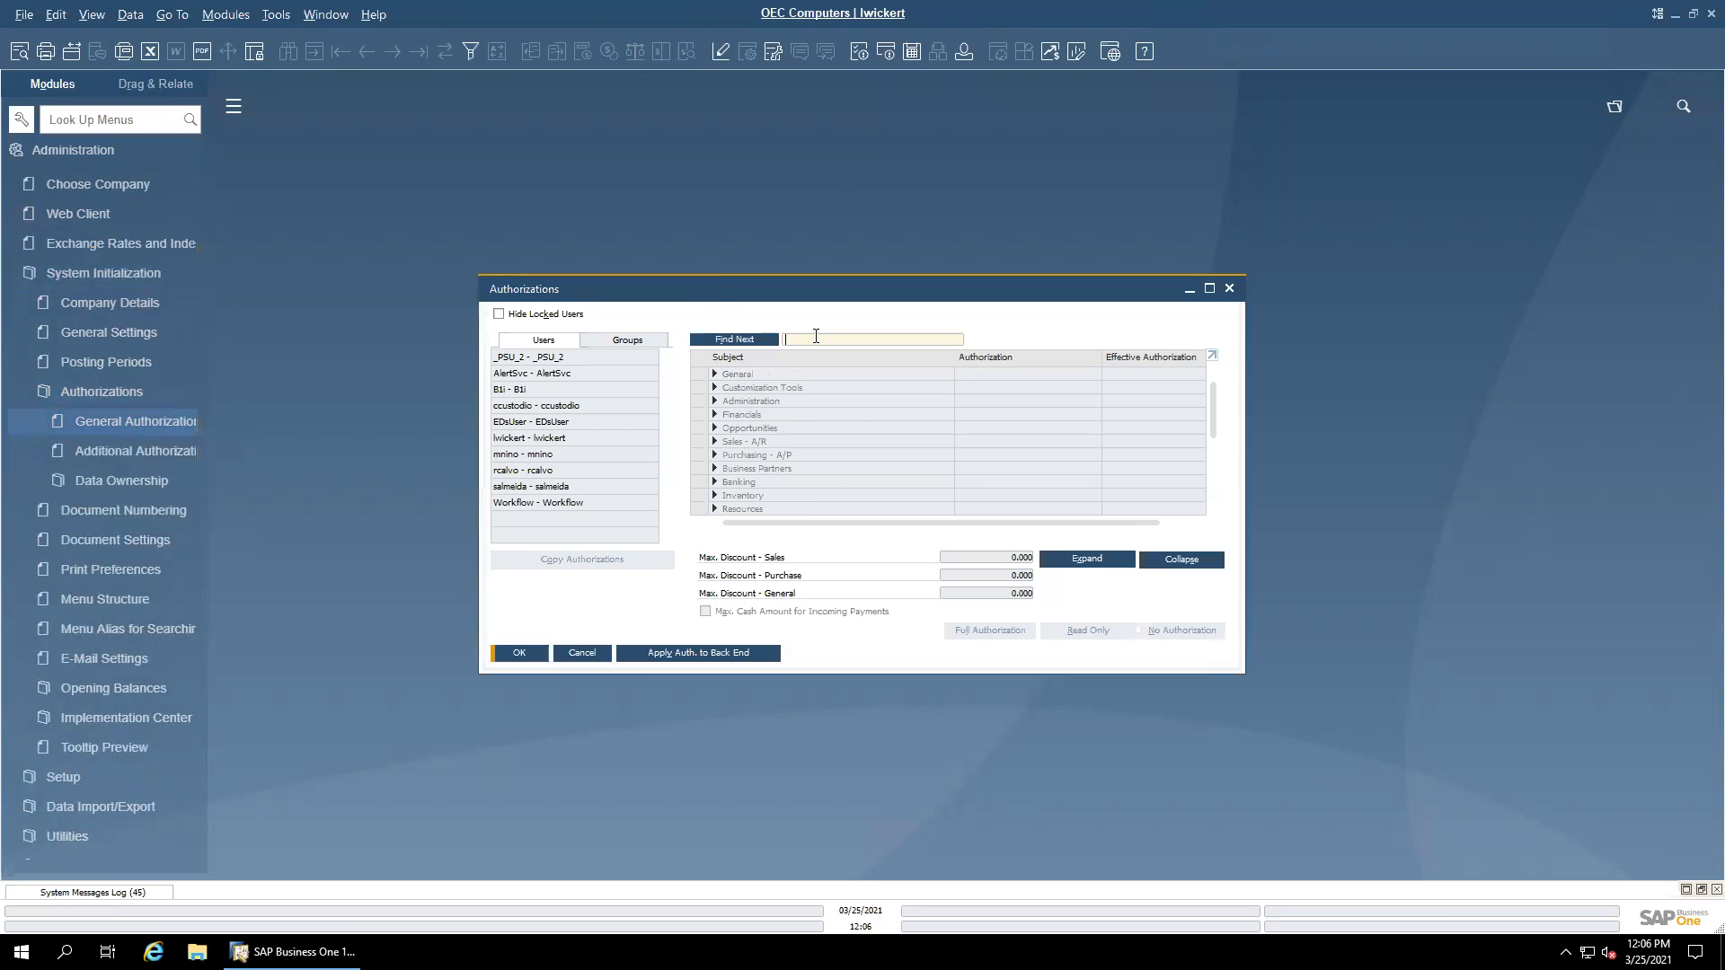
{"action": "type", "text": "user d"}
{"action": "key", "text": "Return"}
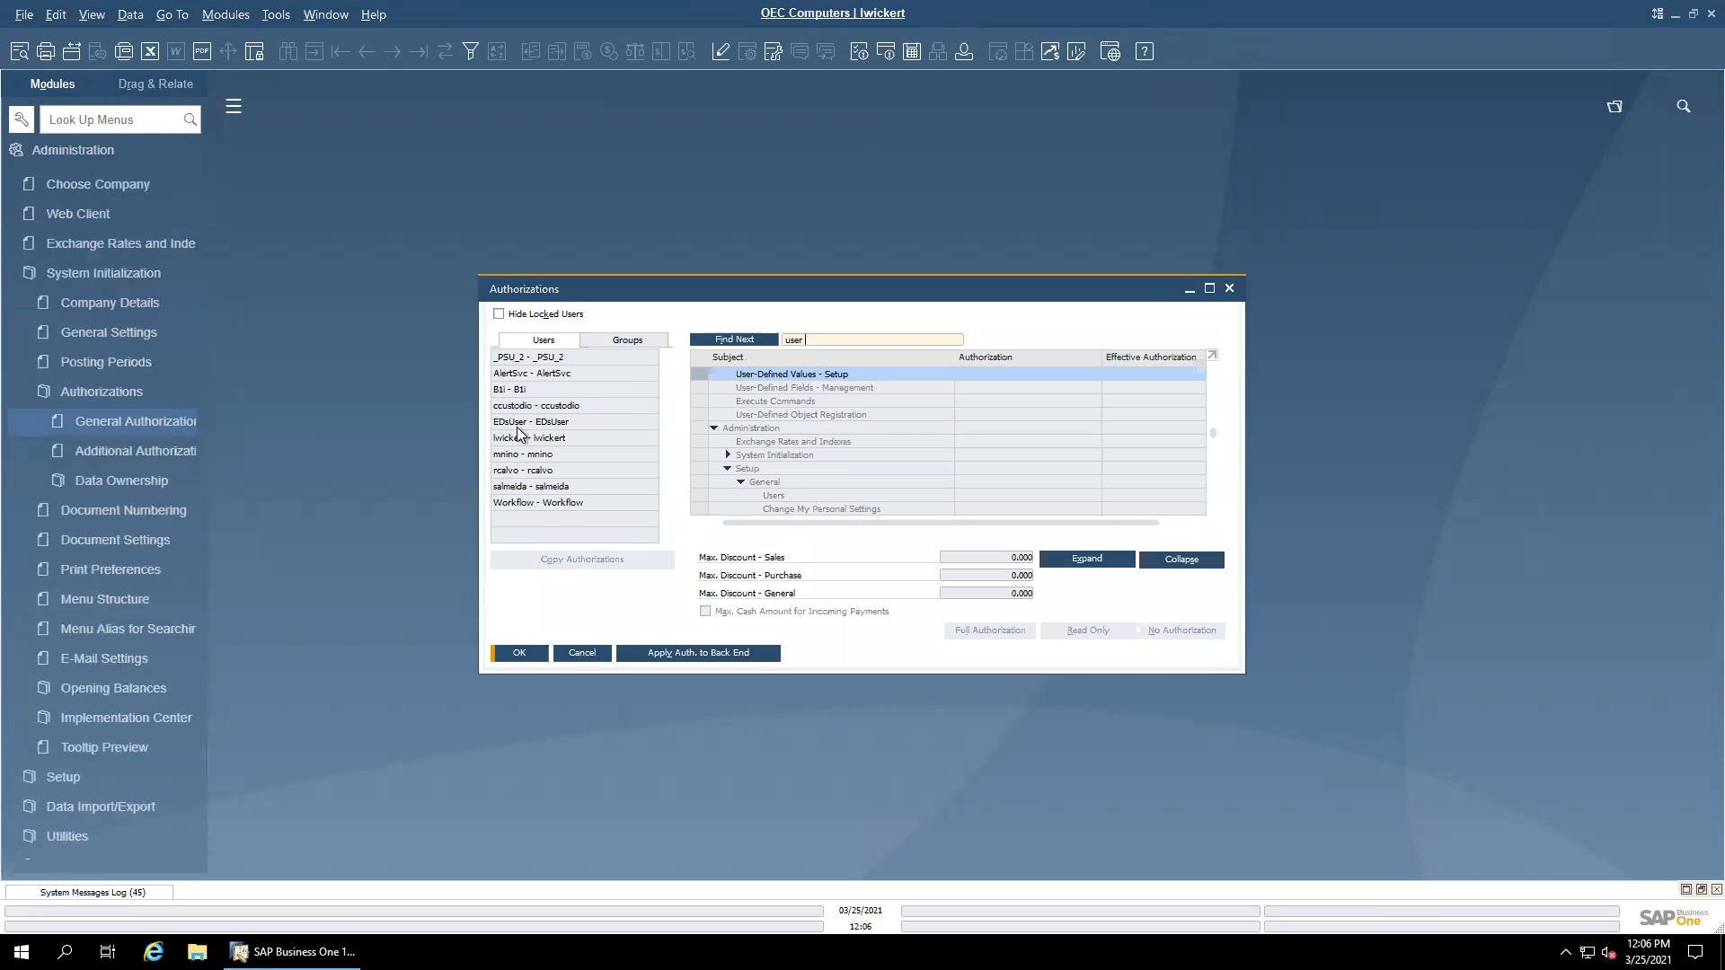
Step: Examine several users' authorizations for user-defined values and User-Defined Fields - Management, and leave the authorizations without changes
{"action": "left_click", "coordinate": [597, 455]}
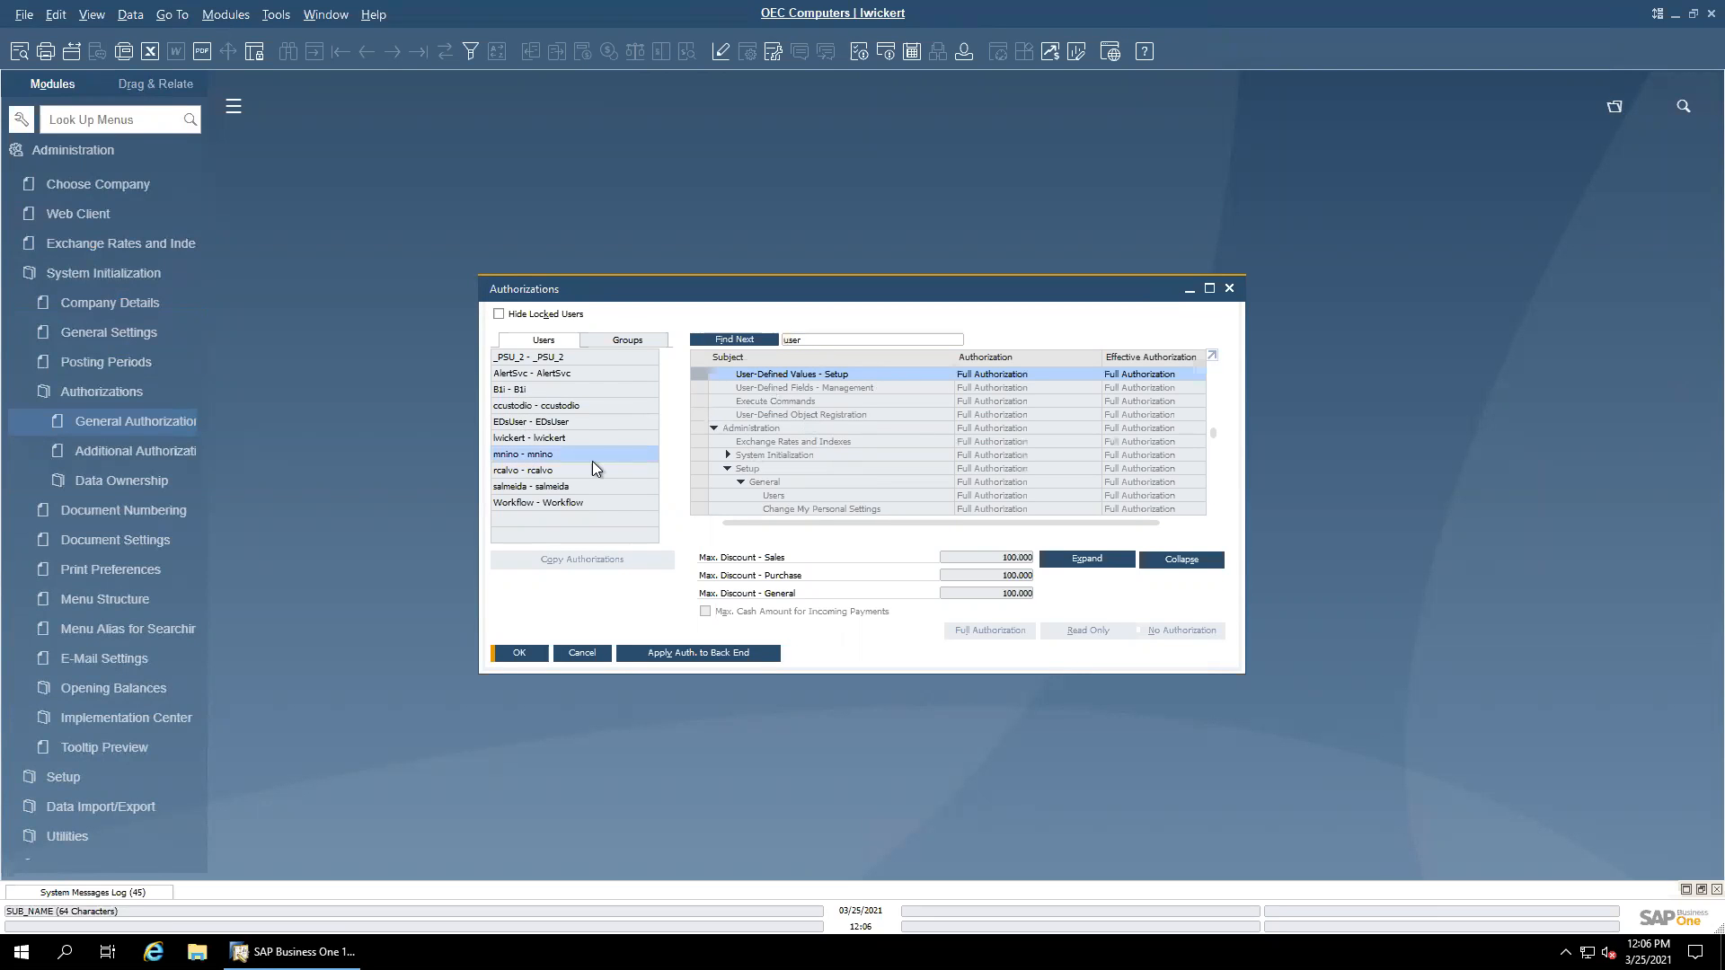
{"action": "left_click", "coordinate": [545, 471]}
{"action": "left_click", "coordinate": [543, 486]}
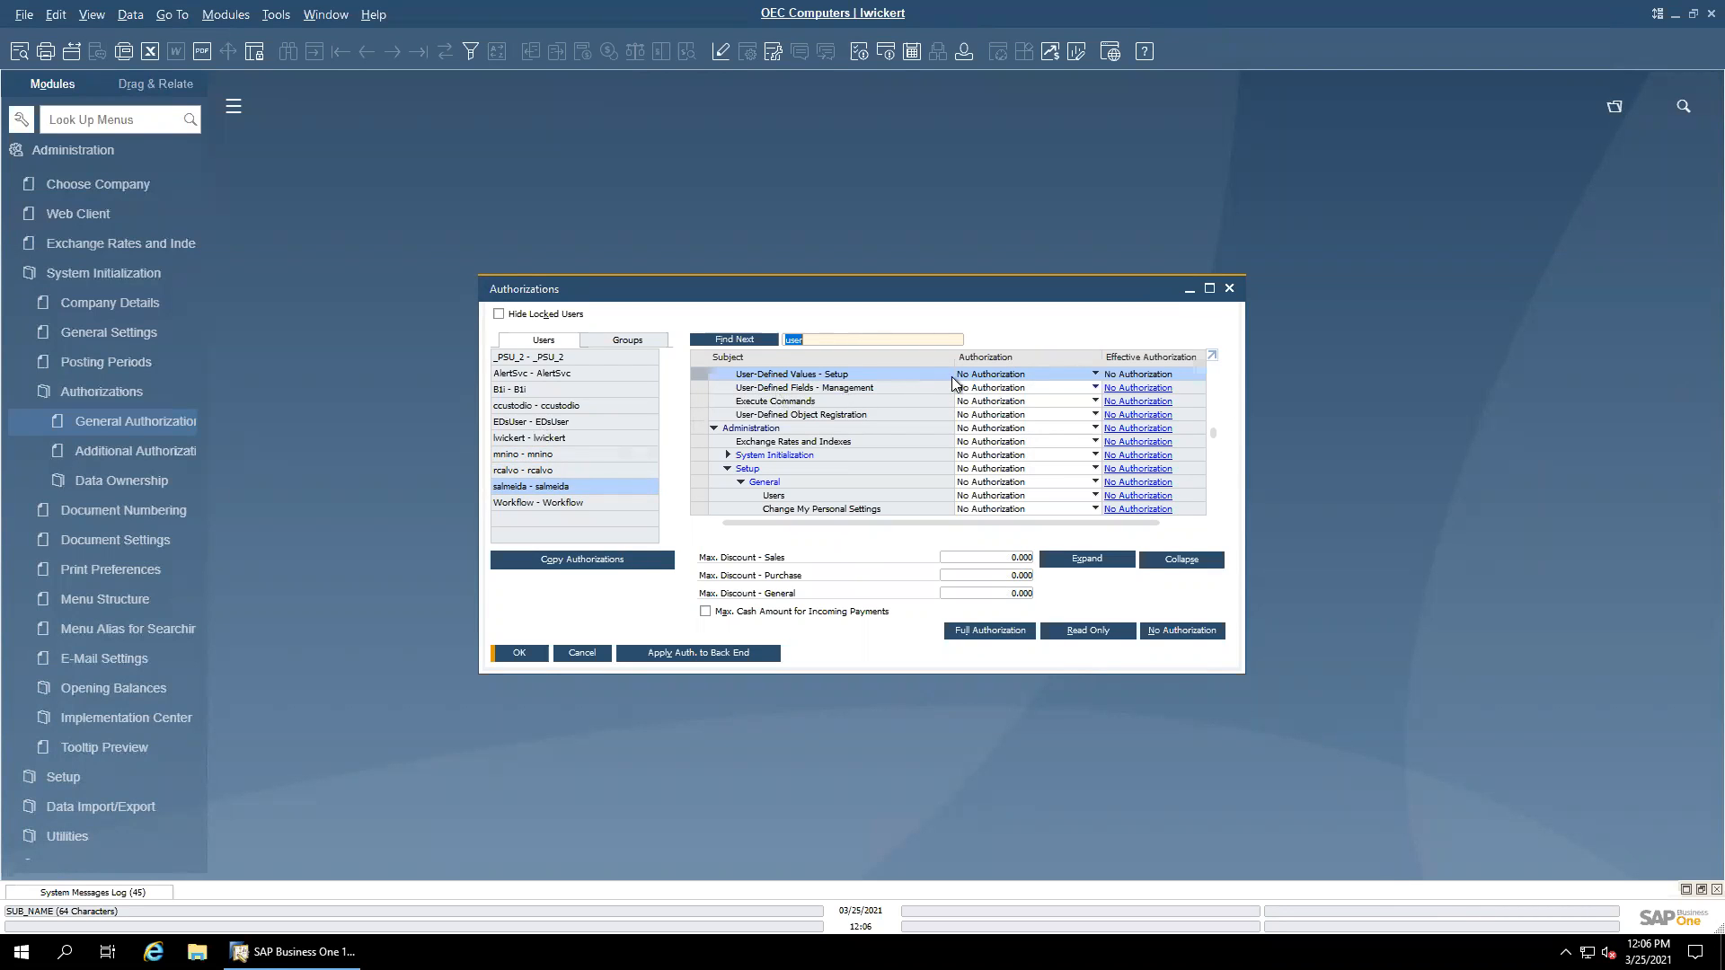
{"action": "left_click", "coordinate": [1017, 390]}
{"action": "left_click", "coordinate": [1016, 391]}
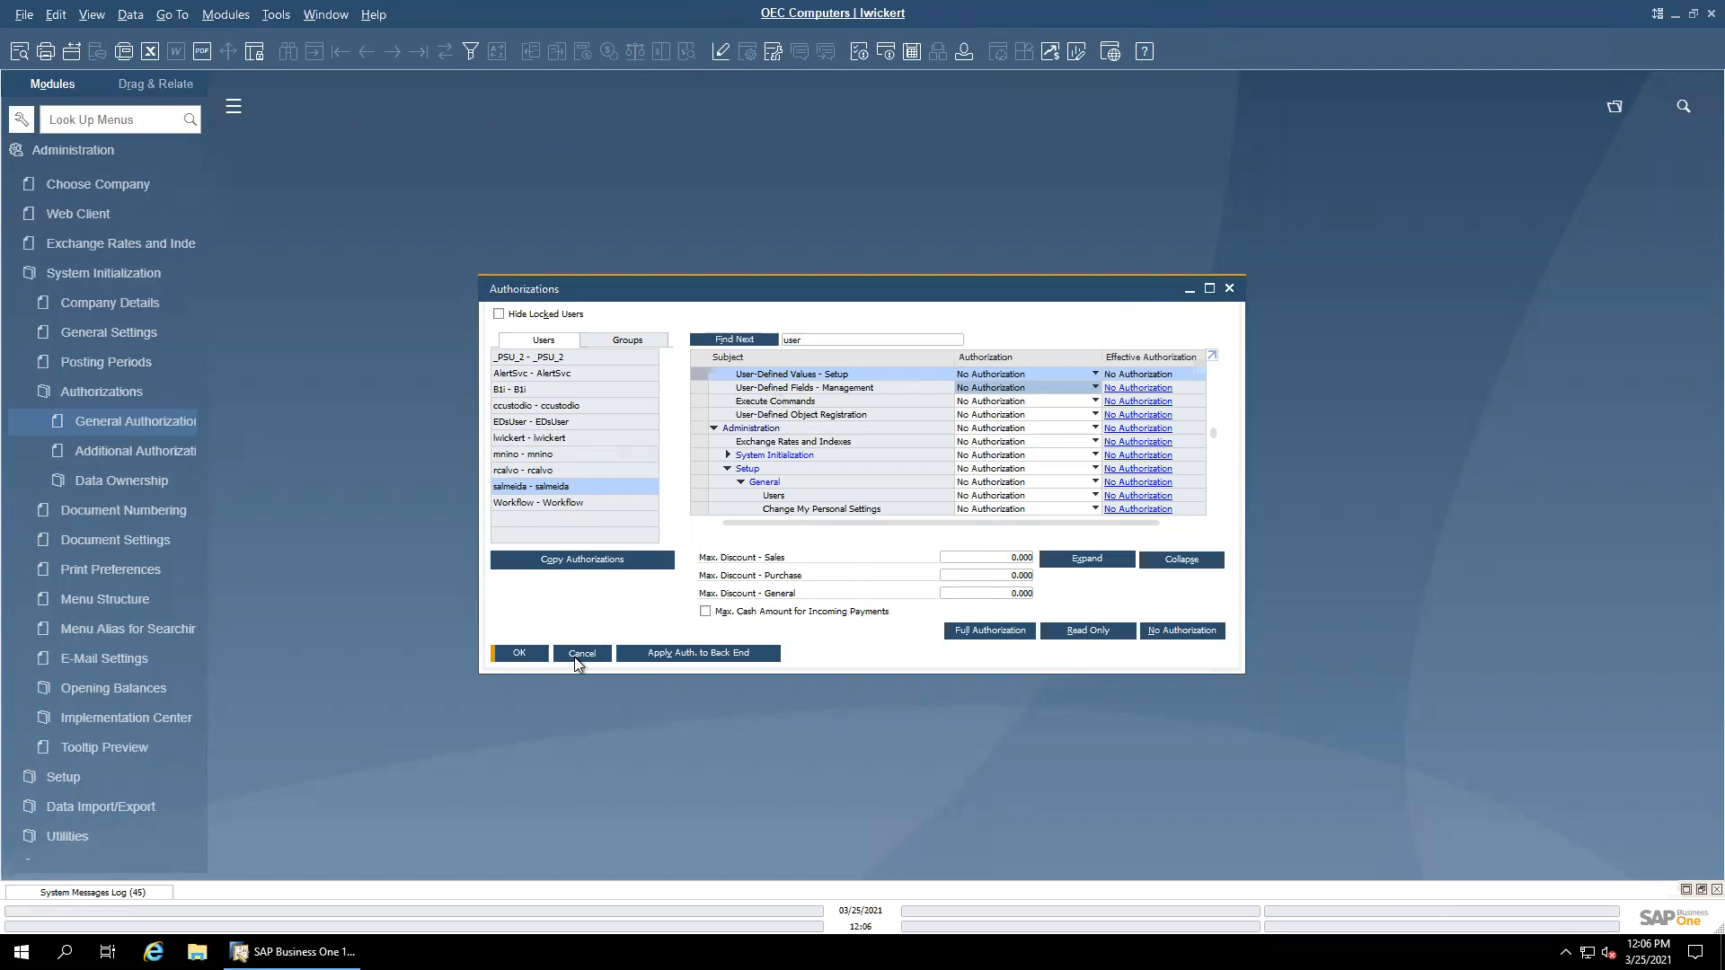
{"action": "left_click", "coordinate": [600, 656]}
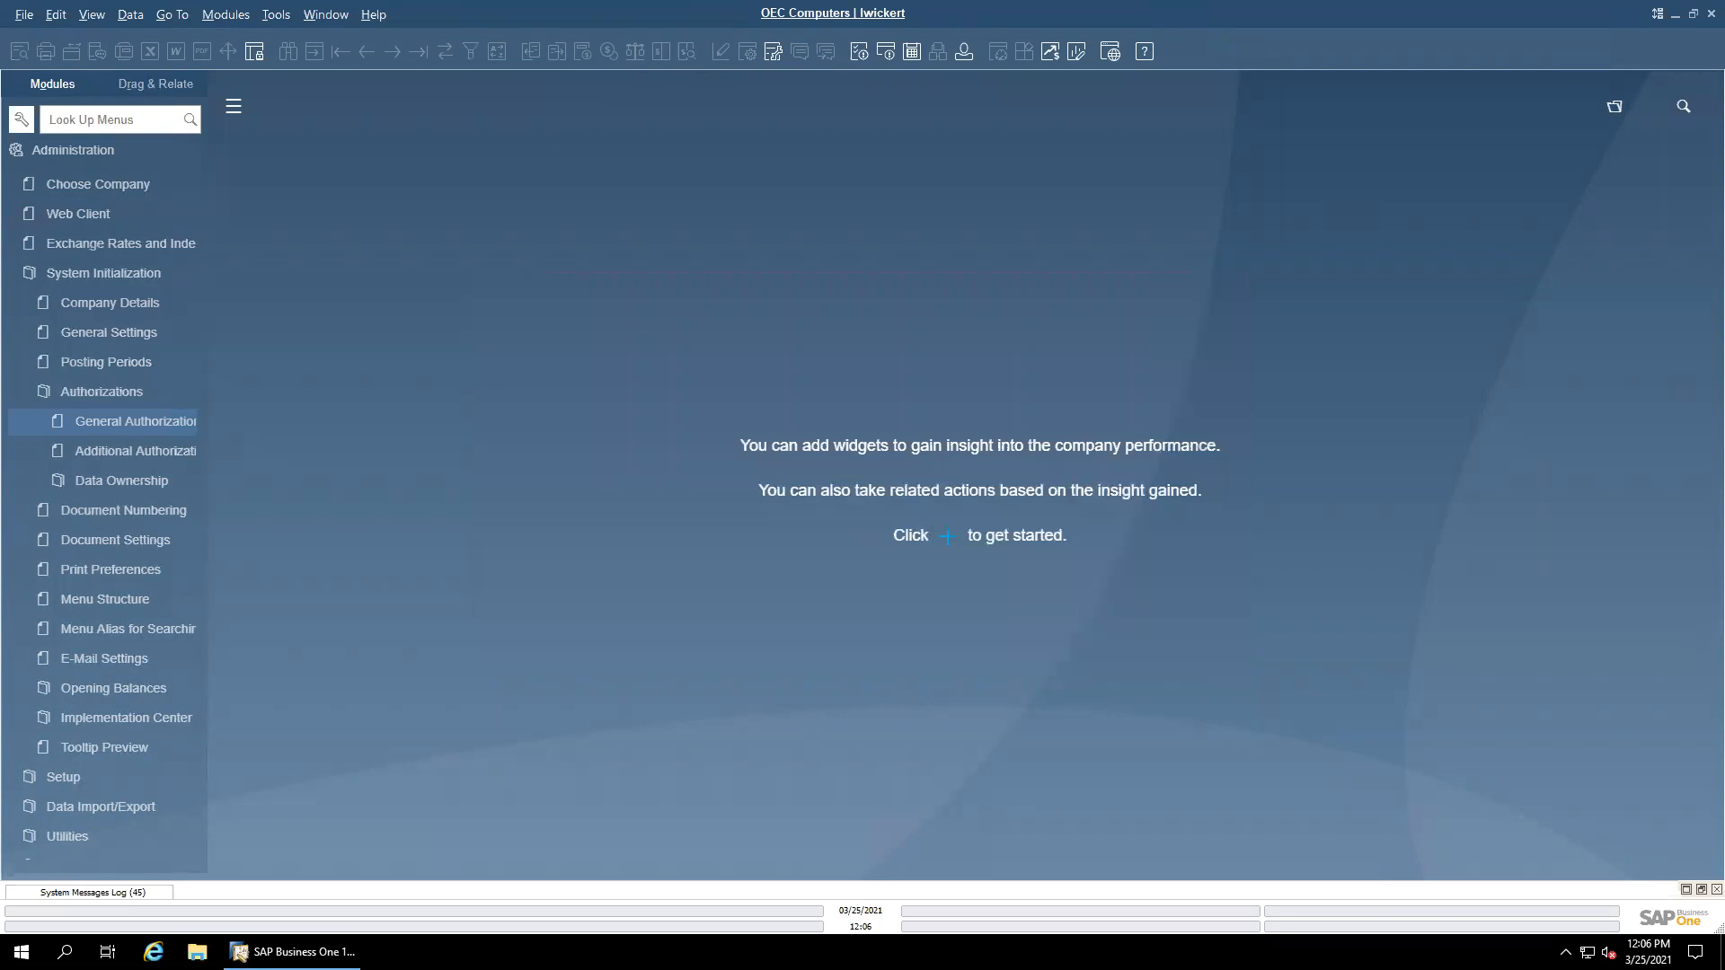